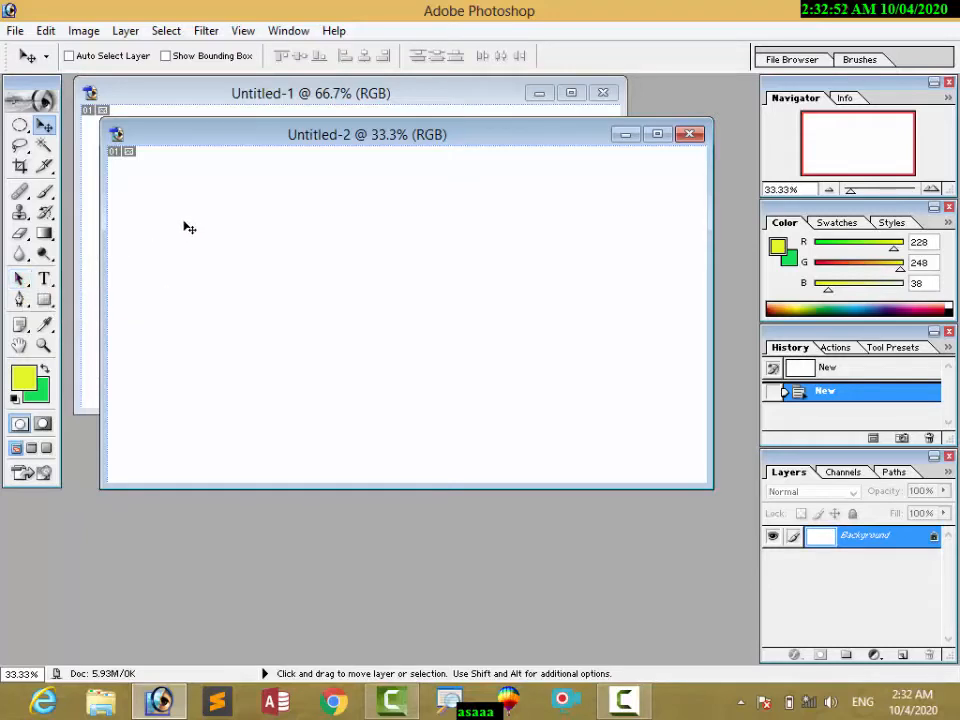
# Step: Draw a yellow, nearly square rectangle shape in the upper-middle-left area of the Untitled-2 canvas
pyautogui.click(44, 300)
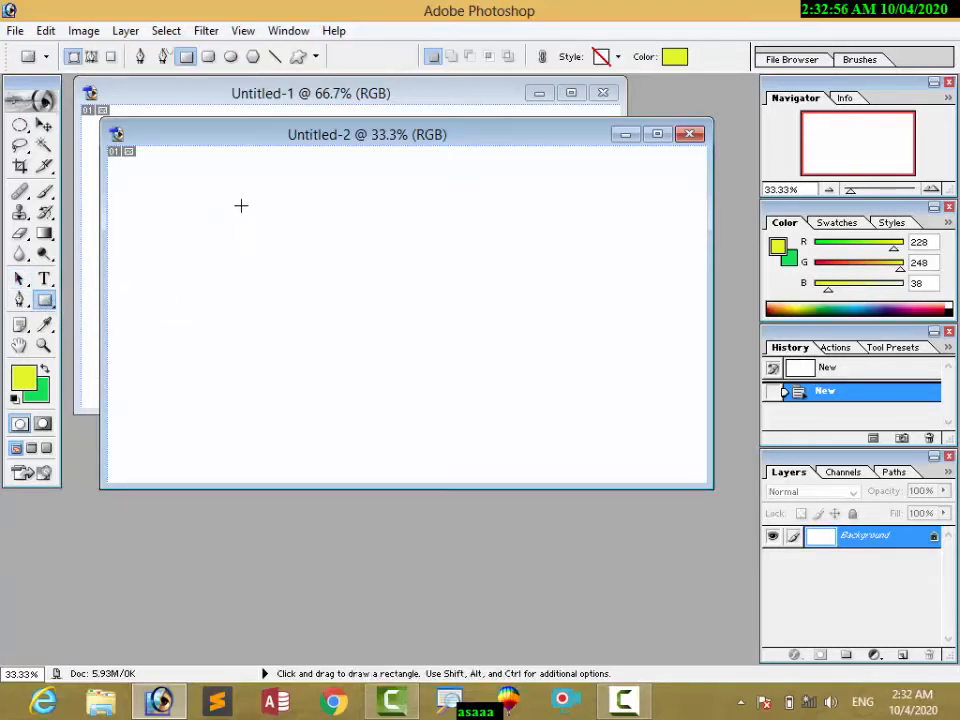
pyautogui.moveTo(249, 206); pyautogui.dragTo(399, 344)
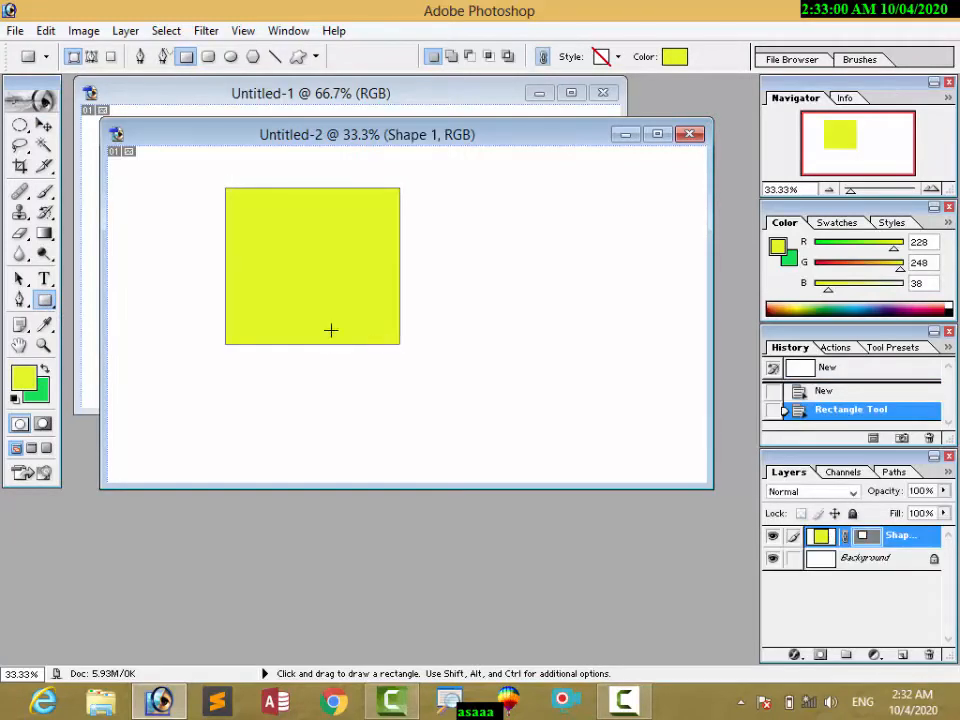
# Step: Add an anchor point at the middle of the yellow rectangle's upper edge with the Add Anchor Point tool
pyautogui.click(20, 302)
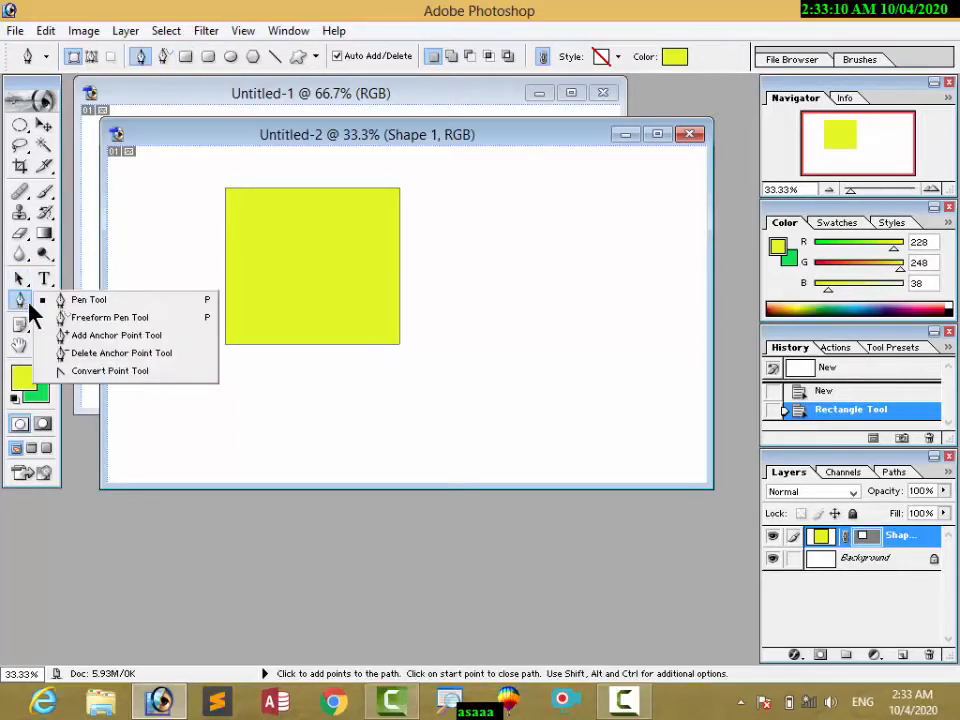
pyautogui.click(88, 319)
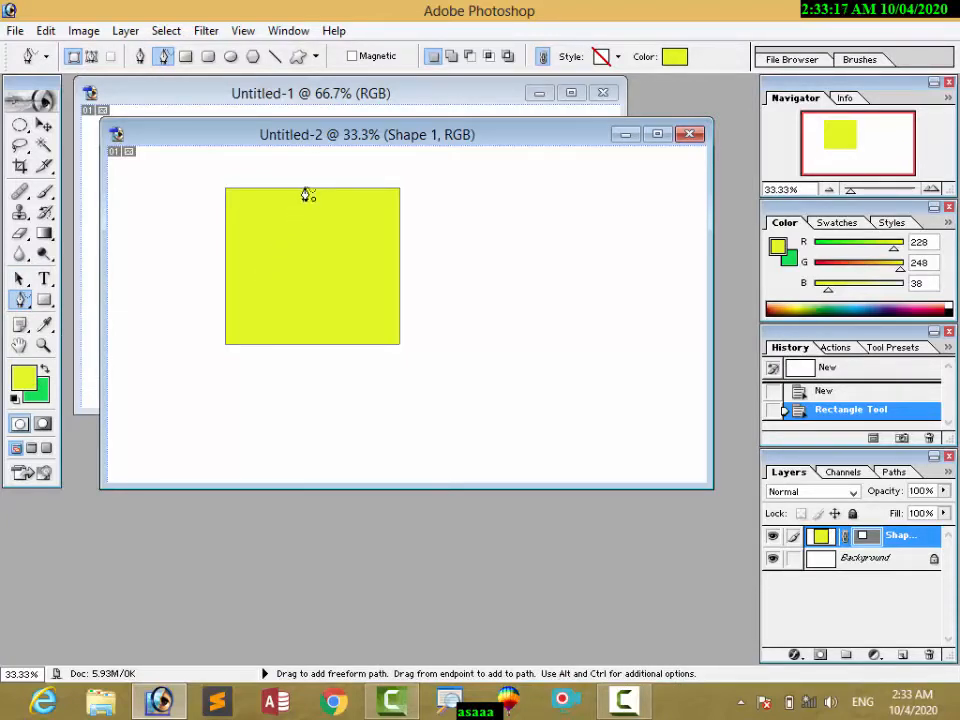
pyautogui.click(22, 300)
pyautogui.click(86, 336)
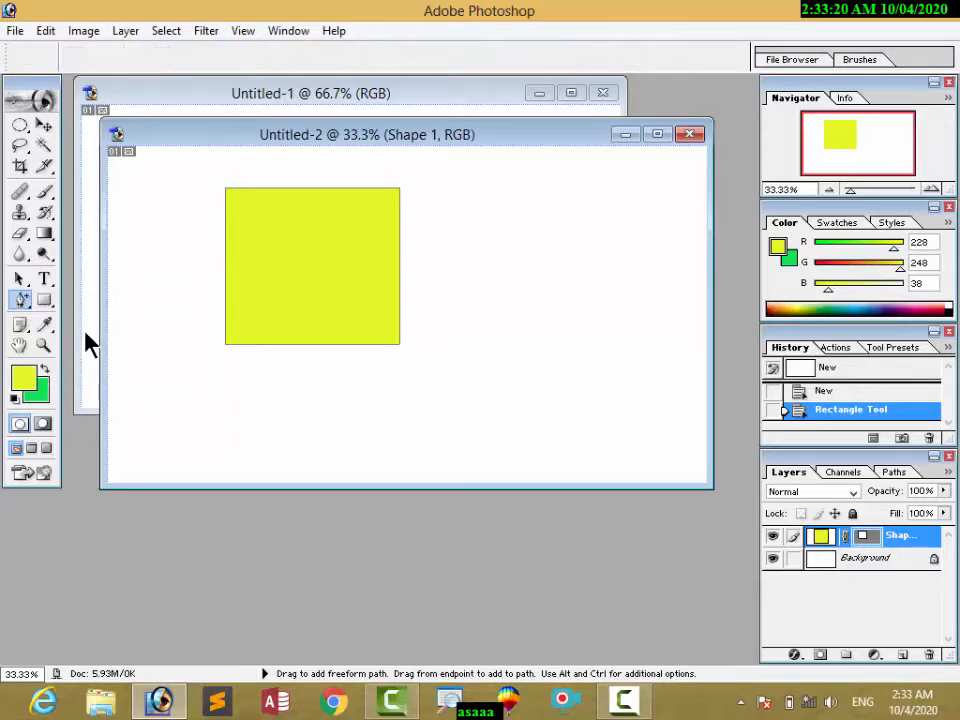
pyautogui.moveTo(311, 188); pyautogui.dragTo(355, 189)
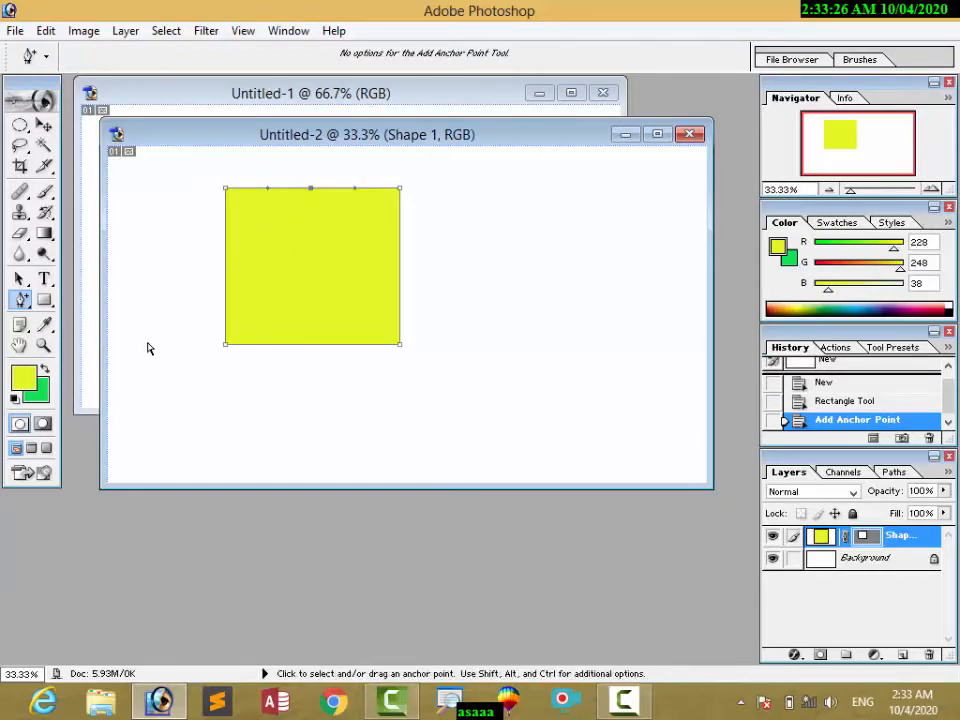
# Step: Reposition the rectangle with the Path Selection tool and try to pull its upper-edge anchor point down with Direct Selection
pyautogui.click(20, 279)
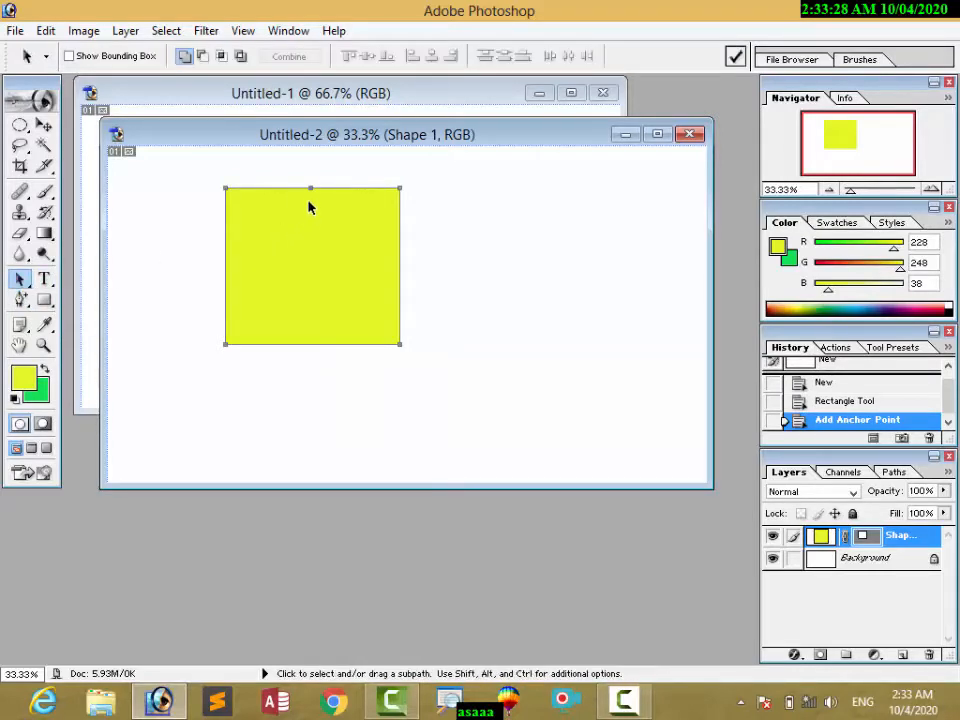
pyautogui.moveTo(310, 196); pyautogui.dragTo(311, 209)
pyautogui.moveTo(35, 286); pyautogui.dragTo(55, 287)
pyautogui.moveTo(113, 279); pyautogui.dragTo(122, 281)
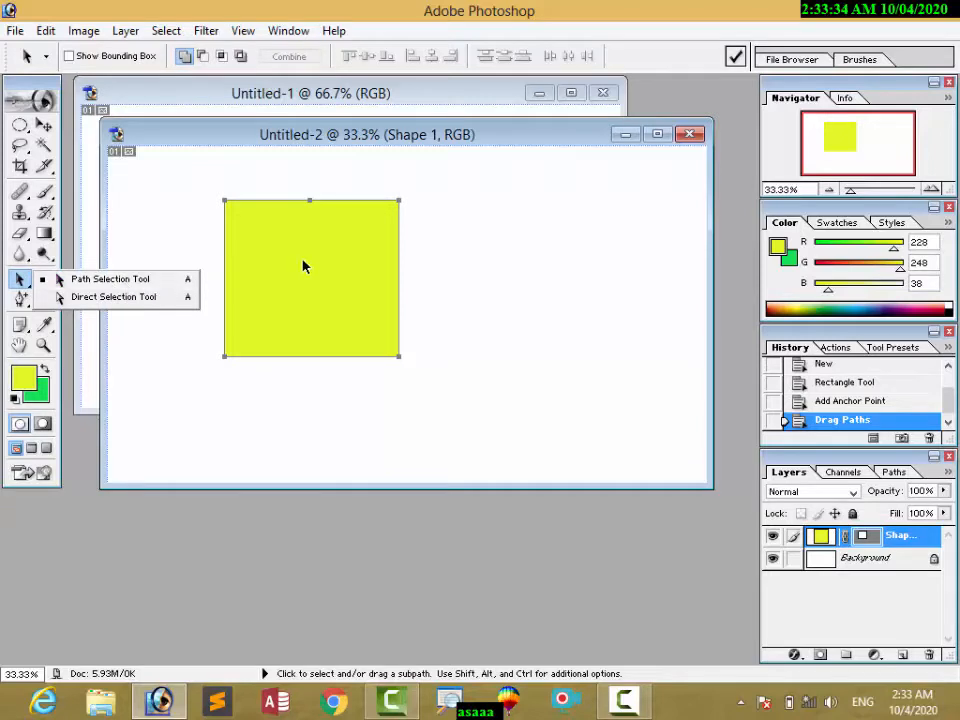
pyautogui.moveTo(304, 258)
pyautogui.mouseDown()
pyautogui.moveTo(432, 268)
pyautogui.moveTo(291, 276)
pyautogui.mouseUp()
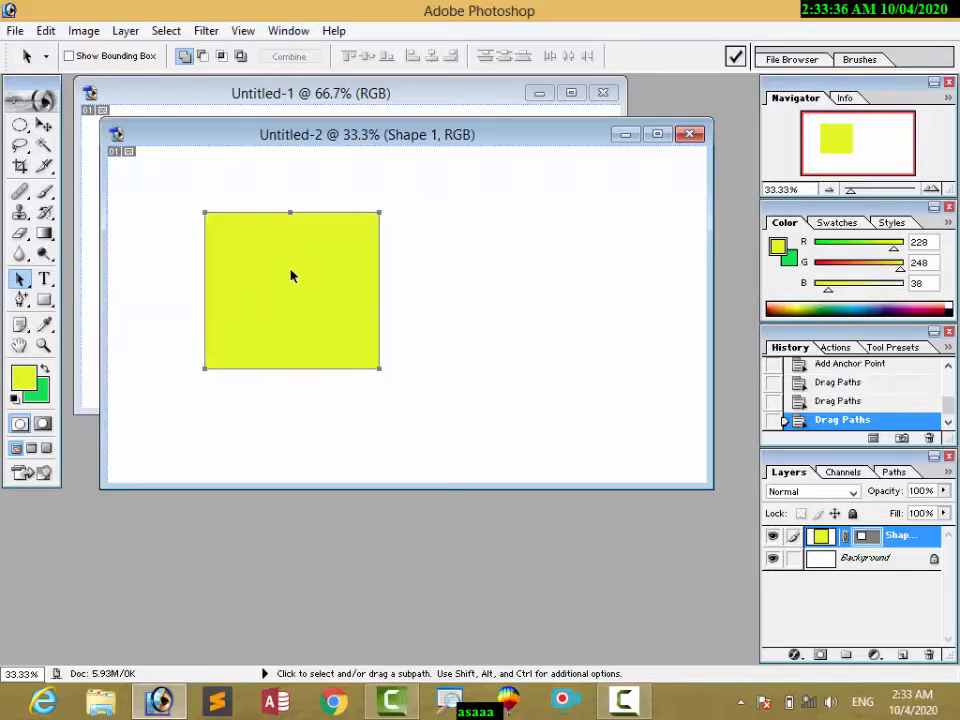
pyautogui.moveTo(24, 280); pyautogui.dragTo(69, 305)
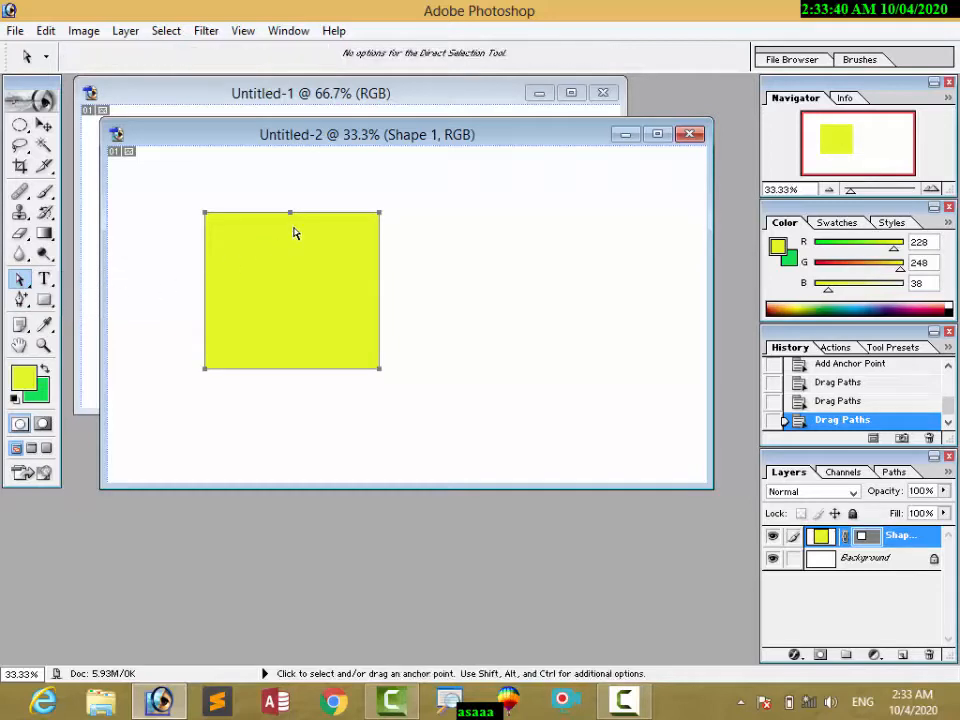
pyautogui.moveTo(290, 214); pyautogui.dragTo(289, 240)
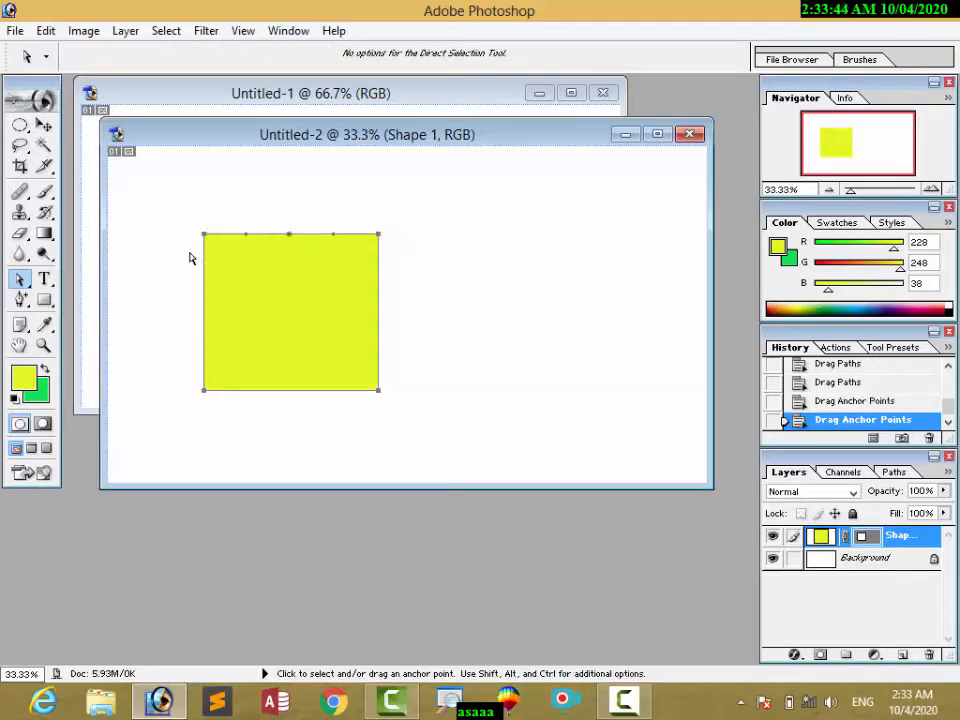
# Step: Add an anchor point midway on the rectangle's left edge and pull it inward to make the edge concave
pyautogui.moveTo(22, 300); pyautogui.dragTo(66, 337)
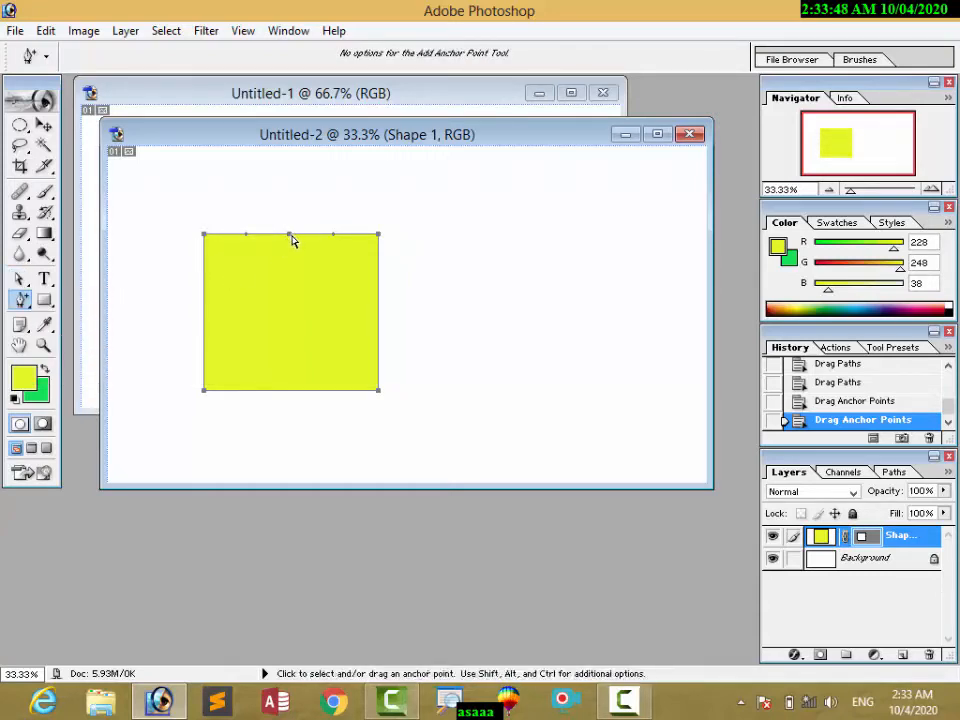
pyautogui.click(204, 309)
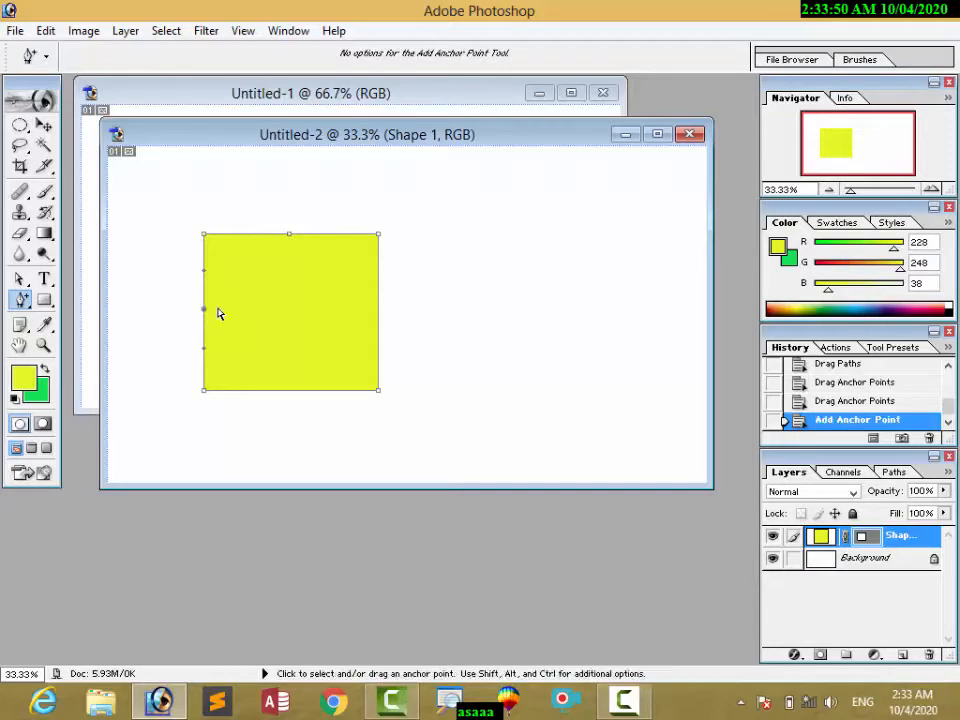
pyautogui.moveTo(31, 288); pyautogui.dragTo(85, 295)
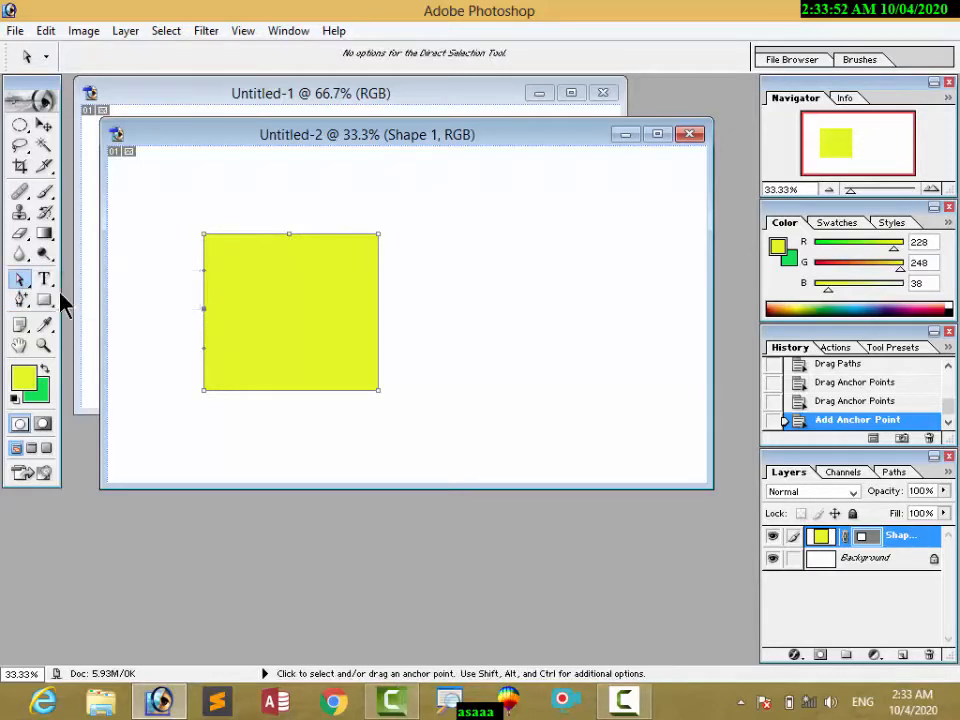
pyautogui.moveTo(205, 315); pyautogui.dragTo(240, 316)
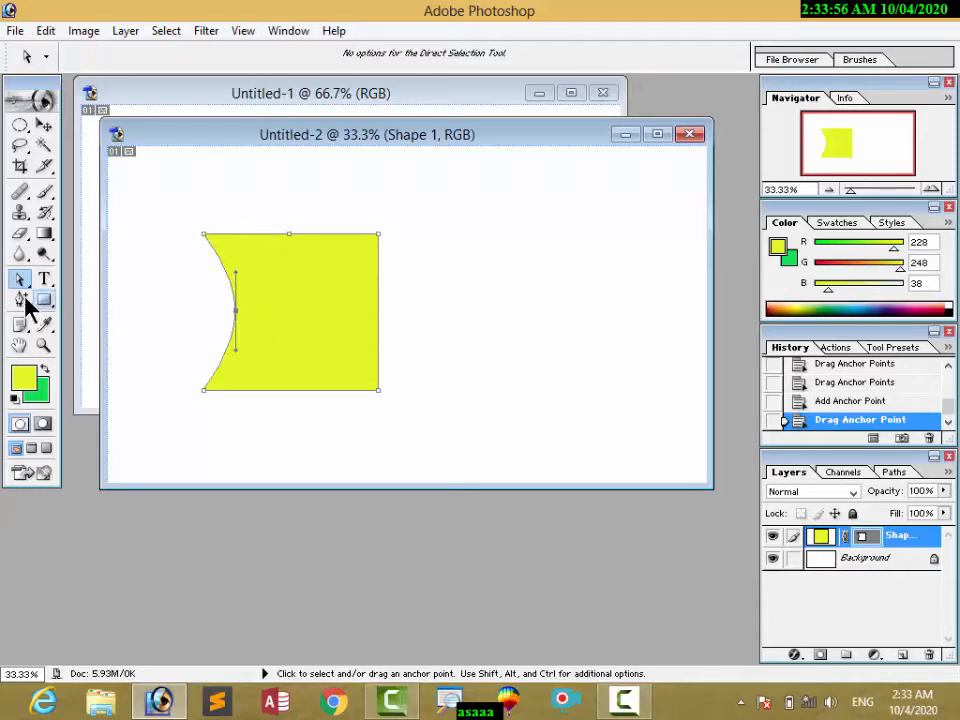
# Step: Add an anchor point midway on the shape's right edge and pull it inward to mirror the left curve
pyautogui.moveTo(26, 298); pyautogui.dragTo(70, 335)
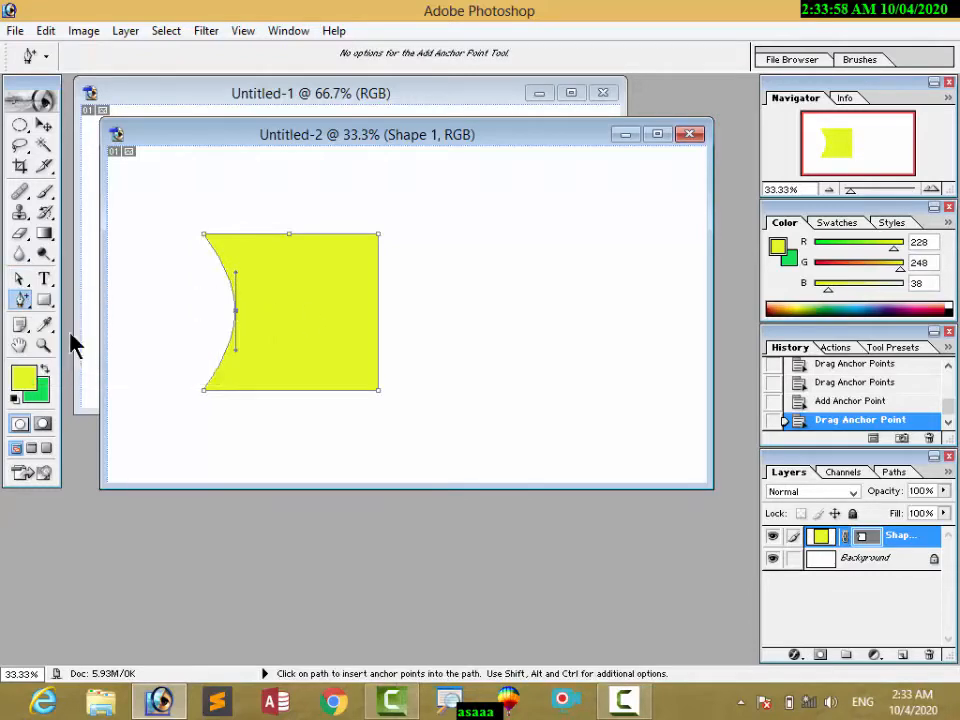
pyautogui.click(378, 306)
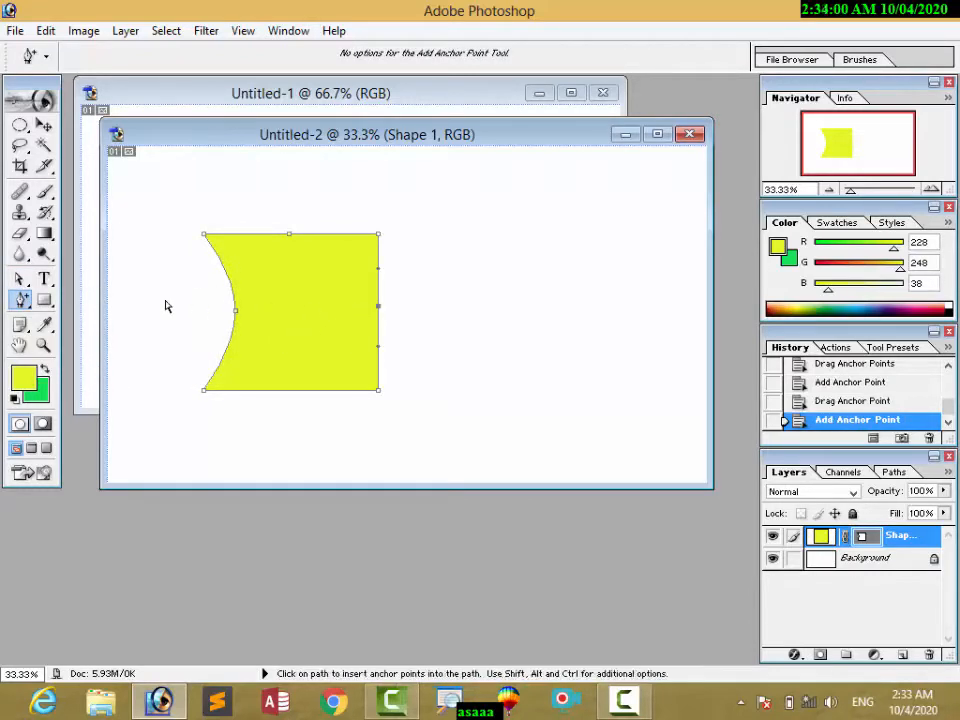
pyautogui.click(24, 282)
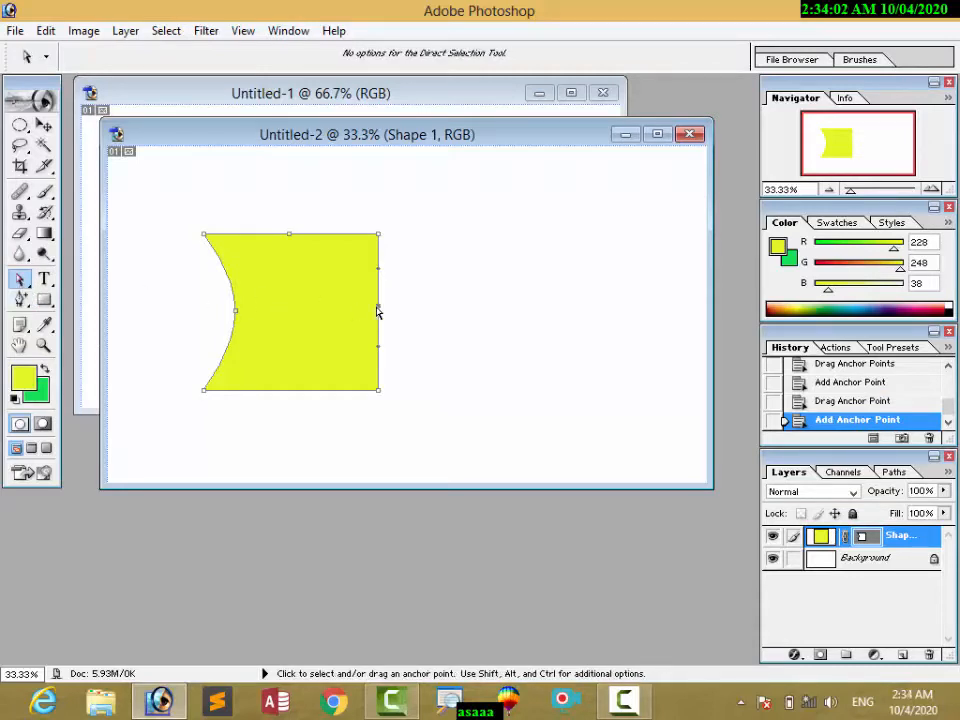
pyautogui.moveTo(378, 312); pyautogui.dragTo(348, 313)
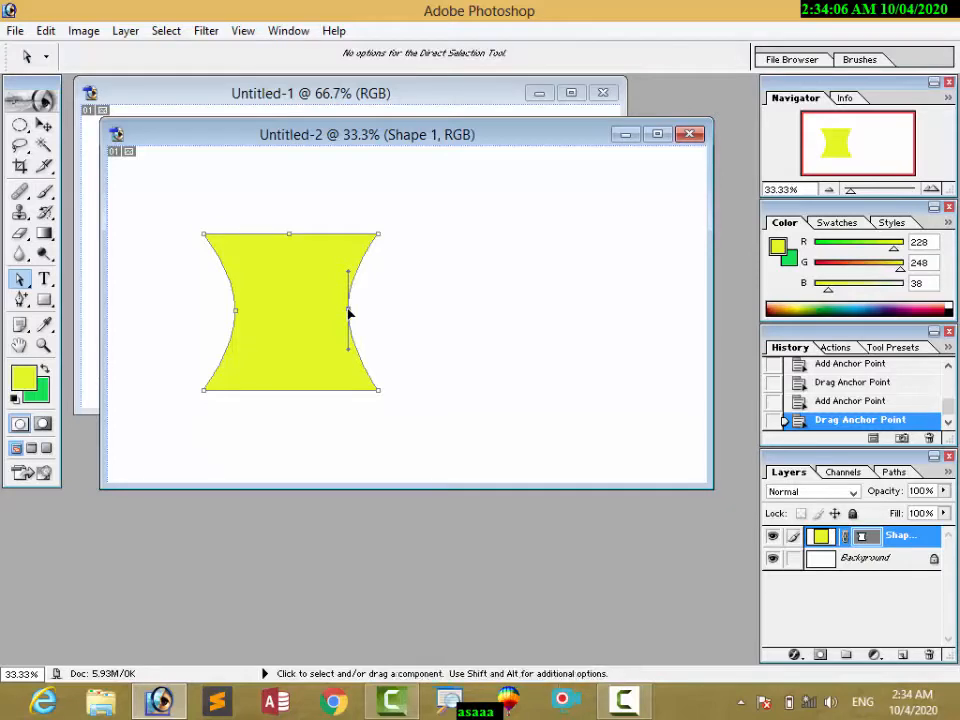
# Step: Undo all anchor point and path edits back to the originally drawn rectangle
pyautogui.hotkey('ctrl', 'alt', 'z')
pyautogui.hotkey('ctrl', 'alt', 'z')
pyautogui.hotkey('ctrl', 'alt', 'z')
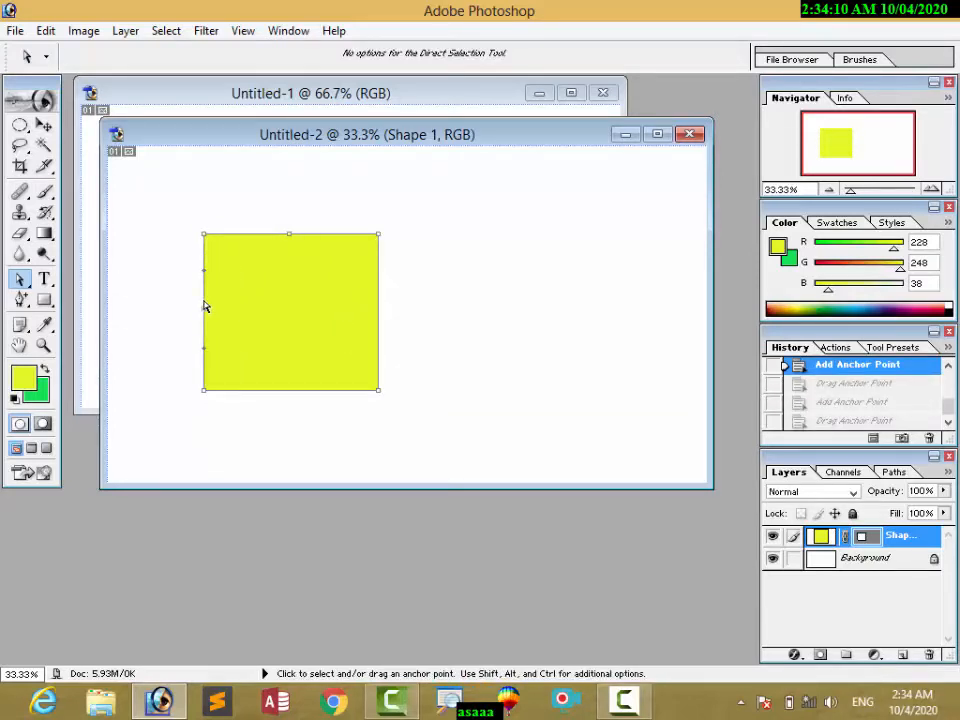
pyautogui.hotkey('ctrl', 'shift', 'z')
pyautogui.hotkey('ctrl', 'shift', 'z')
pyautogui.hotkey('ctrl', 'shift', 'z')
pyautogui.hotkey('ctrl', 'alt', 'z')
pyautogui.hotkey('ctrl', 'alt', 'z')
pyautogui.hotkey('ctrl', 'alt', 'z')
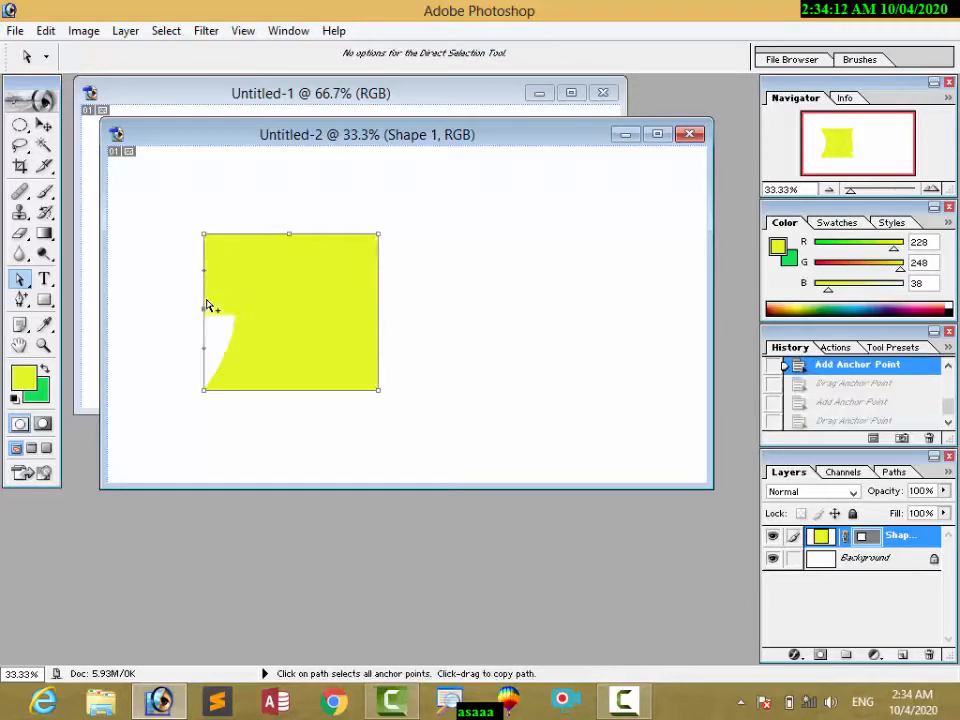
pyautogui.hotkey('ctrl', 'alt', 'z')
pyautogui.hotkey('ctrl', 'alt', 'z')
pyautogui.hotkey('ctrl', 'alt', 'z')
pyautogui.hotkey('ctrl', 'alt', 'z')
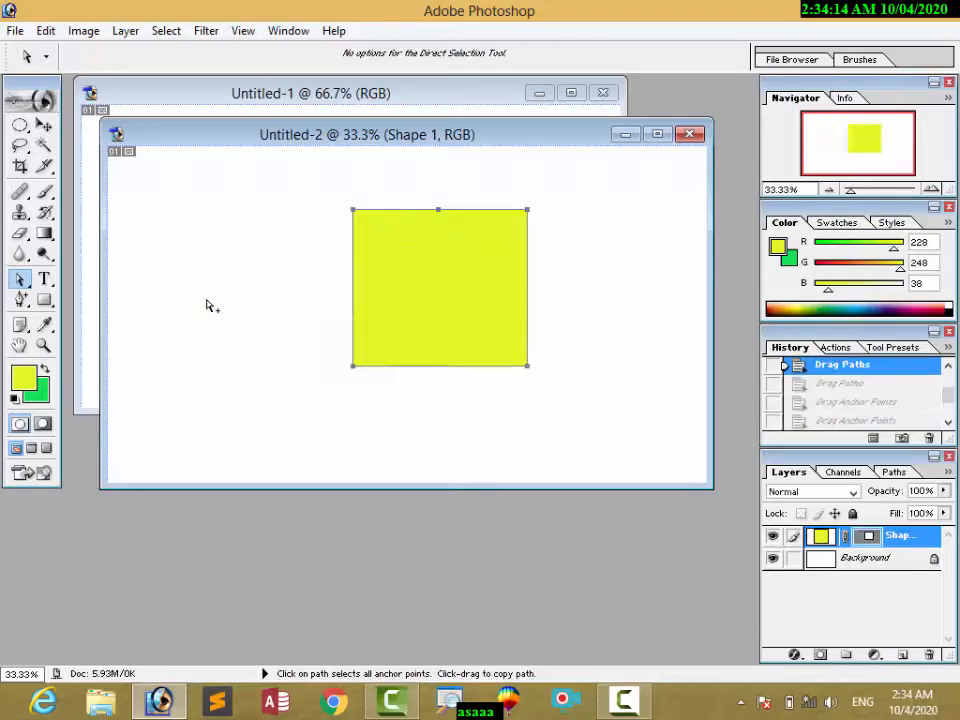
pyautogui.hotkey('ctrl', 'alt', 'z')
pyautogui.hotkey('ctrl', 'alt', 'z')
pyautogui.hotkey('ctrl', 'alt', 'z')
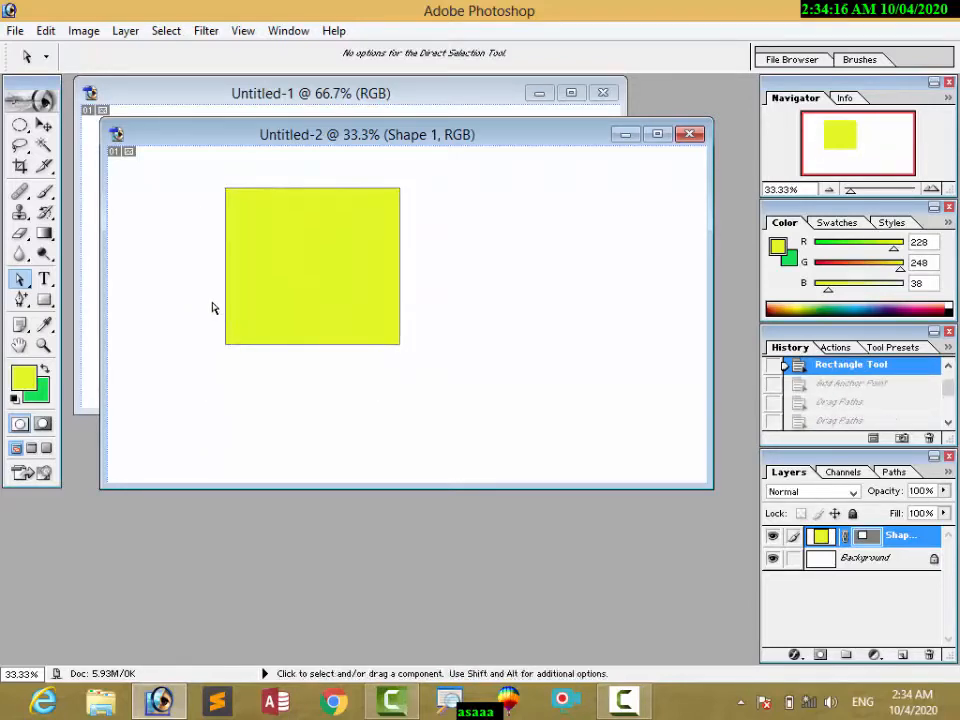
# Step: Add an anchor point at the middle of the restored rectangle's upper edge with the Add Anchor Point tool
pyautogui.click(20, 301)
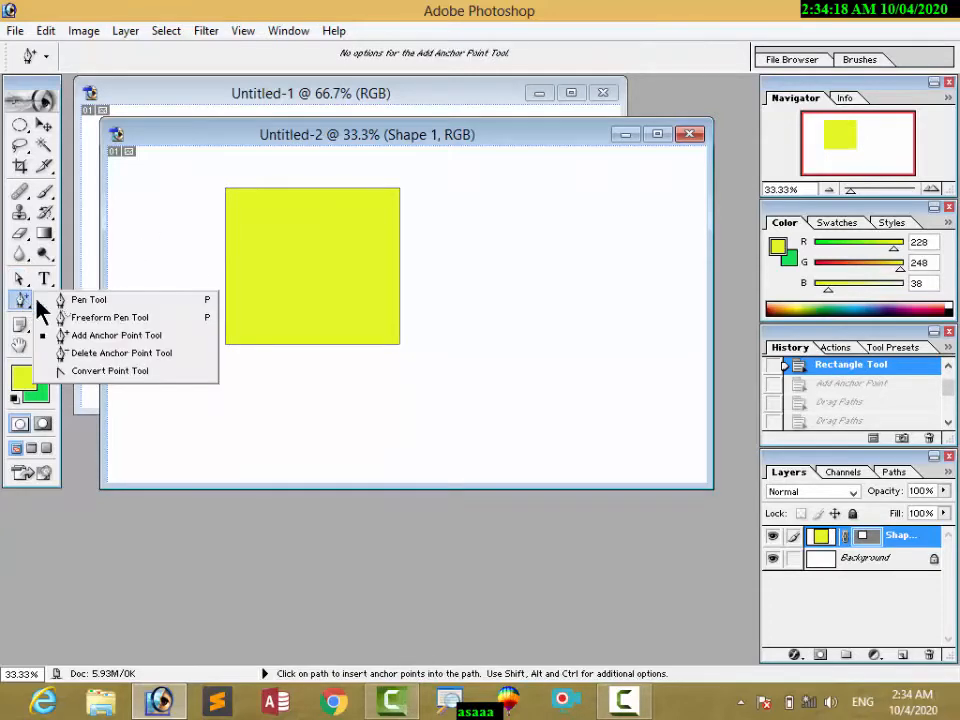
pyautogui.click(107, 338)
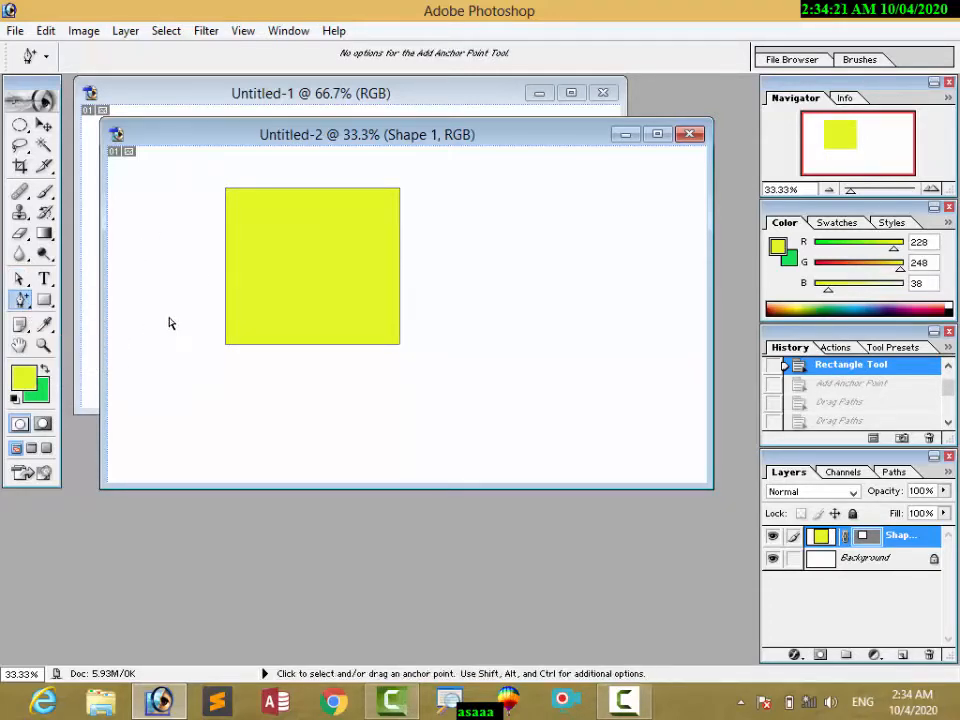
pyautogui.click(311, 189)
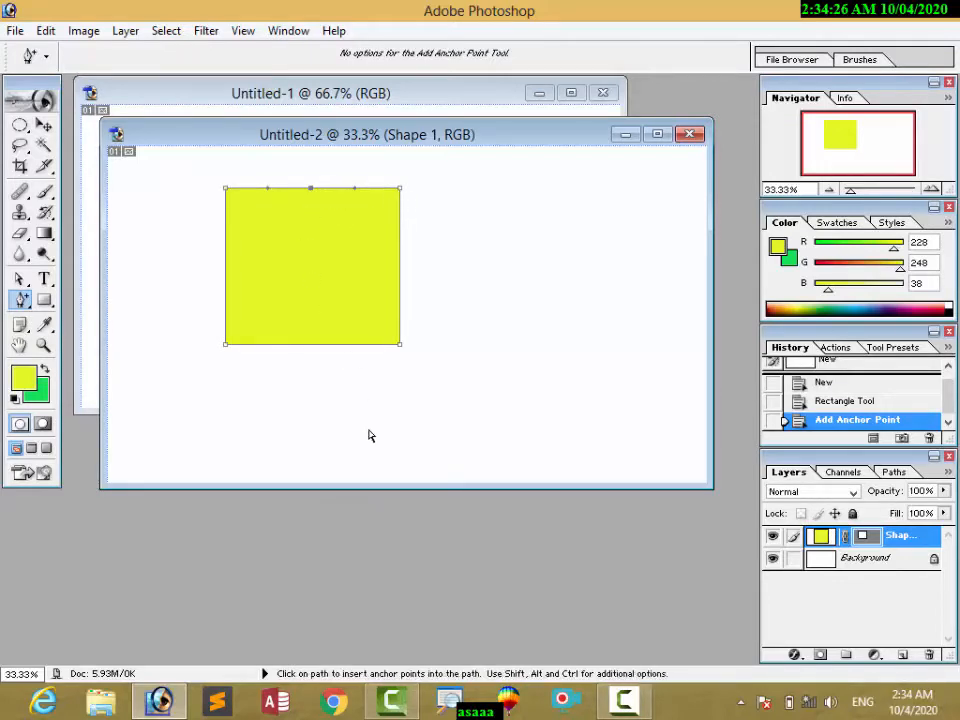
# Step: Start ZoomIt and magnify the screen around the upper edge's anchor point, ending in normal view
pyautogui.click(457, 699)
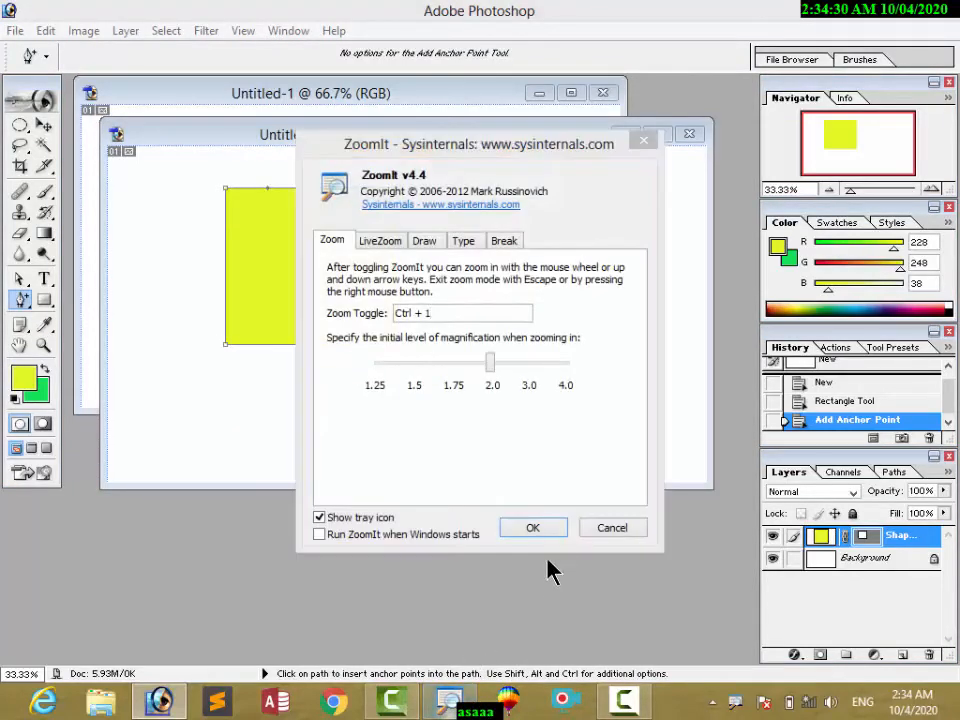
pyautogui.click(527, 530)
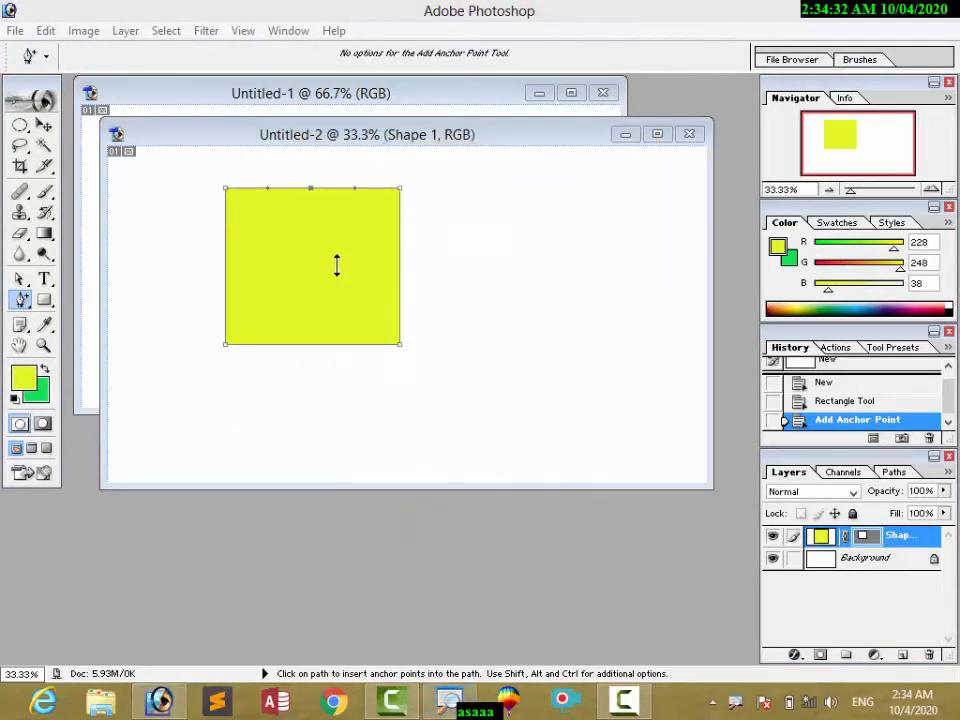
pyautogui.hotkey('ctrl', '1')
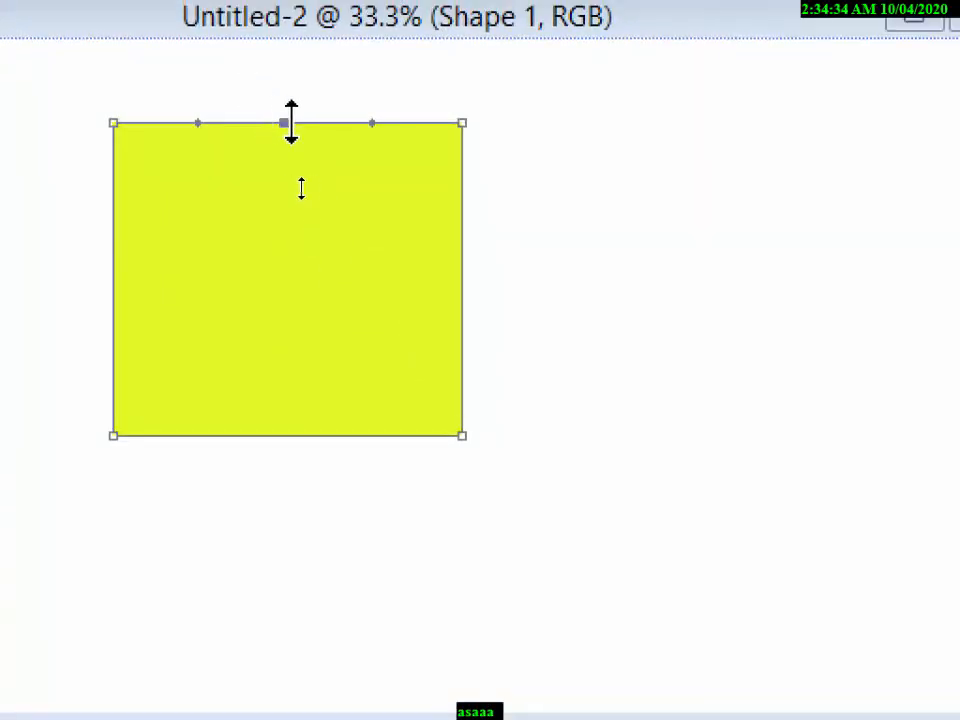
pyautogui.press('Escape')
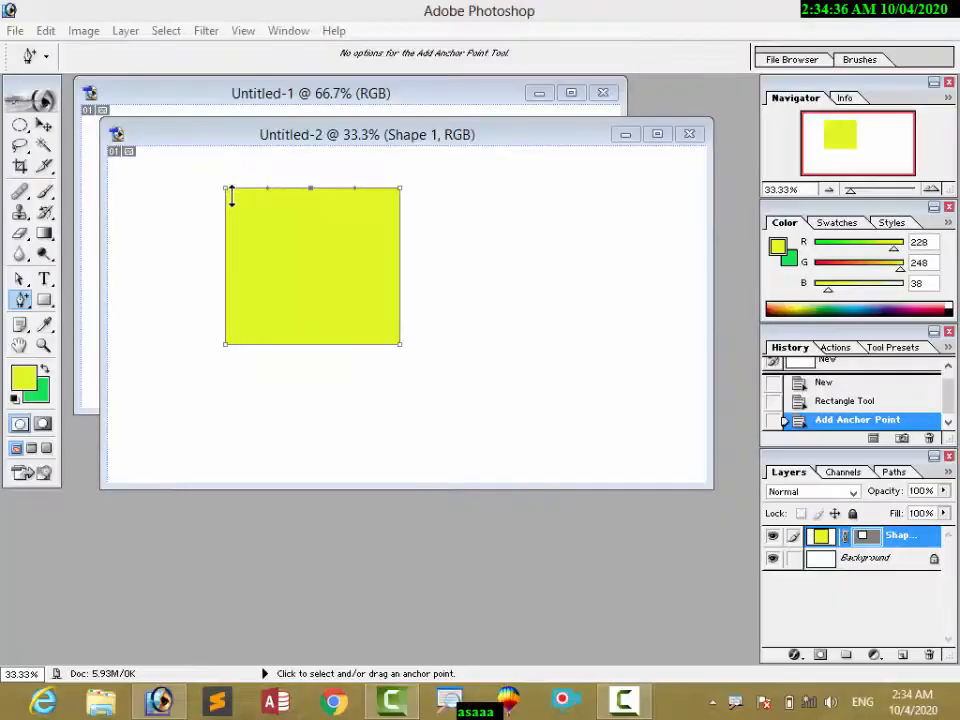
# Step: Pull the upper edge's middle anchor point slightly down with Direct Selection so the edge curves inward
pyautogui.moveTo(30, 281); pyautogui.dragTo(78, 303)
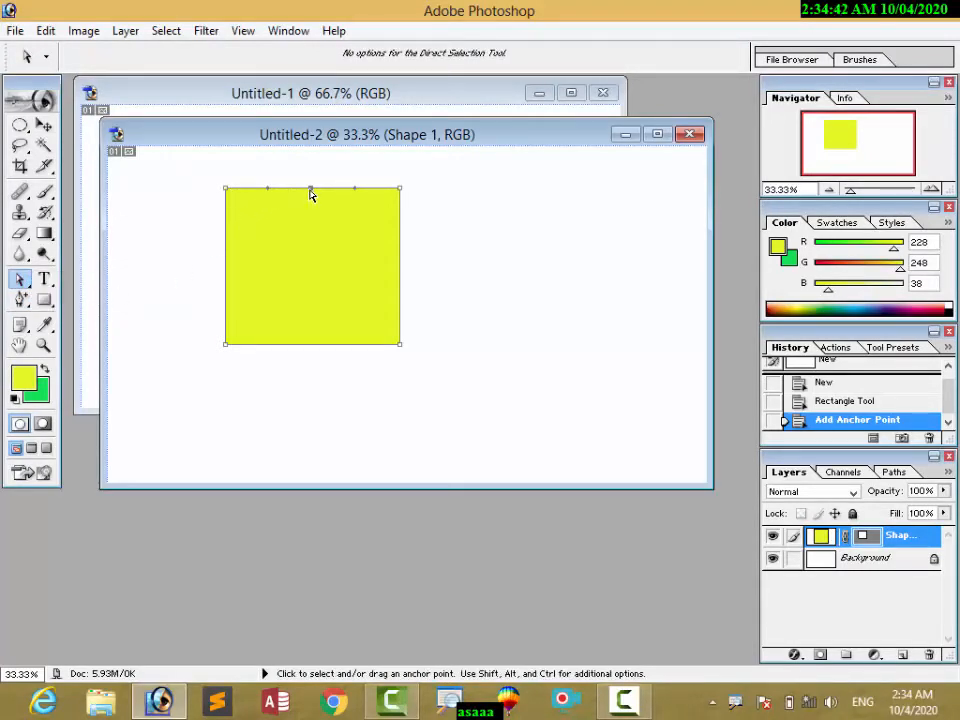
pyautogui.moveTo(310, 191); pyautogui.dragTo(310, 209)
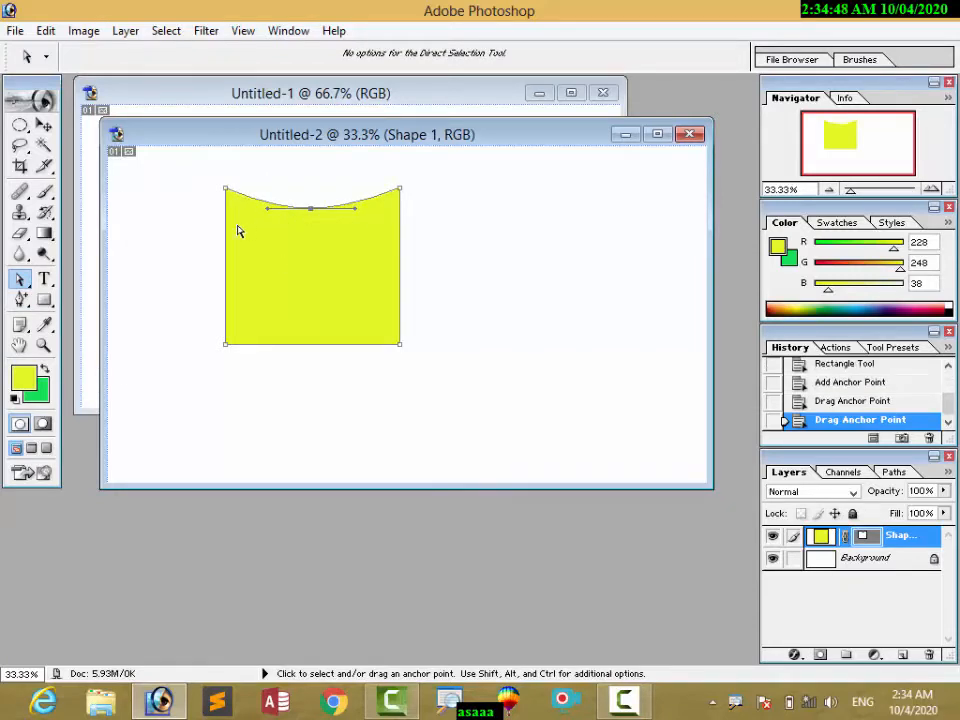
# Step: Add an anchor point midway on the shape's lower edge and pull it slightly down so the edge bulges outward
pyautogui.moveTo(24, 300); pyautogui.dragTo(78, 329)
pyautogui.click(309, 344)
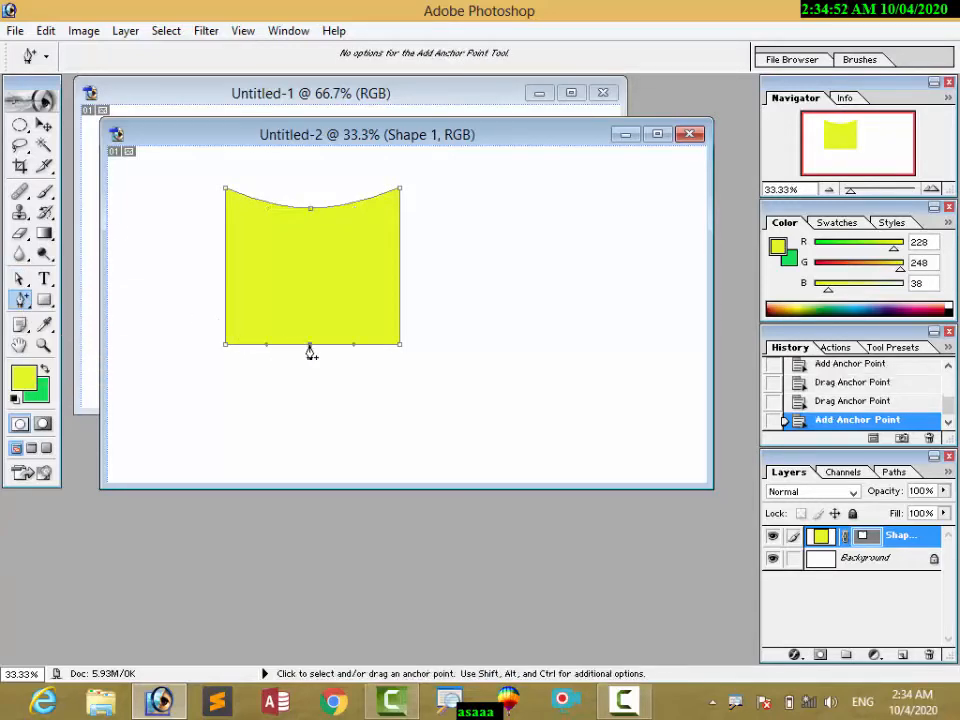
pyautogui.moveTo(17, 279); pyautogui.dragTo(66, 297)
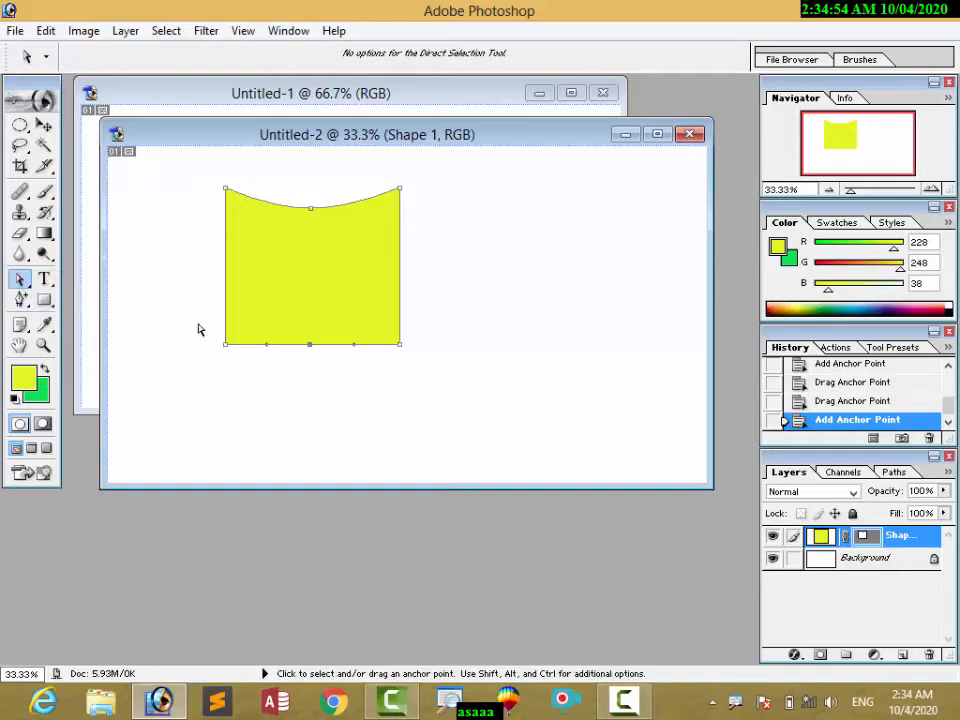
pyautogui.moveTo(310, 348); pyautogui.dragTo(311, 364)
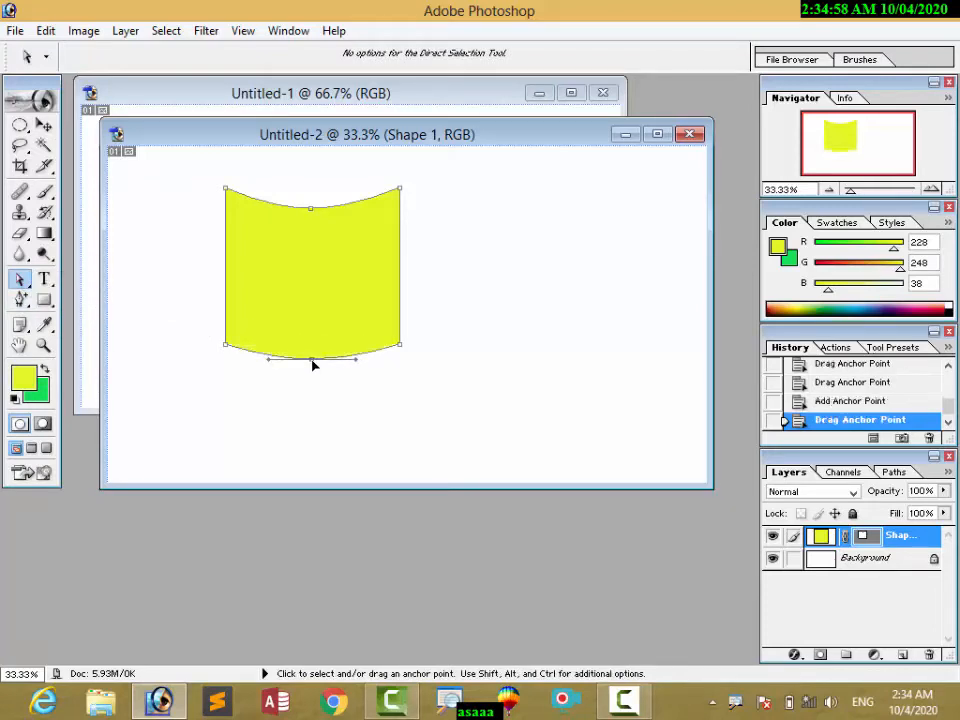
# Step: Duplicate the curved yellow shape with the Move tool, placing the copy beside it with a narrow gap
pyautogui.click(44, 125)
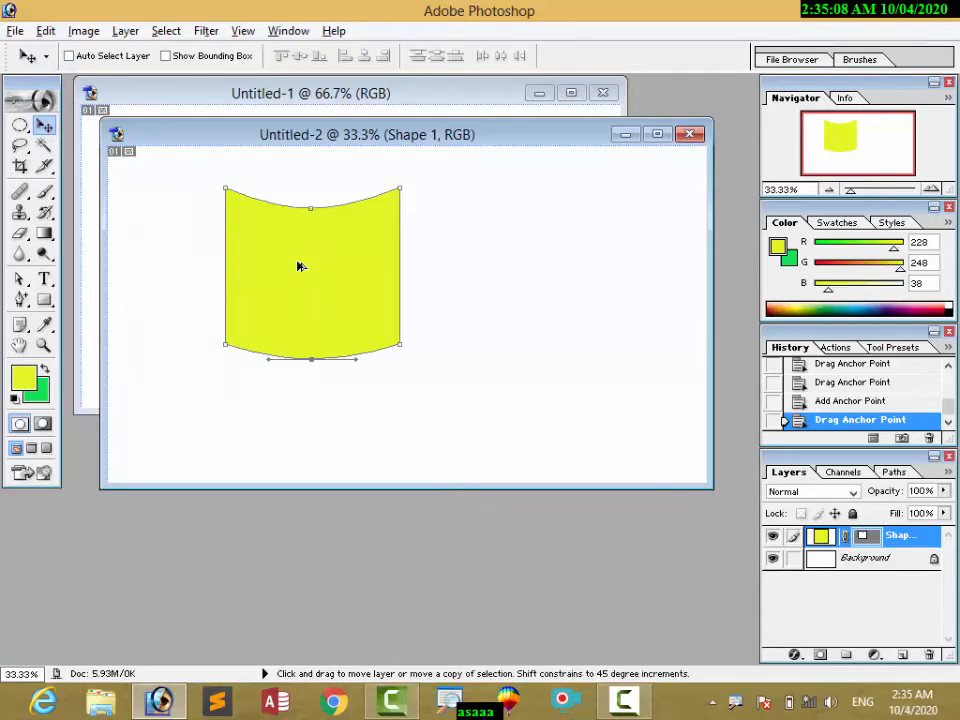
pyautogui.keyDown('alt'); pyautogui.moveTo(303, 267); pyautogui.dragTo(491, 267); pyautogui.keyUp('alt')
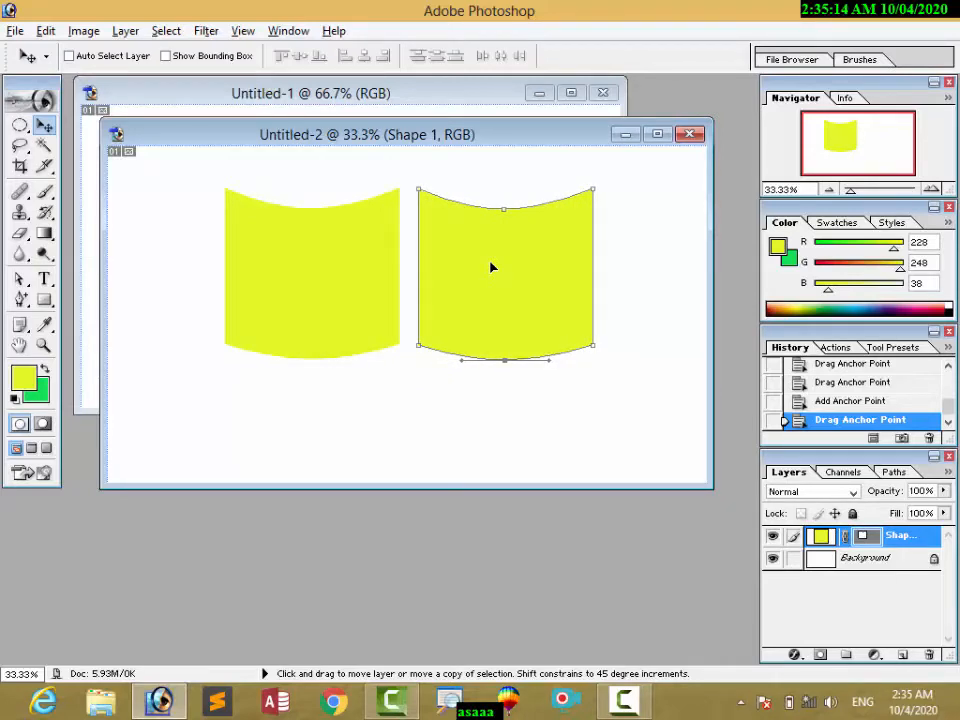
pyautogui.keyDown('alt'); pyautogui.moveTo(491, 267); pyautogui.dragTo(491, 267); pyautogui.keyUp('alt')
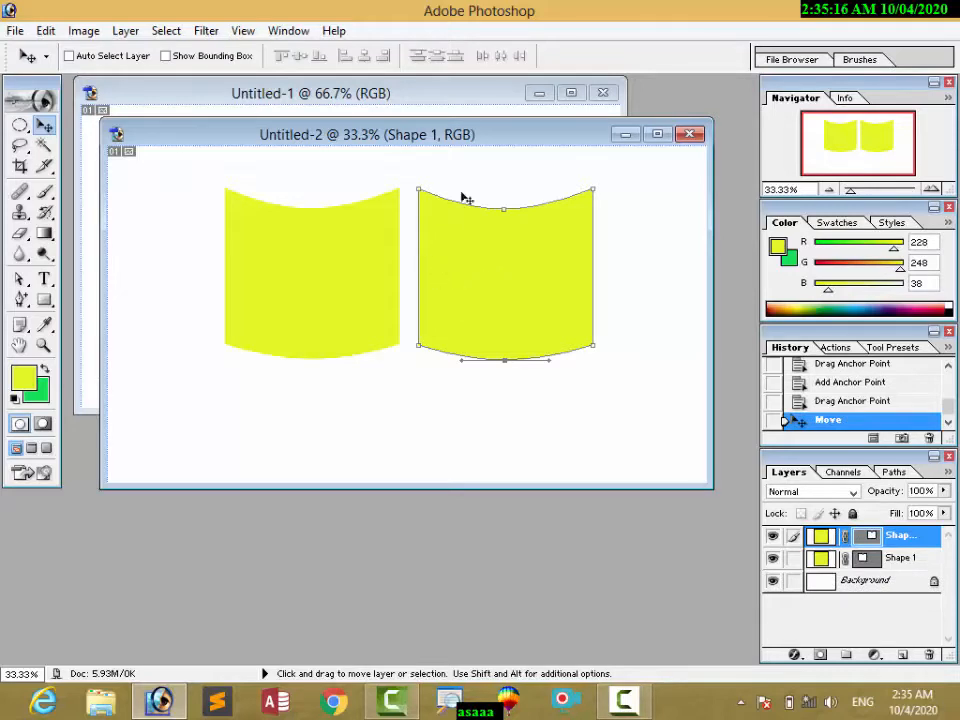
# Step: Change the copied shape's fill color to blue 2B26F8
pyautogui.click(44, 299)
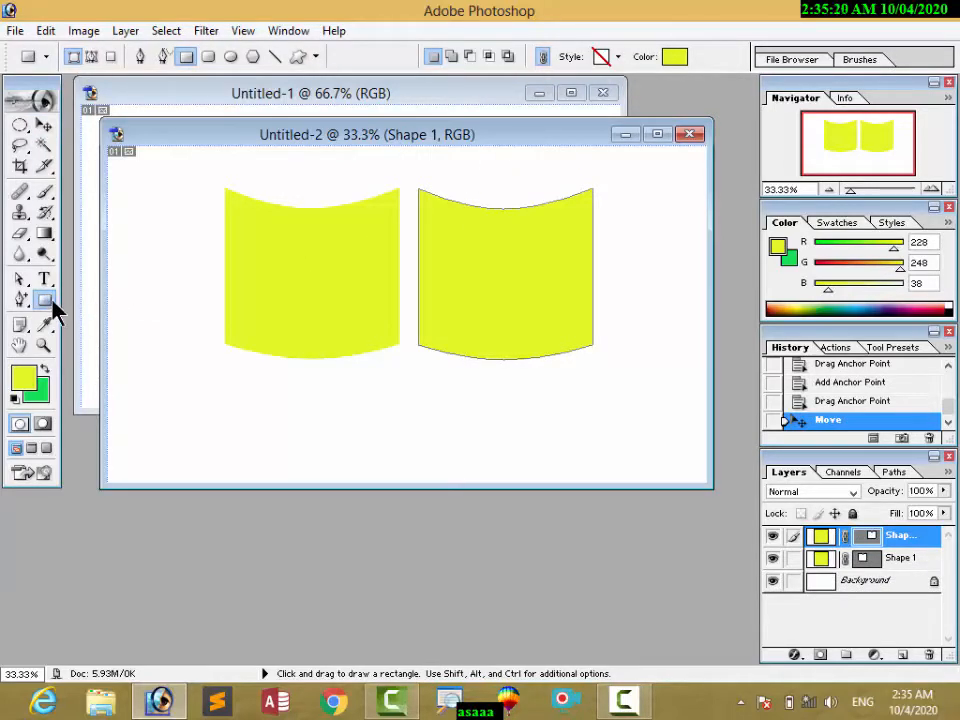
pyautogui.click(674, 57)
pyautogui.click(770, 311)
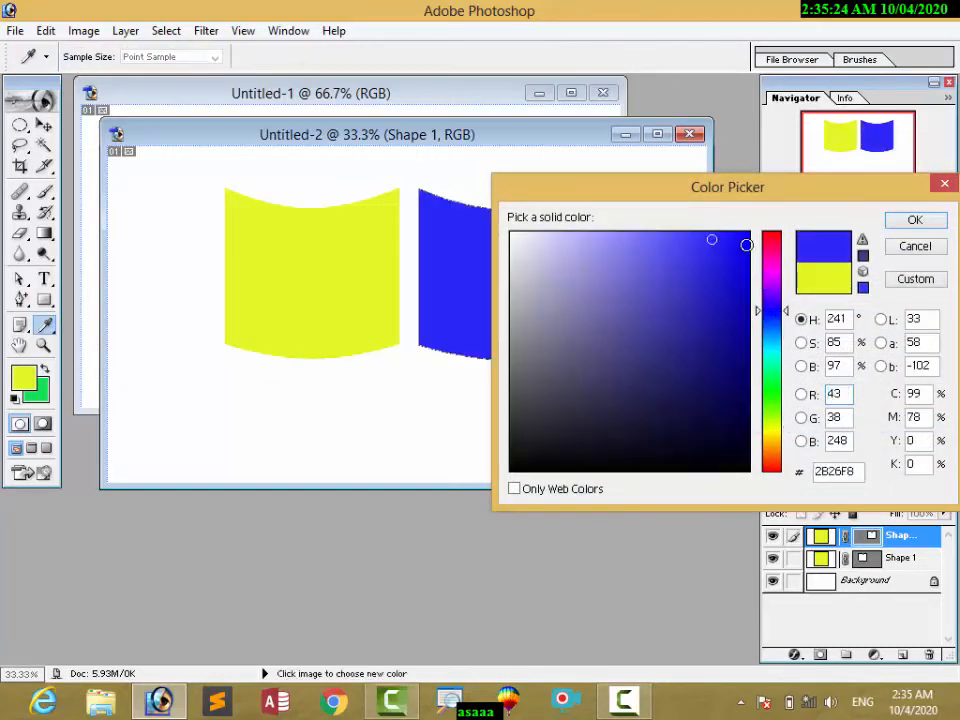
pyautogui.click(913, 221)
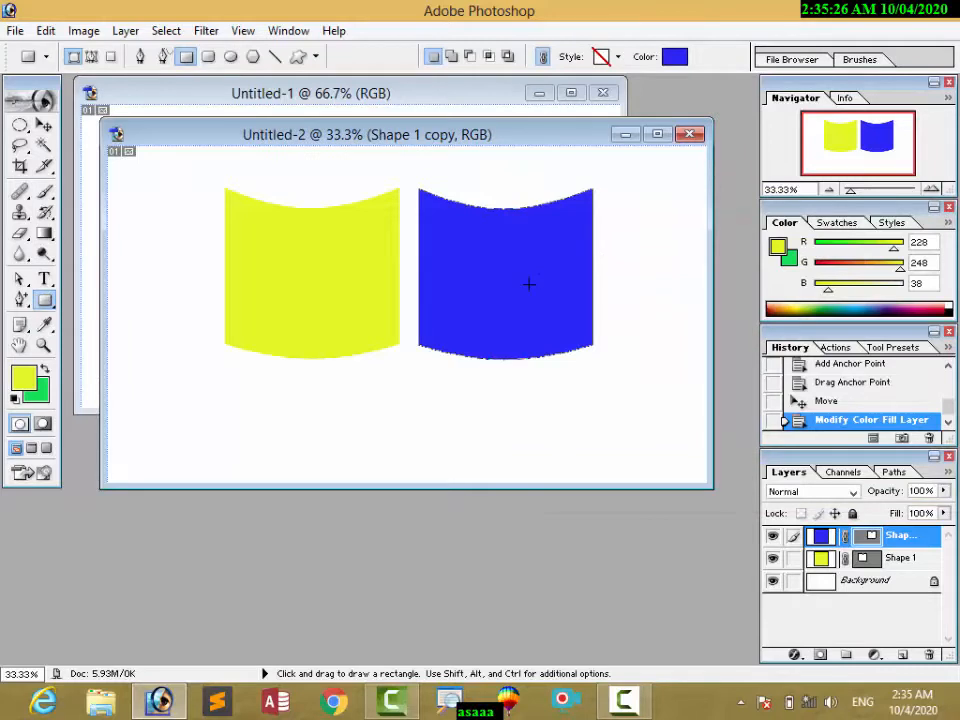
# Step: Duplicate the blue shape with the Move tool and place the copy directly below it with a narrow gap
pyautogui.press('alt')
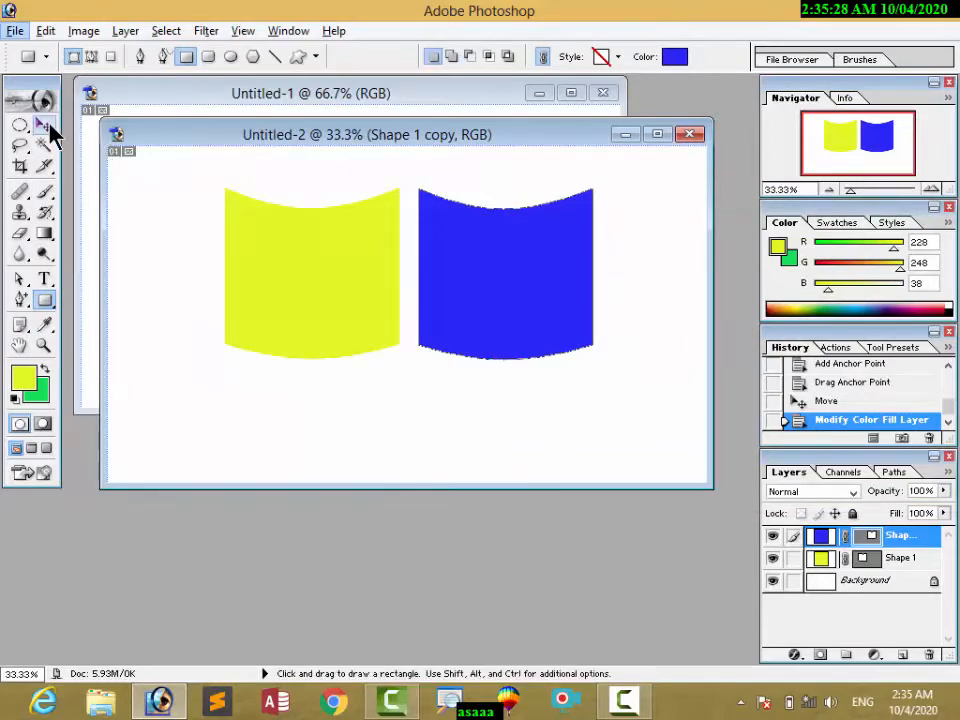
pyautogui.click(45, 126)
pyautogui.moveTo(489, 272); pyautogui.dragTo(488, 439)
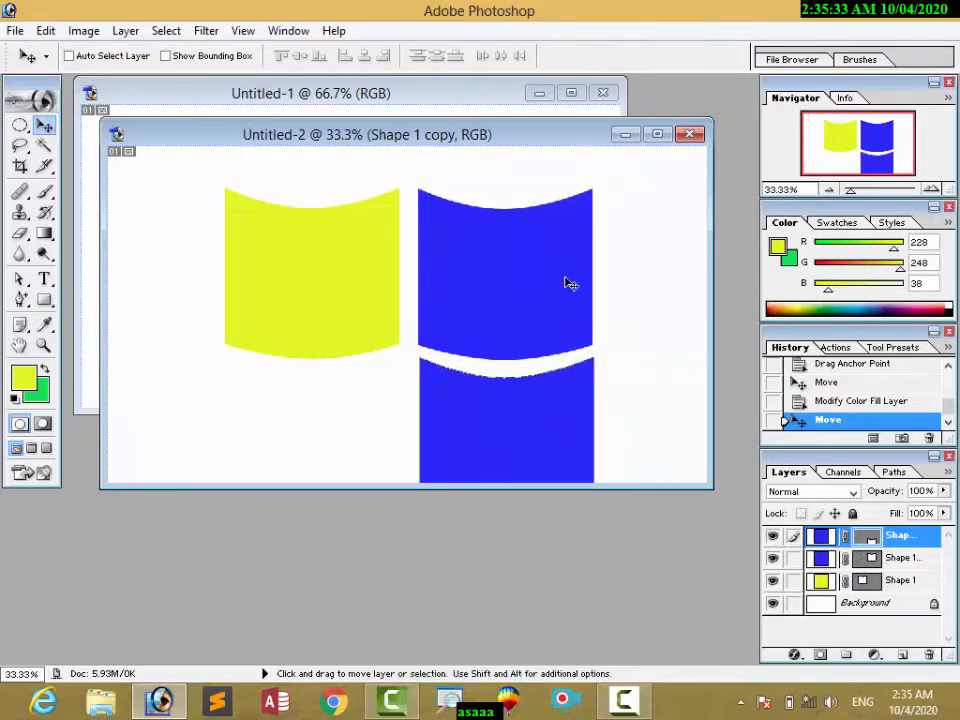
# Step: Change the fill color of the copy below the blue shape to red F82657
pyautogui.click(44, 300)
pyautogui.click(674, 57)
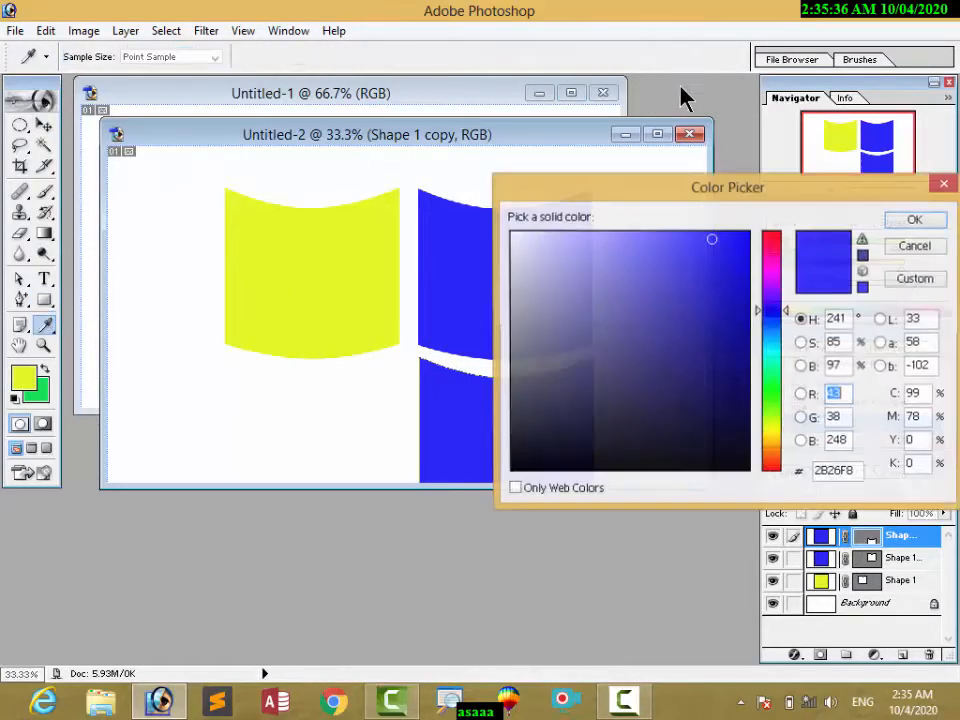
pyautogui.click(773, 248)
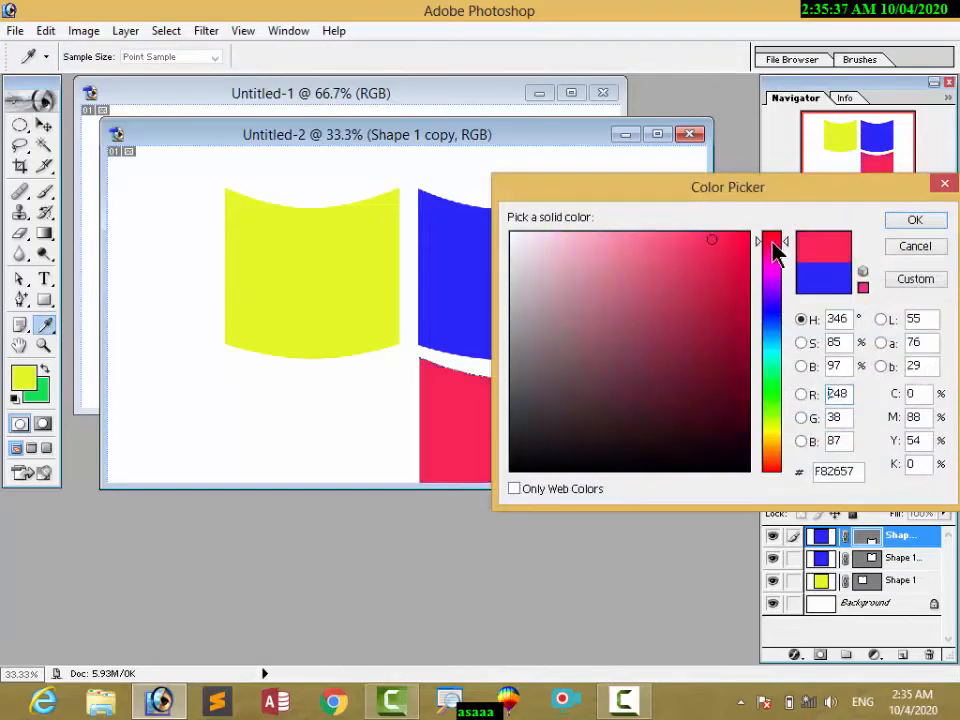
pyautogui.click(915, 221)
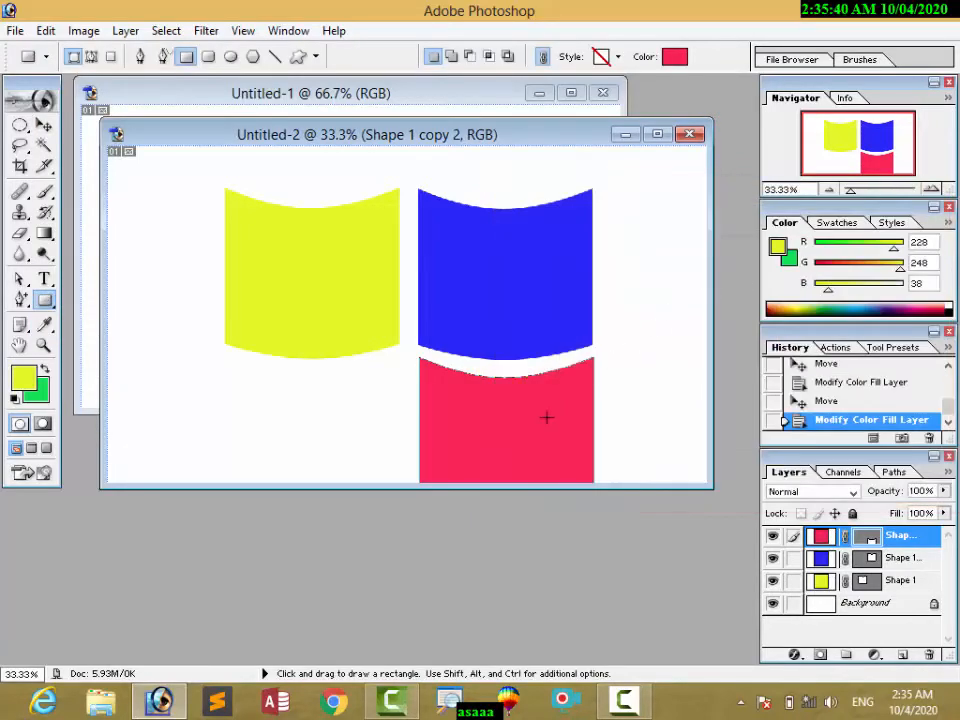
# Step: Duplicate the red shape with the Move tool and place the copy below the yellow shape
pyautogui.press('alt')
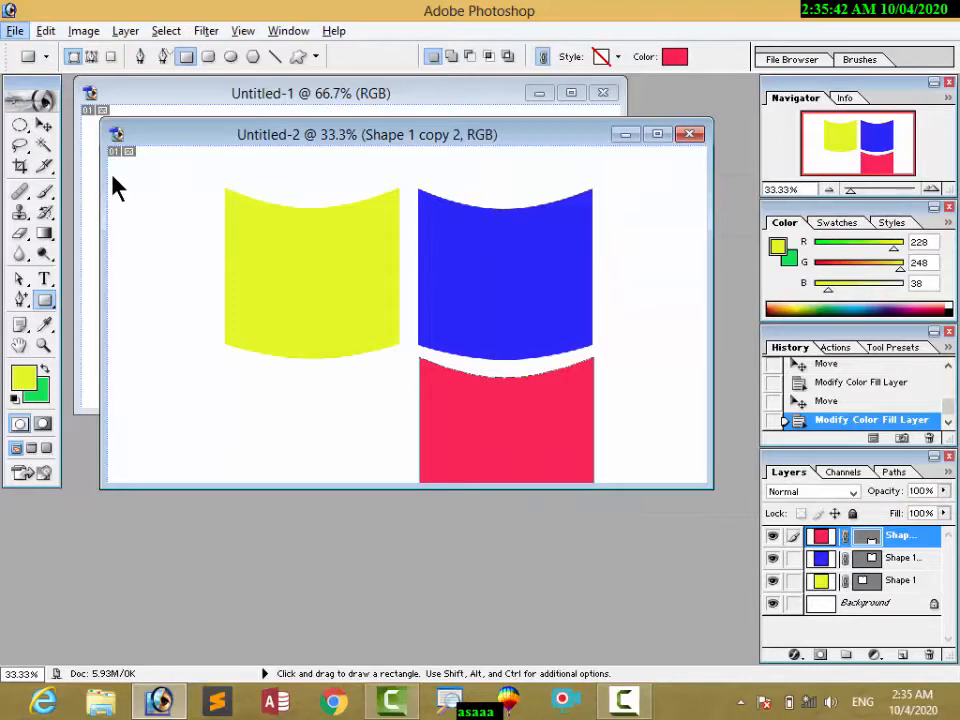
pyautogui.click(45, 127)
pyautogui.press('alt')
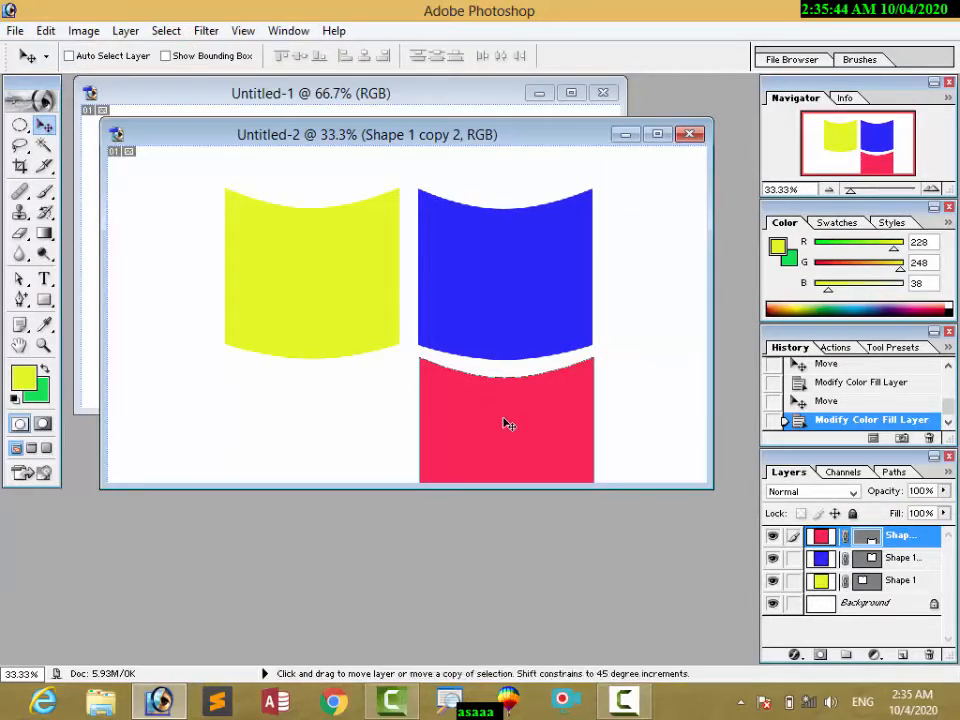
pyautogui.moveTo(508, 425); pyautogui.dragTo(309, 433)
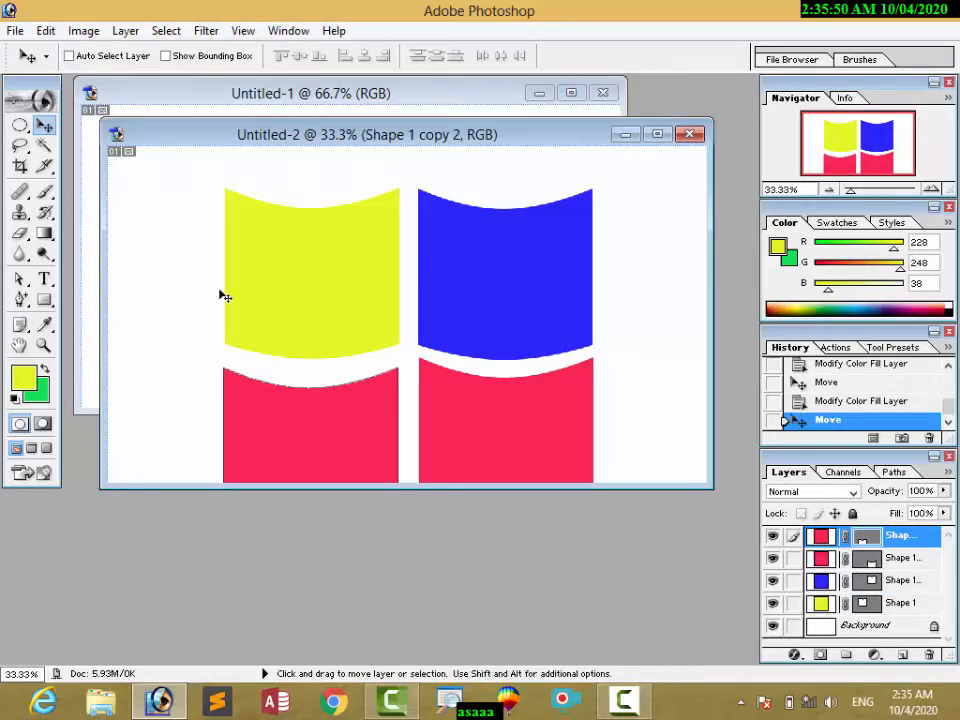
# Step: Change the fill color of the copy below the yellow shape to green 24FA08
pyautogui.click(44, 300)
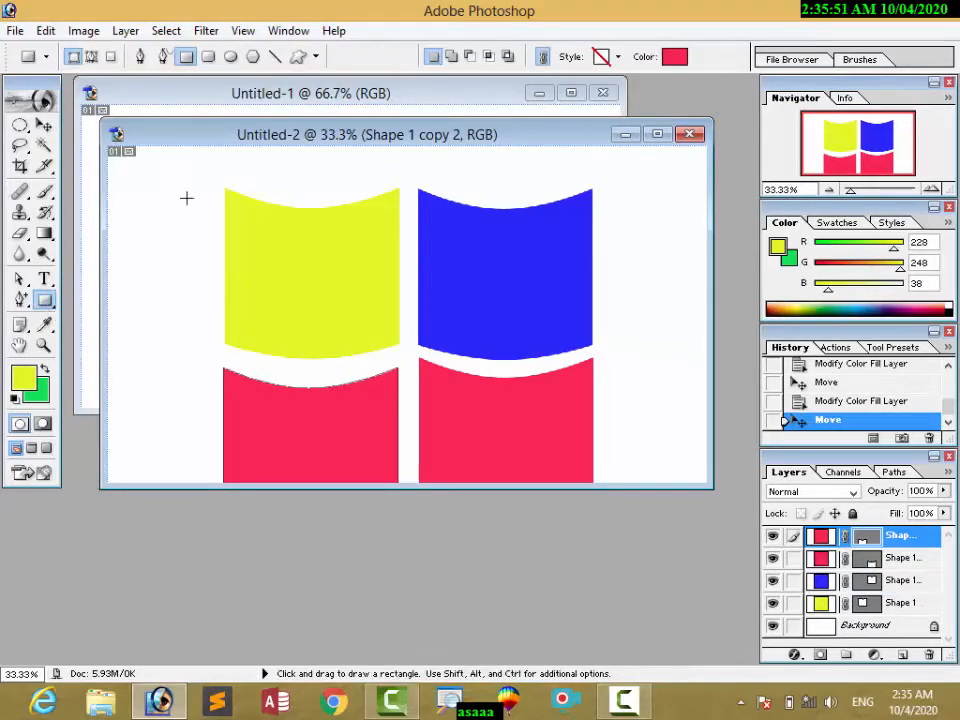
pyautogui.click(670, 58)
pyautogui.click(771, 378)
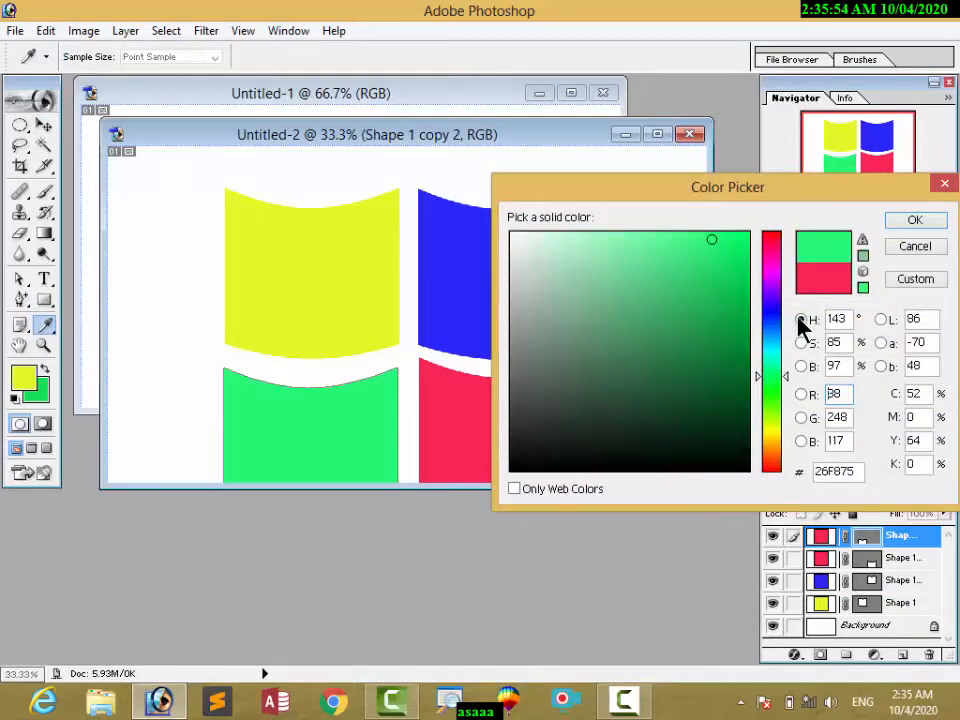
pyautogui.click(741, 237)
pyautogui.click(772, 396)
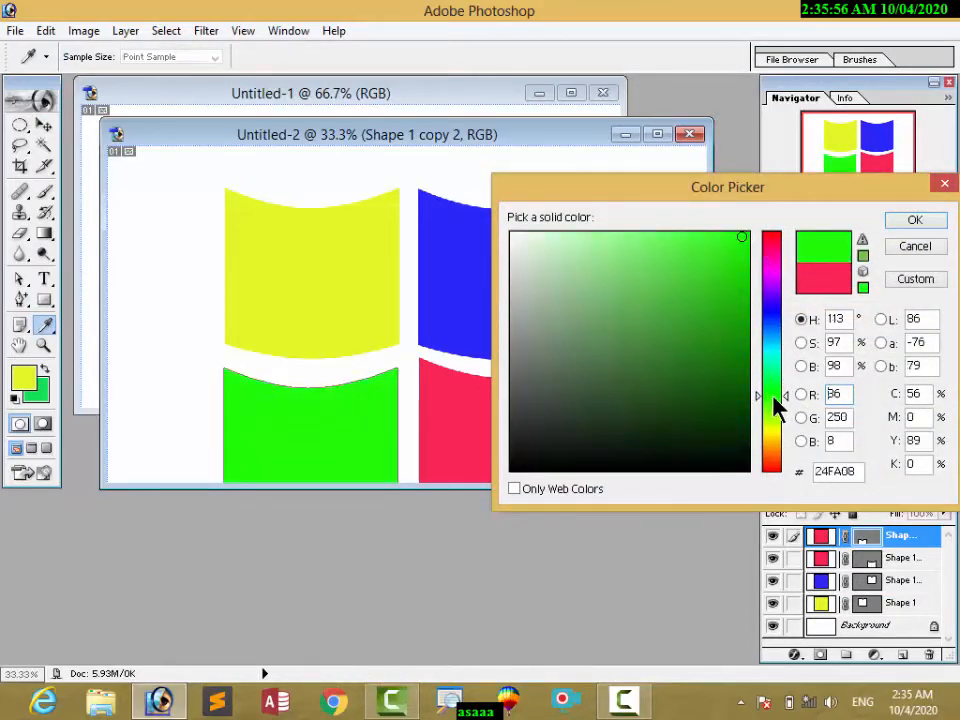
pyautogui.click(914, 221)
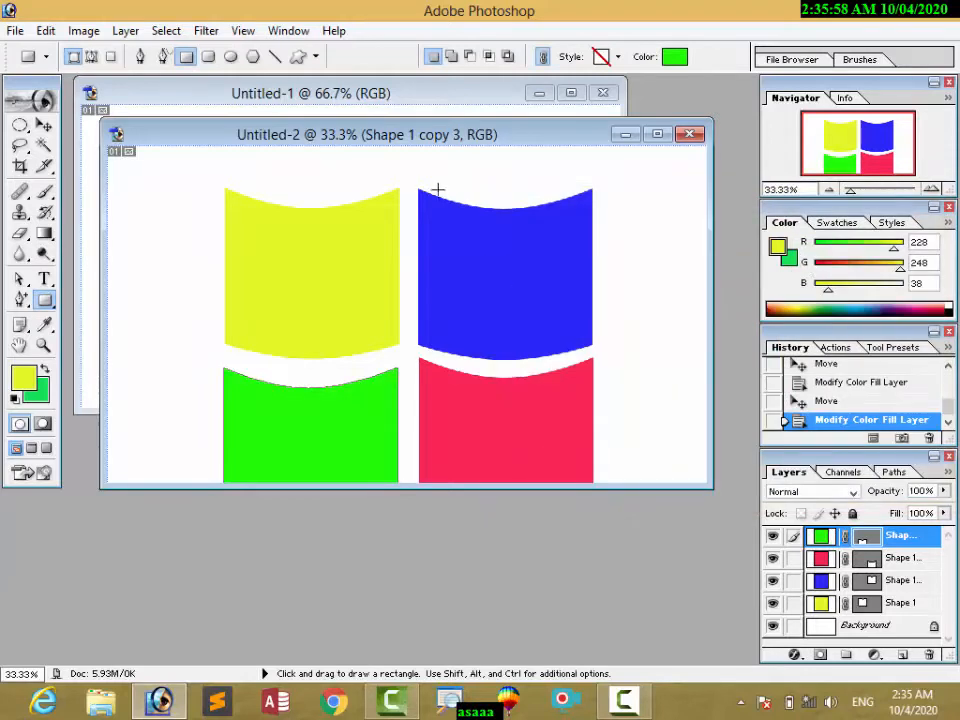
# Step: Move the Untitled-2 window and the Layers palette higher, and step through the red, blue and yellow shape layers
pyautogui.moveTo(420, 145); pyautogui.dragTo(416, 118)
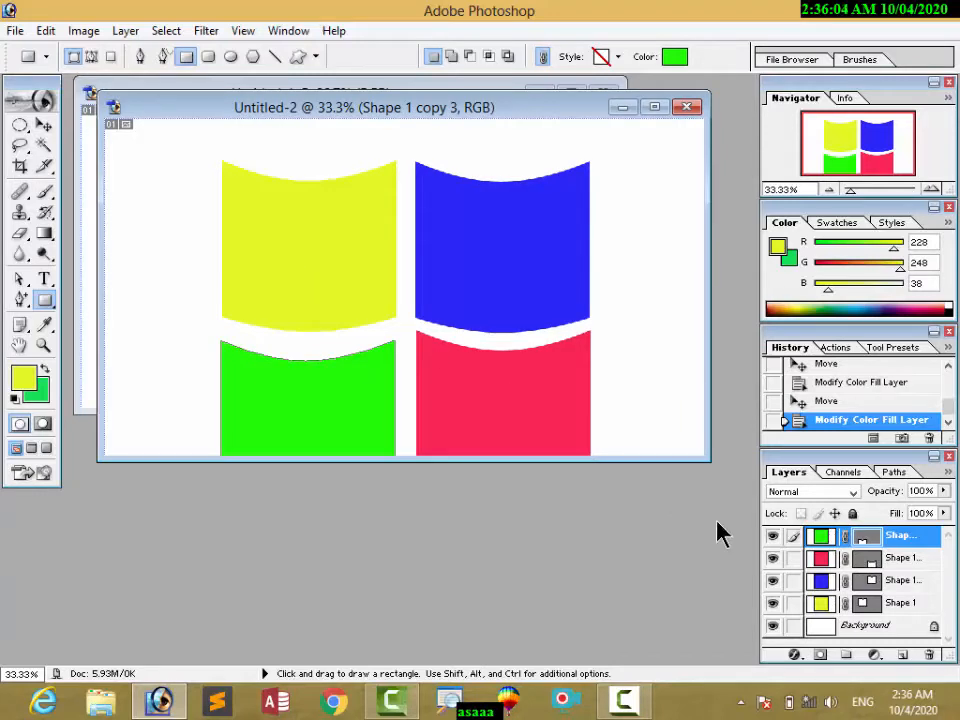
pyautogui.moveTo(830, 460); pyautogui.dragTo(809, 262)
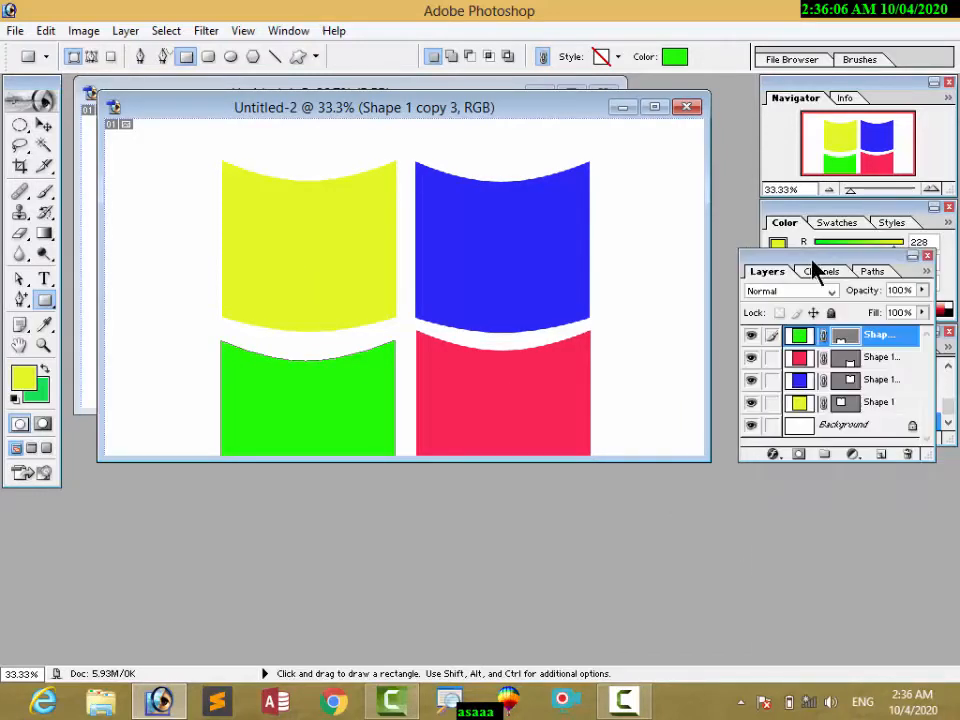
pyautogui.click(809, 360)
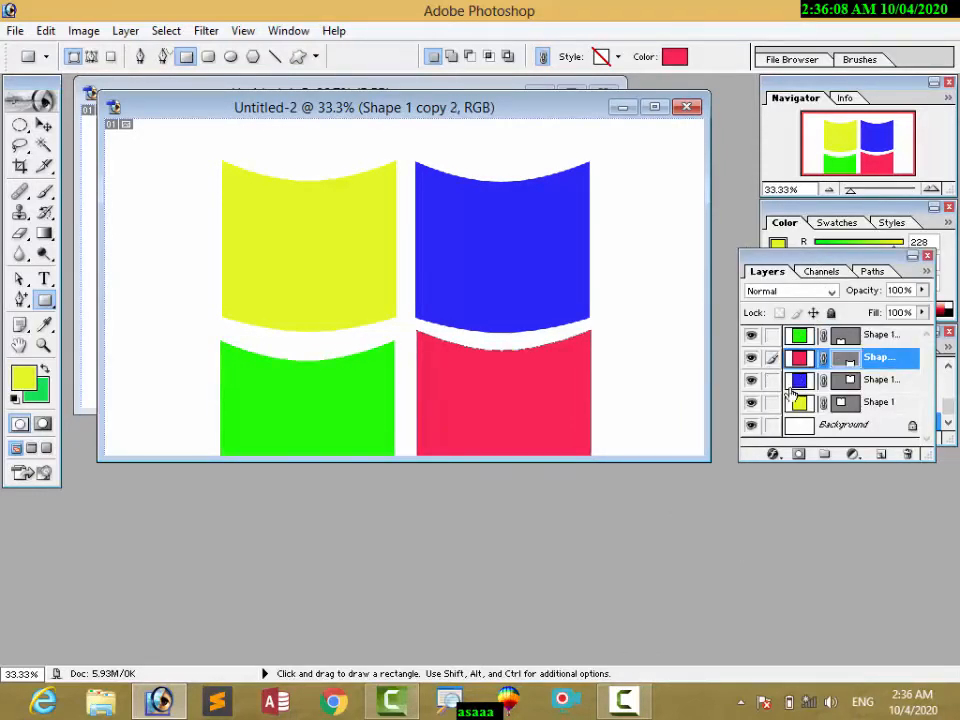
pyautogui.click(799, 388)
pyautogui.click(799, 406)
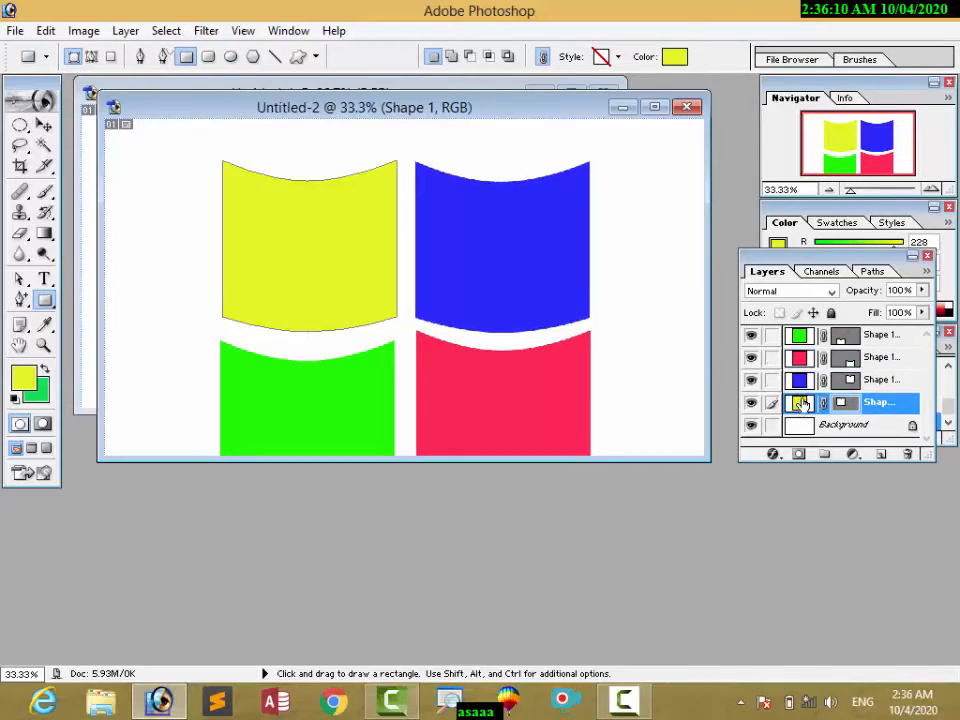
# Step: Rotate the blue shape by about -178.5° with Free Transform, shift it slightly up and outward, and apply the transformation
pyautogui.click(807, 382)
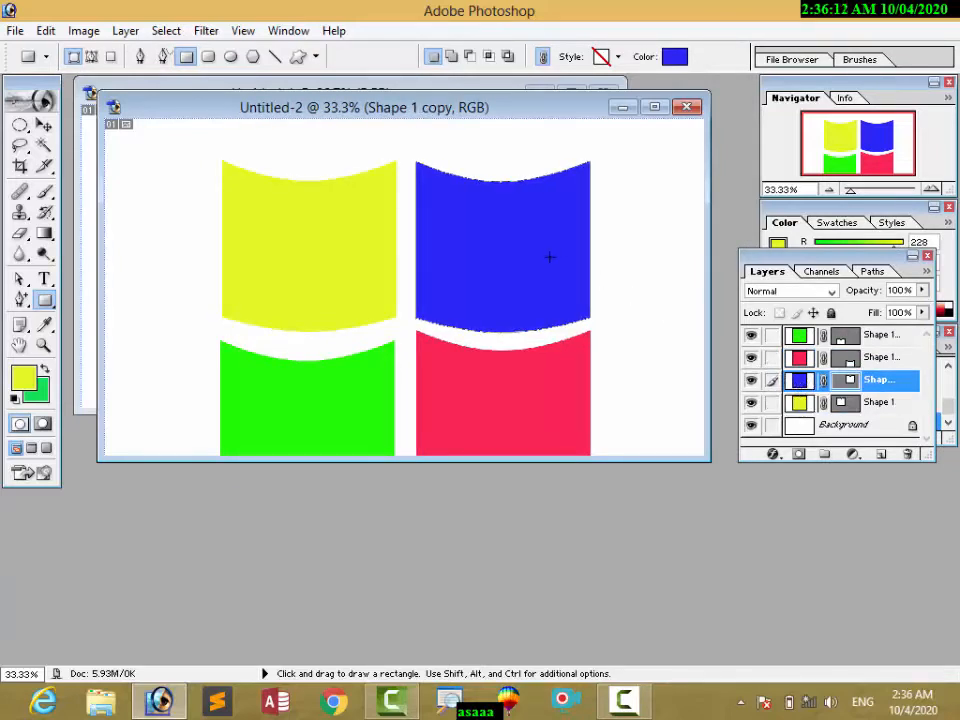
pyautogui.hotkey('ctrl', 't')
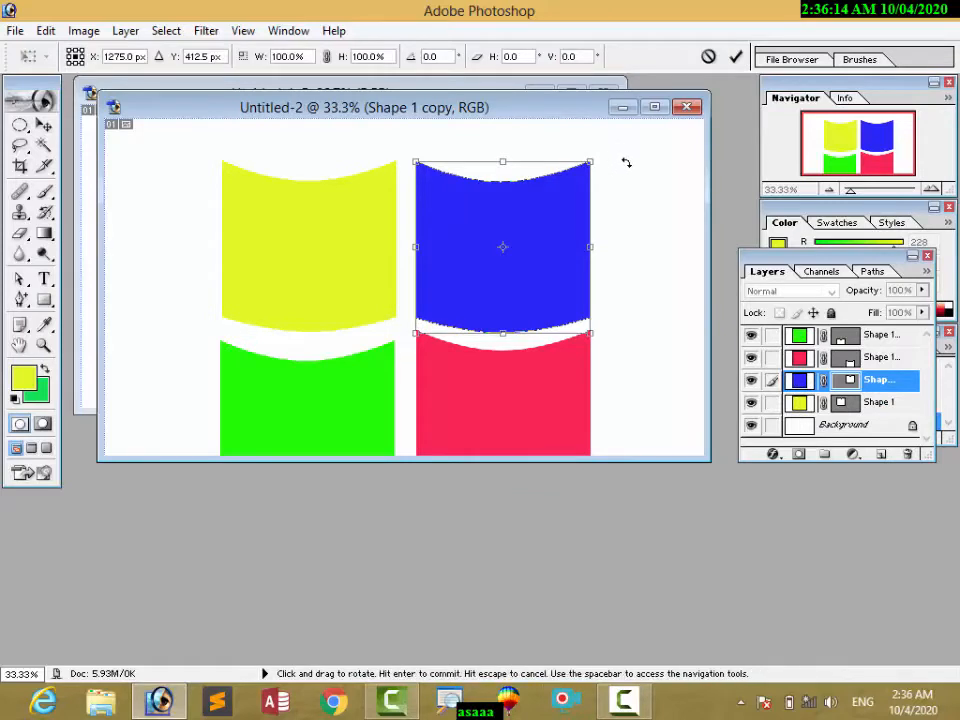
pyautogui.moveTo(626, 162); pyautogui.dragTo(497, 222)
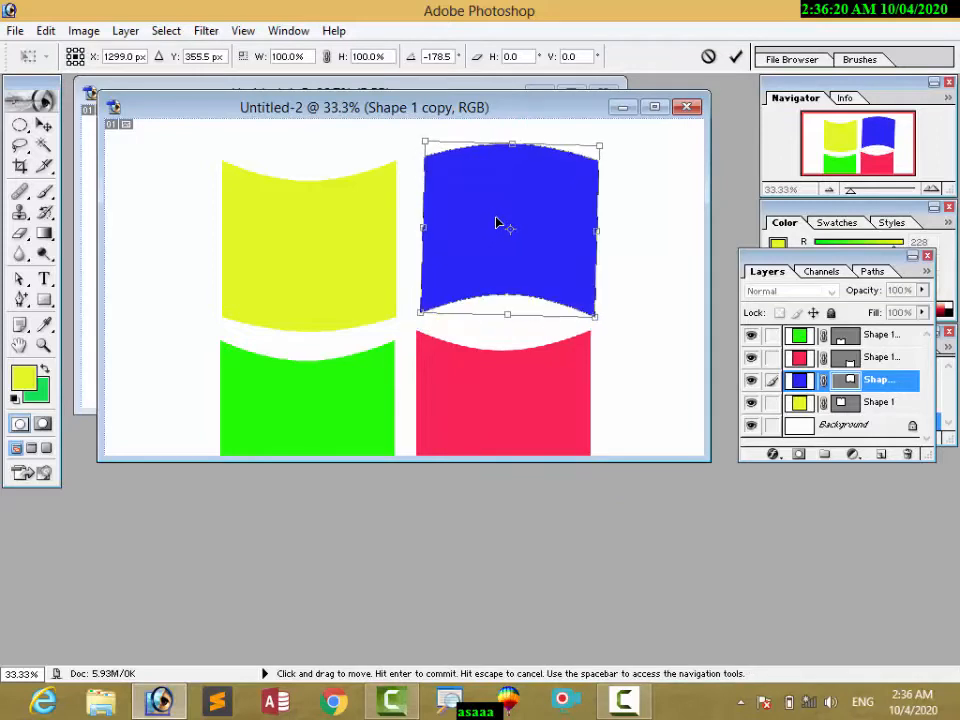
pyautogui.click(736, 56)
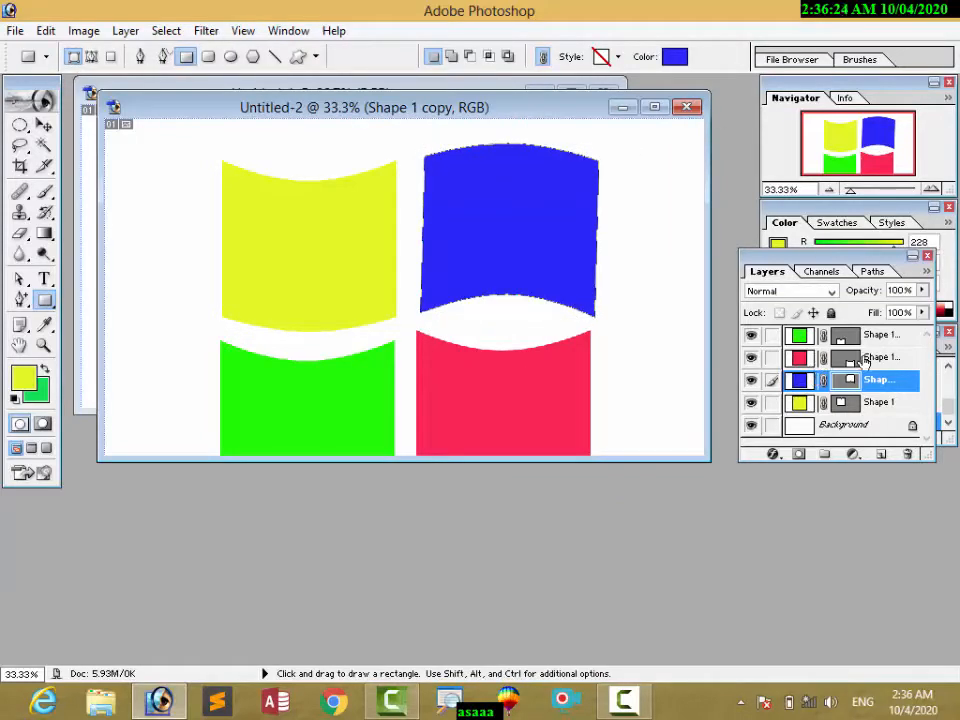
# Step: Rotate the red shape by about -176.1° with Free Transform and apply the transformation
pyautogui.click(863, 358)
pyautogui.hotkey('ctrl', 't')
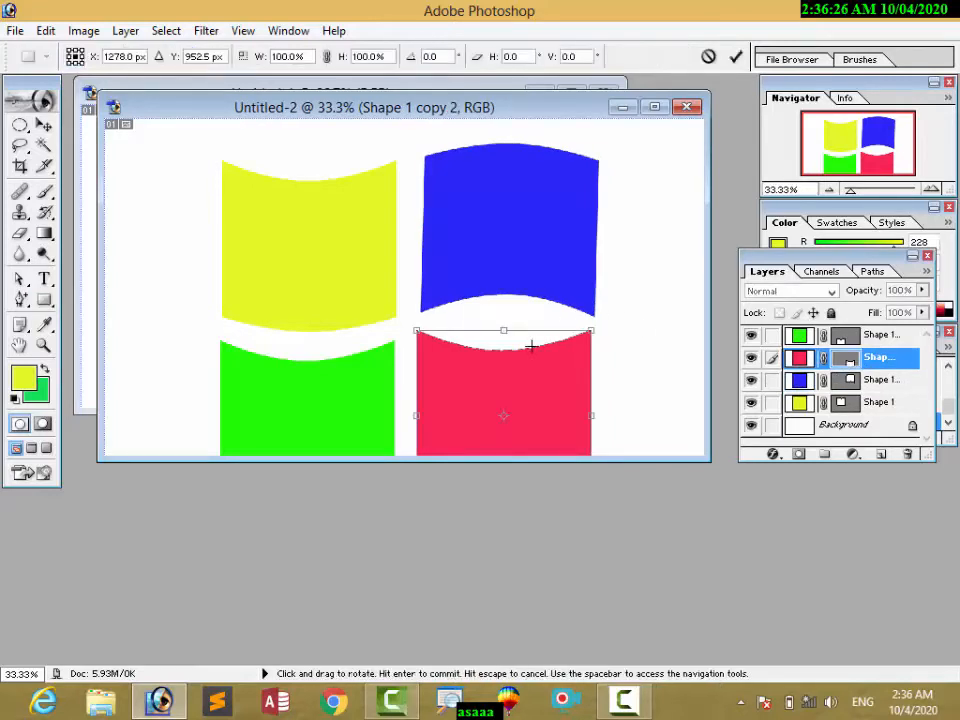
pyautogui.moveTo(586, 328); pyautogui.dragTo(495, 431)
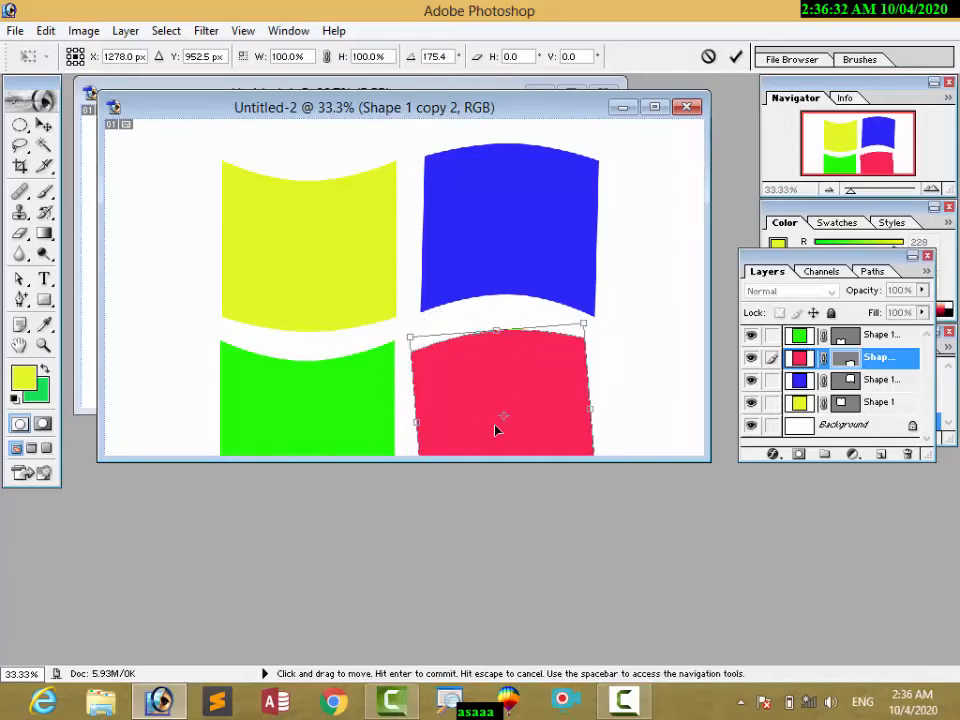
pyautogui.moveTo(615, 360); pyautogui.dragTo(615, 377)
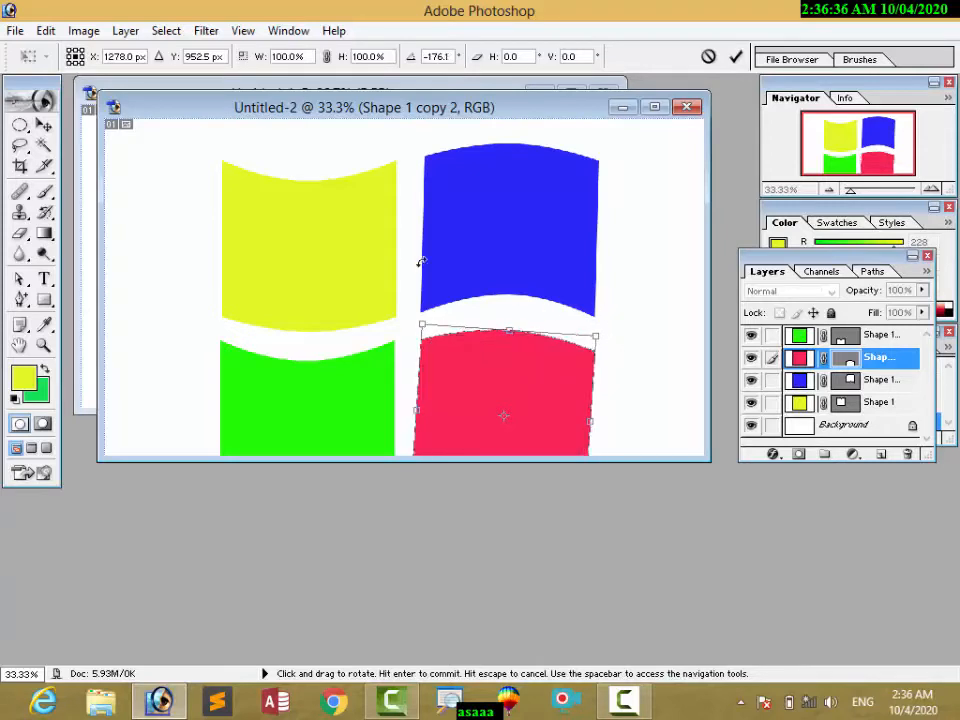
pyautogui.click(42, 127)
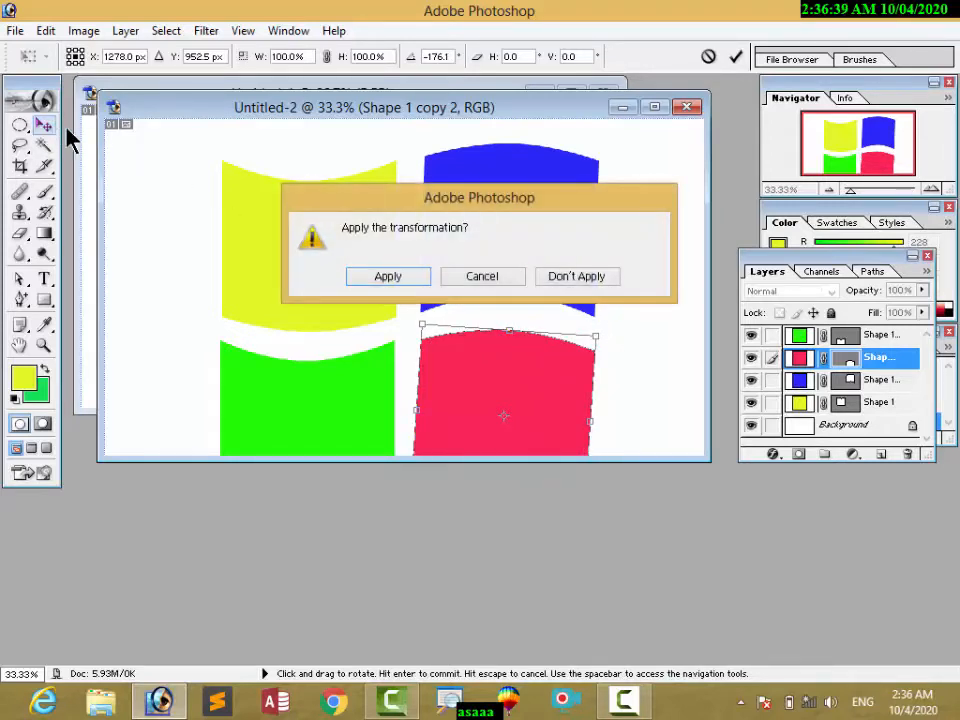
pyautogui.click(385, 278)
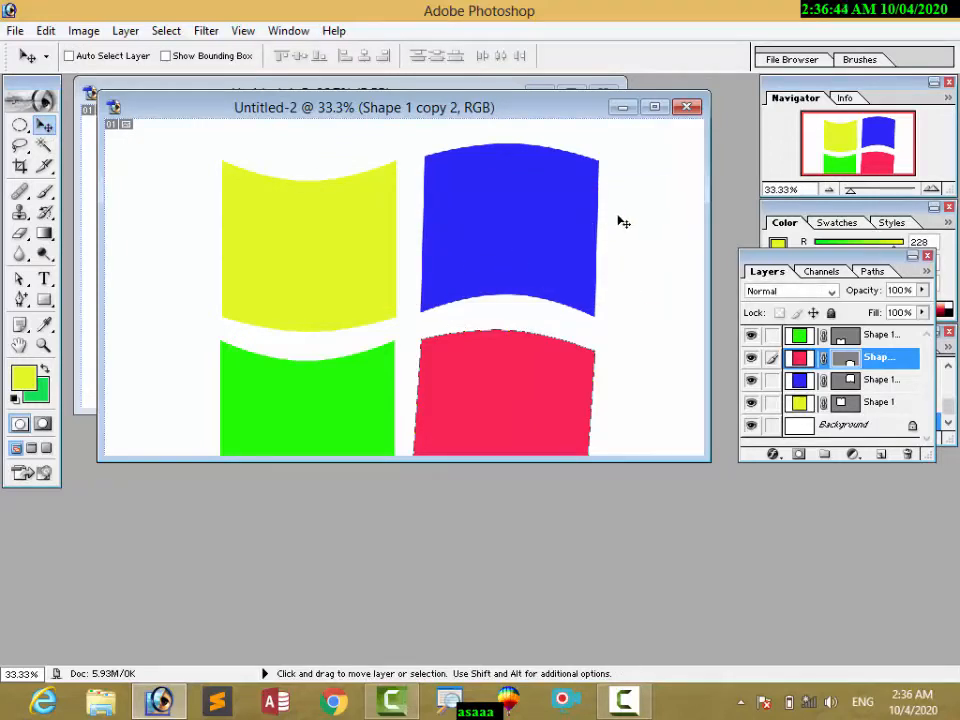
# Step: Create a new layer set named "layher" above the red shape layer
pyautogui.click(93, 34)
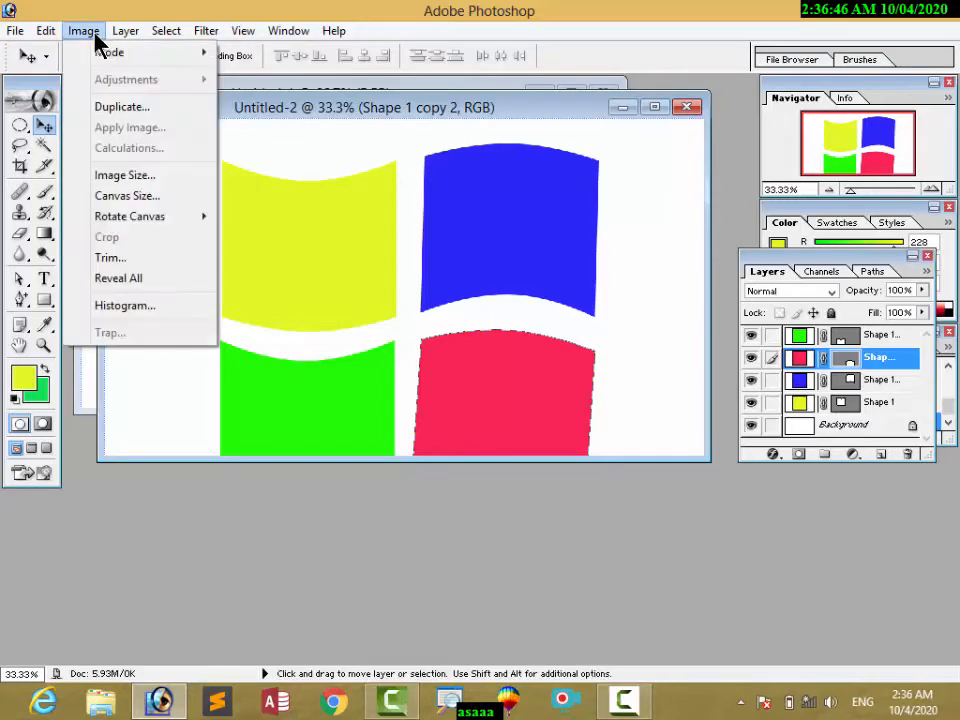
pyautogui.moveTo(120, 33)
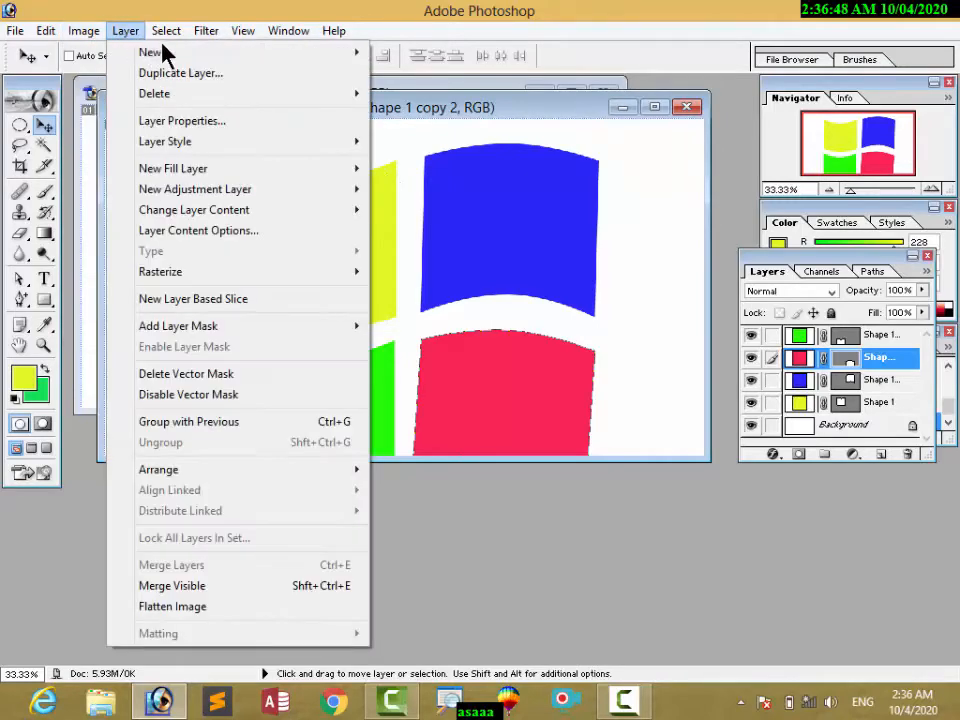
pyautogui.moveTo(184, 49)
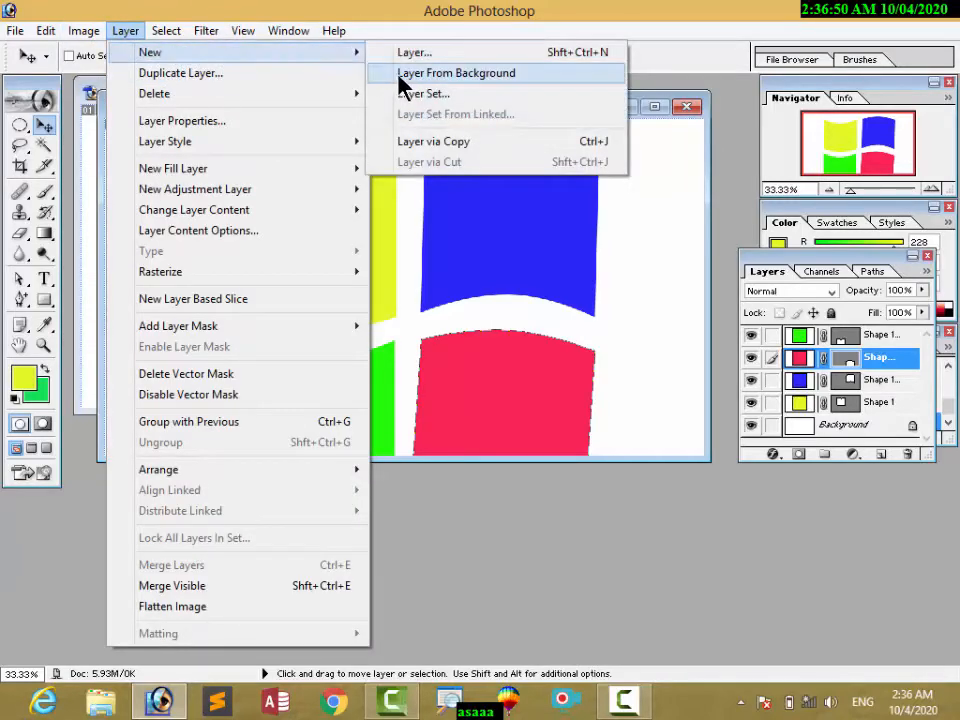
pyautogui.click(409, 96)
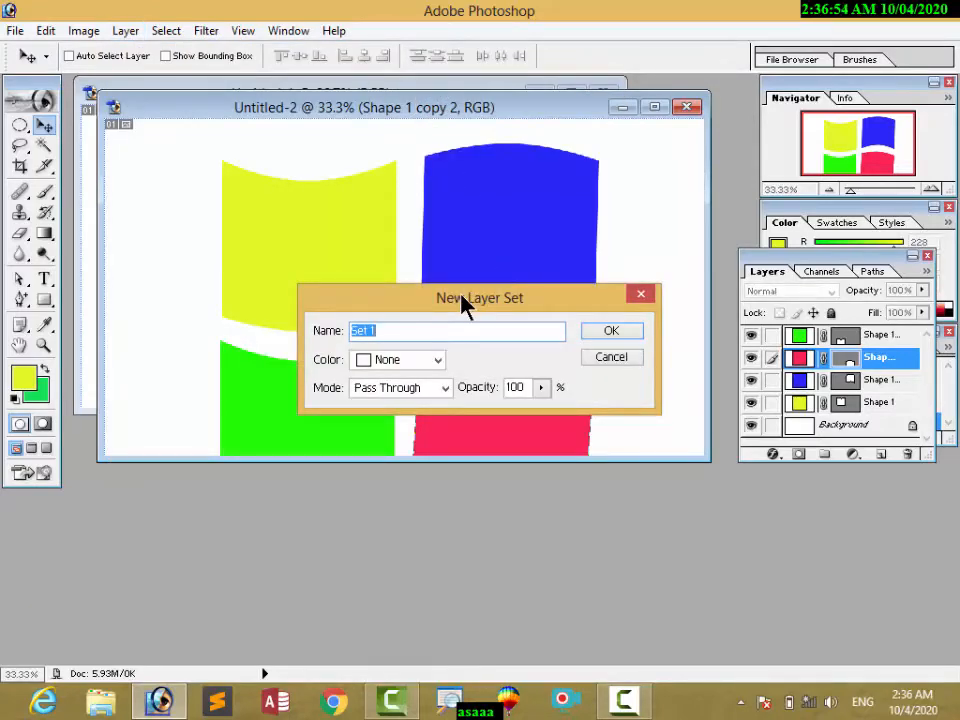
pyautogui.write('layher')
pyautogui.click(615, 332)
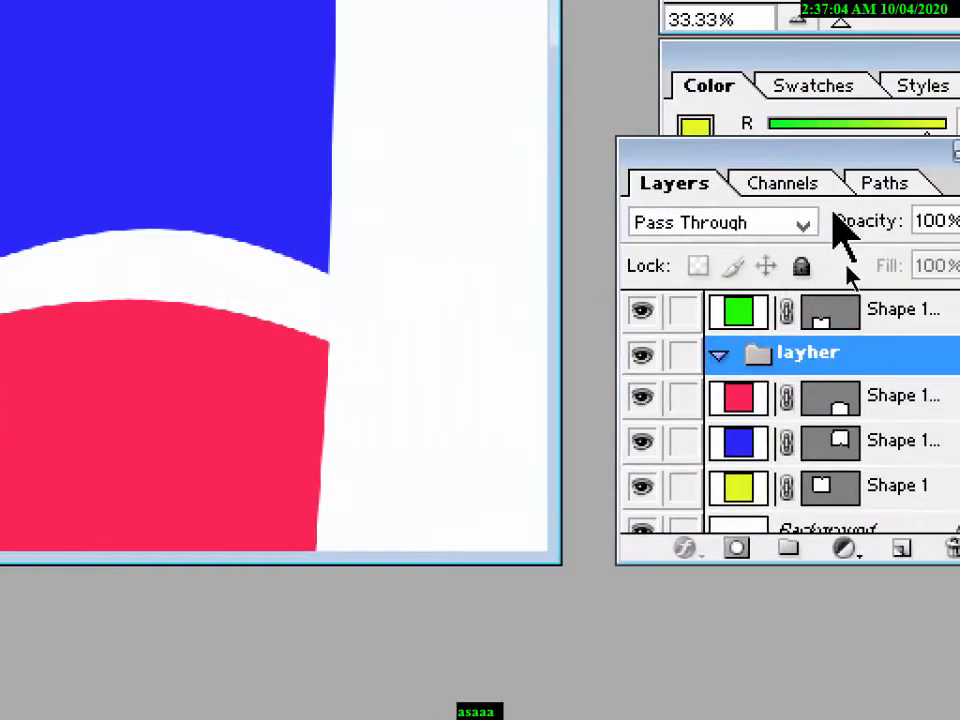
# Step: Move the Layers palette aside and try to move the shape layers into the layher set
pyautogui.moveTo(833, 155); pyautogui.dragTo(740, 146)
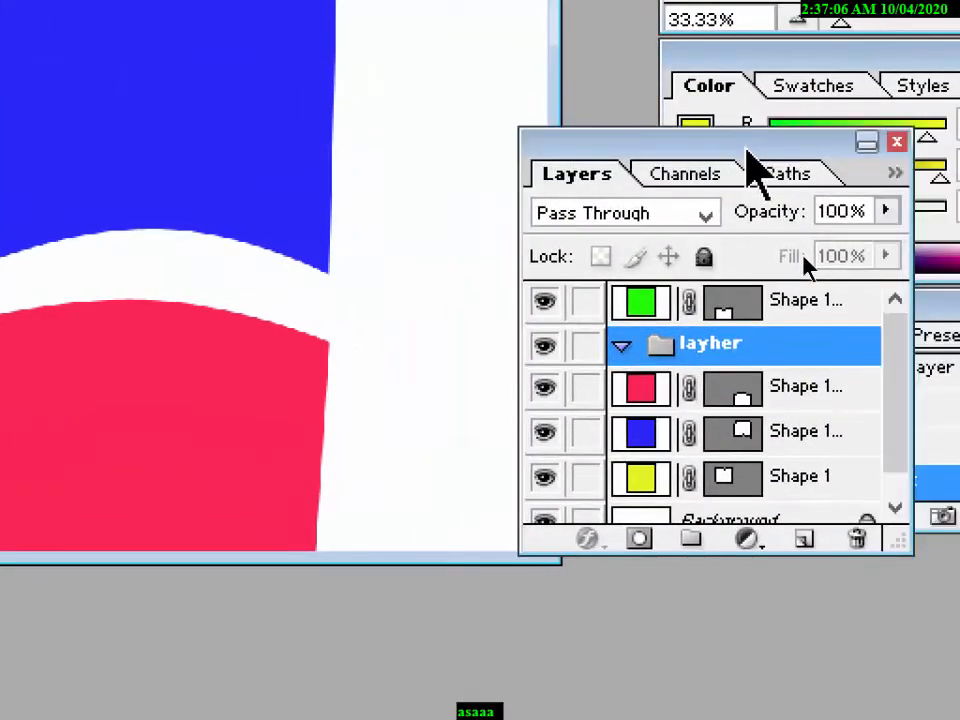
pyautogui.click(719, 396)
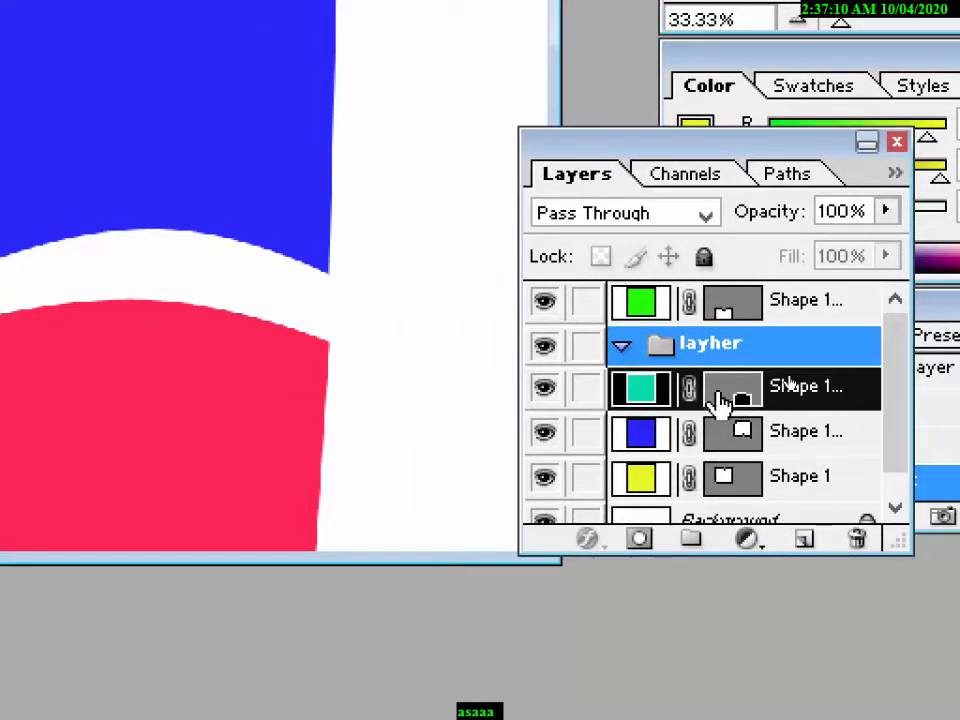
pyautogui.moveTo(718, 398); pyautogui.dragTo(713, 347)
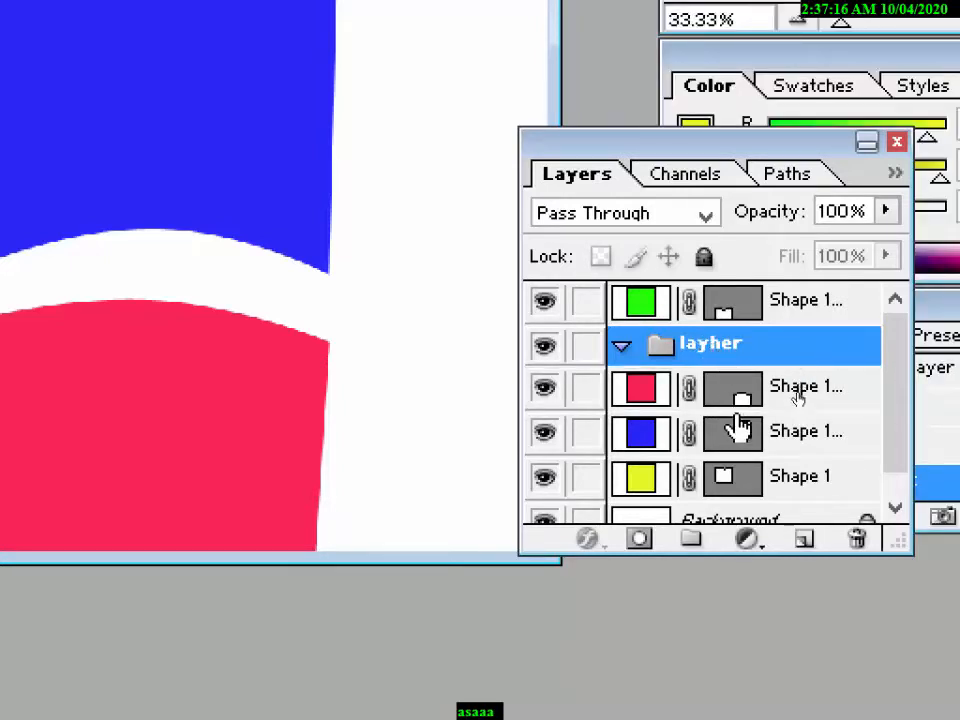
pyautogui.moveTo(735, 400); pyautogui.dragTo(729, 362)
pyautogui.moveTo(746, 435); pyautogui.dragTo(744, 486)
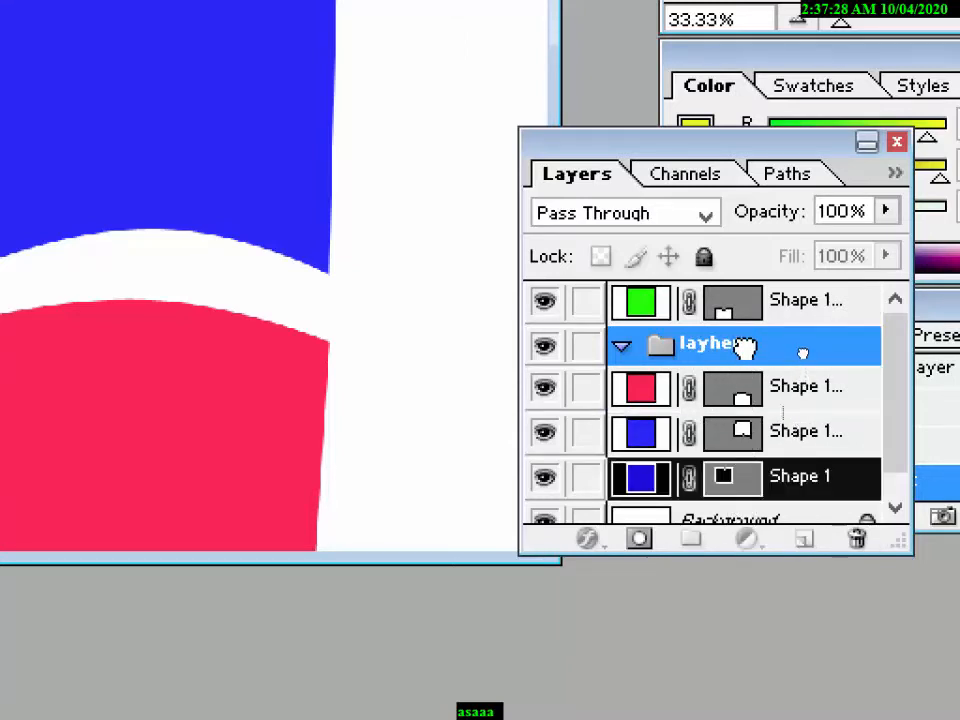
pyautogui.moveTo(745, 346)
pyautogui.mouseDown()
pyautogui.moveTo(755, 343)
pyautogui.moveTo(750, 315)
pyautogui.moveTo(754, 354)
pyautogui.mouseUp()
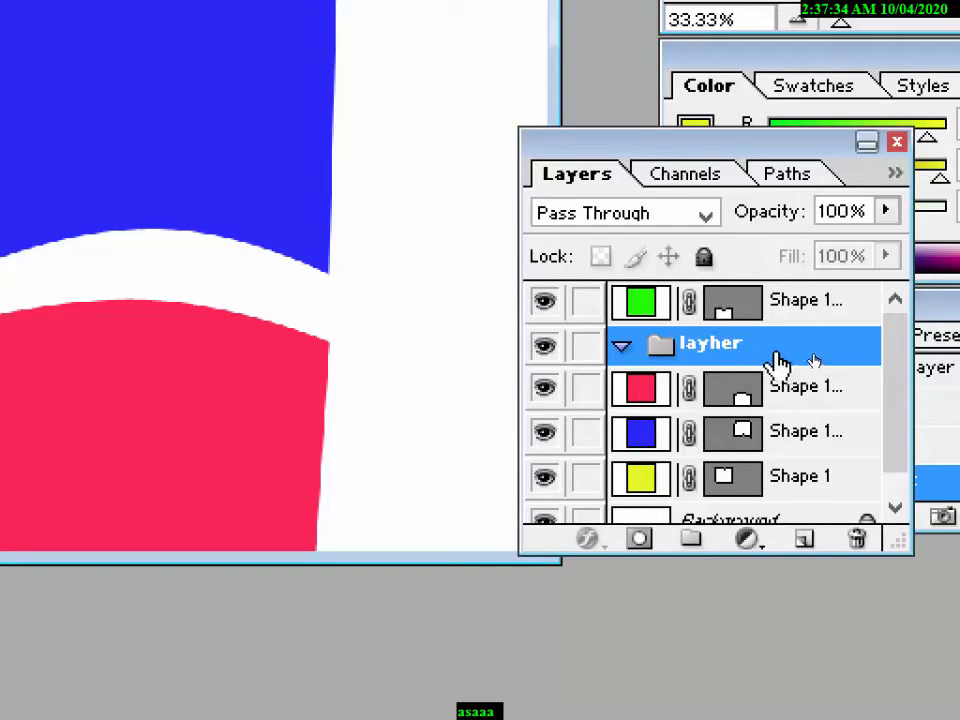
pyautogui.doubleClick(765, 350)
pyautogui.click(795, 341)
pyautogui.scroll(-1, 738, 362)
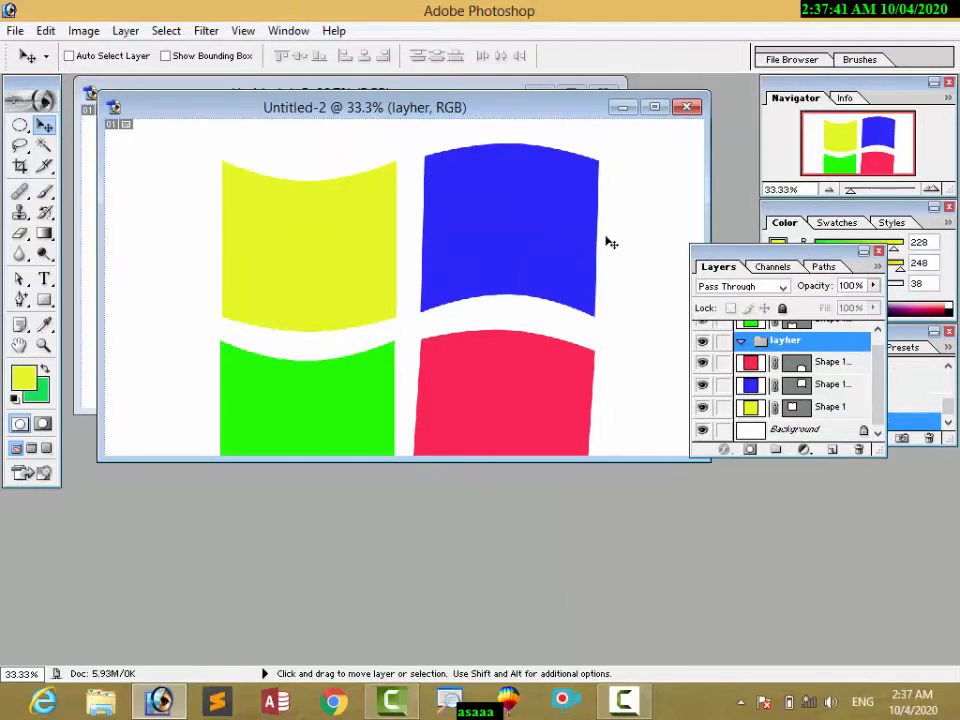
# Step: Shift the red shape slightly up and to the left, and copy the layher set from Untitled-2 into Untitled-1
pyautogui.click(757, 368)
pyautogui.moveTo(584, 244)
pyautogui.mouseDown()
pyautogui.moveTo(546, 236)
pyautogui.moveTo(567, 241)
pyautogui.mouseUp()
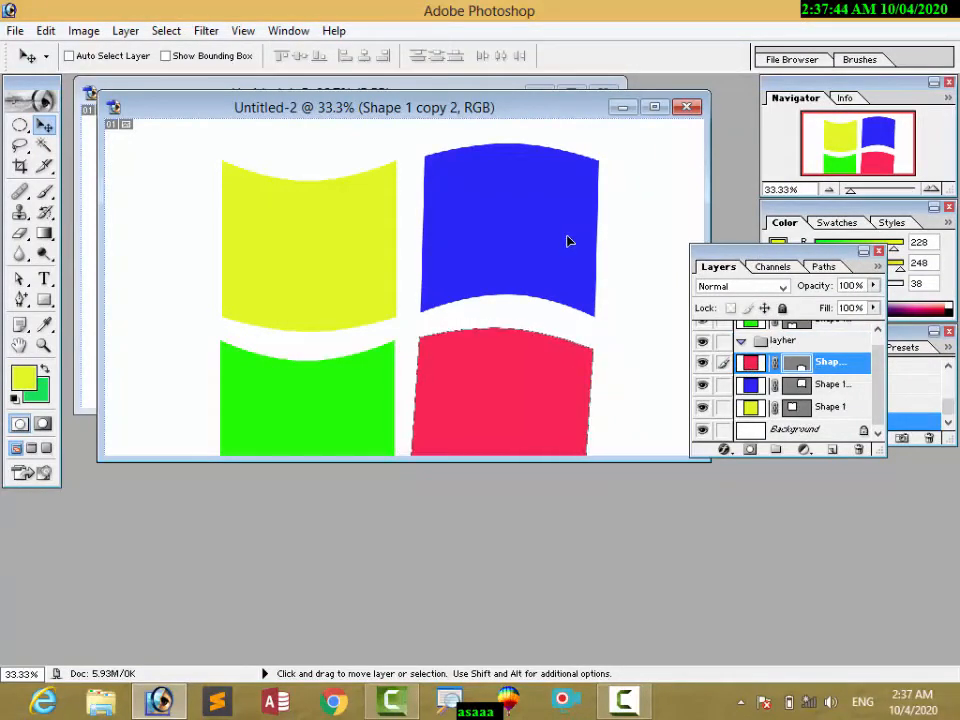
pyautogui.click(759, 342)
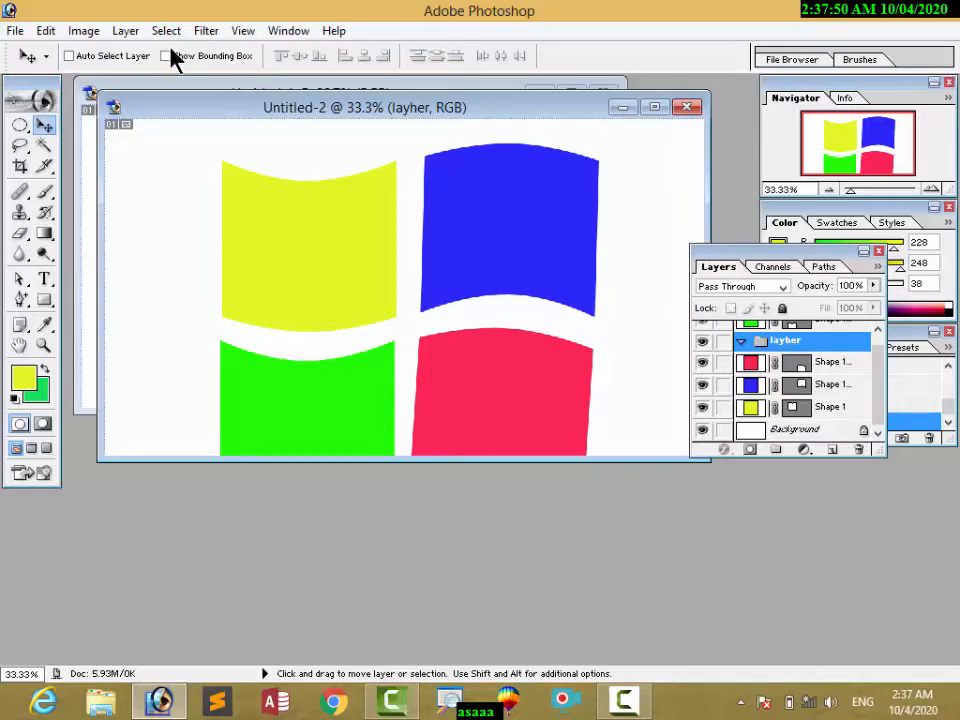
pyautogui.moveTo(230, 113); pyautogui.dragTo(279, 198)
pyautogui.click(281, 152)
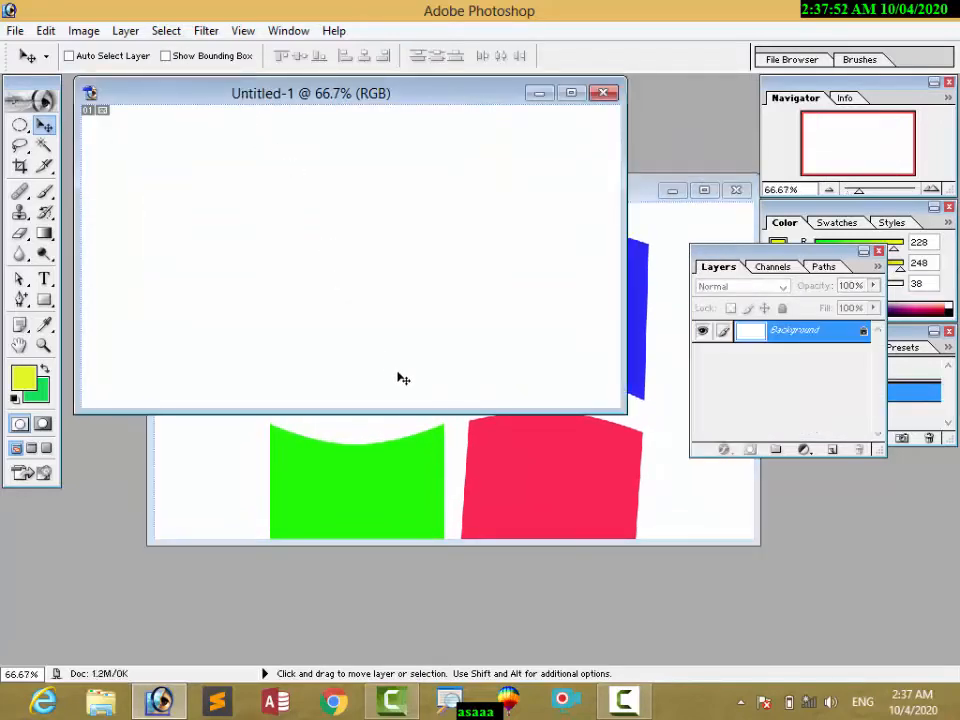
pyautogui.click(639, 294)
pyautogui.moveTo(639, 294); pyautogui.dragTo(414, 192)
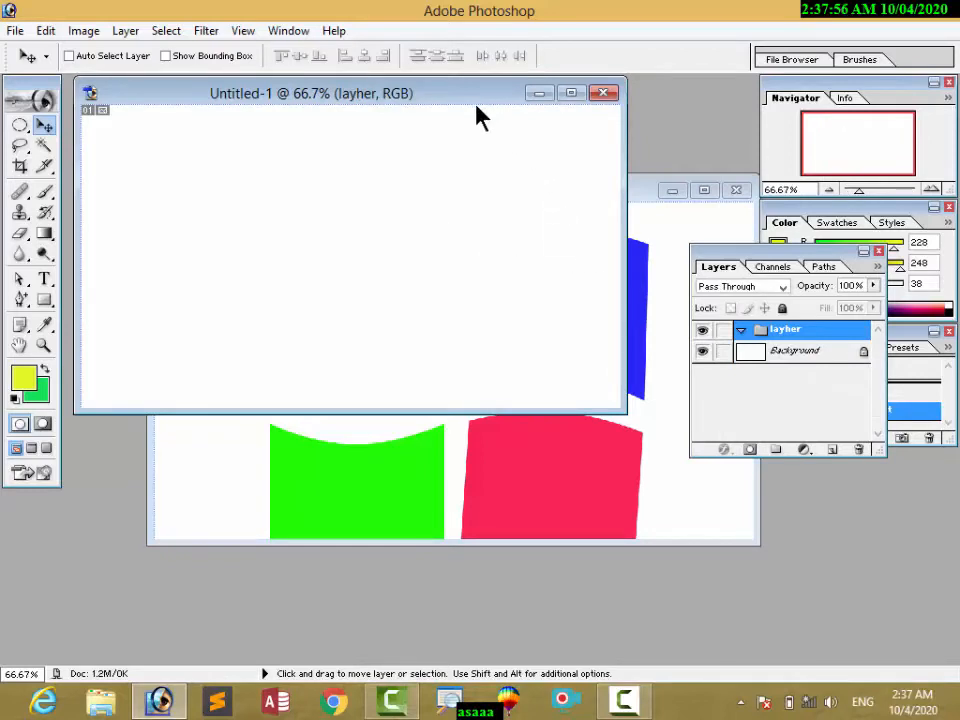
# Step: Arrange the two document windows so both are accessible, and copy the red shape from Untitled-2 into the layher set in Untitled-1
pyautogui.moveTo(478, 118); pyautogui.dragTo(315, 289)
pyautogui.click(385, 195)
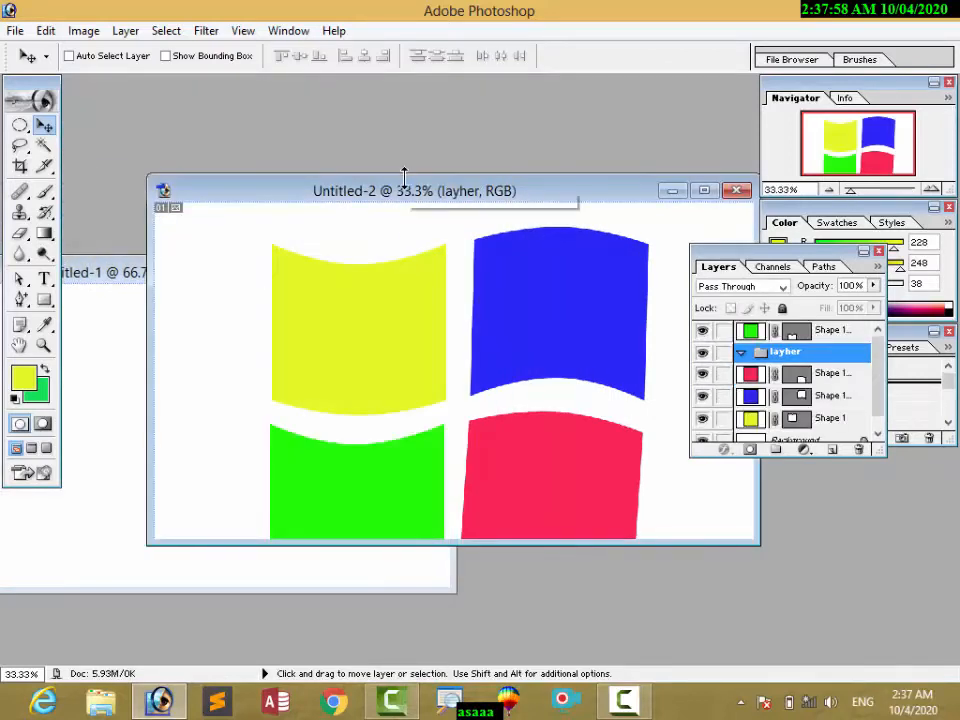
pyautogui.moveTo(438, 186); pyautogui.dragTo(600, 170)
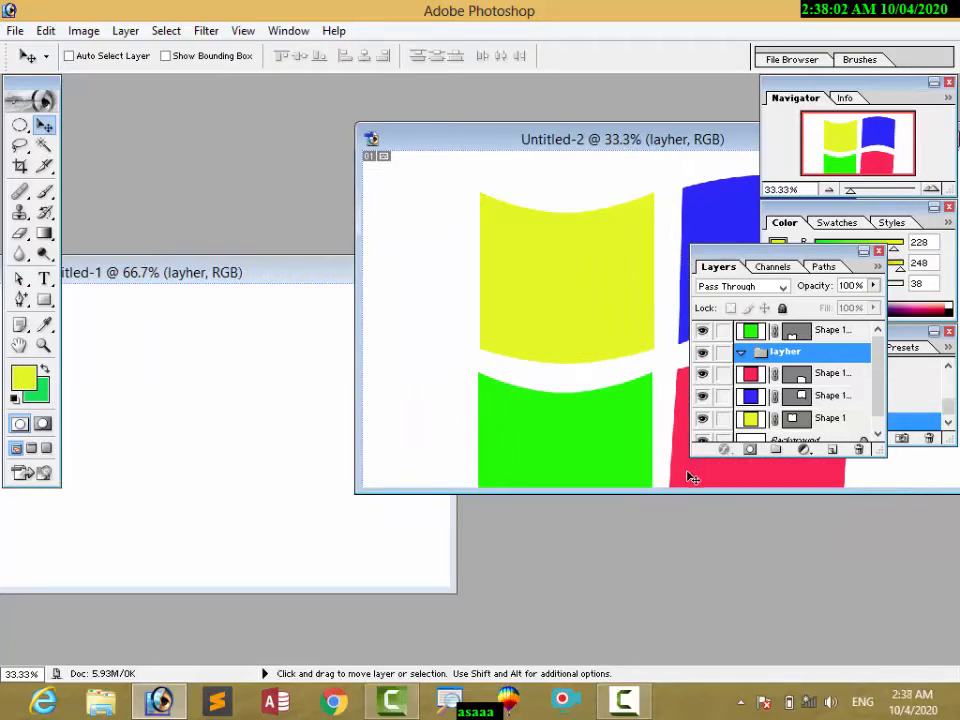
pyautogui.moveTo(537, 152); pyautogui.dragTo(450, 147)
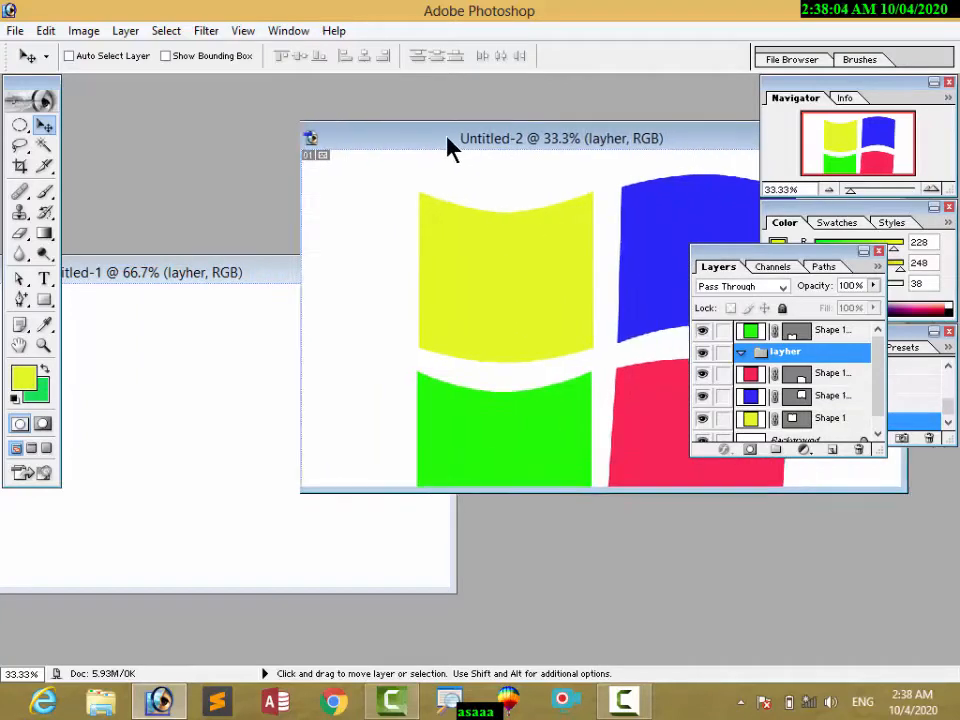
pyautogui.click(742, 376)
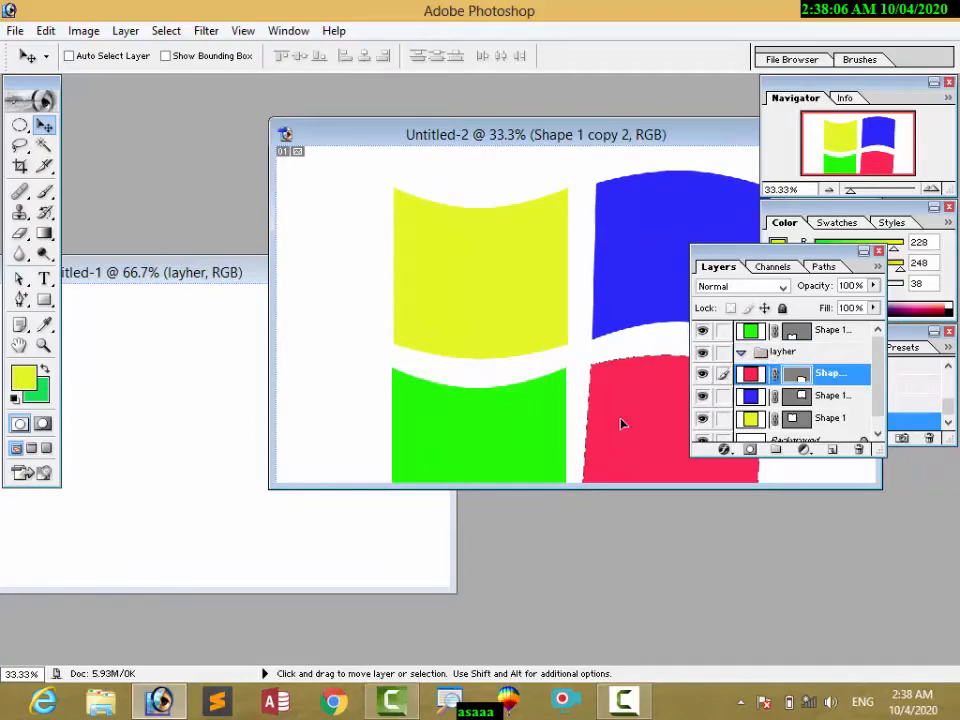
pyautogui.moveTo(621, 424); pyautogui.dragTo(220, 437)
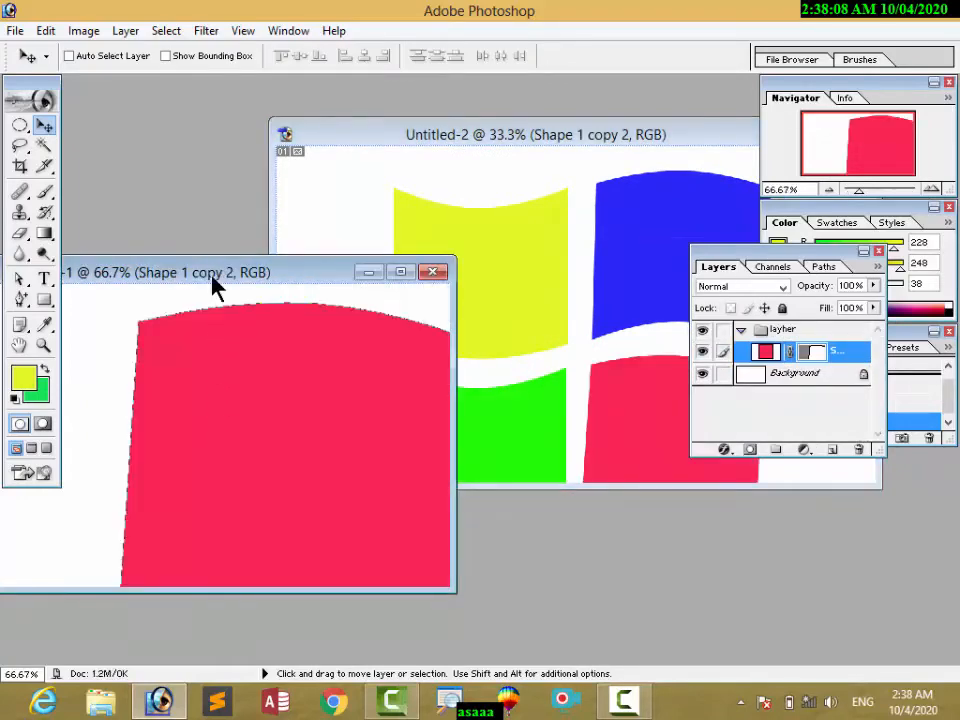
pyautogui.moveTo(215, 285); pyautogui.dragTo(375, 193)
# Step: Scale the red shape in Untitled-1 to about 22.8% width and 20.8% height with Free Transform, place it below the canvas centre, and apply
pyautogui.hotkey('ctrl', 't')
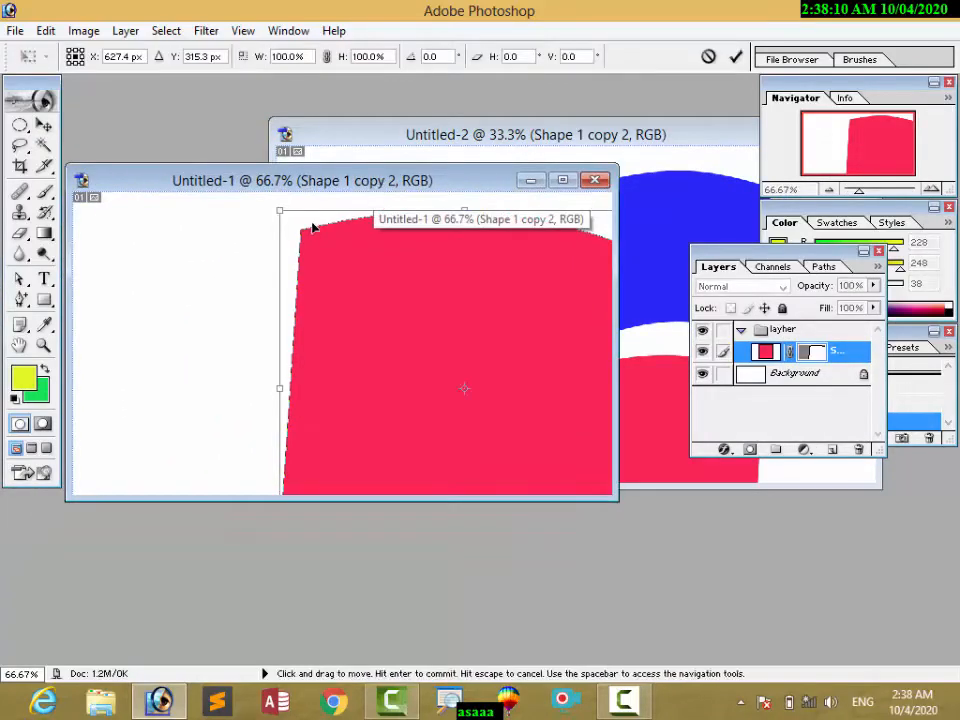
pyautogui.moveTo(279, 211); pyautogui.dragTo(483, 380)
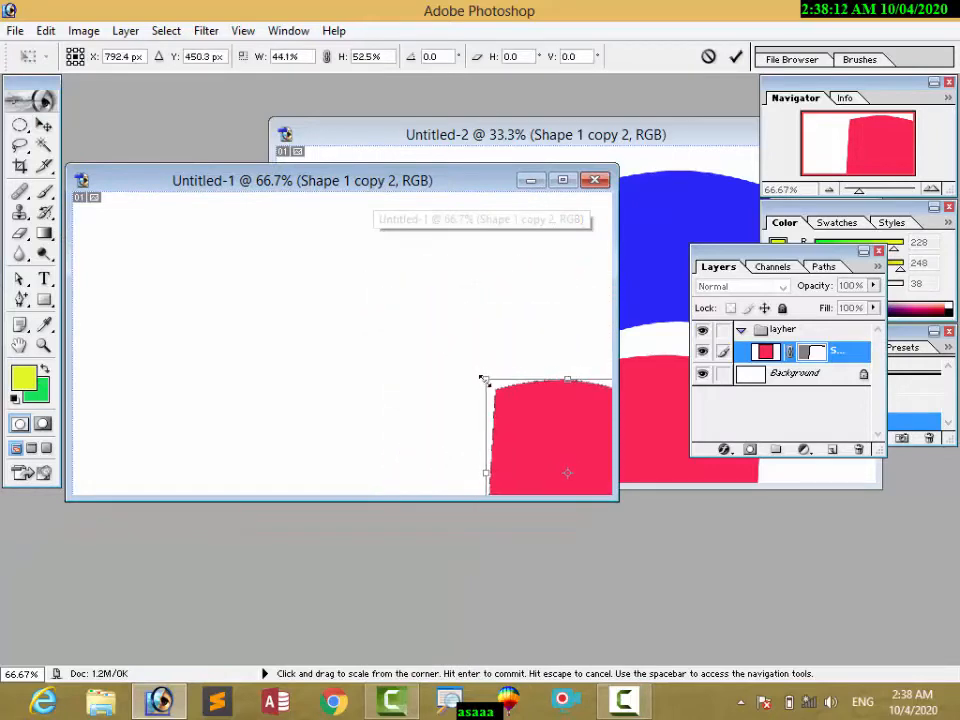
pyautogui.moveTo(501, 426); pyautogui.dragTo(241, 291)
pyautogui.moveTo(354, 250); pyautogui.dragTo(325, 358)
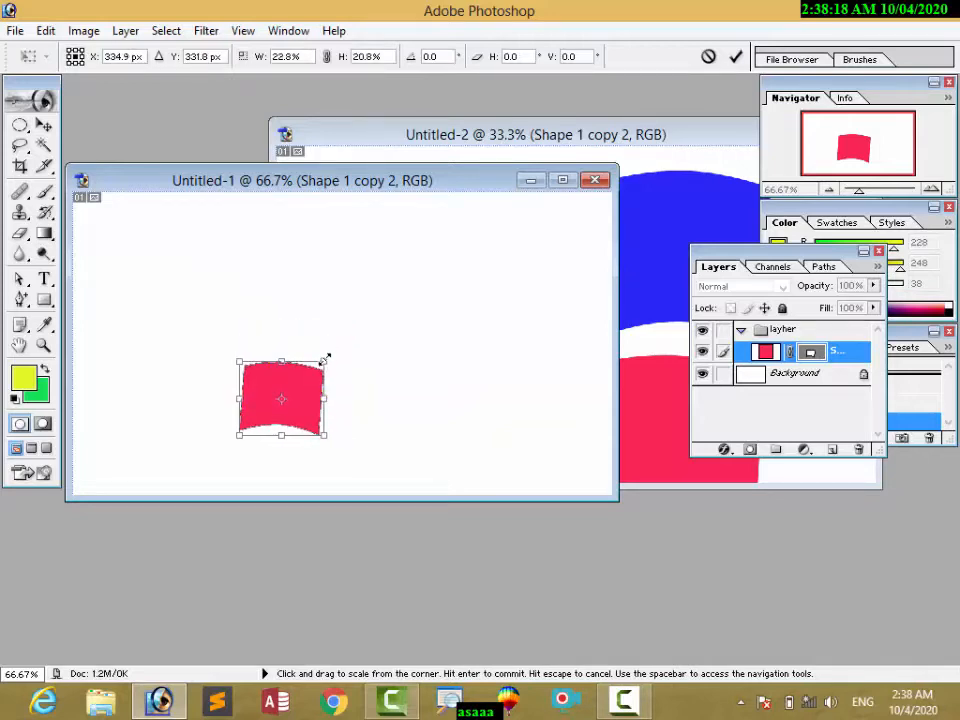
pyautogui.click(734, 60)
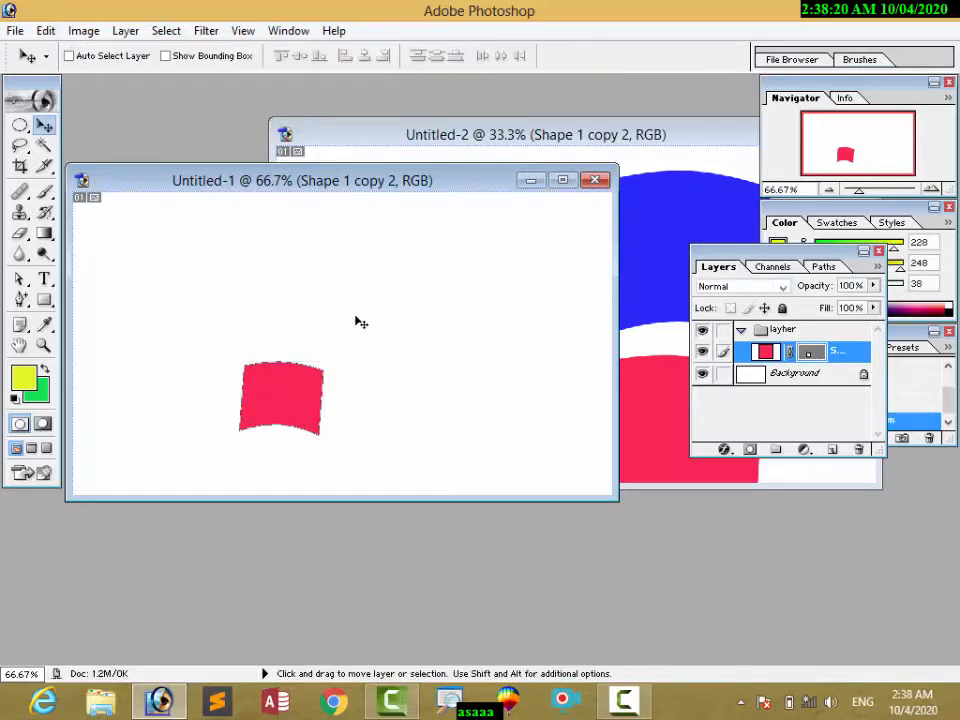
# Step: Duplicate the small red shape directly above itself and change the copy's fill color to blue 2626F8
pyautogui.moveTo(298, 386); pyautogui.dragTo(298, 311)
pyautogui.click(44, 301)
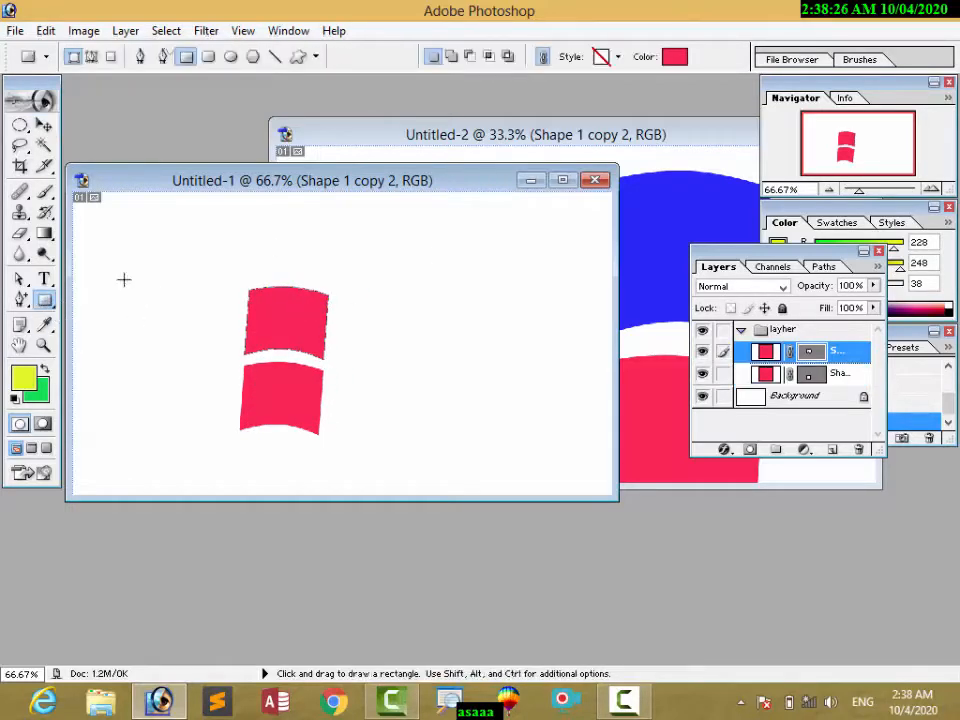
pyautogui.click(675, 57)
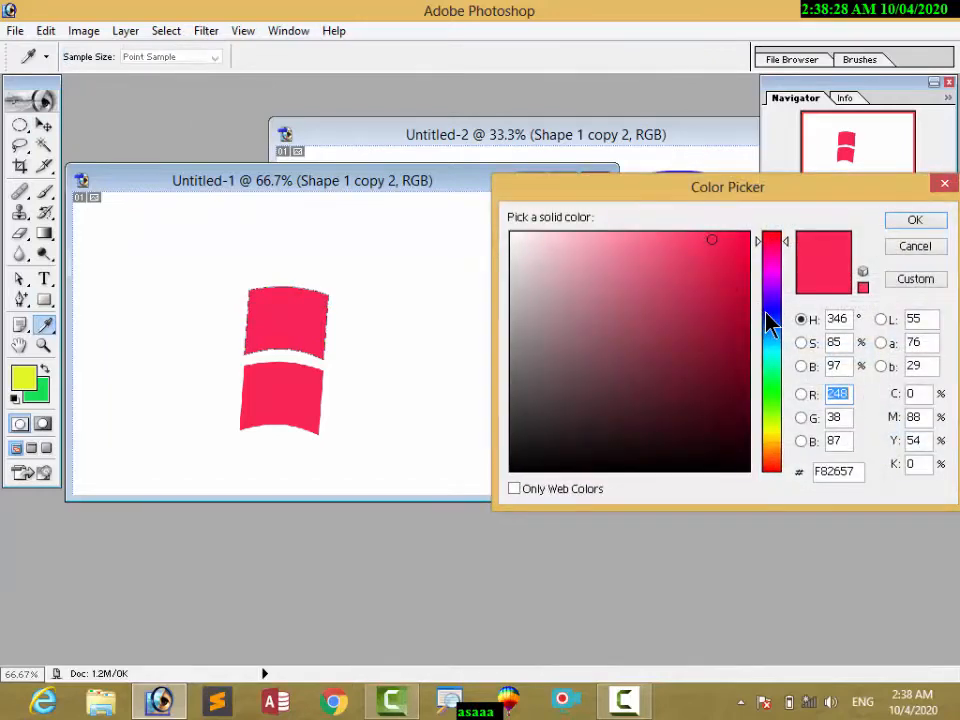
pyautogui.click(771, 312)
pyautogui.click(912, 221)
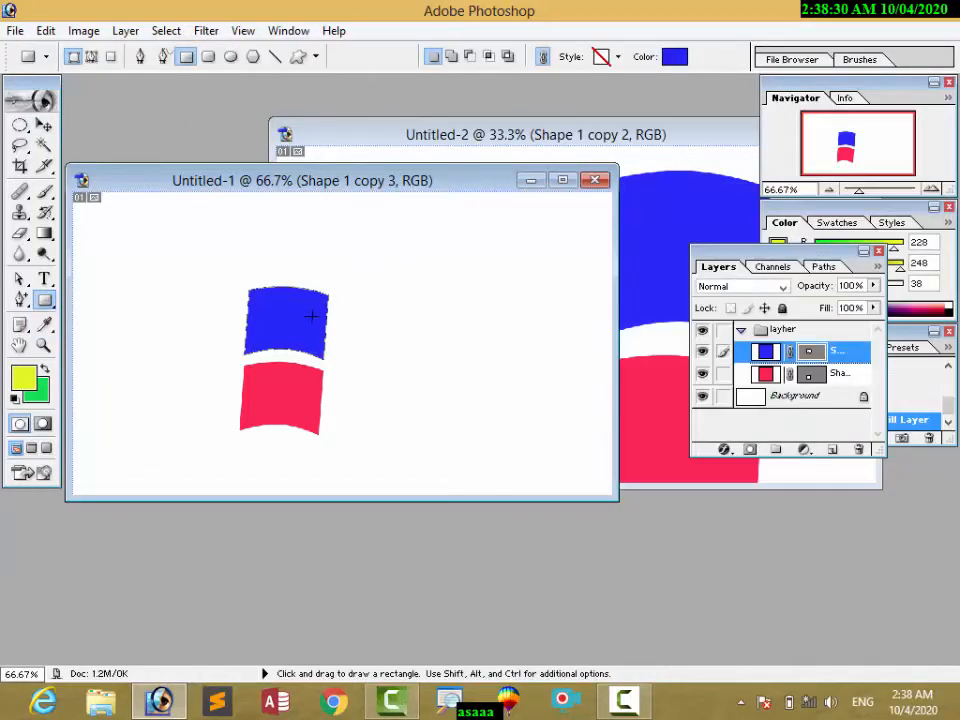
# Step: Duplicate the blue shape to its right, rotate the copy about half a turn with Free Transform, and apply the transformation
pyautogui.click(44, 125)
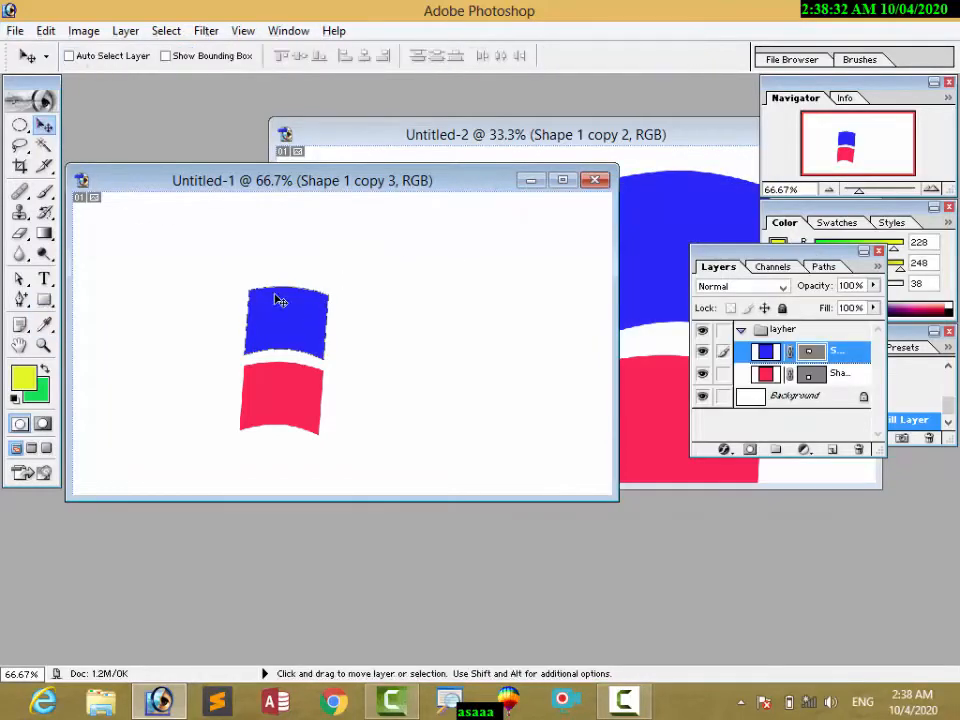
pyautogui.moveTo(283, 312); pyautogui.dragTo(369, 316)
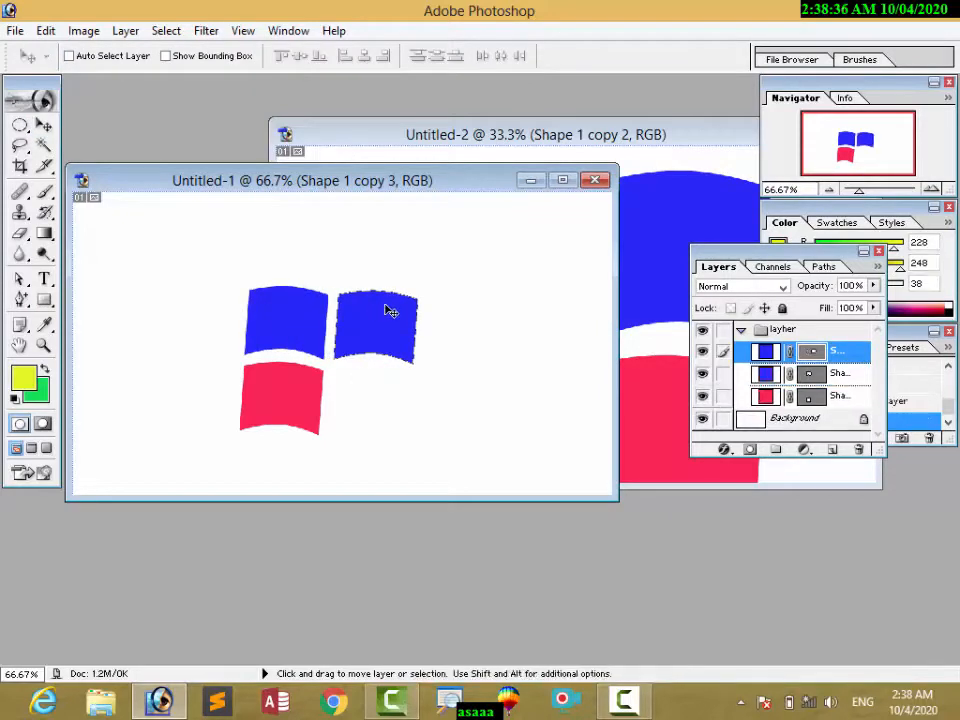
pyautogui.hotkey('ctrl', 't')
pyautogui.moveTo(441, 300); pyautogui.dragTo(348, 339)
pyautogui.click(736, 57)
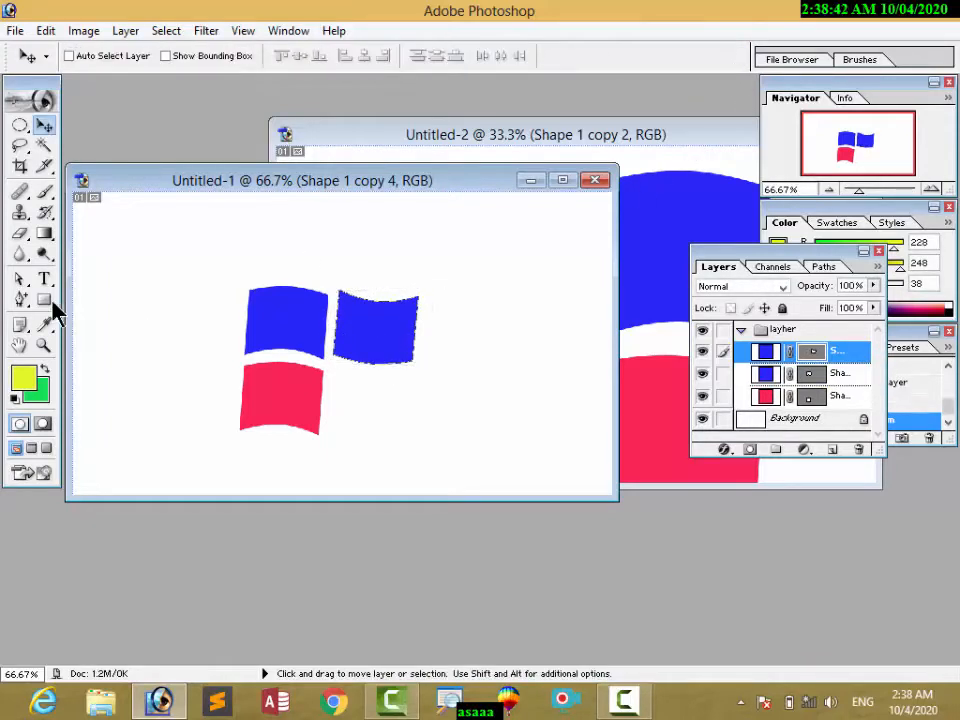
# Step: Change the fill color of the rotated blue copy to yellow F1F826
pyautogui.click(44, 300)
pyautogui.click(675, 57)
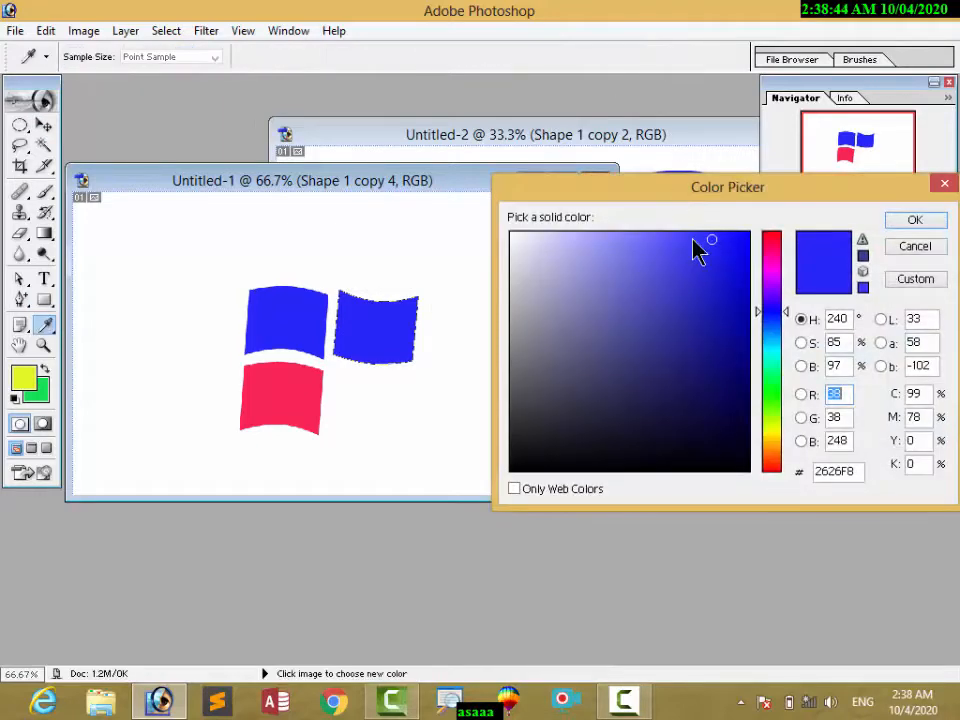
pyautogui.click(776, 429)
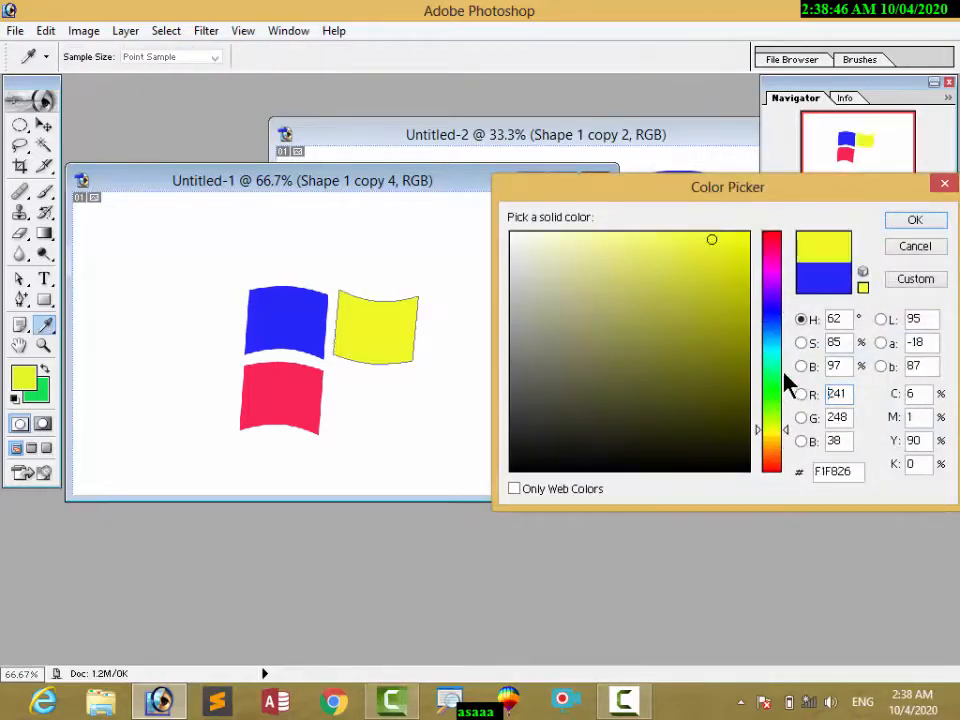
pyautogui.click(920, 222)
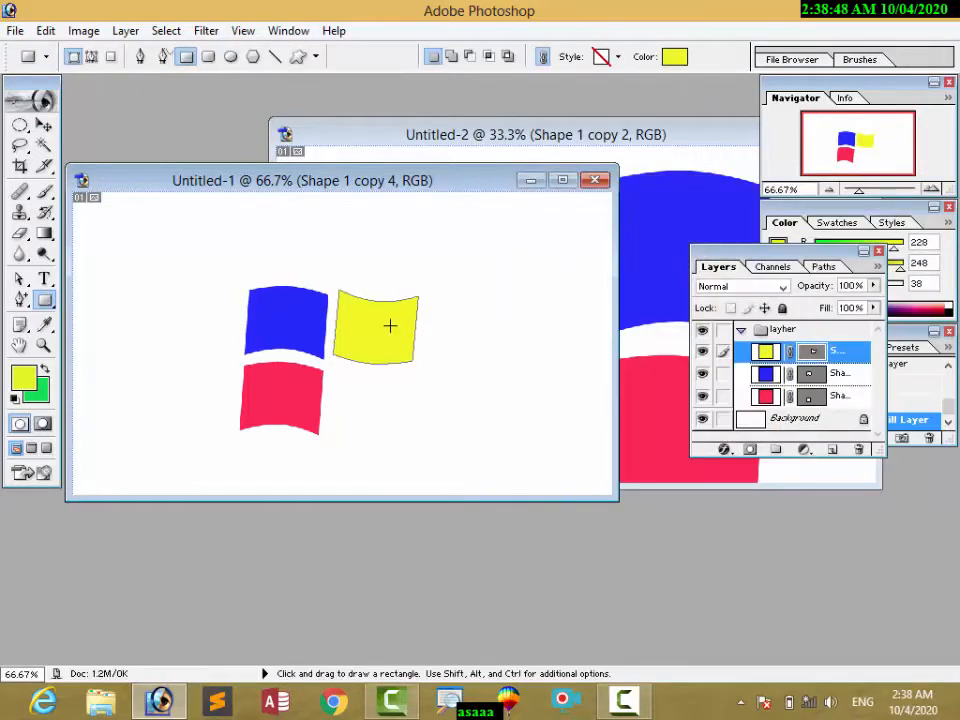
# Step: Duplicate the yellow shape directly below itself, beside the red shape, with the Move tool
pyautogui.press('alt')
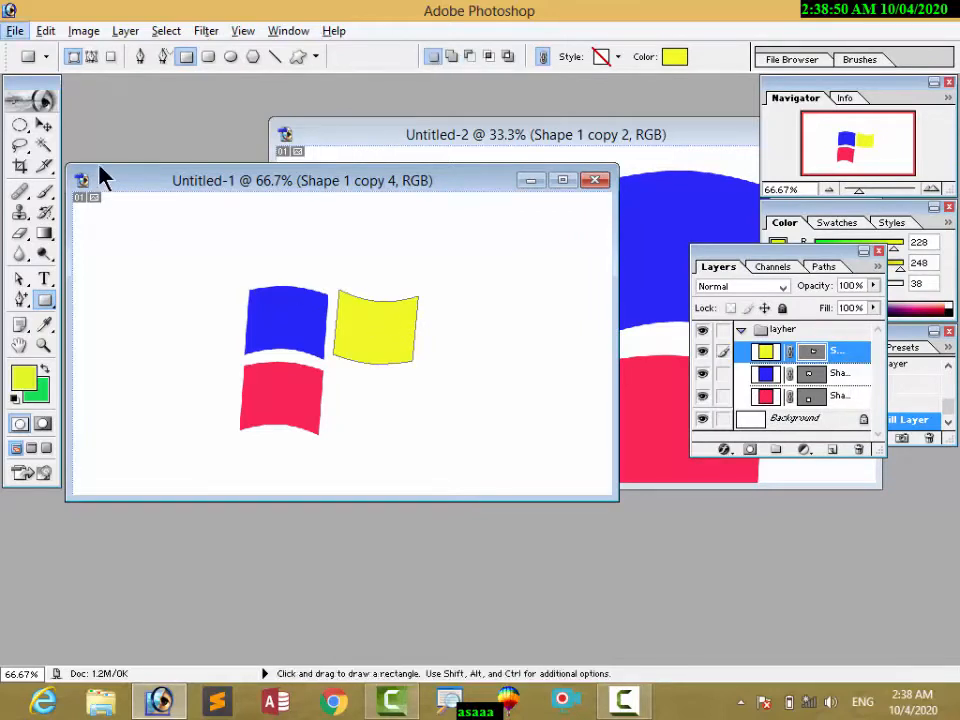
pyautogui.click(42, 122)
pyautogui.moveTo(392, 362); pyautogui.dragTo(380, 425)
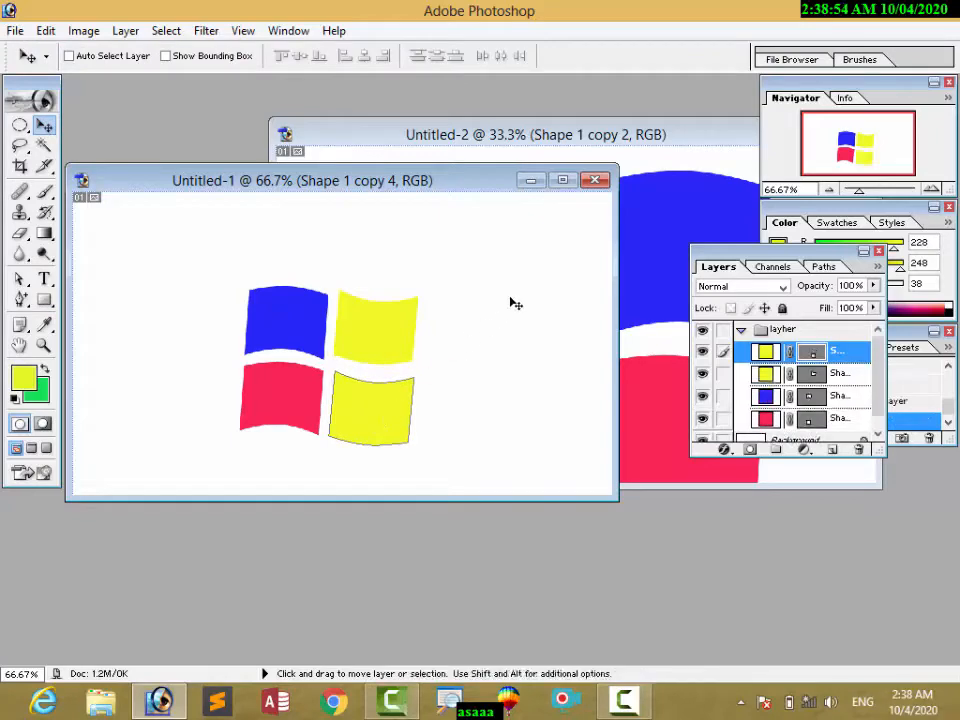
# Step: Change the fill color of the lower yellow copy beside the red shape to green 2E980A
pyautogui.click(45, 301)
pyautogui.click(677, 58)
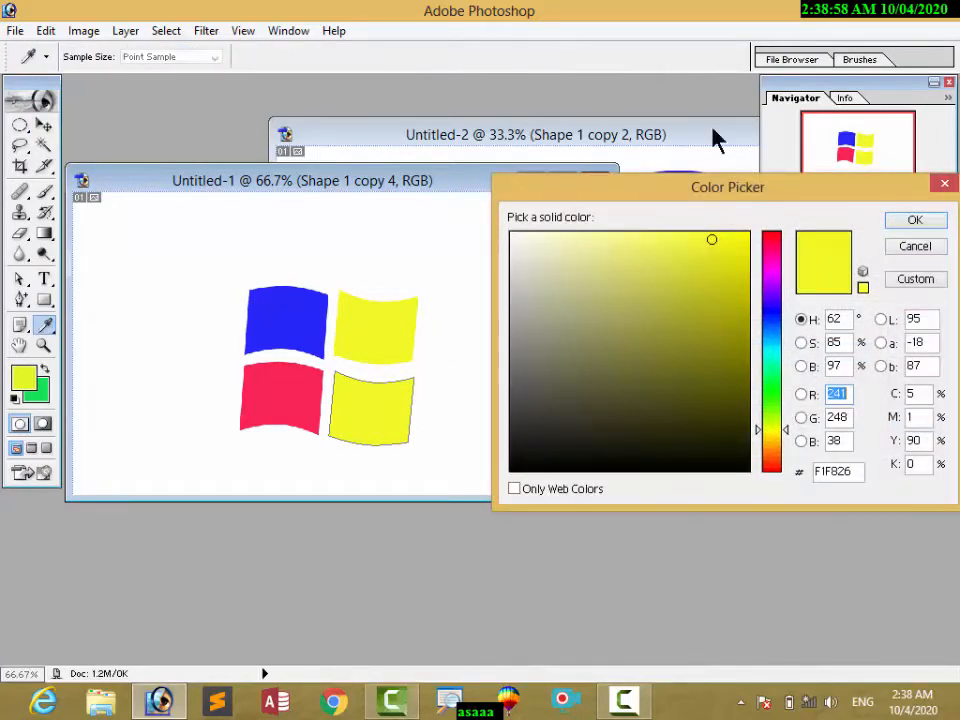
pyautogui.click(772, 400)
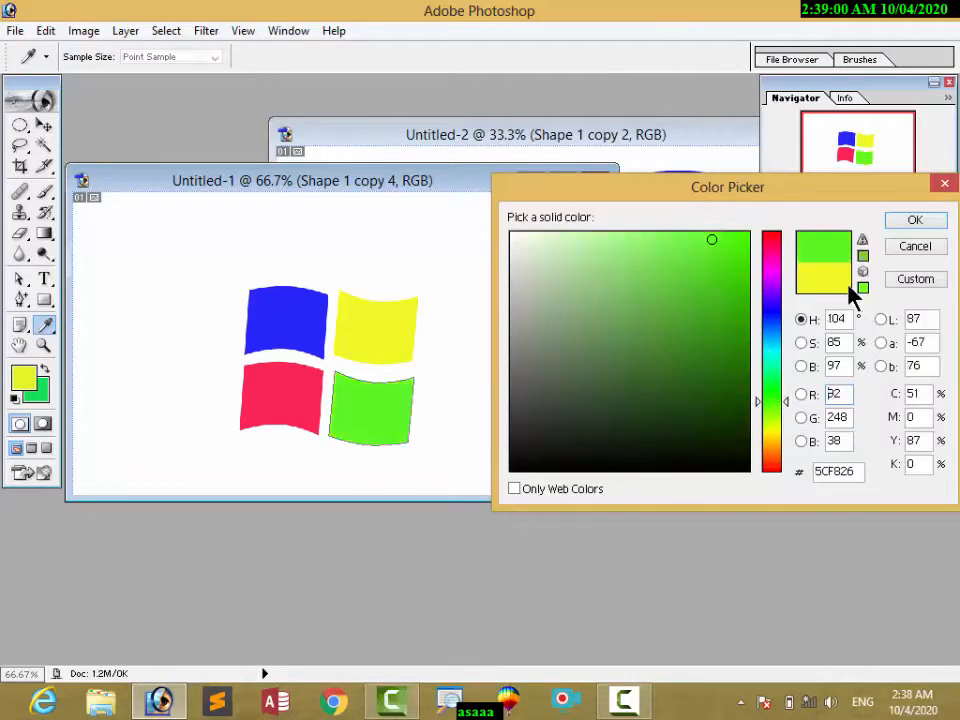
pyautogui.click(738, 374)
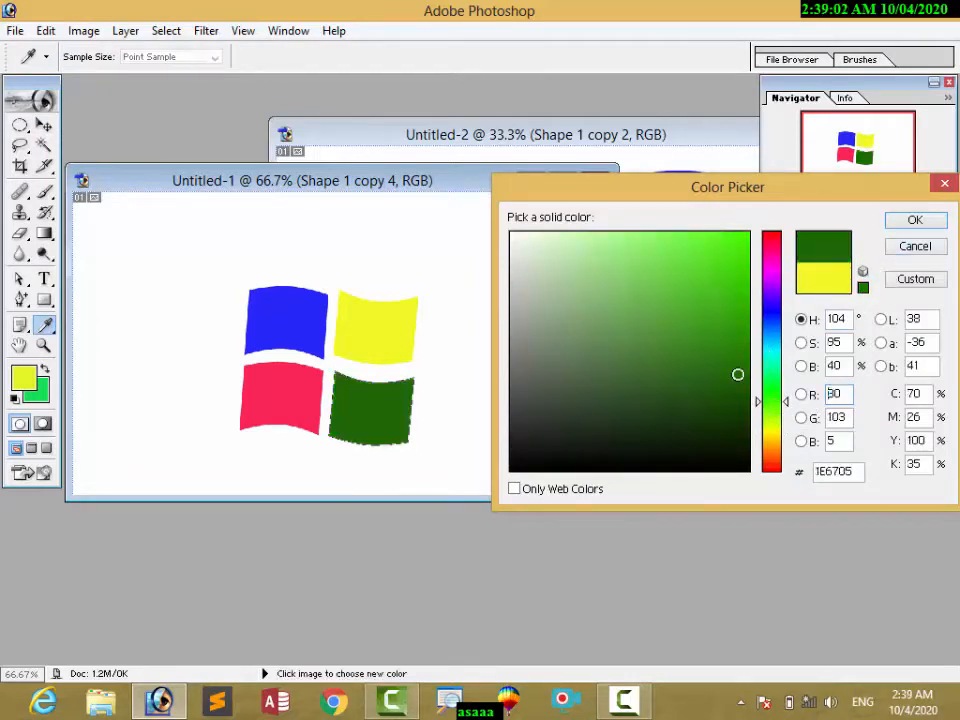
pyautogui.moveTo(731, 361); pyautogui.dragTo(734, 328)
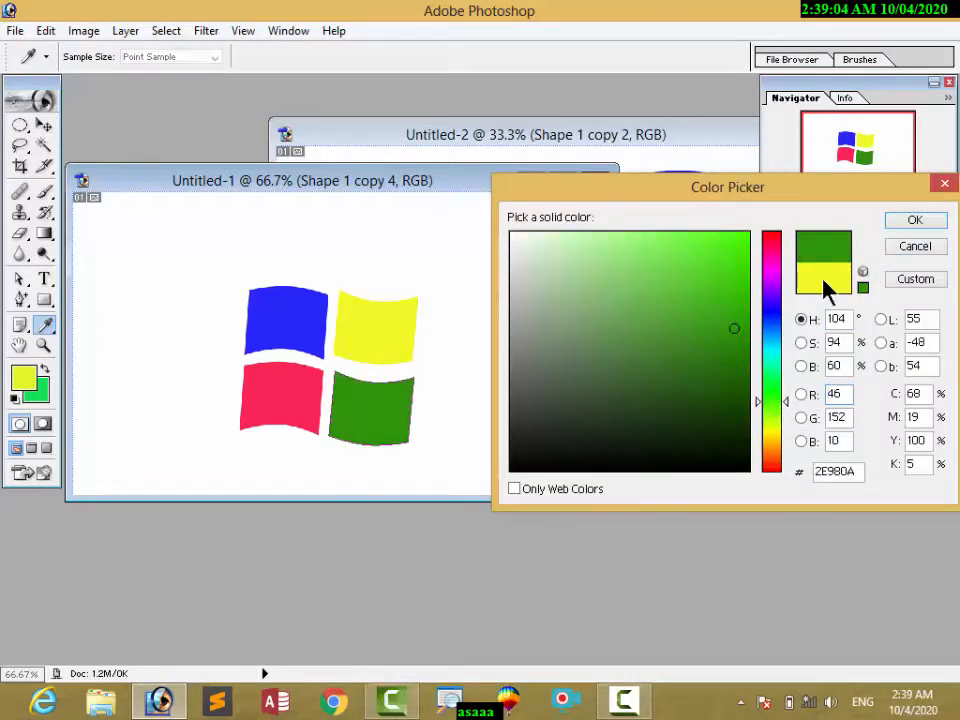
pyautogui.click(910, 224)
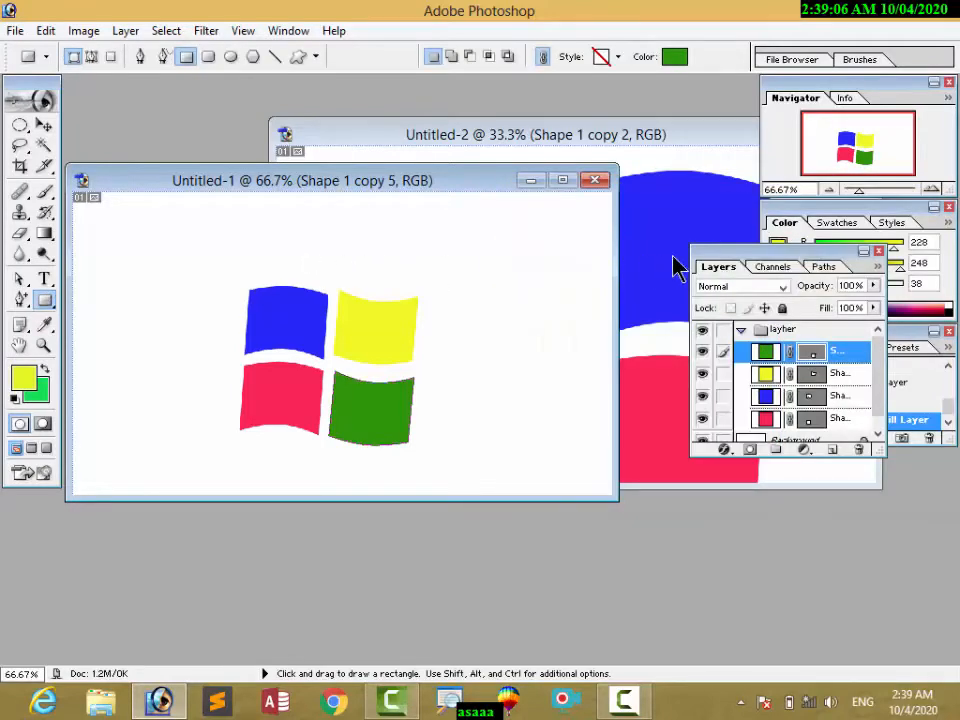
# Step: Create a new layer set named ssssss above the existing layher set
pyautogui.moveTo(724, 257); pyautogui.dragTo(701, 193)
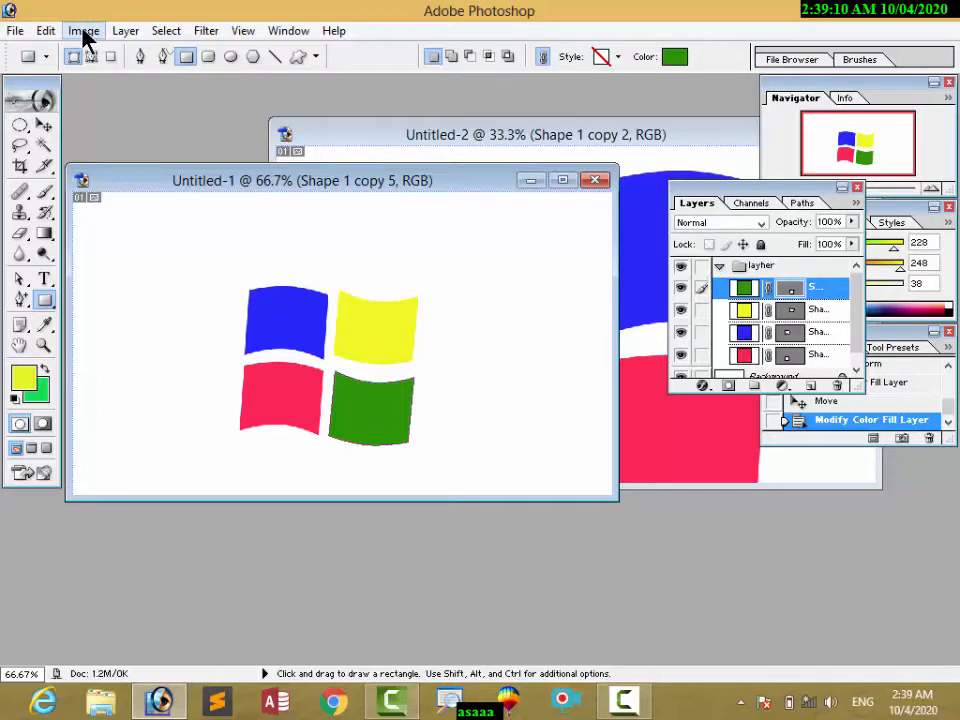
pyautogui.click(113, 33)
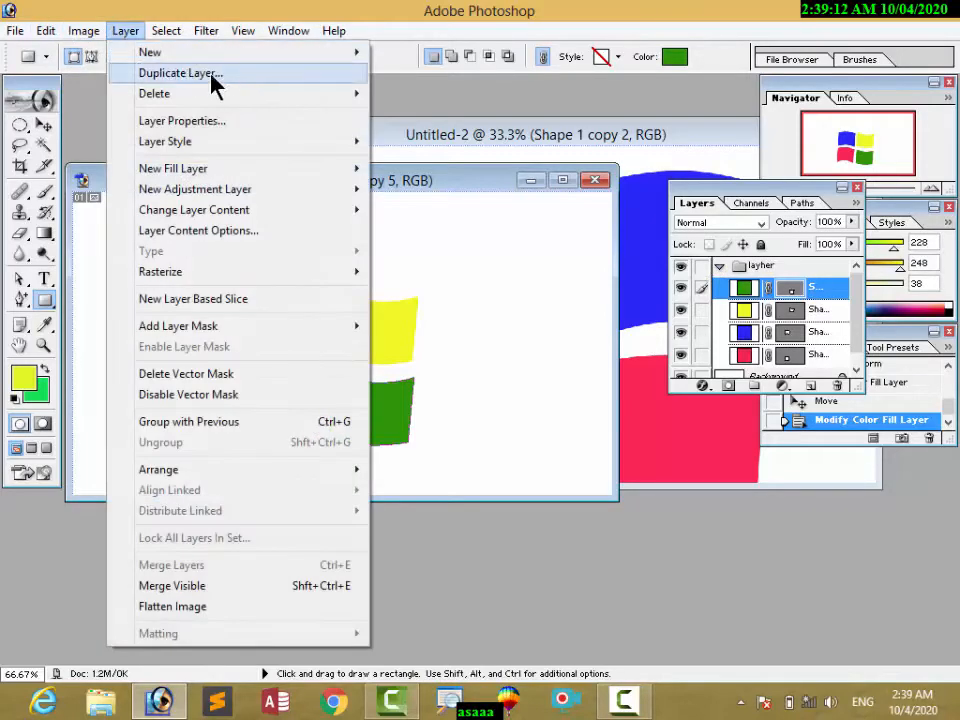
pyautogui.moveTo(352, 62)
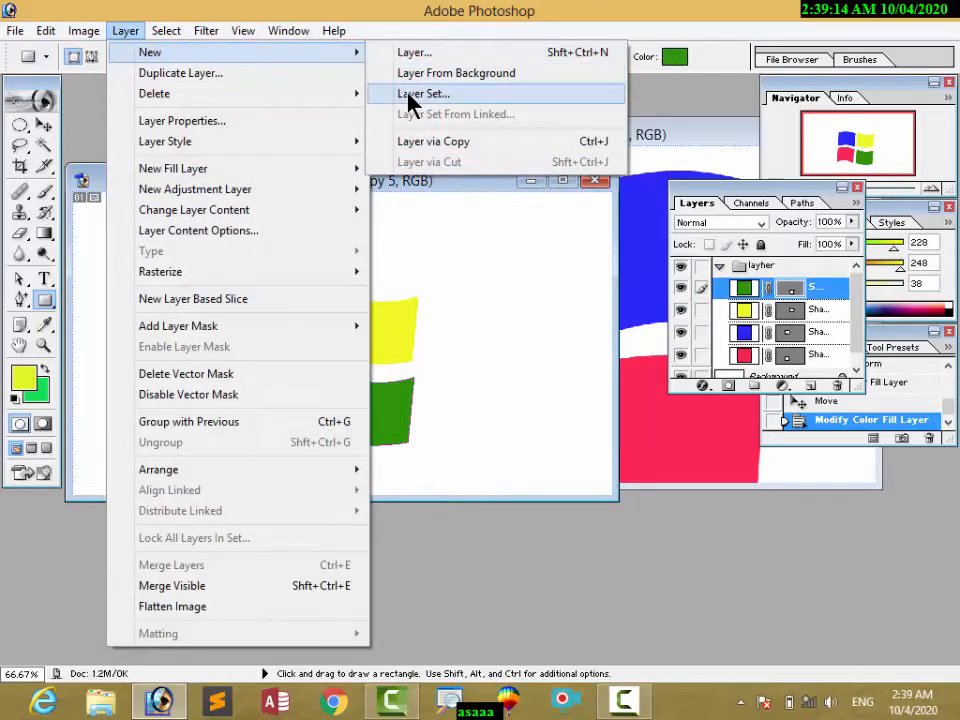
pyautogui.click(410, 95)
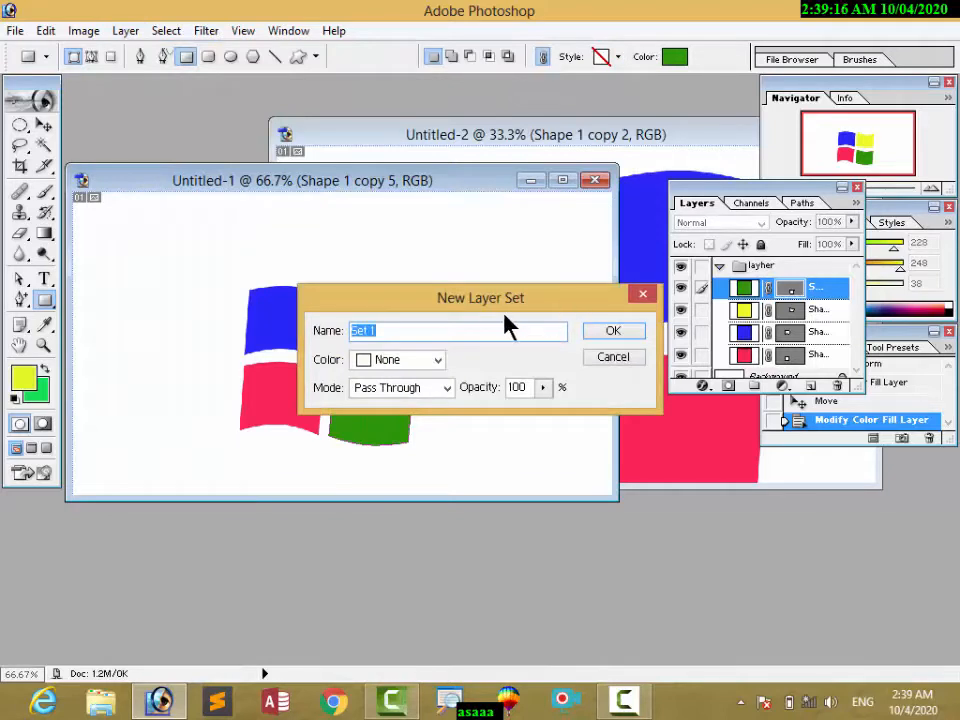
pyautogui.write('ssssss')
pyautogui.click(618, 331)
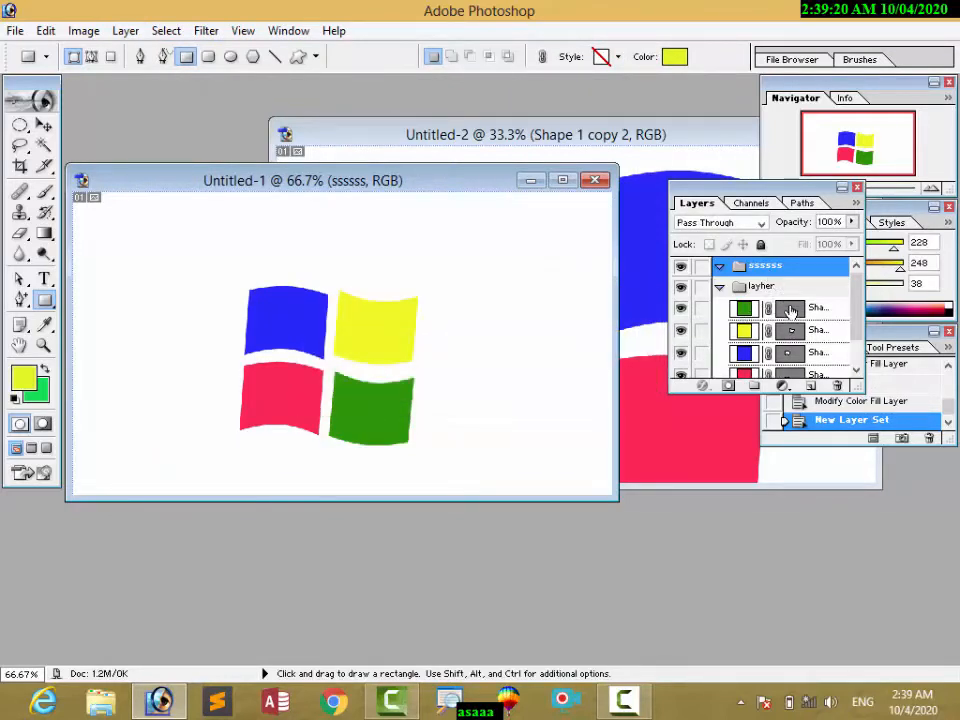
# Step: Move the blue, green, yellow and red shape layers from the layher set into the ssssss set
pyautogui.moveTo(790, 310); pyautogui.dragTo(796, 264)
pyautogui.moveTo(790, 318); pyautogui.dragTo(788, 273)
pyautogui.moveTo(749, 350); pyautogui.dragTo(751, 267)
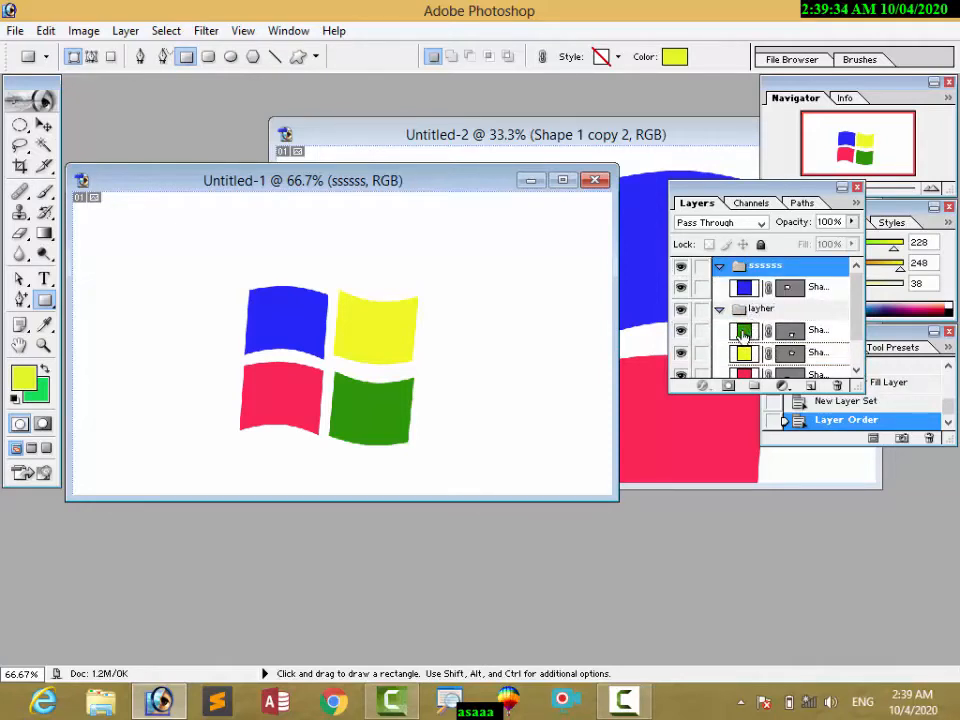
pyautogui.moveTo(735, 335); pyautogui.dragTo(753, 266)
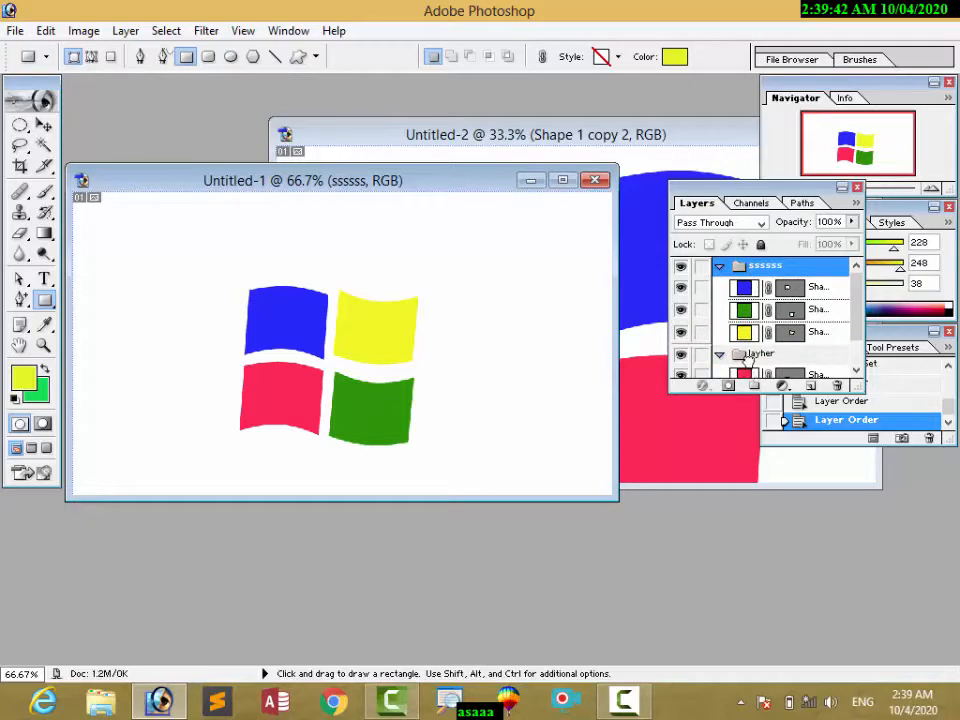
pyautogui.moveTo(745, 376); pyautogui.dragTo(737, 270)
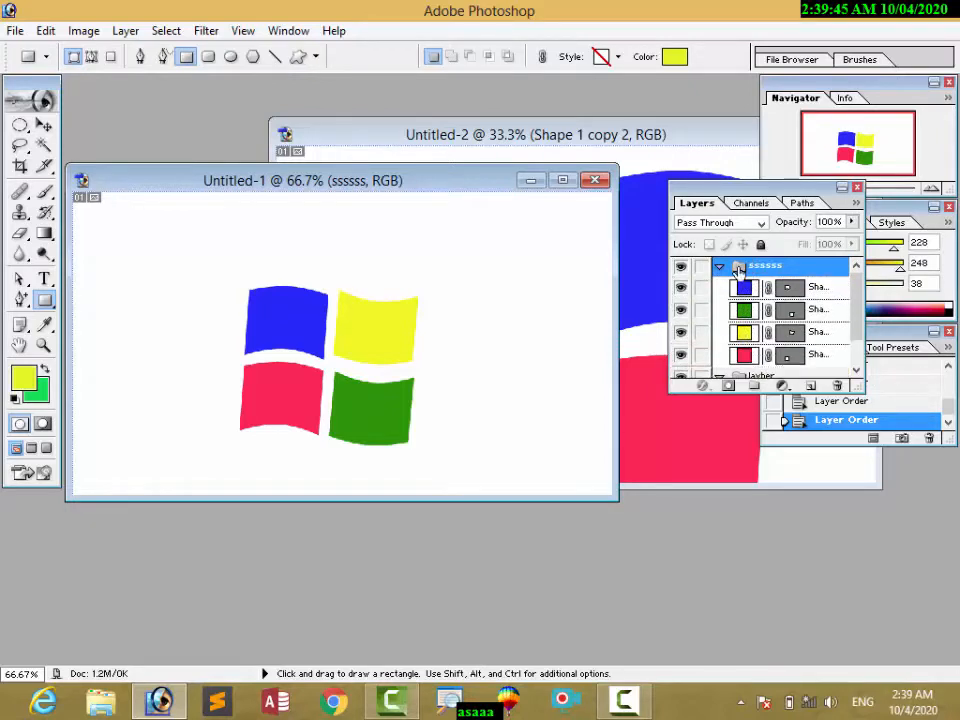
# Step: Shift the whole ssssss set slightly up and left, and enlarge the logo from its lower-right corner with Free Transform
pyautogui.click(50, 127)
pyautogui.moveTo(306, 313); pyautogui.dragTo(287, 294)
pyautogui.hotkey('ctrl', 't')
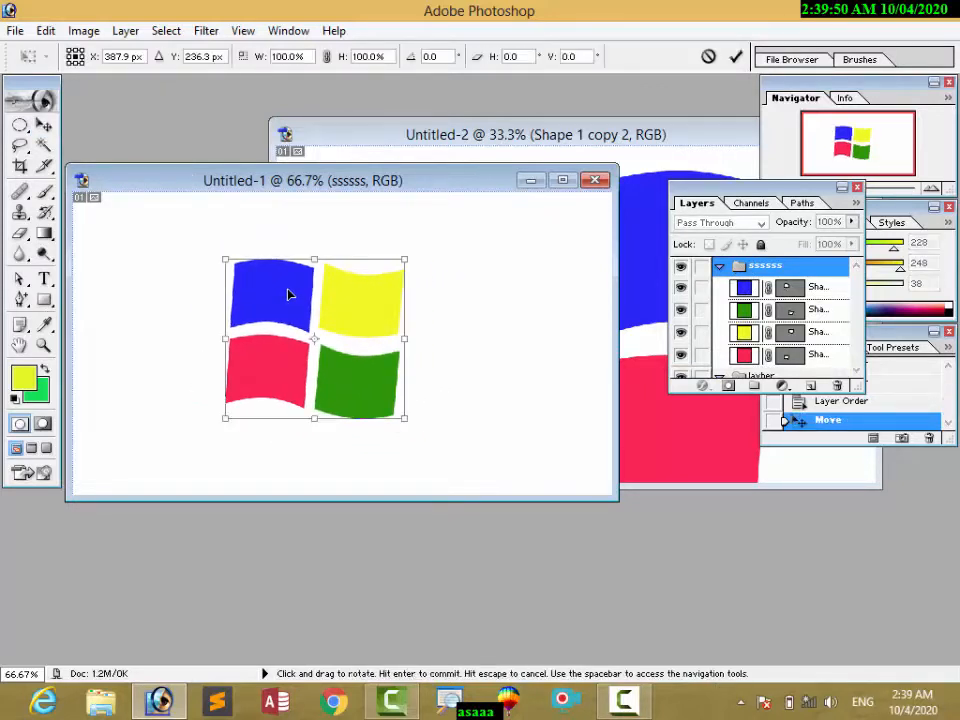
pyautogui.moveTo(418, 421); pyautogui.dragTo(475, 468)
pyautogui.click(735, 57)
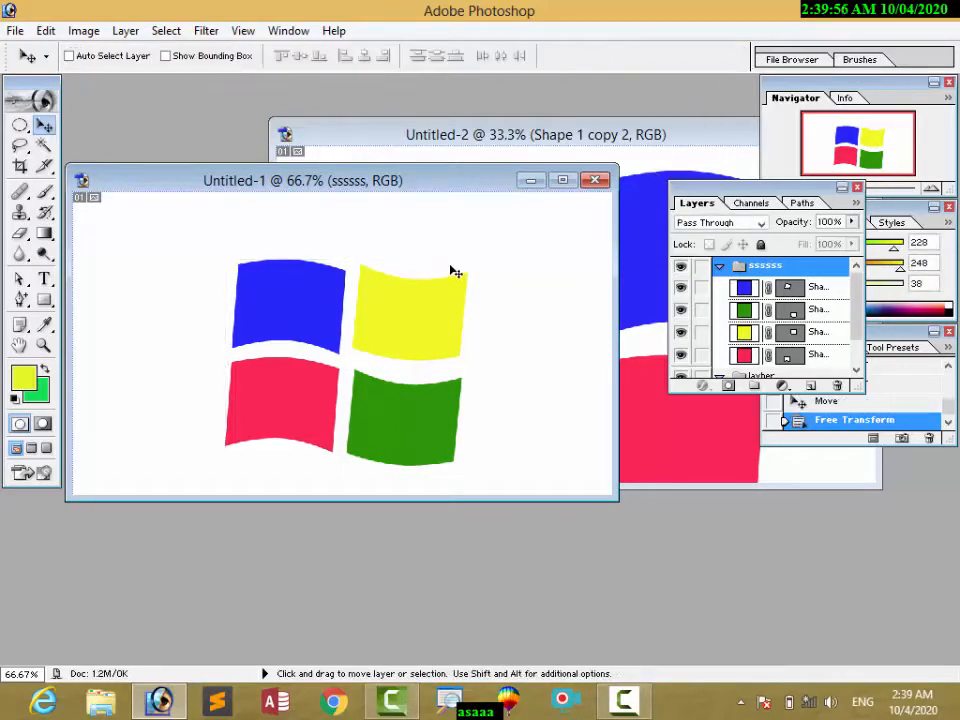
# Step: Open the Copy of Natot677 copy image, copy the ssssss layer set into it and place the logo over the man
pyautogui.hotkey('ctrl', 'o')
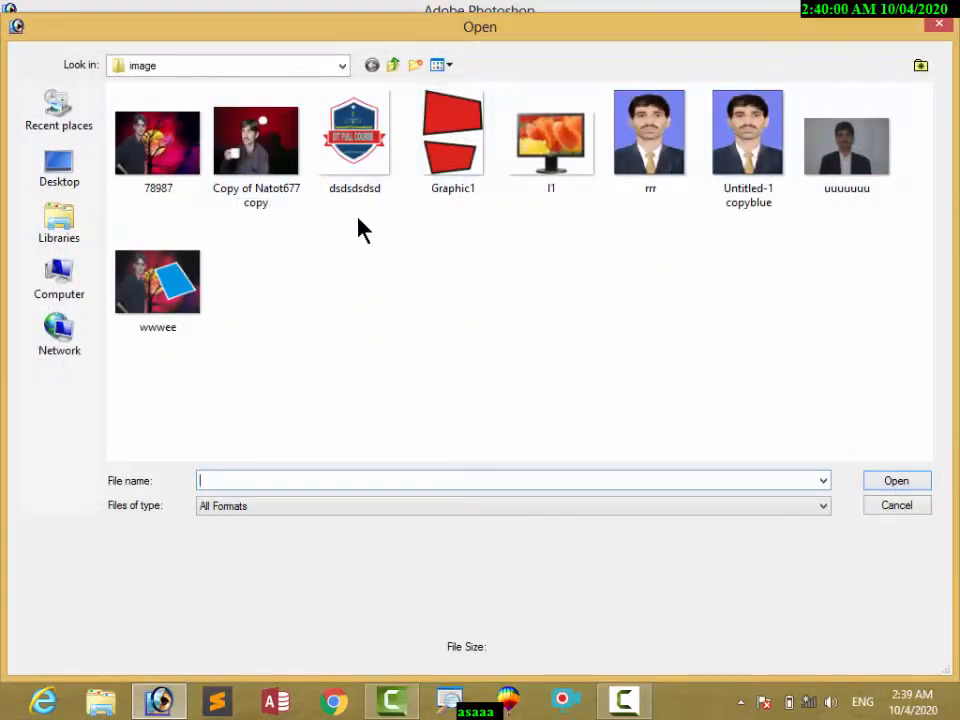
pyautogui.doubleClick(257, 170)
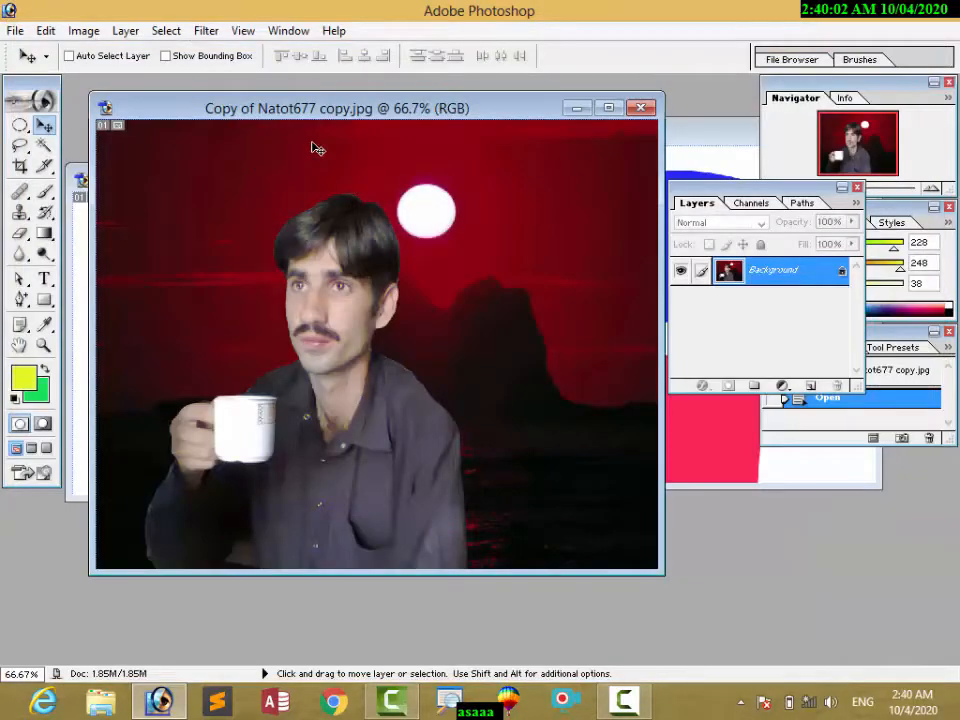
pyautogui.moveTo(303, 112); pyautogui.dragTo(471, 101)
pyautogui.moveTo(240, 320); pyautogui.dragTo(639, 204)
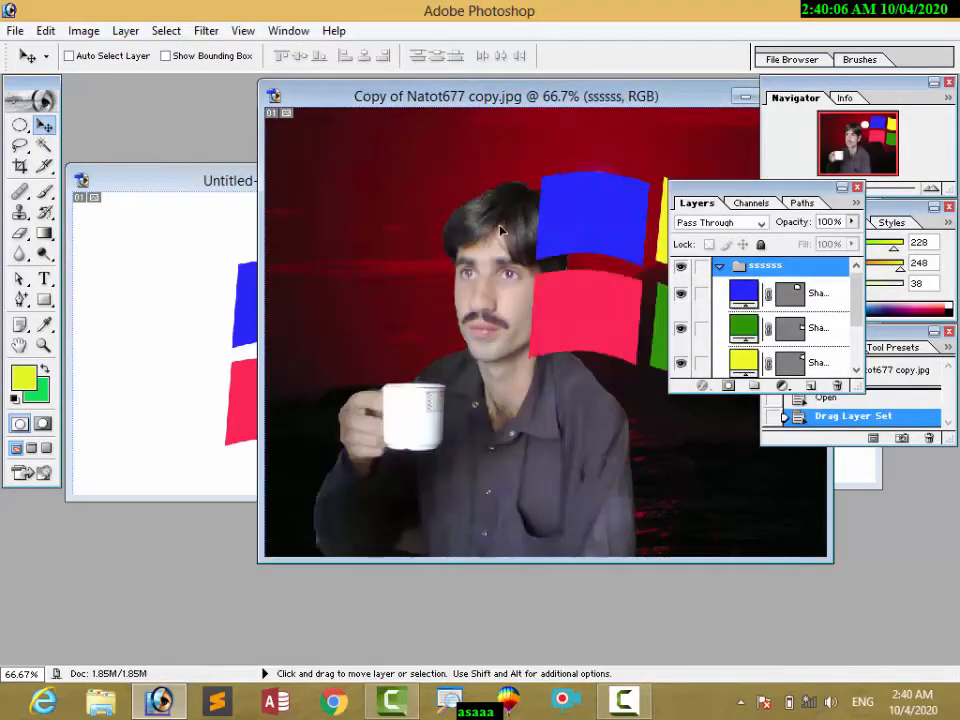
pyautogui.moveTo(570, 219); pyautogui.dragTo(392, 339)
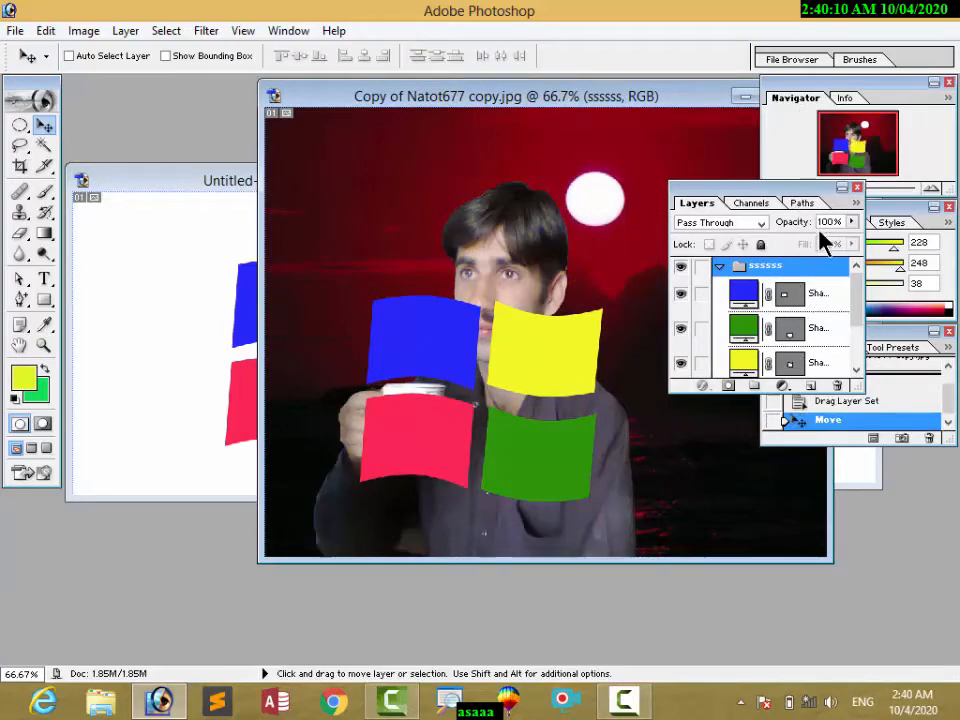
# Step: Lower the ssssss set's opacity to 30% and reposition the logo in the photo, with its blue pane over the moon
pyautogui.moveTo(851, 222); pyautogui.dragTo(789, 250)
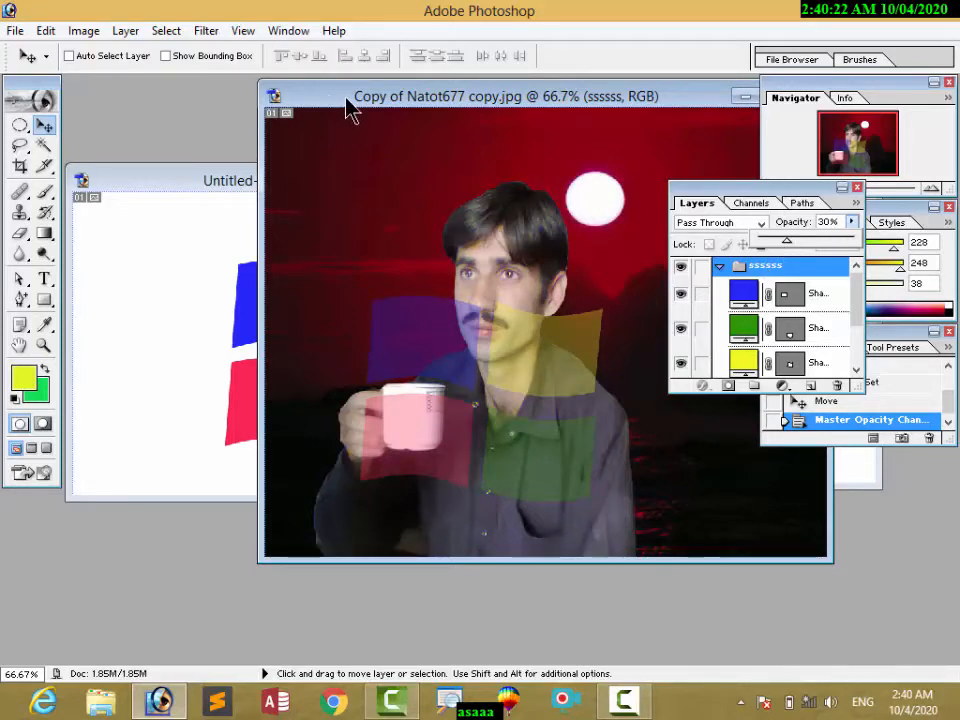
pyautogui.moveTo(347, 98); pyautogui.dragTo(215, 83)
pyautogui.moveTo(386, 321); pyautogui.dragTo(551, 326)
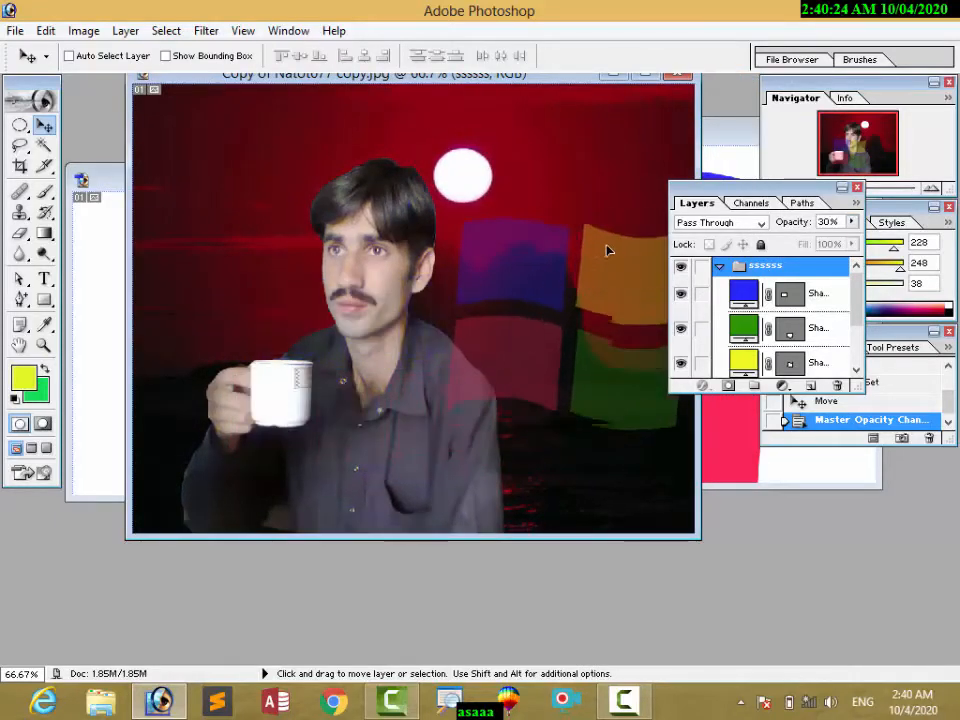
pyautogui.click(610, 207)
pyautogui.moveTo(459, 81); pyautogui.dragTo(386, 87)
pyautogui.moveTo(494, 217); pyautogui.dragTo(505, 234)
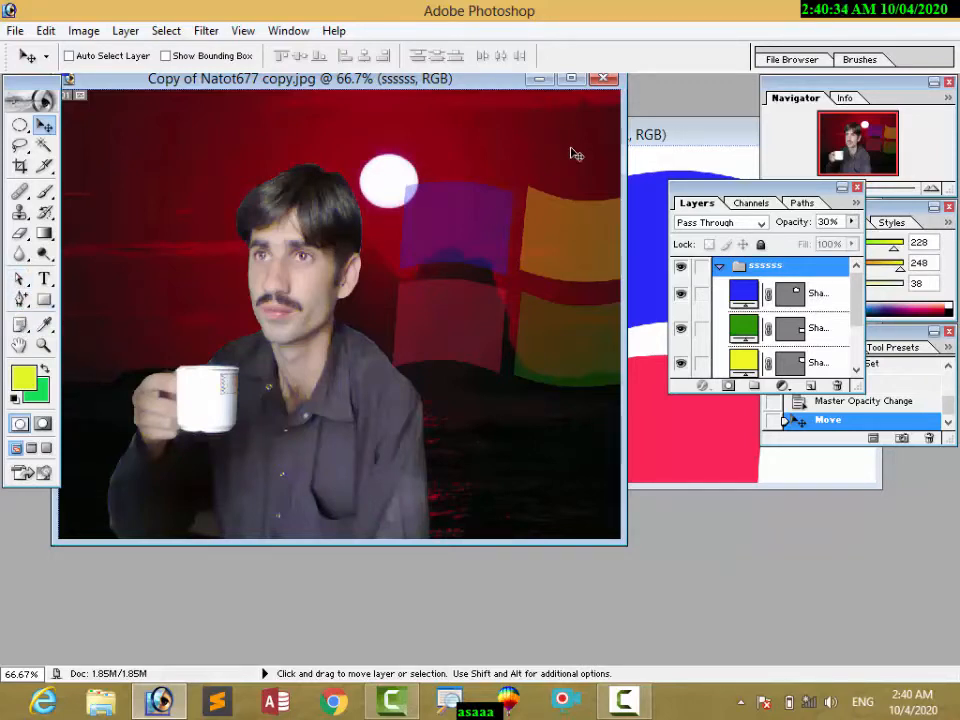
pyautogui.moveTo(437, 80); pyautogui.dragTo(417, 128)
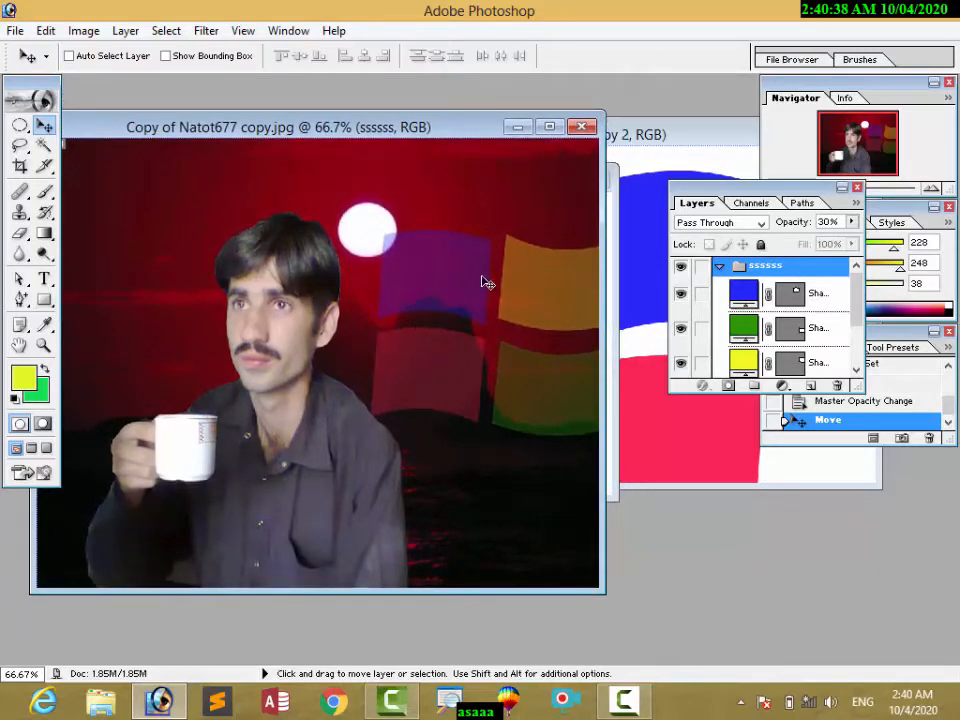
pyautogui.moveTo(485, 283); pyautogui.dragTo(380, 258)
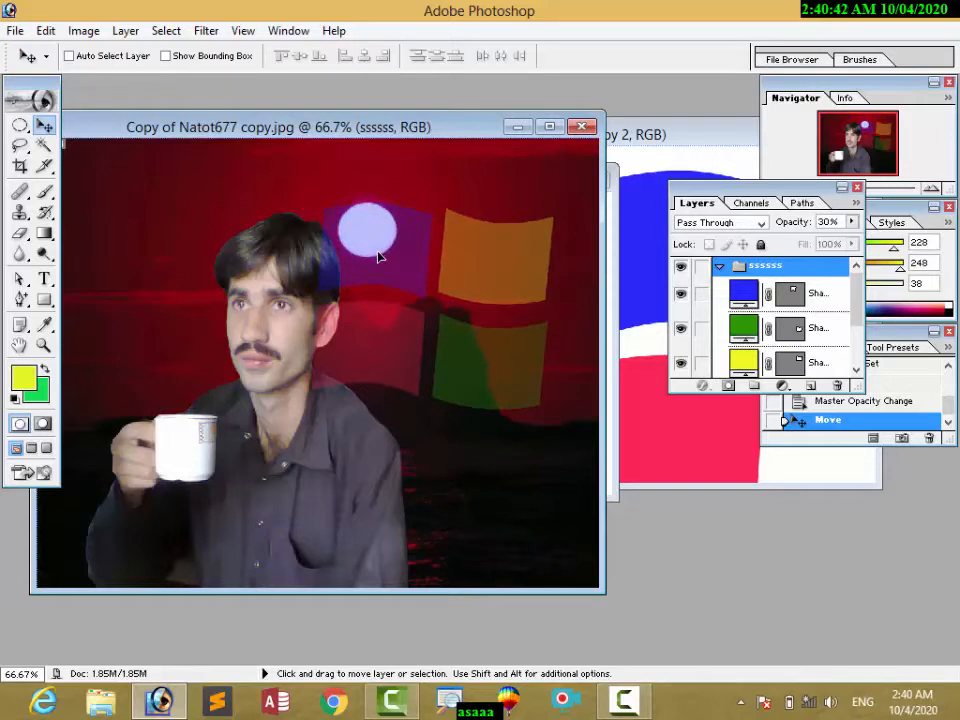
# Step: Revert the photo to its saved version and close its document
pyautogui.press('F12')
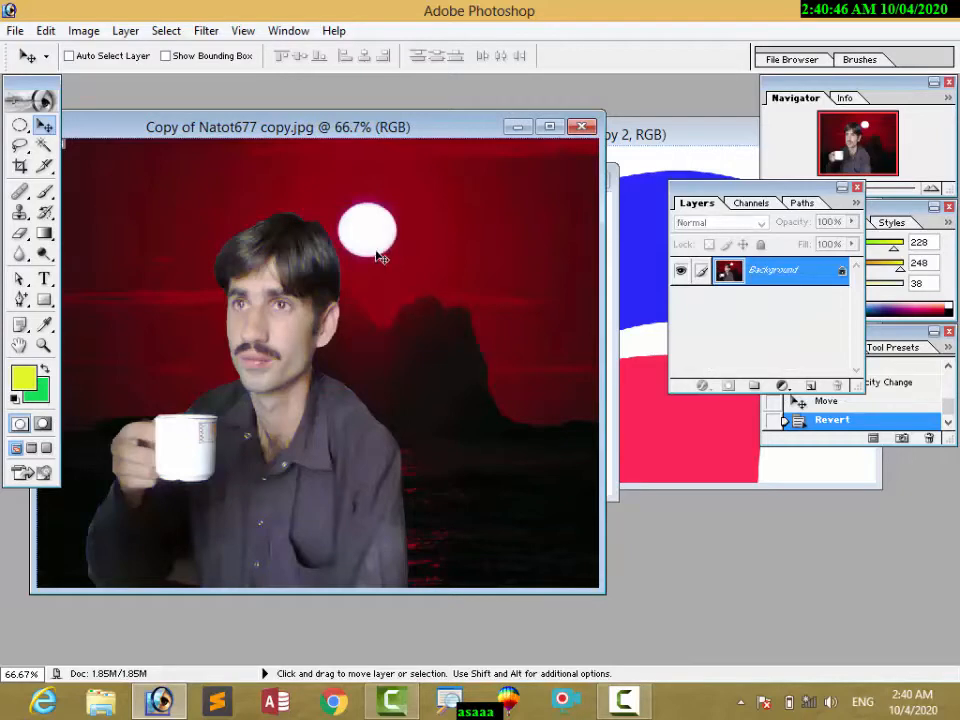
pyautogui.moveTo(286, 134); pyautogui.dragTo(266, 239)
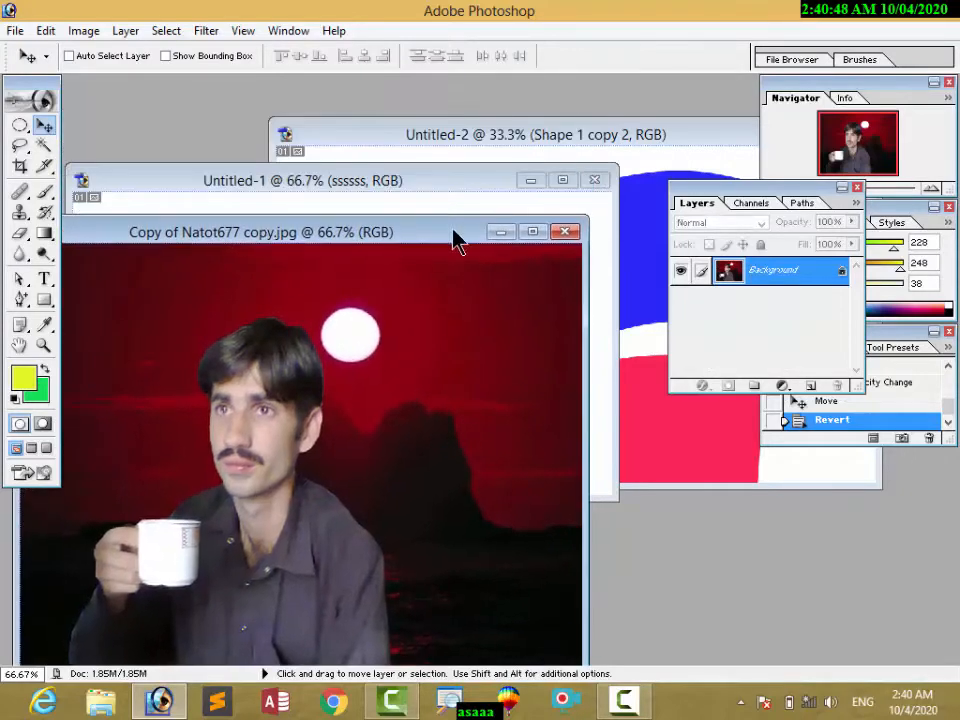
pyautogui.click(566, 233)
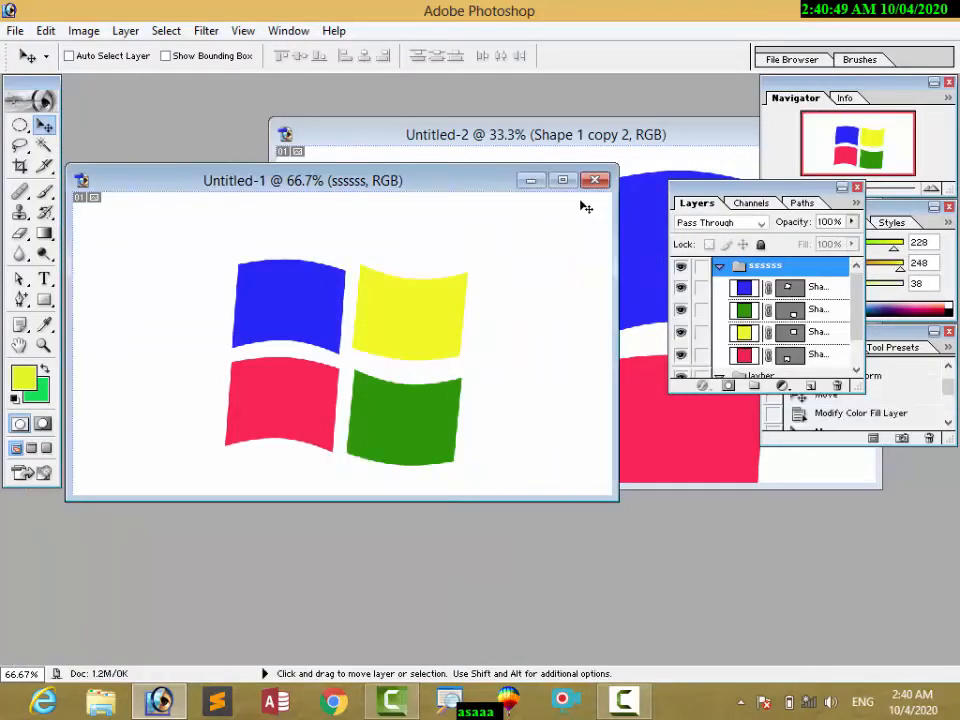
# Step: Add a text note on the logo's blue pane reading "this is mh photo shop calls"
pyautogui.click(20, 326)
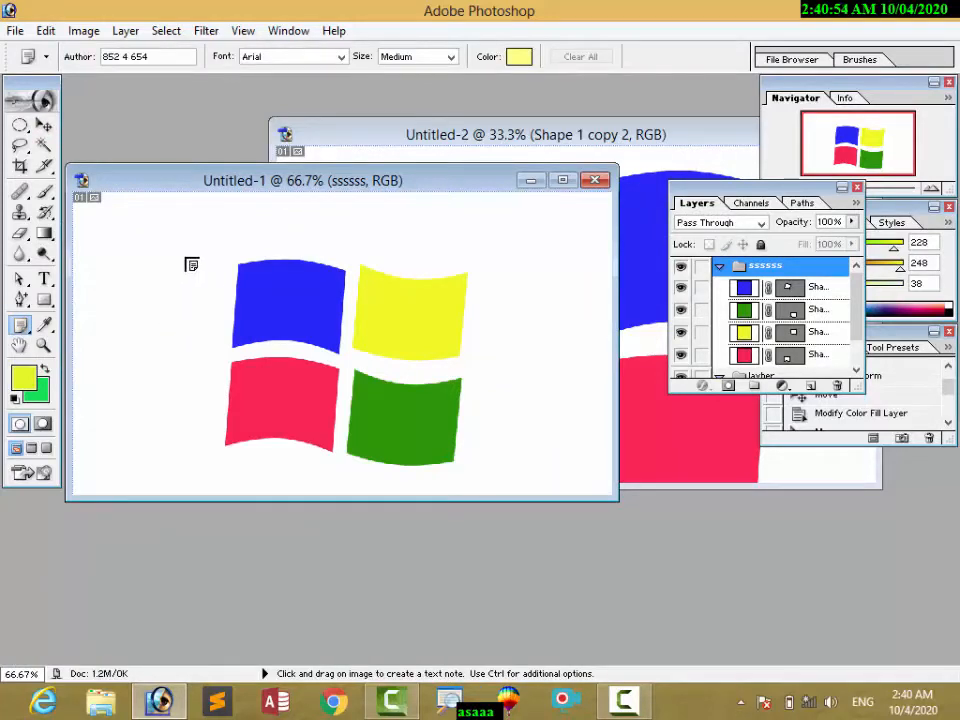
pyautogui.click(262, 291)
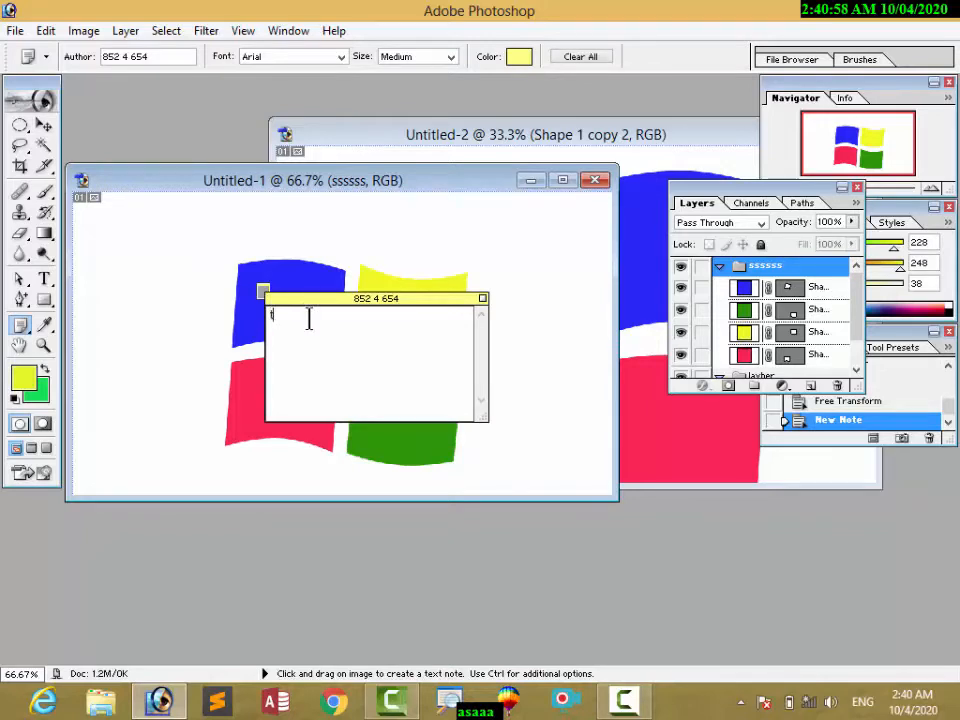
pyautogui.write('tis is')
pyautogui.press('BackSpace')
pyautogui.press('BackSpace')
pyautogui.press('BackSpace')
pyautogui.write('his is mh photo shop ca')
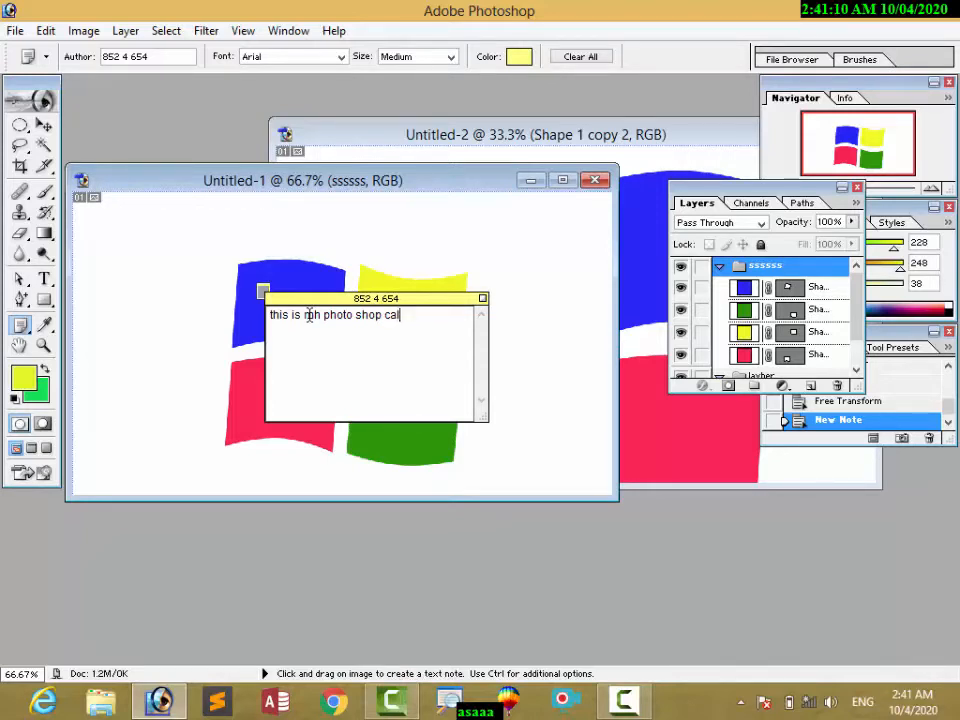
pyautogui.write('ls')
# Step: Add three empty notes: on the blue pane, near the yellow pane's upper-right corner, and above the logo's upper left
pyautogui.click(256, 287)
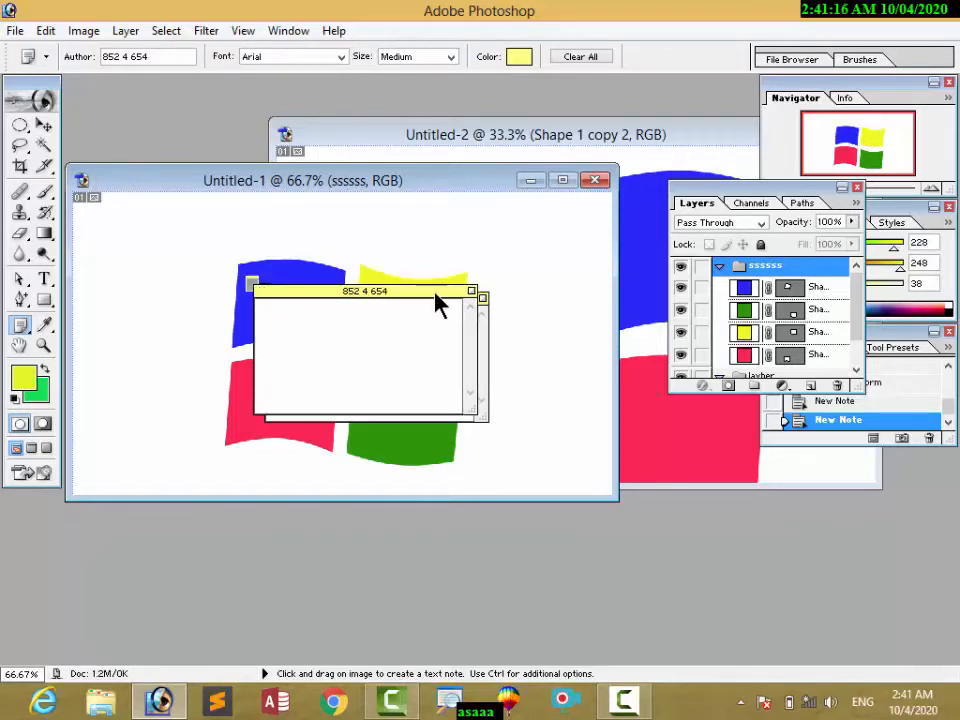
pyautogui.moveTo(439, 302); pyautogui.dragTo(427, 347)
pyautogui.click(471, 254)
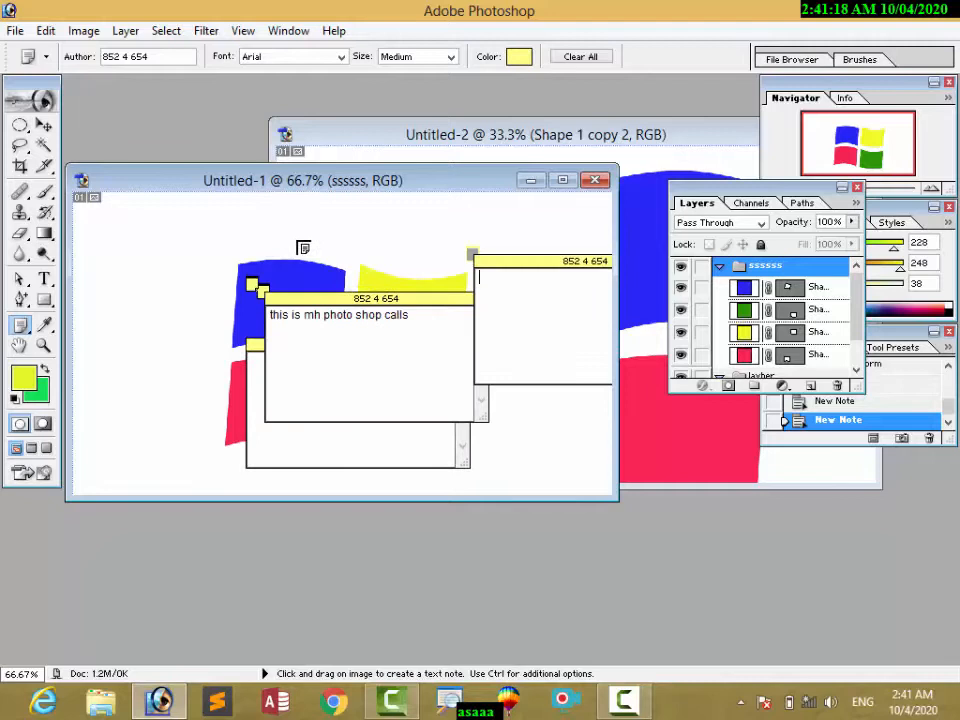
pyautogui.click(186, 221)
# Step: Collapse the empty notes above the logo's upper left and near the yellow pane to their markers
pyautogui.click(45, 124)
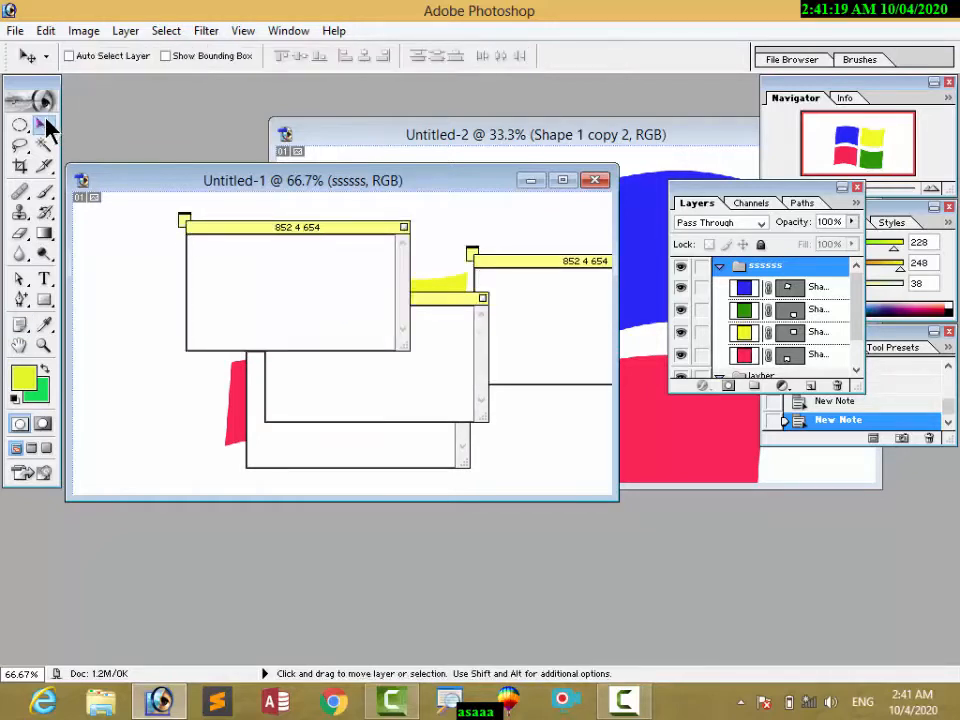
pyautogui.click(185, 219)
pyautogui.doubleClick(184, 219)
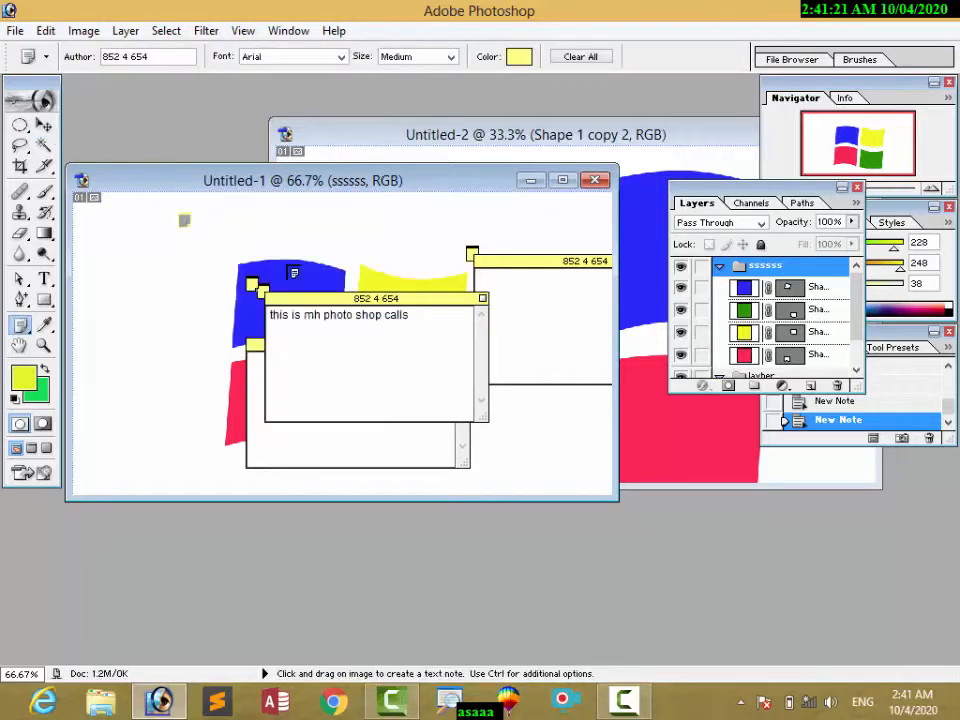
pyautogui.doubleClick(471, 253)
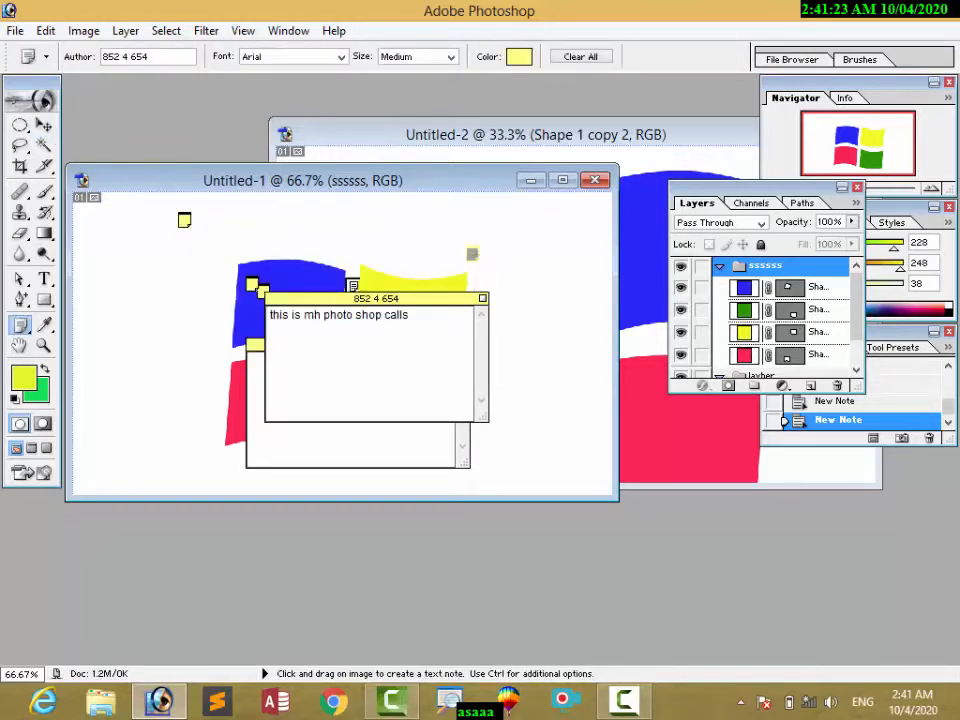
# Step: Collapse the open notes on the blue pane and delete the three empty notes, keeping the note that contains text
pyautogui.doubleClick(263, 291)
pyautogui.doubleClick(263, 291)
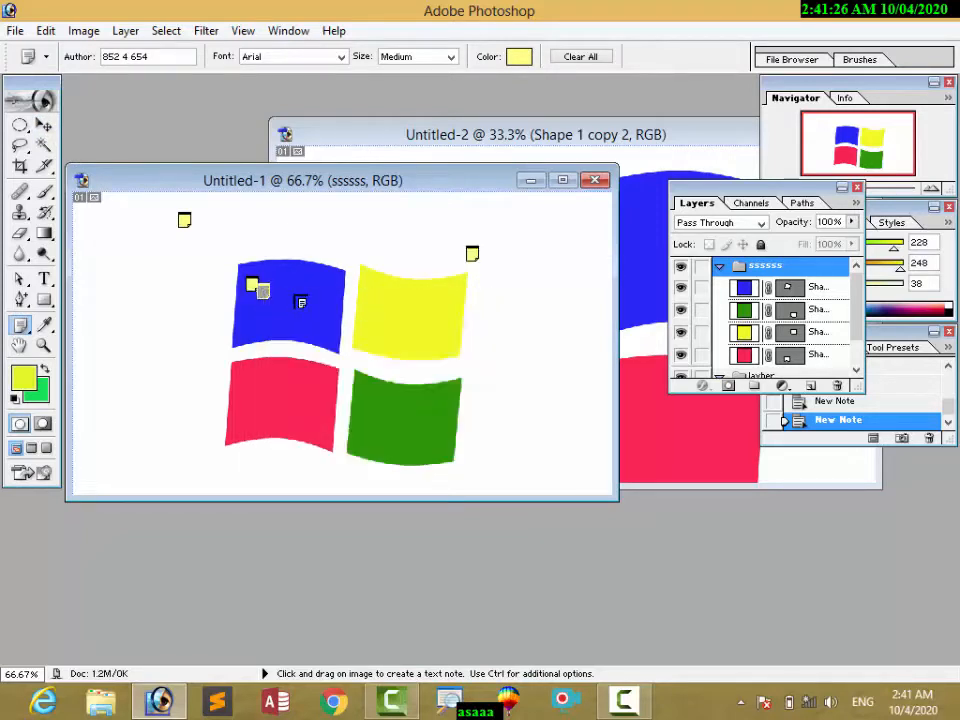
pyautogui.rightClick(187, 219)
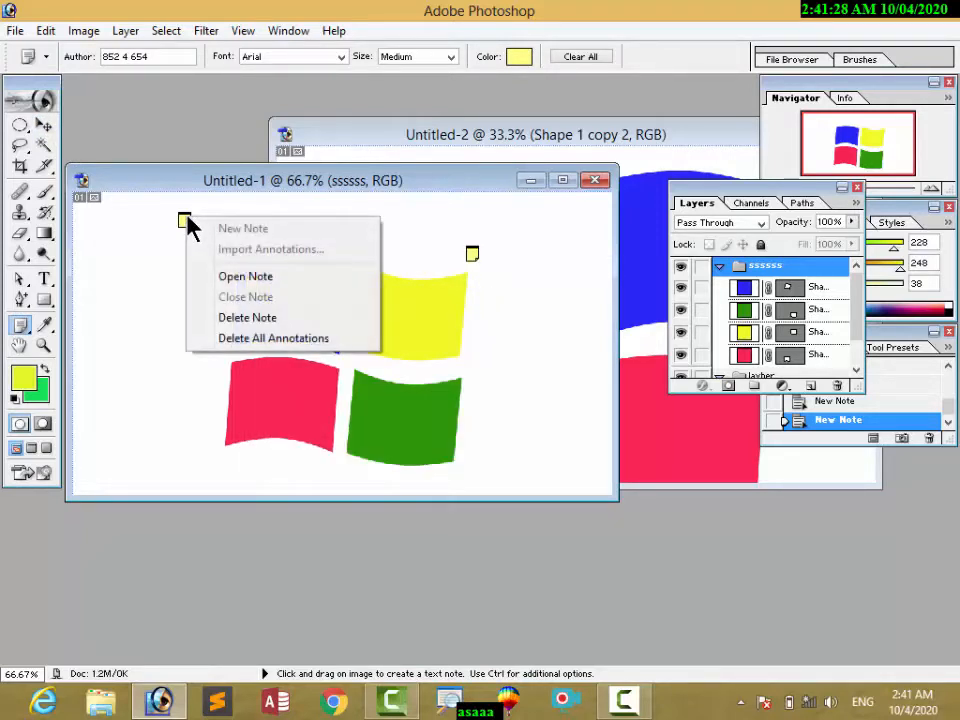
pyautogui.click(244, 318)
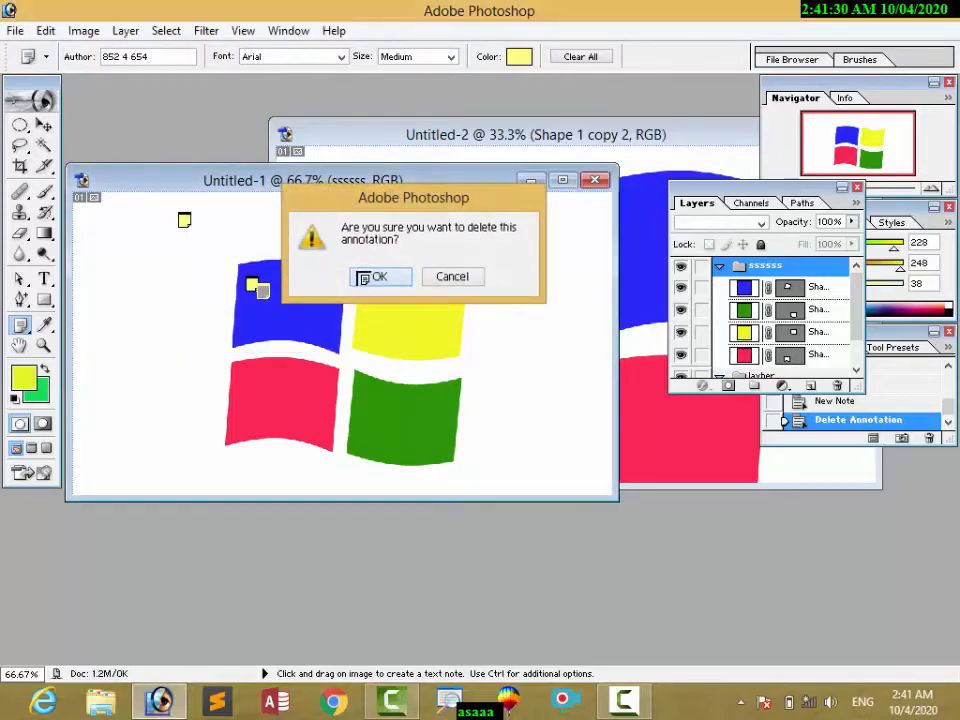
pyautogui.click(366, 277)
pyautogui.rightClick(472, 258)
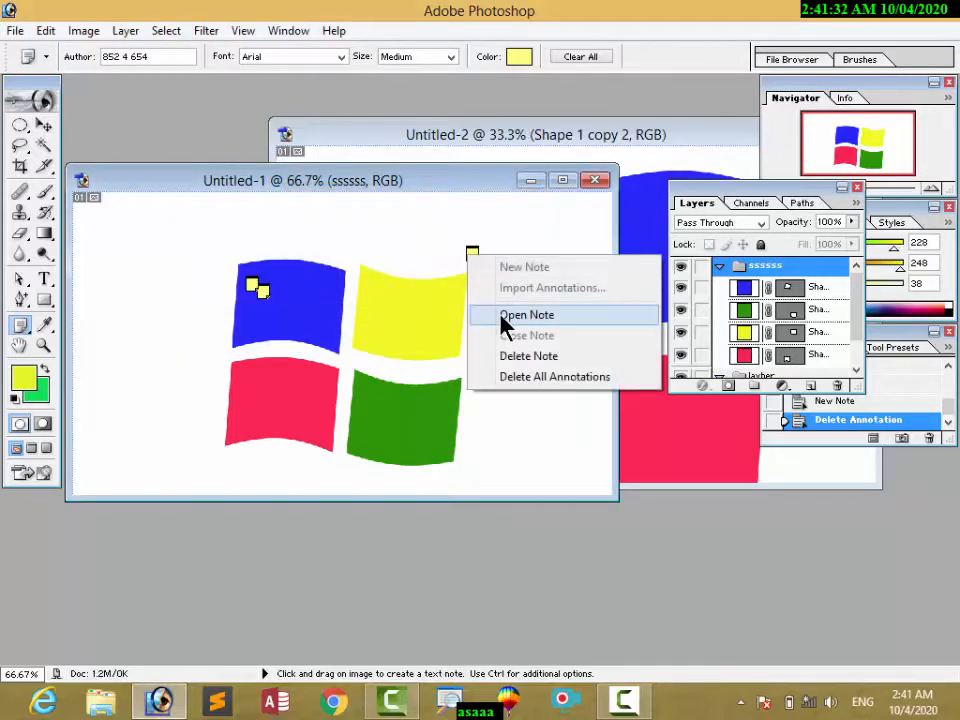
pyautogui.click(510, 356)
pyautogui.click(398, 280)
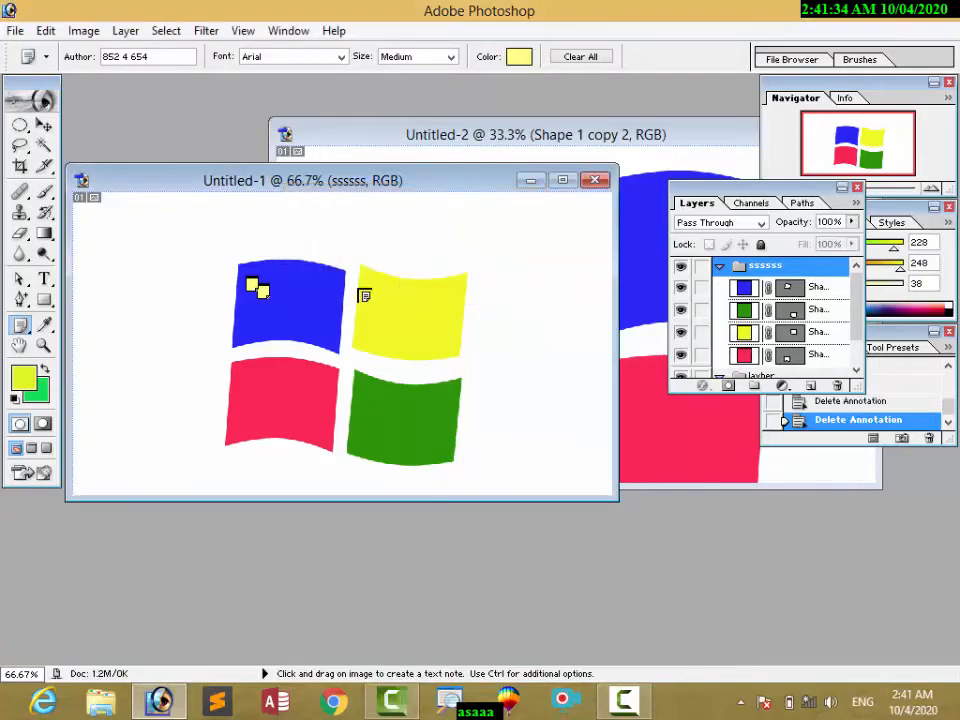
pyautogui.rightClick(258, 290)
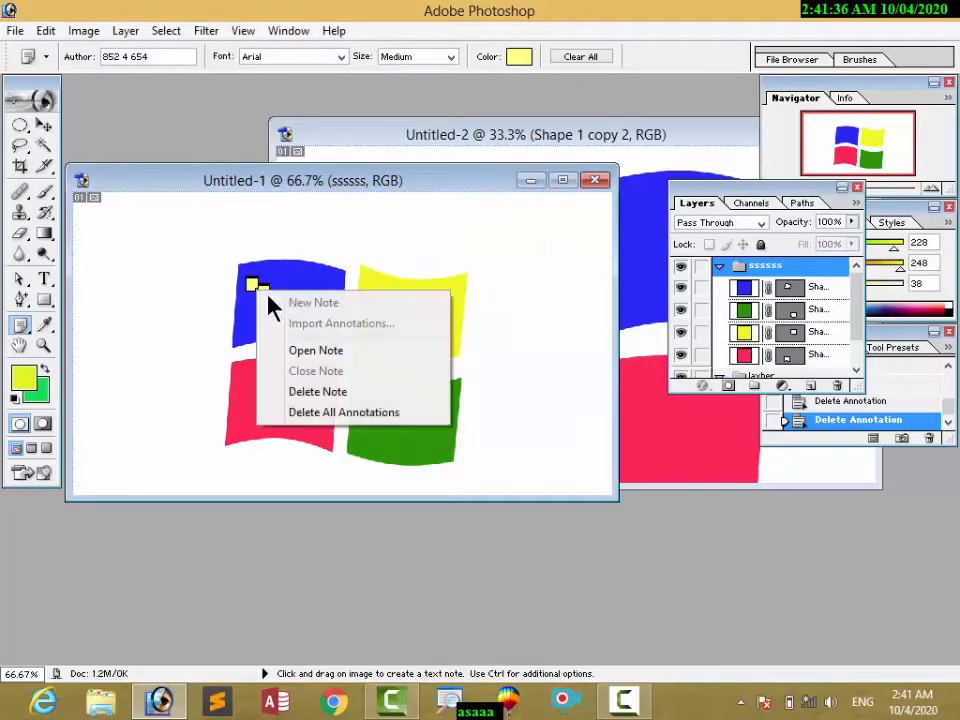
pyautogui.click(320, 394)
pyautogui.click(397, 285)
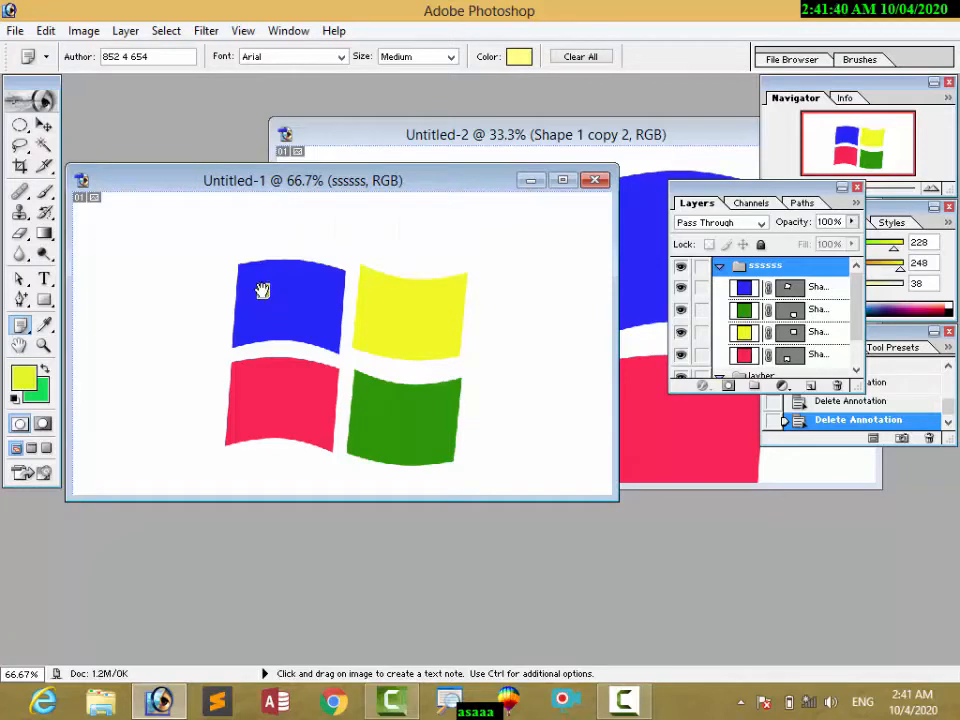
# Step: Check the remaining note's text and move its marker from the blue pane to the blank area at the logo's upper left
pyautogui.doubleClick(262, 292)
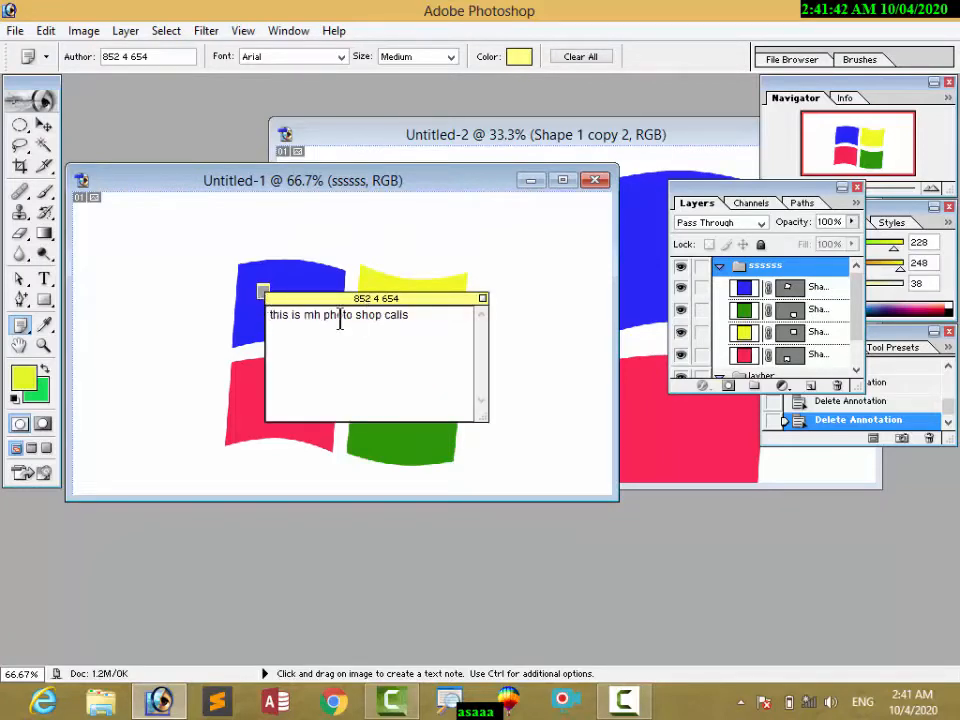
pyautogui.doubleClick(265, 291)
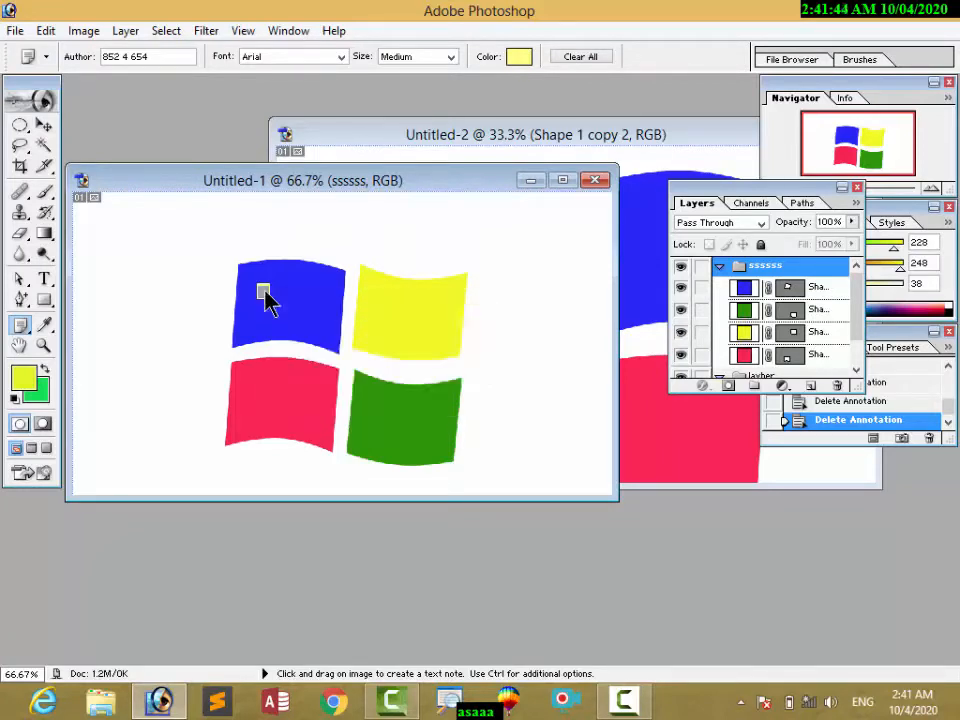
pyautogui.moveTo(265, 291); pyautogui.dragTo(178, 251)
pyautogui.doubleClick(175, 251)
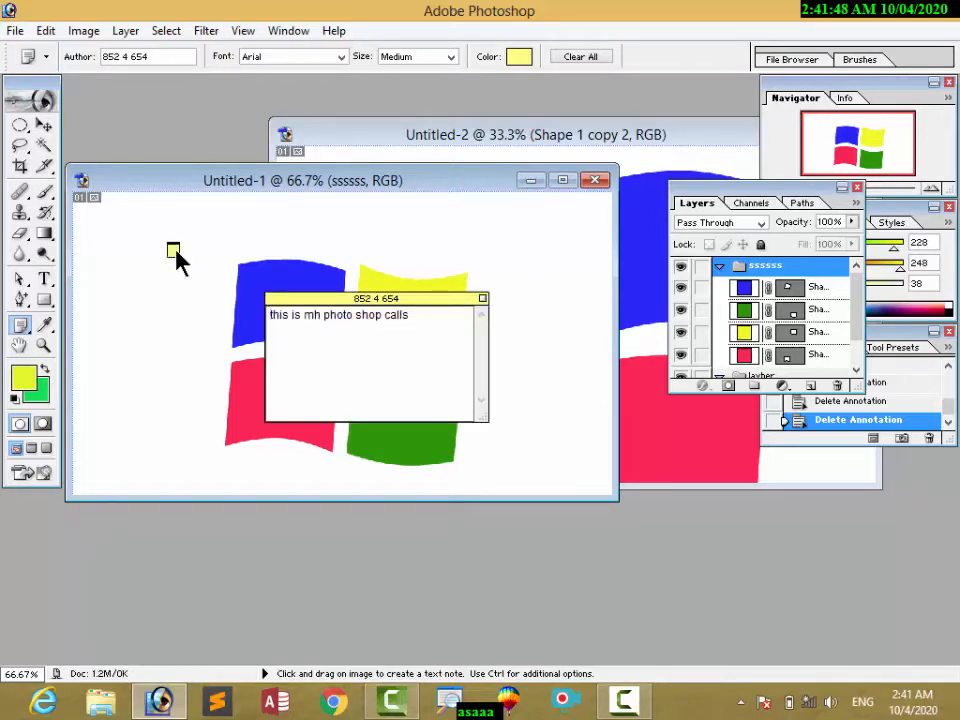
pyautogui.doubleClick(175, 251)
# Step: Delete the remaining text note at the logo's upper left
pyautogui.rightClick(175, 251)
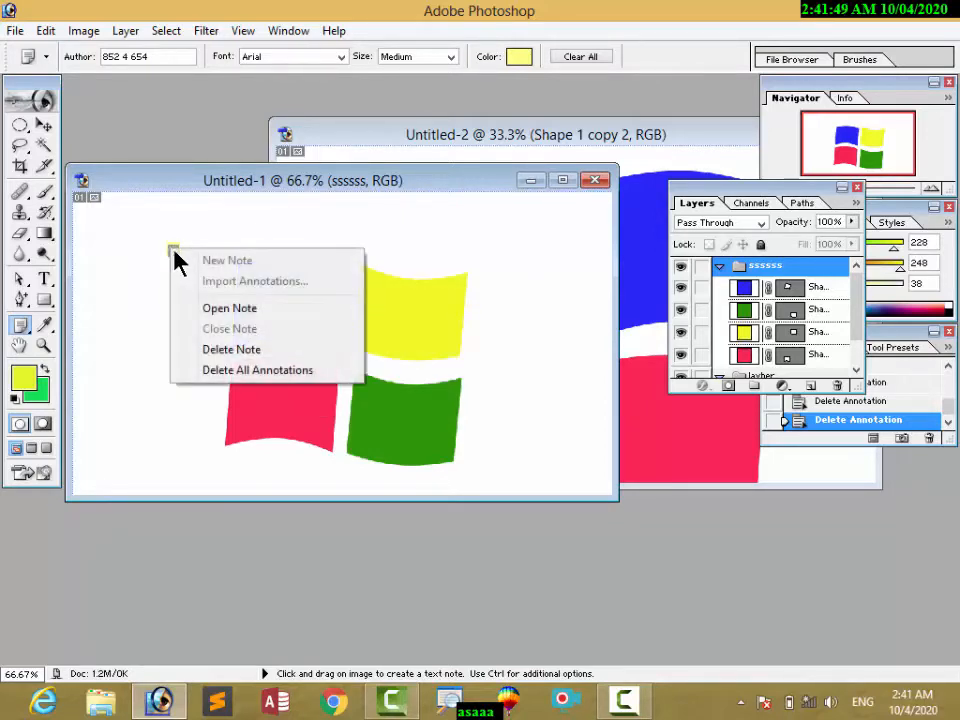
pyautogui.click(220, 350)
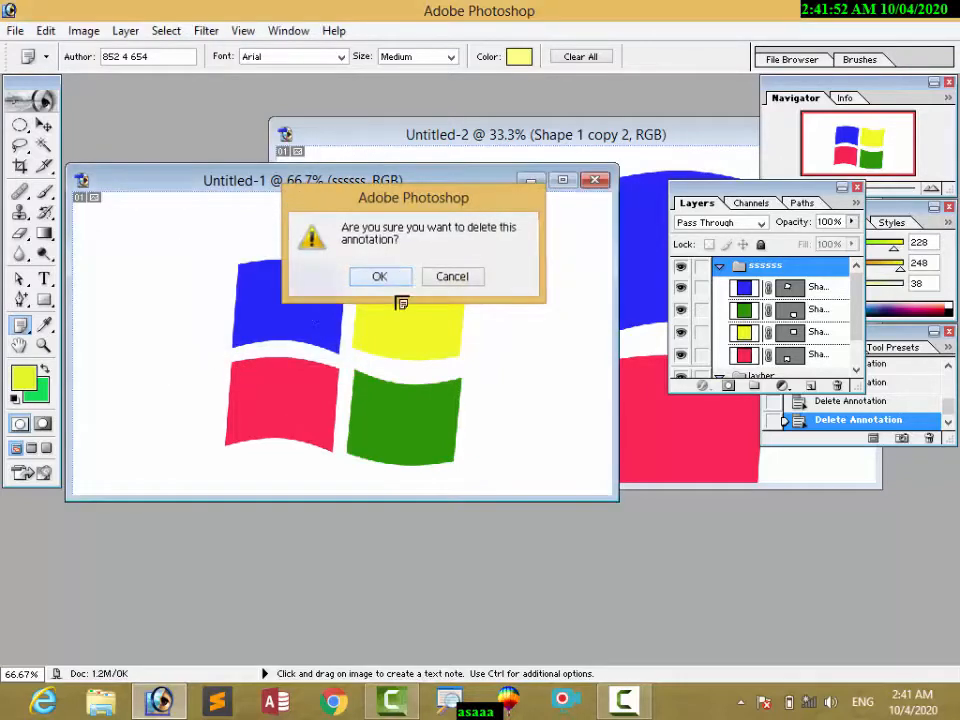
pyautogui.click(386, 279)
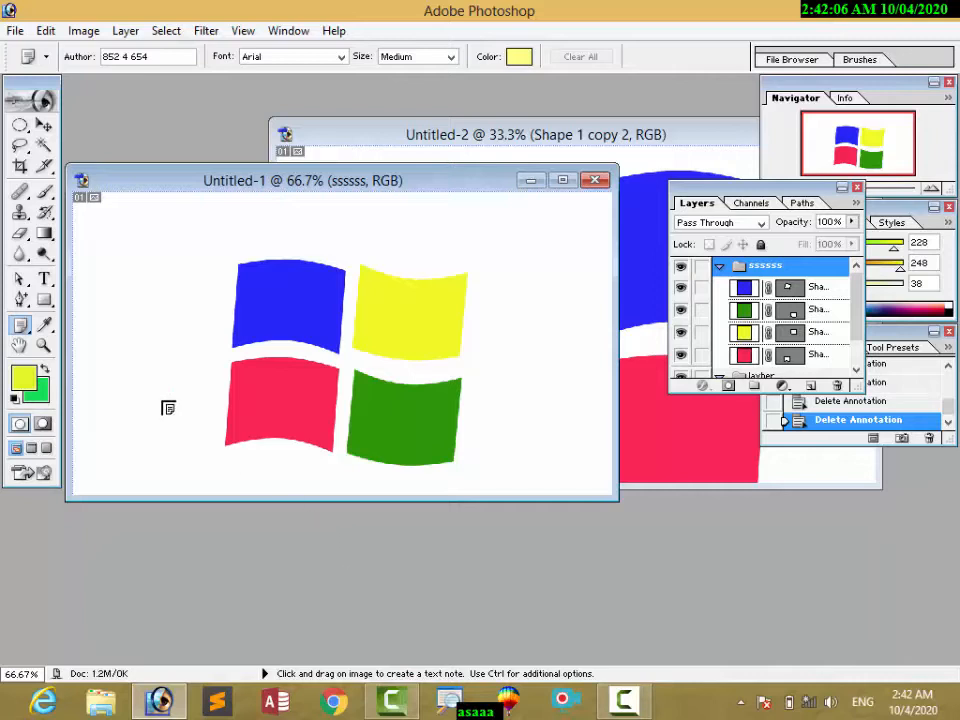
# Step: Add empty notes above the blue pane and at the lower edges of the green and red panes, and collapse the one above blue
pyautogui.click(272, 250)
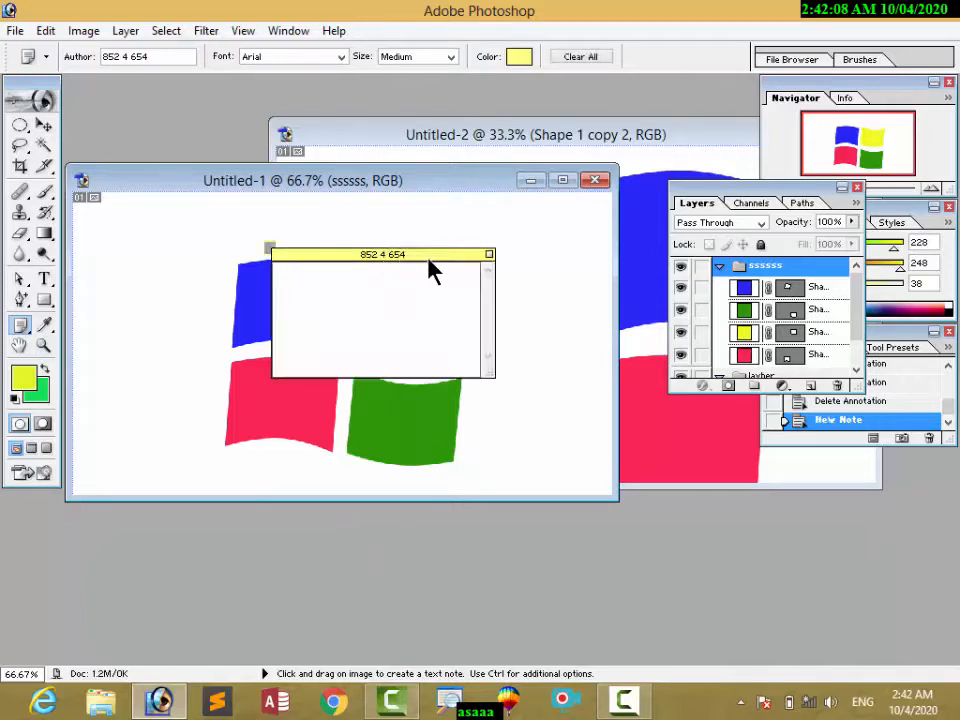
pyautogui.click(442, 453)
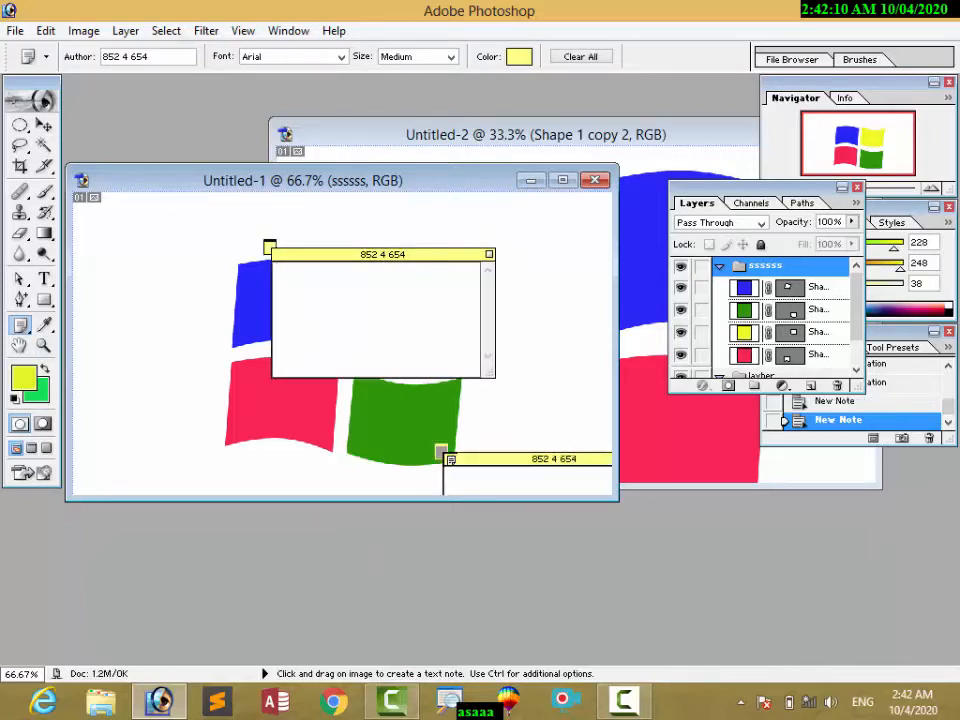
pyautogui.click(262, 437)
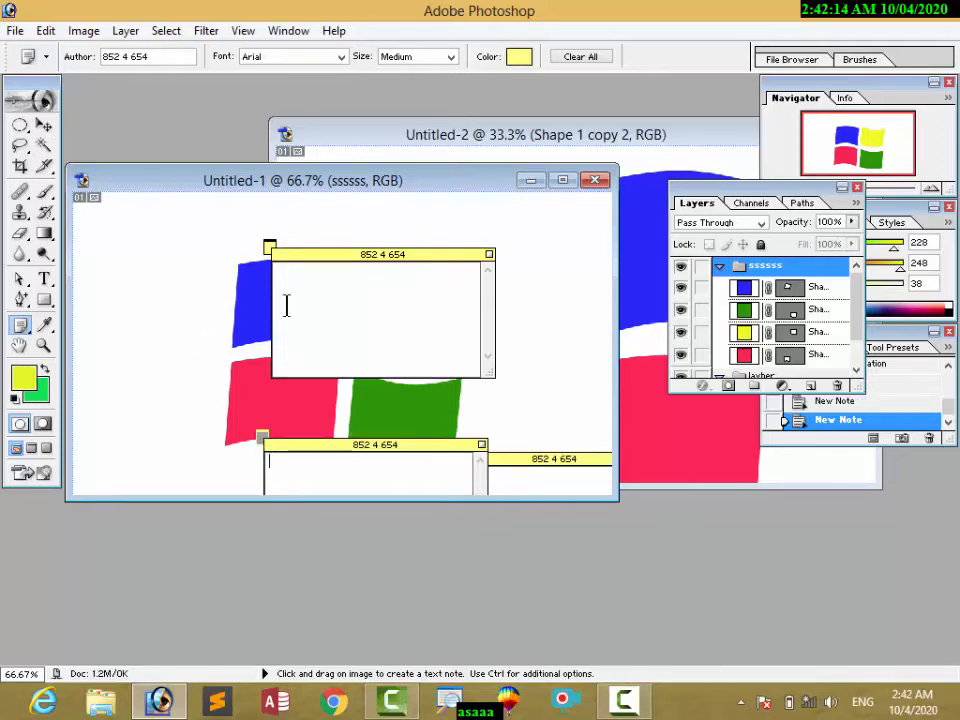
pyautogui.doubleClick(269, 250)
pyautogui.doubleClick(269, 249)
pyautogui.doubleClick(269, 251)
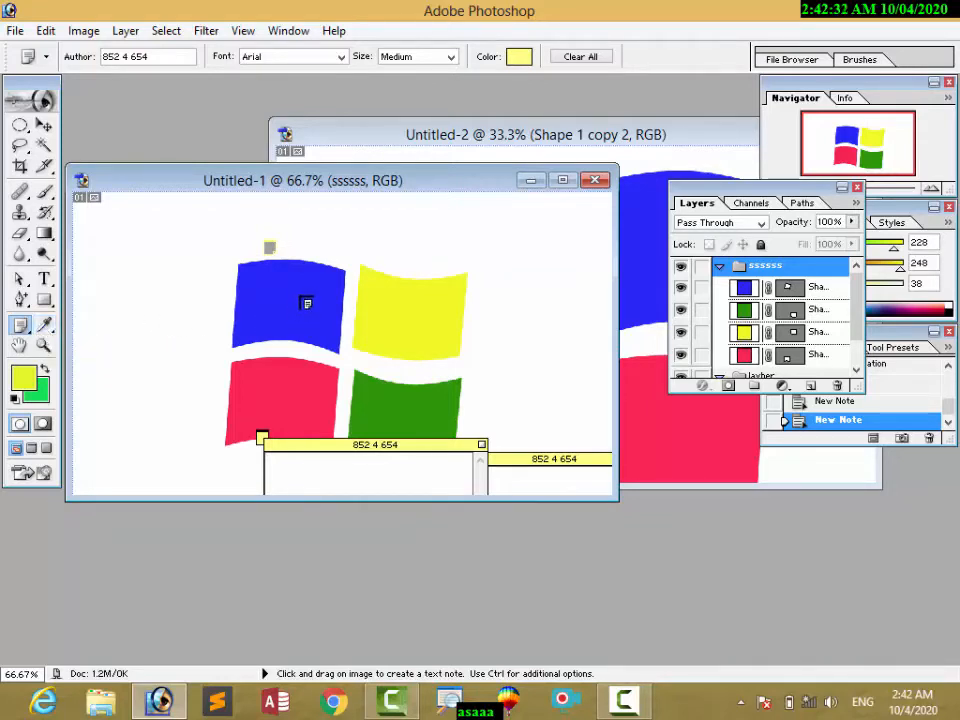
# Step: Sample the foreground color from the logo's blue pane and then from its green pane
pyautogui.click(46, 126)
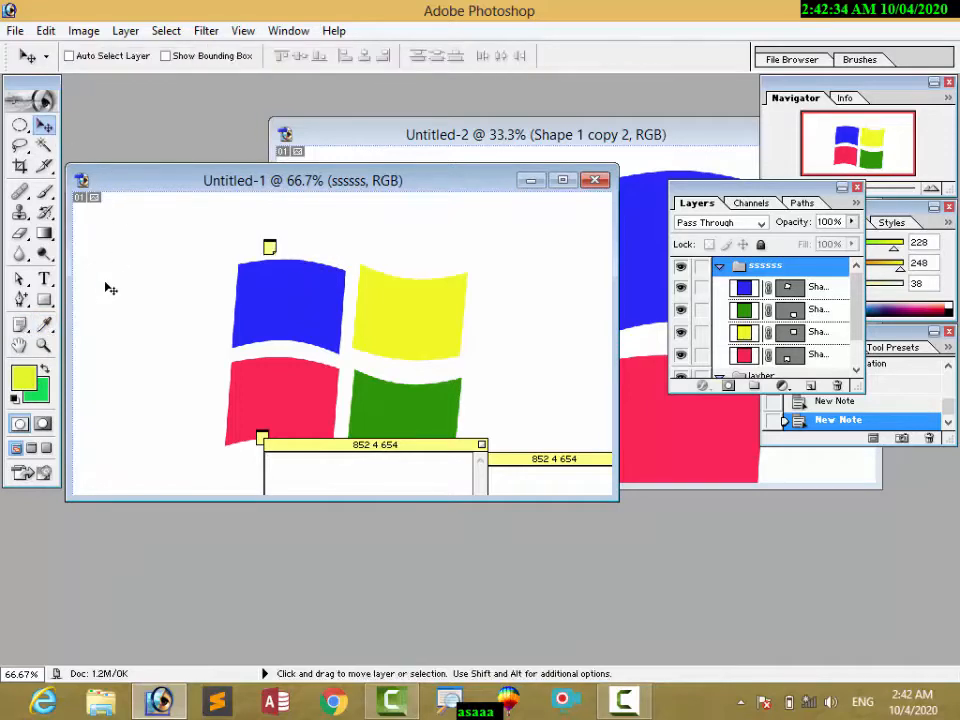
pyautogui.click(49, 323)
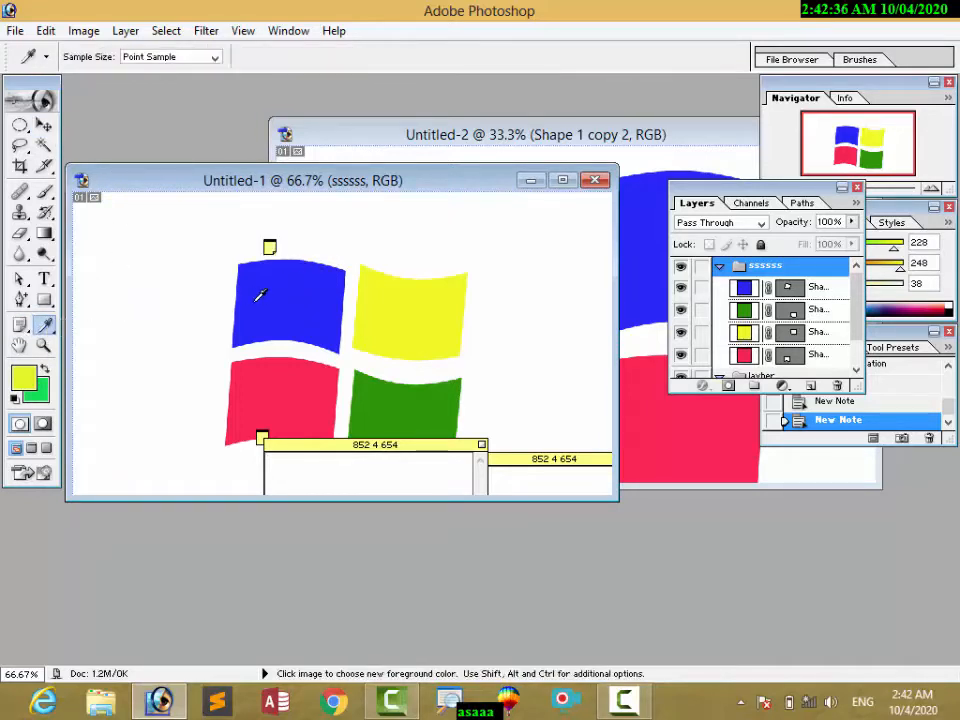
pyautogui.click(313, 285)
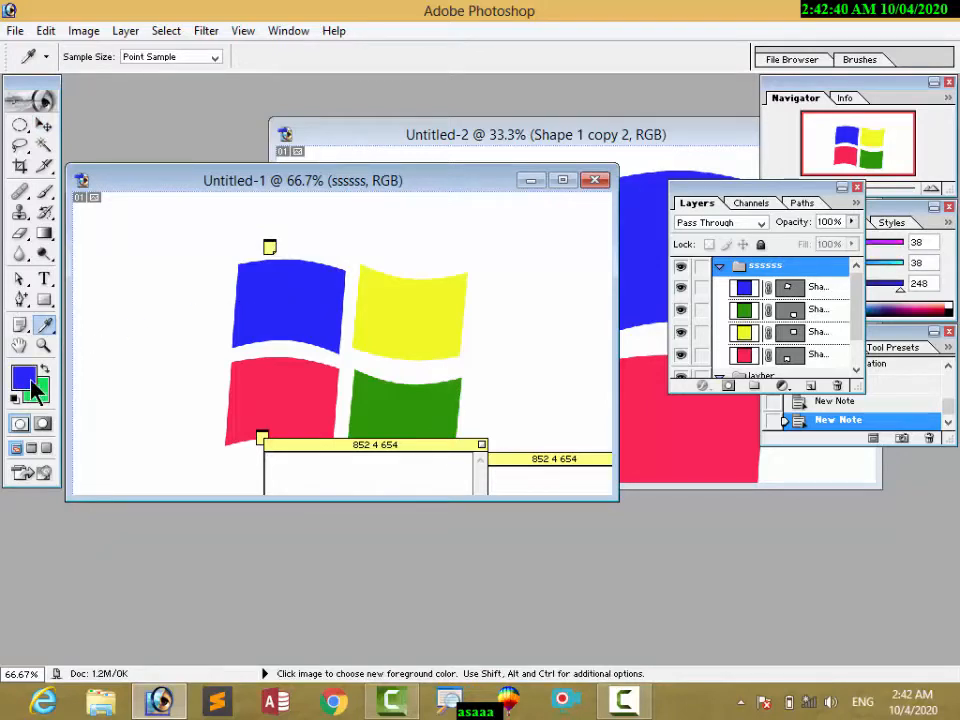
pyautogui.click(381, 399)
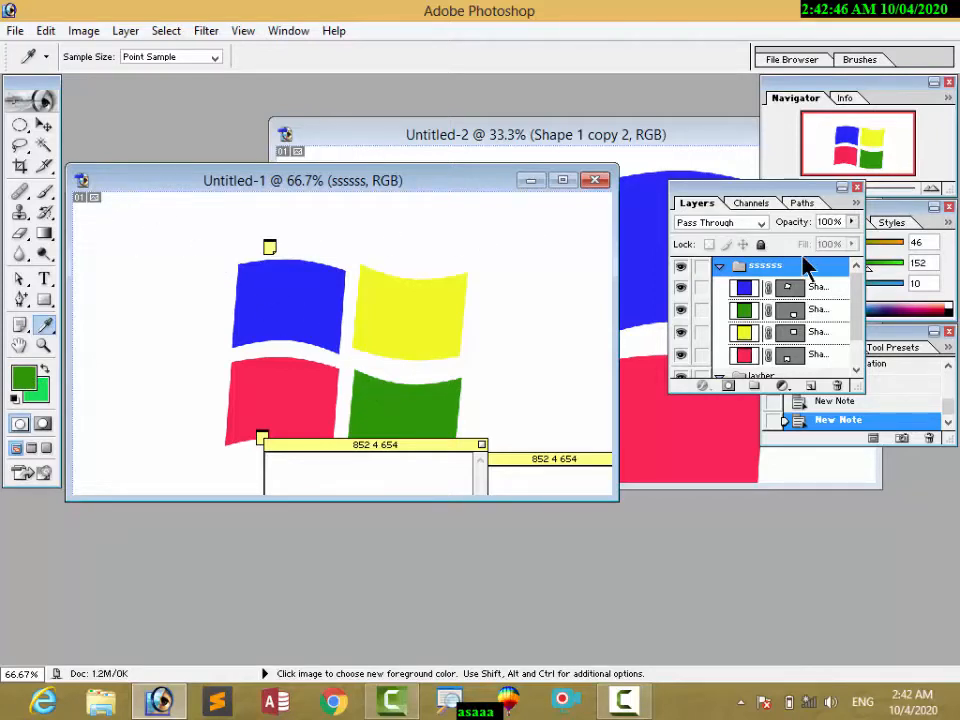
# Step: Convert the Background to a regular layer named Layer 0 and fill it with the sampled green using the Paint Bucket
pyautogui.moveTo(857, 332); pyautogui.dragTo(855, 362)
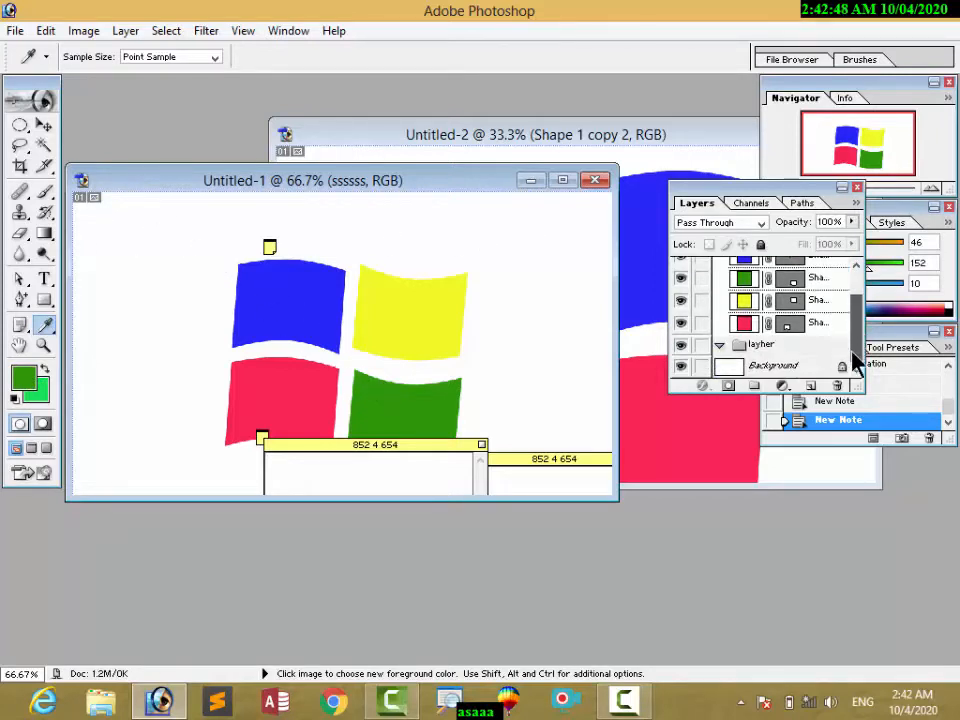
pyautogui.doubleClick(780, 365)
pyautogui.click(640, 326)
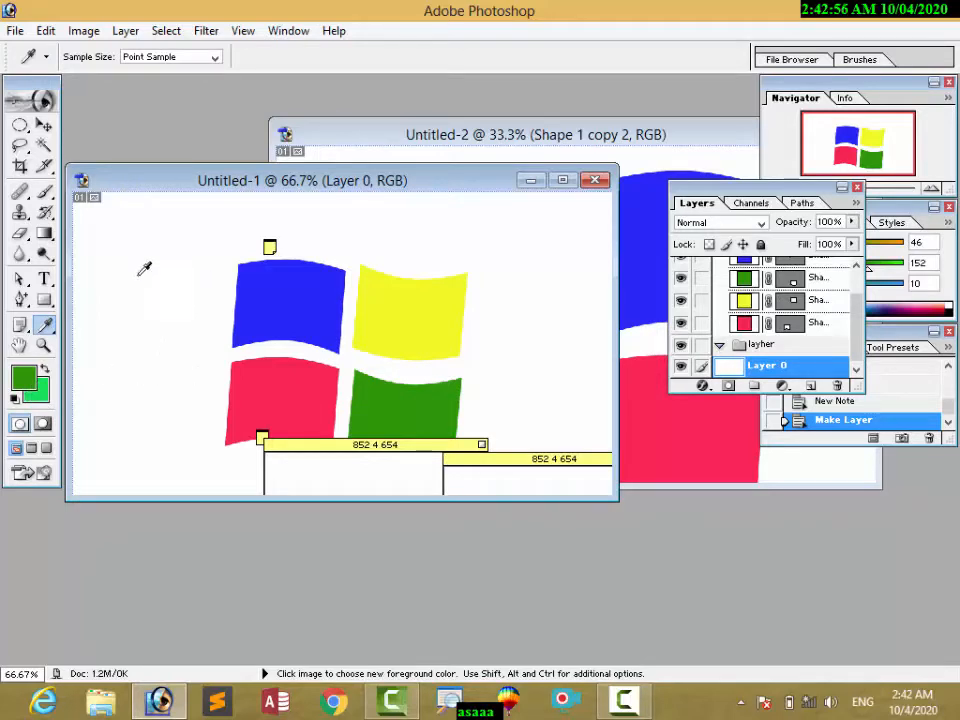
pyautogui.moveTo(45, 236); pyautogui.dragTo(90, 251)
pyautogui.click(109, 243)
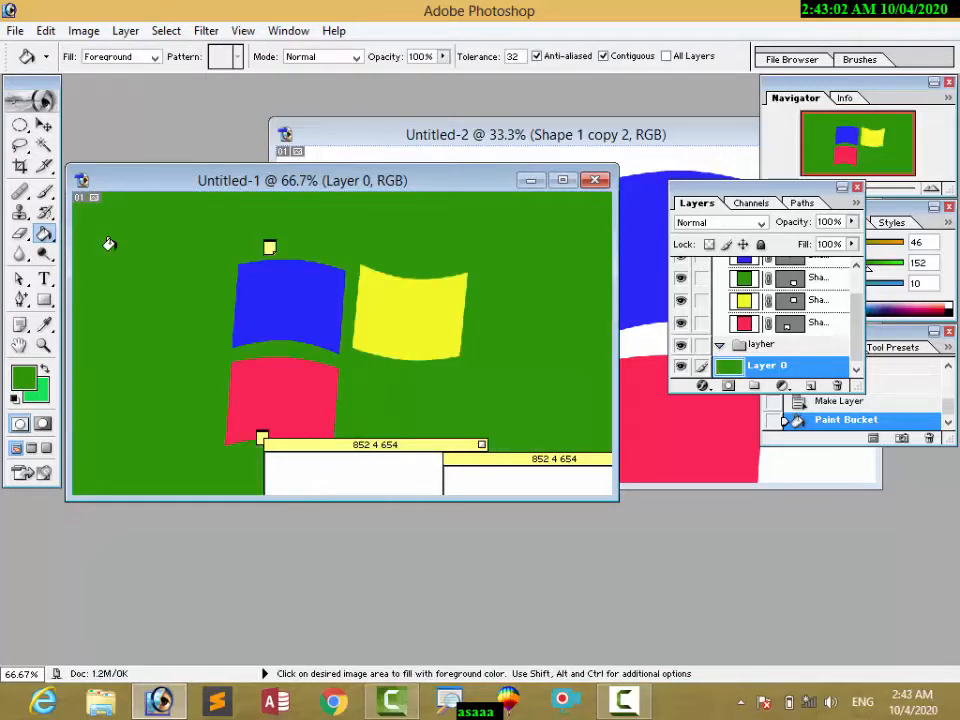
# Step: Open Graphic1.JPG and fill both of its red shapes with the green foreground color
pyautogui.doubleClick(218, 128)
pyautogui.doubleClick(448, 165)
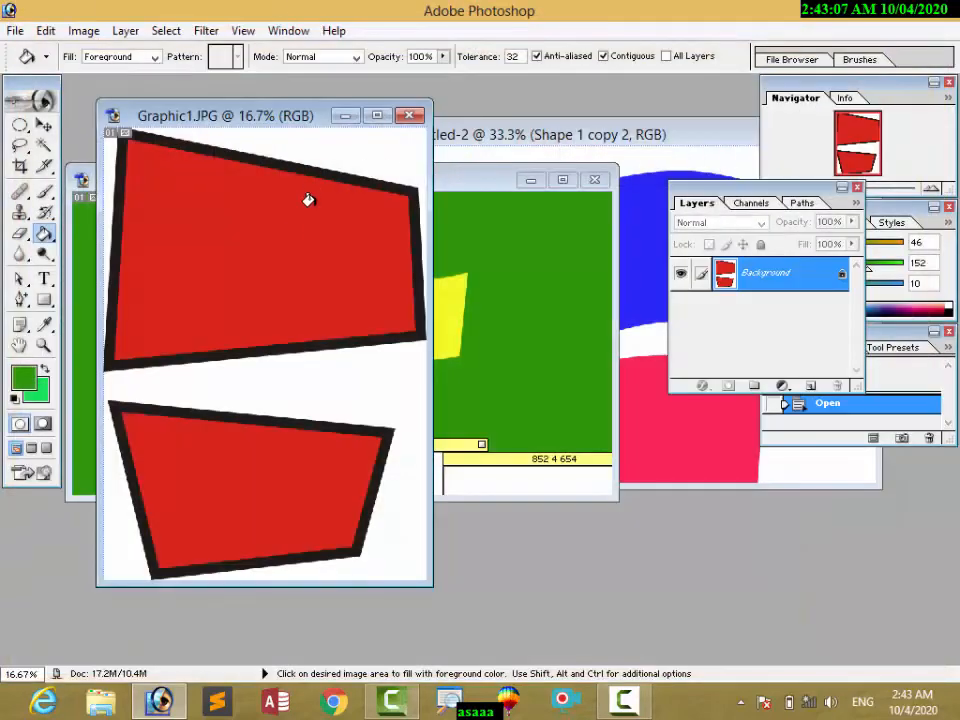
pyautogui.click(297, 222)
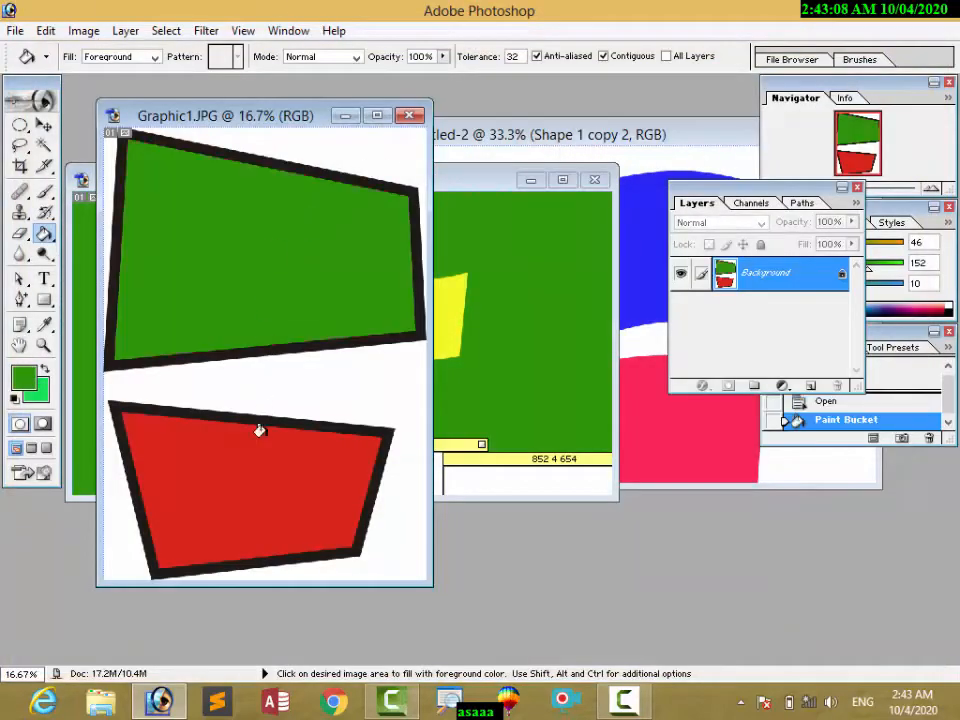
pyautogui.click(258, 448)
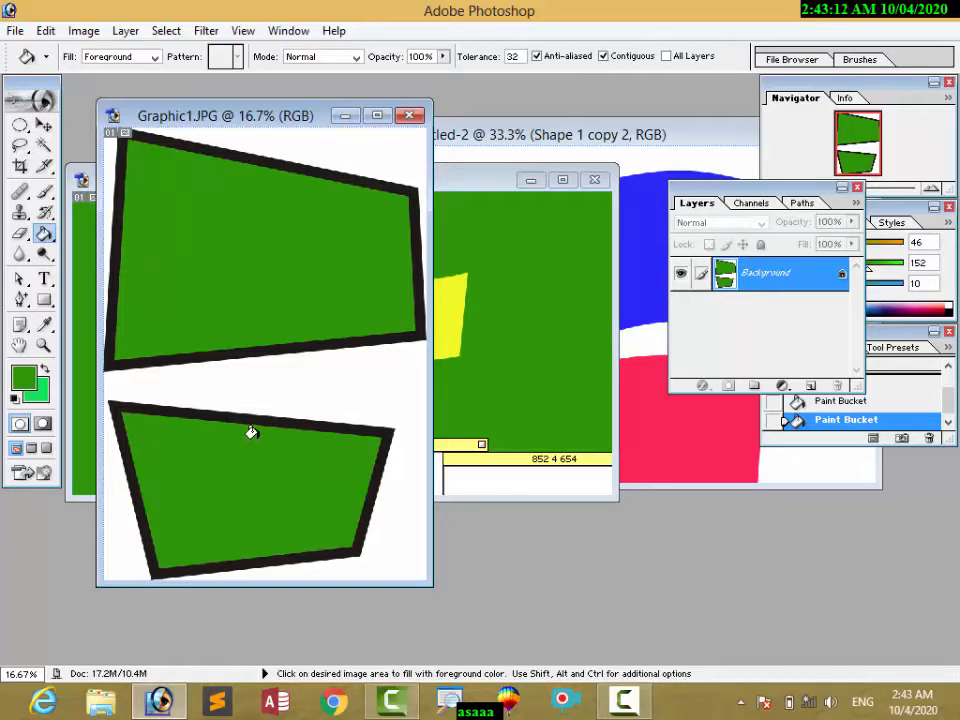
# Step: Sample the shapes' dark outline as the foreground color and close Graphic1.JPG without saving
pyautogui.click(45, 326)
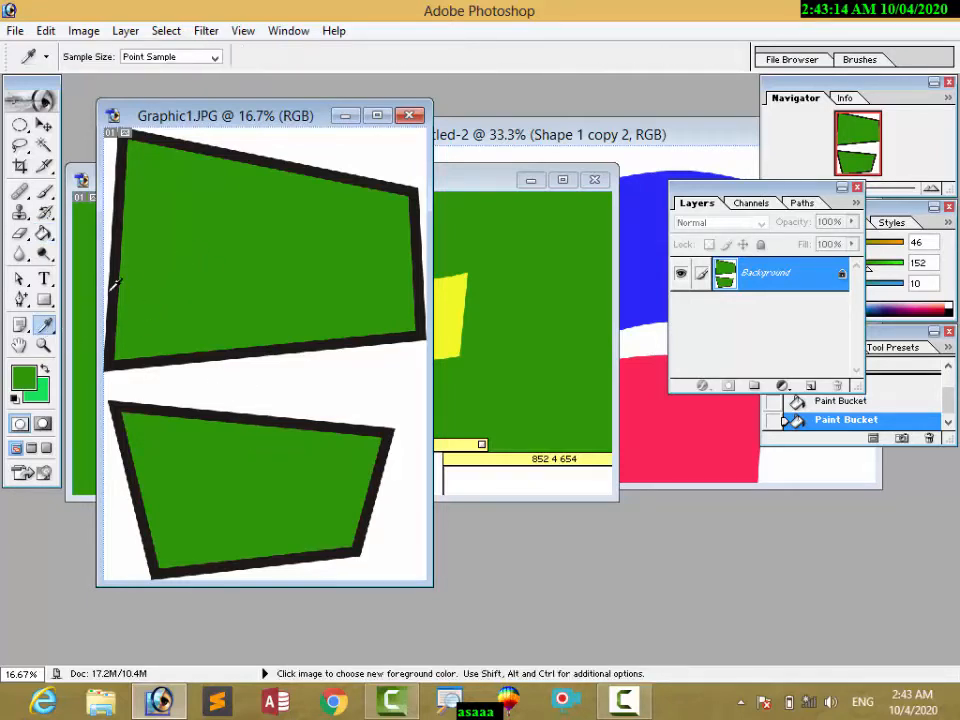
pyautogui.click(117, 282)
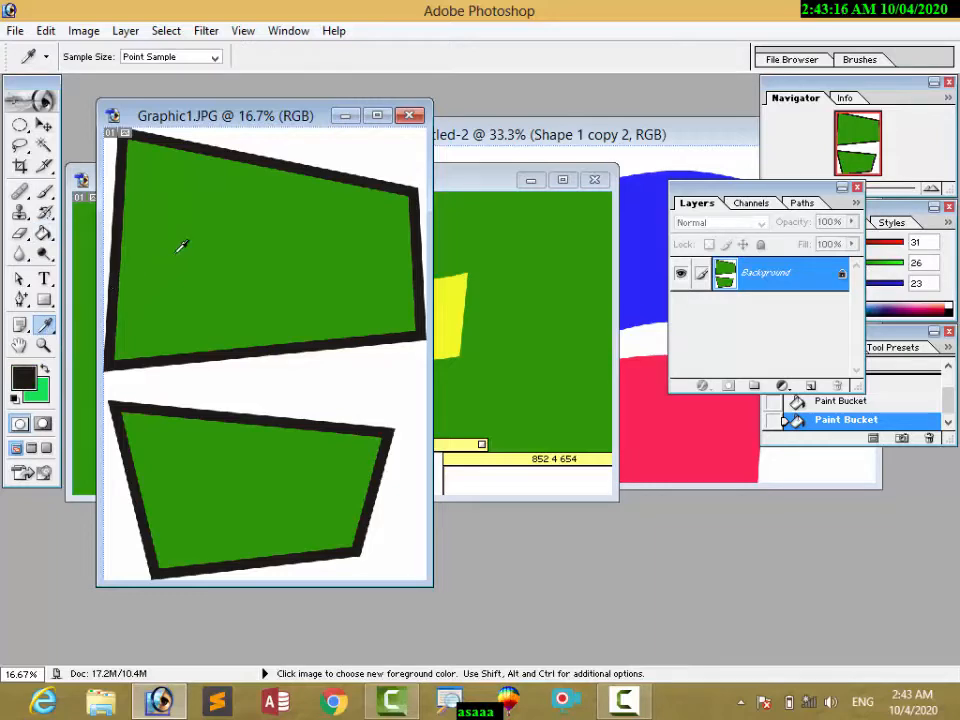
pyautogui.click(409, 116)
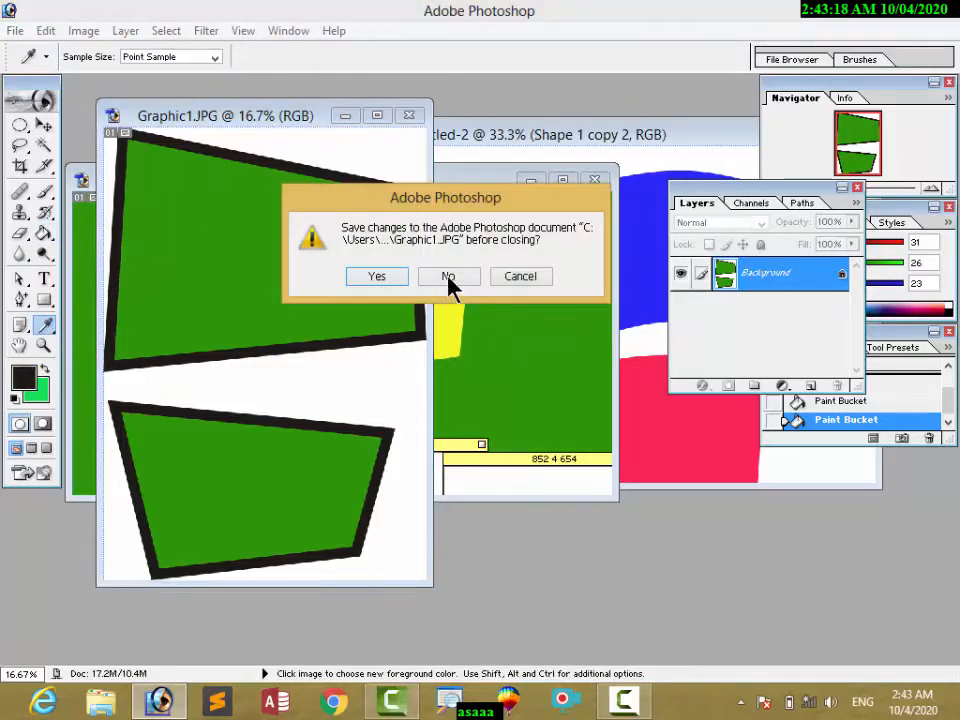
pyautogui.click(446, 276)
# Step: Show the Info palette over the logo document and place color samplers on the blue, red and yellow panes
pyautogui.moveTo(46, 333); pyautogui.dragTo(101, 347)
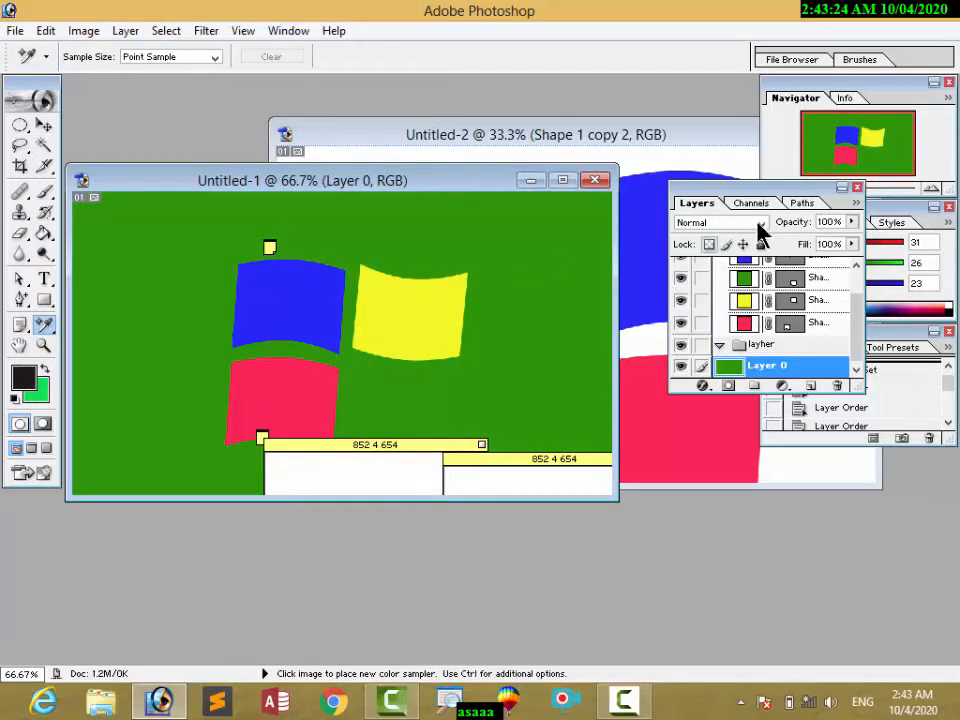
pyautogui.moveTo(681, 110); pyautogui.dragTo(463, 170)
pyautogui.click(411, 162)
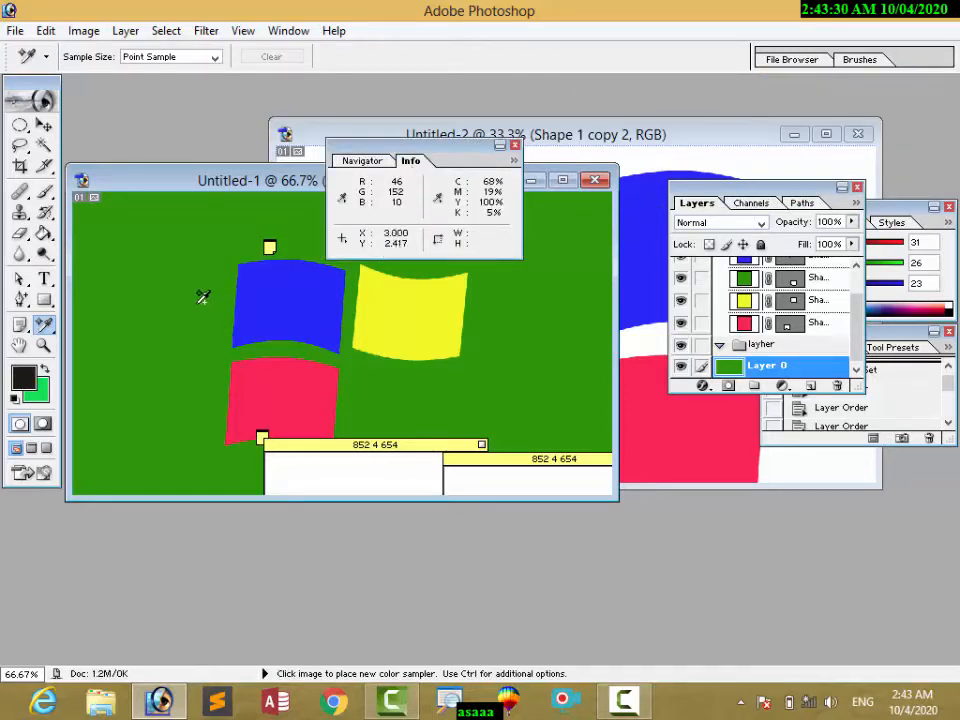
pyautogui.click(256, 314)
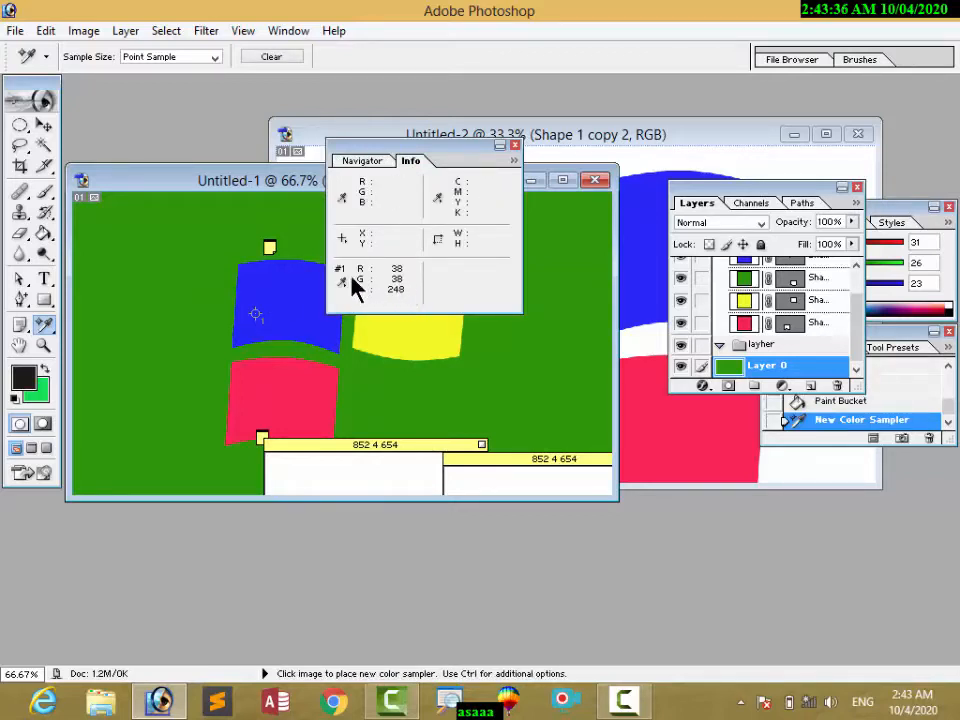
pyautogui.click(266, 382)
pyautogui.click(445, 335)
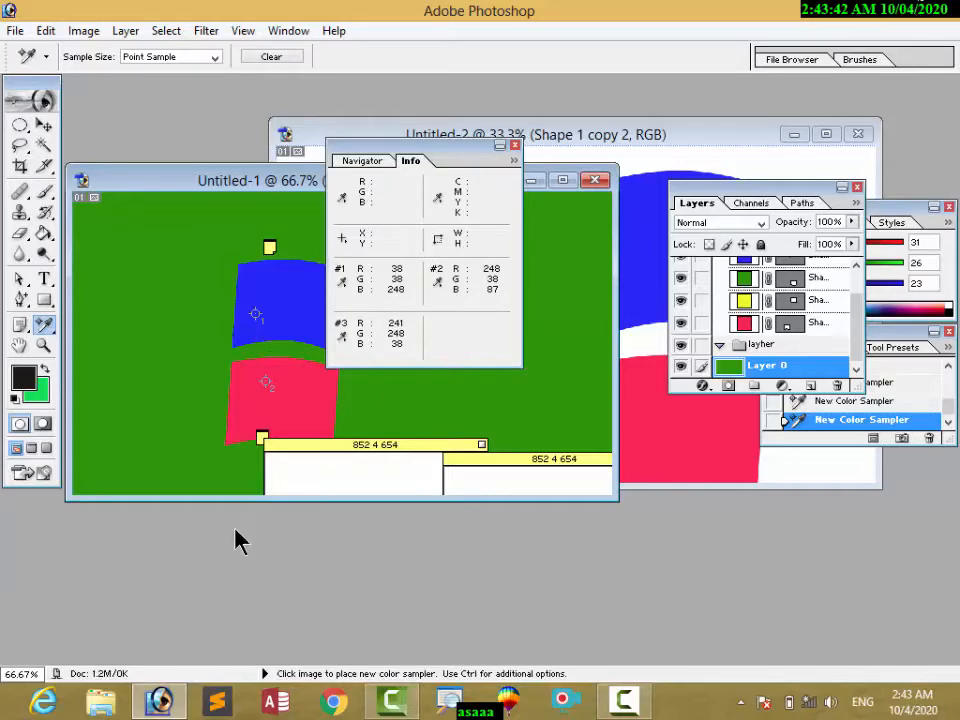
# Step: Switch to Sublime Text and delete the whole body tag line from jam.html
pyautogui.click(217, 700)
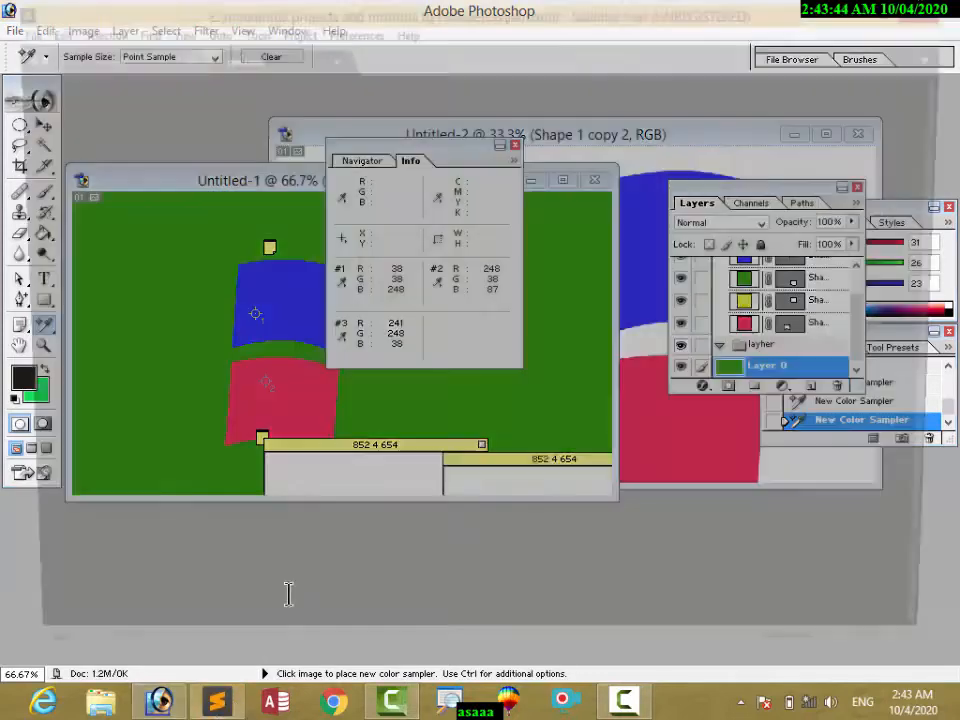
pyautogui.moveTo(343, 94); pyautogui.dragTo(62, 84)
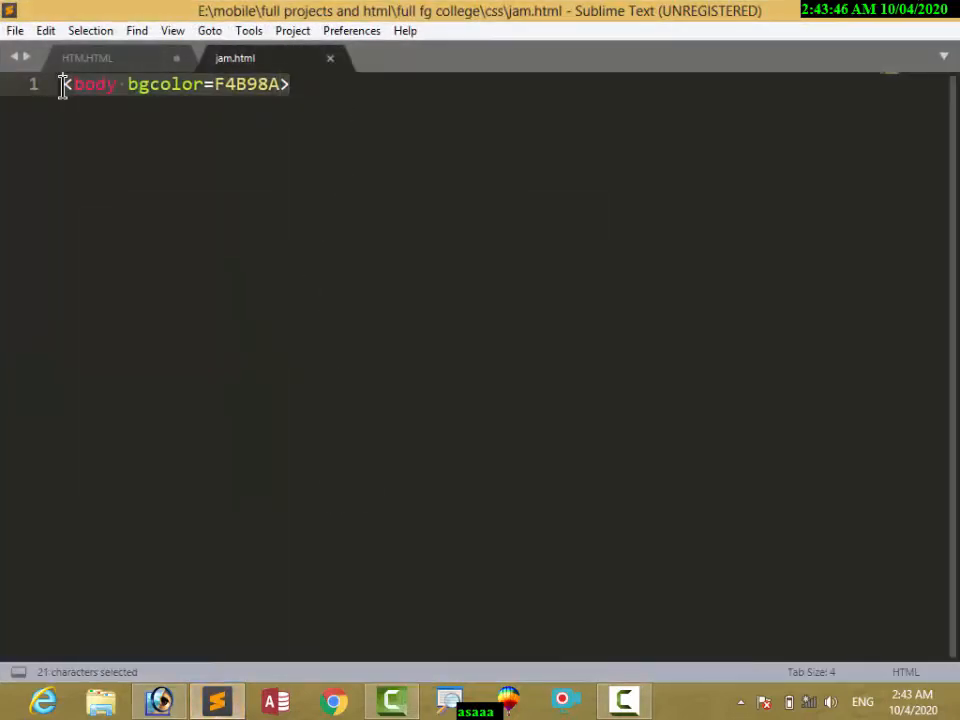
pyautogui.press('BackSpace')
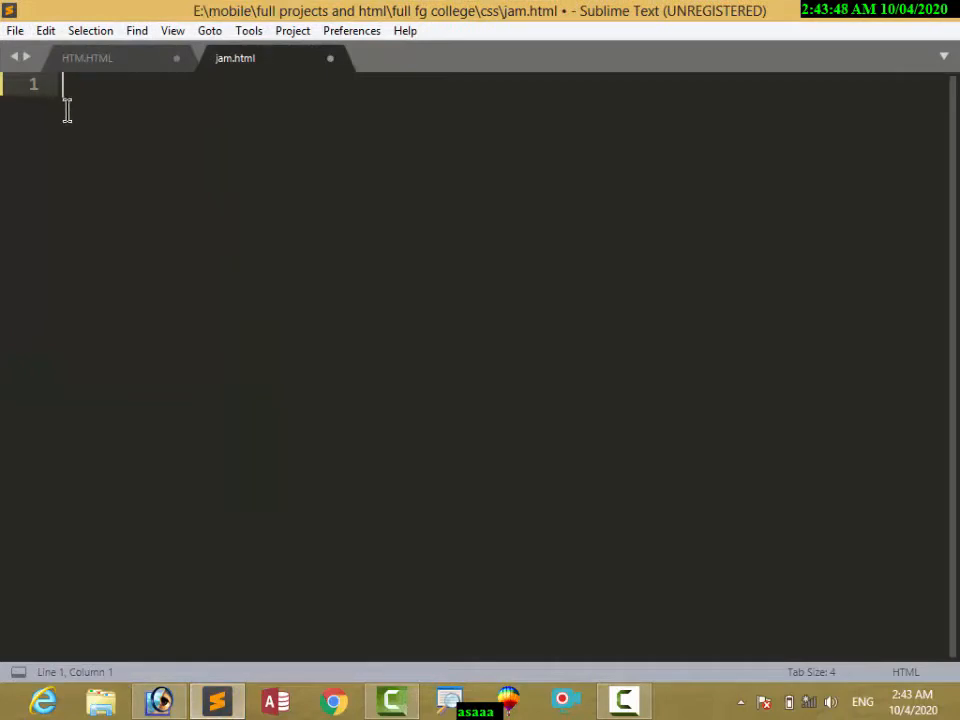
# Step: Create a new file and begin its first line with "<body bgcolor="
pyautogui.hotkey('ctrl', 'n')
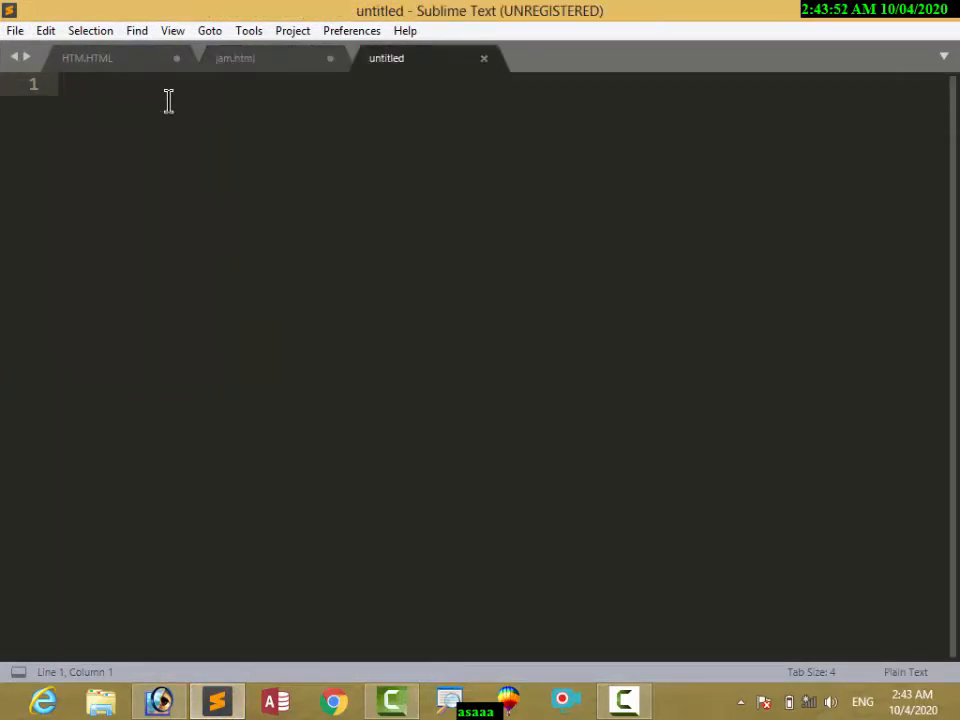
pyautogui.write('<bodt')
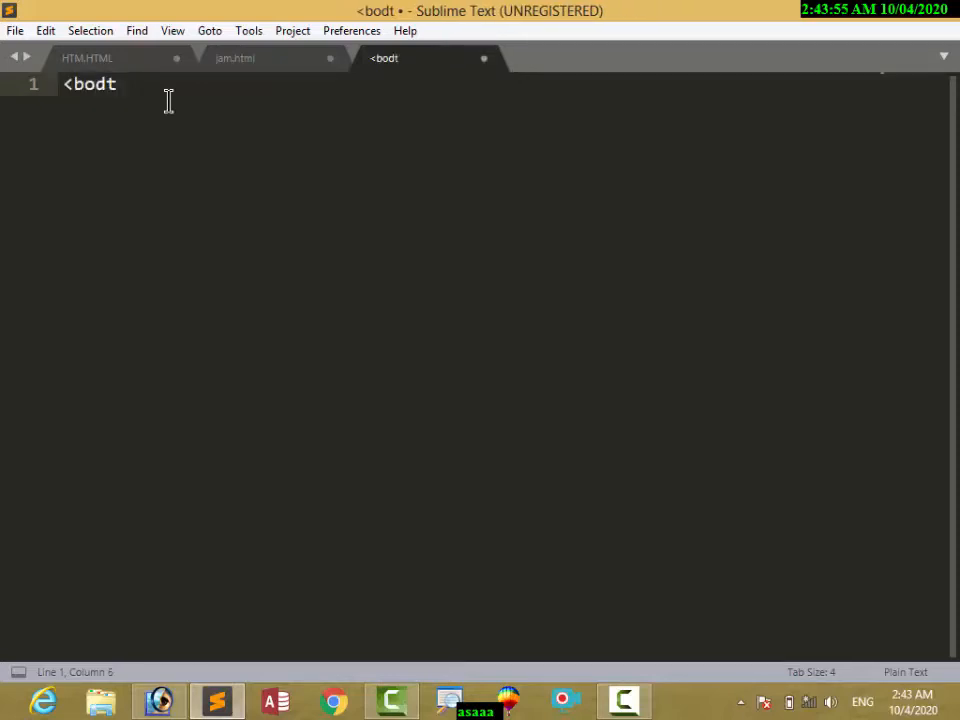
pyautogui.press('BackSpace')
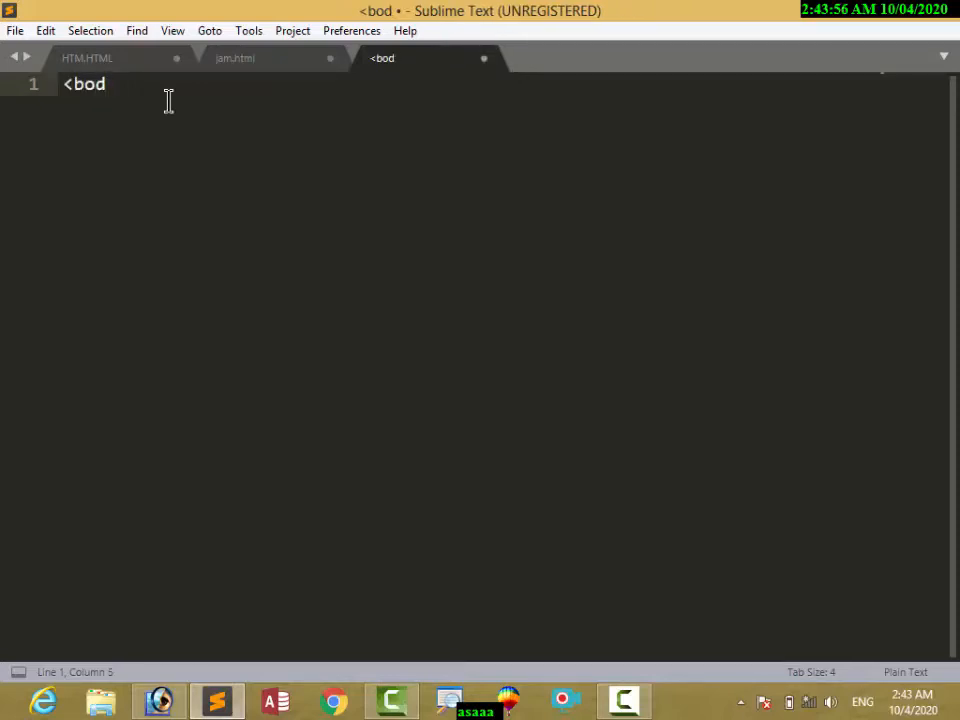
pyautogui.write('u=y')
pyautogui.press('BackSpace')
pyautogui.press('BackSpace')
pyautogui.press('BackSpace')
pyautogui.press('BackSpace')
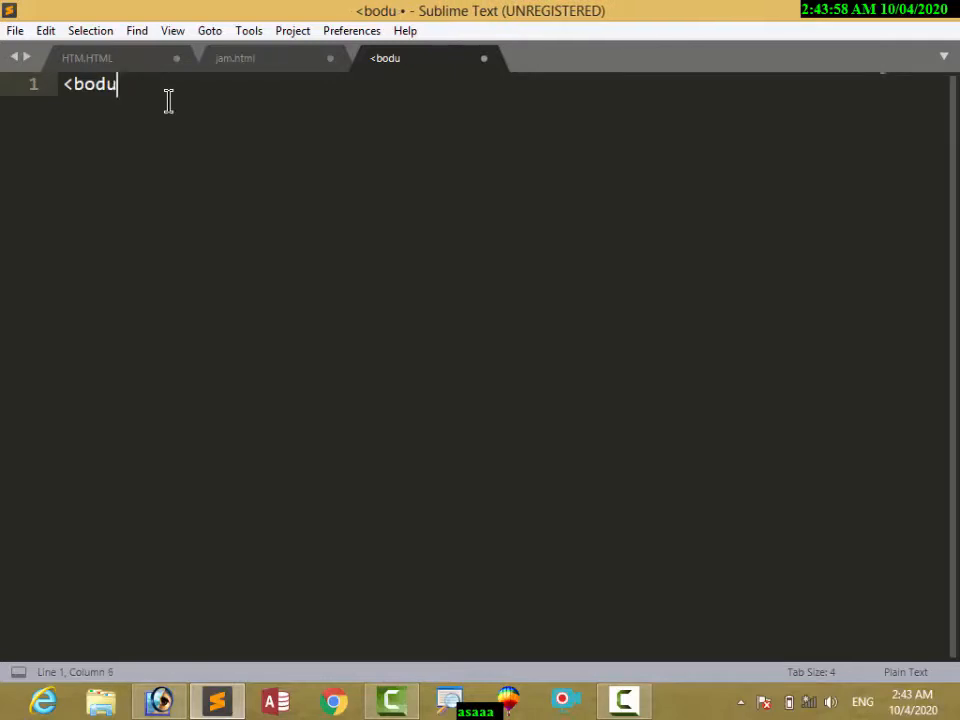
pyautogui.write('y b')
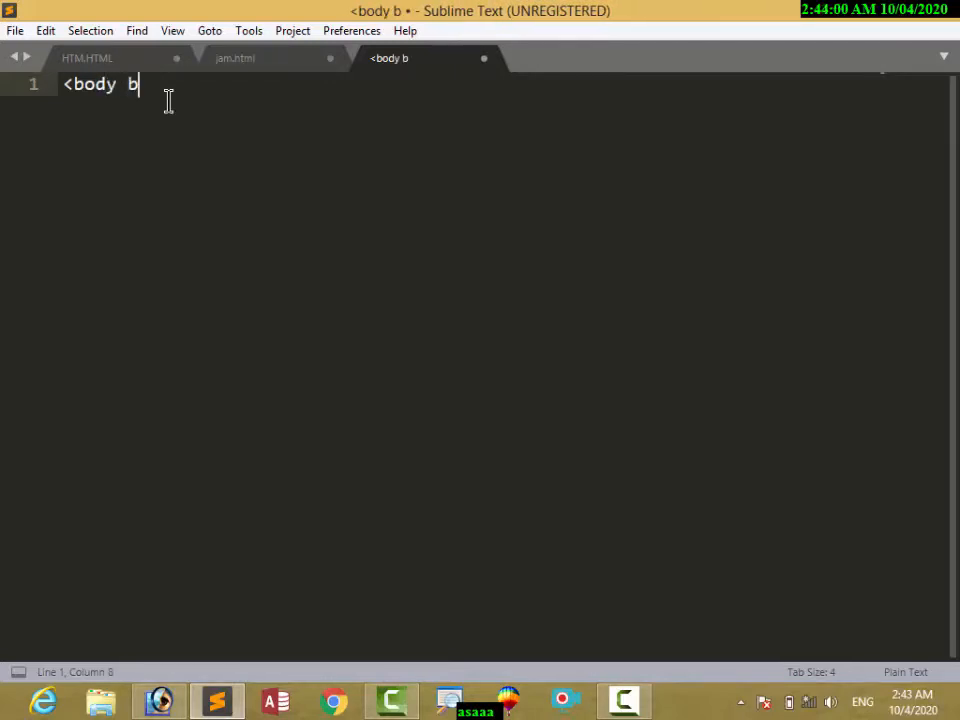
pyautogui.write('g')
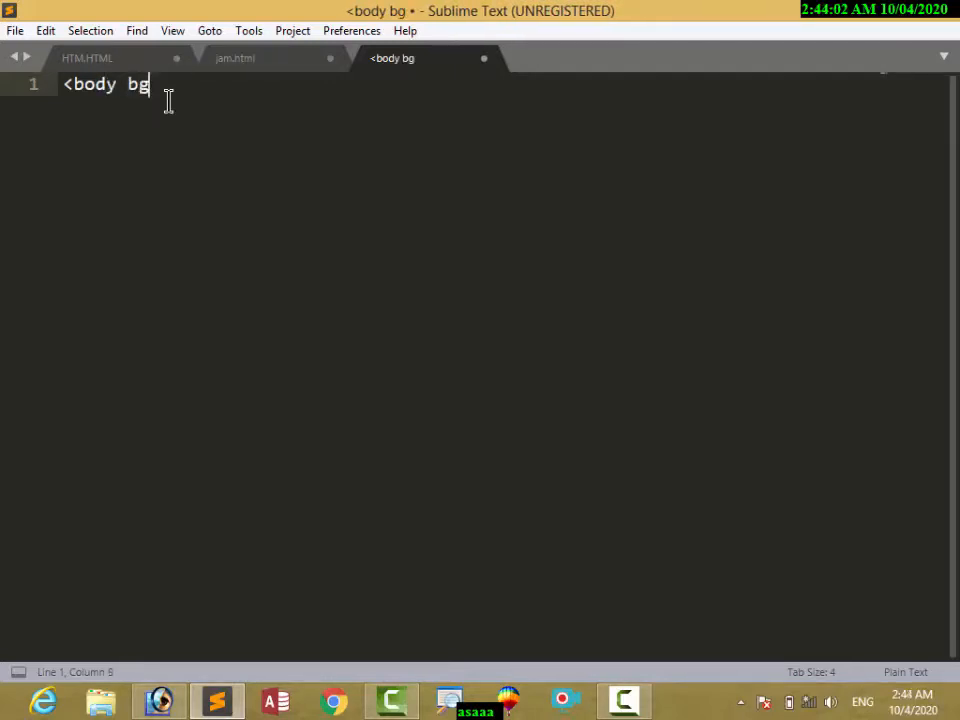
pyautogui.write('colro')
pyautogui.press('BackSpace')
pyautogui.press('BackSpace')
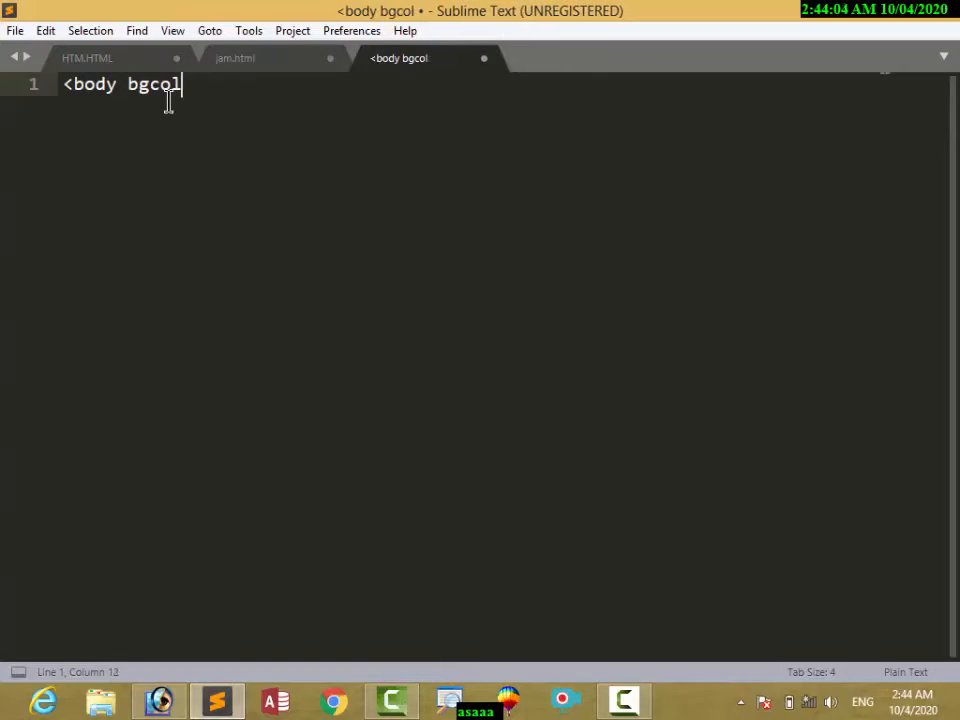
pyautogui.write('or')
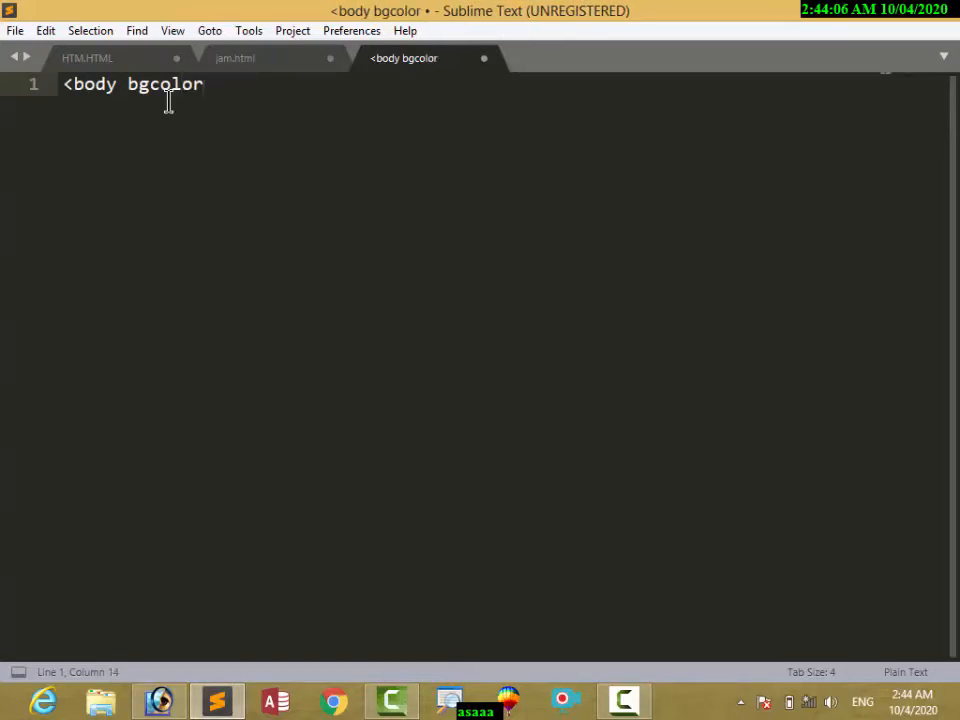
pyautogui.write('=')
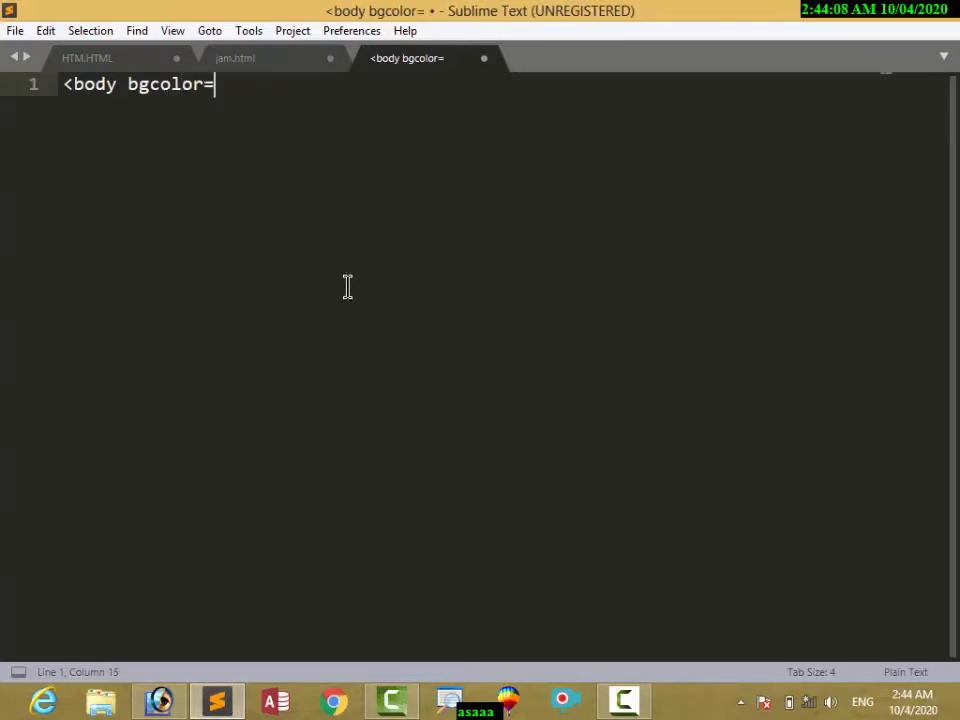
# Step: Switch to Photoshop and choose the light yellow DDED5A in the background color's Color Picker
pyautogui.click(165, 701)
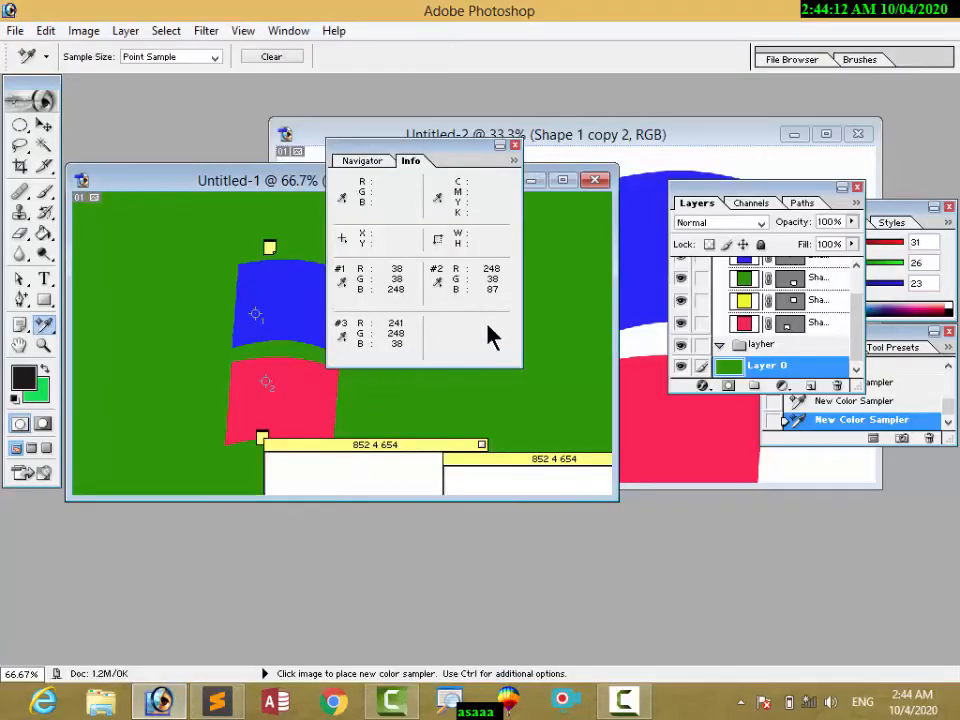
pyautogui.click(42, 392)
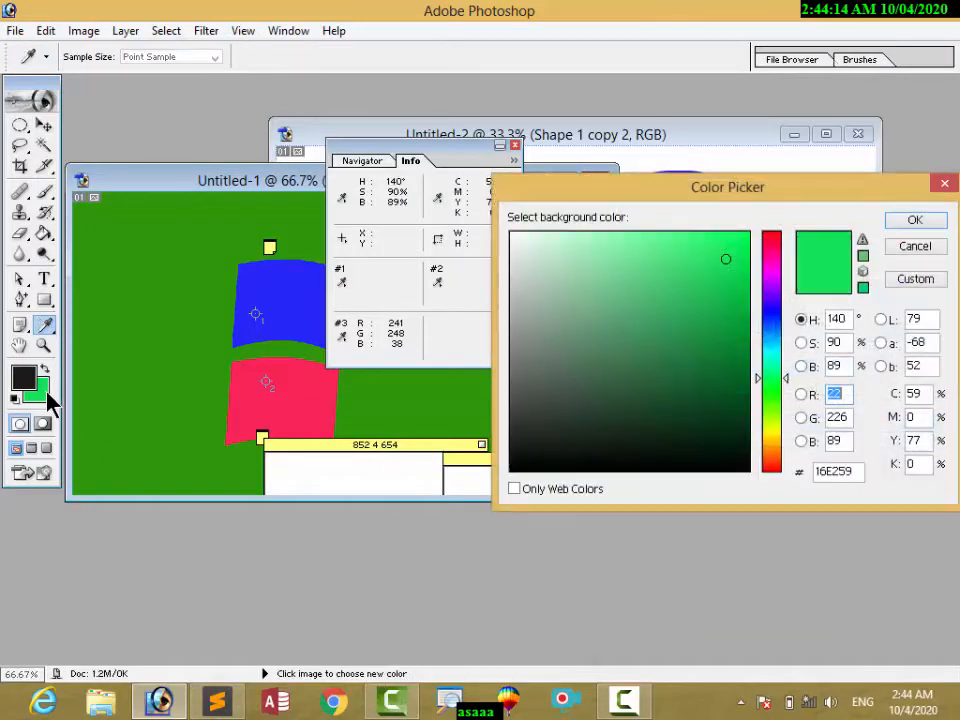
pyautogui.click(716, 284)
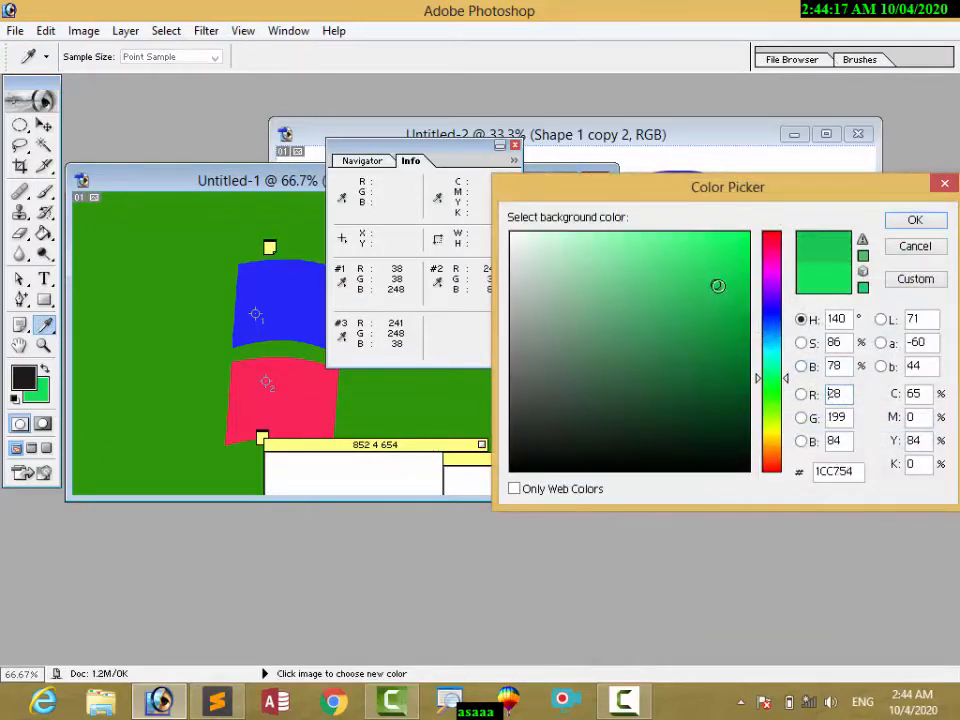
pyautogui.click(716, 365)
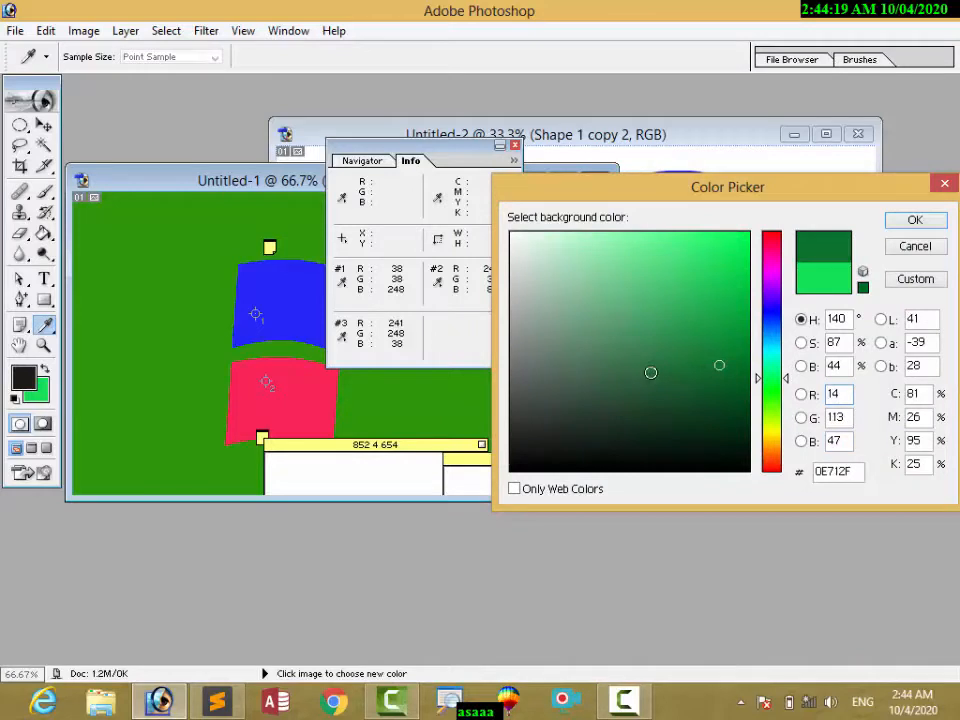
pyautogui.click(771, 428)
pyautogui.click(657, 332)
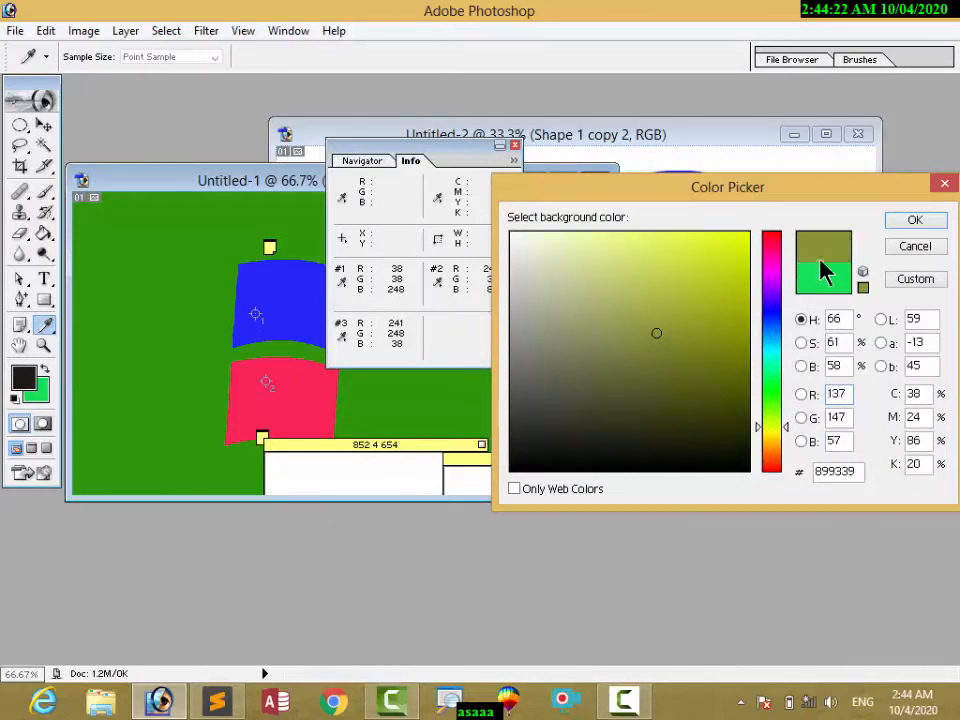
pyautogui.click(662, 247)
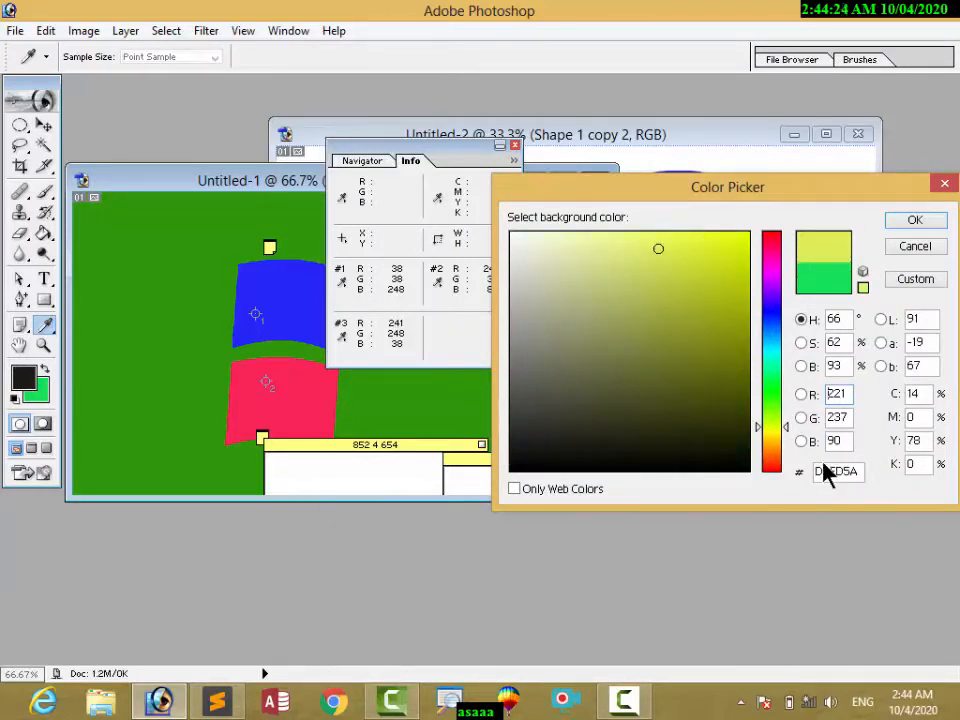
# Step: Copy the hex code DDED5A from the Color Picker, paste it after "bgcolor=" in Sublime Text and close the tag with ">"
pyautogui.doubleClick(855, 472)
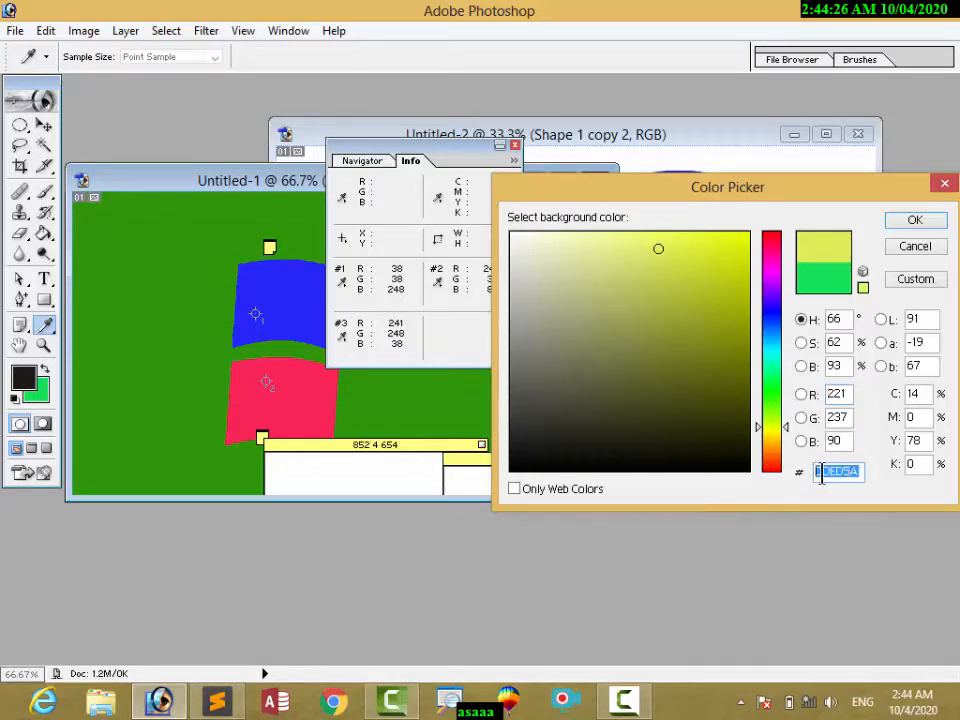
pyautogui.rightClick(821, 474)
pyautogui.click(758, 275)
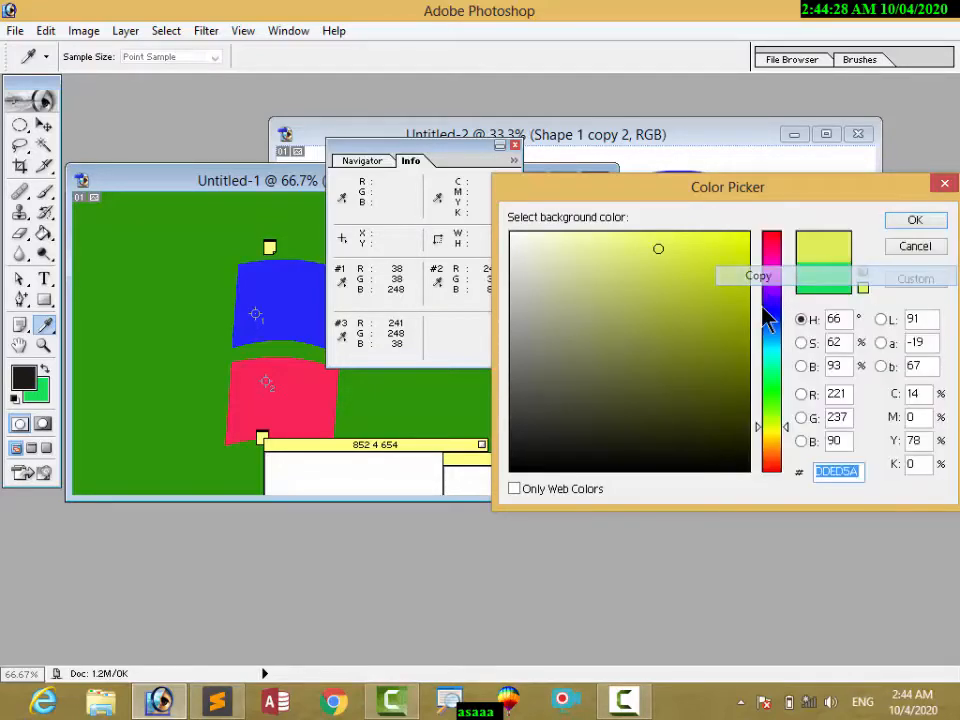
pyautogui.click(218, 703)
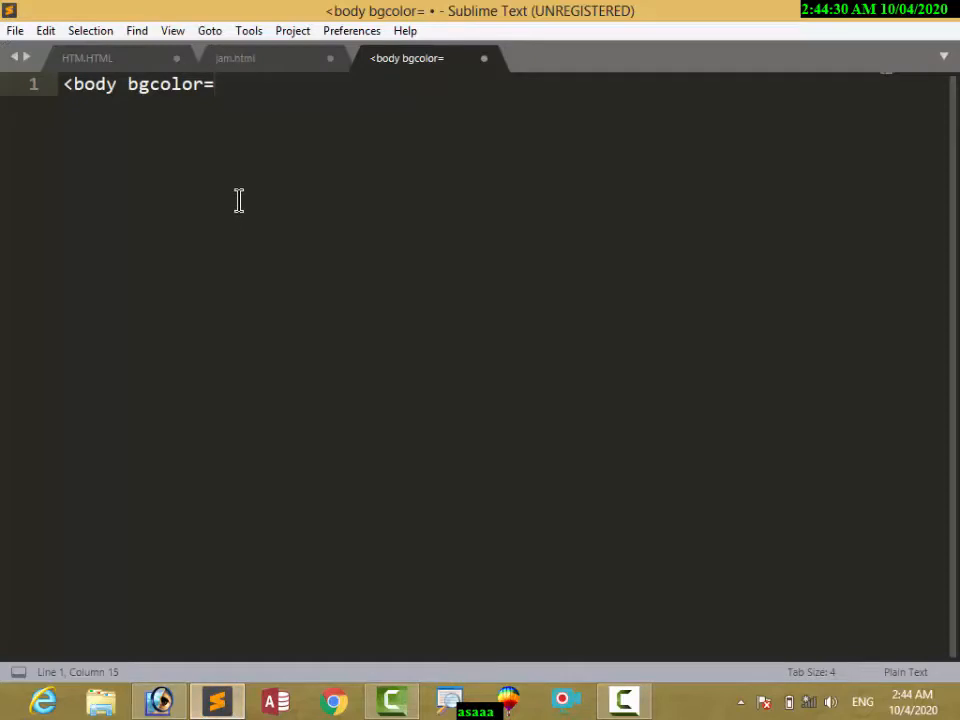
pyautogui.hotkey('ctrl', 'v')
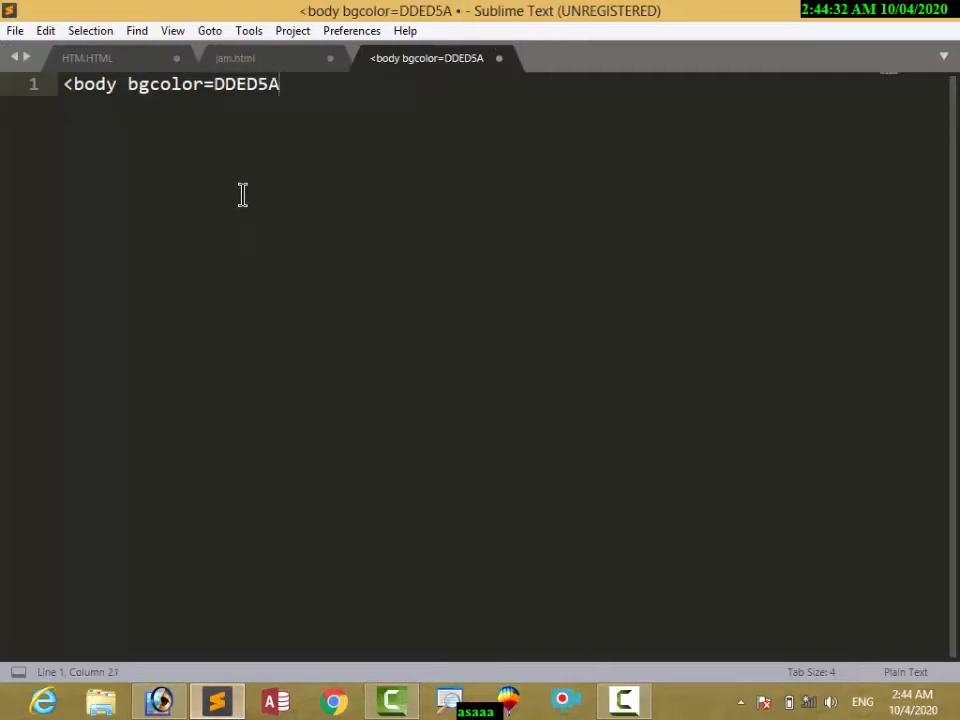
pyautogui.write('>')
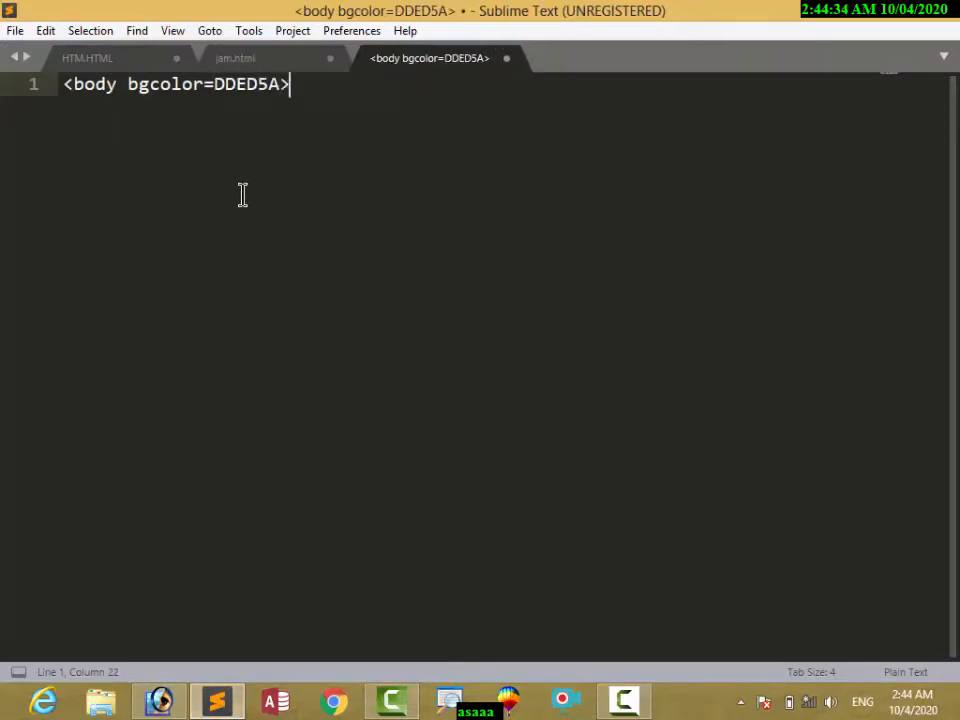
# Step: Save the new file as html3.hmtl in the css folder
pyautogui.hotkey('ctrl', 's')
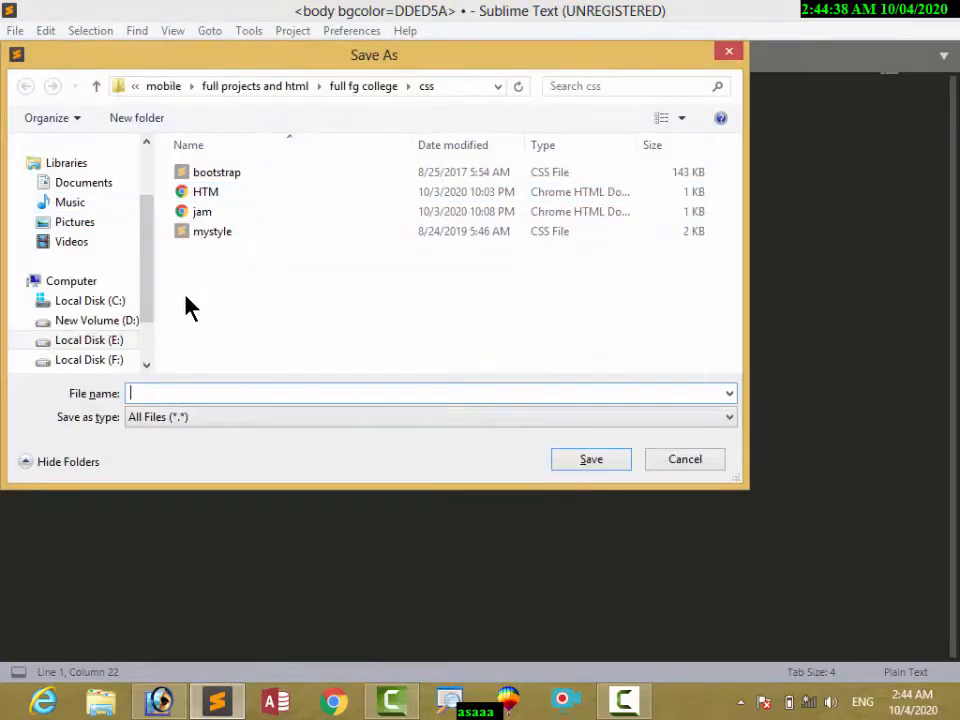
pyautogui.write('html3')
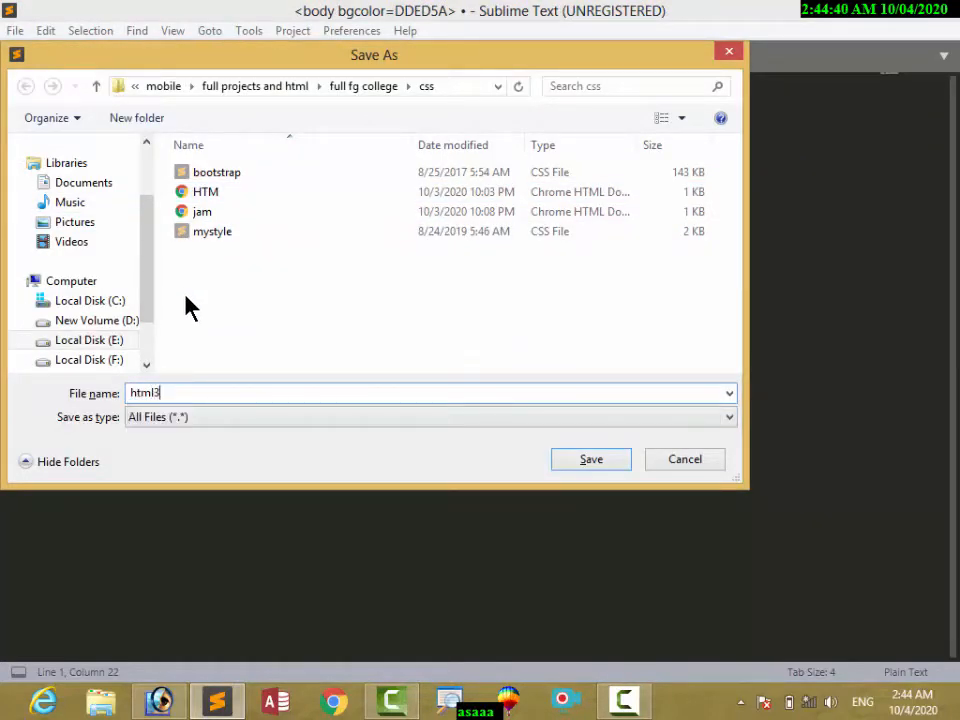
pyautogui.write('.hmtl')
pyautogui.click(606, 464)
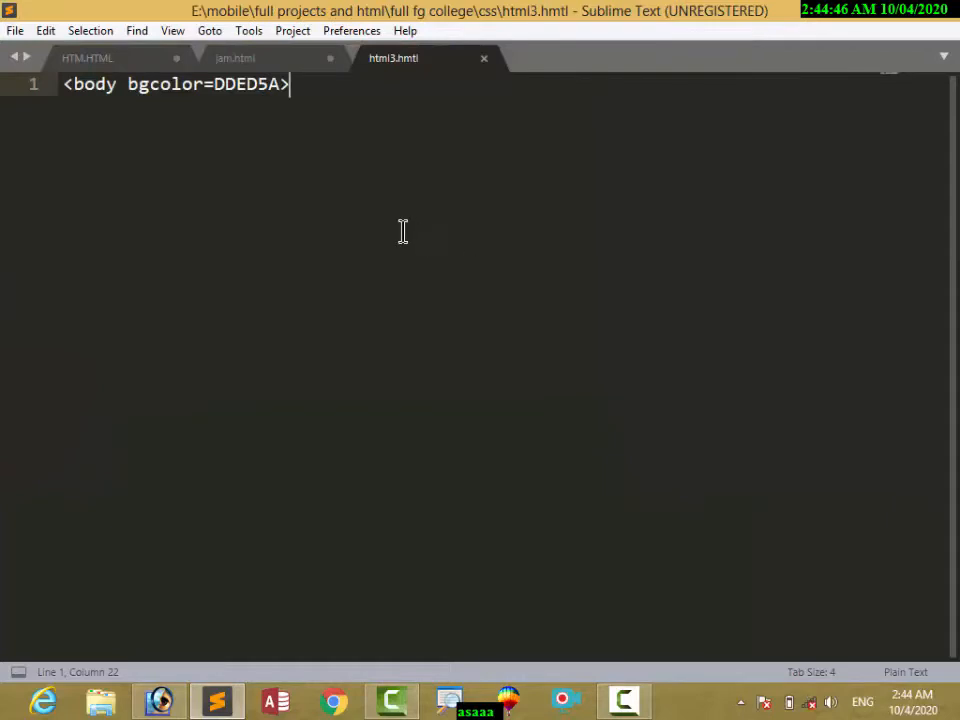
# Step: Check the saved html3.hmtl file in its containing folder and close the folder window
pyautogui.rightClick(354, 167)
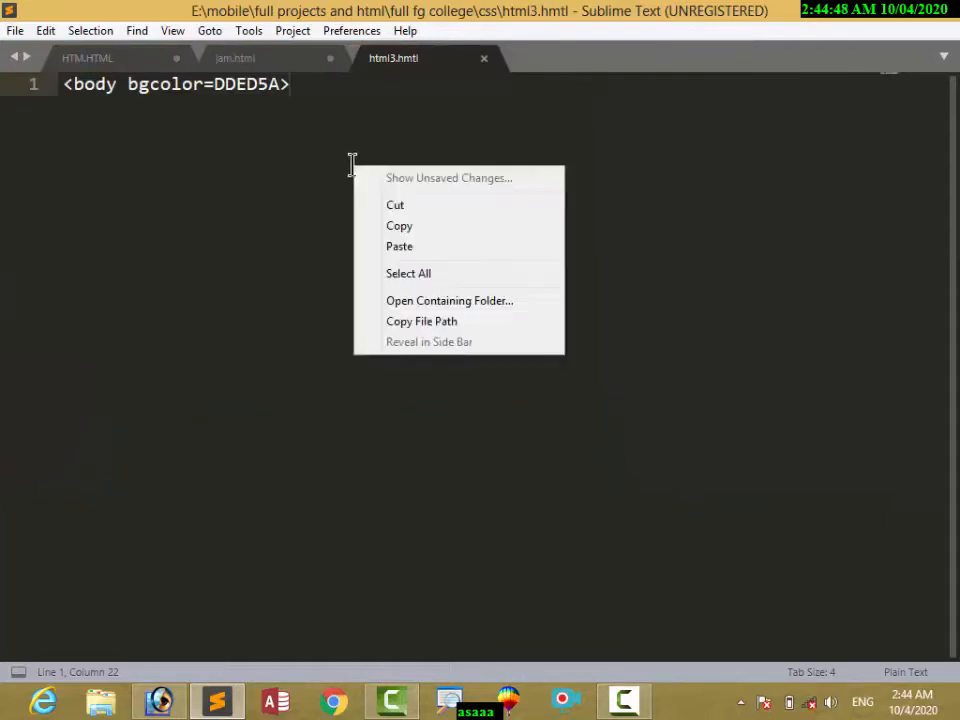
pyautogui.click(413, 301)
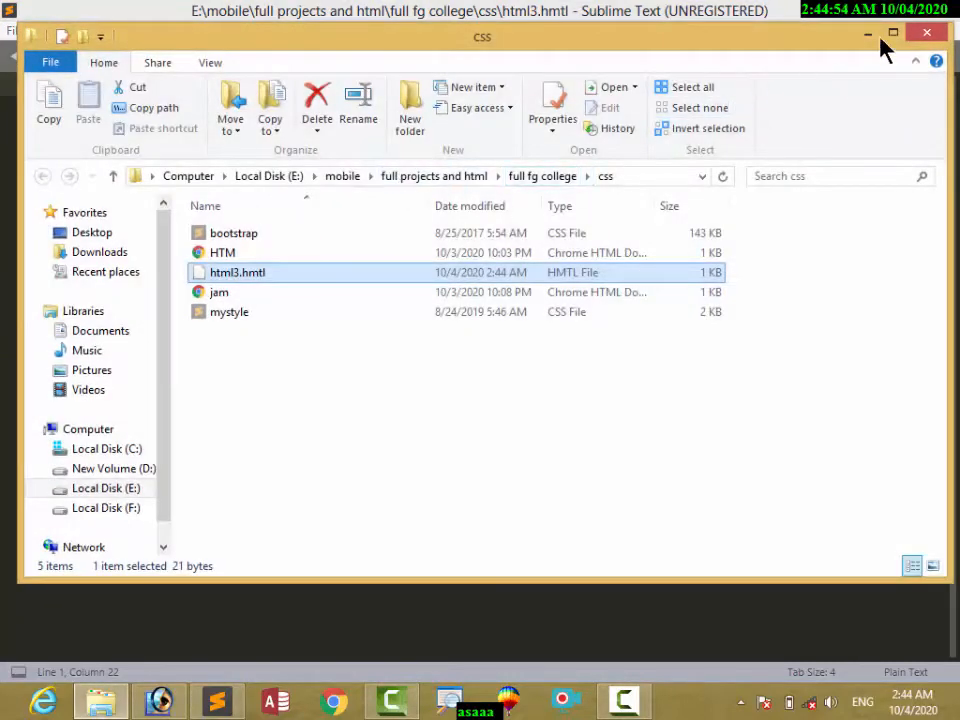
pyautogui.click(922, 35)
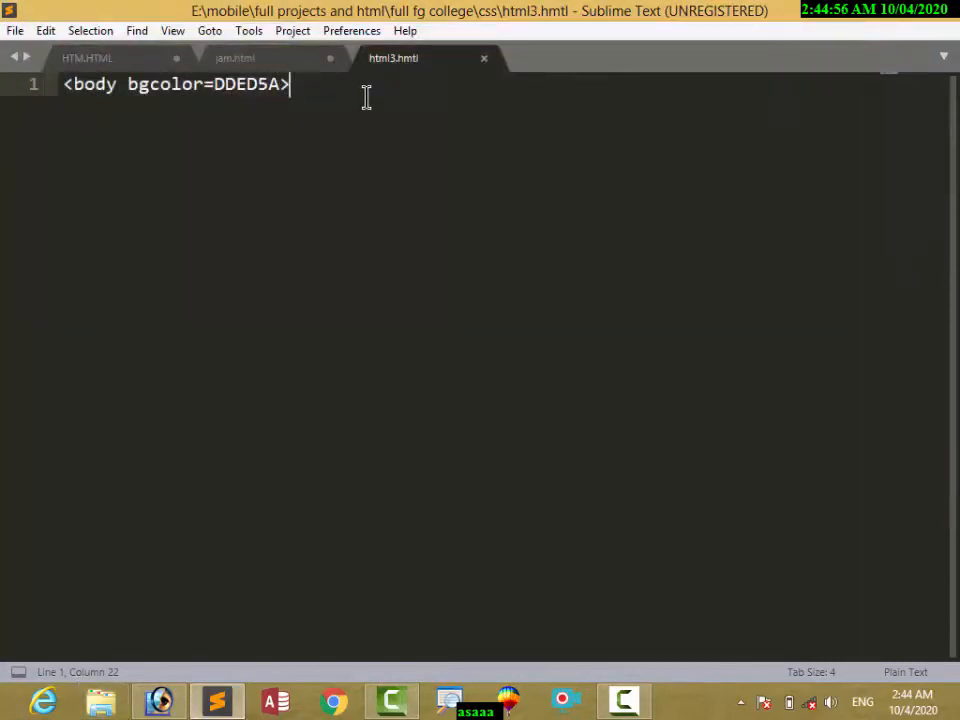
# Step: Save the current file again and save all the other open files
pyautogui.hotkey('ctrl', 's')
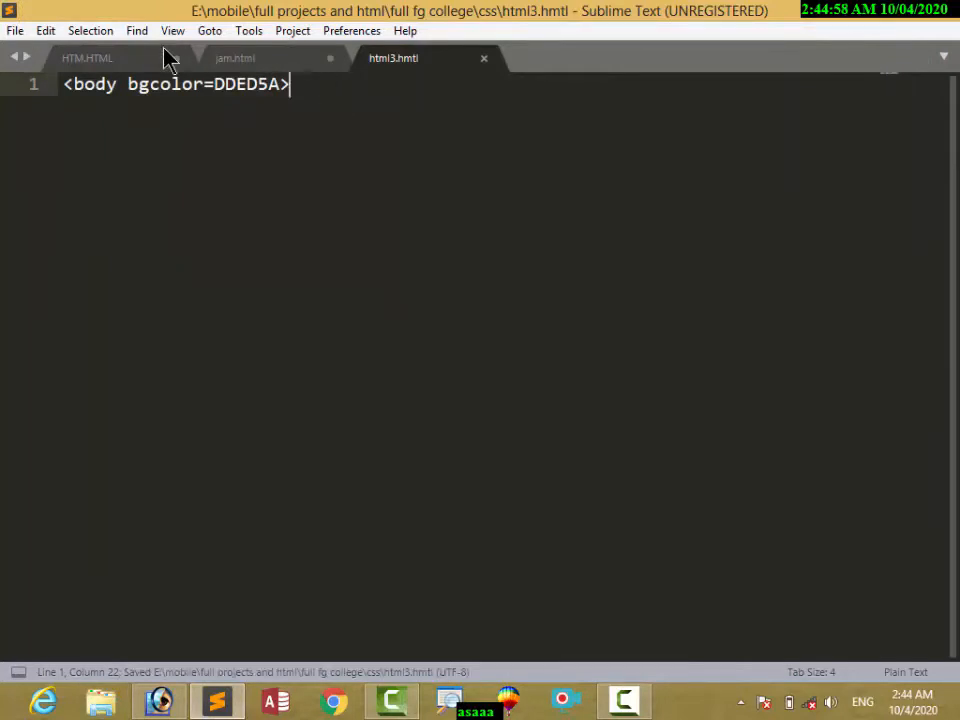
pyautogui.click(12, 30)
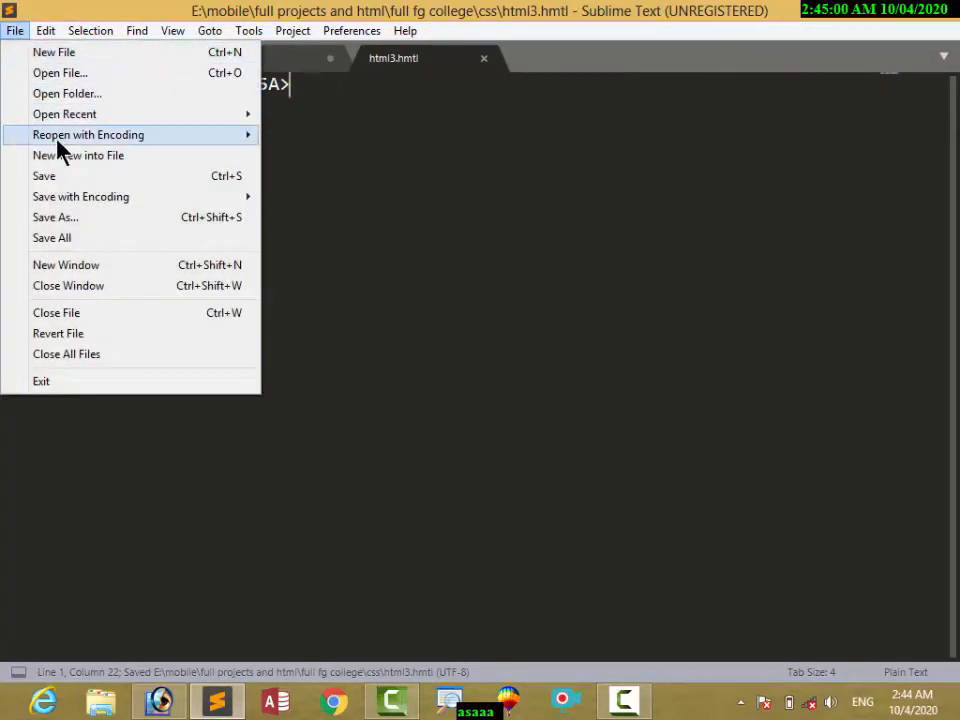
pyautogui.click(57, 238)
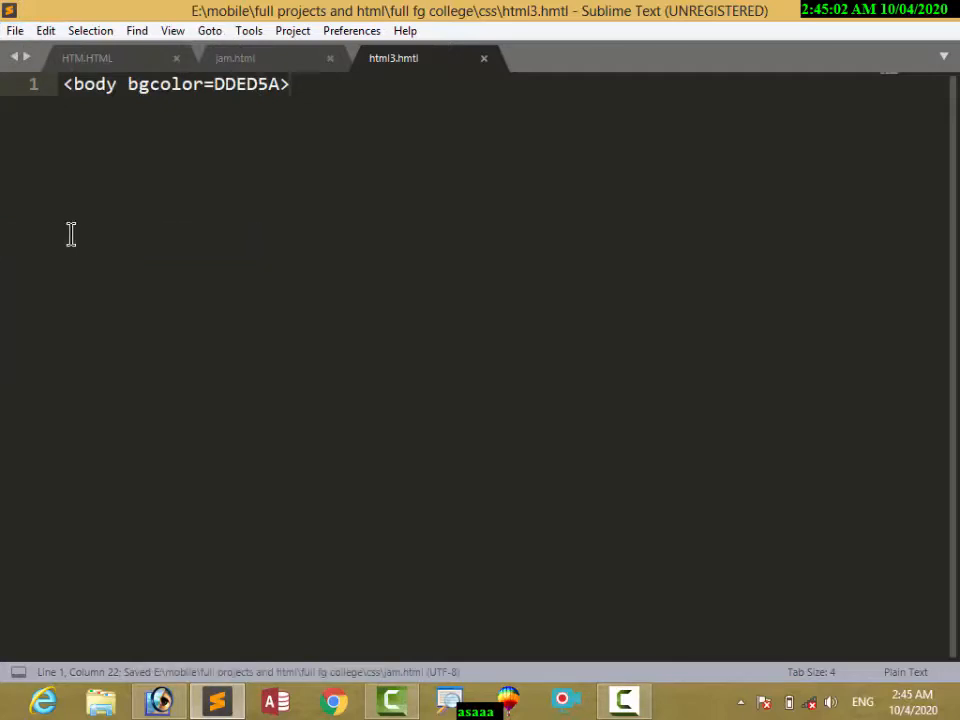
# Step: Save the body tag file under the new name ddfg.html in the css folder
pyautogui.click(22, 32)
pyautogui.click(70, 217)
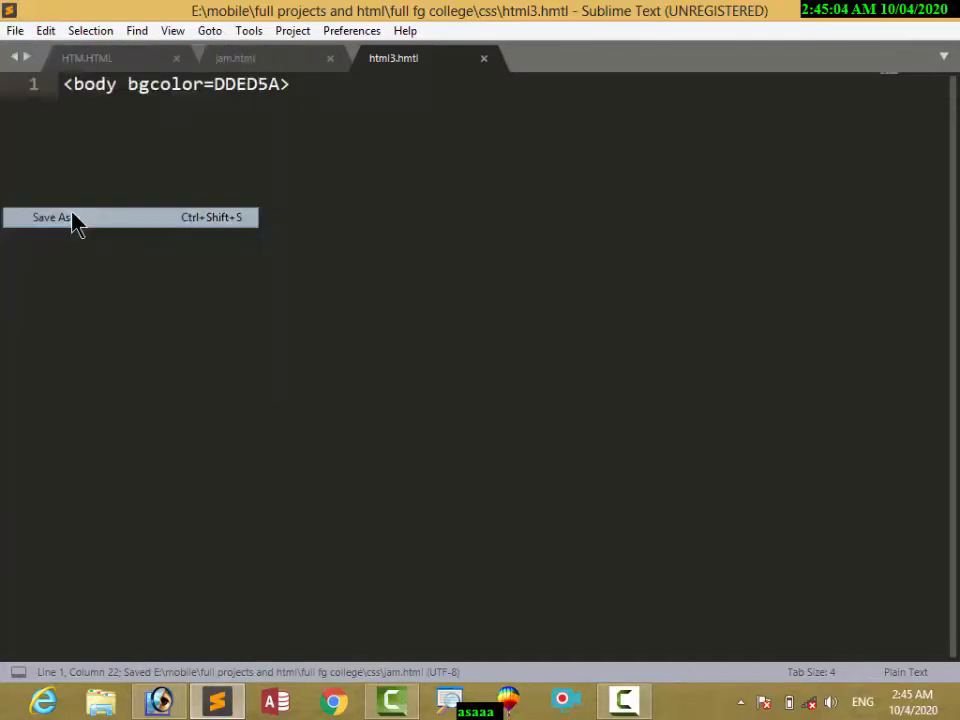
pyautogui.write('ddfg.ht')
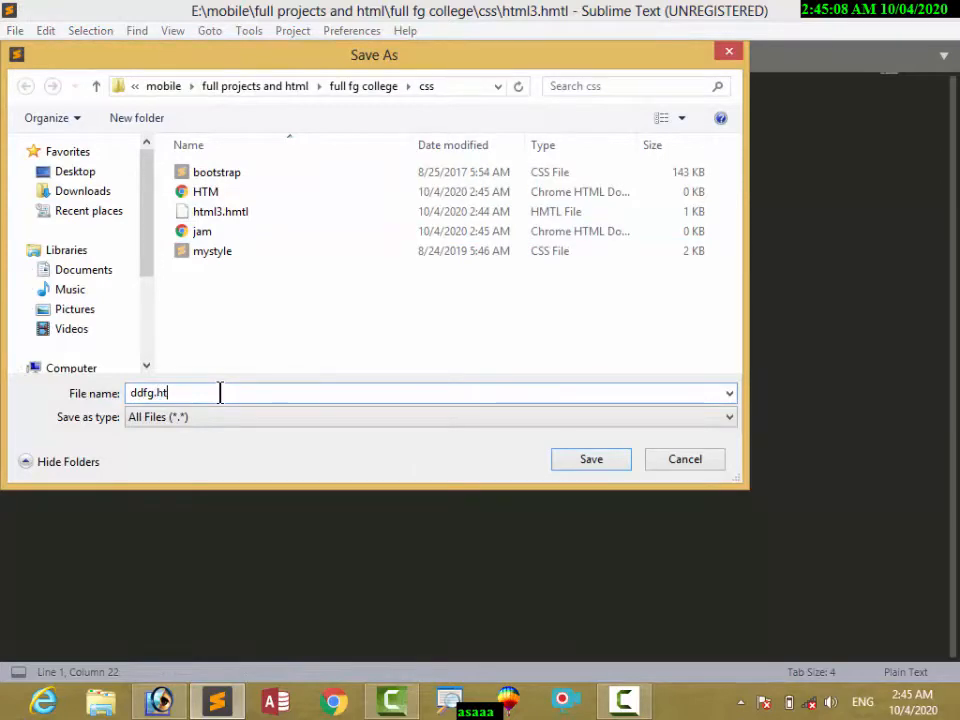
pyautogui.write('ml')
pyautogui.click(588, 462)
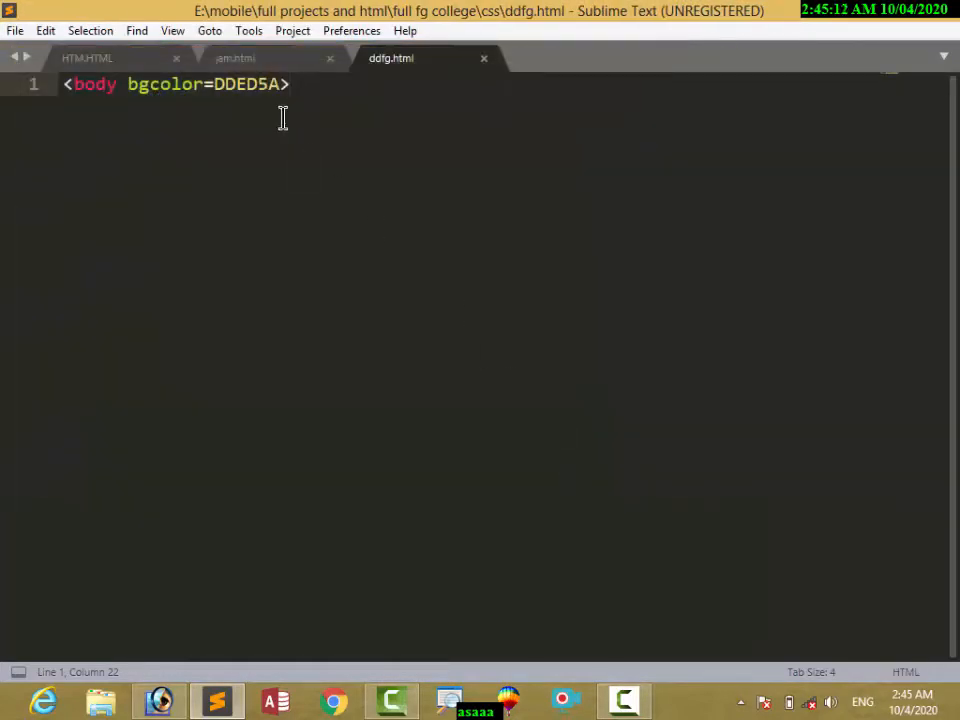
# Step: Open ddfg.html in the browser and restore the browser window down from its maximized size
pyautogui.rightClick(311, 135)
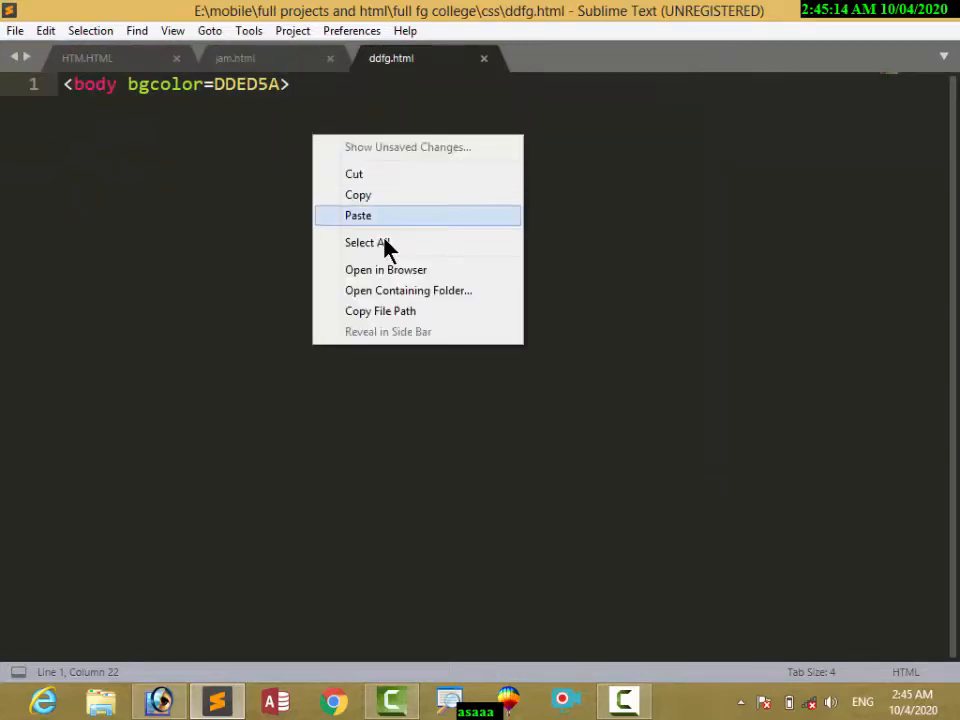
pyautogui.click(388, 270)
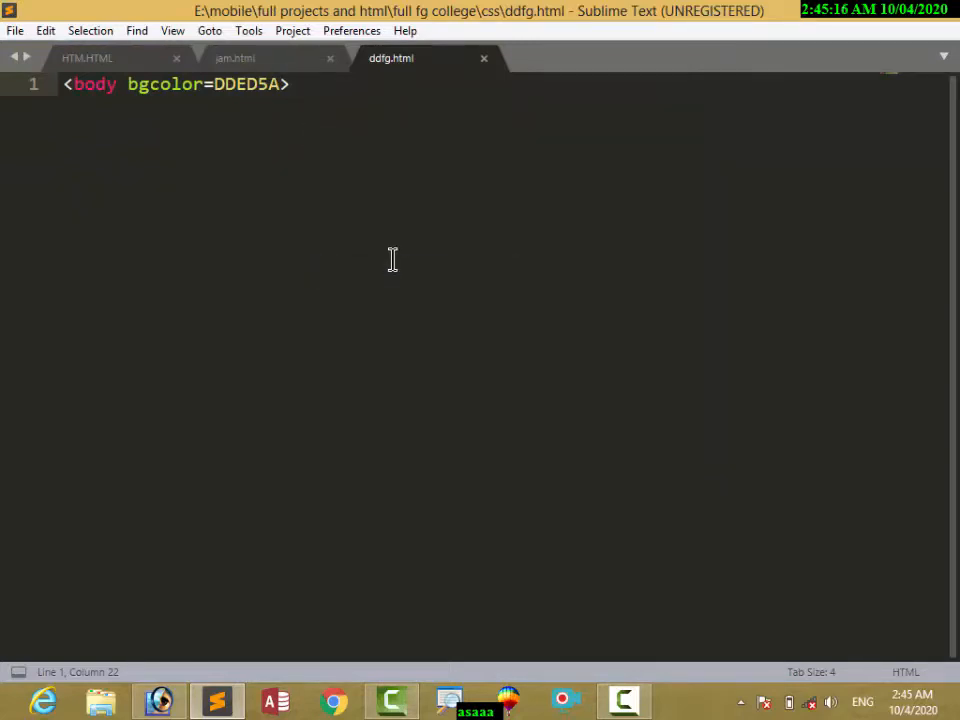
pyautogui.rightClick(287, 199)
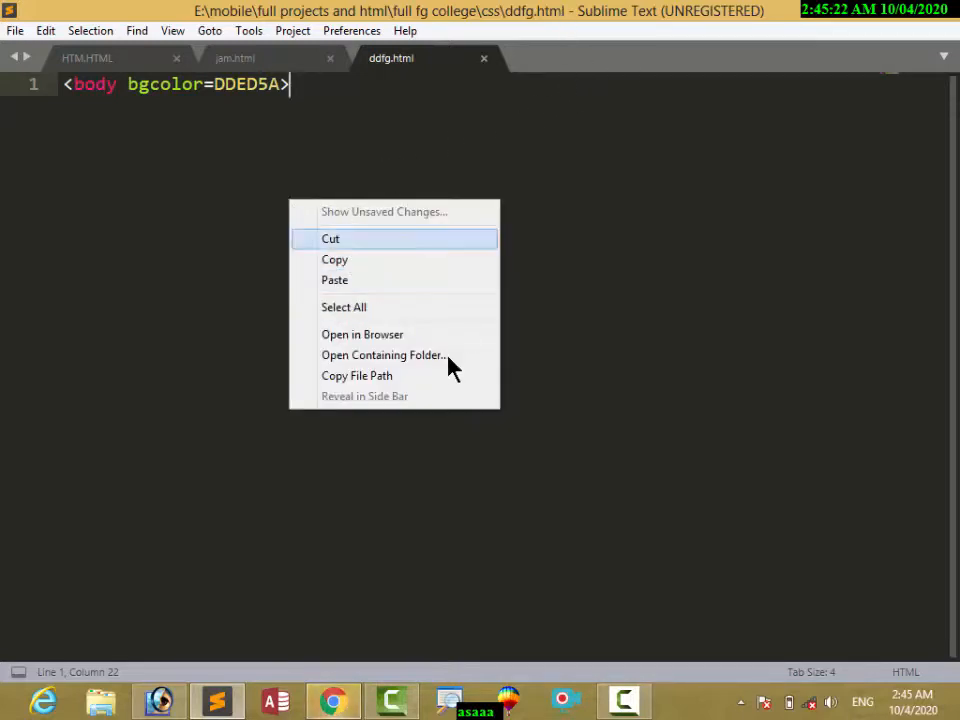
pyautogui.click(330, 702)
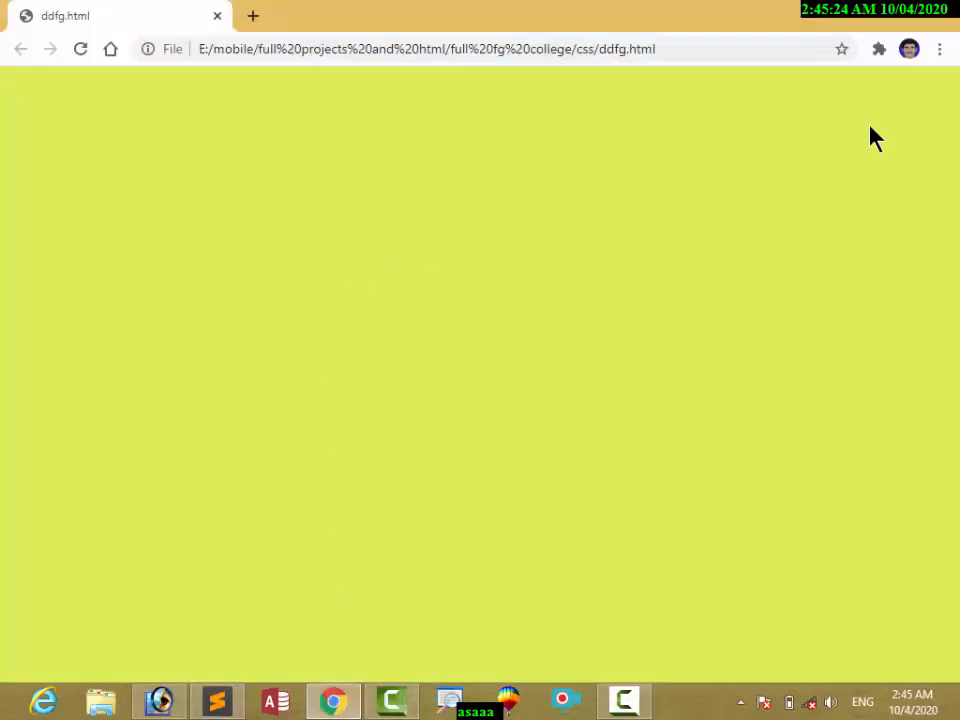
pyautogui.doubleClick(840, 8)
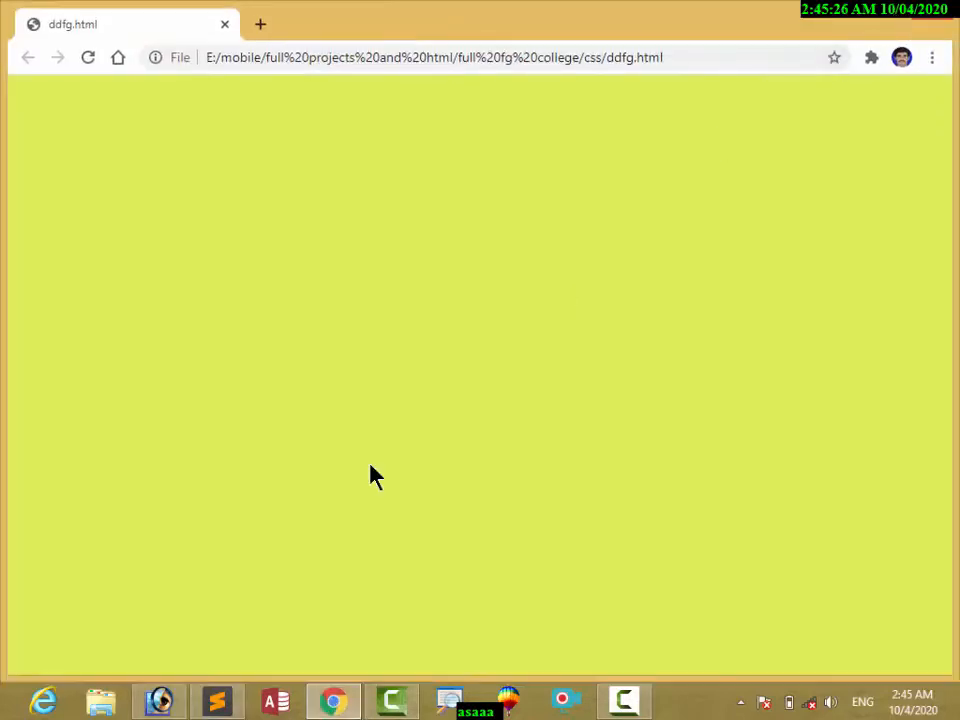
# Step: Move Photoshop's Color Picker over the image and compare its selected color with the page background in the browser
pyautogui.click(173, 684)
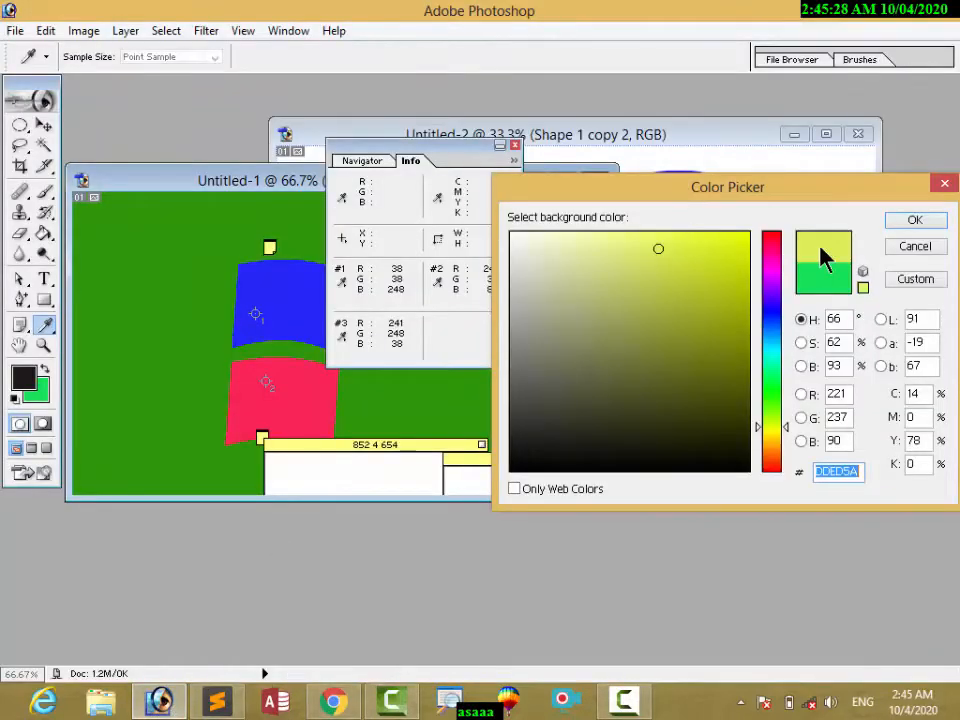
pyautogui.moveTo(840, 208); pyautogui.dragTo(362, 120)
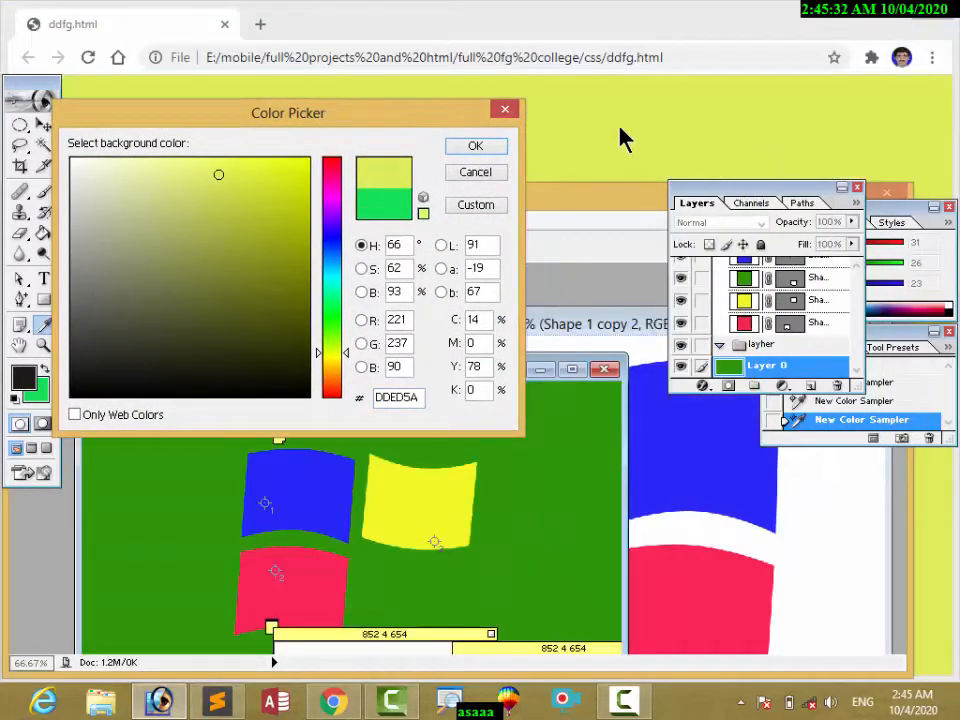
pyautogui.click(620, 140)
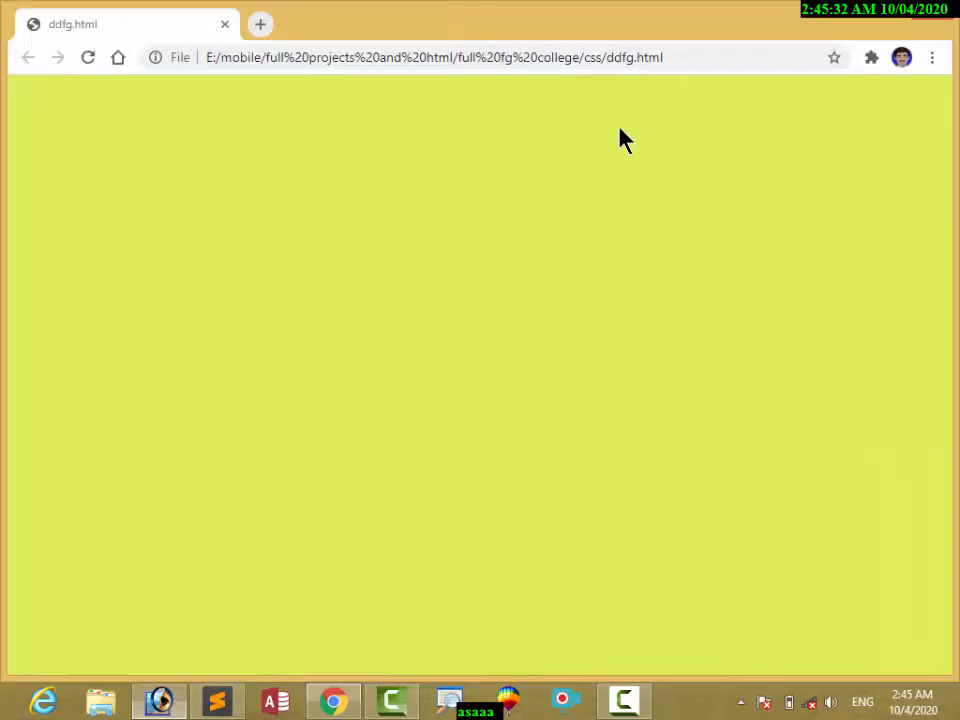
pyautogui.click(176, 699)
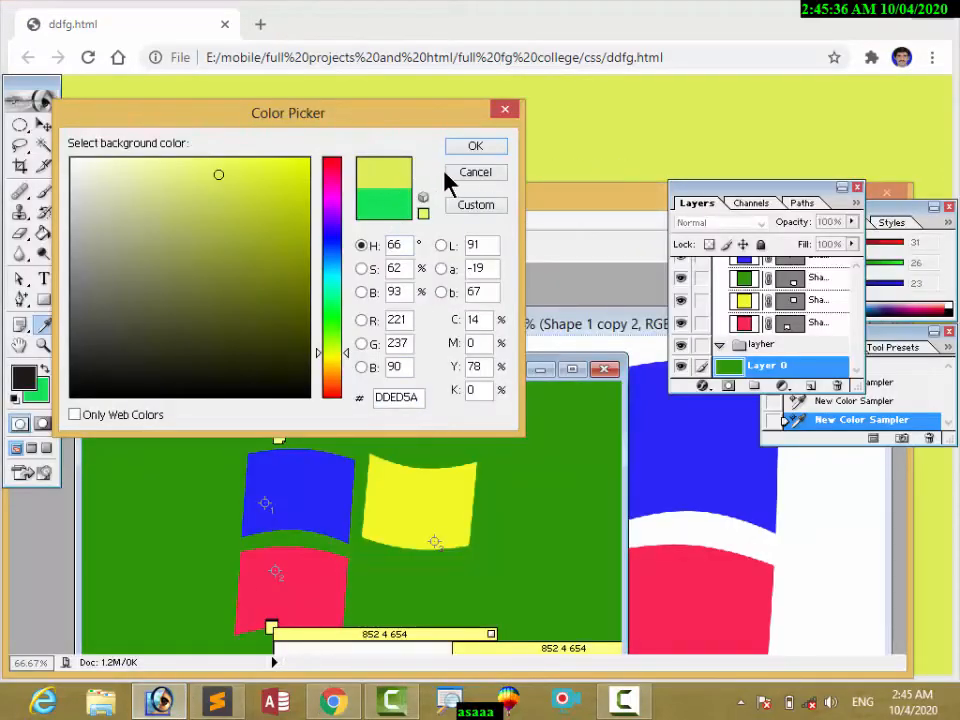
# Step: Pick the darker olive color 88951E in the Color Picker and copy its hex code
pyautogui.click(261, 257)
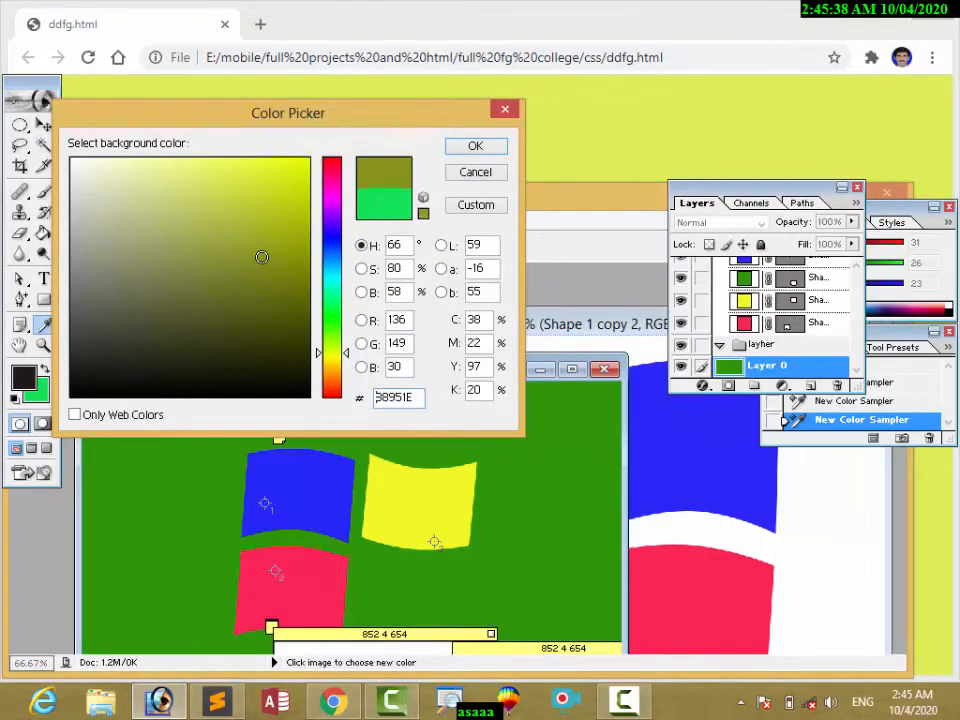
pyautogui.moveTo(417, 397); pyautogui.dragTo(340, 398)
pyautogui.hotkey('ctrl', 'c')
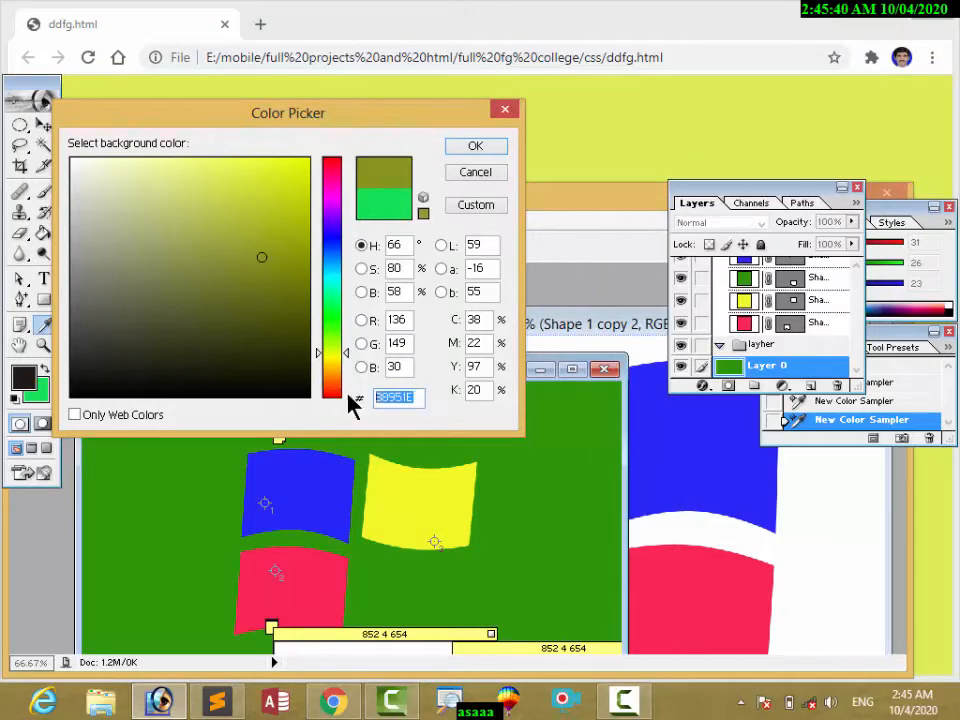
# Step: In Sublime Text, replace the body tag's bgcolor value with 88951E and save ddfg.html
pyautogui.click(217, 700)
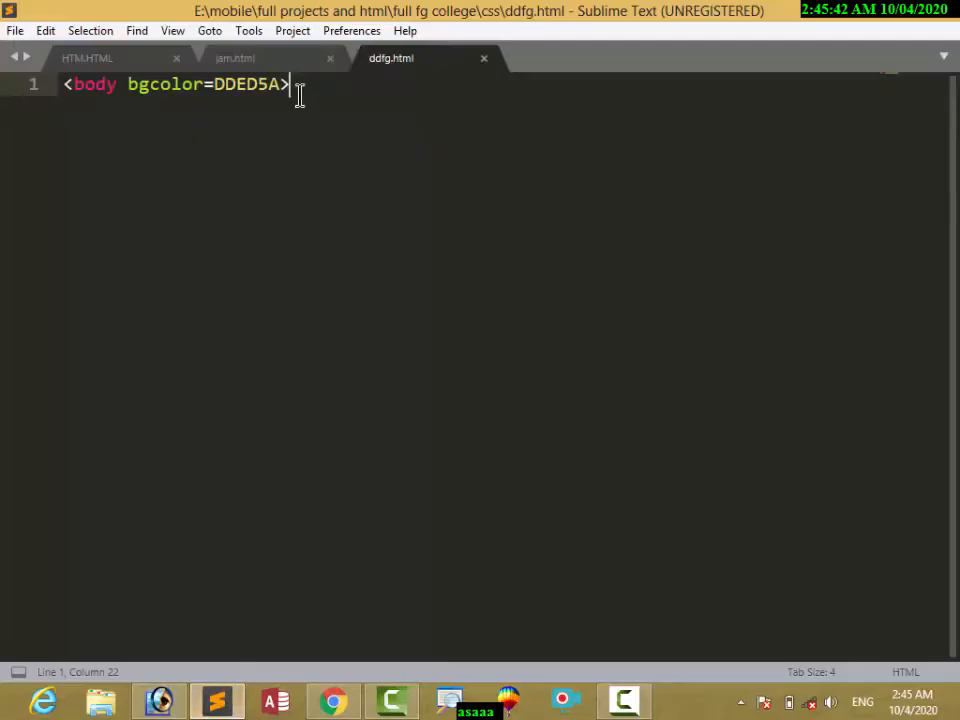
pyautogui.moveTo(282, 86); pyautogui.dragTo(215, 86)
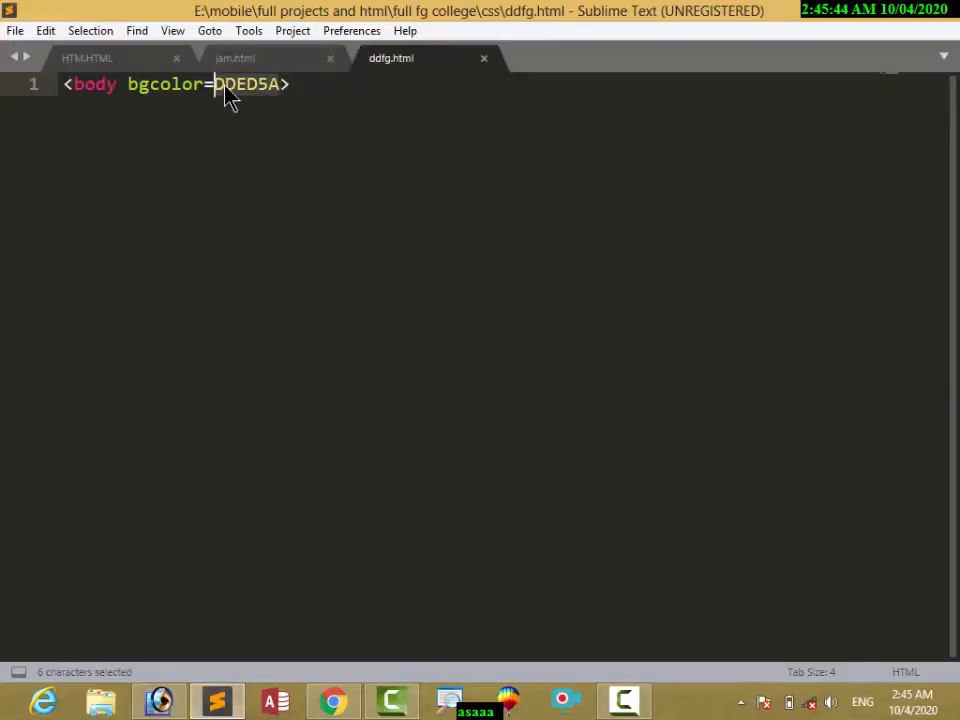
pyautogui.hotkey('ctrl', 'v')
pyautogui.hotkey('ctrl', 's')
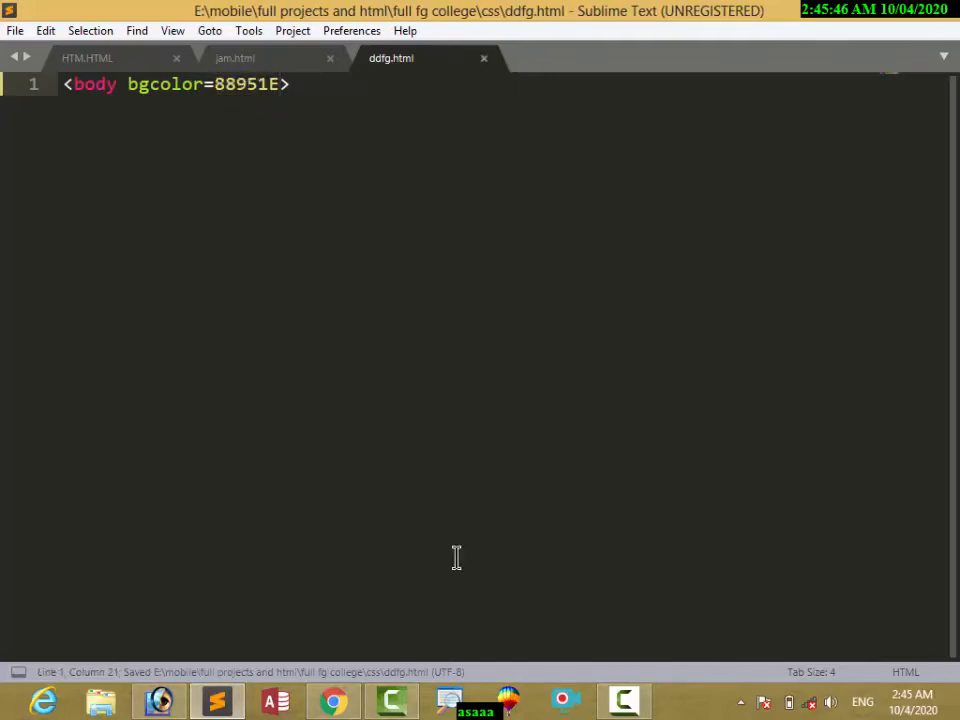
# Step: Reload ddfg.html in the browser, and return to Photoshop to dismiss the Color Picker without applying a color
pyautogui.click(333, 700)
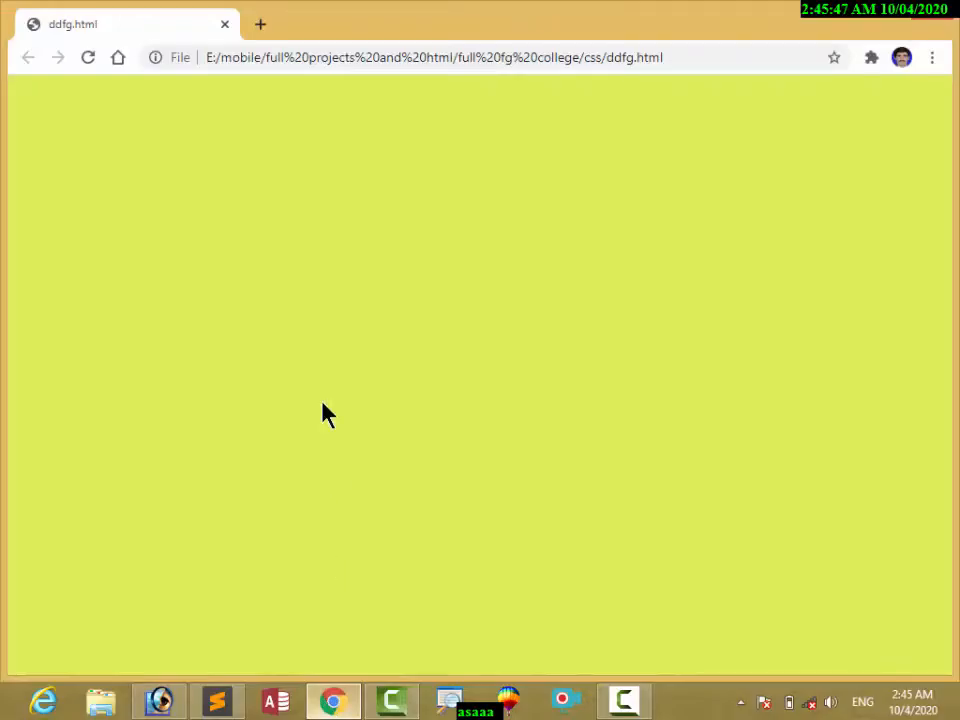
pyautogui.click(88, 58)
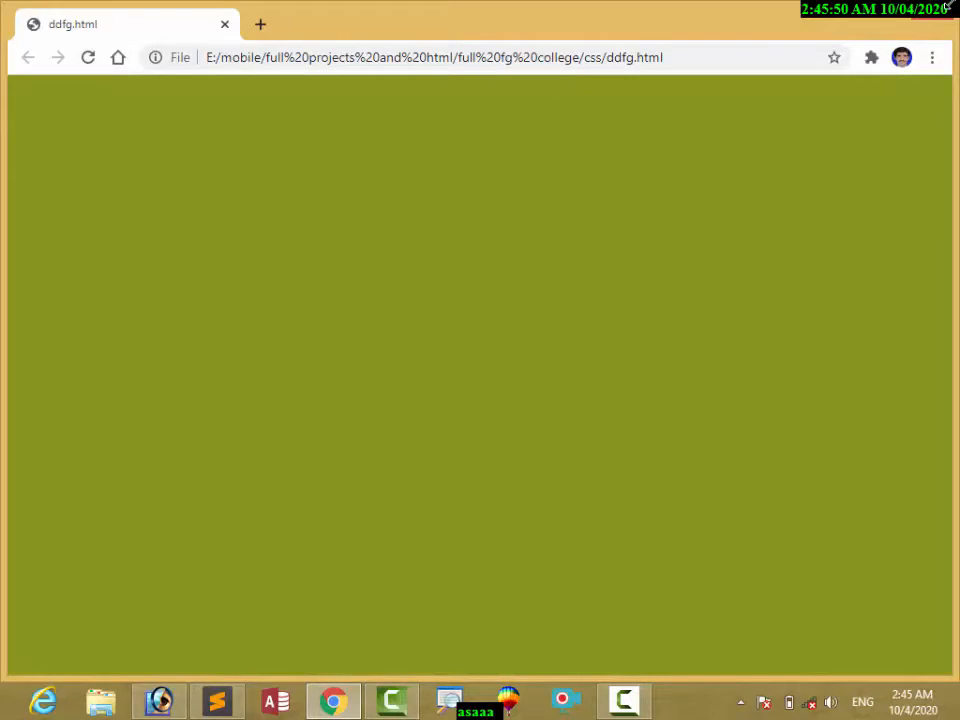
pyautogui.hotkey('alt', 'Tab')
pyautogui.click(880, 10)
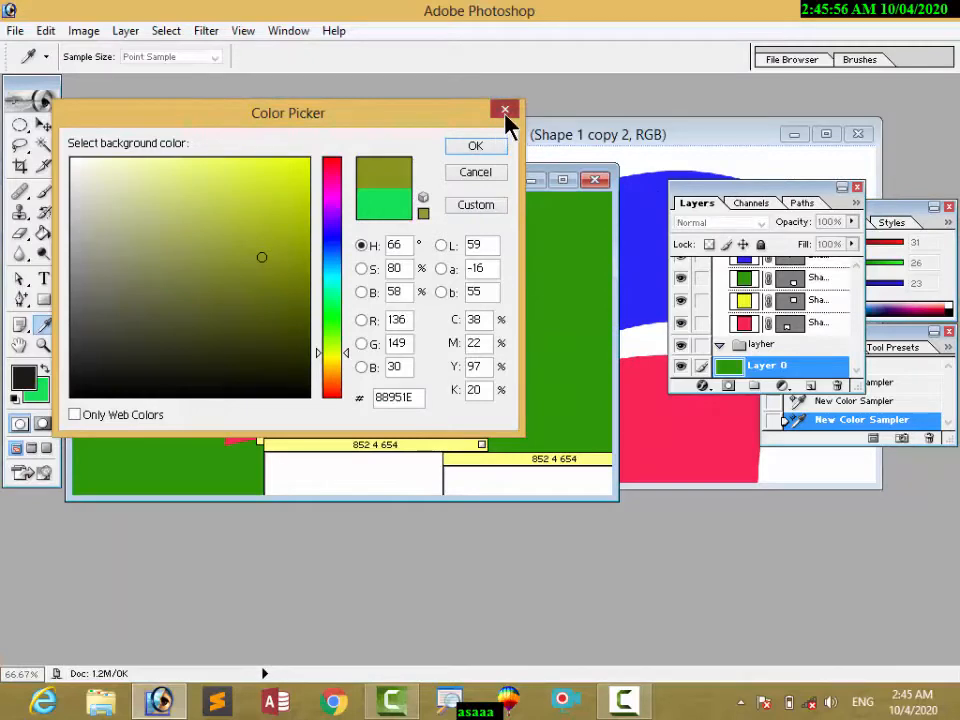
pyautogui.click(505, 110)
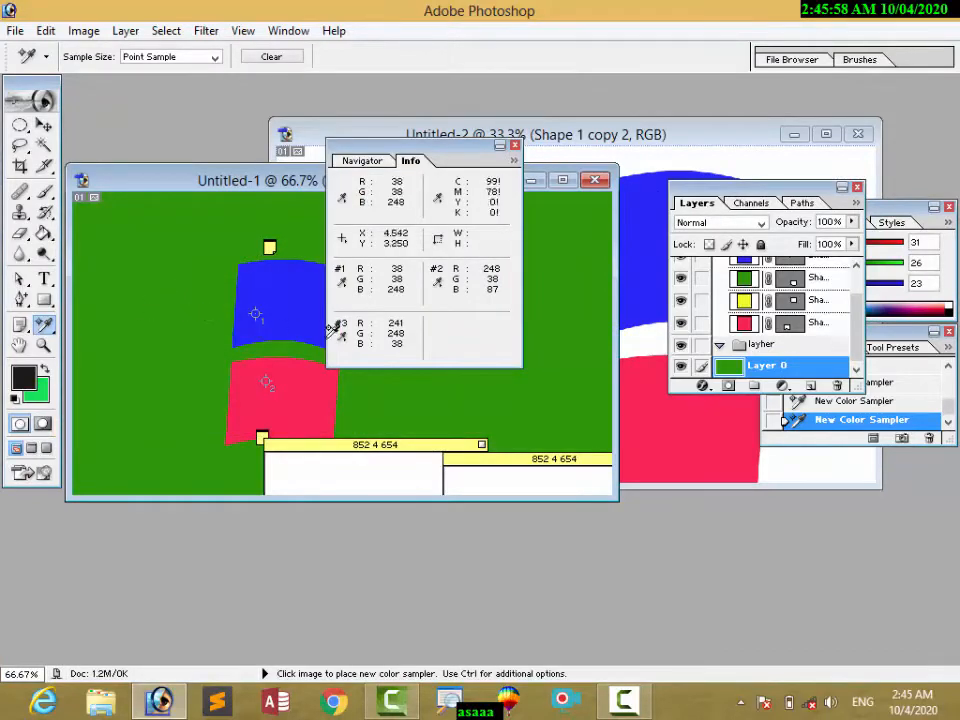
# Step: Measure the left edge of the yellow pane with the Measure Tool, keeping the Info palette clear of the logo
pyautogui.click(44, 325)
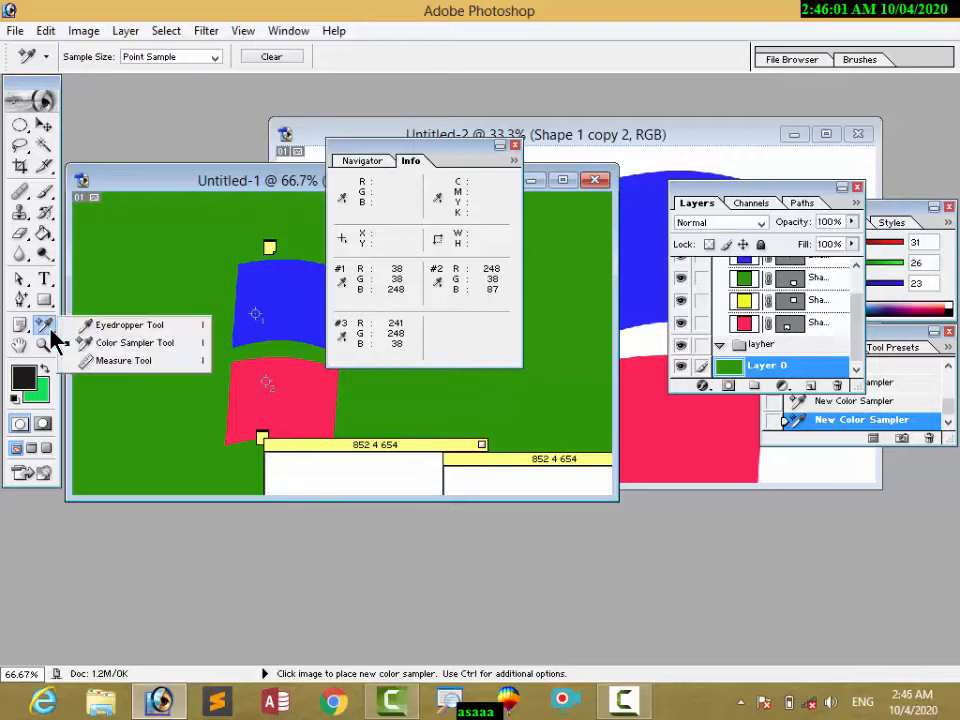
pyautogui.click(112, 370)
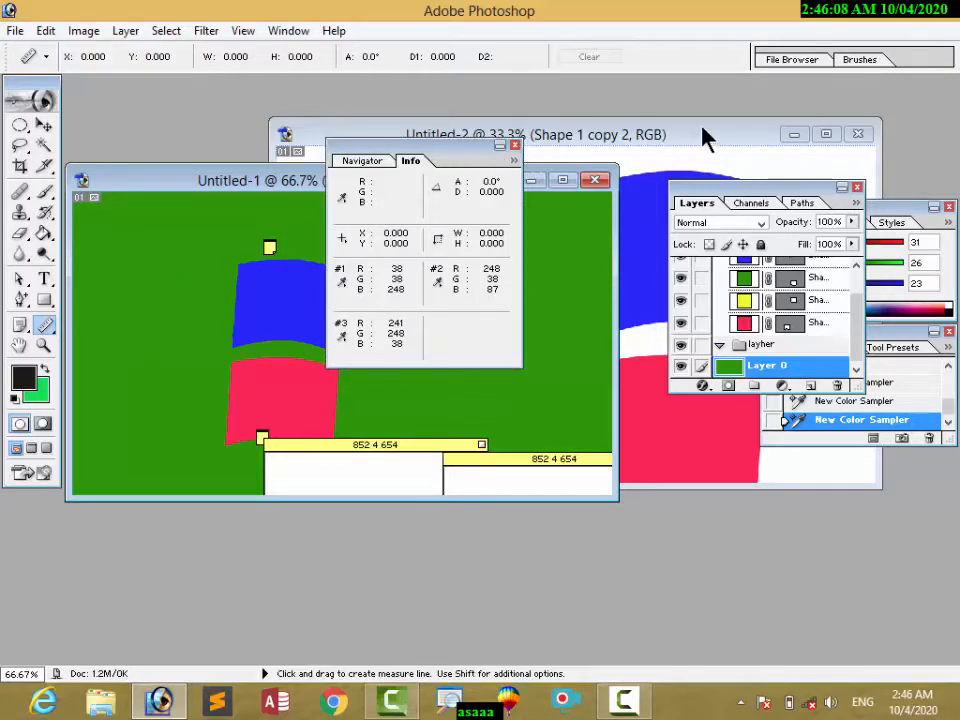
pyautogui.moveTo(445, 148); pyautogui.dragTo(702, 125)
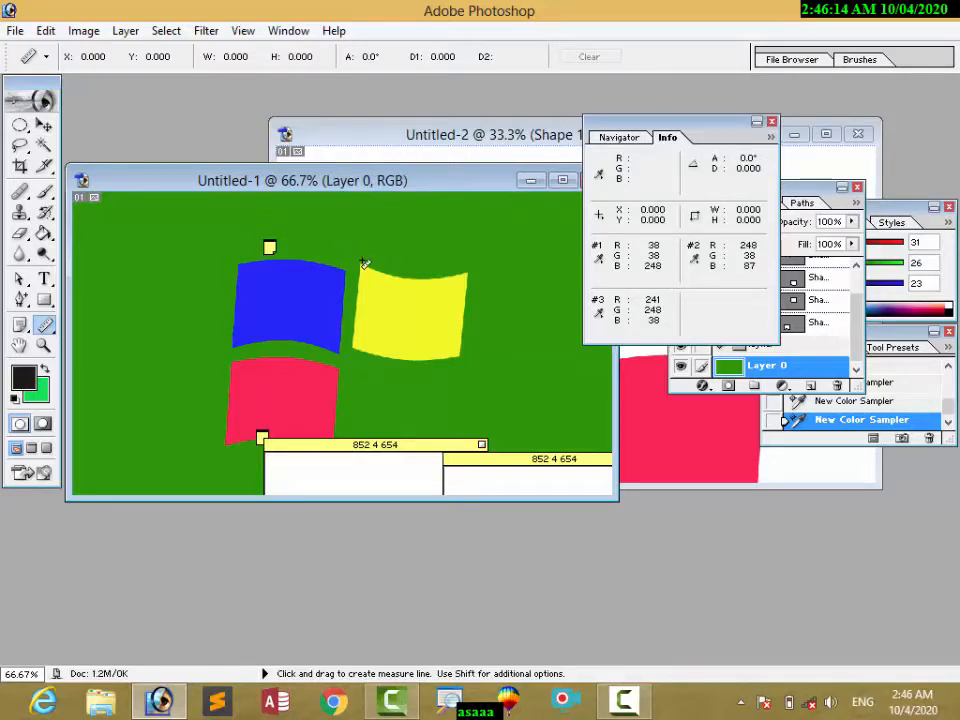
pyautogui.moveTo(362, 259); pyautogui.dragTo(353, 352)
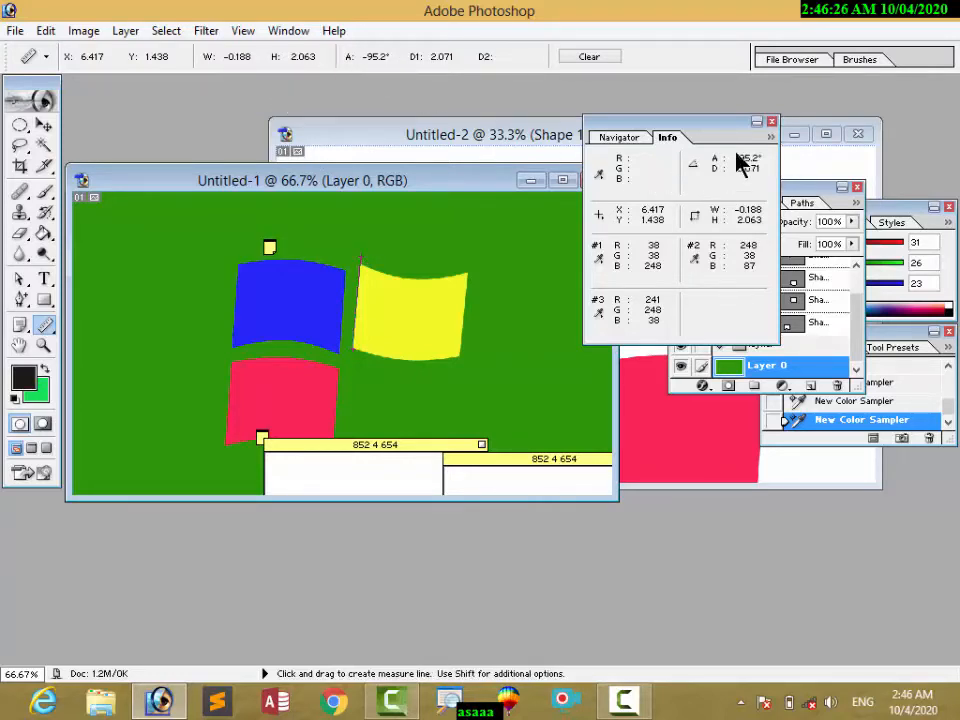
pyautogui.moveTo(740, 127); pyautogui.dragTo(758, 125)
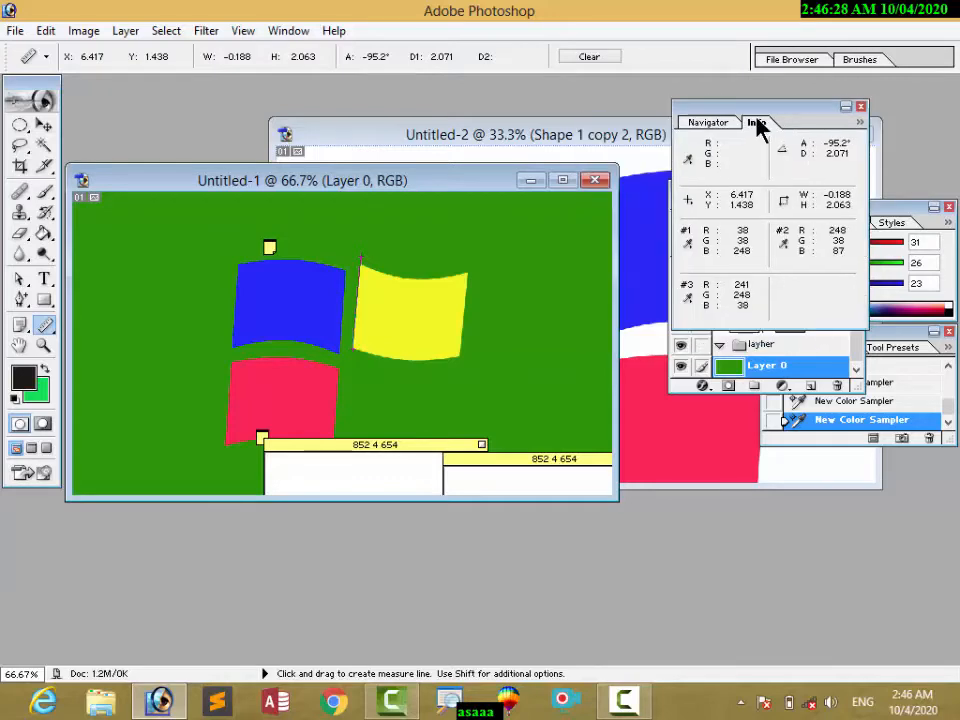
# Step: Close Untitled-1 and Untitled-2 without saving them and select the Zoom tool
pyautogui.click(594, 182)
pyautogui.click(447, 279)
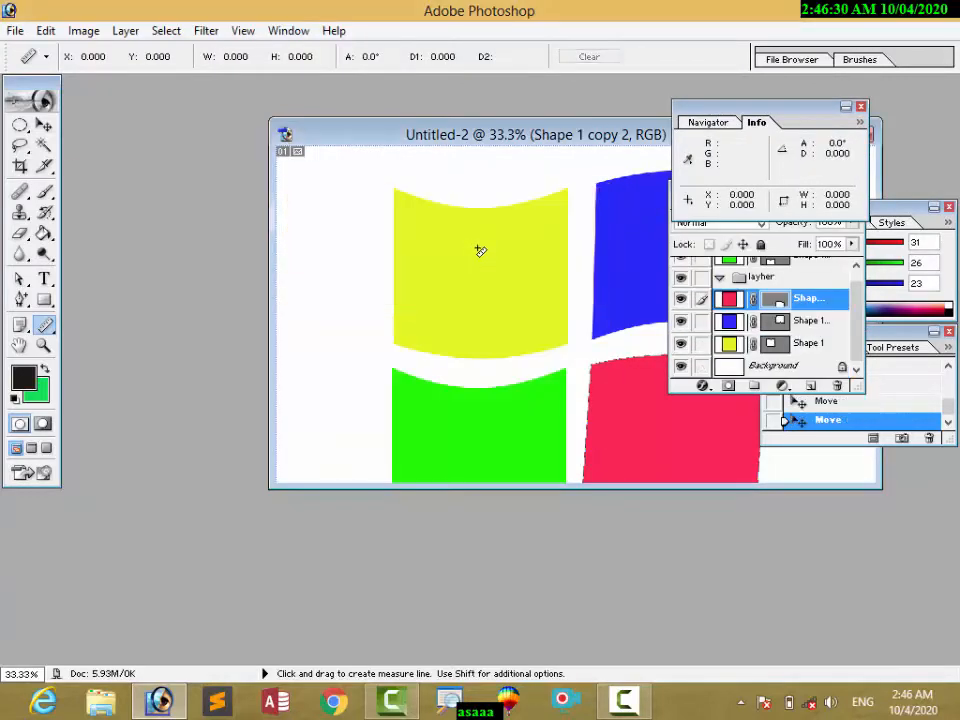
pyautogui.moveTo(437, 150); pyautogui.dragTo(293, 171)
pyautogui.moveTo(525, 165); pyautogui.dragTo(405, 230)
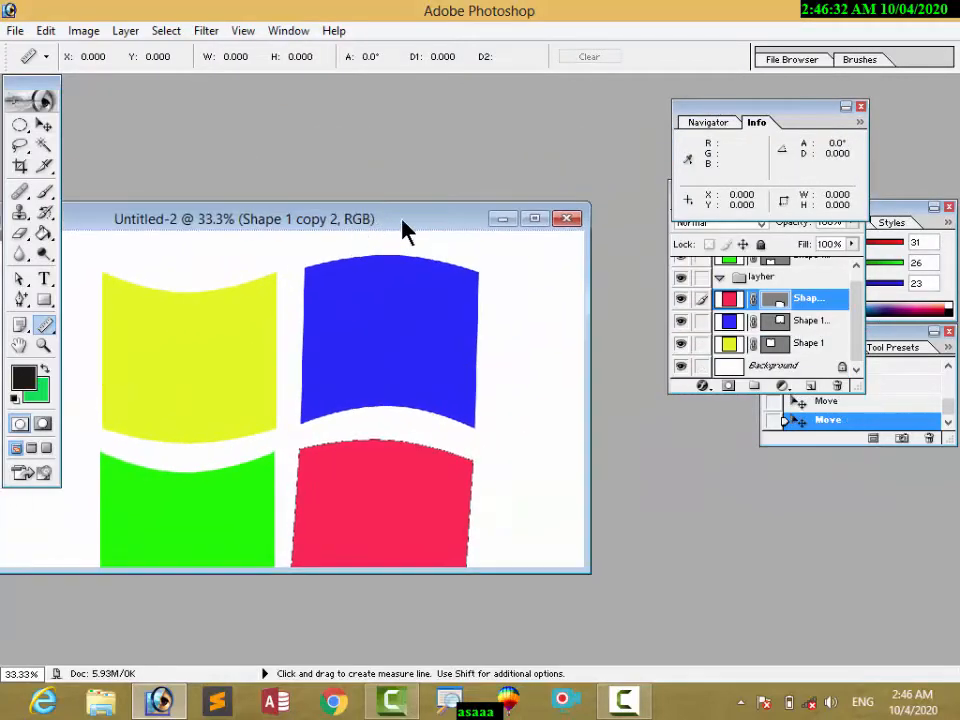
pyautogui.click(566, 219)
pyautogui.click(447, 279)
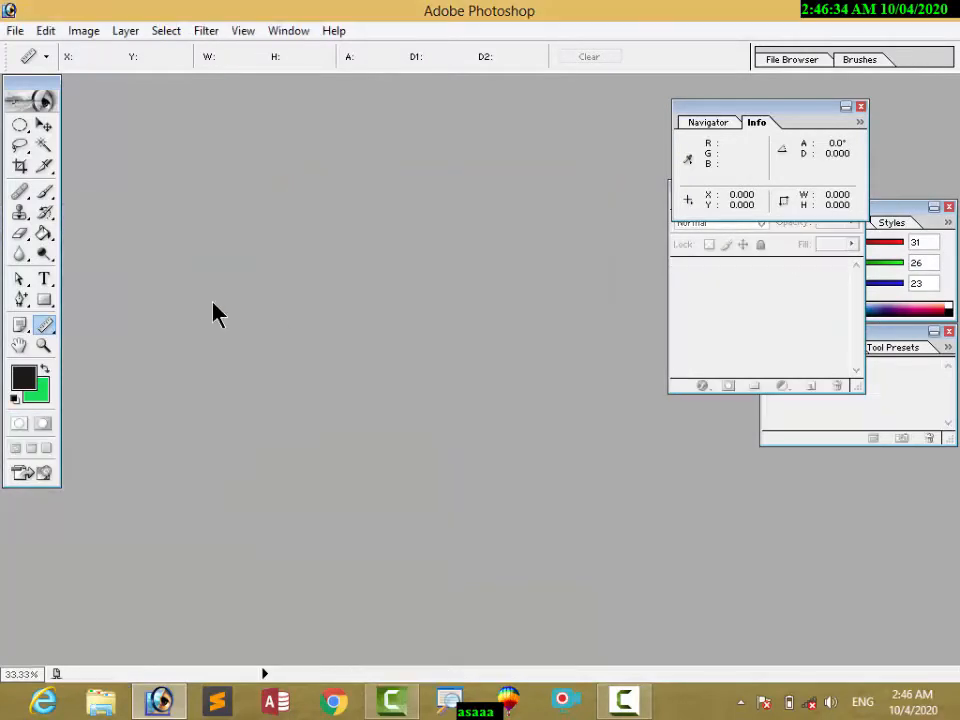
pyautogui.click(46, 346)
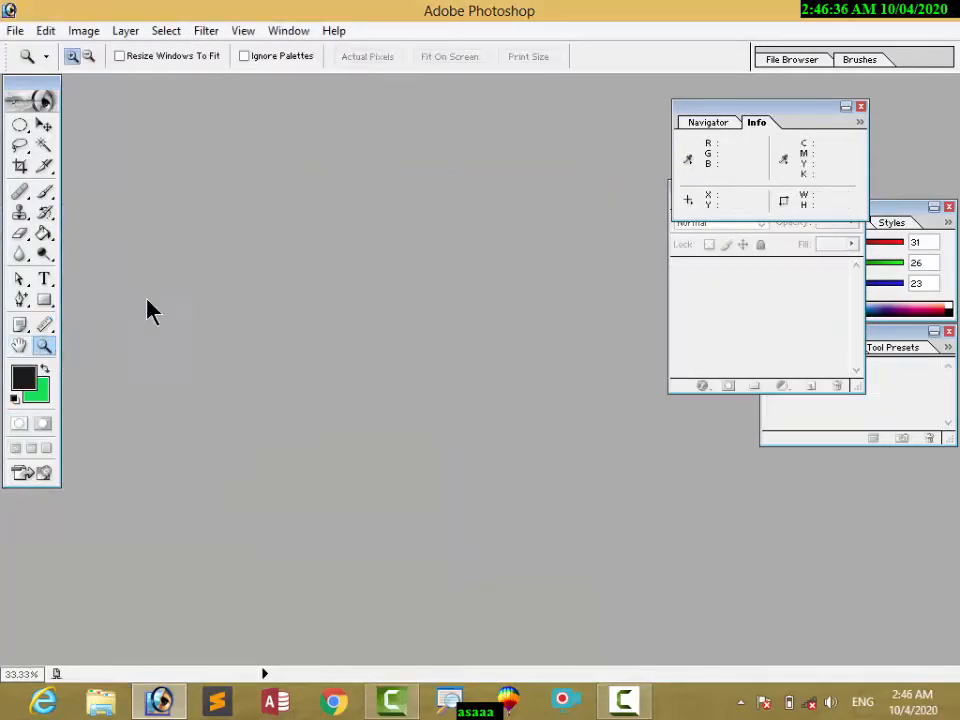
pyautogui.doubleClick(197, 242)
pyautogui.click(170, 168)
pyautogui.doubleClick(170, 168)
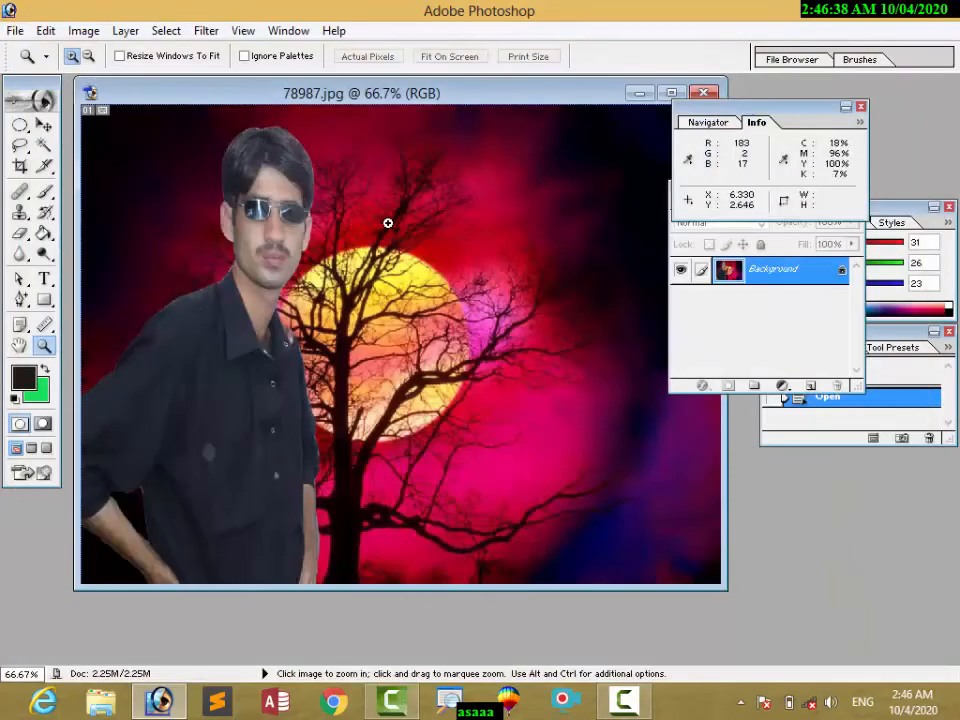
pyautogui.click(704, 93)
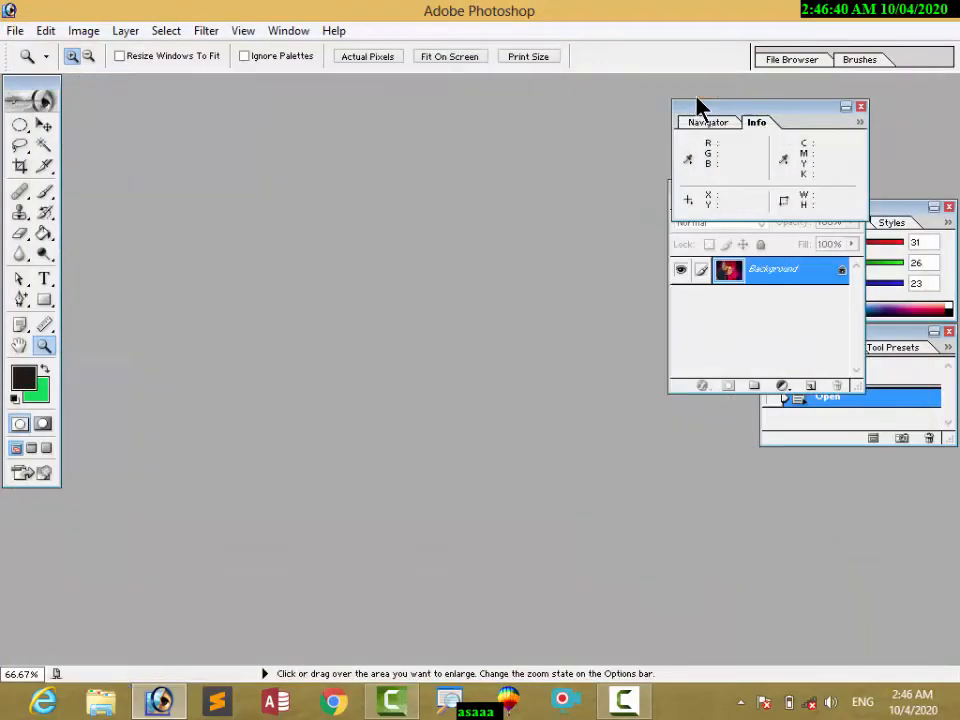
# Step: Open the image wwwee.JPG and zoom in on the man's shoulder area to 600% with the Zoom tool
pyautogui.doubleClick(482, 219)
pyautogui.doubleClick(160, 282)
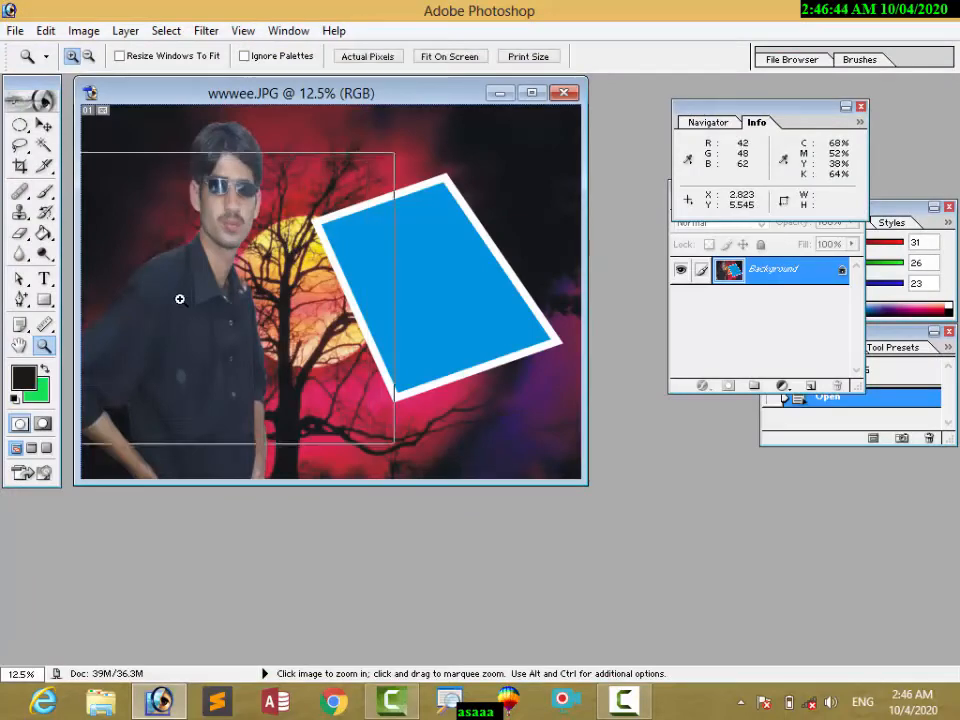
pyautogui.click(180, 298)
pyautogui.click(180, 298)
pyautogui.click(180, 298)
pyautogui.click(180, 298)
pyautogui.click(180, 298)
pyautogui.click(180, 298)
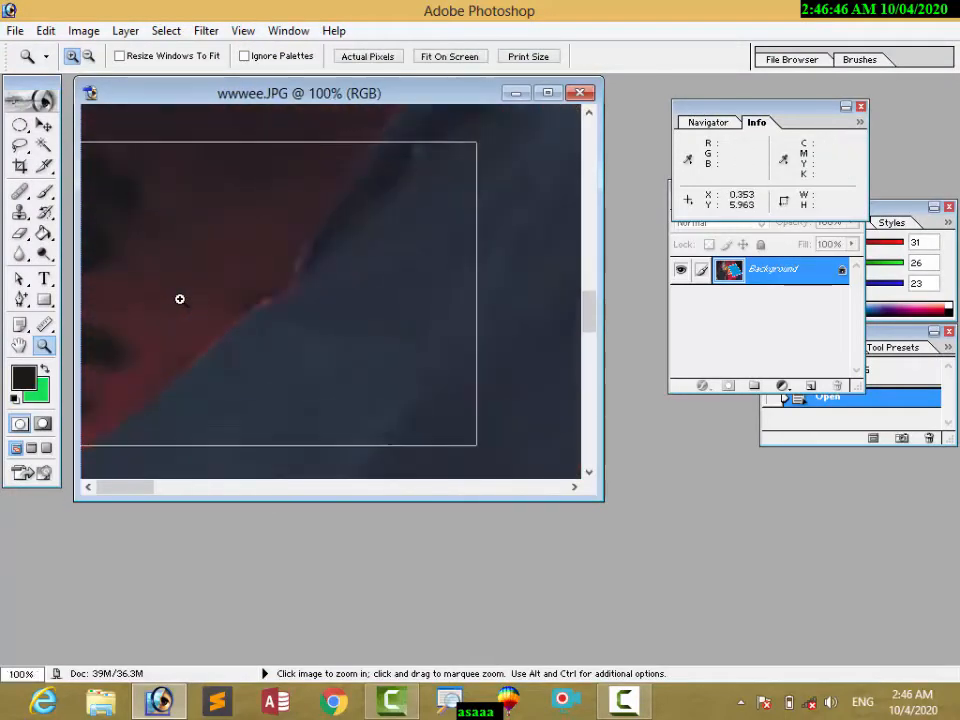
pyautogui.click(180, 298)
pyautogui.click(180, 298)
pyautogui.click(180, 298)
pyautogui.click(180, 298)
pyautogui.click(180, 298)
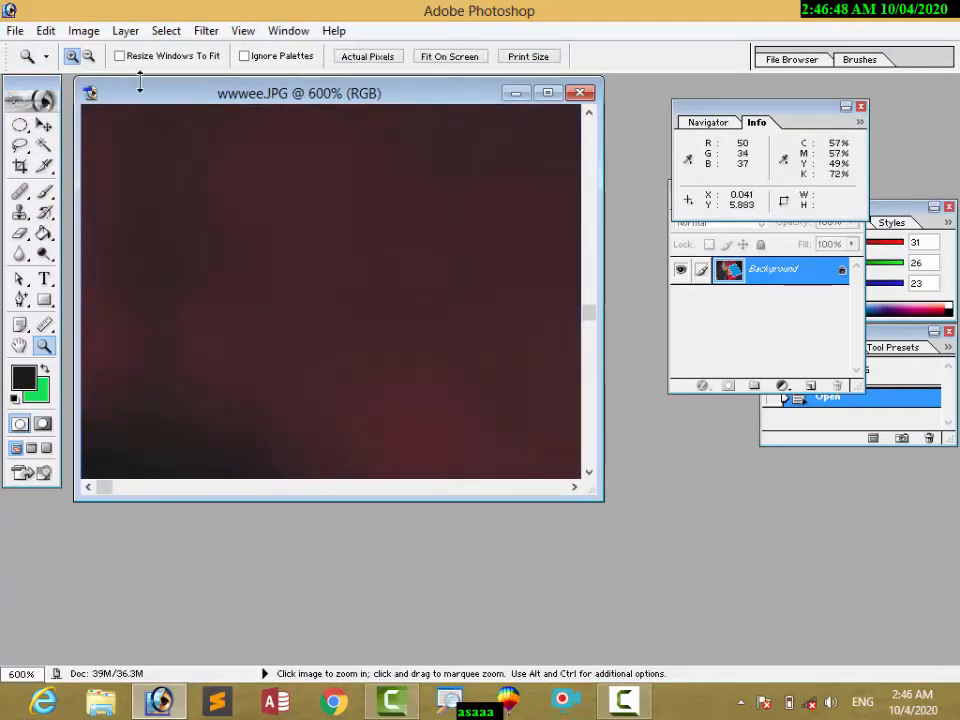
# Step: Switch the Zoom tool to zooming out and reduce the image view to 8.33%
pyautogui.click(89, 57)
pyautogui.click(205, 197)
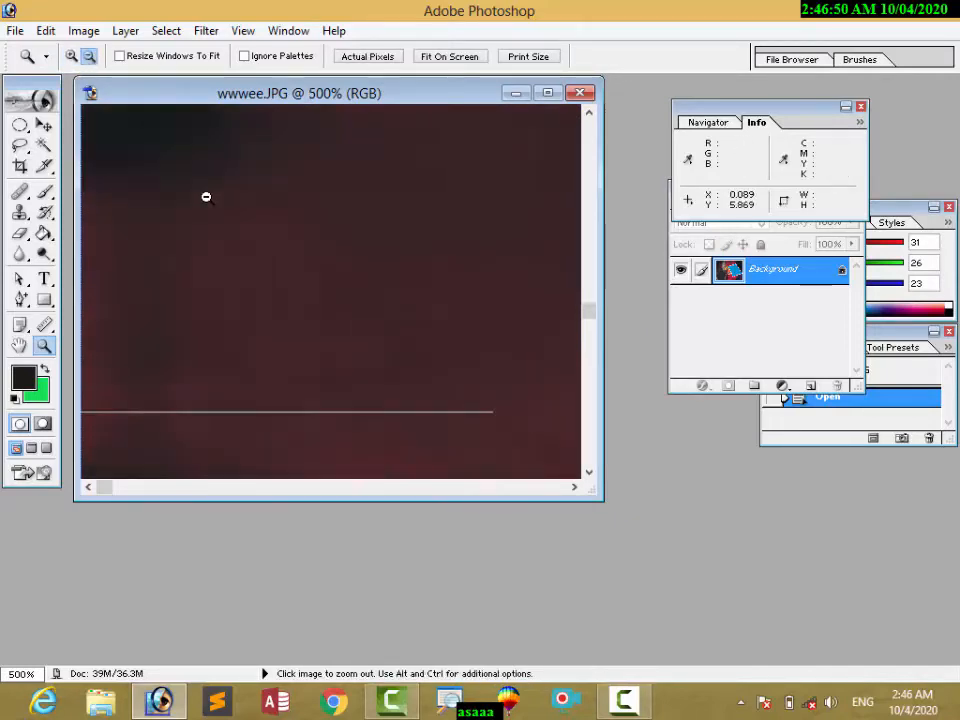
pyautogui.click(205, 197)
pyautogui.click(205, 197)
pyautogui.click(205, 197)
pyautogui.click(205, 197)
pyautogui.click(205, 197)
pyautogui.click(205, 197)
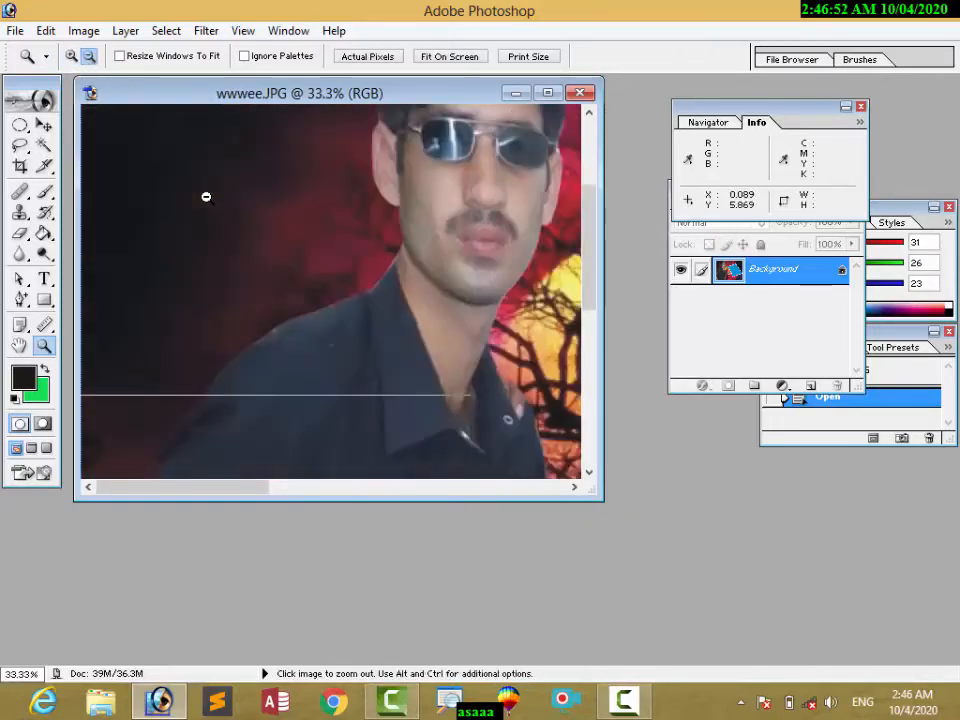
pyautogui.click(205, 197)
pyautogui.click(205, 197)
pyautogui.click(205, 197)
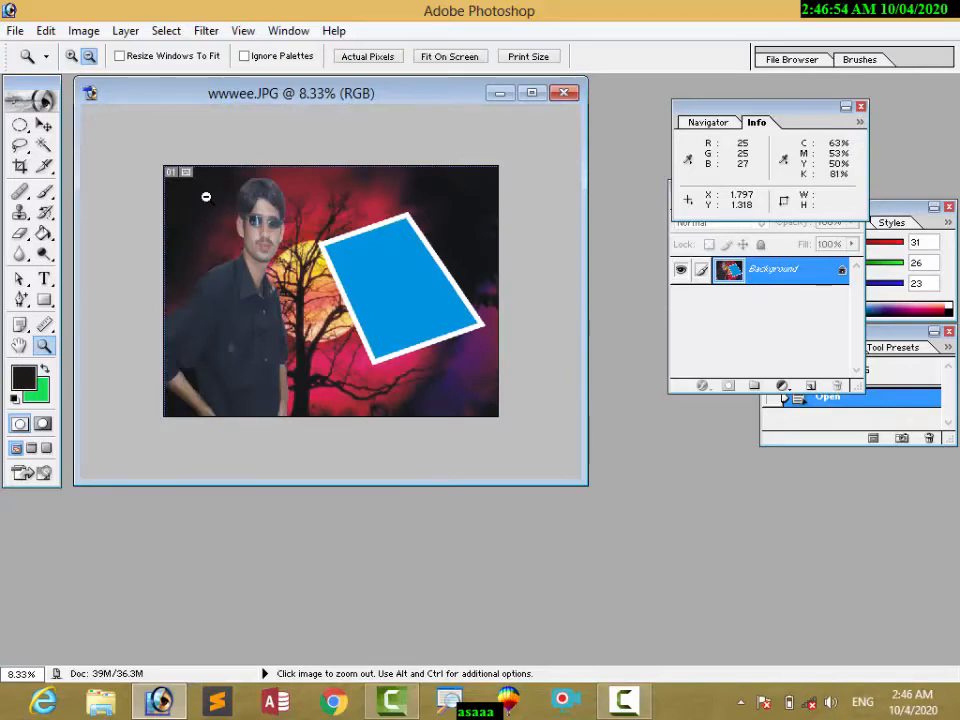
# Step: Fit wwwee.JPG on screen and move the Info and Layers palettes clear of the image
pyautogui.rightClick(205, 190)
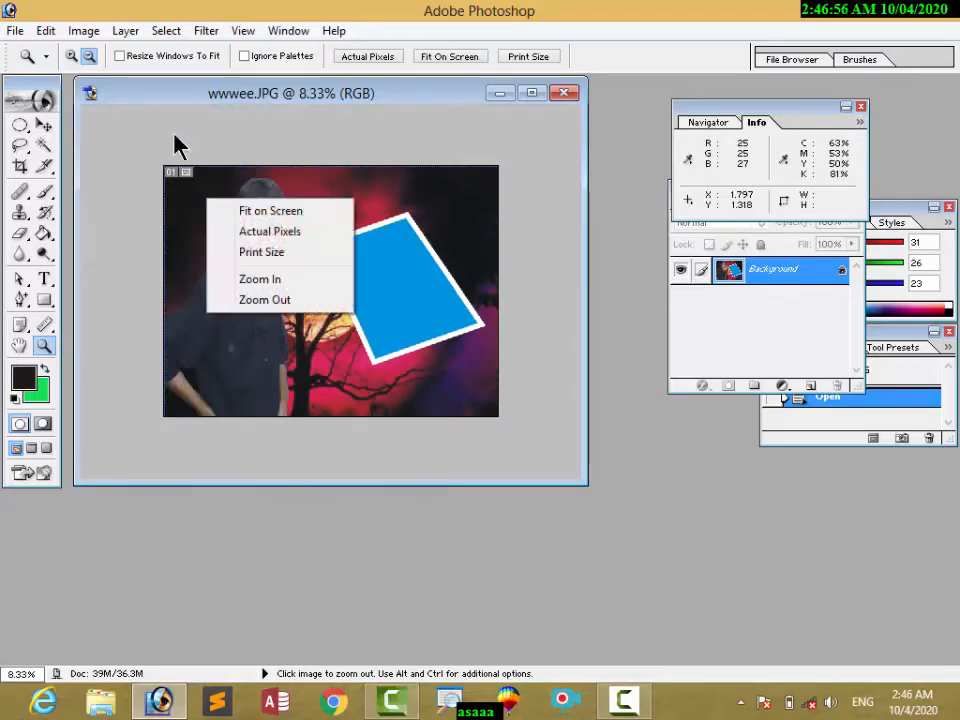
pyautogui.click(252, 212)
pyautogui.rightClick(225, 206)
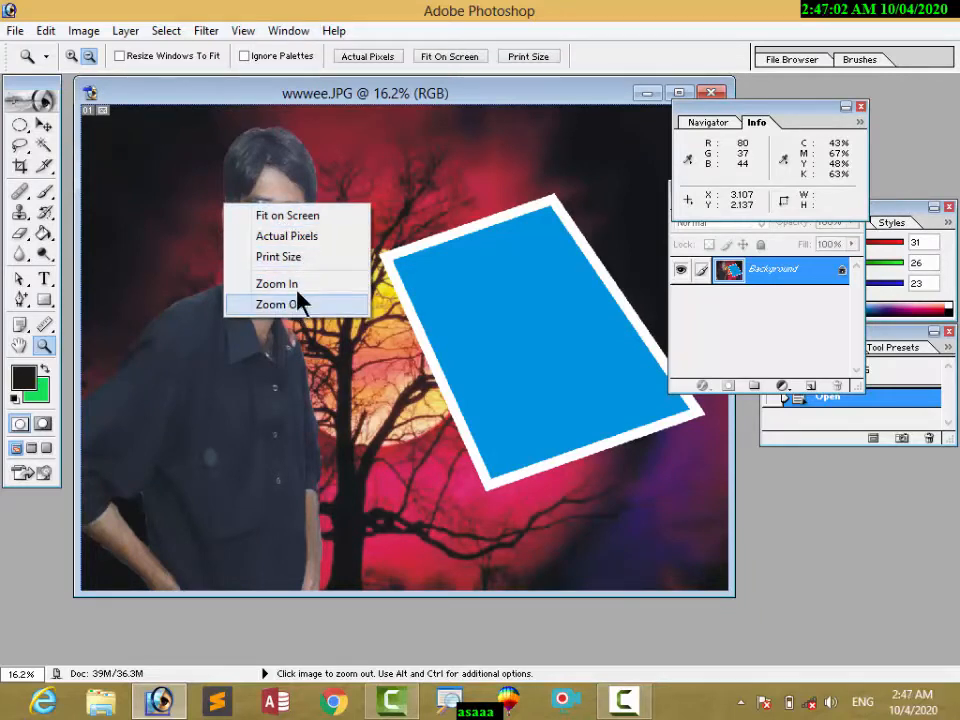
pyautogui.rightClick(375, 168)
pyautogui.click(401, 174)
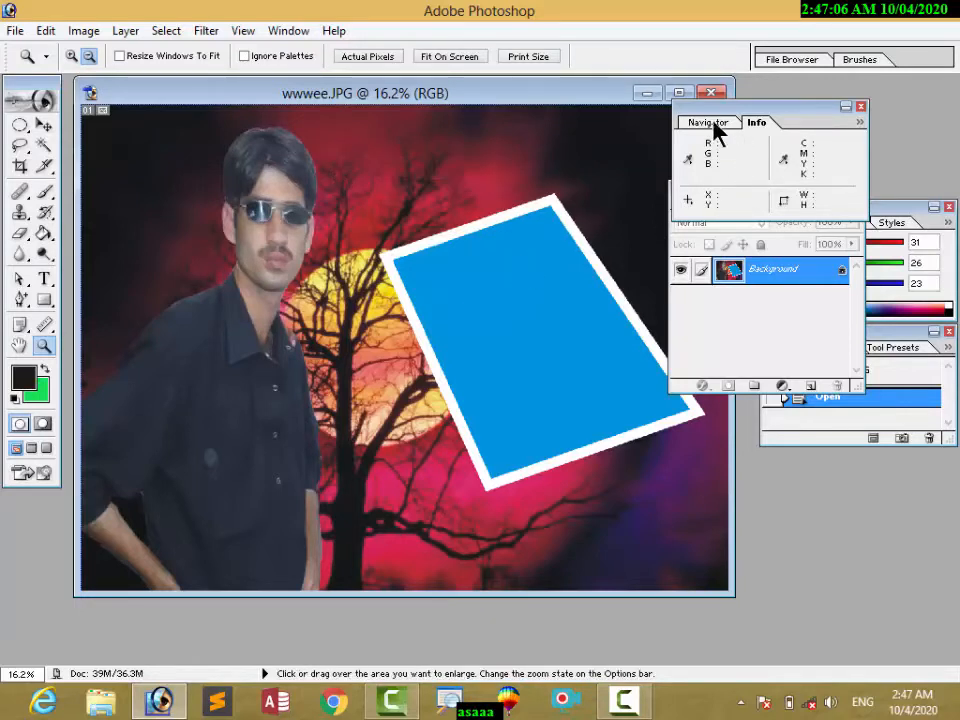
pyautogui.moveTo(718, 124); pyautogui.dragTo(786, 121)
pyautogui.moveTo(698, 200); pyautogui.dragTo(765, 192)
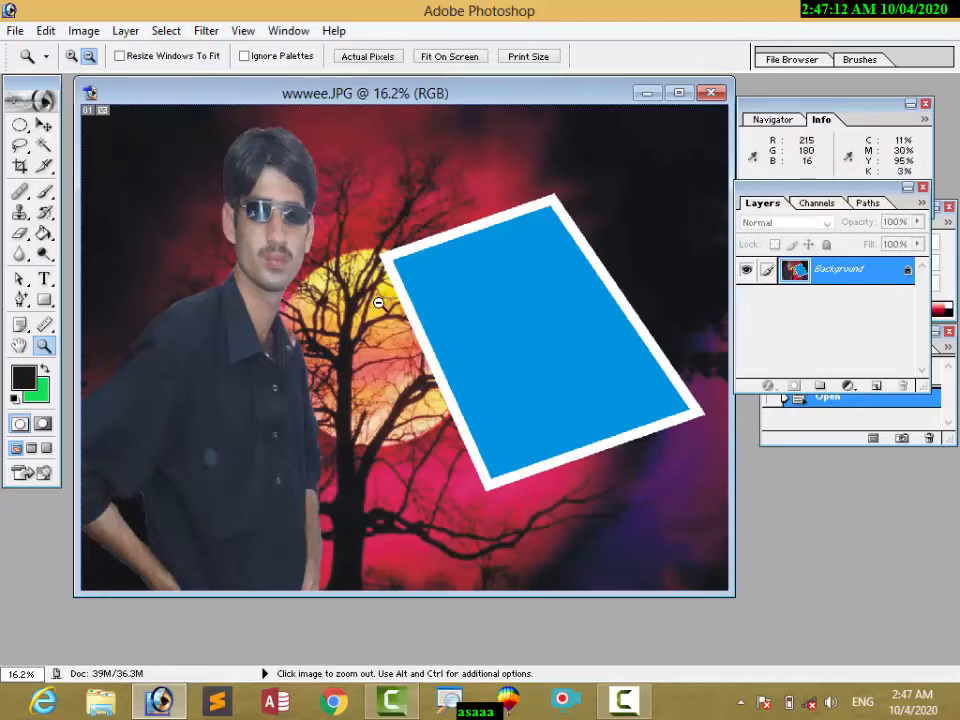
pyautogui.doubleClick(791, 510)
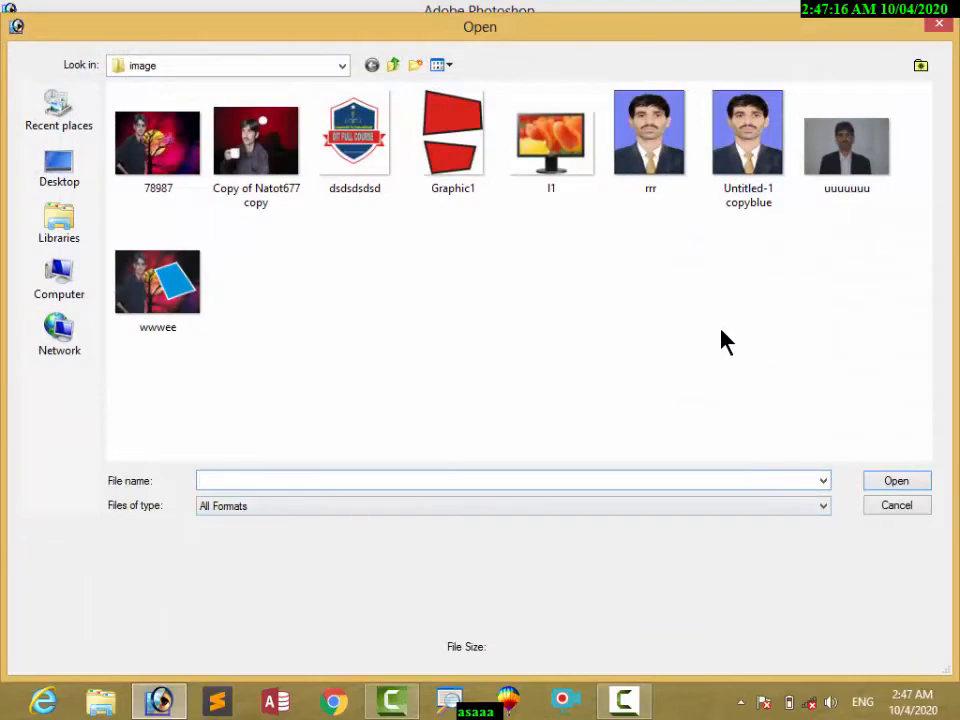
pyautogui.doubleClick(823, 165)
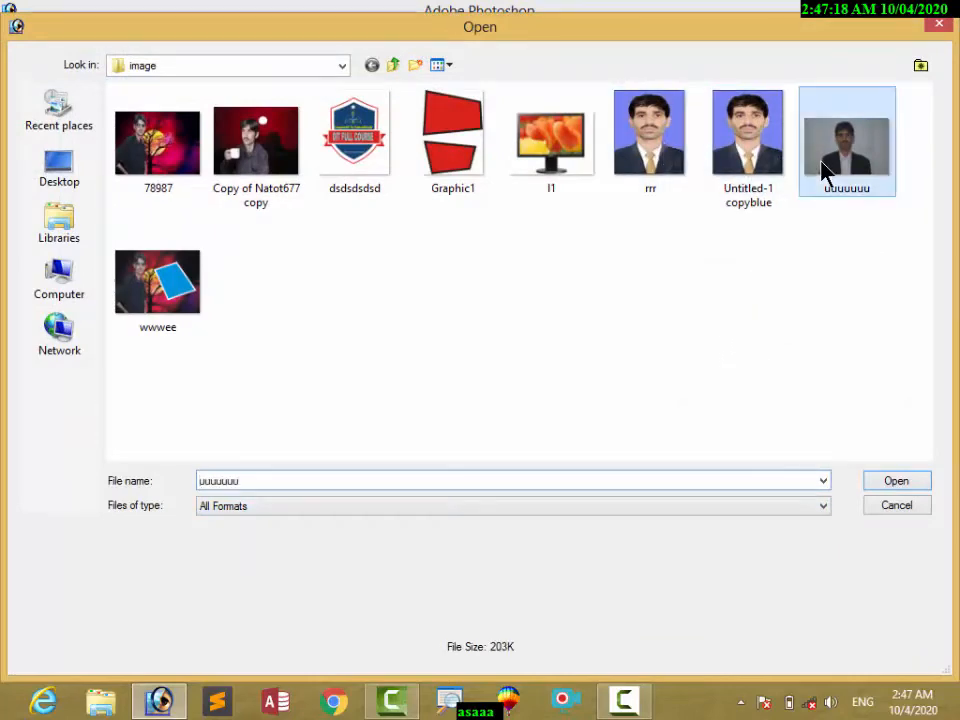
pyautogui.click(570, 100)
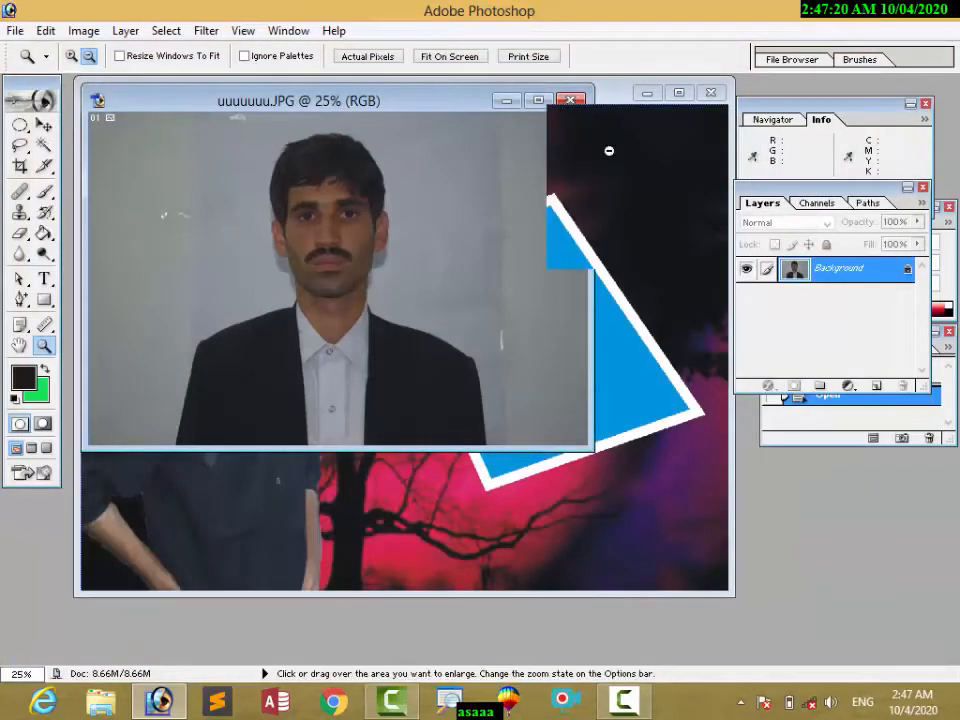
# Step: Open rrr.jpg, copy the entire portrait and paste it into wwwee.JPG as a new layer
pyautogui.doubleClick(851, 521)
pyautogui.click(675, 170)
pyautogui.doubleClick(673, 160)
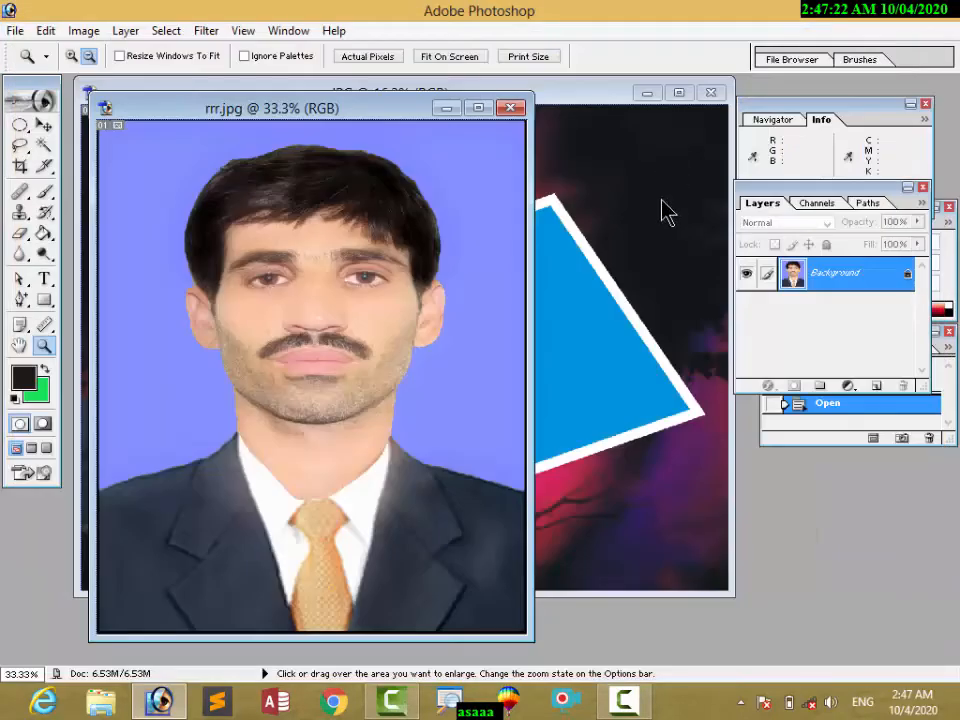
pyautogui.hotkey('ctrl', 'a')
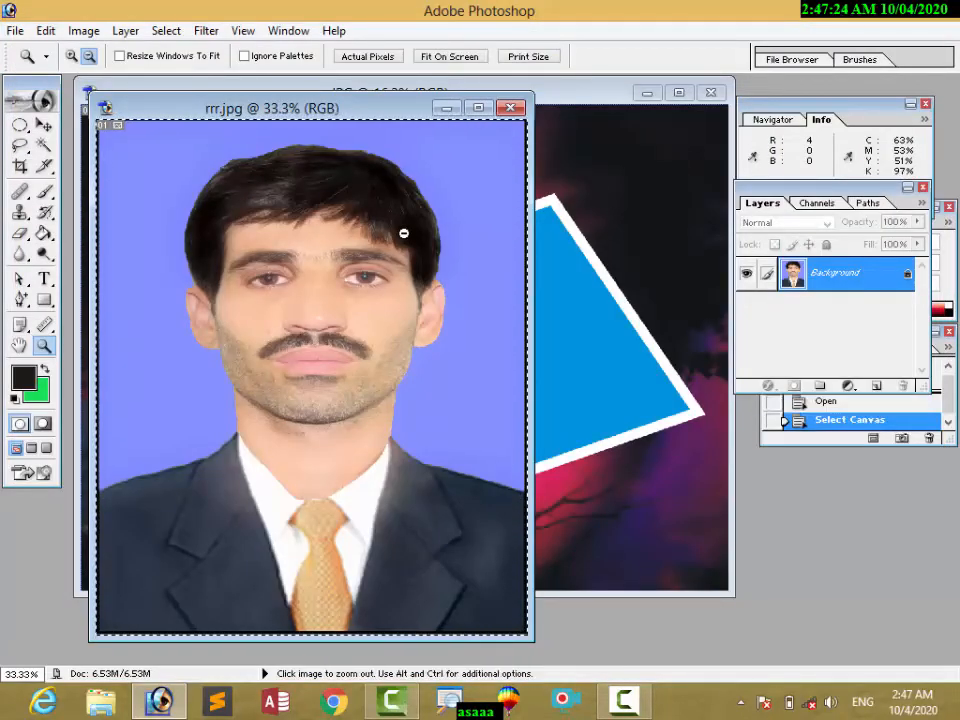
pyautogui.hotkey('ctrl', 'c')
pyautogui.click(588, 113)
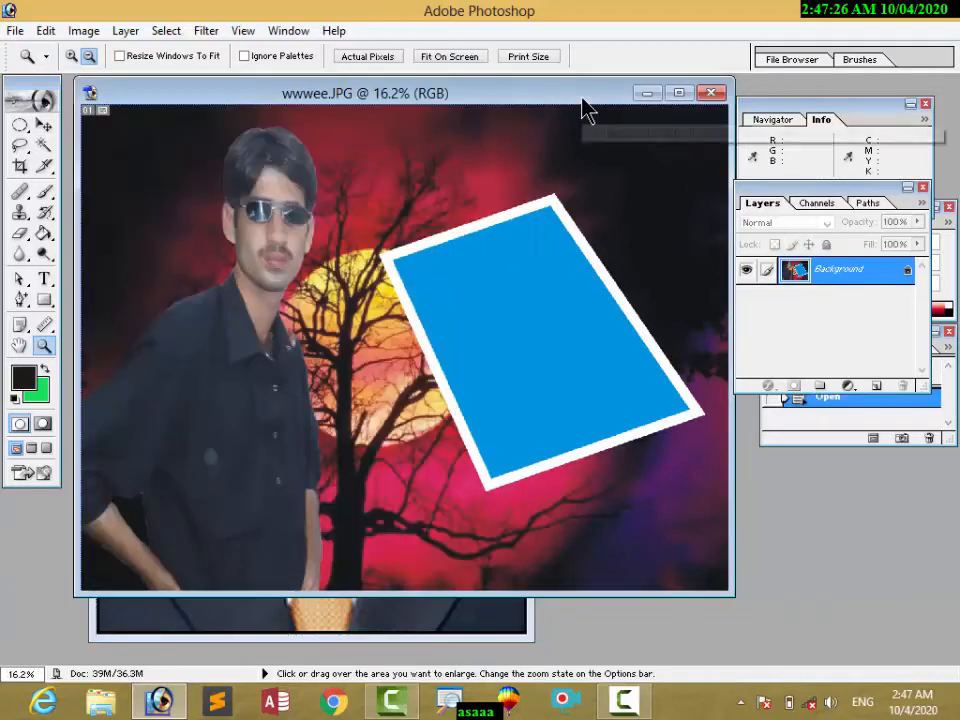
pyautogui.hotkey('ctrl', 'v')
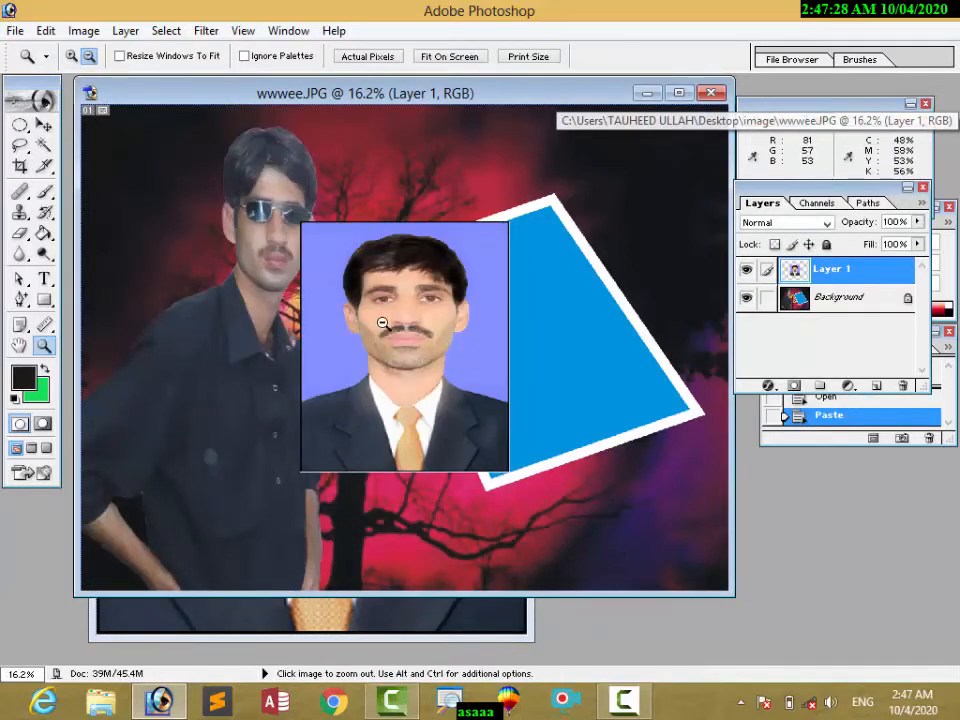
# Step: Free-transform the pasted portrait, rotating it to about -25.5° and placing it over the tilted blue panel
pyautogui.click(46, 127)
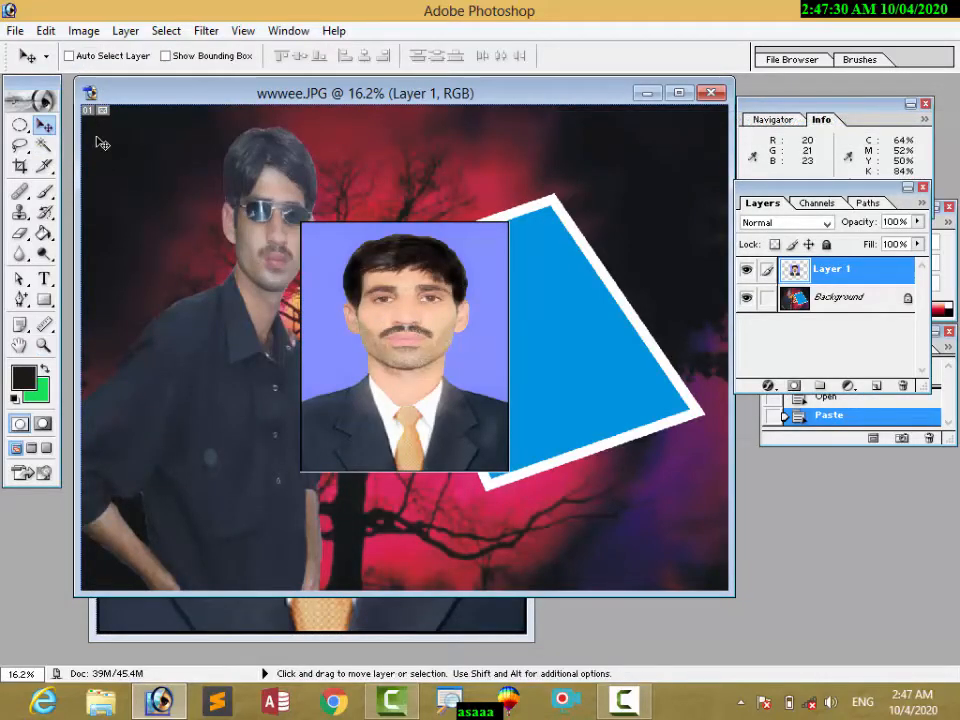
pyautogui.hotkey('ctrl', 't')
pyautogui.moveTo(180, 221); pyautogui.dragTo(164, 334)
pyautogui.moveTo(341, 307); pyautogui.dragTo(443, 327)
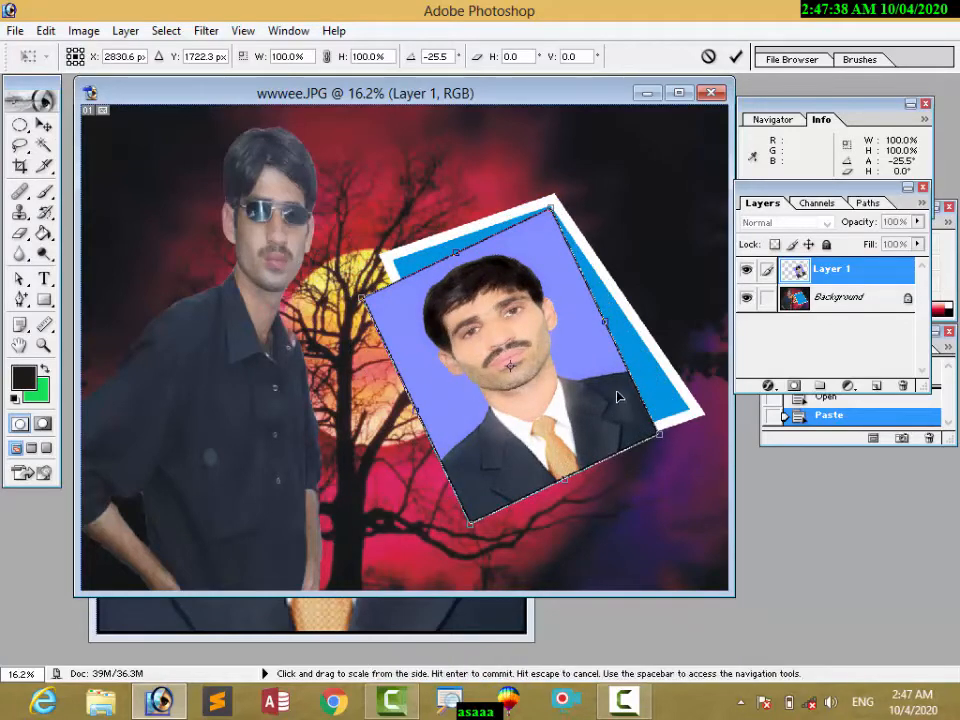
pyautogui.moveTo(618, 397)
pyautogui.mouseDown()
pyautogui.moveTo(630, 382)
pyautogui.moveTo(612, 393)
pyautogui.mouseUp()
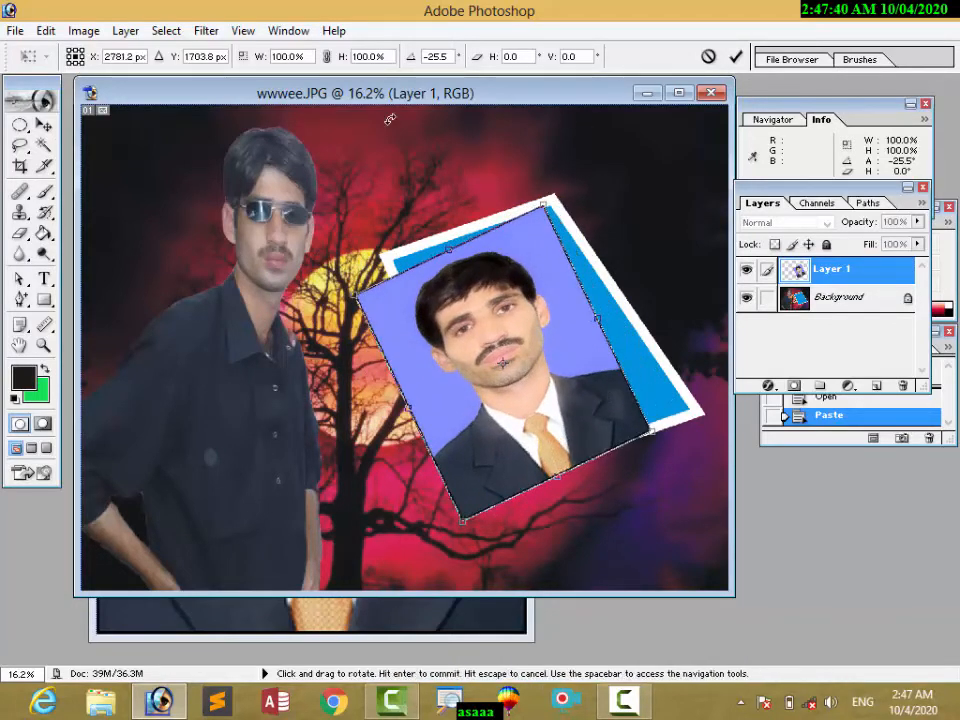
# Step: Distort the portrait so its four corners match the blue panel inside the white frame, and apply the transformation
pyautogui.click(84, 34)
pyautogui.moveTo(45, 33)
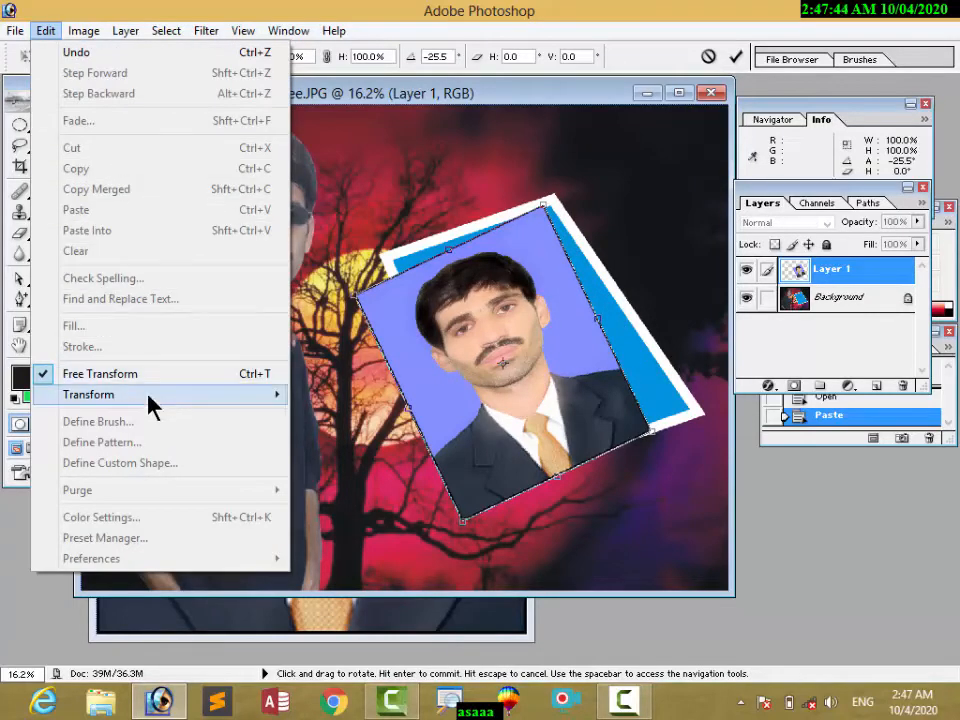
pyautogui.moveTo(154, 399)
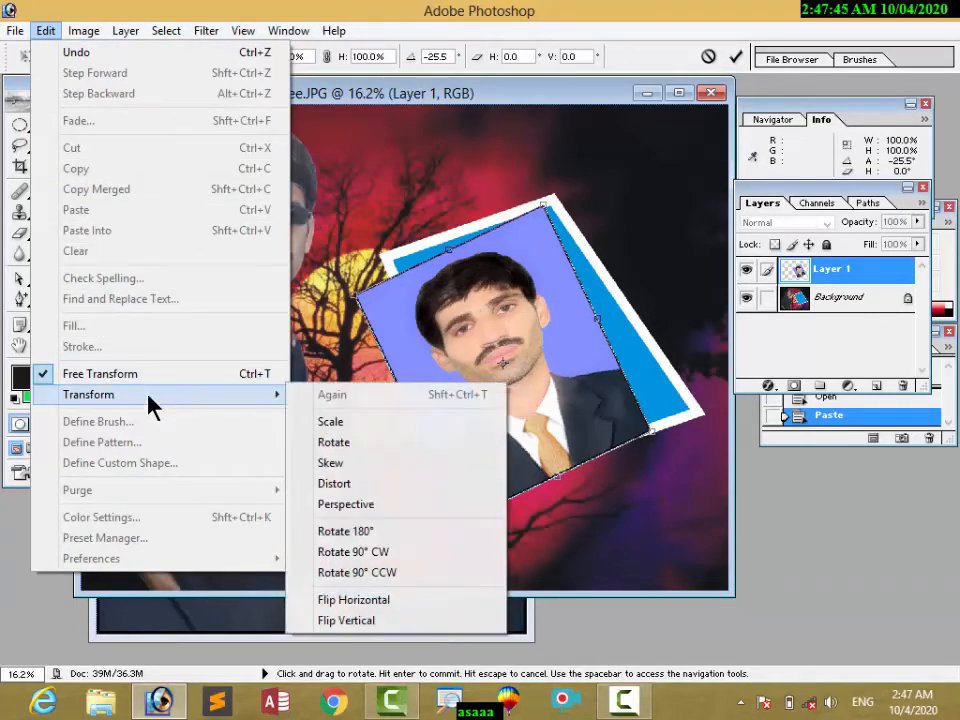
pyautogui.click(350, 488)
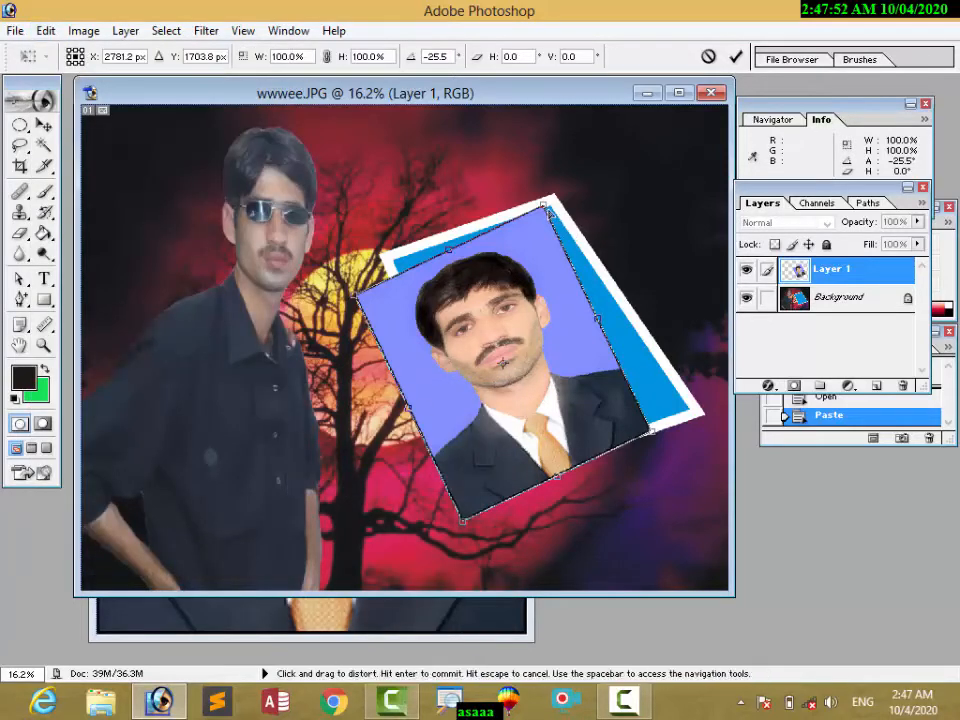
pyautogui.moveTo(493, 257); pyautogui.dragTo(534, 225)
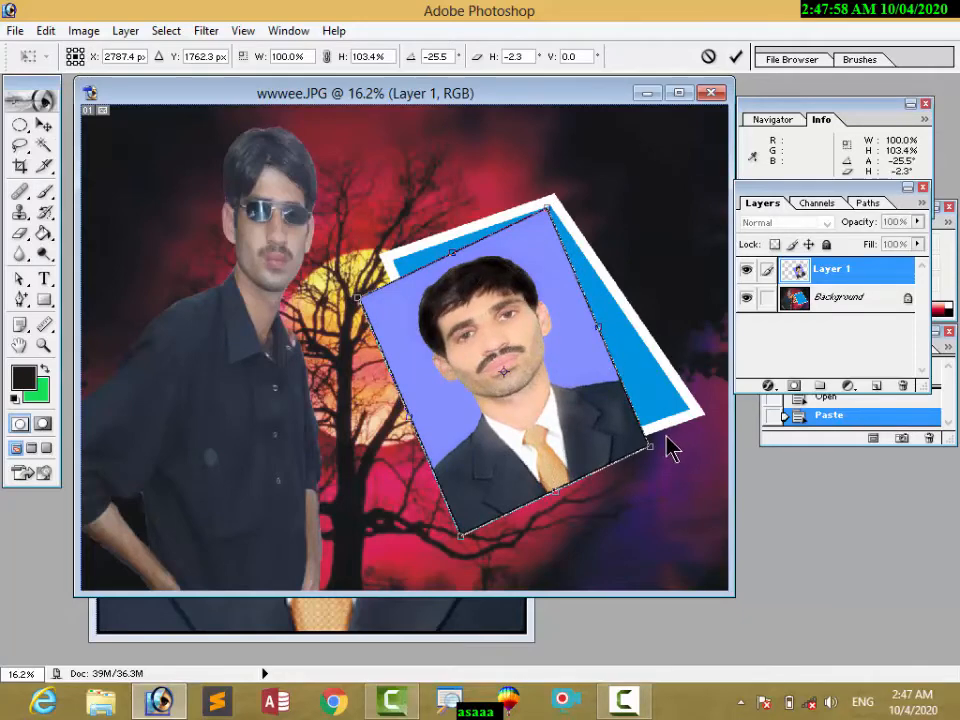
pyautogui.moveTo(650, 450); pyautogui.dragTo(688, 408)
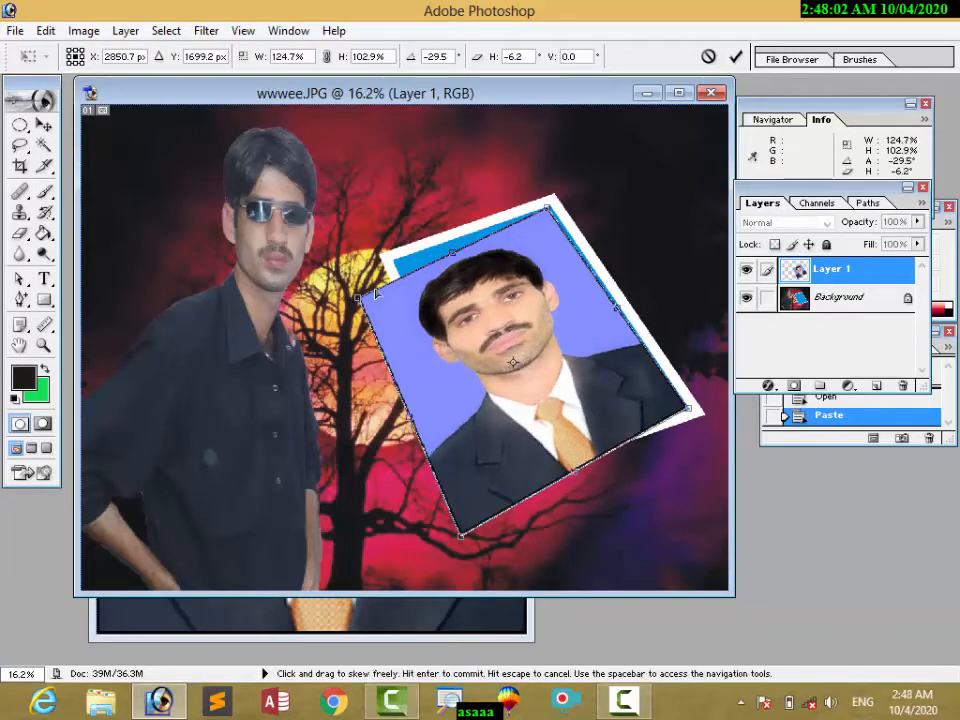
pyautogui.moveTo(357, 298); pyautogui.dragTo(395, 262)
pyautogui.moveTo(460, 540); pyautogui.dragTo(492, 483)
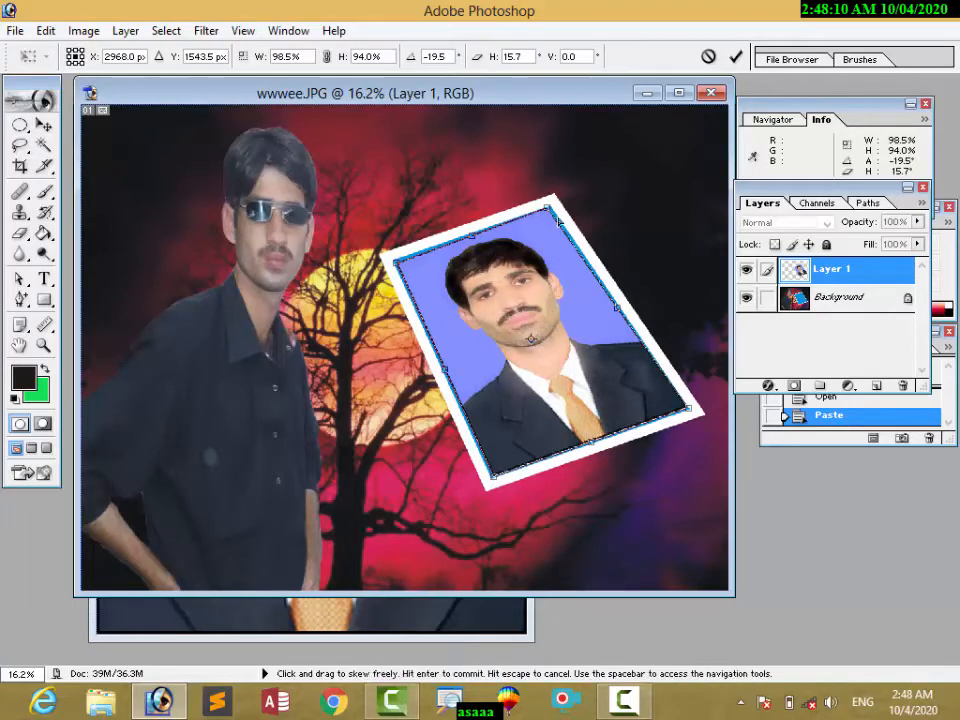
pyautogui.click(43, 345)
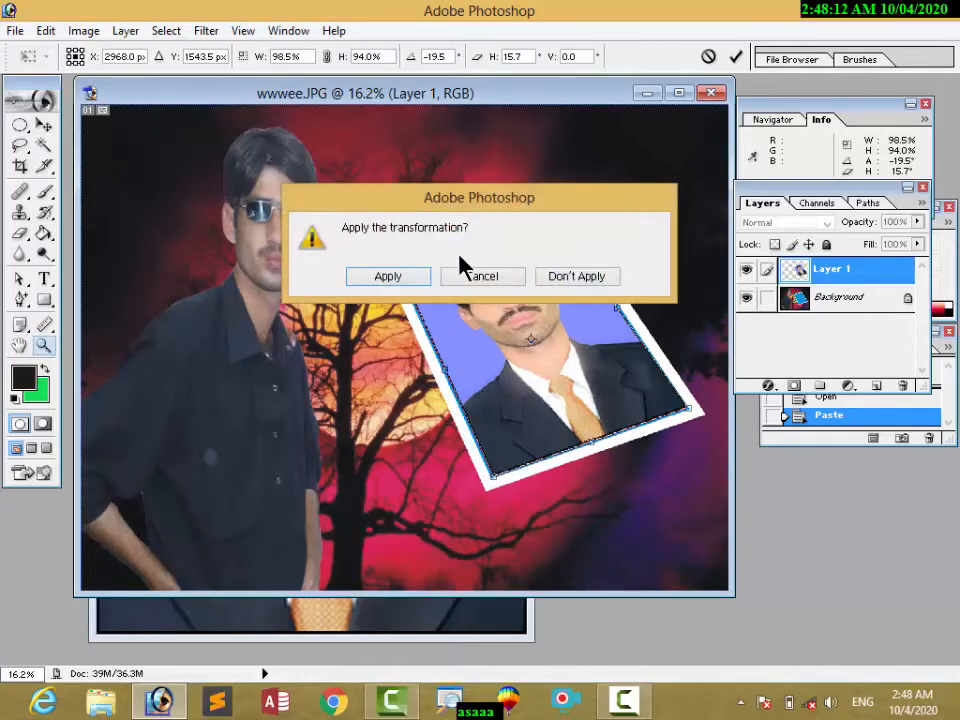
pyautogui.click(420, 282)
# Step: Distort the portrait layer again, shifting its top edge and pulling its upper-left corner out to the white frame's inner edge
pyautogui.keyDown('alt'); pyautogui.click(560, 193); pyautogui.keyUp('alt')
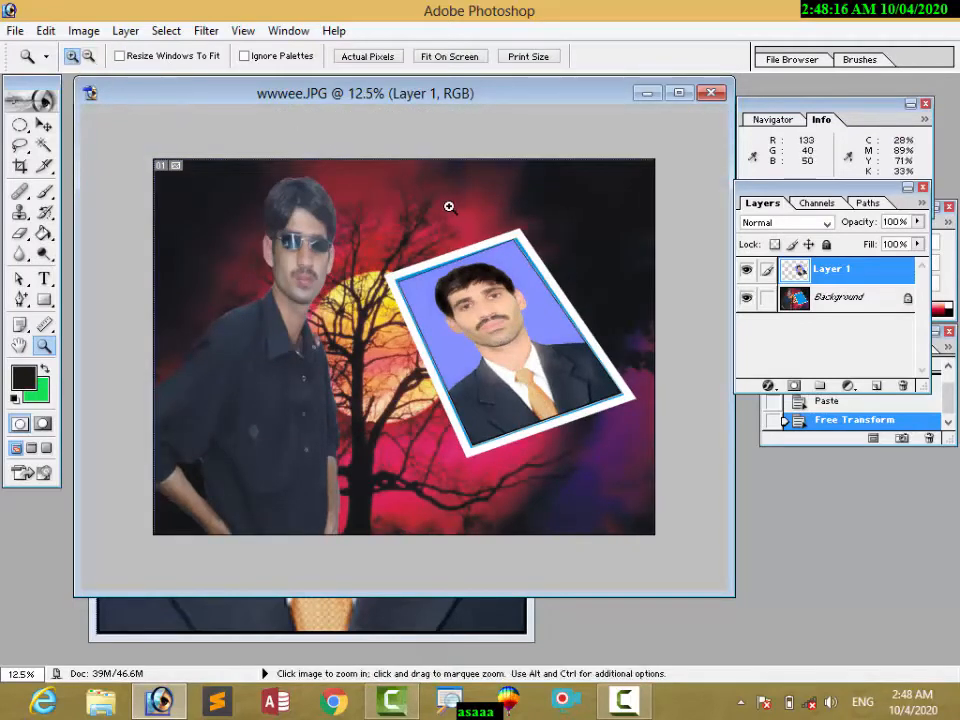
pyautogui.moveTo(376, 200); pyautogui.dragTo(636, 471)
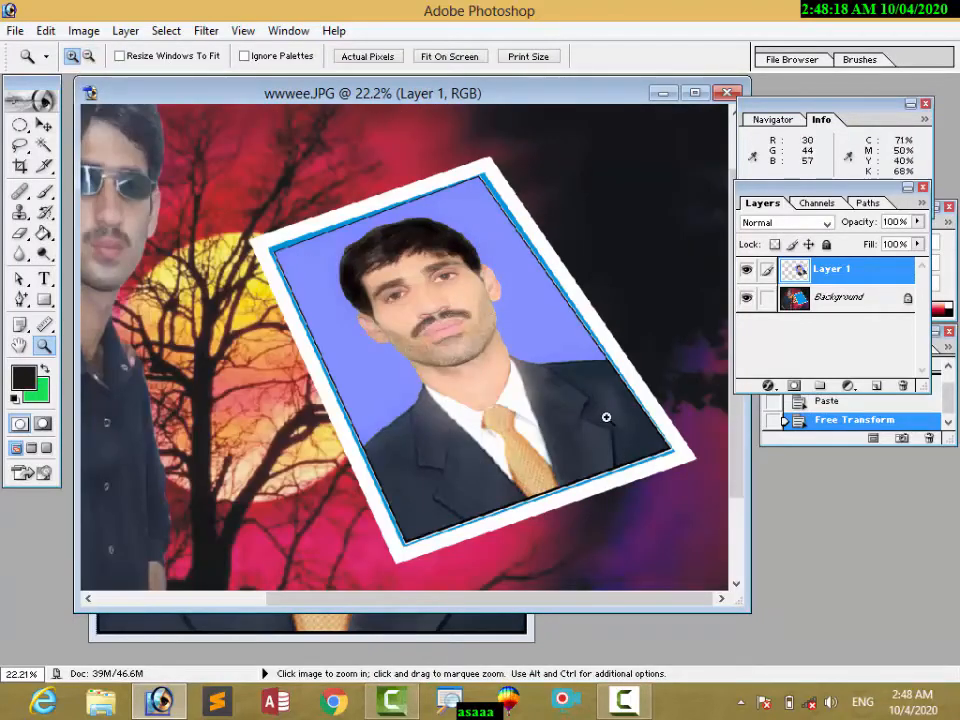
pyautogui.click(495, 182)
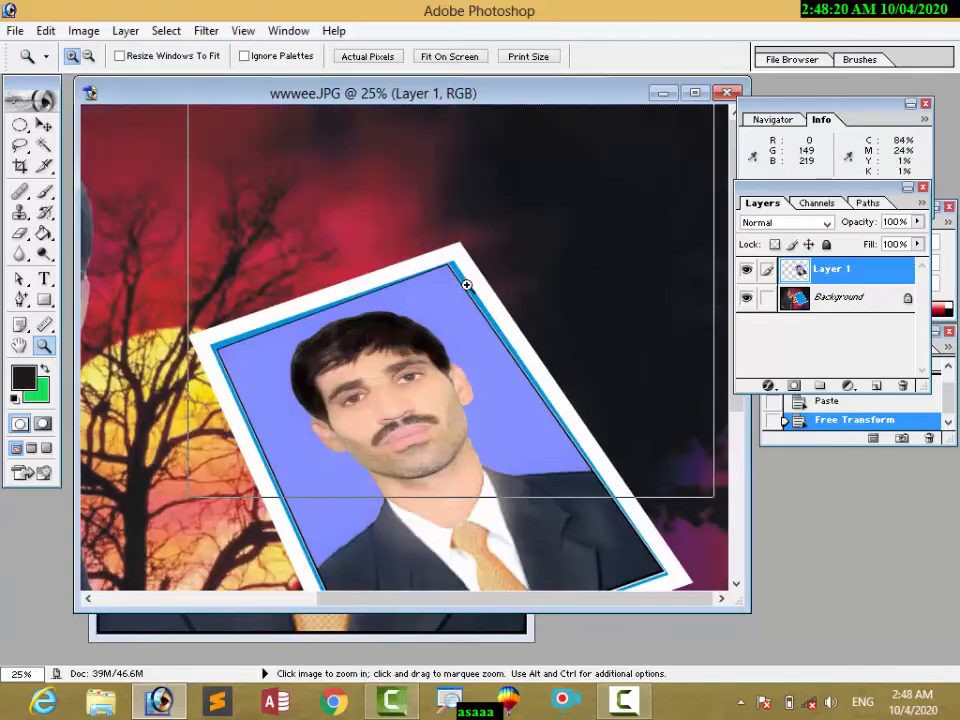
pyautogui.click(468, 283)
pyautogui.click(695, 93)
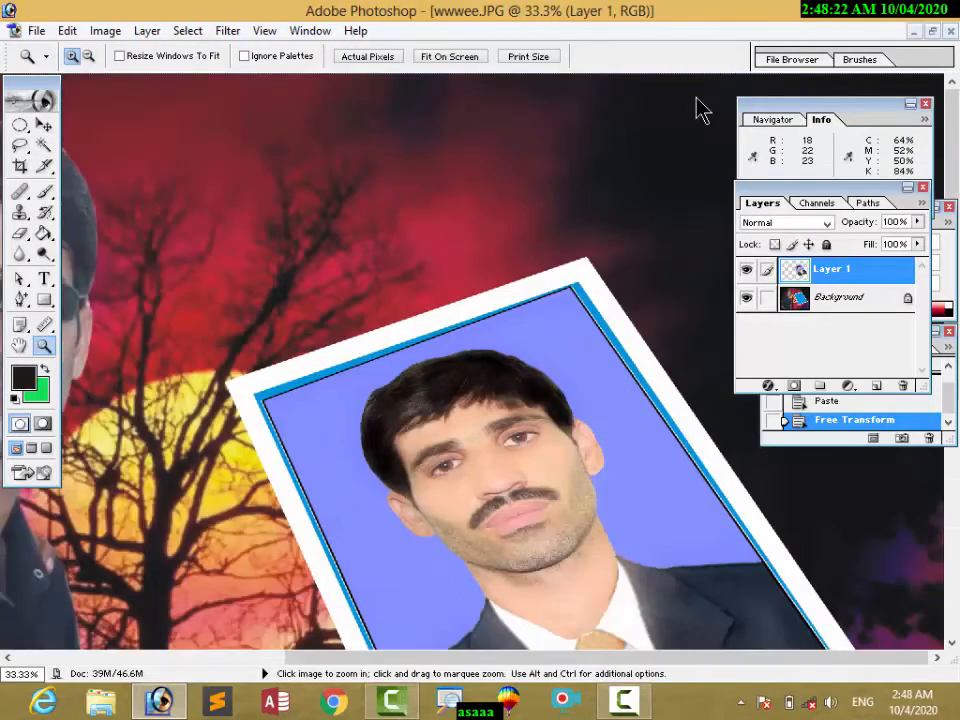
pyautogui.click(68, 31)
pyautogui.moveTo(295, 402)
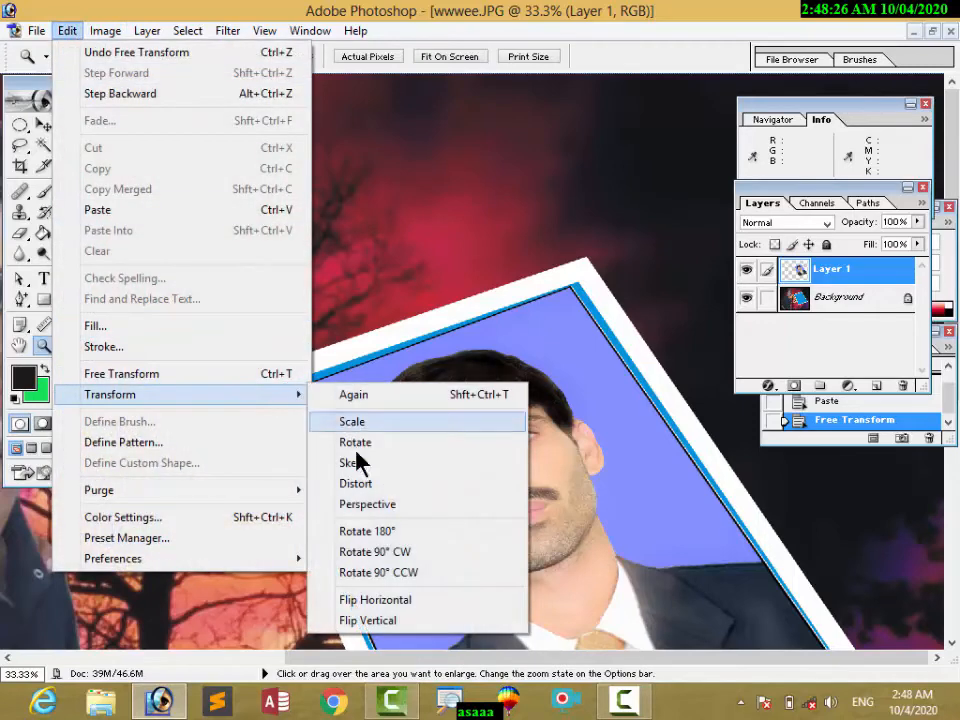
pyautogui.click(362, 484)
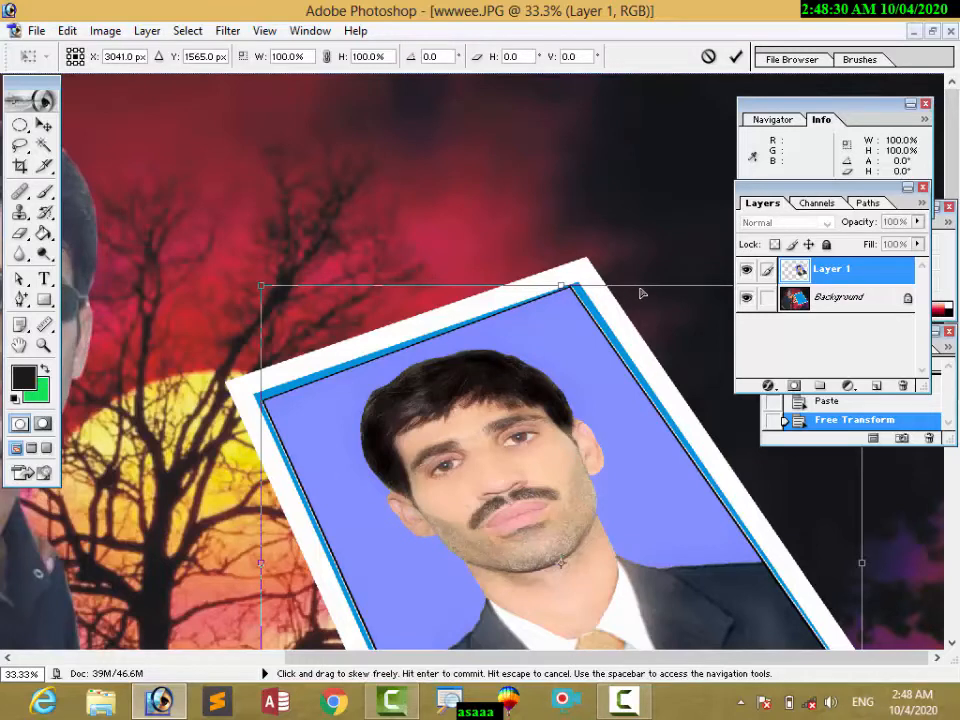
pyautogui.moveTo(642, 293); pyautogui.dragTo(643, 289)
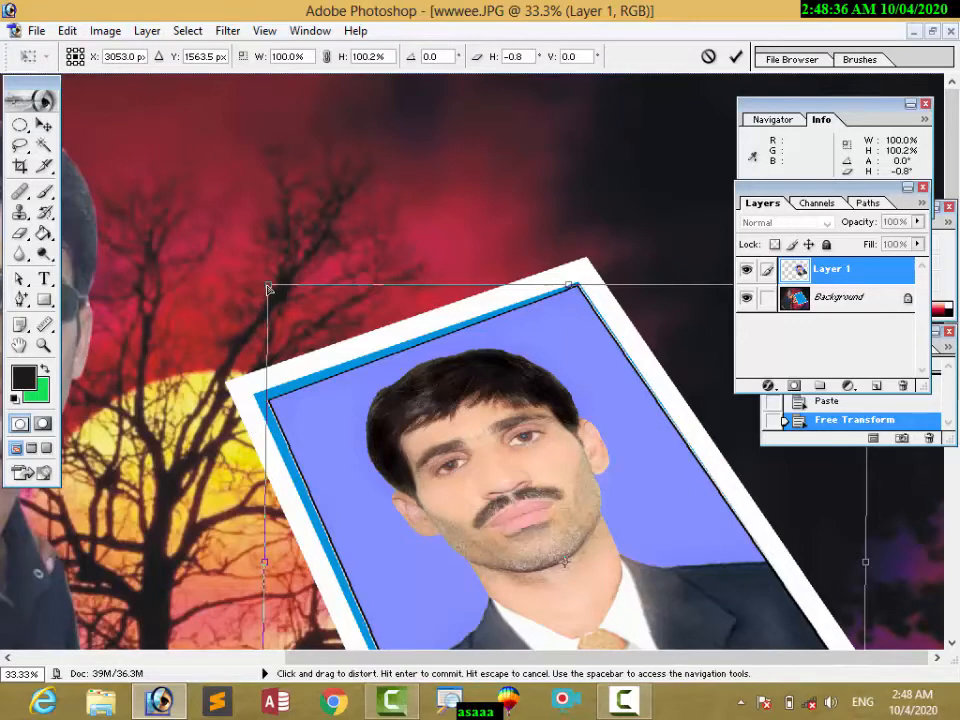
pyautogui.moveTo(267, 286); pyautogui.dragTo(252, 286)
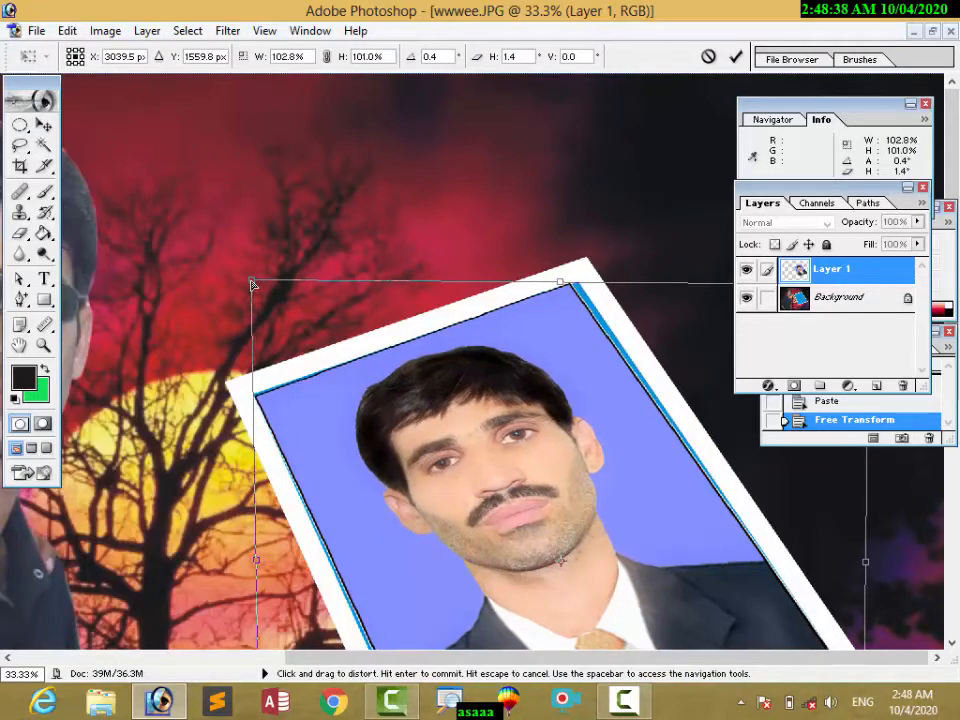
# Step: Pull the portrait's lower-left corner slightly outward to the white frame's inner corner and apply the transformation
pyautogui.scroll(-5, 304, 257)
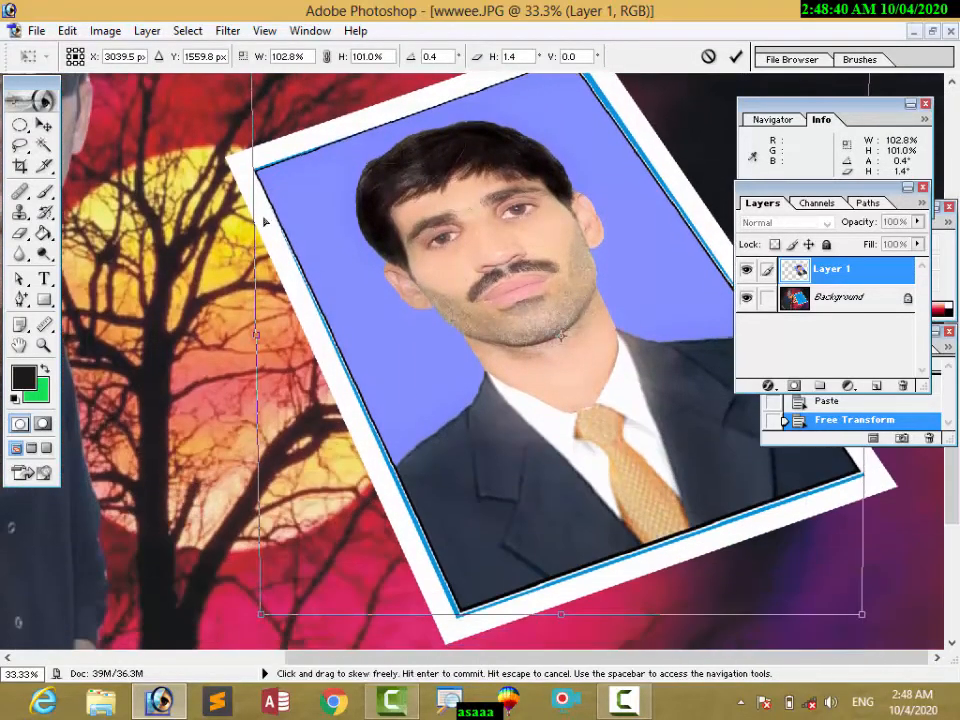
pyautogui.scroll(-2, 266, 221)
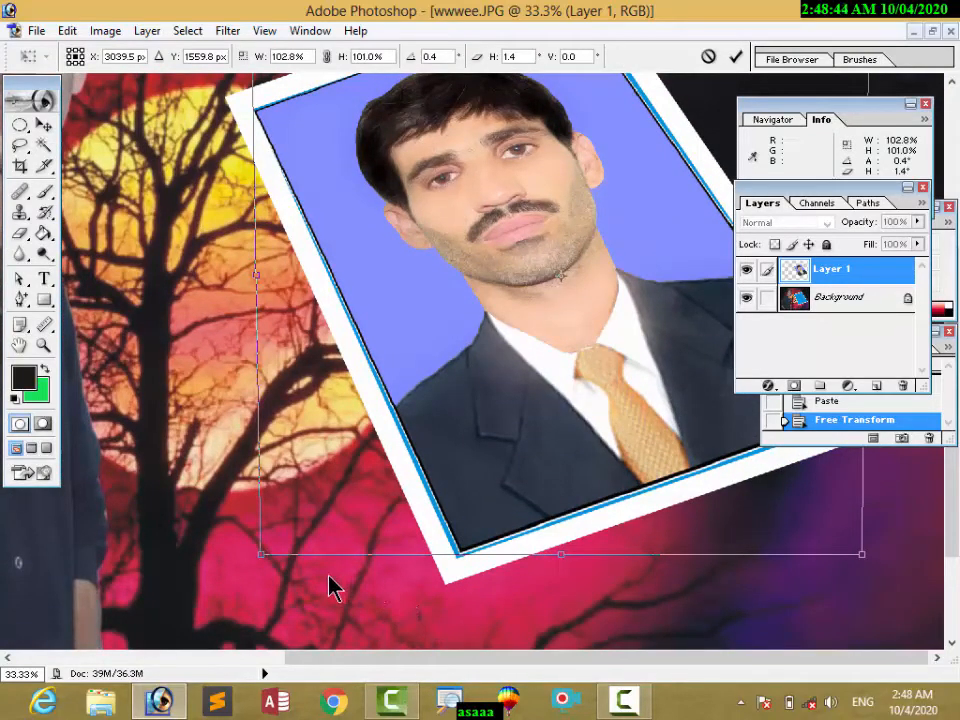
pyautogui.moveTo(263, 562); pyautogui.dragTo(259, 566)
pyautogui.scroll(-1, 332, 573)
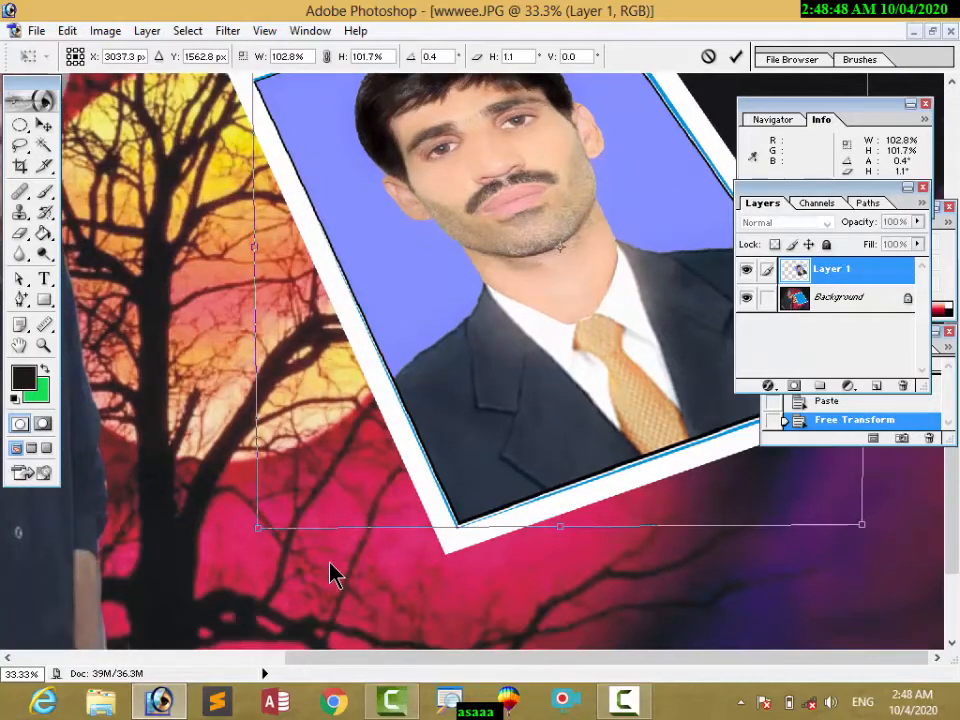
pyautogui.scroll(2, 224, 297)
pyautogui.click(41, 345)
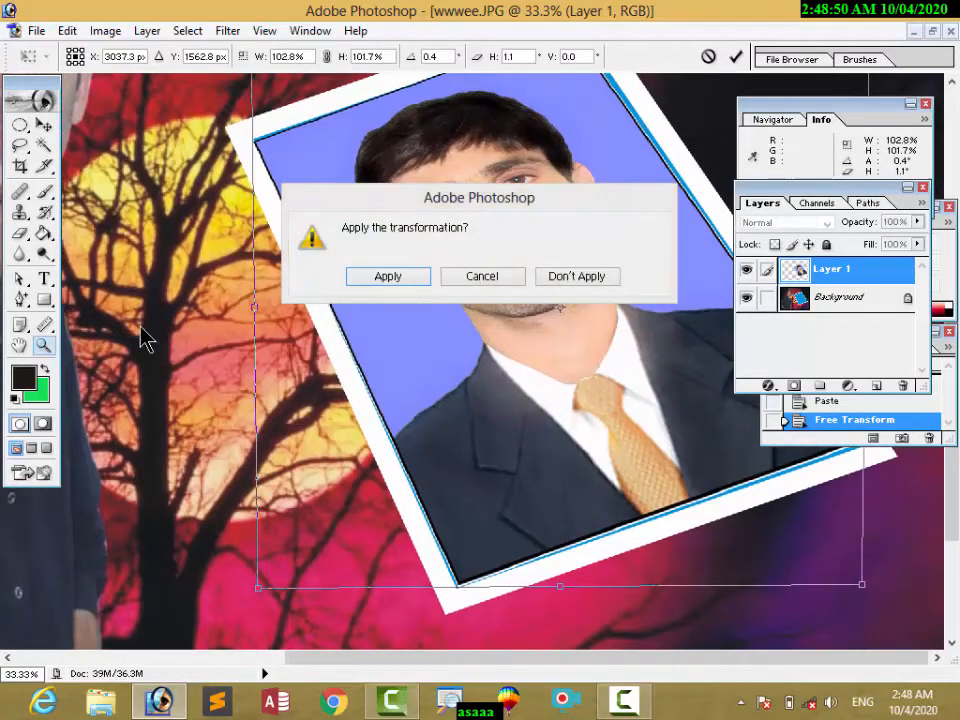
pyautogui.click(390, 279)
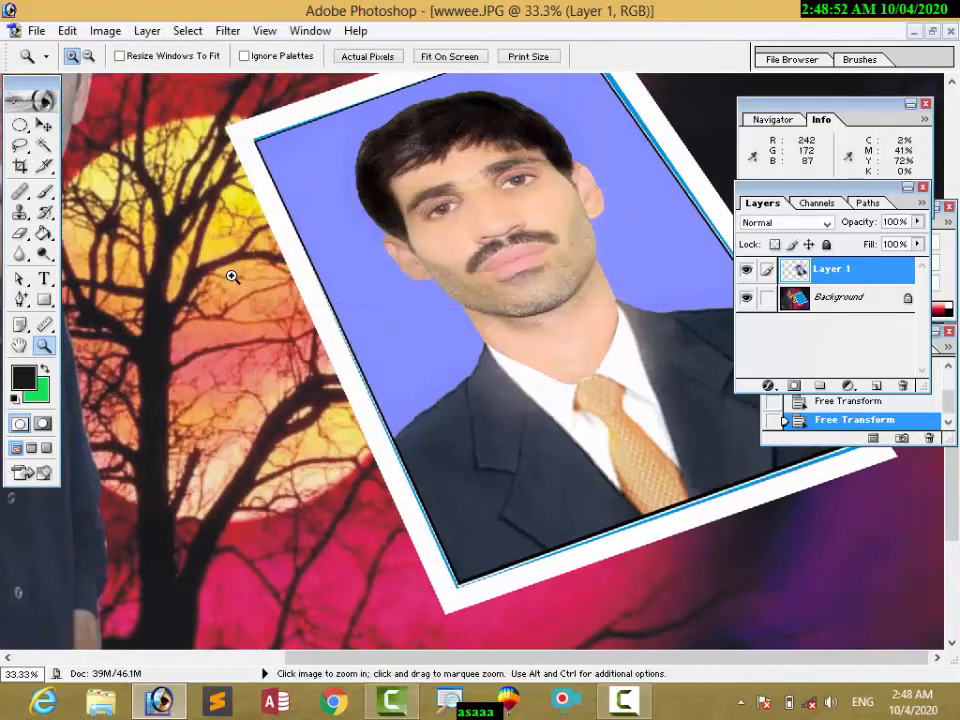
pyautogui.rightClick(250, 280)
pyautogui.click(265, 287)
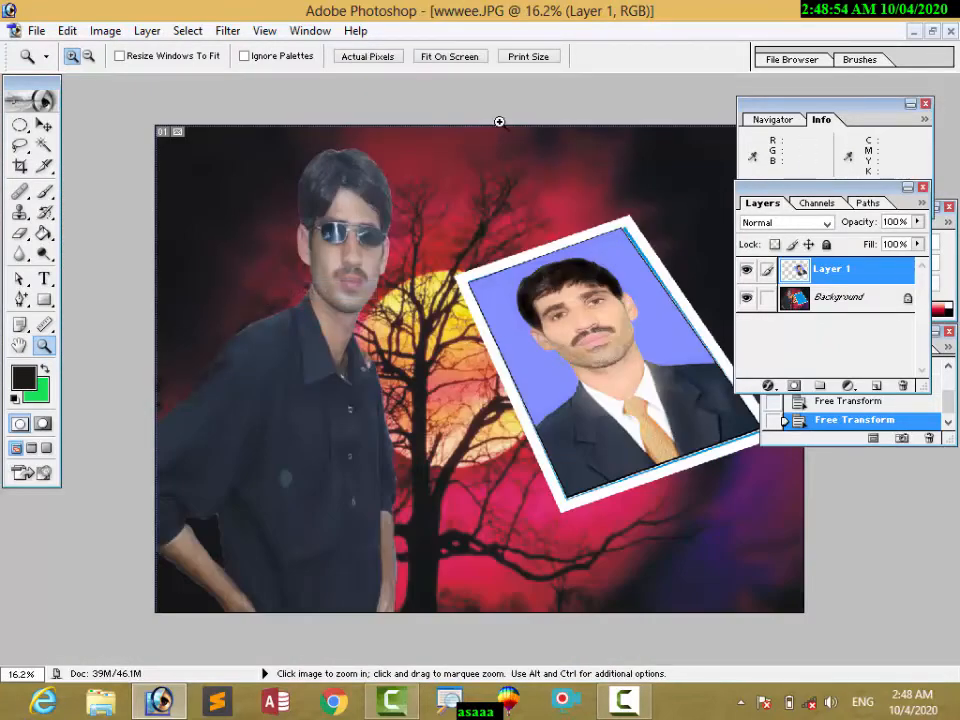
# Step: Close the wwwee.JPG composite without saving, and close the rrr.jpg portrait
pyautogui.click(932, 31)
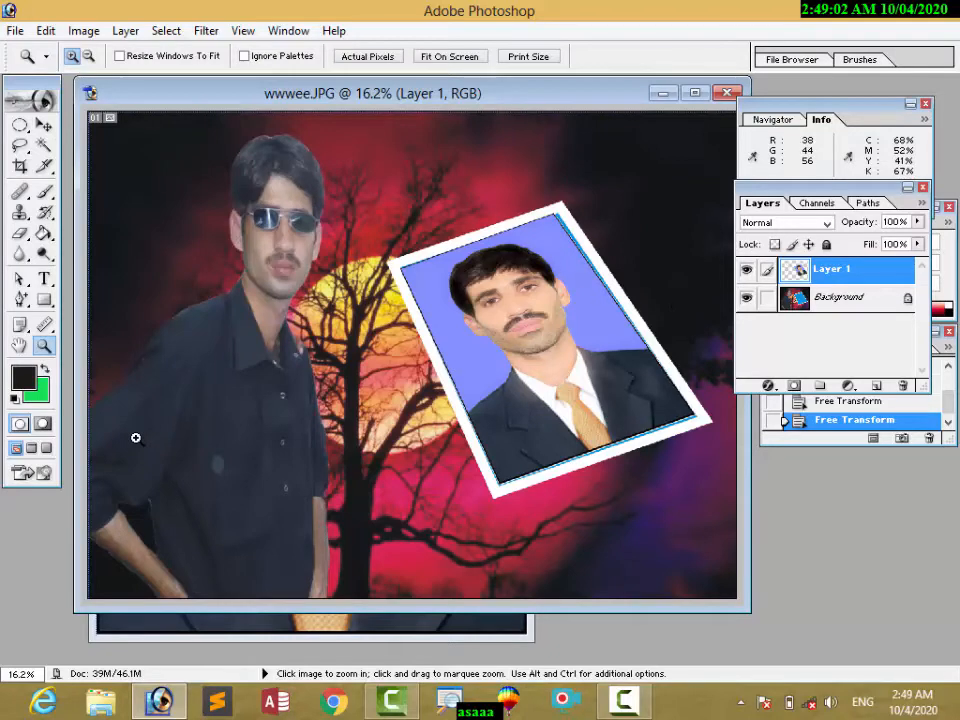
pyautogui.click(733, 95)
pyautogui.click(451, 284)
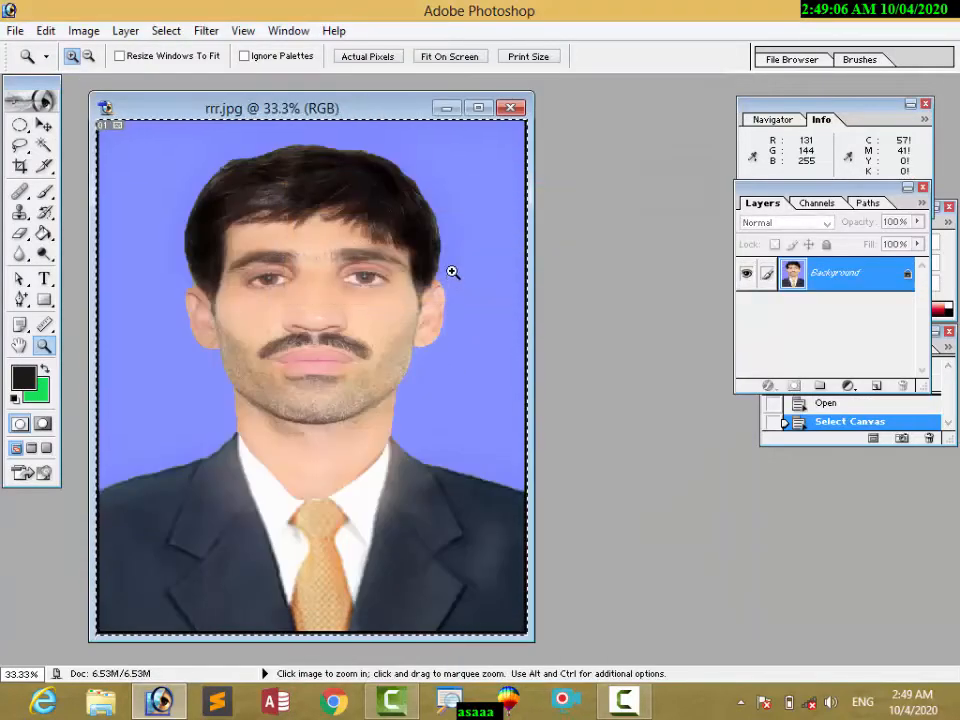
pyautogui.click(508, 107)
# Step: Open the uuuuuuu.JPG portrait from the image folder
pyautogui.doubleClick(393, 263)
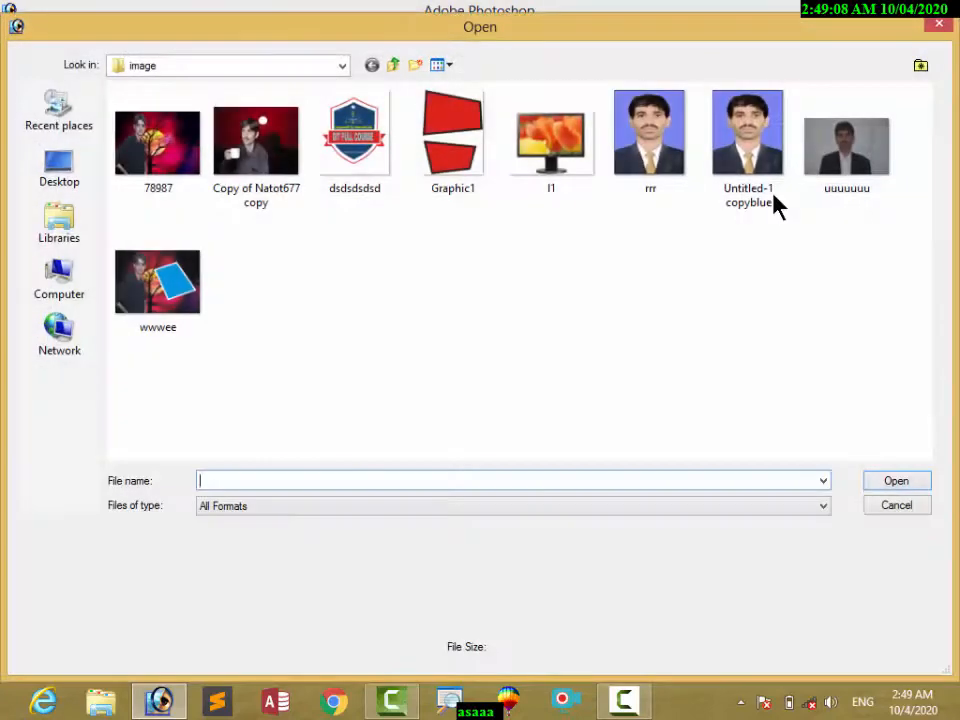
pyautogui.doubleClick(864, 140)
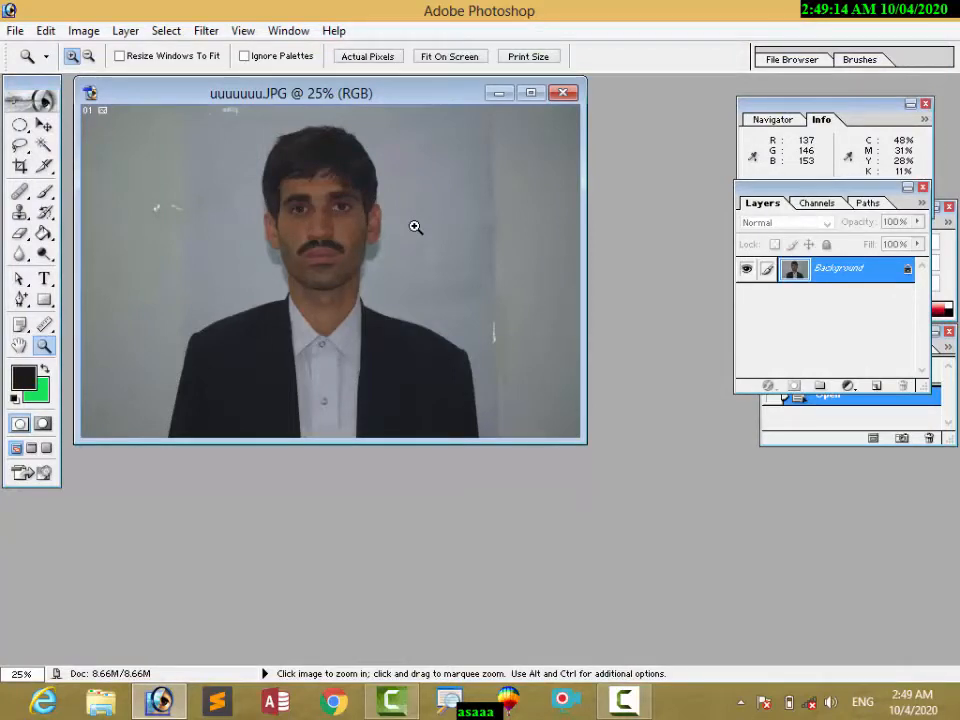
pyautogui.click(626, 701)
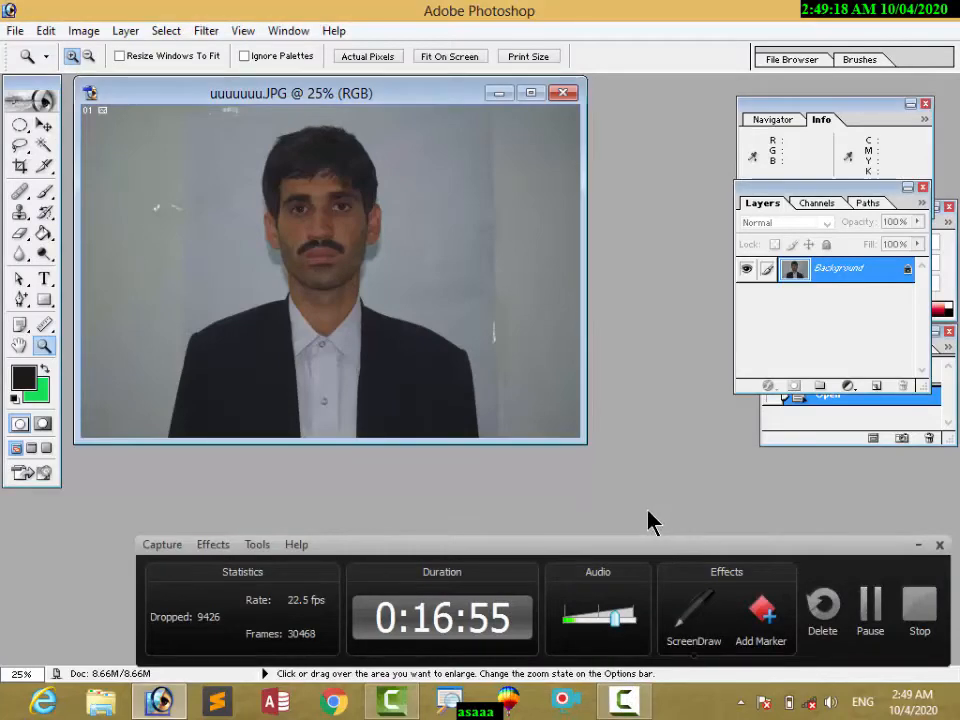
pyautogui.click(919, 546)
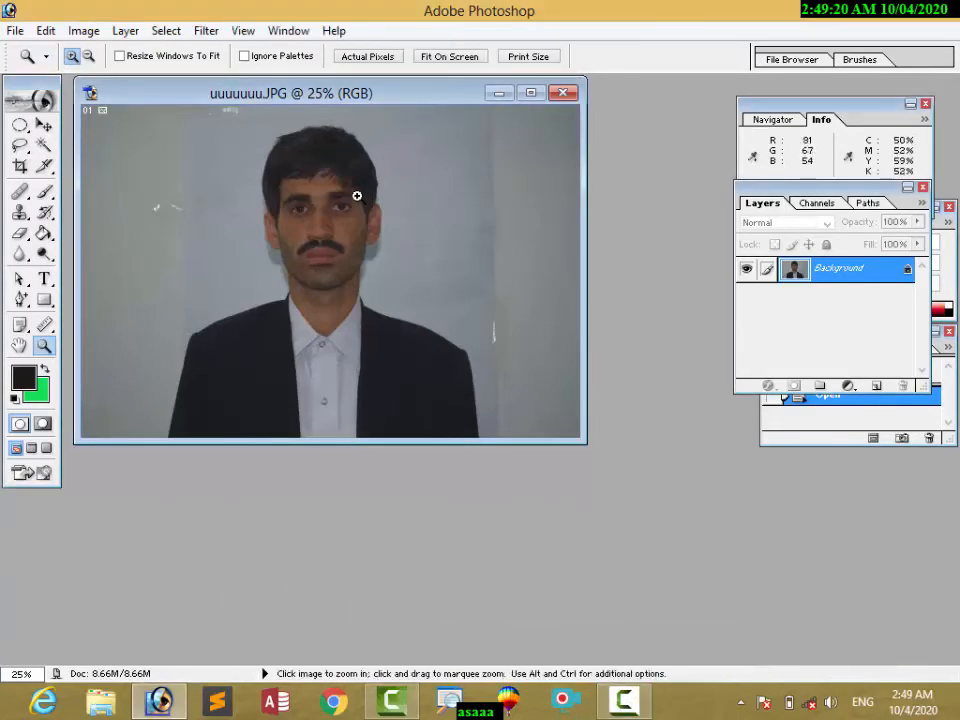
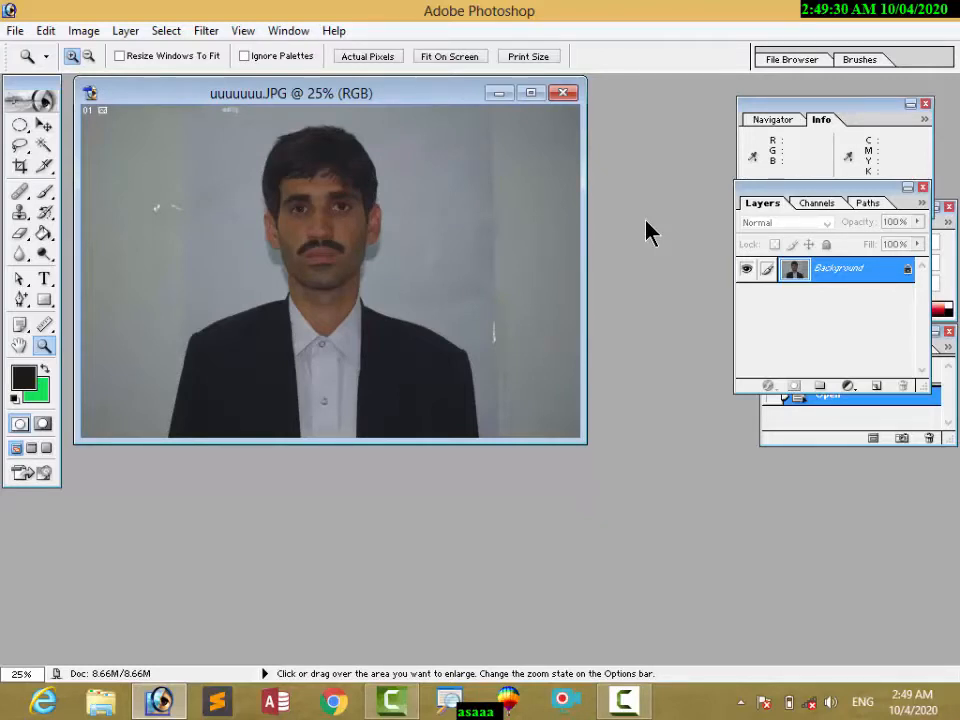
# Step: Select the grey wall around the man with the Magic Wand, adding the patch beside his neck, and clear the selection to the green background color
pyautogui.click(50, 148)
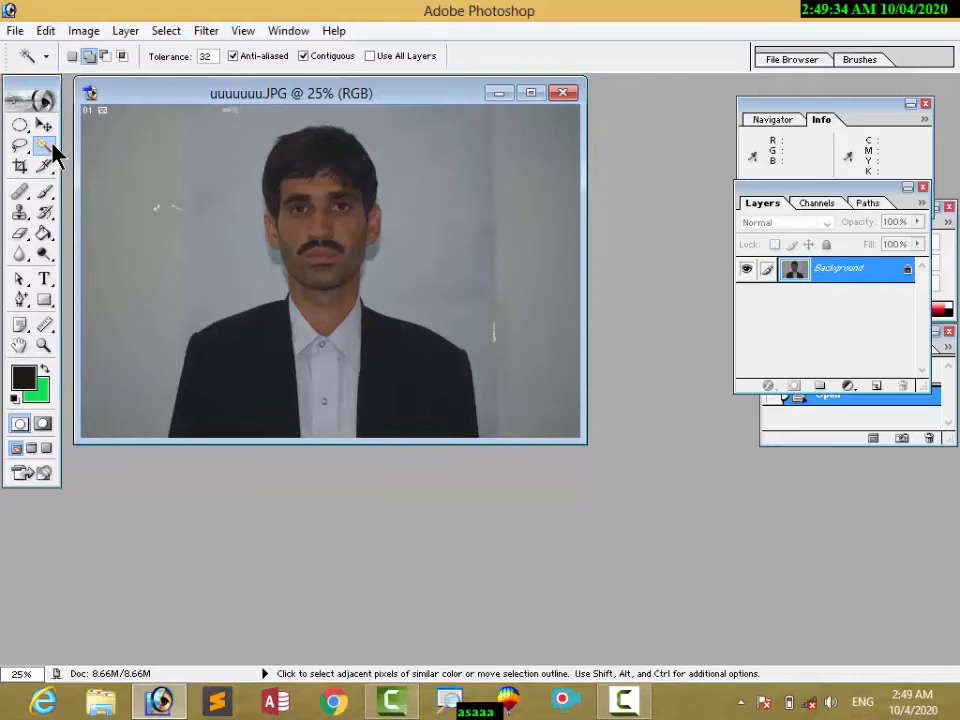
pyautogui.click(229, 187)
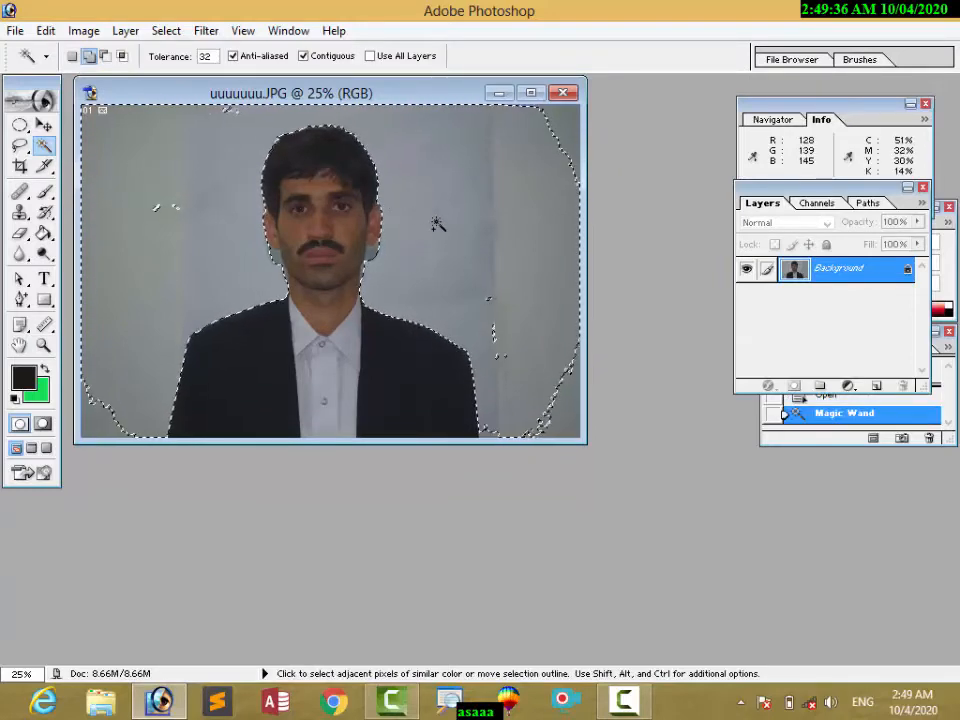
pyautogui.click(382, 264)
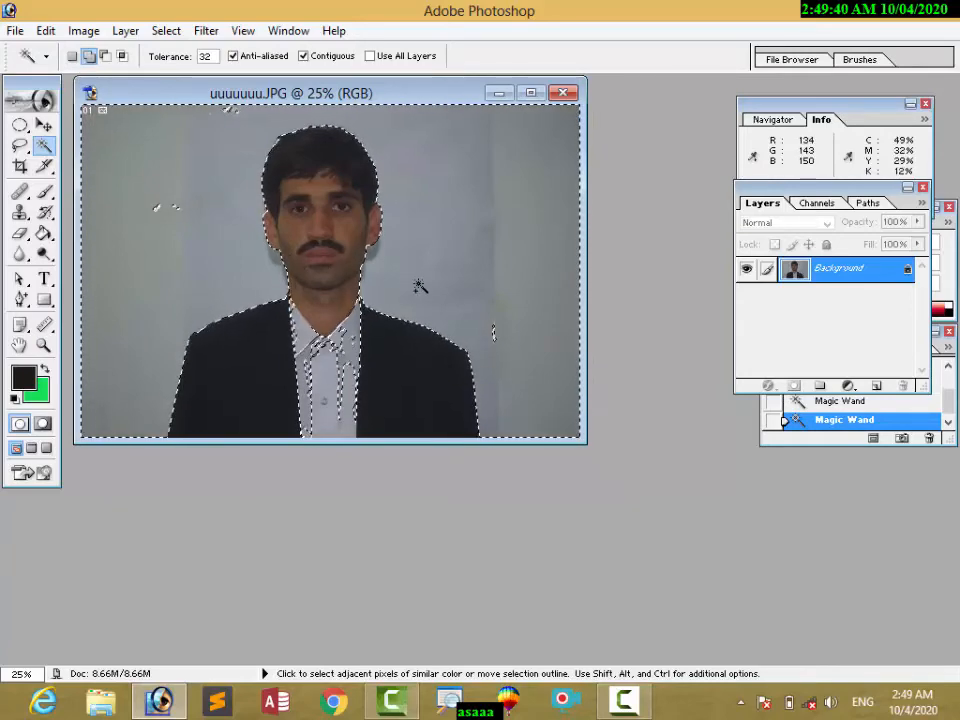
pyautogui.press('Delete')
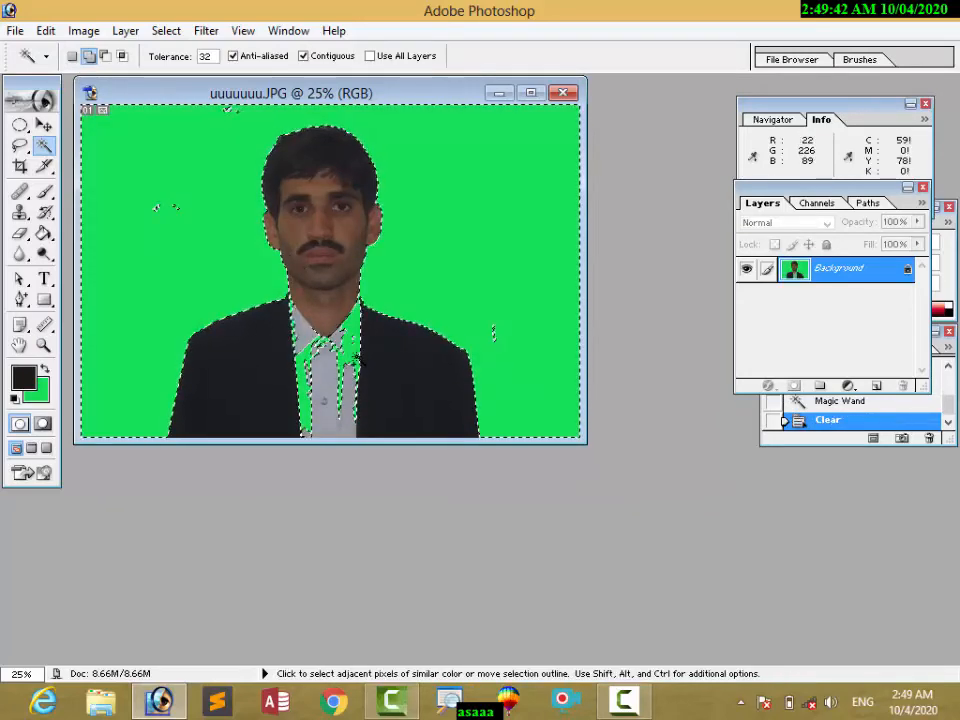
# Step: Deselect the background and try painting over the green patches in the shirt with the Brush tool
pyautogui.hotkey('ctrl', 'd')
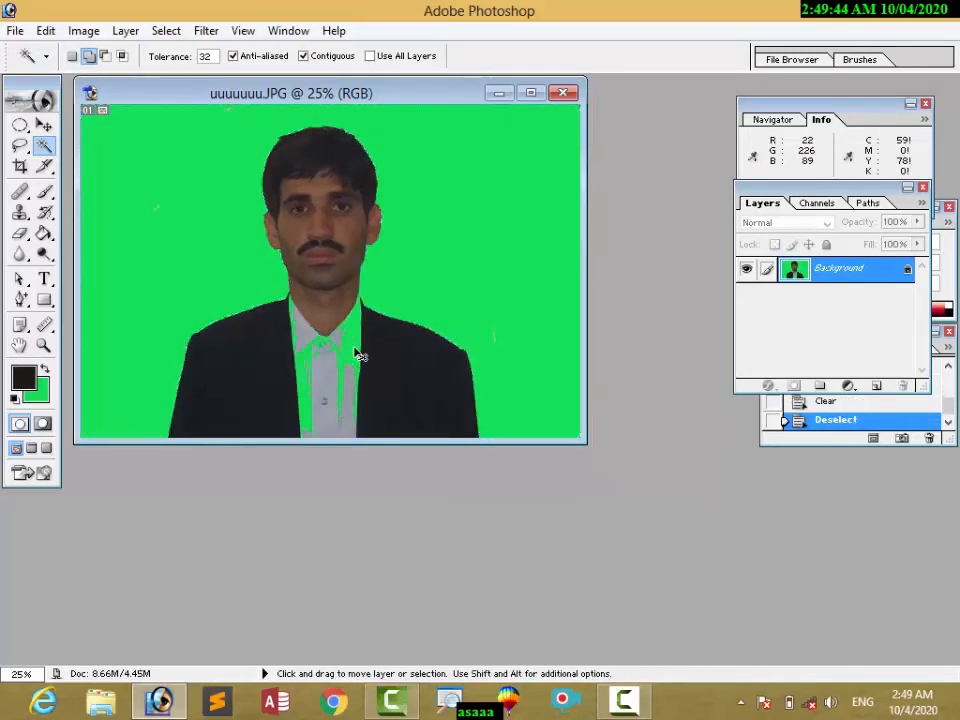
pyautogui.click(45, 191)
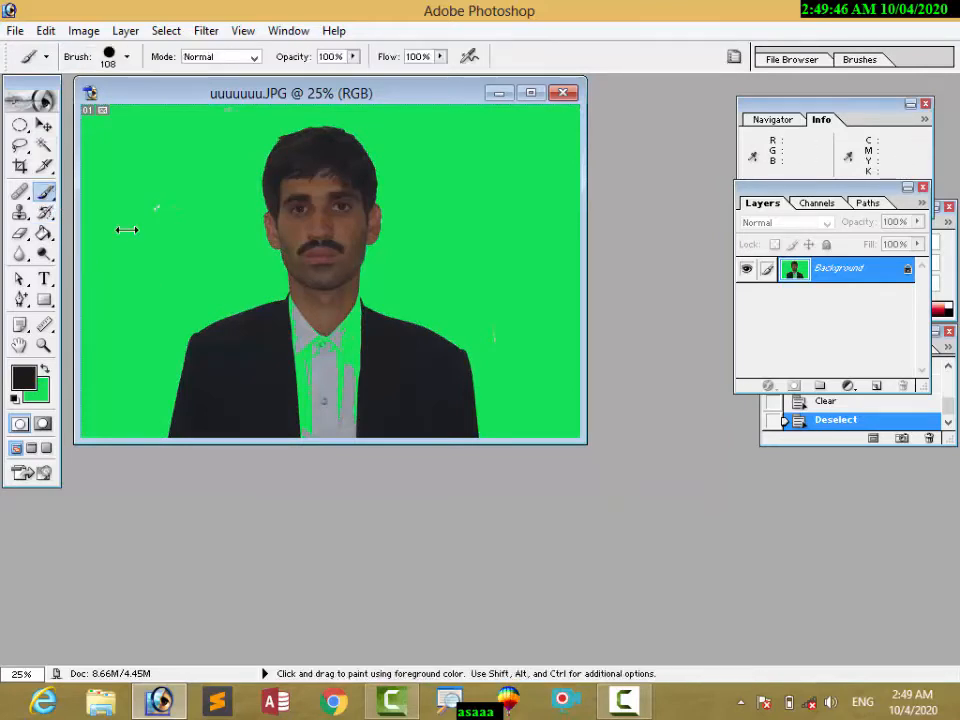
pyautogui.moveTo(300, 360)
pyautogui.mouseDown()
pyautogui.moveTo(290, 344)
pyautogui.moveTo(349, 336)
pyautogui.moveTo(337, 345)
pyautogui.mouseUp()
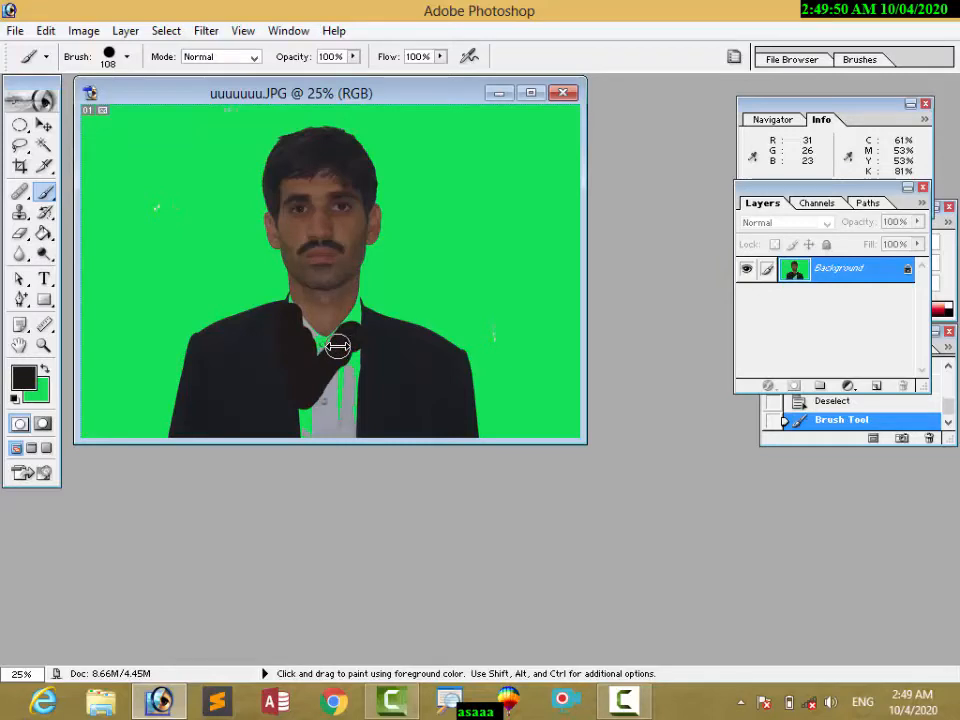
pyautogui.hotkey('ctrl', 'z')
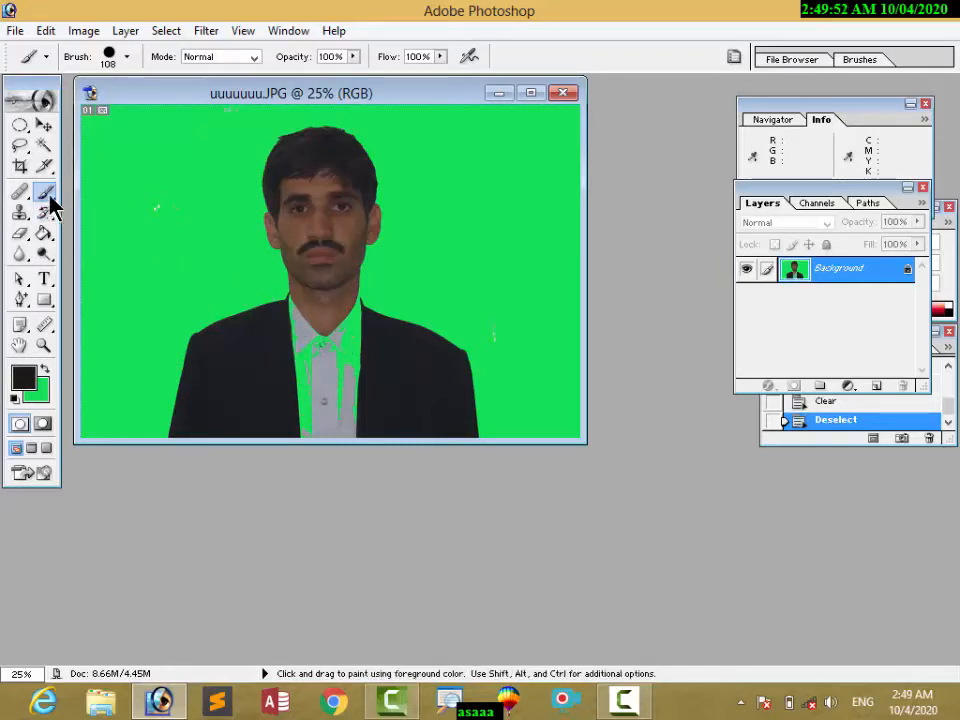
pyautogui.moveTo(49, 198); pyautogui.dragTo(98, 198)
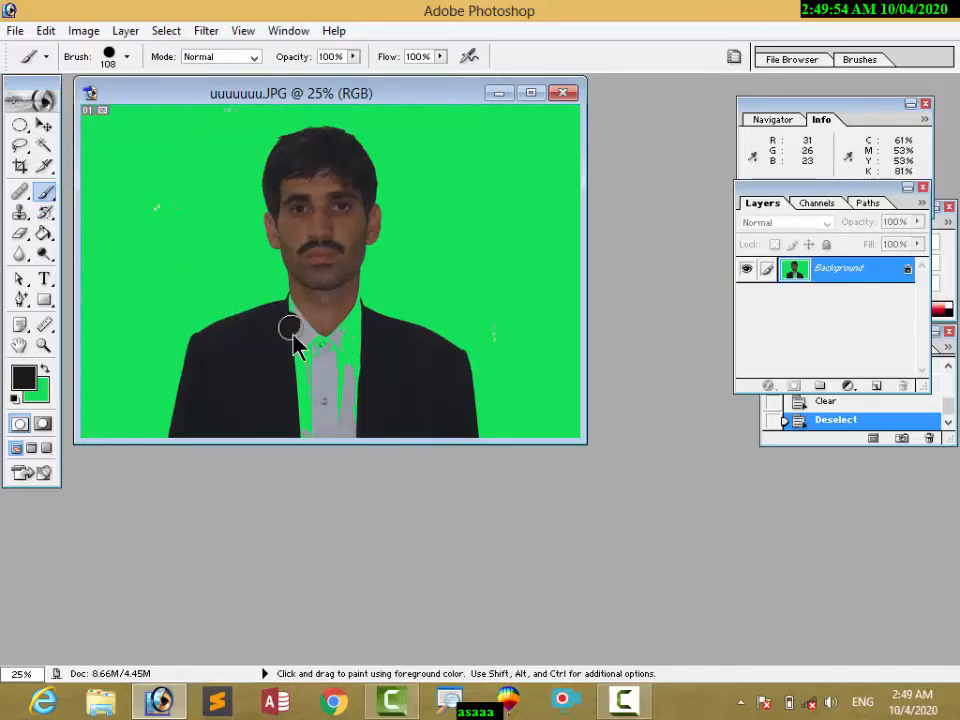
pyautogui.moveTo(292, 340); pyautogui.dragTo(300, 362)
pyautogui.hotkey('ctrl', 'z')
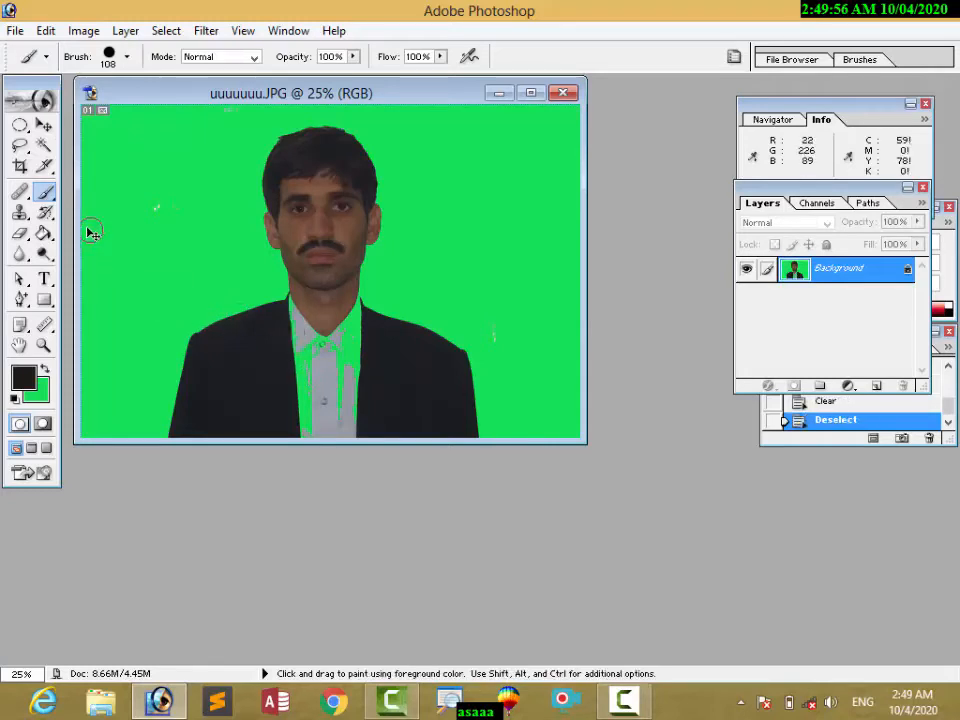
# Step: Restore the green patches of the shirt and collar with the History Brush, and revert the photo to its saved version
pyautogui.click(46, 213)
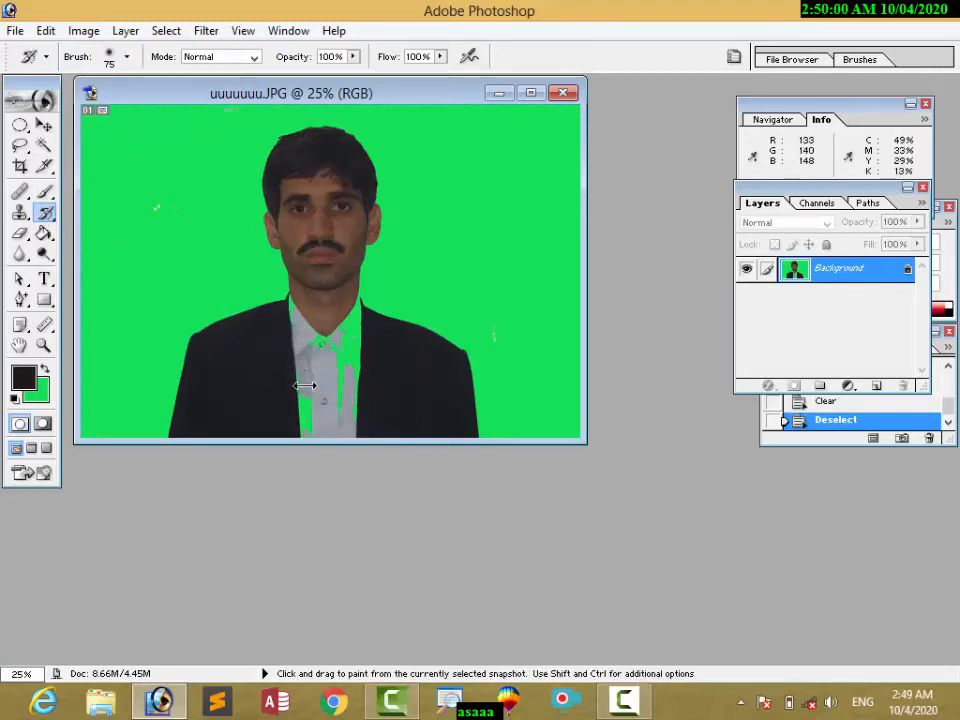
pyautogui.click(298, 383)
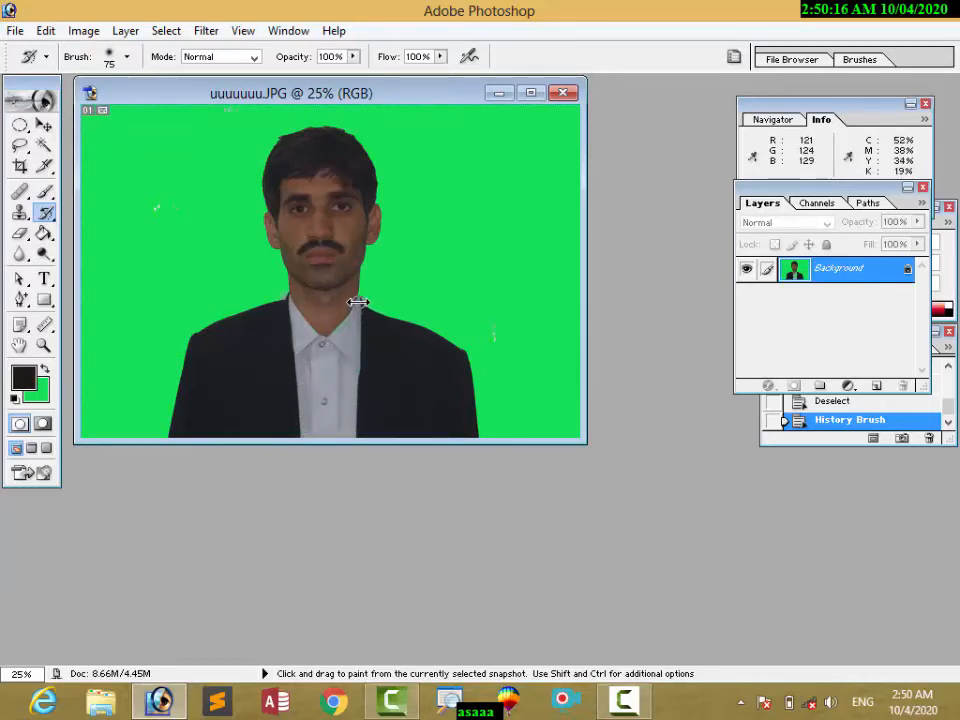
pyautogui.moveTo(358, 302); pyautogui.dragTo(371, 380)
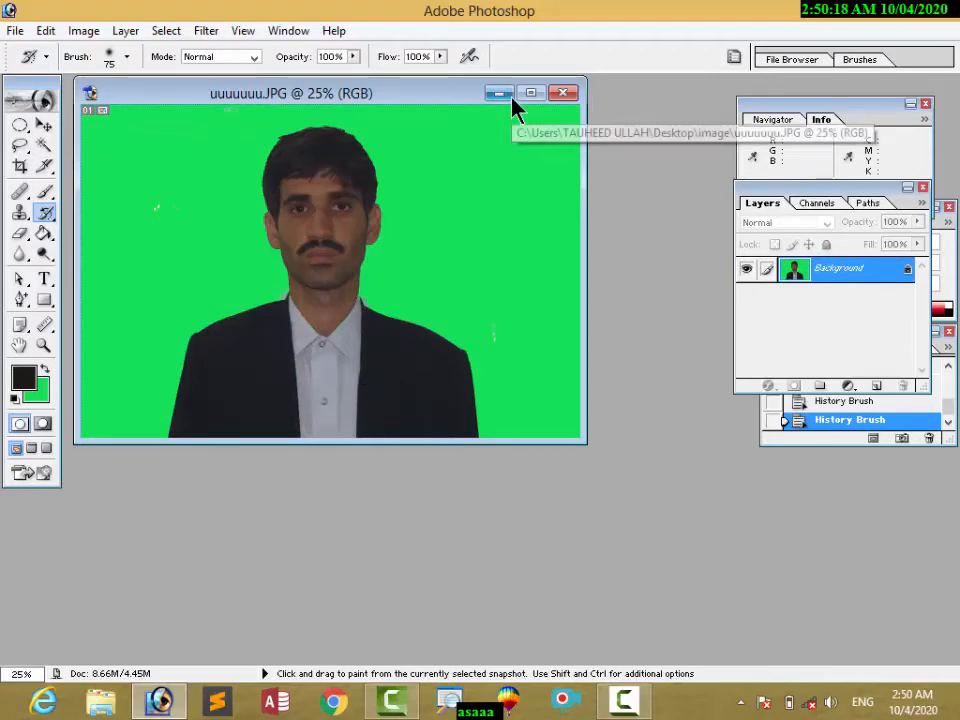
pyautogui.press('F12')
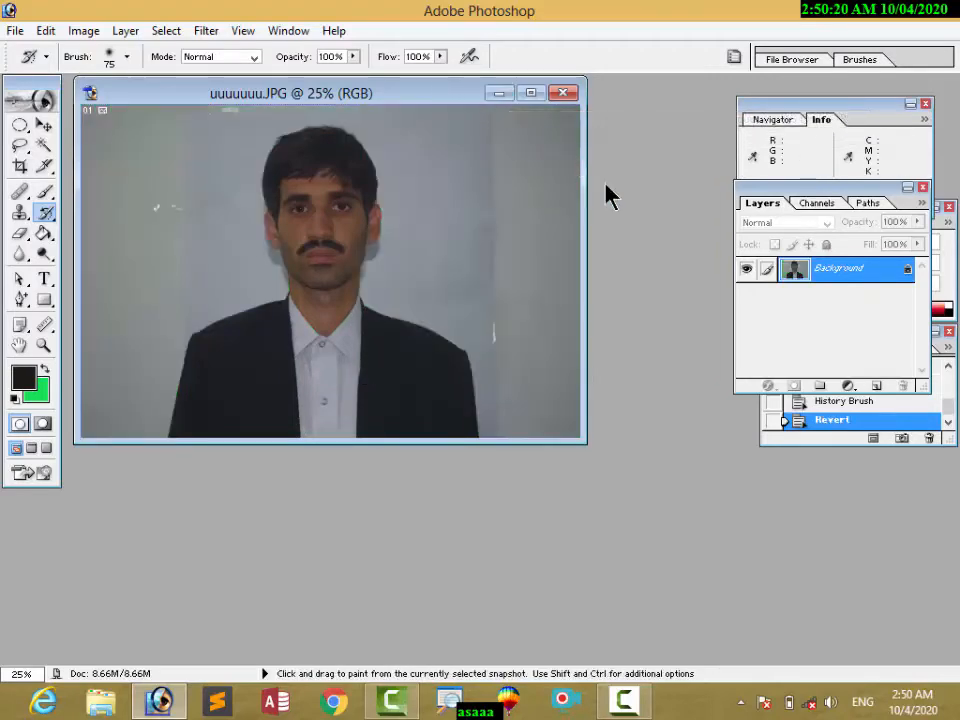
# Step: Open the coat image from the Desktop and move its window clear of the portrait's title bar
pyautogui.hotkey('ctrl', 'o')
pyautogui.click(66, 172)
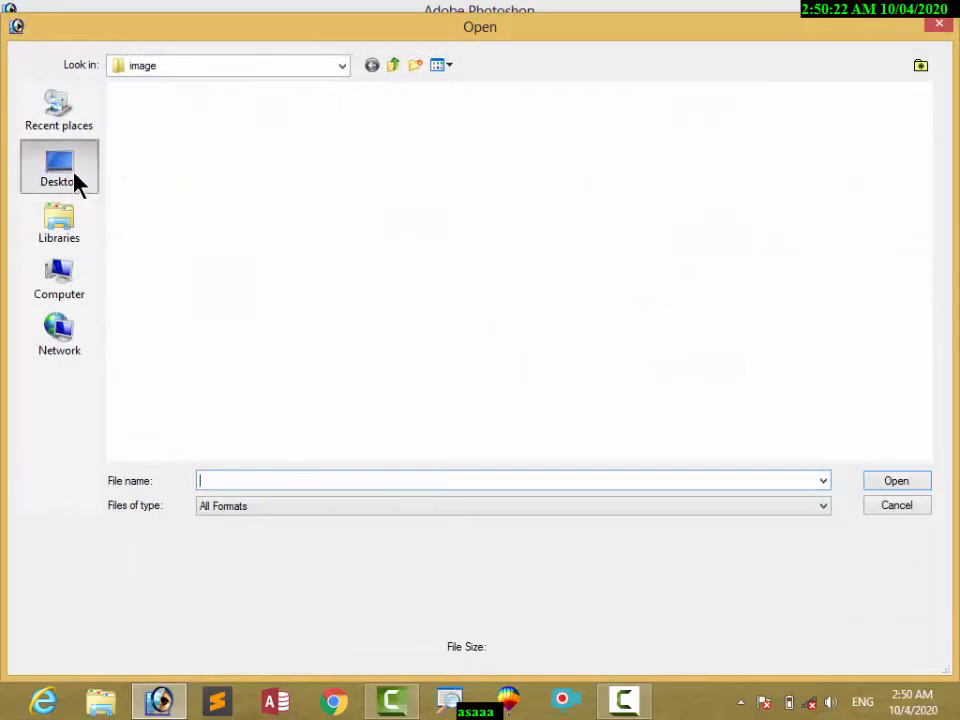
pyautogui.scroll(-1, 925, 300)
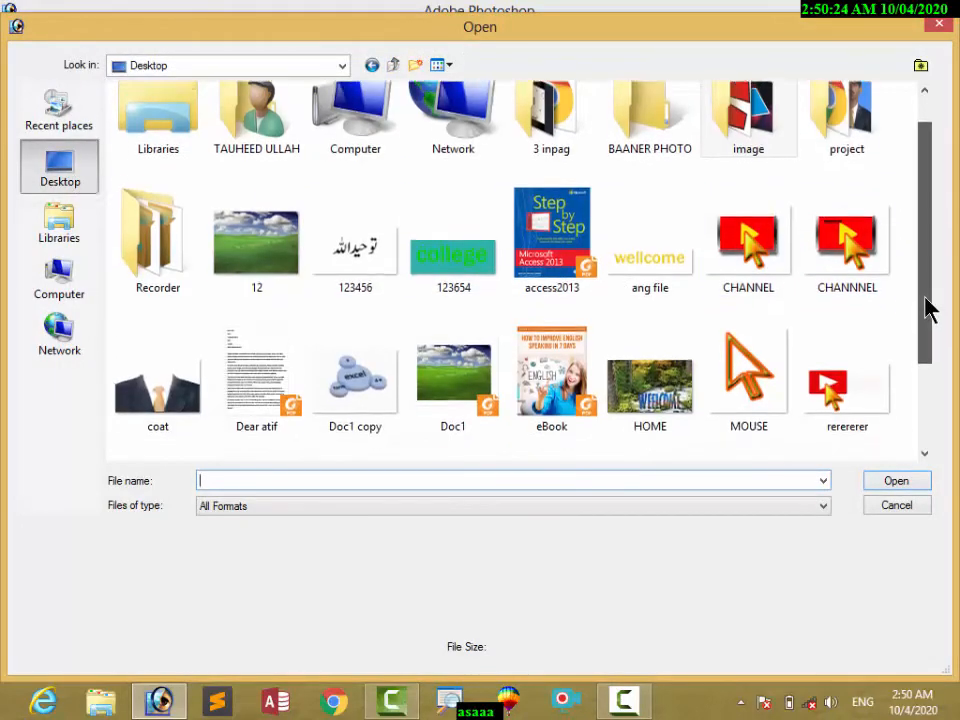
pyautogui.doubleClick(197, 364)
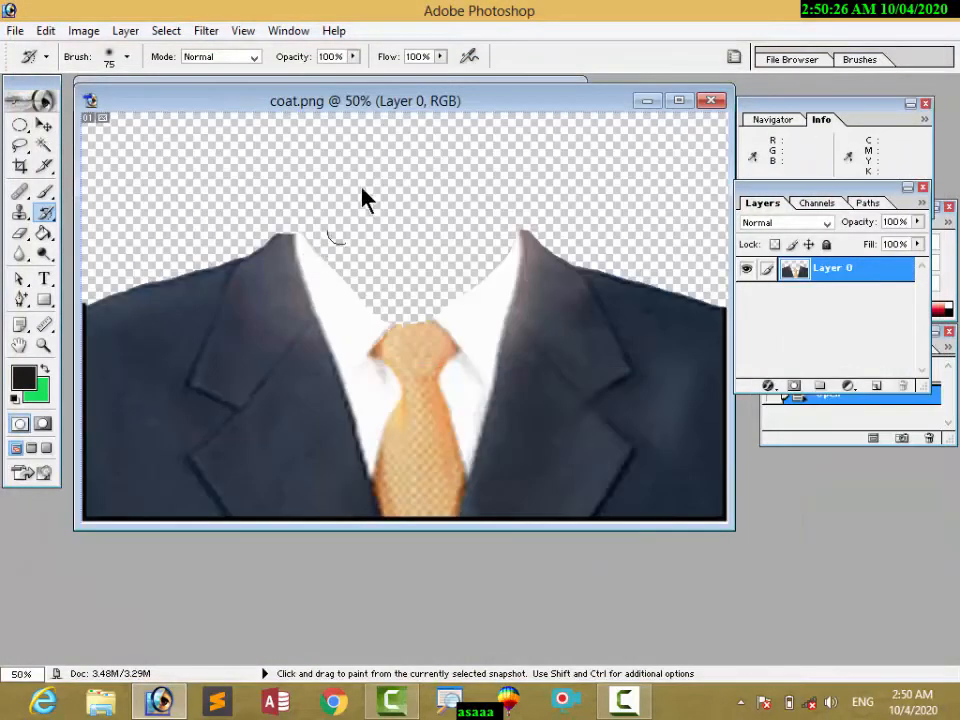
pyautogui.moveTo(347, 108); pyautogui.dragTo(339, 233)
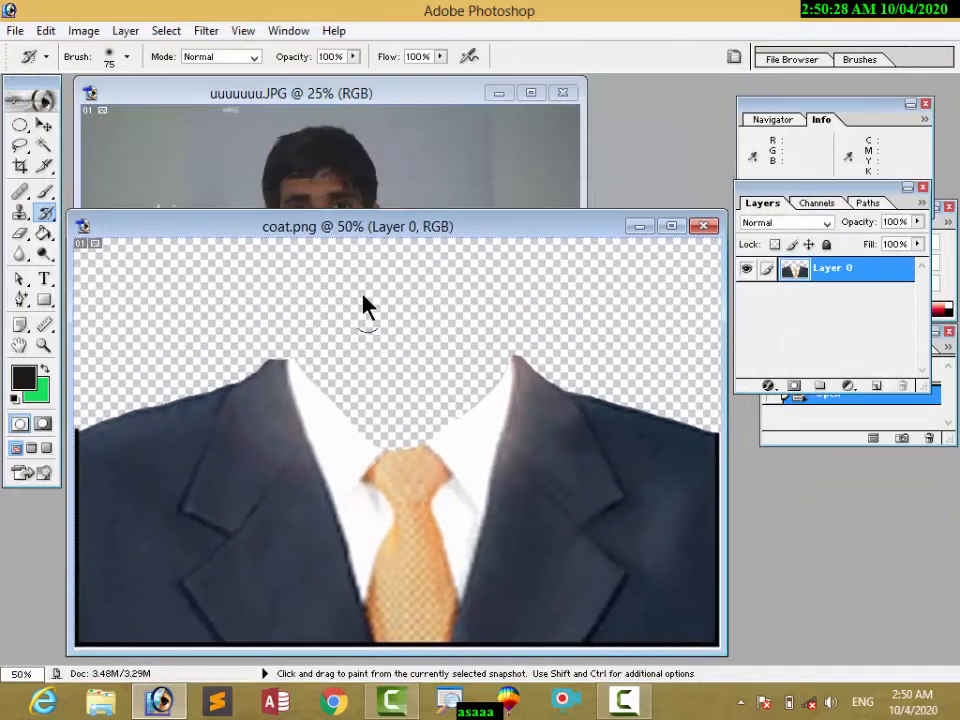
# Step: Close the portrait photo and reopen uuuuuuu.JPG from the image folder on the Desktop
pyautogui.click(301, 104)
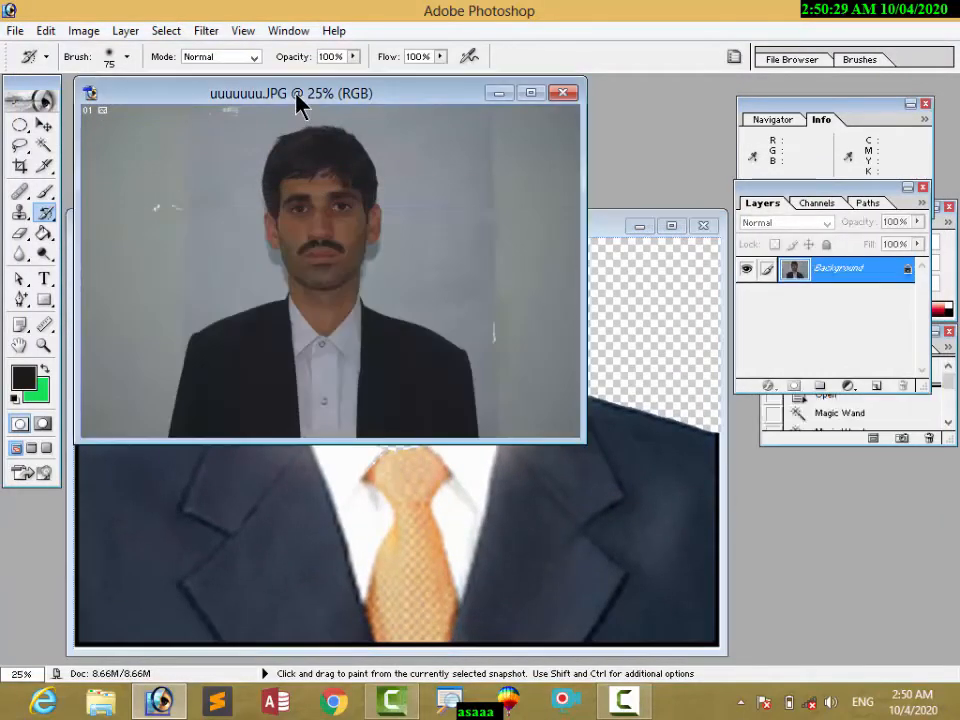
pyautogui.click(563, 95)
pyautogui.doubleClick(435, 150)
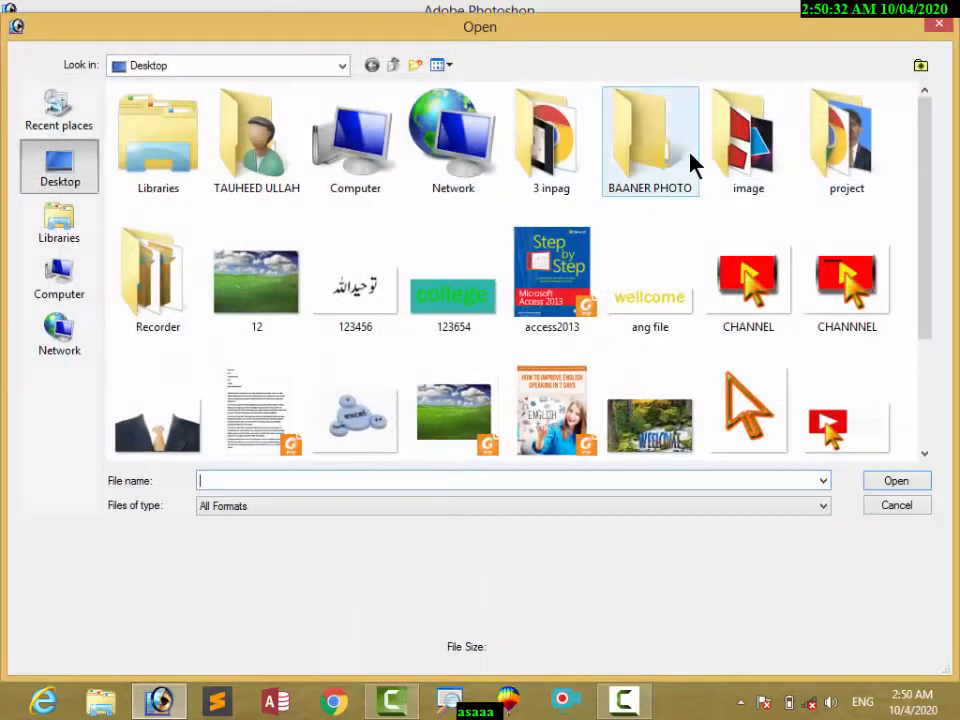
pyautogui.doubleClick(752, 168)
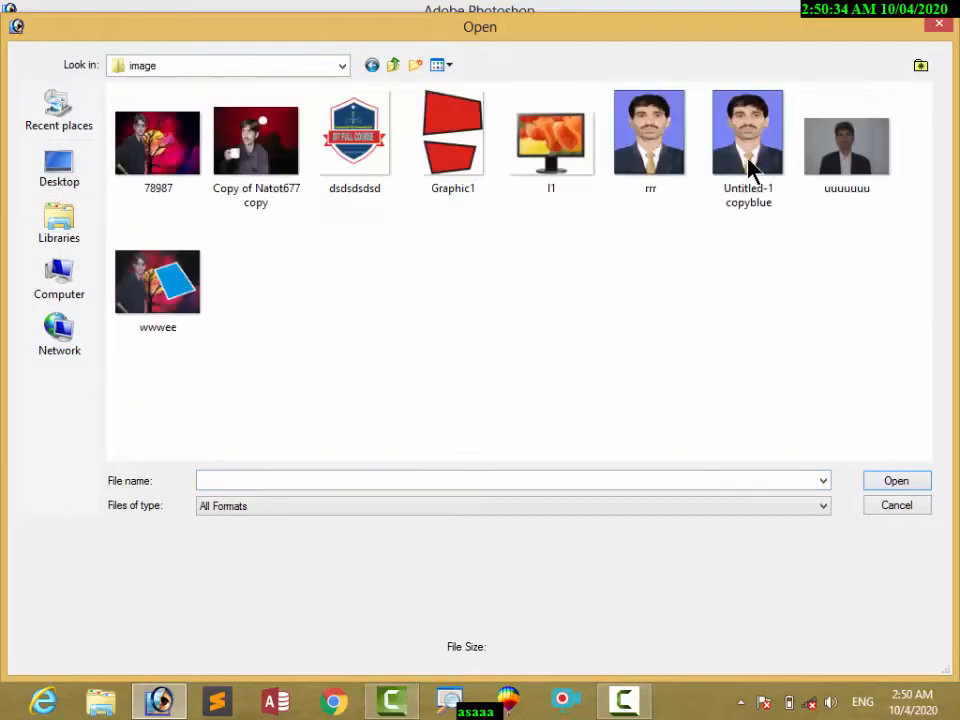
pyautogui.click(830, 170)
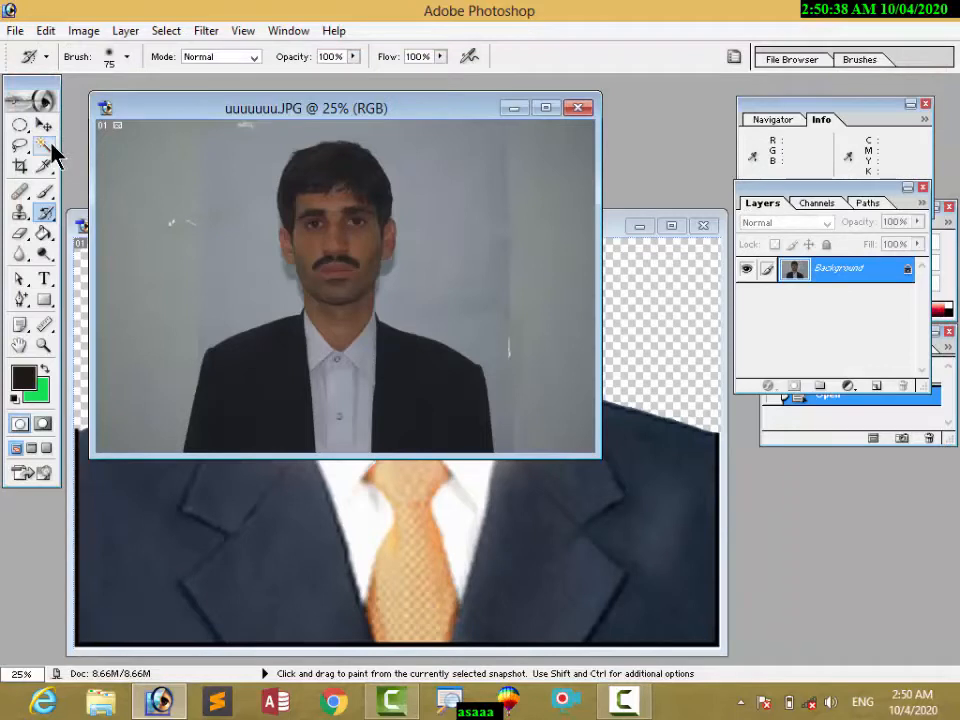
# Step: Try cropping the portrait around the head and chest at 2.9 x 4 in and 300 pixels/inch
pyautogui.click(20, 166)
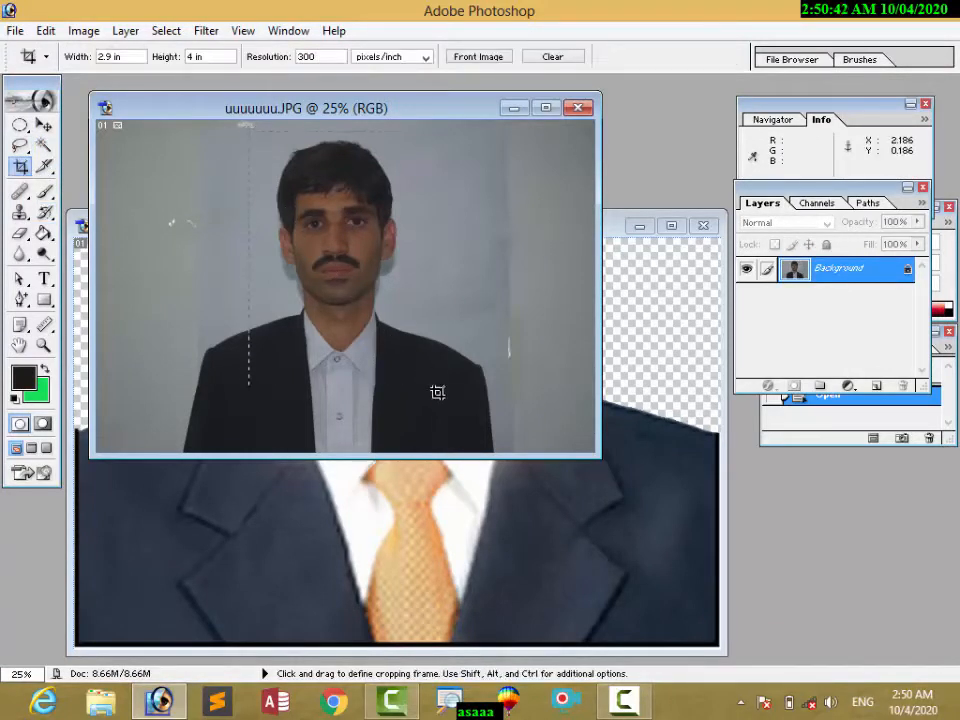
pyautogui.moveTo(437, 392); pyautogui.dragTo(448, 407)
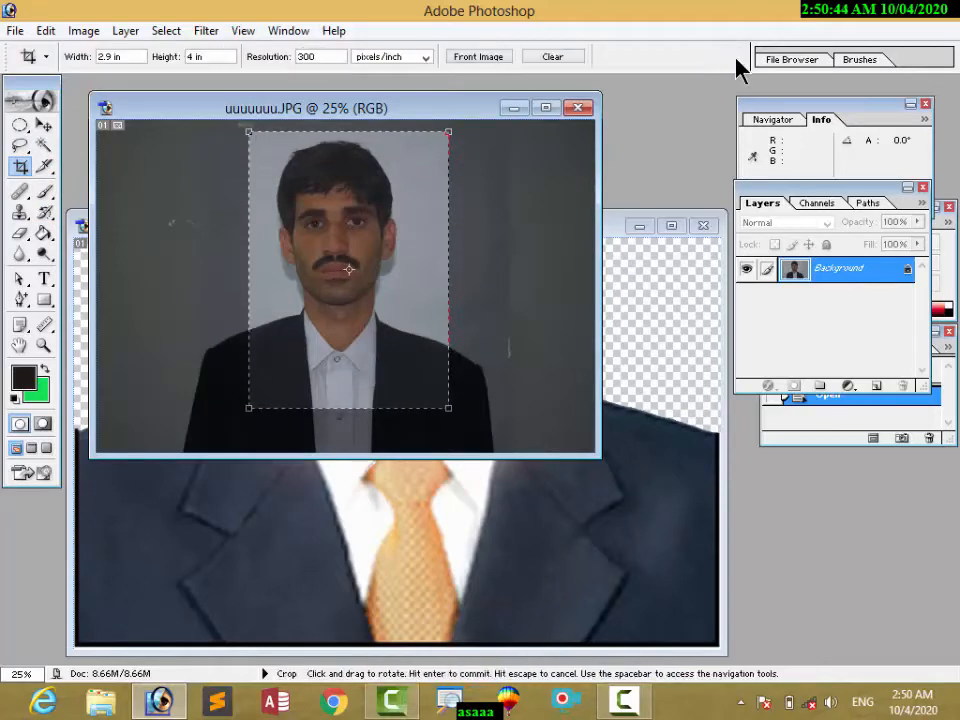
pyautogui.press('Return')
pyautogui.moveTo(178, 114); pyautogui.dragTo(258, 108)
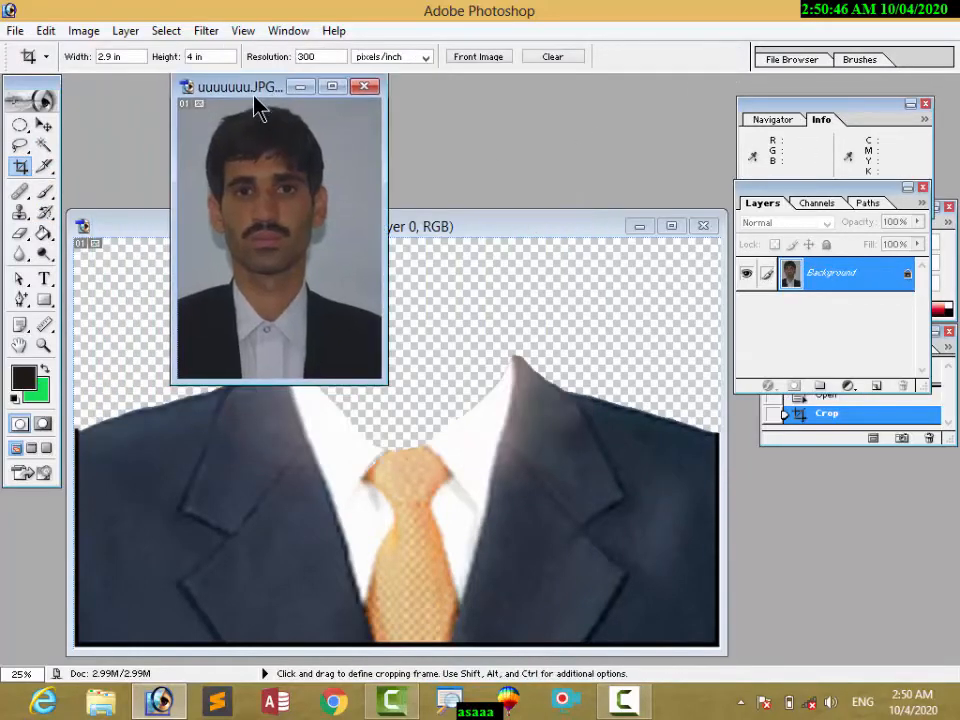
pyautogui.hotkey('ctrl', 'z')
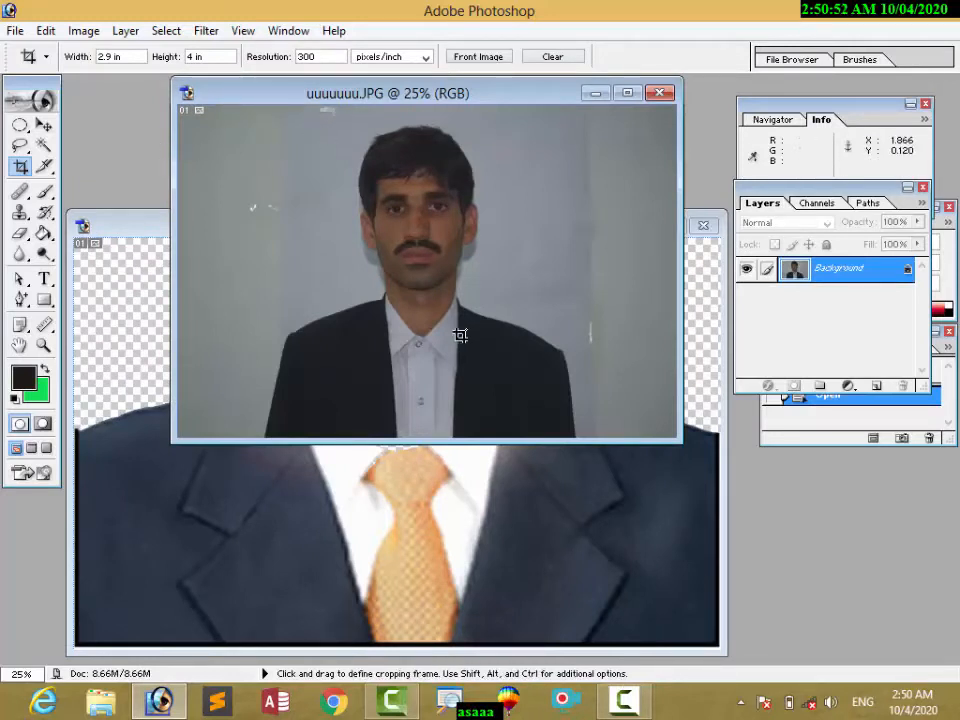
# Step: Crop the portrait to 2.9 x 4 in with slightly more room around the head and shoulders, and copy the entire image
pyautogui.moveTo(516, 402); pyautogui.dragTo(517, 402)
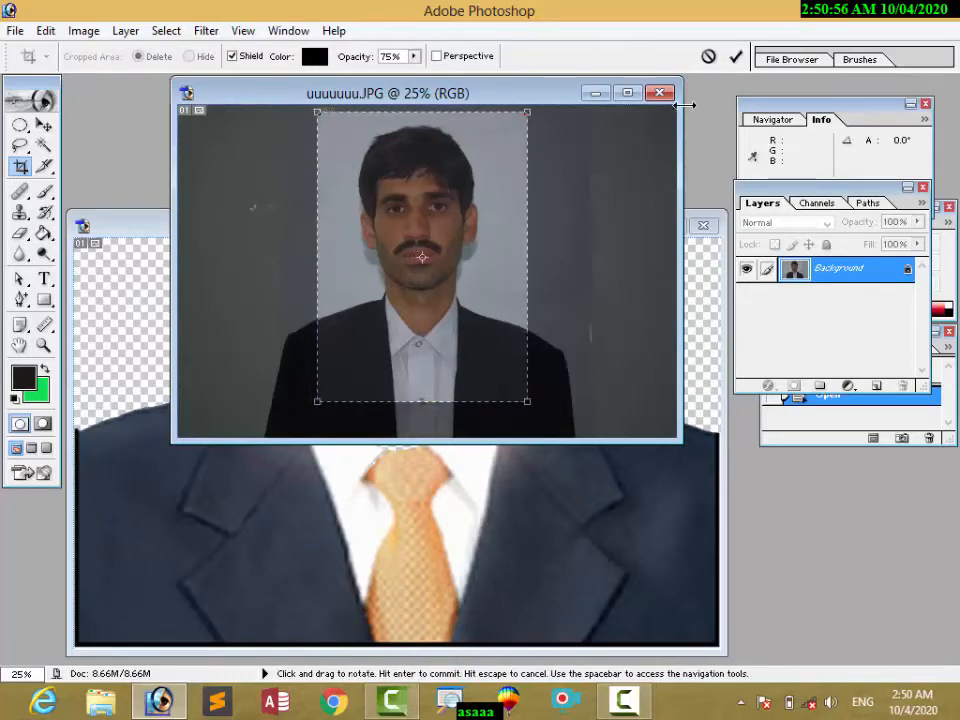
pyautogui.click(736, 57)
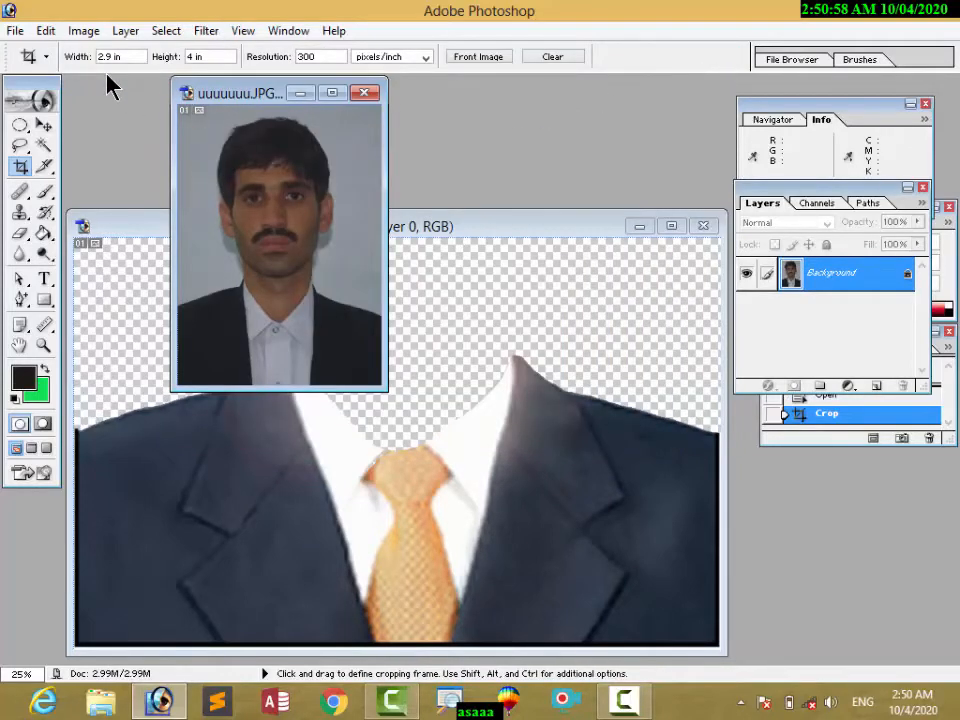
pyautogui.hotkey('ctrl', 'a')
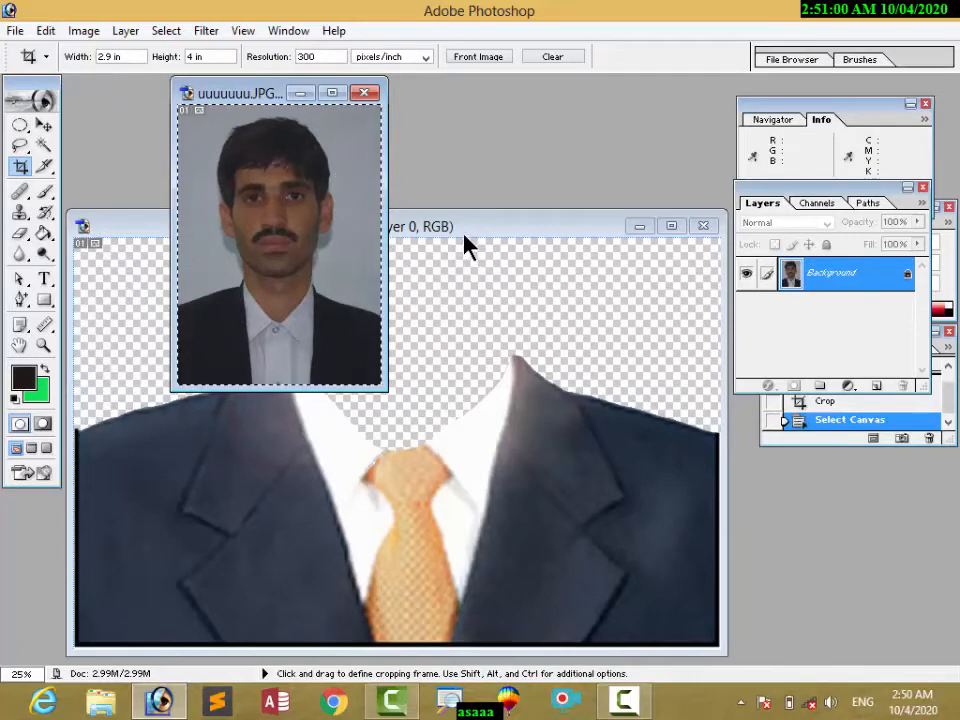
# Step: Create a new RGB document with the 4 x 6 inch preset, 300 pixels/inch and white contents
pyautogui.click(465, 245)
pyautogui.click(15, 30)
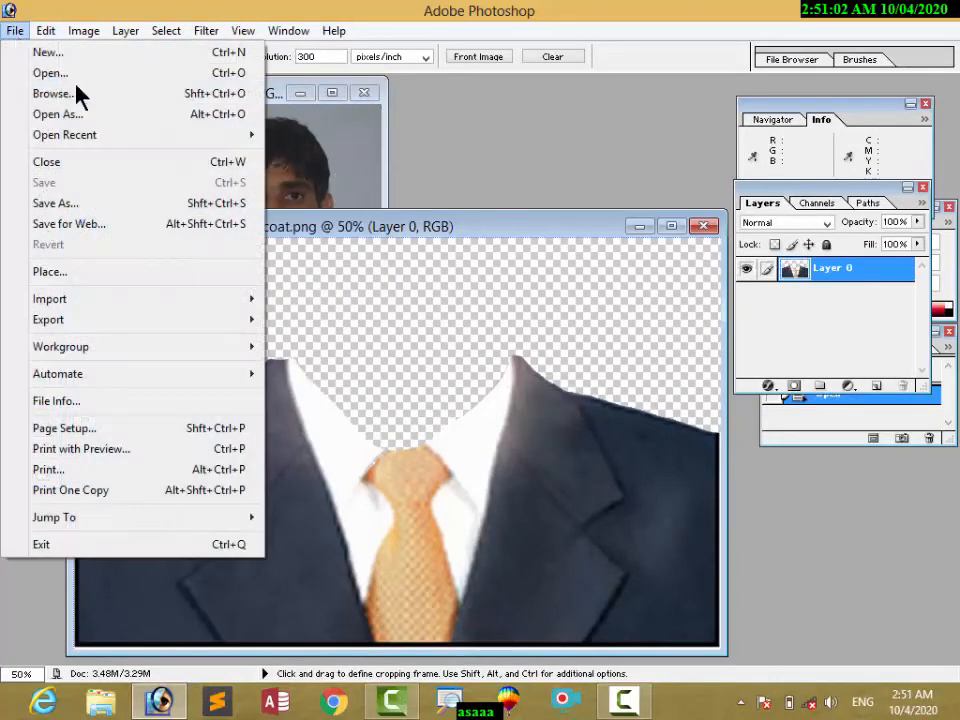
pyautogui.click(400, 228)
pyautogui.click(15, 30)
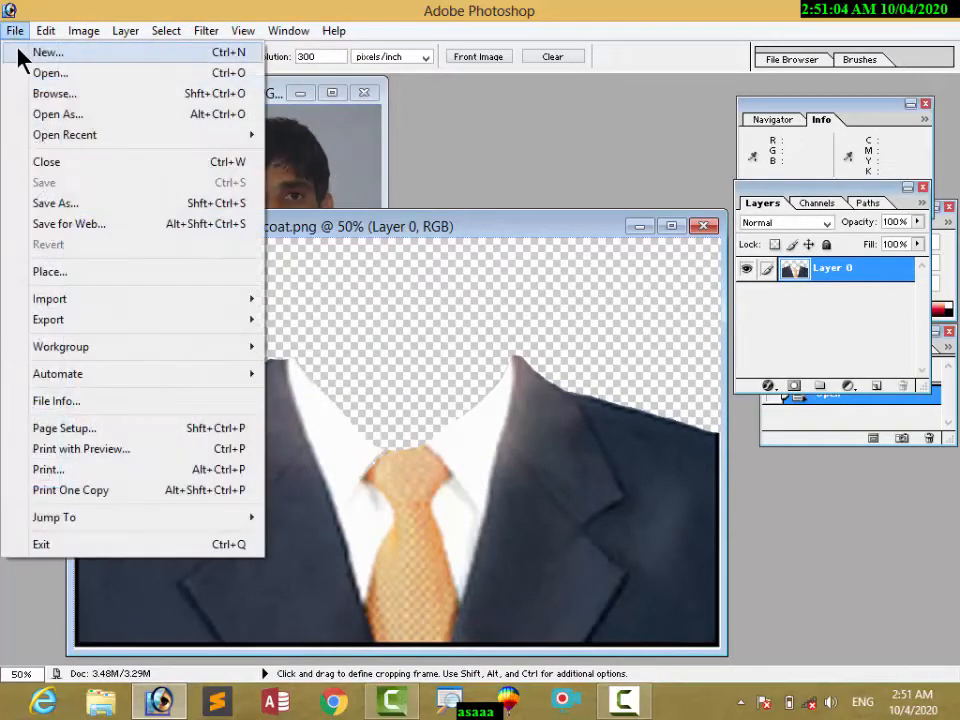
pyautogui.click(45, 52)
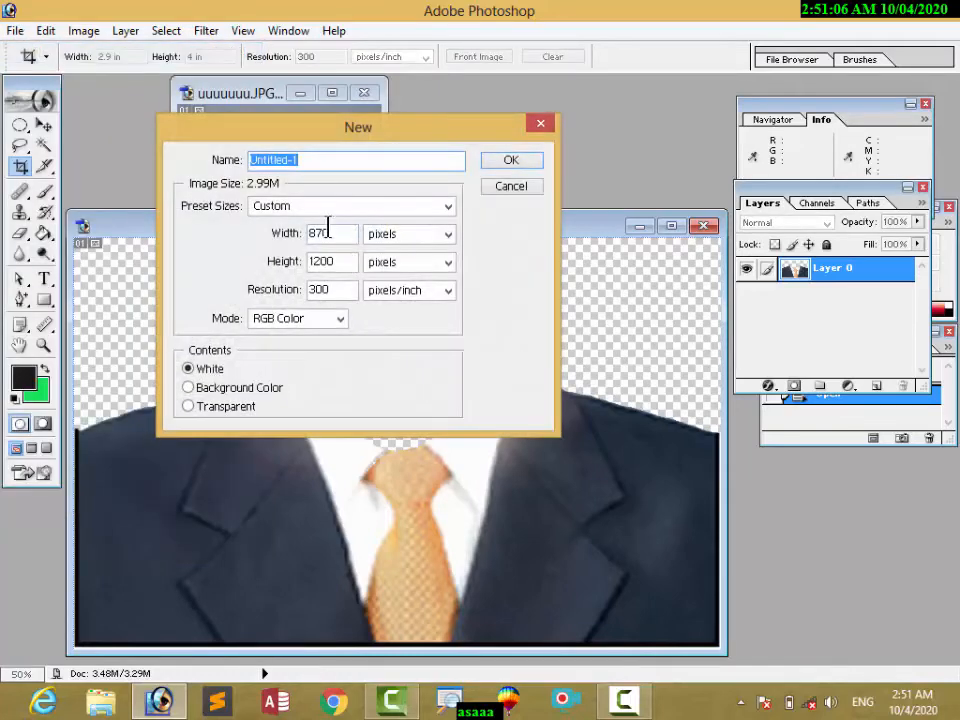
pyautogui.click(312, 210)
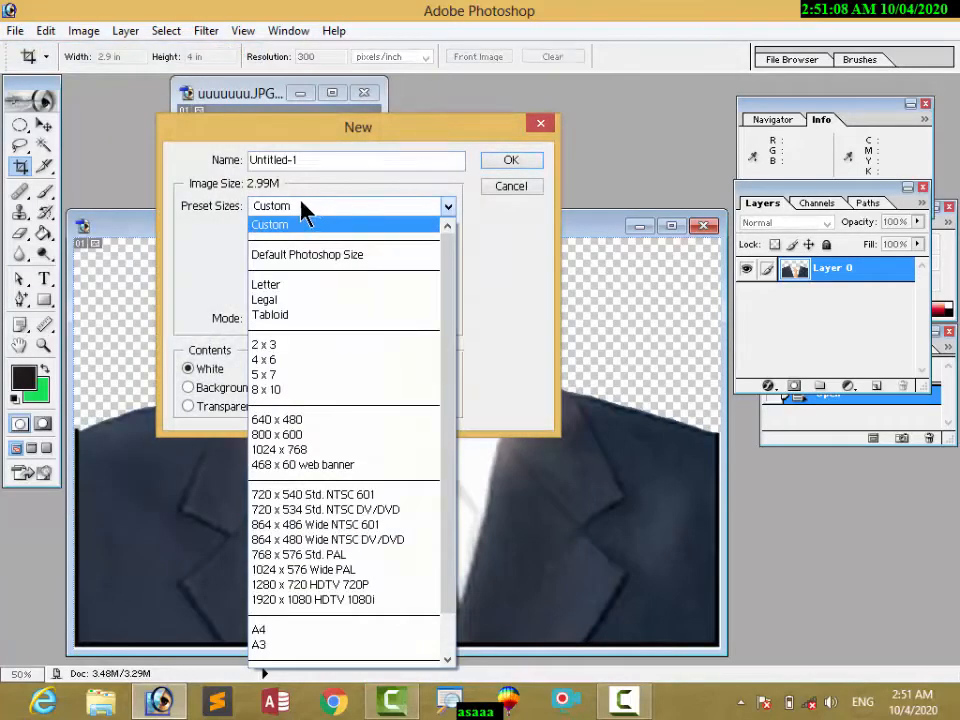
pyautogui.click(288, 360)
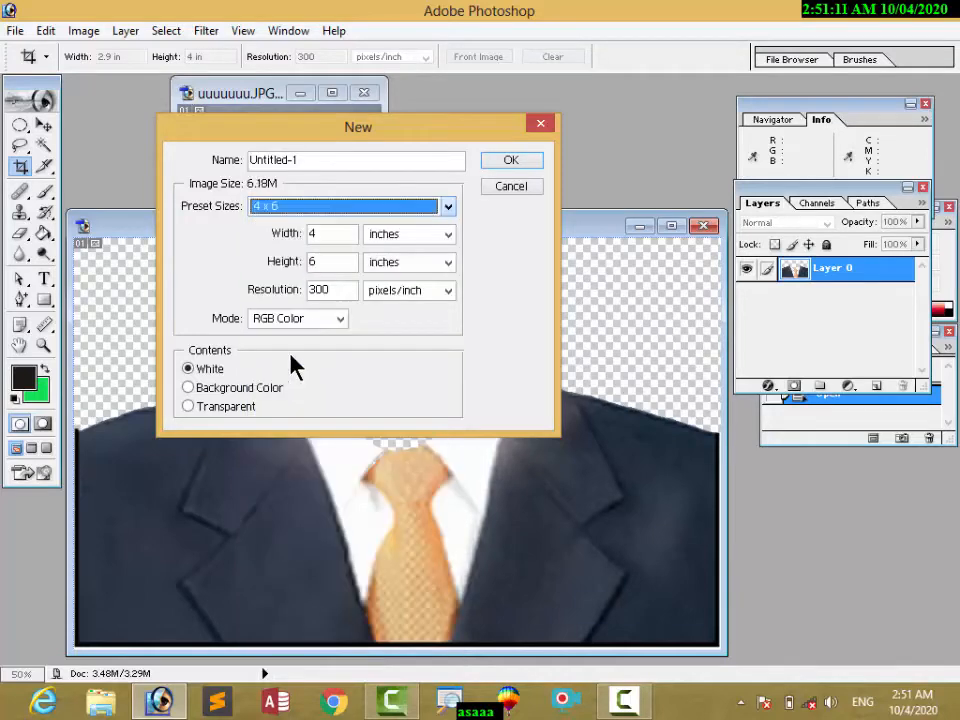
pyautogui.click(511, 161)
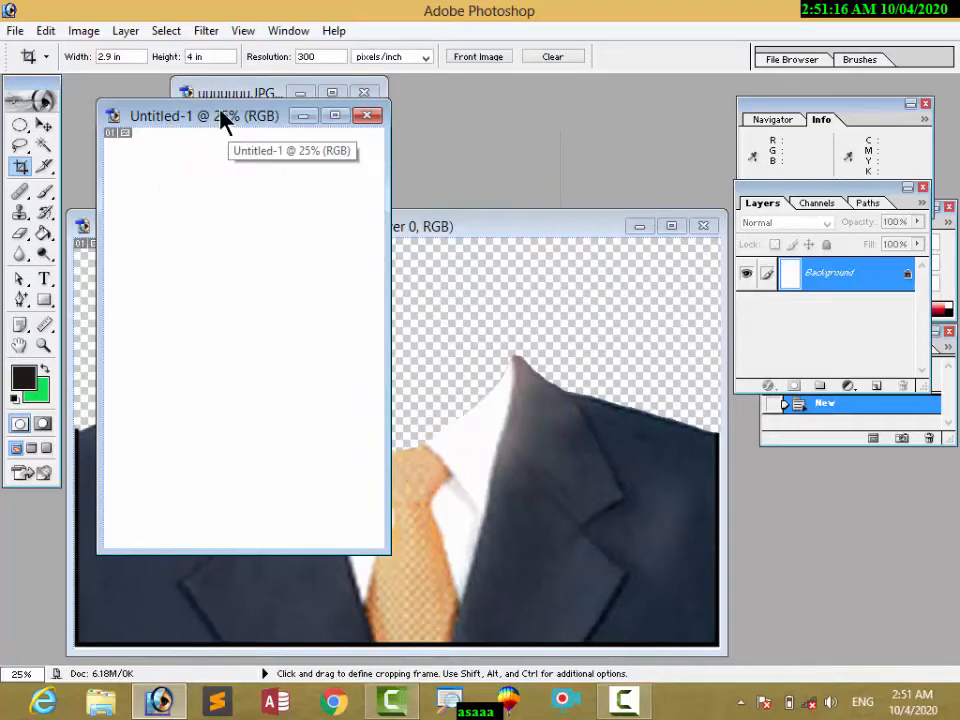
# Step: Paste the cropped portrait into the new document and delete the gray backdrop around the man using the Magic Wand
pyautogui.hotkey('ctrl', 'v')
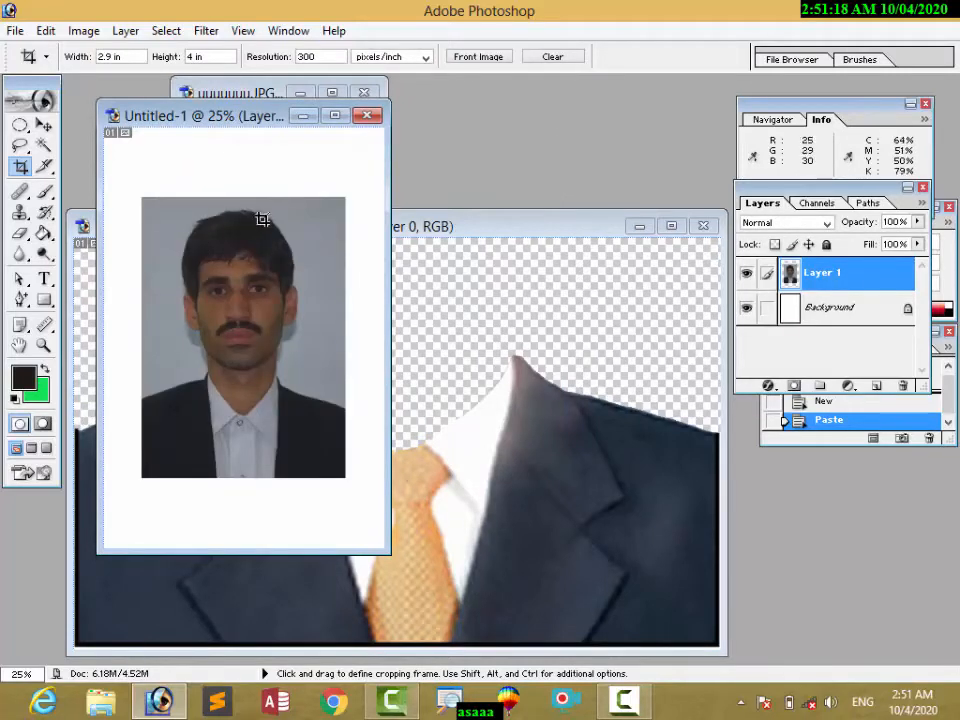
pyautogui.click(42, 148)
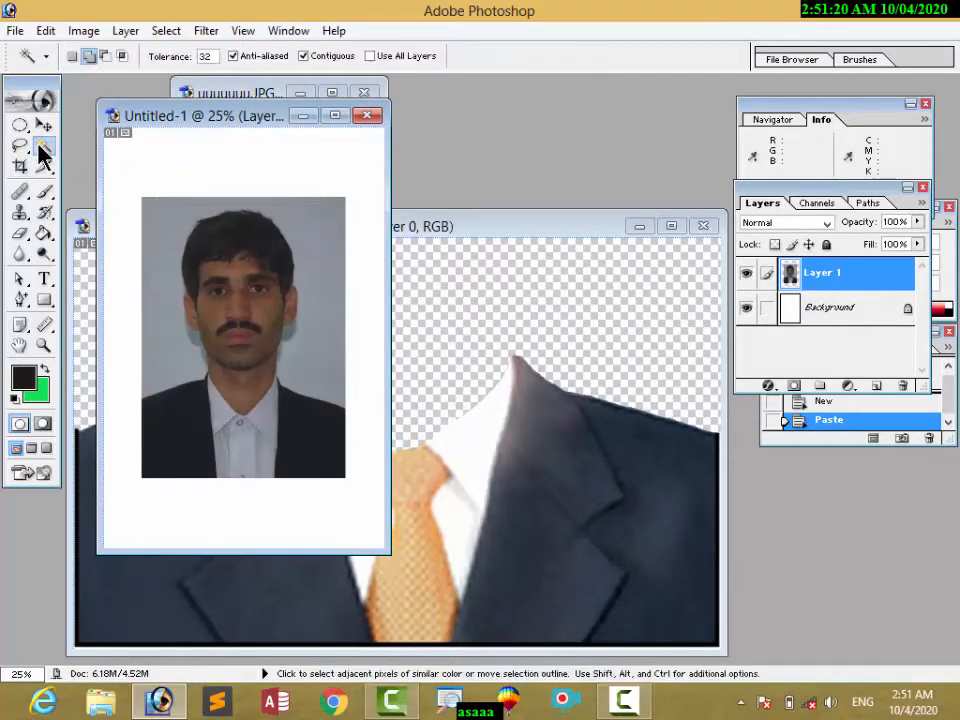
pyautogui.click(326, 263)
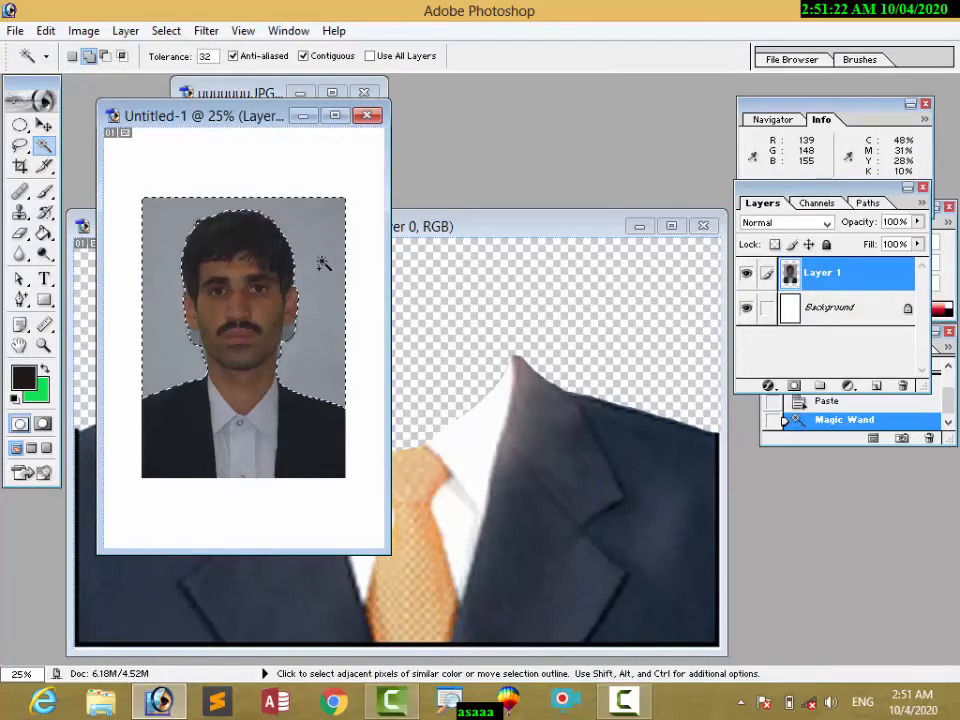
pyautogui.press('Delete')
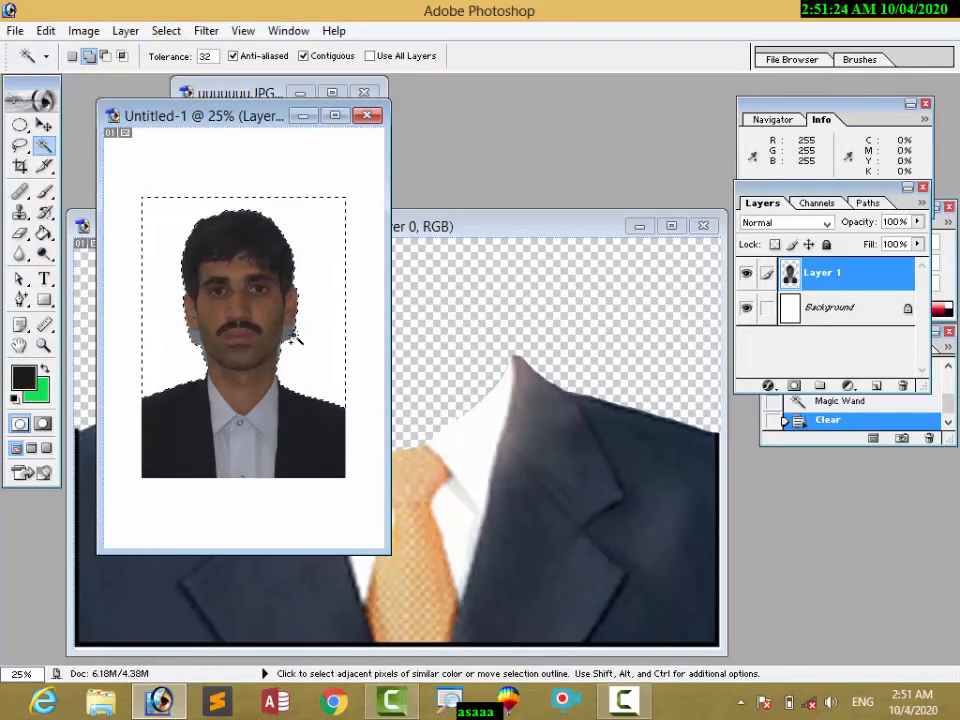
# Step: Delete the leftover gray backdrop patches beside the man's jaw and below his ears using the Magic Wand, and deselect
pyautogui.click(296, 337)
pyautogui.click(289, 345)
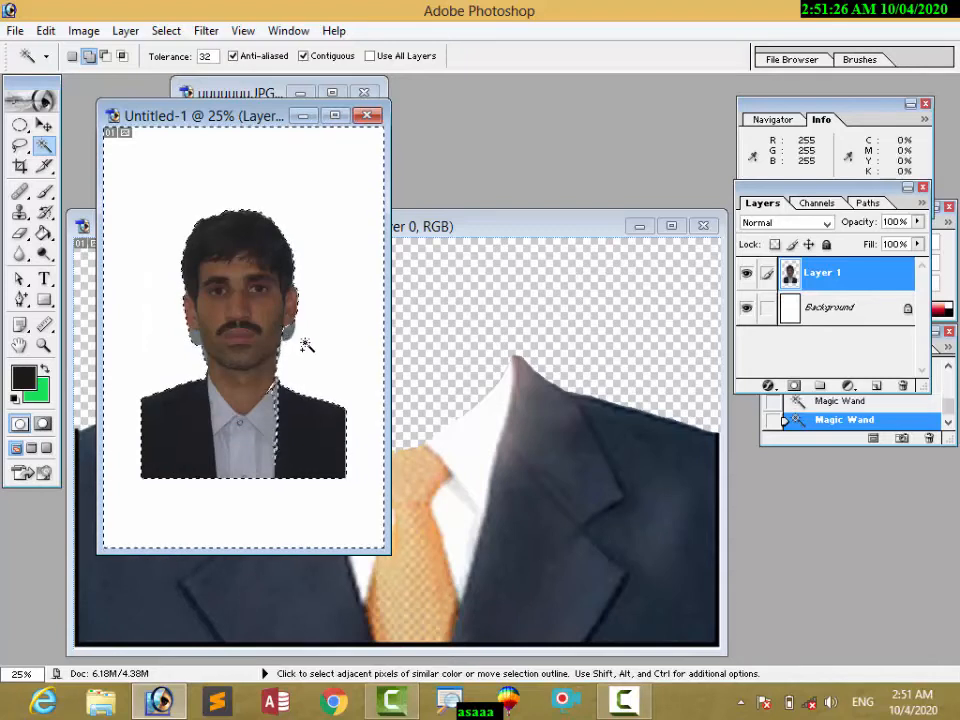
pyautogui.press('Delete')
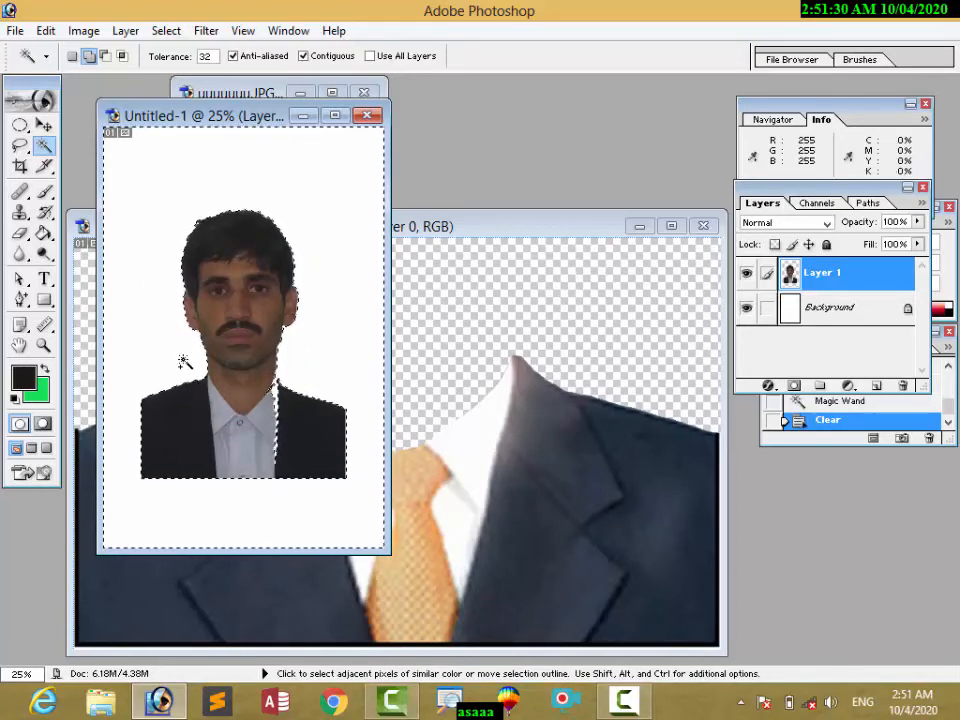
pyautogui.hotkey('ctrl', 'd')
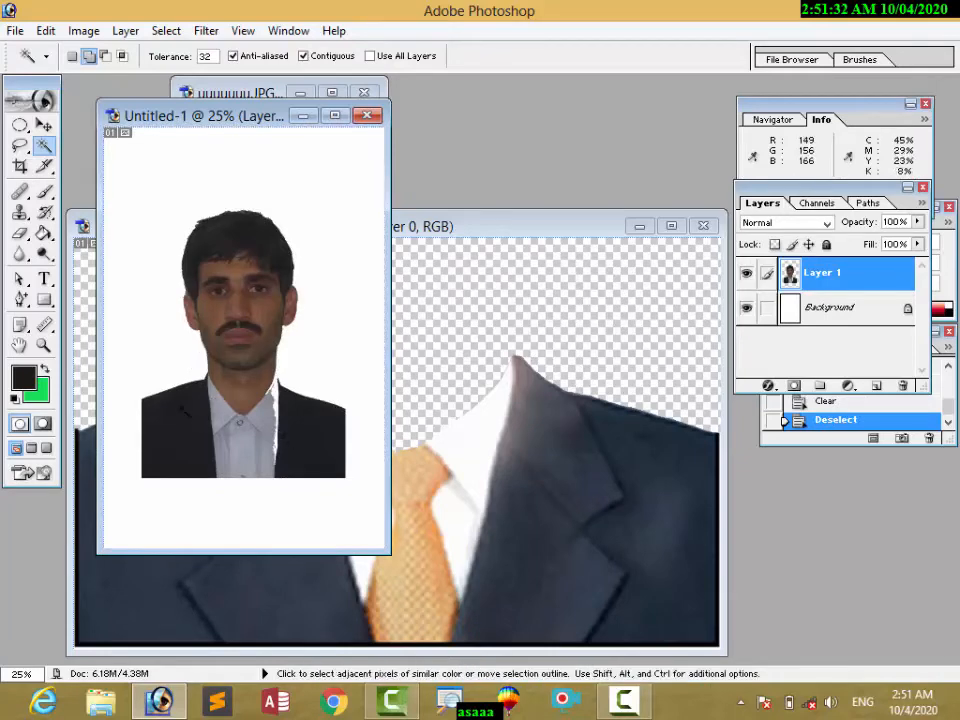
# Step: Erase a curved band of coat and shirt beneath the man's neck with a 180 px Eraser brush
pyautogui.click(22, 236)
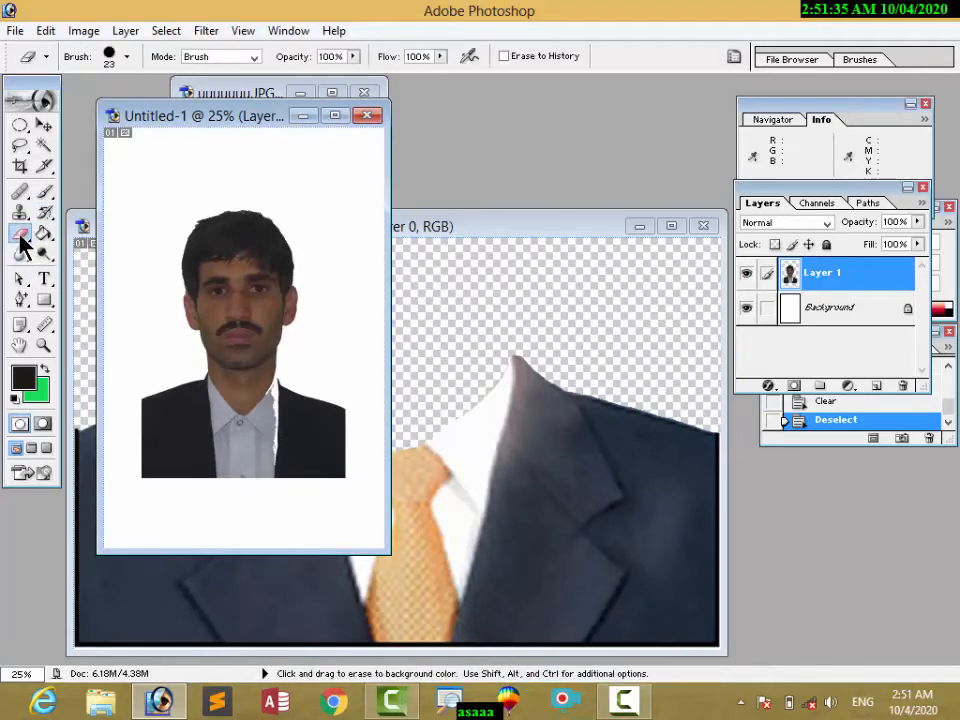
pyautogui.rightClick(143, 386)
pyautogui.click(256, 89)
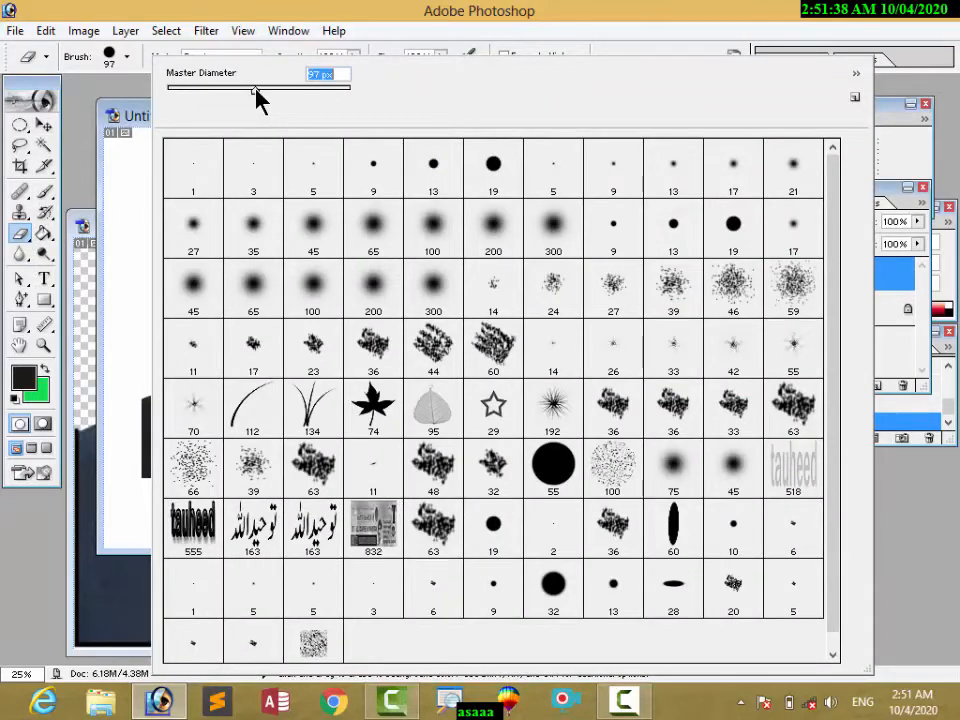
pyautogui.click(141, 174)
pyautogui.moveTo(172, 388)
pyautogui.mouseDown()
pyautogui.moveTo(221, 431)
pyautogui.moveTo(278, 426)
pyautogui.moveTo(295, 395)
pyautogui.mouseUp()
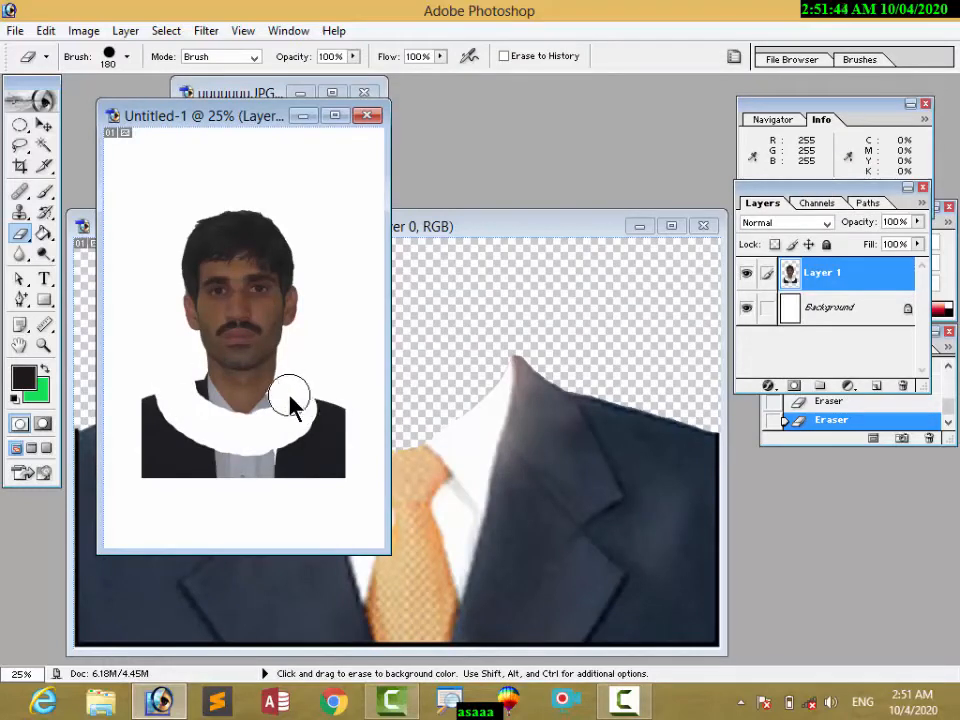
# Step: Erase the remaining coat and shirt below the neck so only the head, neck and collar tips are kept
pyautogui.click(43, 345)
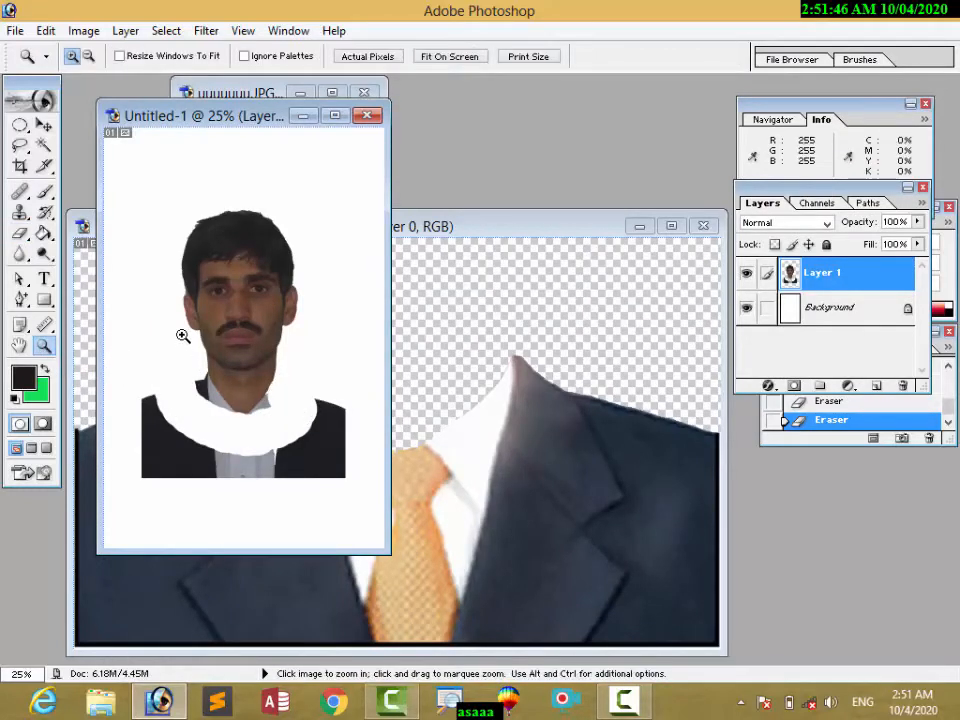
pyautogui.moveTo(182, 336); pyautogui.dragTo(279, 431)
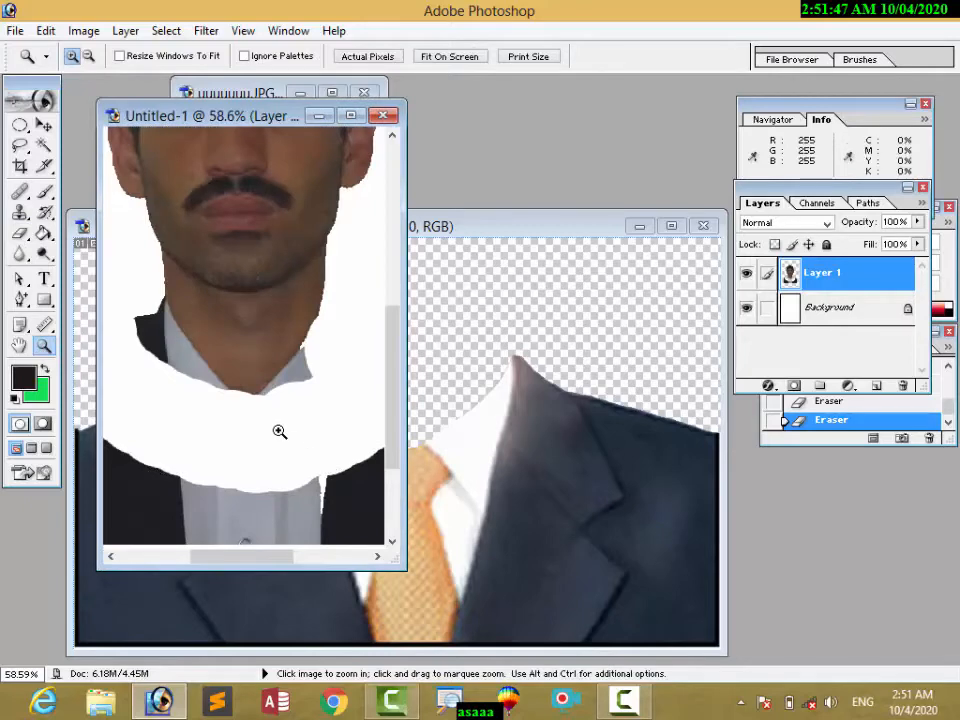
pyautogui.click(351, 116)
pyautogui.click(21, 234)
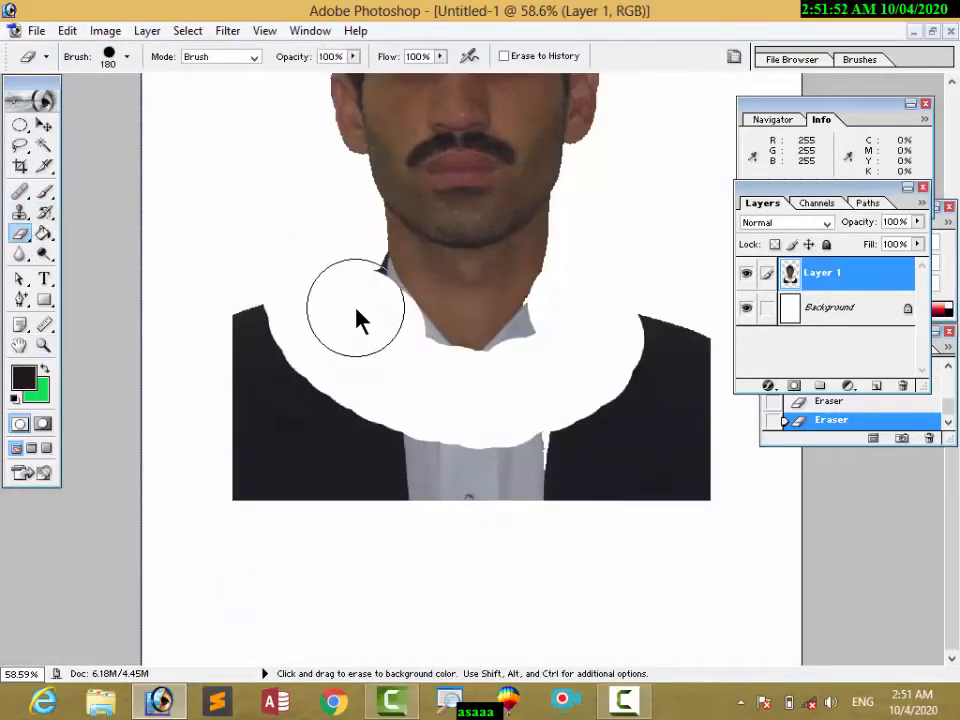
pyautogui.moveTo(360, 320)
pyautogui.mouseDown()
pyautogui.moveTo(289, 336)
pyautogui.moveTo(317, 444)
pyautogui.moveTo(510, 465)
pyautogui.moveTo(287, 479)
pyautogui.moveTo(572, 497)
pyautogui.moveTo(666, 343)
pyautogui.moveTo(643, 480)
pyautogui.moveTo(655, 527)
pyautogui.mouseUp()
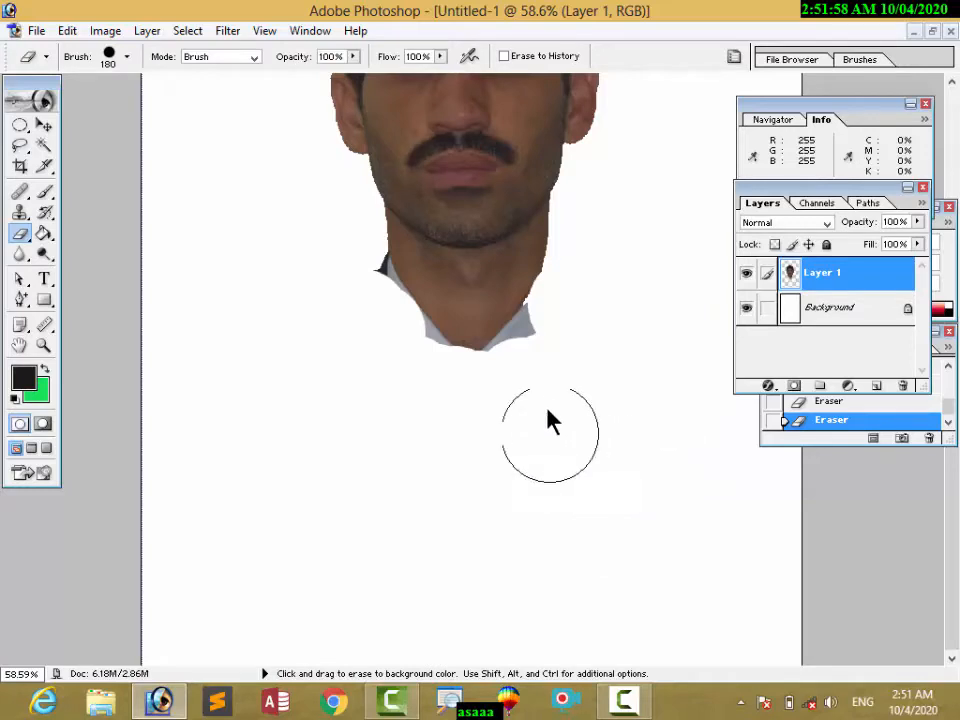
# Step: Erase the collar remnants on both sides of the neck and round off its lower end
pyautogui.click(549, 346)
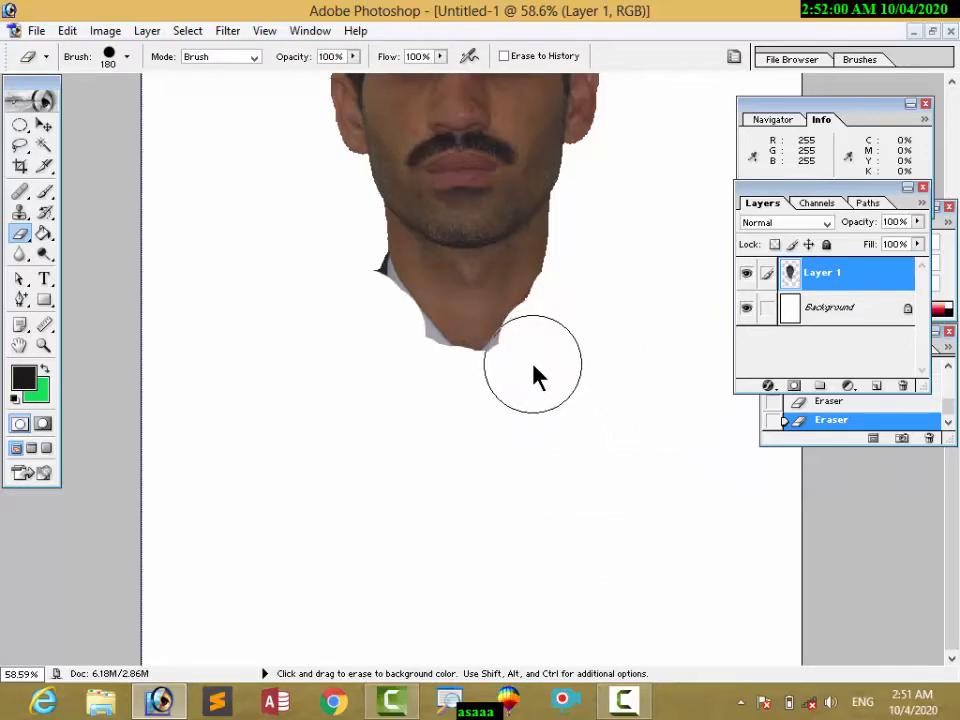
pyautogui.hotkey('ctrl', 'z')
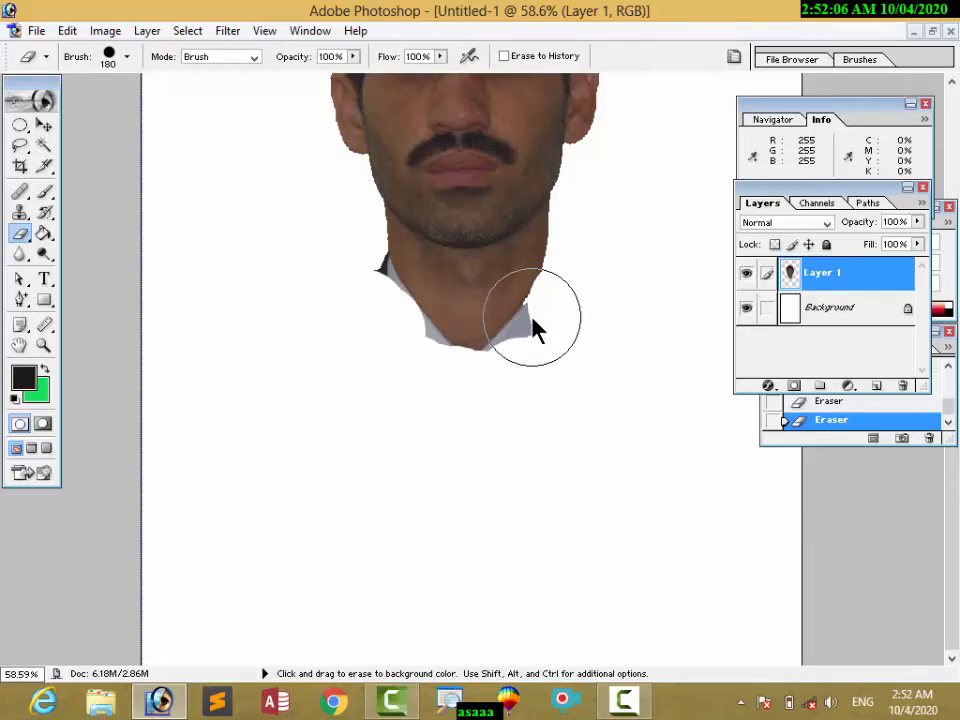
pyautogui.moveTo(535, 330)
pyautogui.mouseDown()
pyautogui.moveTo(520, 365)
pyautogui.moveTo(405, 355)
pyautogui.moveTo(345, 293)
pyautogui.moveTo(352, 300)
pyautogui.mouseUp()
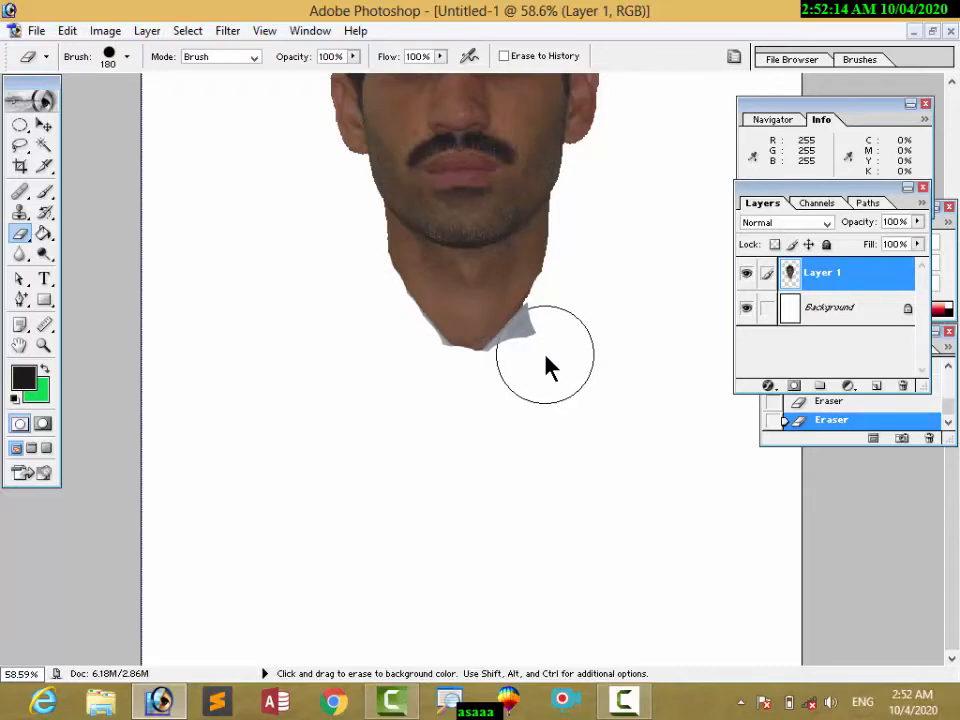
pyautogui.moveTo(548, 368); pyautogui.dragTo(553, 360)
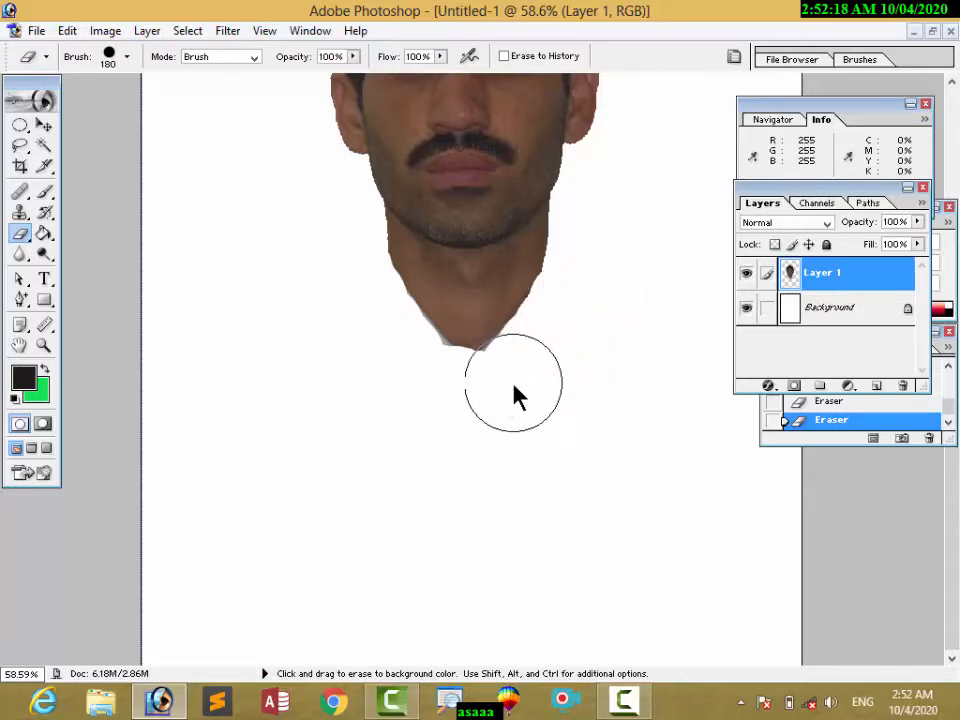
pyautogui.moveTo(512, 388); pyautogui.dragTo(425, 386)
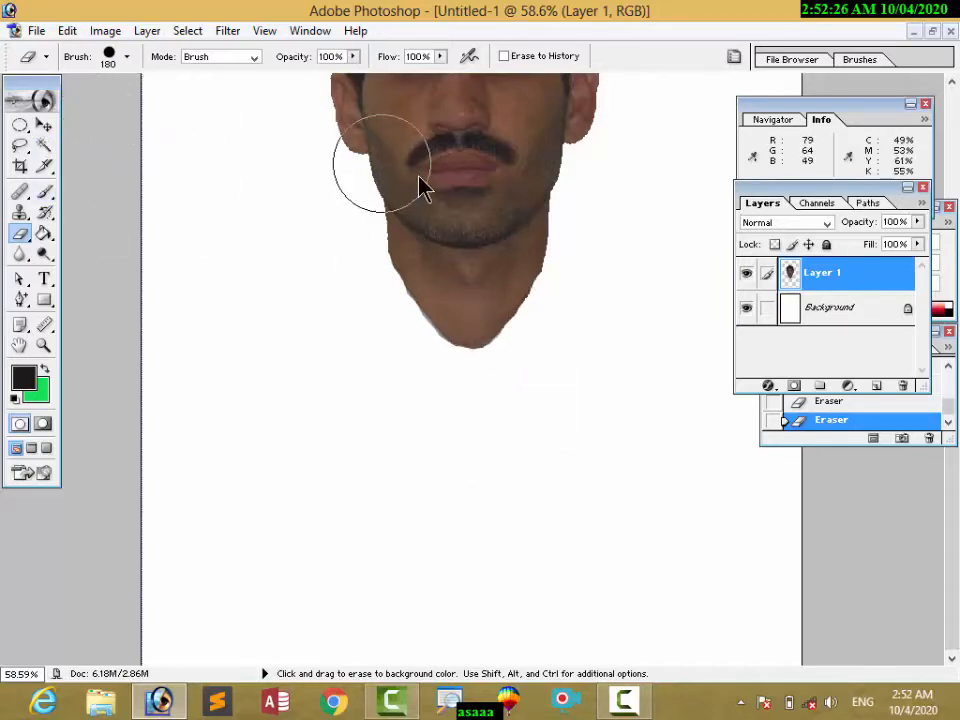
# Step: Fit the whole portrait on screen and open the Curves adjustment for the head layer
pyautogui.click(932, 31)
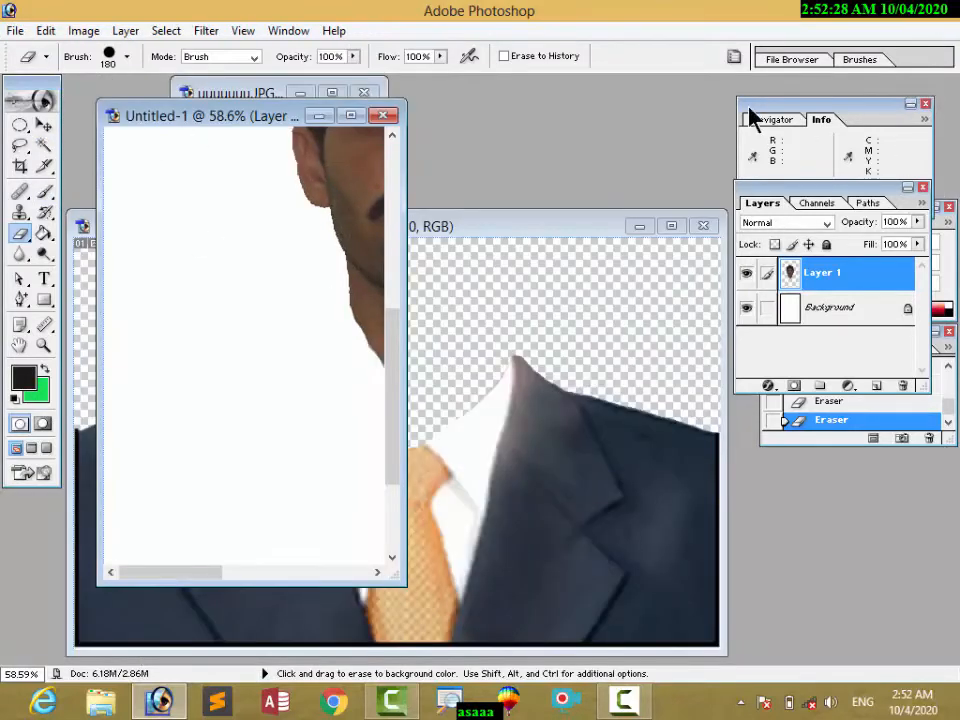
pyautogui.click(43, 345)
pyautogui.rightClick(160, 276)
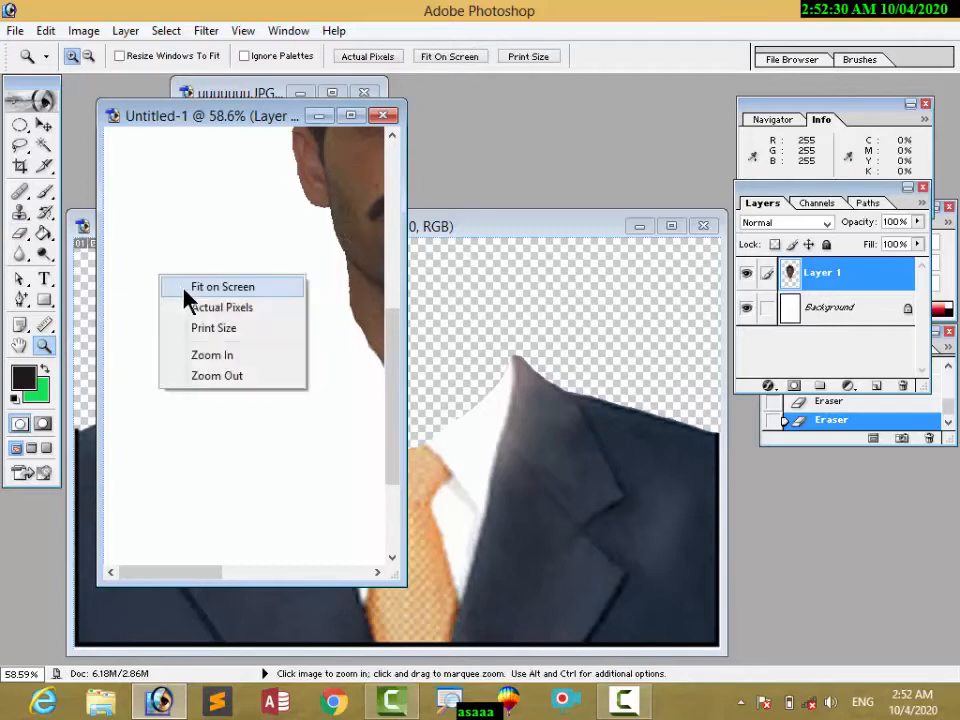
pyautogui.click(190, 287)
pyautogui.click(125, 31)
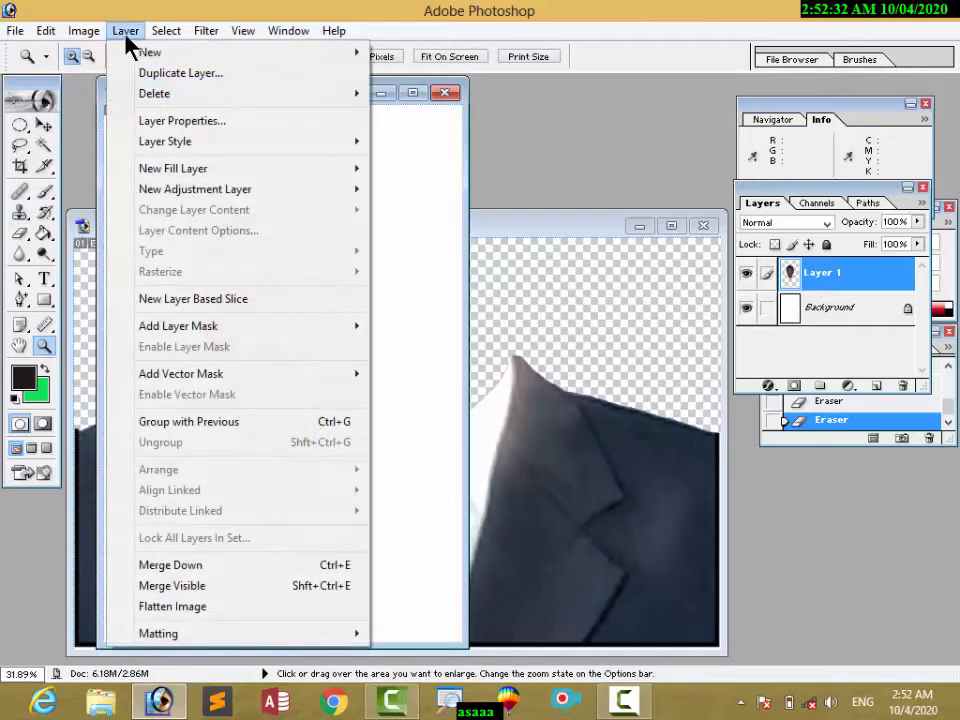
pyautogui.moveTo(90, 36)
pyautogui.moveTo(126, 86)
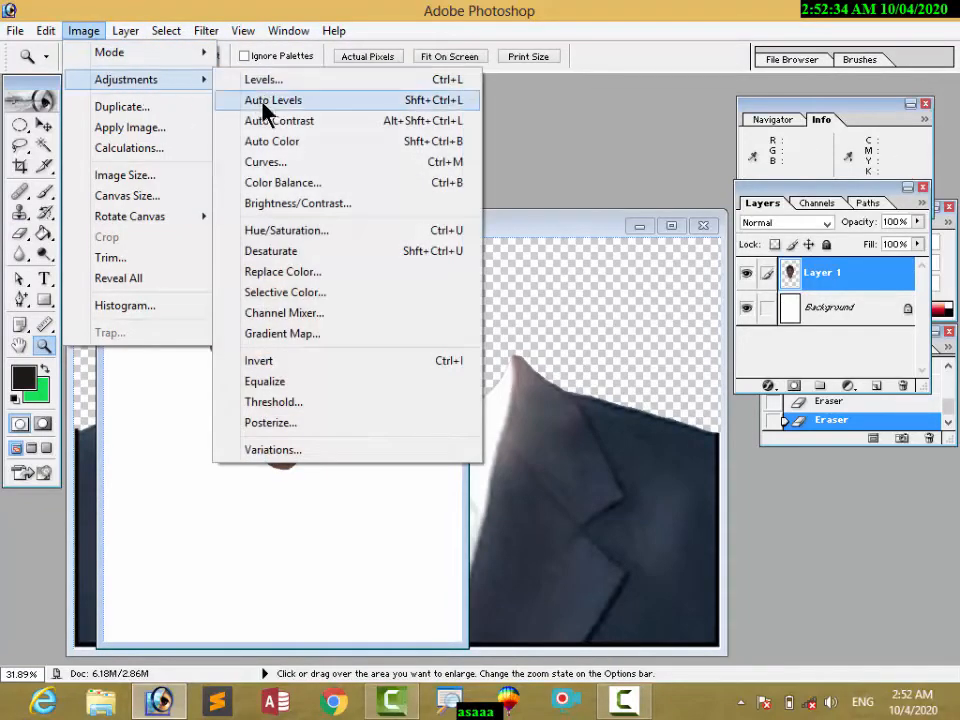
pyautogui.click(280, 162)
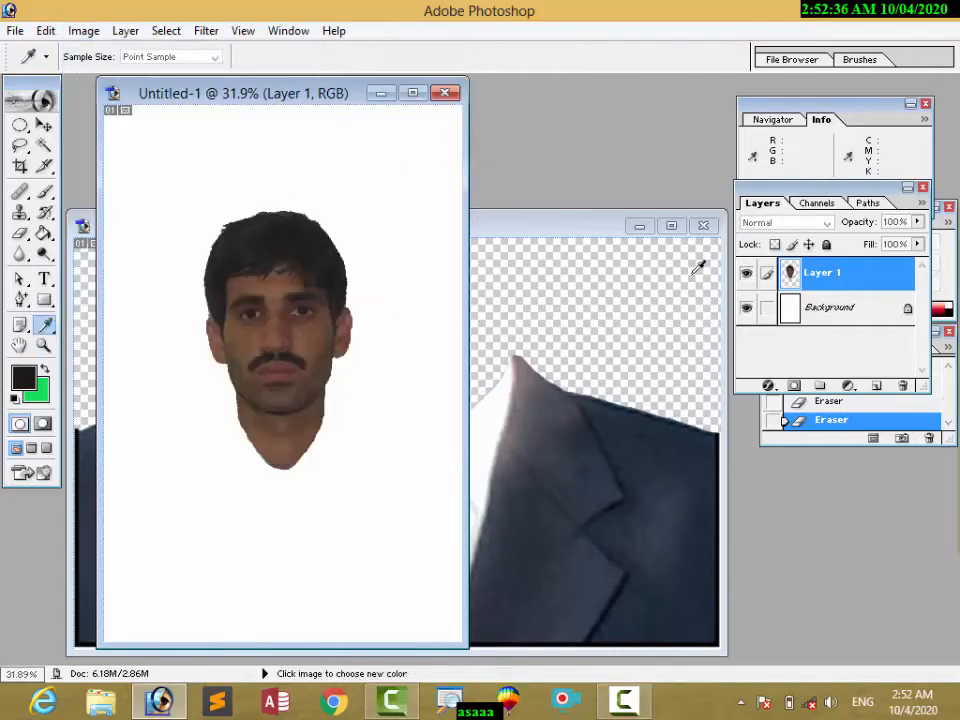
pyautogui.click(886, 14)
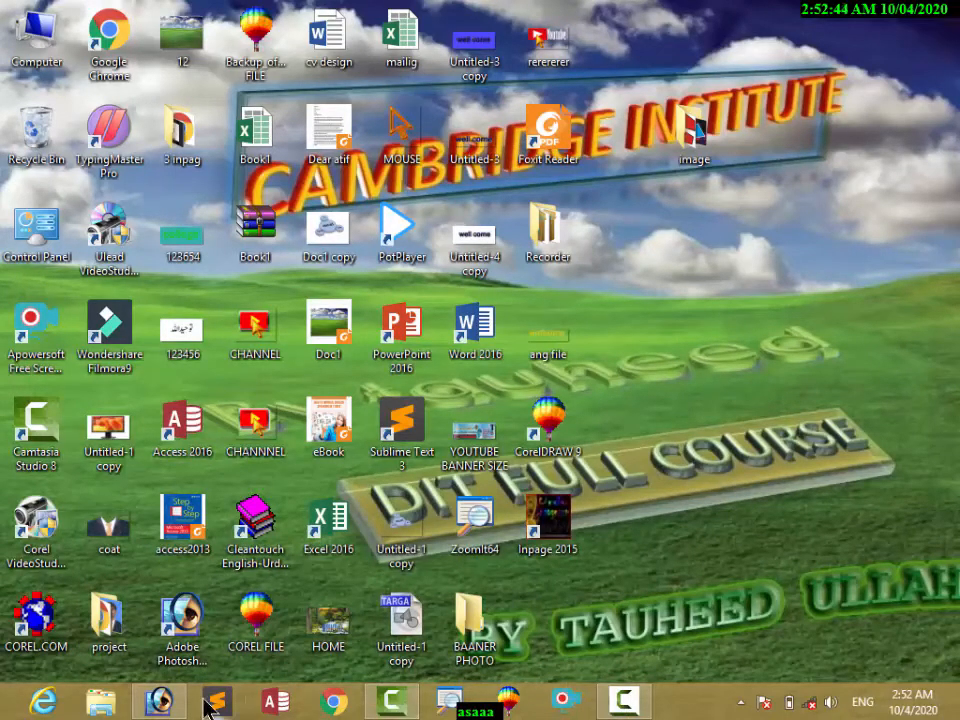
pyautogui.click(160, 701)
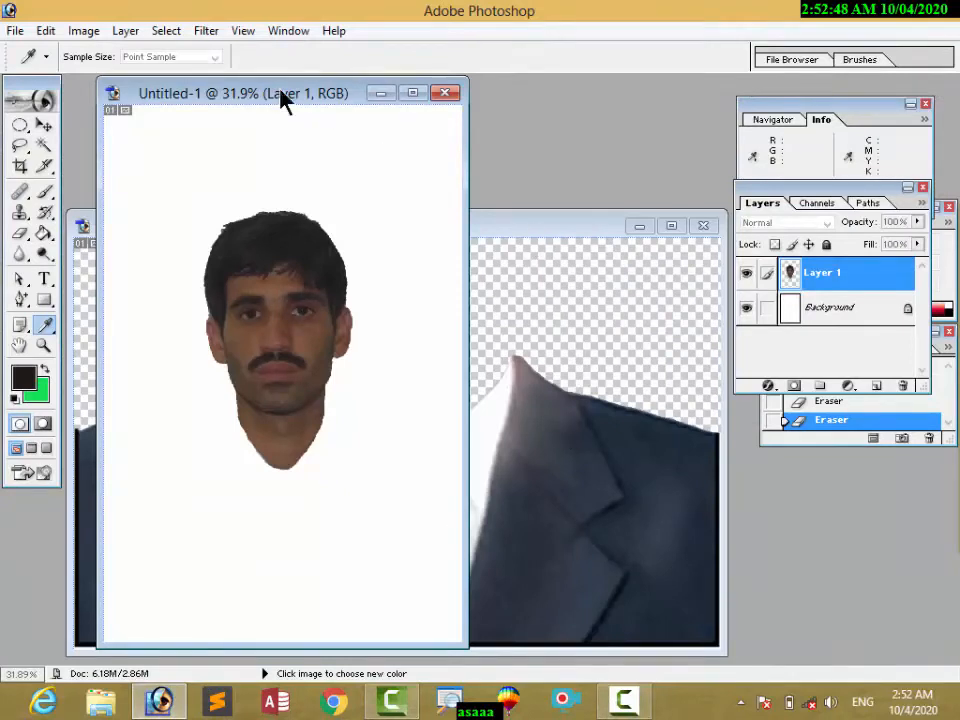
pyautogui.click(90, 31)
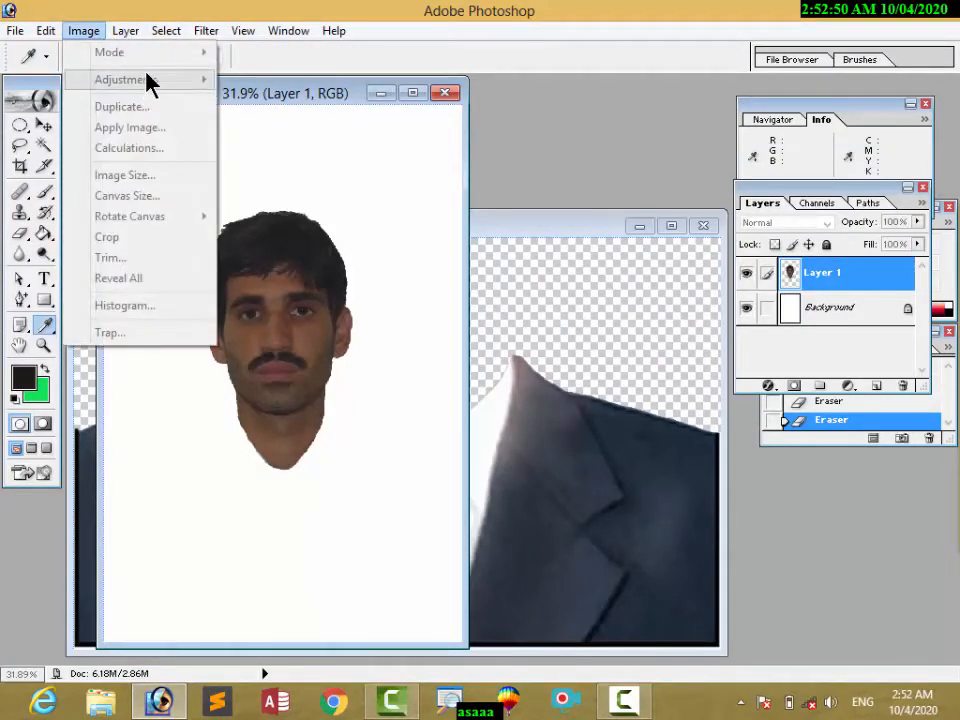
pyautogui.click(332, 100)
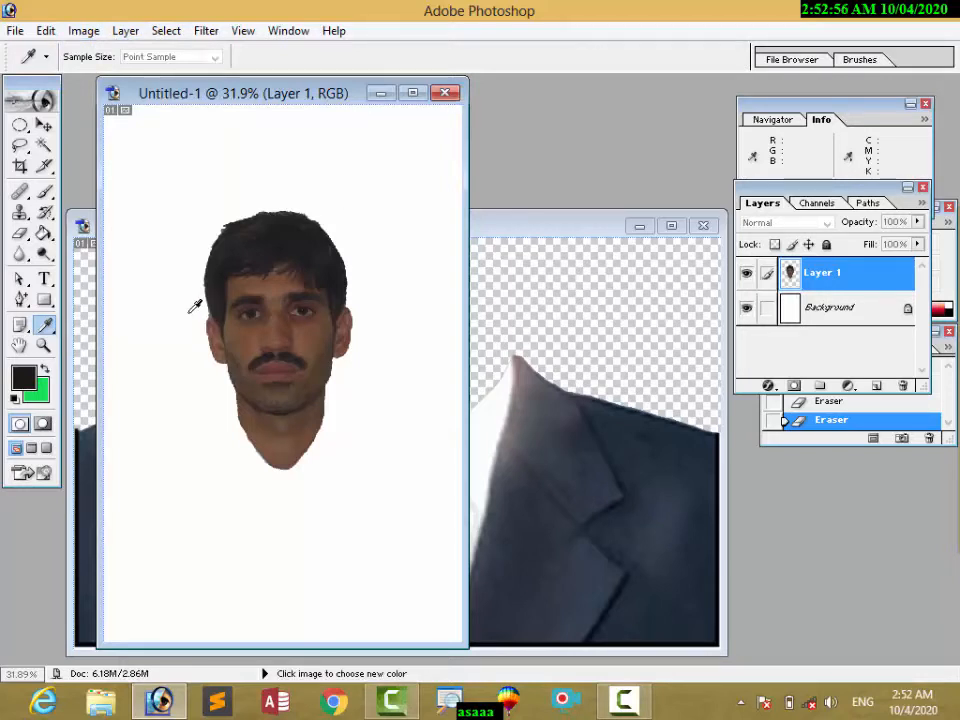
# Step: Change the second-screen display mode in Windows and move the off-screen Curves dialog over the portrait
pyautogui.moveTo(958, 715)
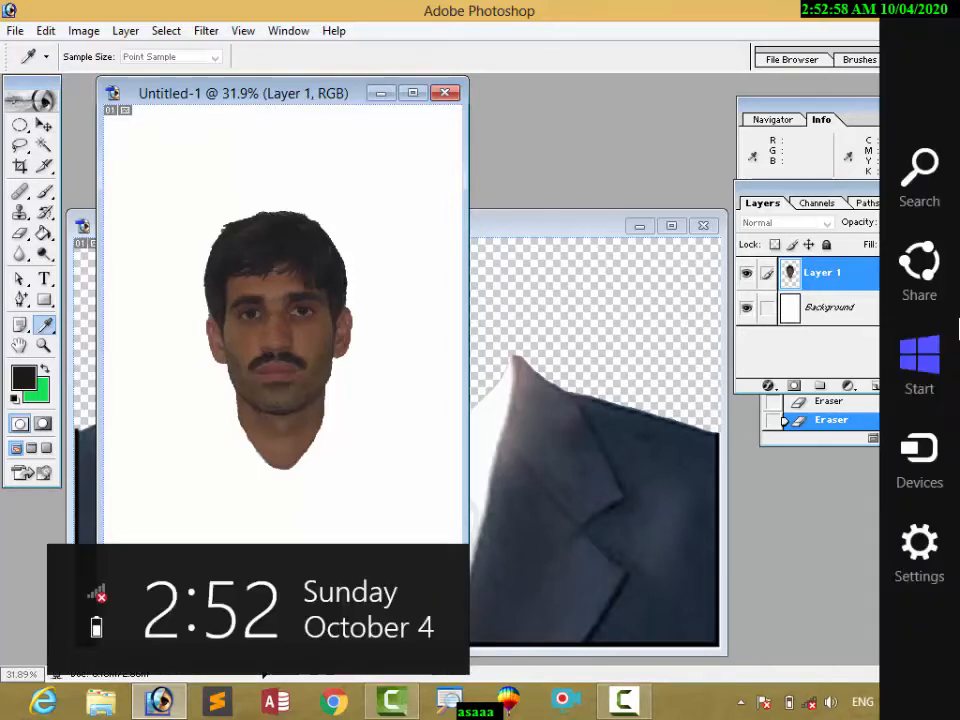
pyautogui.click(943, 439)
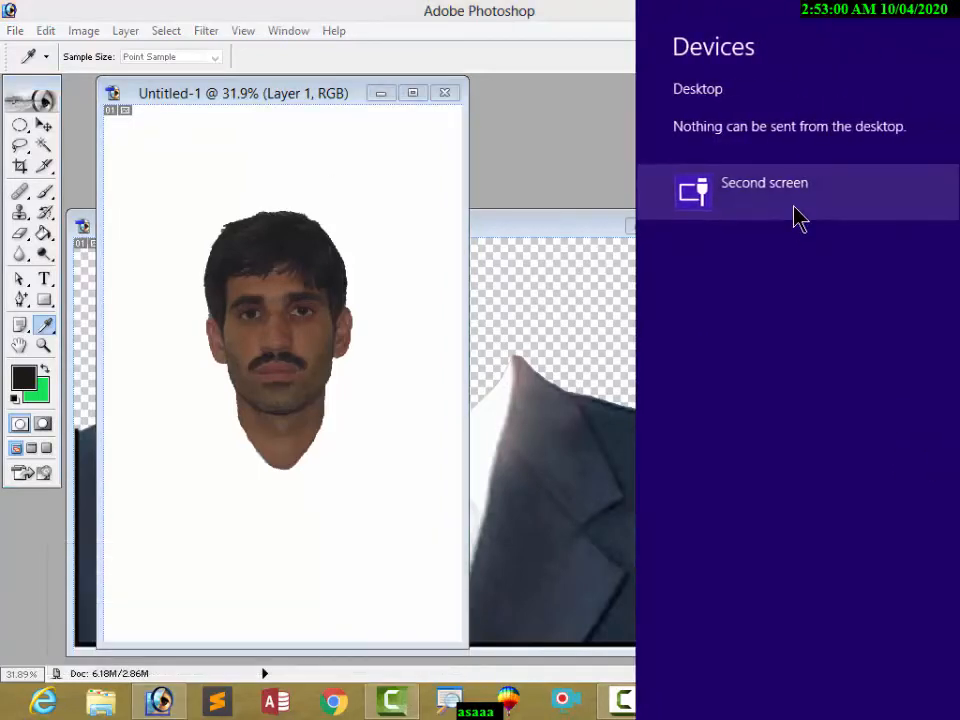
pyautogui.click(795, 210)
pyautogui.click(787, 190)
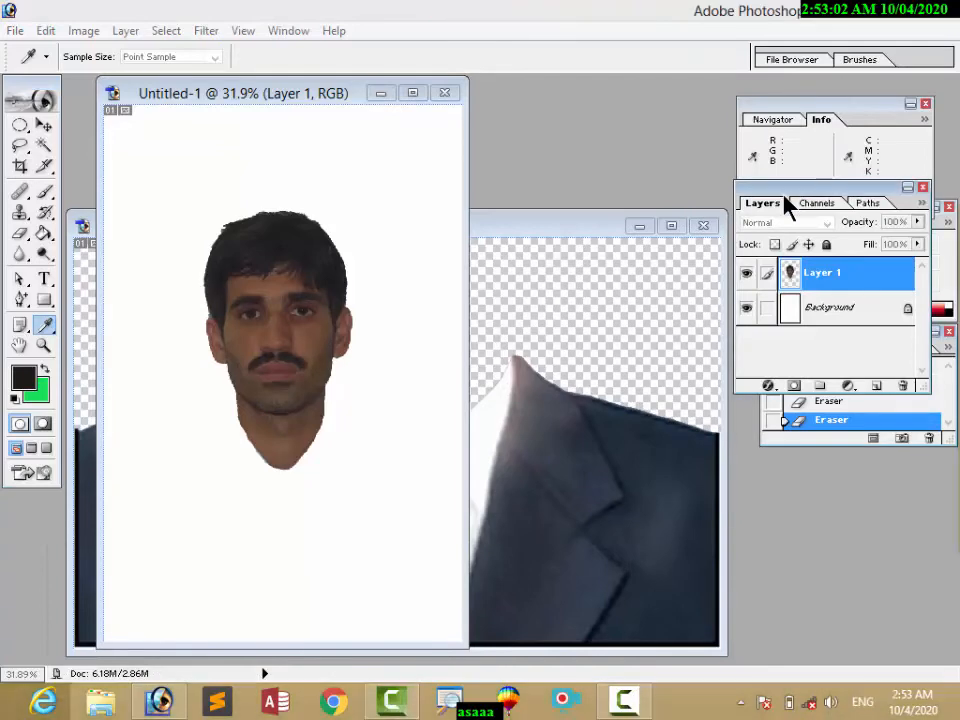
pyautogui.moveTo(959, 219); pyautogui.dragTo(539, 220)
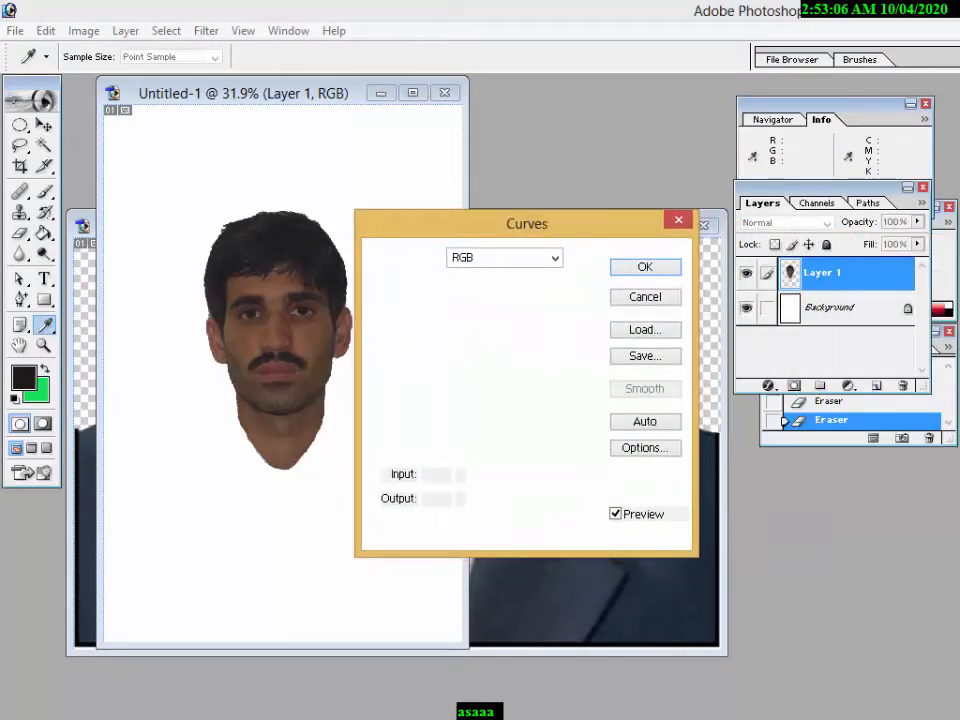
# Step: Restore the previous display mode from the desktop and switch back to Photoshop with the Curves dialog open
pyautogui.press('super+d')
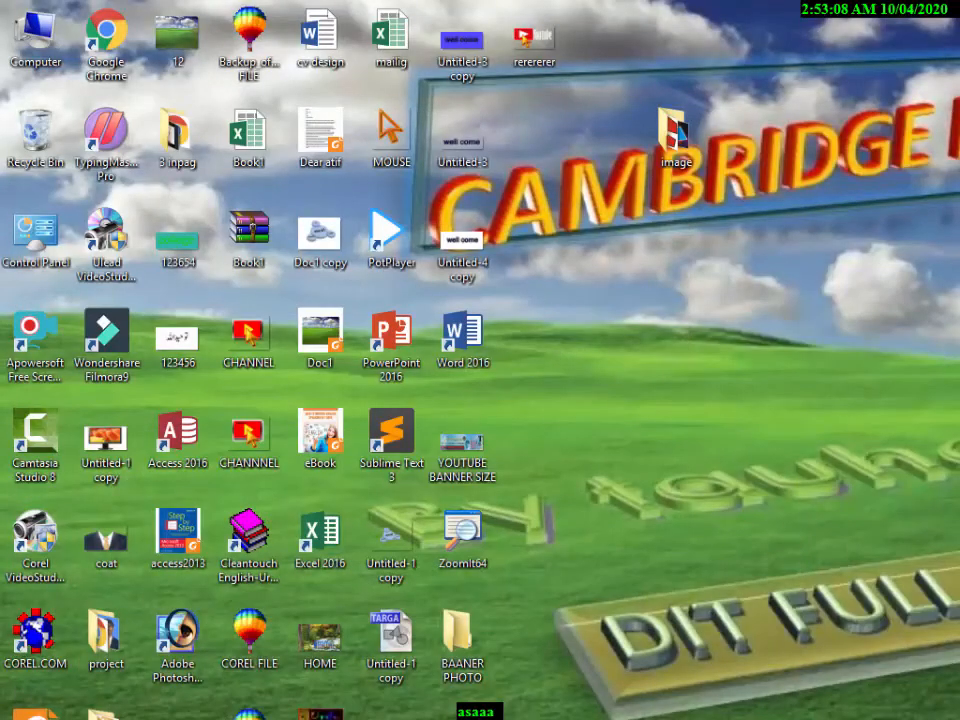
pyautogui.press('super+c')
pyautogui.press('super+c')
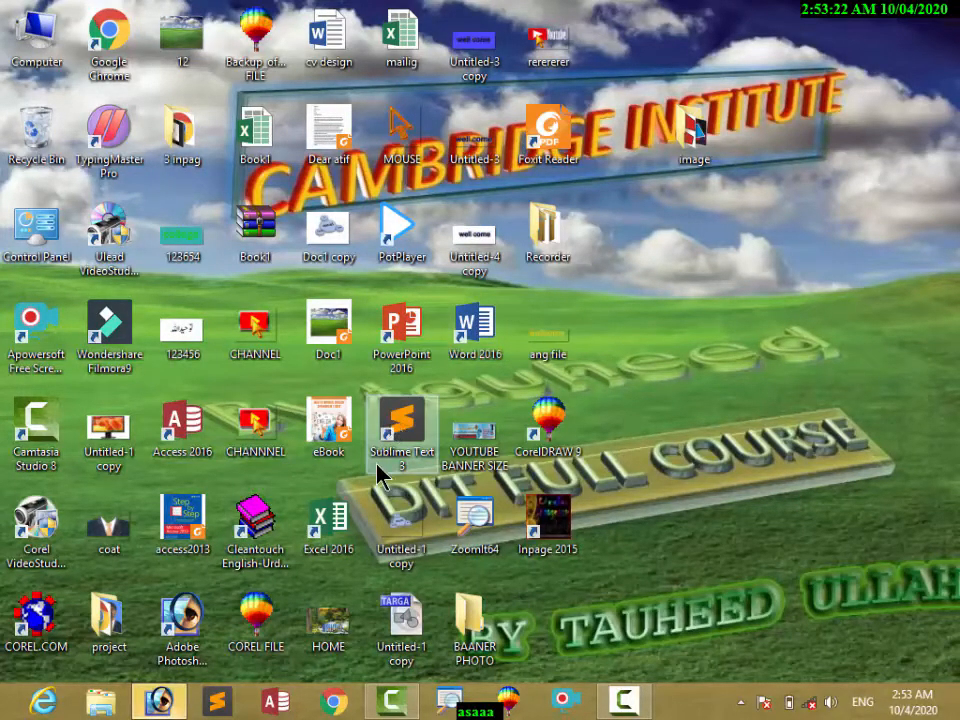
pyautogui.click(157, 700)
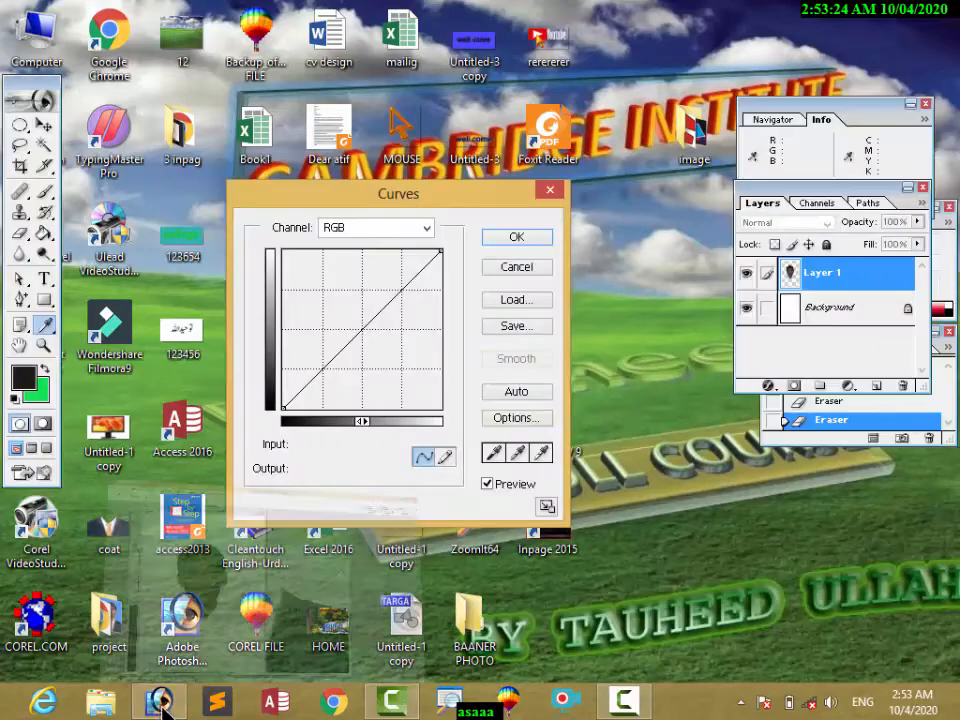
# Step: Brighten the head layer by raising the midpoint of the RGB curve, and apply the Curves adjustment
pyautogui.moveTo(395, 199); pyautogui.dragTo(588, 240)
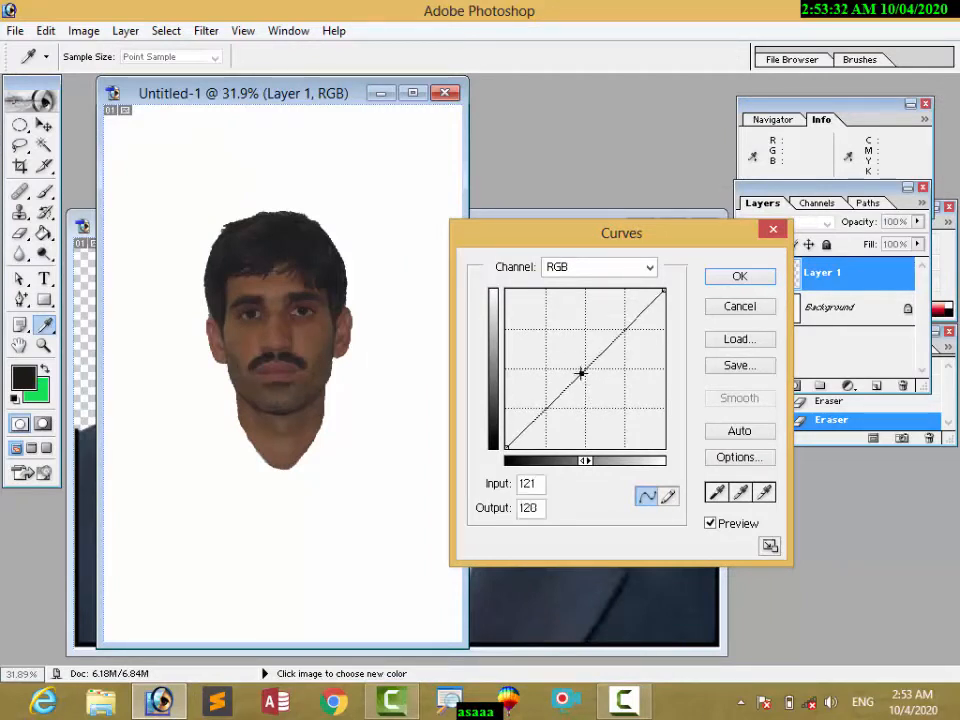
pyautogui.moveTo(581, 373); pyautogui.dragTo(545, 367)
pyautogui.click(730, 281)
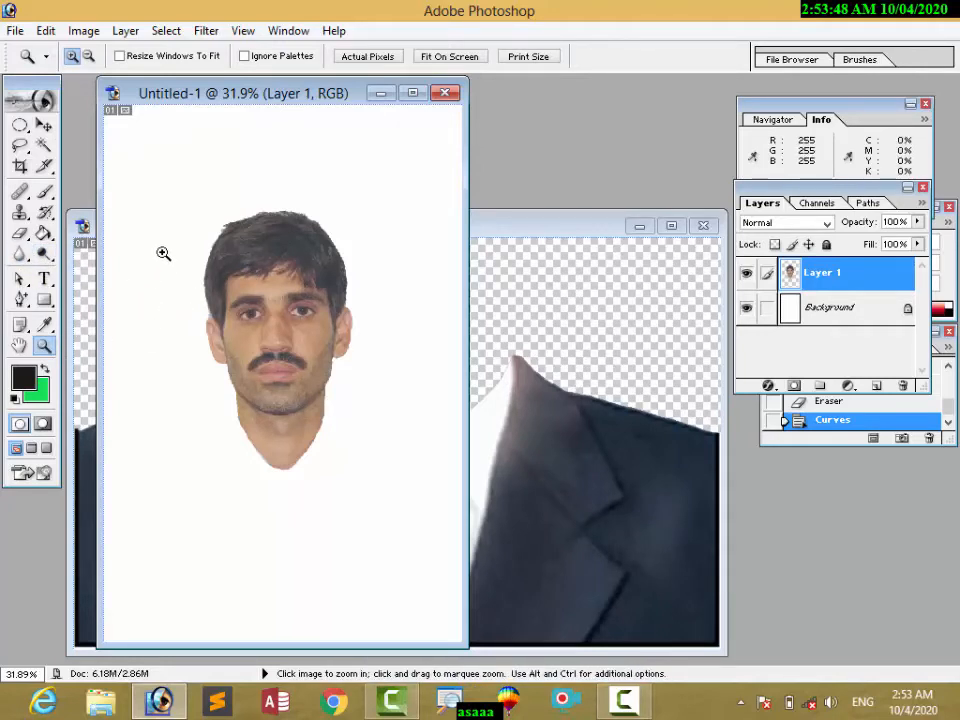
# Step: Blur the jagged hair outline across the top of the head and its upper-left edge at 99% strength
pyautogui.moveTo(205, 186); pyautogui.dragTo(347, 305)
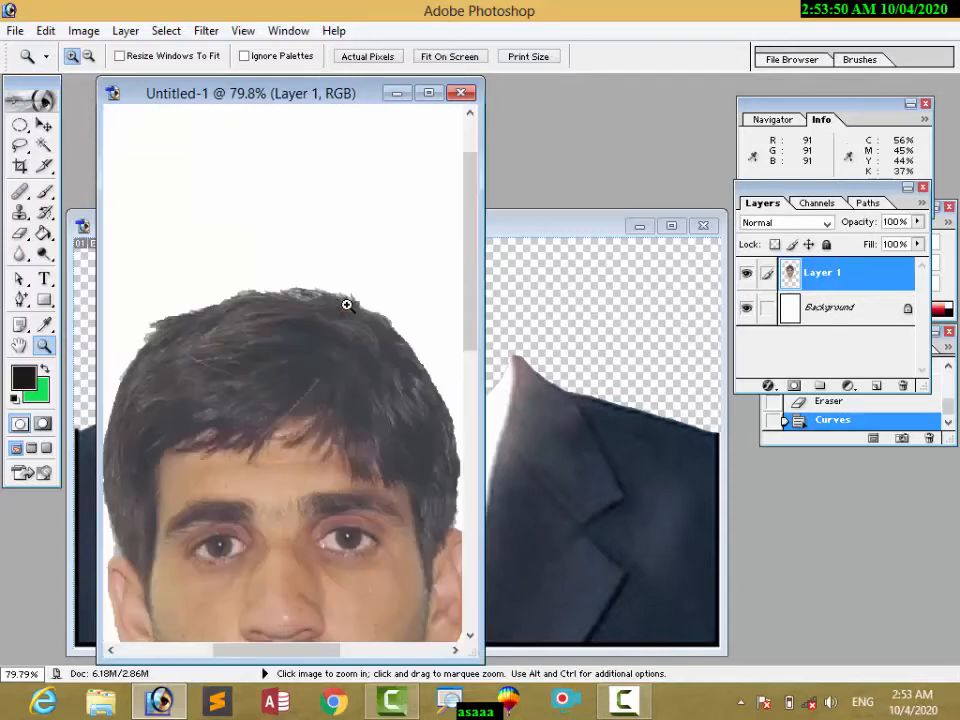
pyautogui.moveTo(212, 285); pyautogui.dragTo(381, 351)
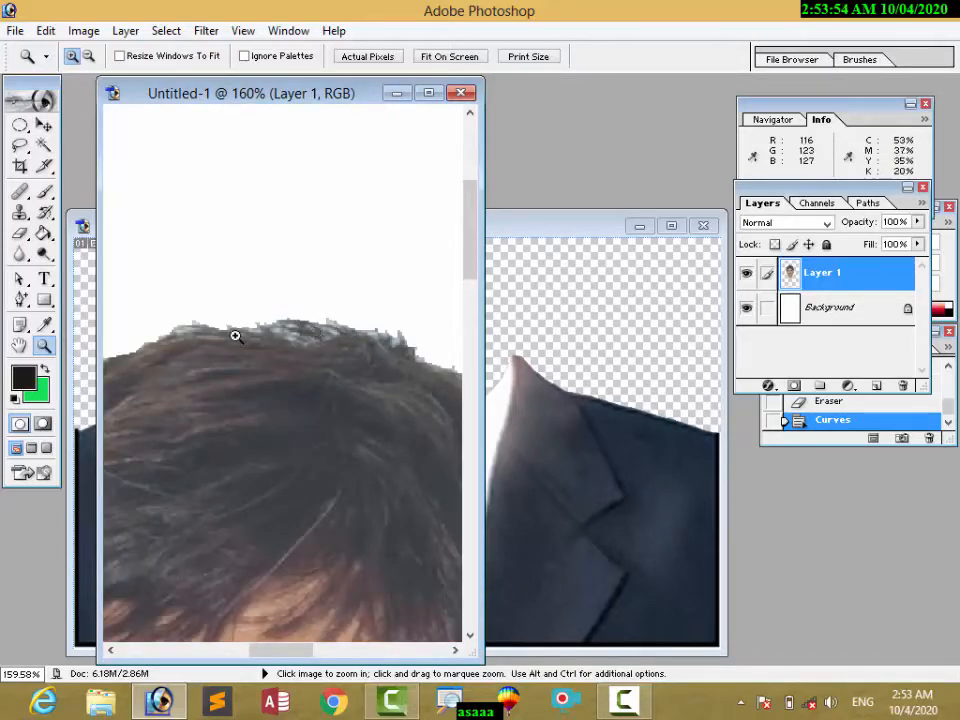
pyautogui.click(20, 254)
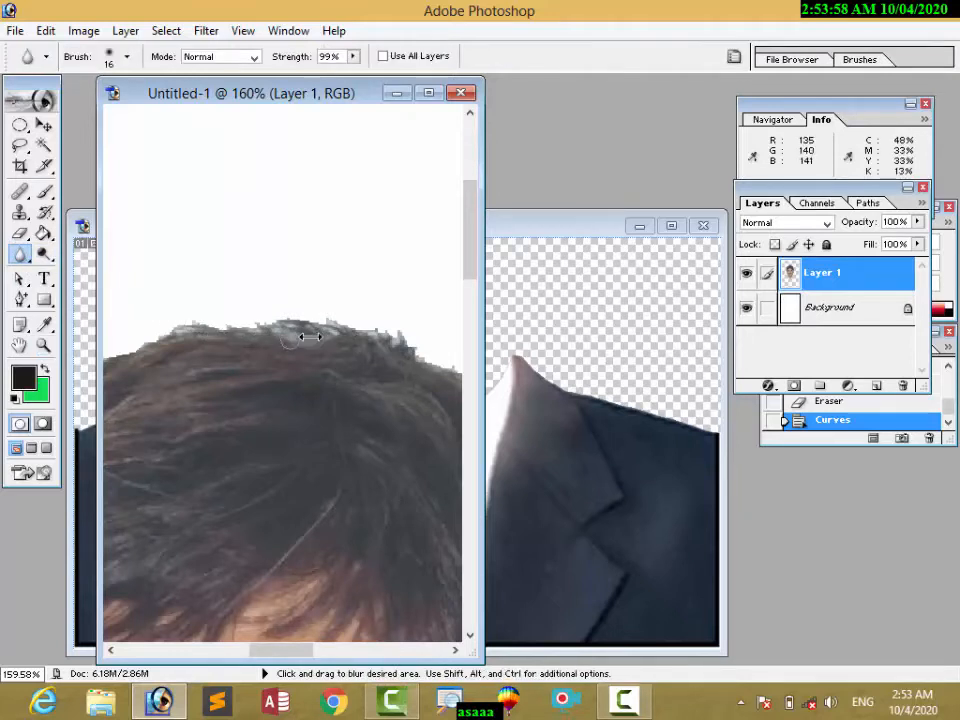
pyautogui.moveTo(310, 337)
pyautogui.mouseDown()
pyautogui.moveTo(372, 335)
pyautogui.moveTo(351, 330)
pyautogui.moveTo(408, 339)
pyautogui.moveTo(278, 327)
pyautogui.mouseUp()
pyautogui.moveTo(208, 336)
pyautogui.mouseDown()
pyautogui.moveTo(195, 328)
pyautogui.moveTo(315, 329)
pyautogui.mouseUp()
pyautogui.moveTo(400, 341)
pyautogui.mouseDown()
pyautogui.moveTo(446, 367)
pyautogui.moveTo(375, 336)
pyautogui.mouseUp()
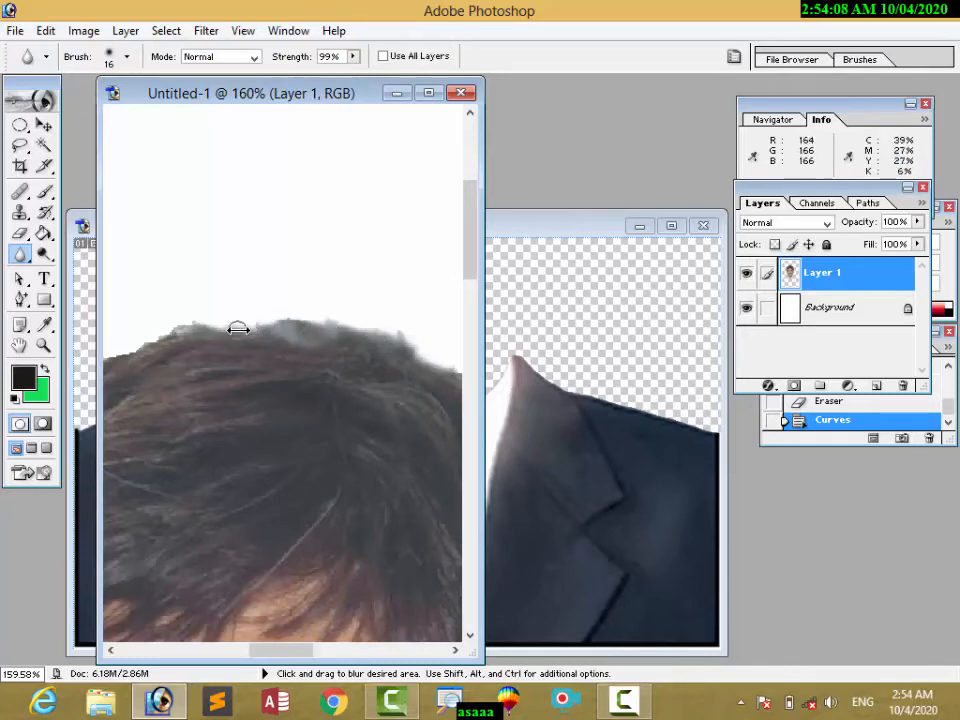
pyautogui.moveTo(393, 331); pyautogui.dragTo(396, 364)
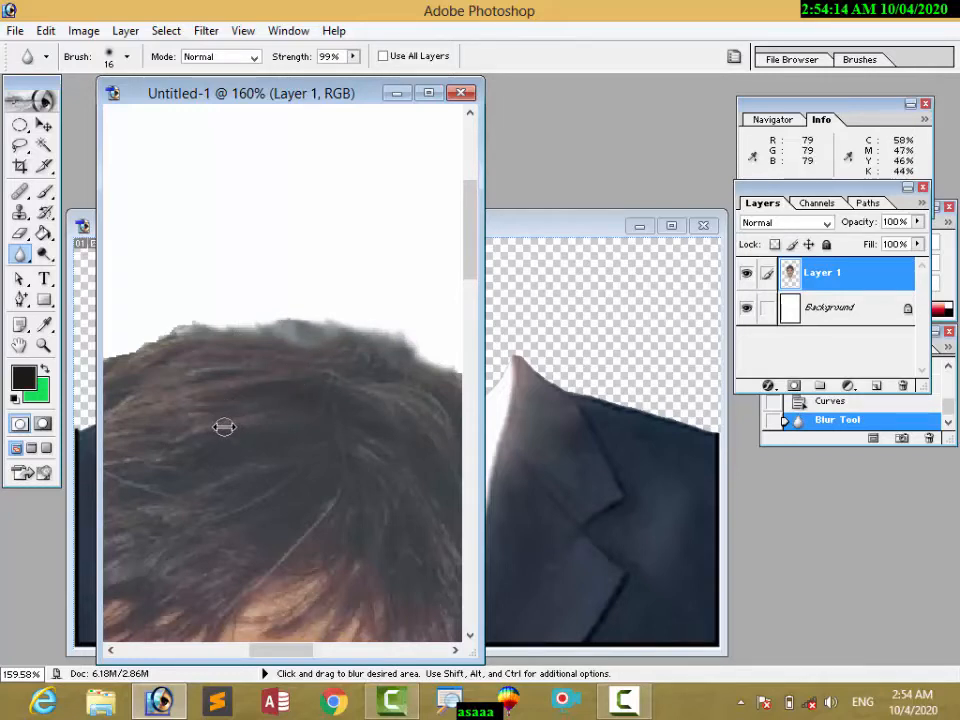
pyautogui.press('space')
pyautogui.moveTo(223, 426); pyautogui.dragTo(316, 370)
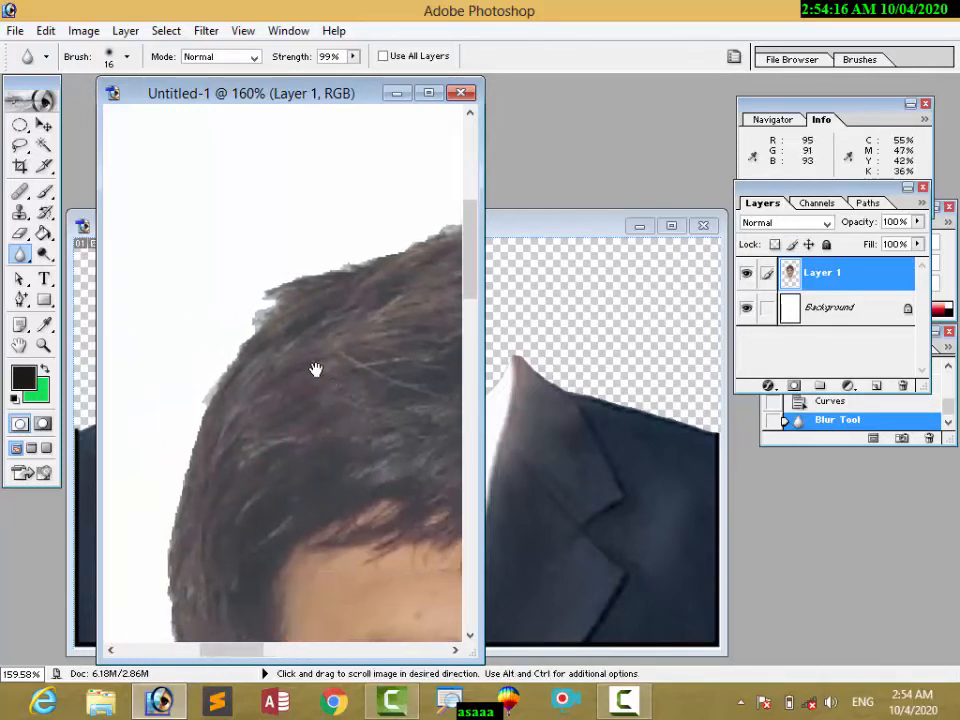
pyautogui.moveTo(260, 312); pyautogui.dragTo(253, 300)
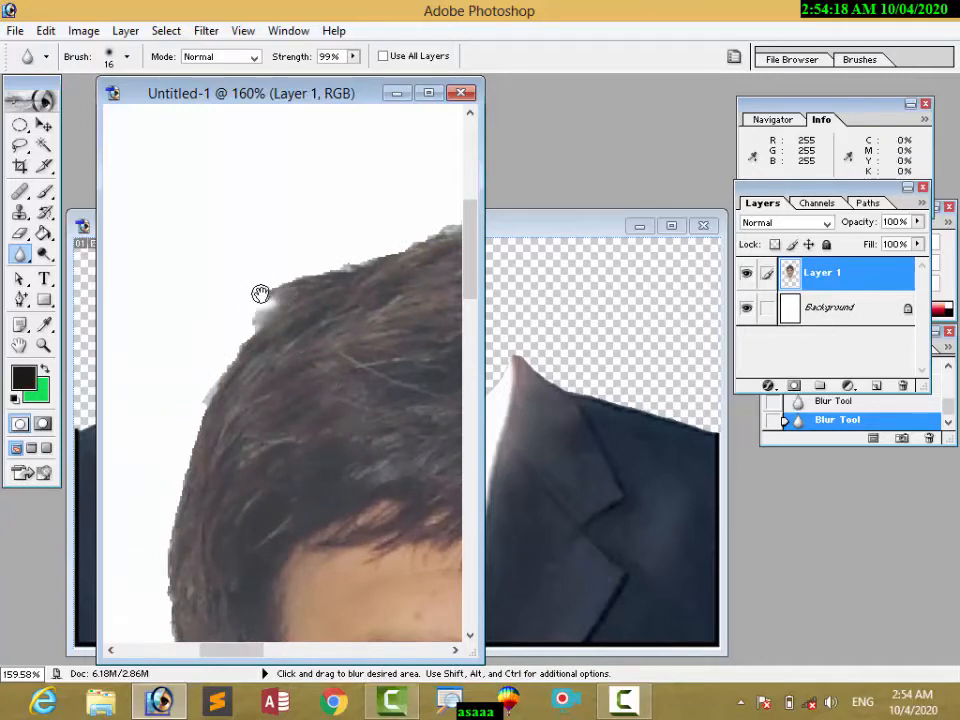
# Step: Erase the stray grey fringe outside the hair's upper-left outline, reducing the eraser brush size to 93 for the remaining bits
pyautogui.click(20, 233)
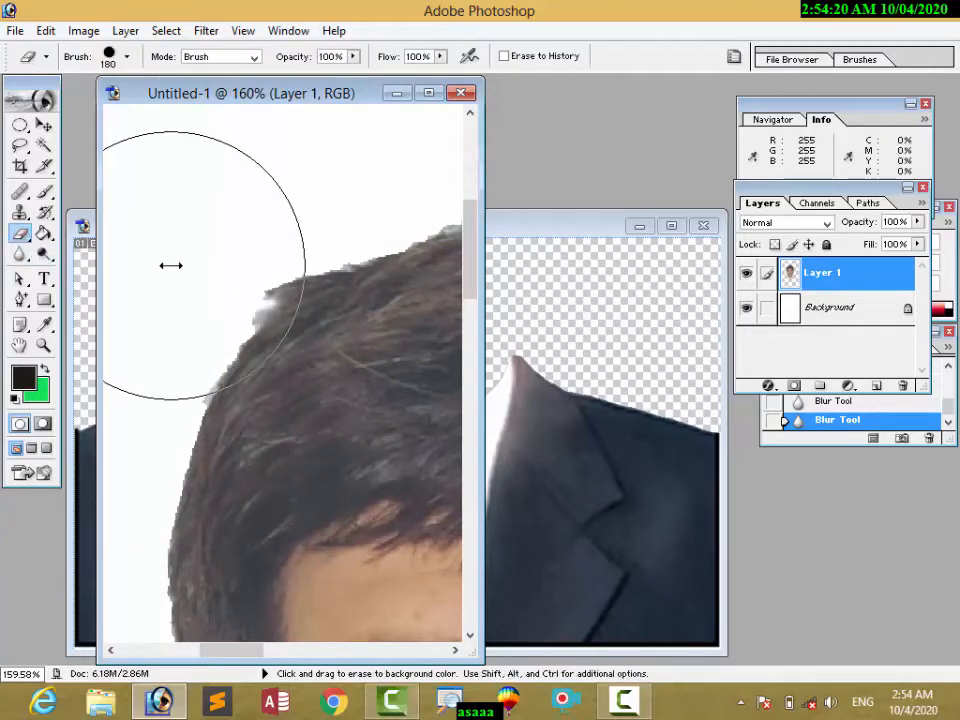
pyautogui.click(167, 224)
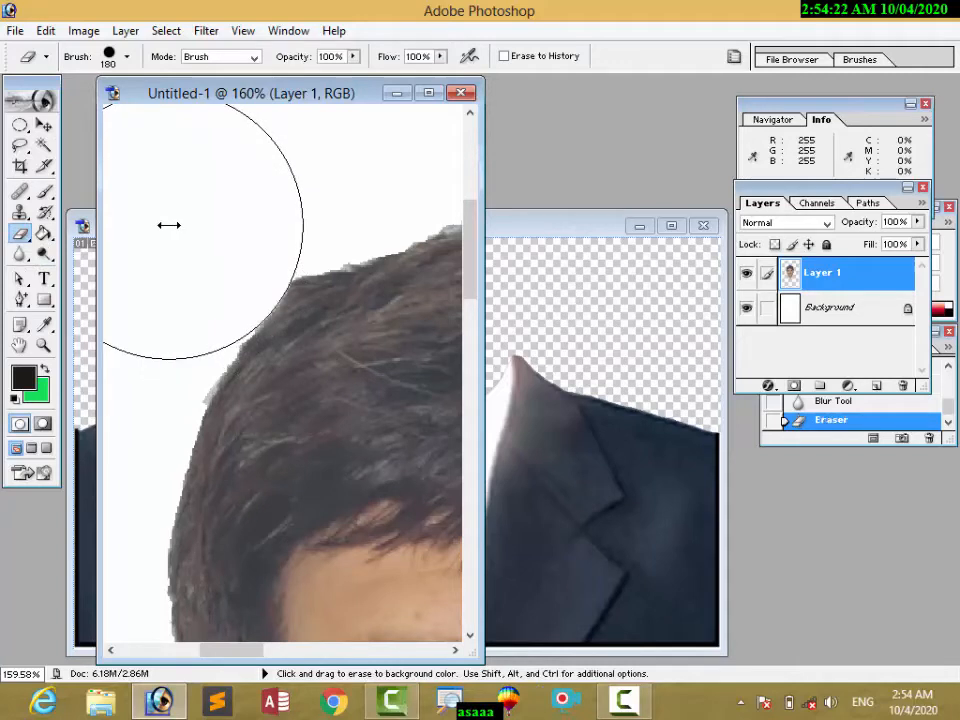
pyautogui.click(211, 184)
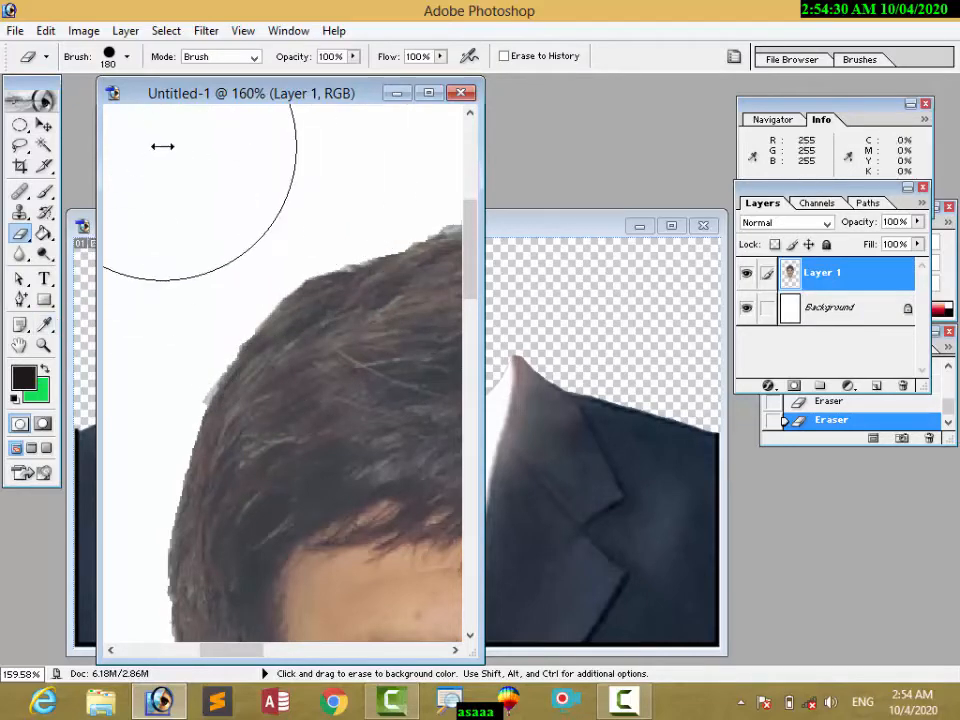
pyautogui.rightClick(196, 166)
pyautogui.click(275, 91)
pyautogui.click(156, 168)
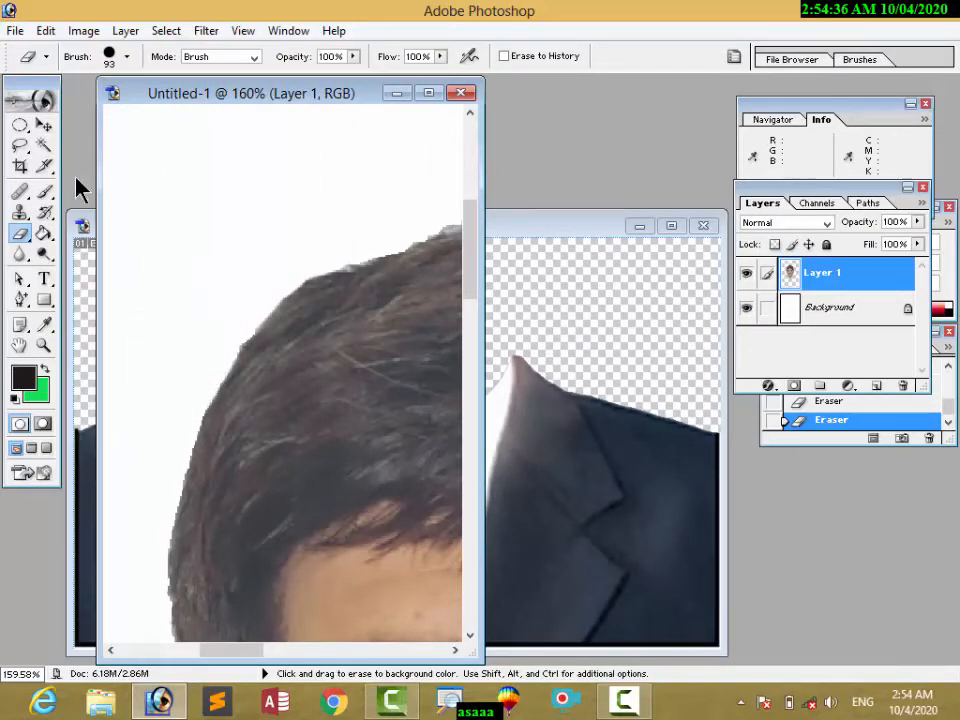
# Step: Move the head layer up and to the left so the ear and jaw on the image's right side come into view
pyautogui.click(44, 124)
pyautogui.moveTo(328, 381); pyautogui.dragTo(280, 313)
pyautogui.moveTo(298, 469); pyautogui.dragTo(292, 419)
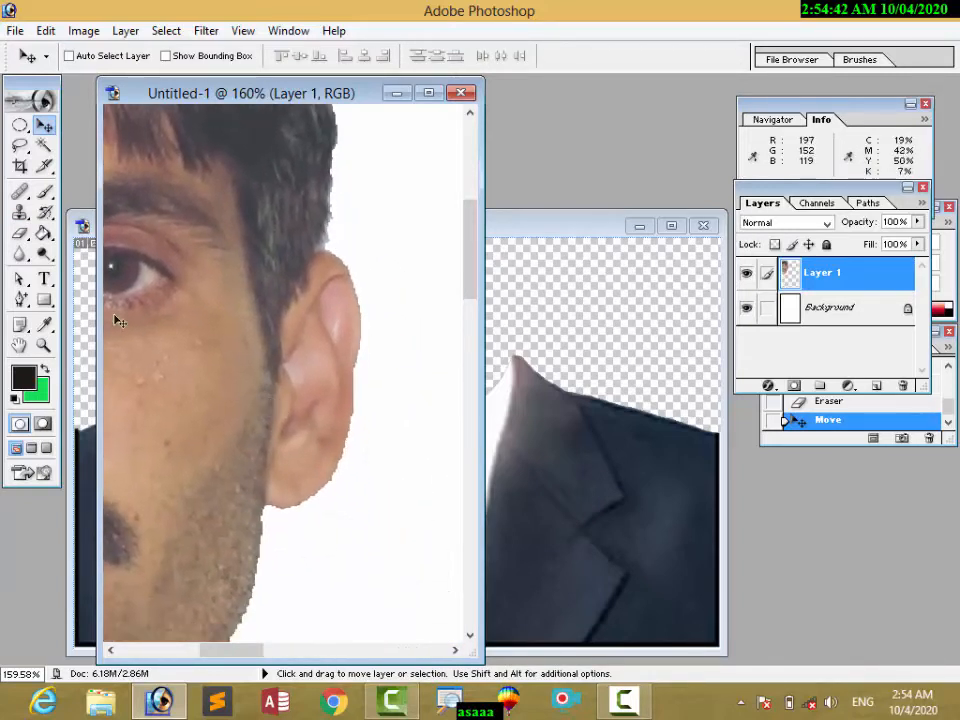
# Step: Blur the jagged outline of the ear, cheek and jaw on the image's right side, and fit the portrait on screen
pyautogui.moveTo(20, 253); pyautogui.dragTo(85, 258)
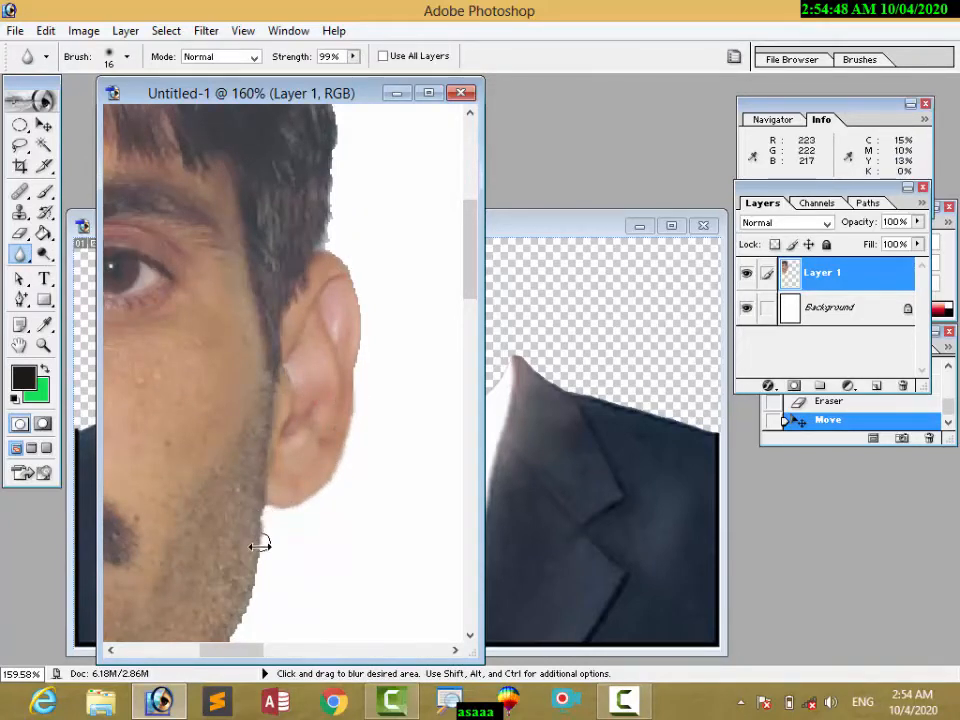
pyautogui.moveTo(245, 598); pyautogui.dragTo(306, 407)
pyautogui.scroll(-3, 310, 400)
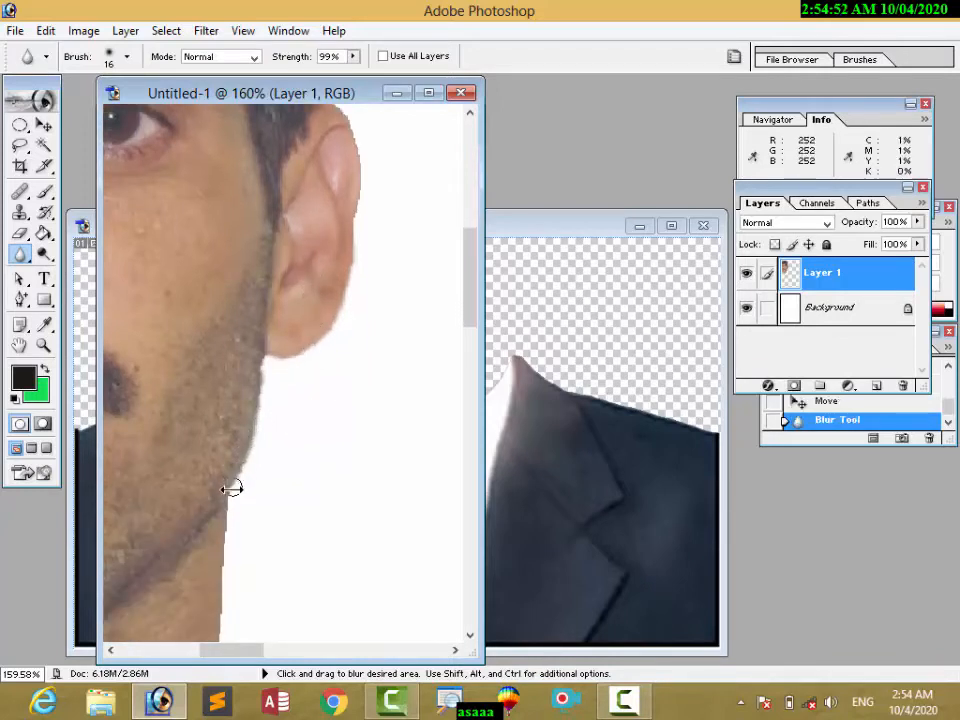
pyautogui.moveTo(235, 478); pyautogui.dragTo(246, 439)
pyautogui.scroll(-3, 252, 392)
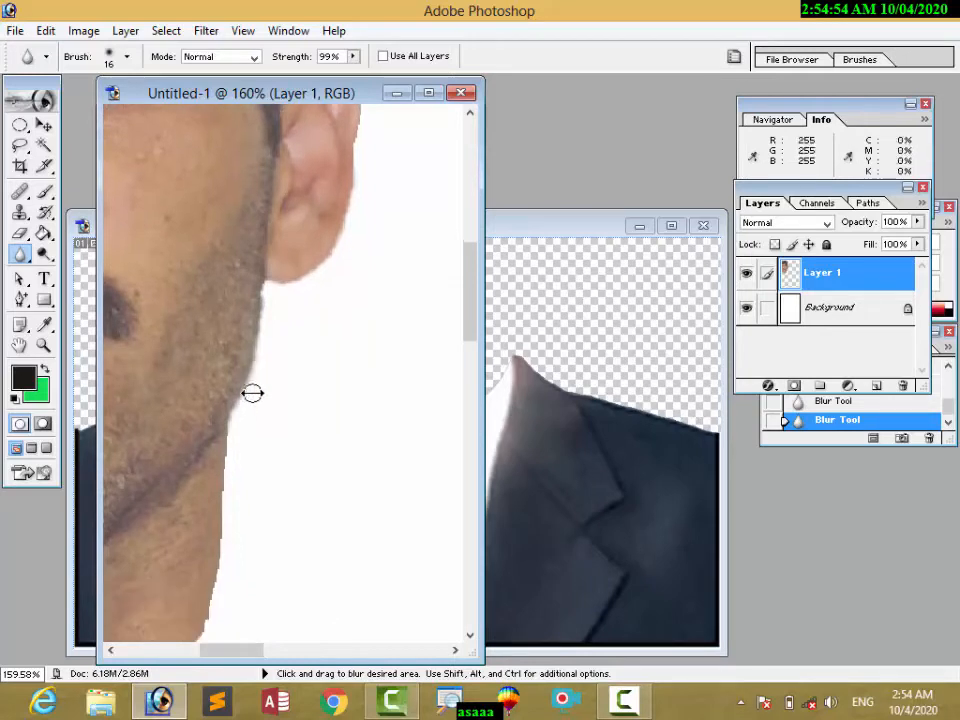
pyautogui.scroll(-1, 252, 392)
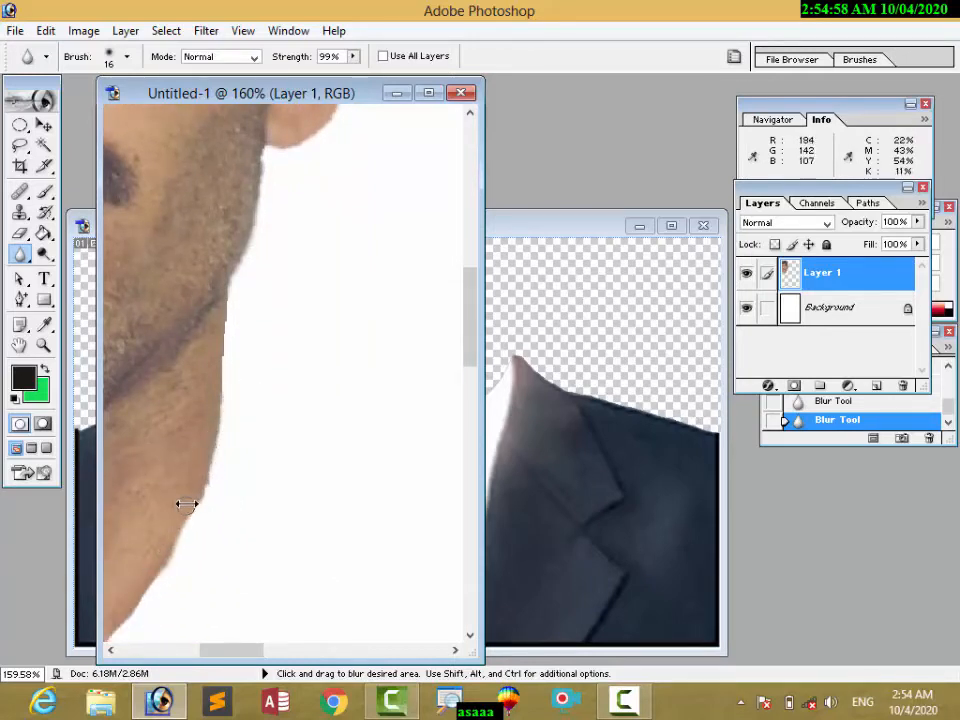
pyautogui.click(45, 345)
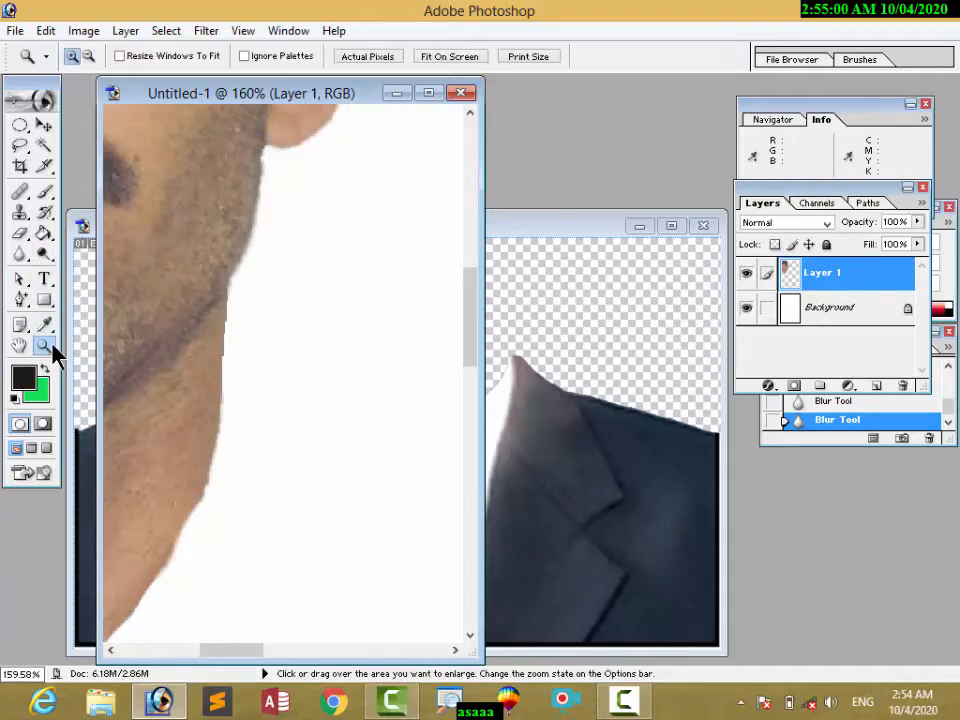
pyautogui.rightClick(208, 281)
pyautogui.click(215, 290)
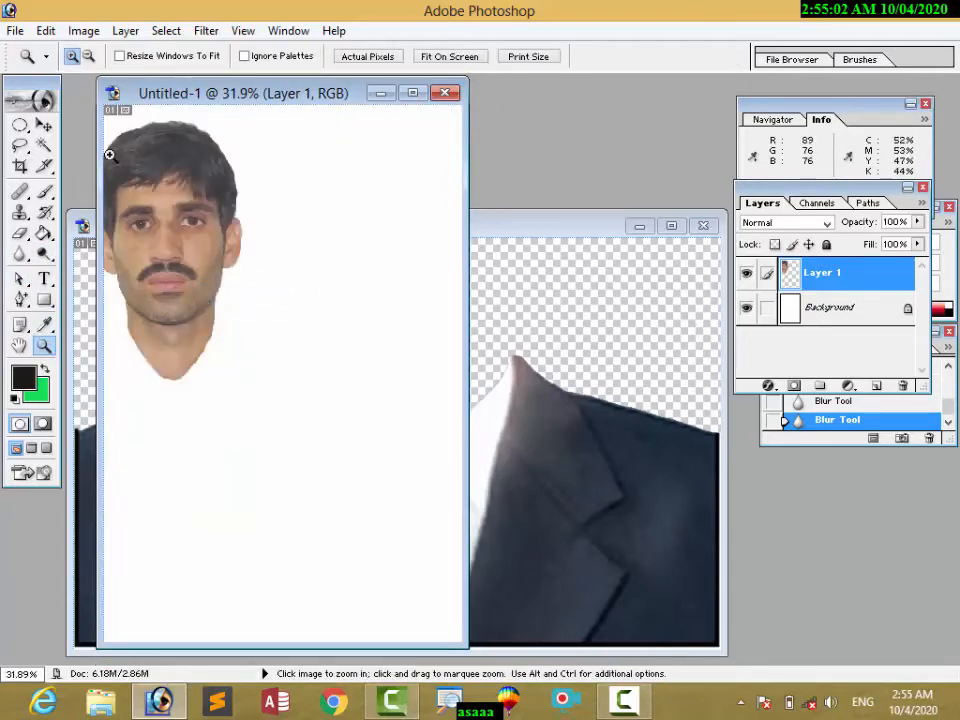
pyautogui.click(20, 125)
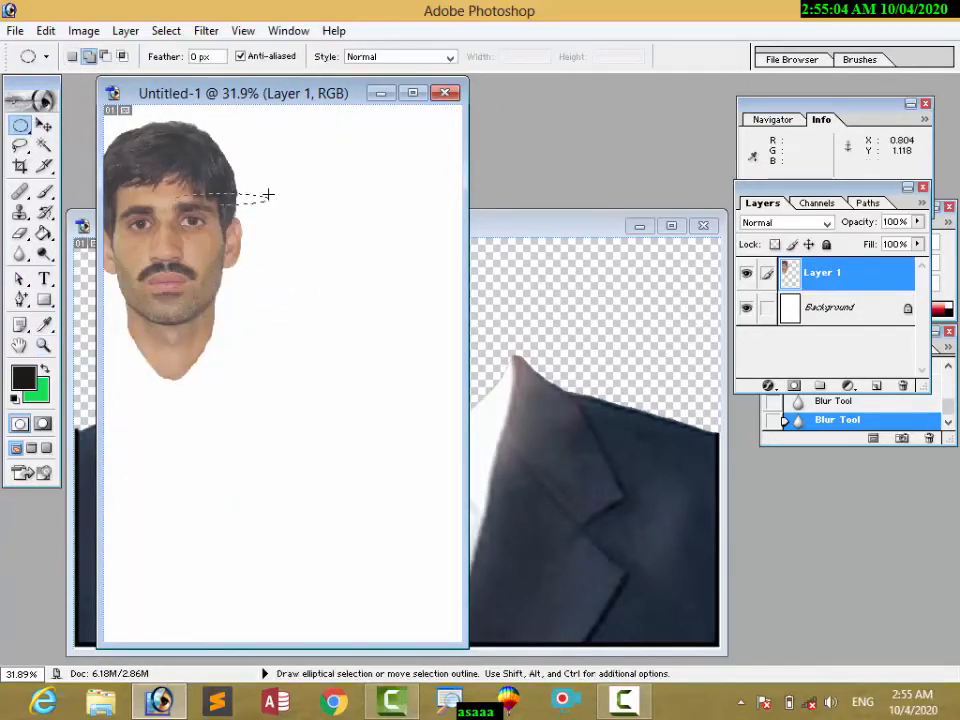
pyautogui.moveTo(268, 194); pyautogui.dragTo(268, 200)
pyautogui.hotkey('ctrl', 'd')
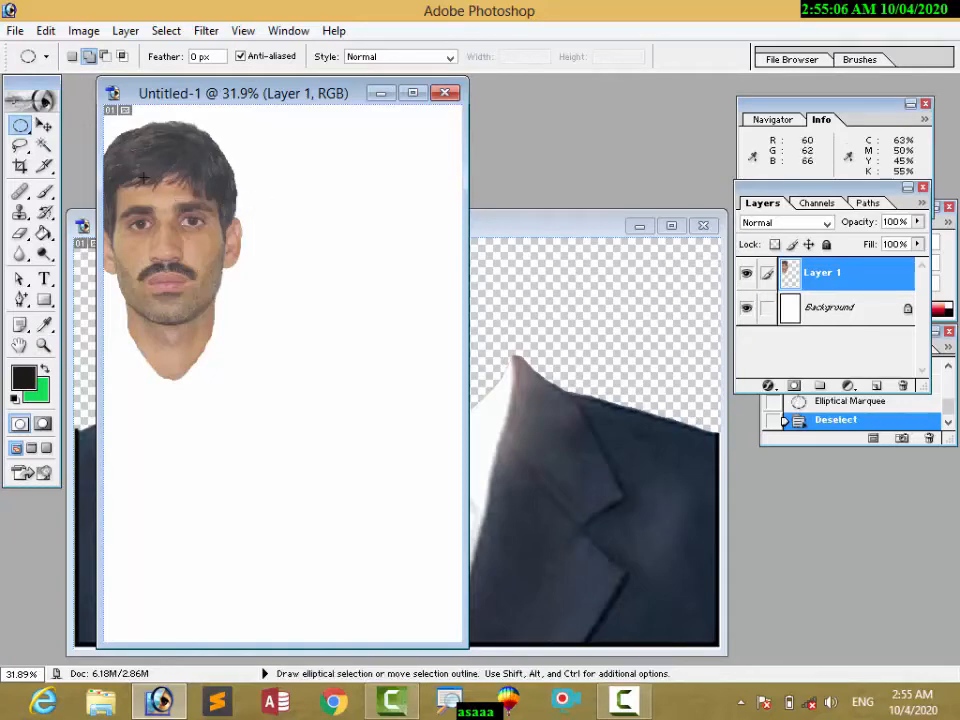
# Step: Center the head near the page's upper edge, and copy all of coat.png into the portrait document as a new layer
pyautogui.click(45, 125)
pyautogui.moveTo(165, 206); pyautogui.dragTo(258, 206)
pyautogui.click(508, 240)
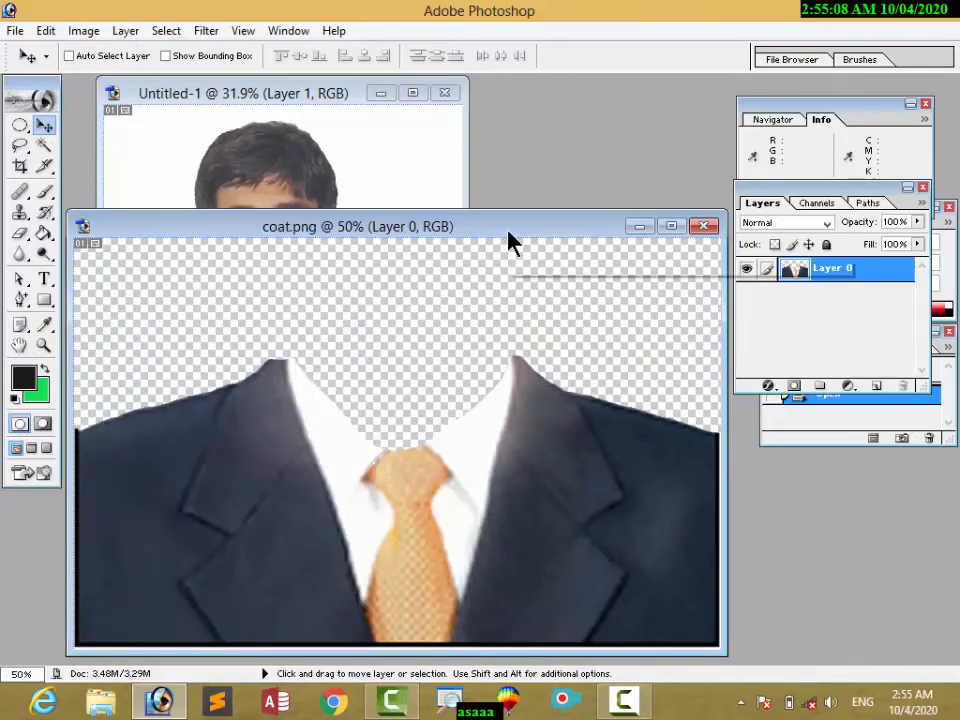
pyautogui.hotkey('ctrl', 'a')
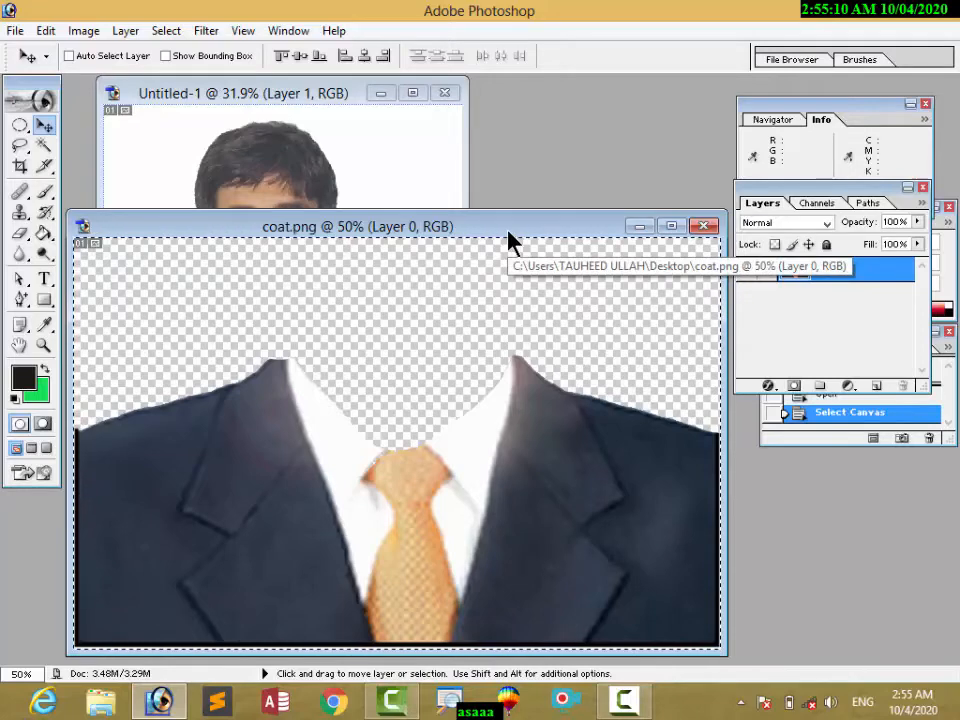
pyautogui.click(280, 97)
pyautogui.hotkey('ctrl', 'v')
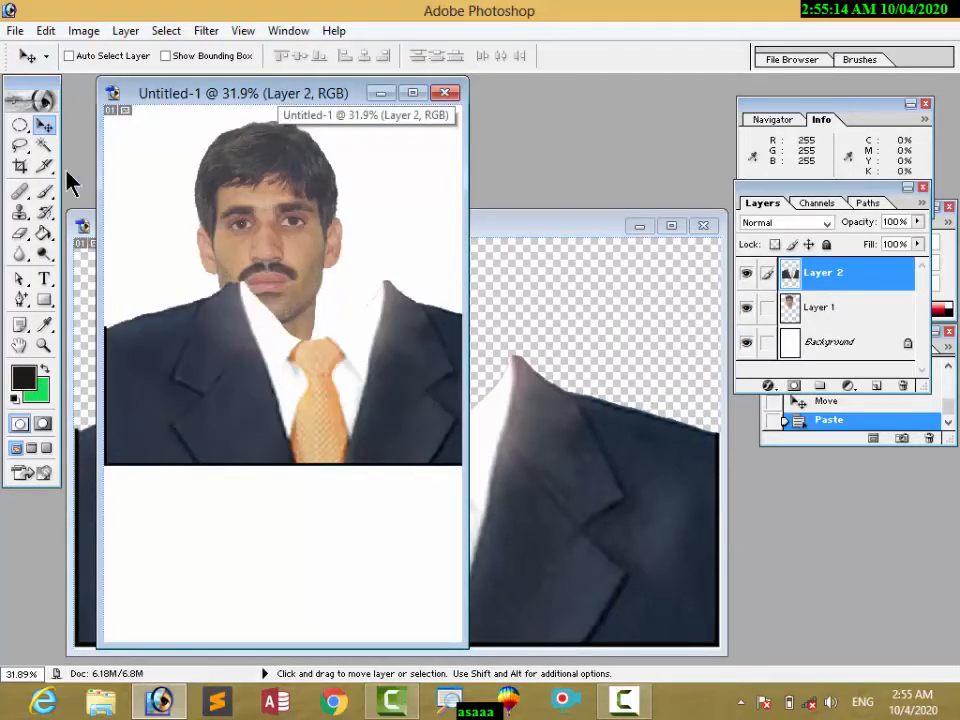
# Step: Place the coat across the lower part of the page and scale it to 86.4% width and 129.9% height
pyautogui.moveTo(221, 354); pyautogui.dragTo(212, 515)
pyautogui.hotkey('ctrl', 't')
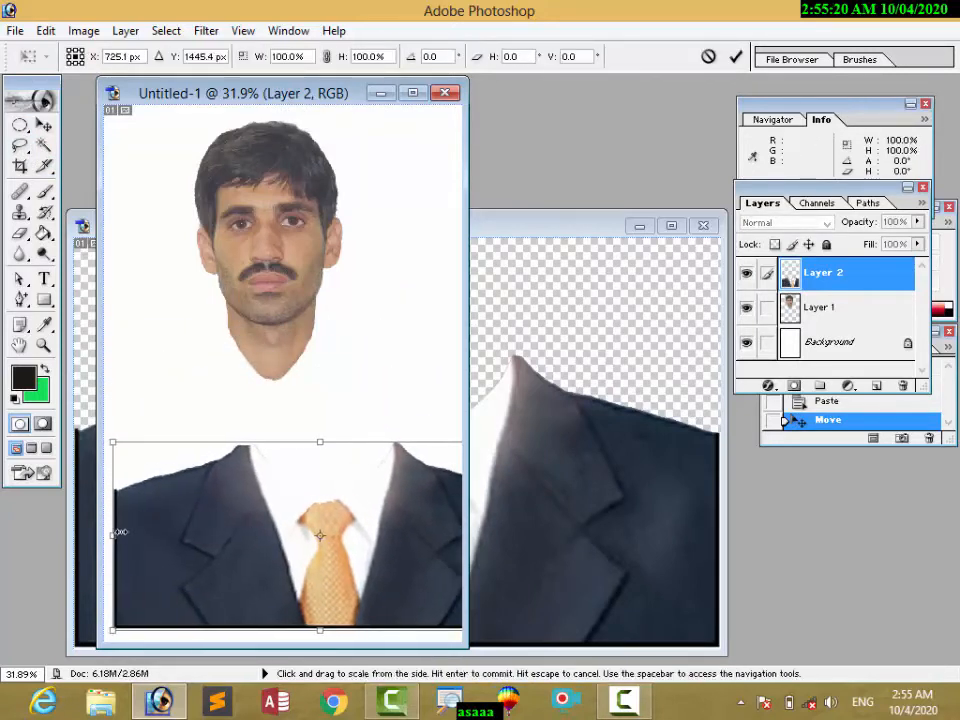
pyautogui.moveTo(118, 532); pyautogui.dragTo(169, 532)
pyautogui.moveTo(393, 557); pyautogui.dragTo(336, 558)
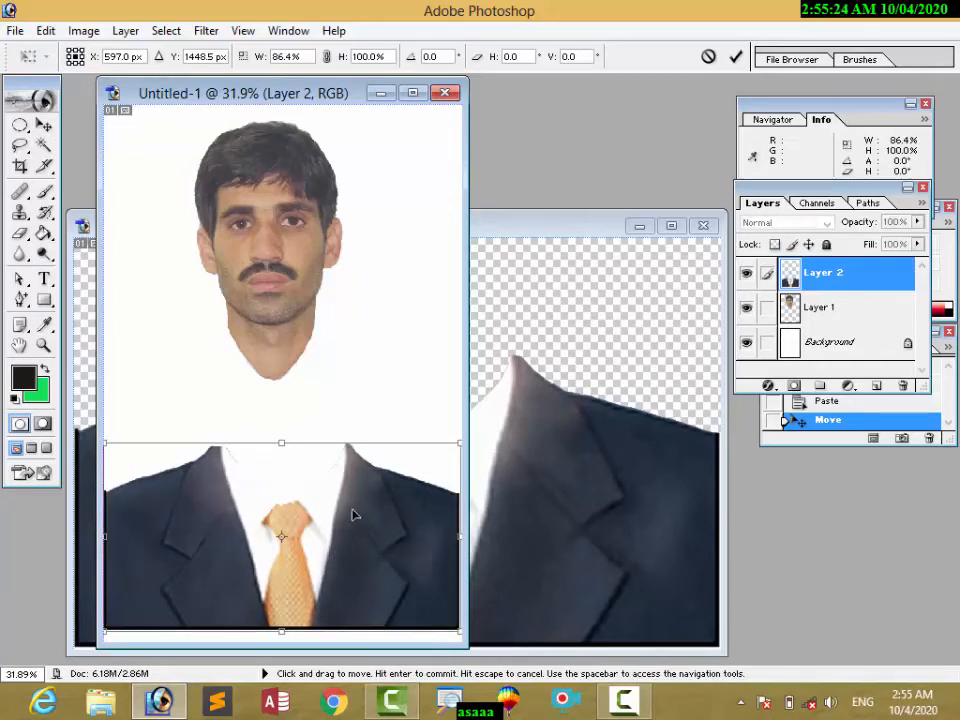
pyautogui.moveTo(309, 442); pyautogui.dragTo(317, 381)
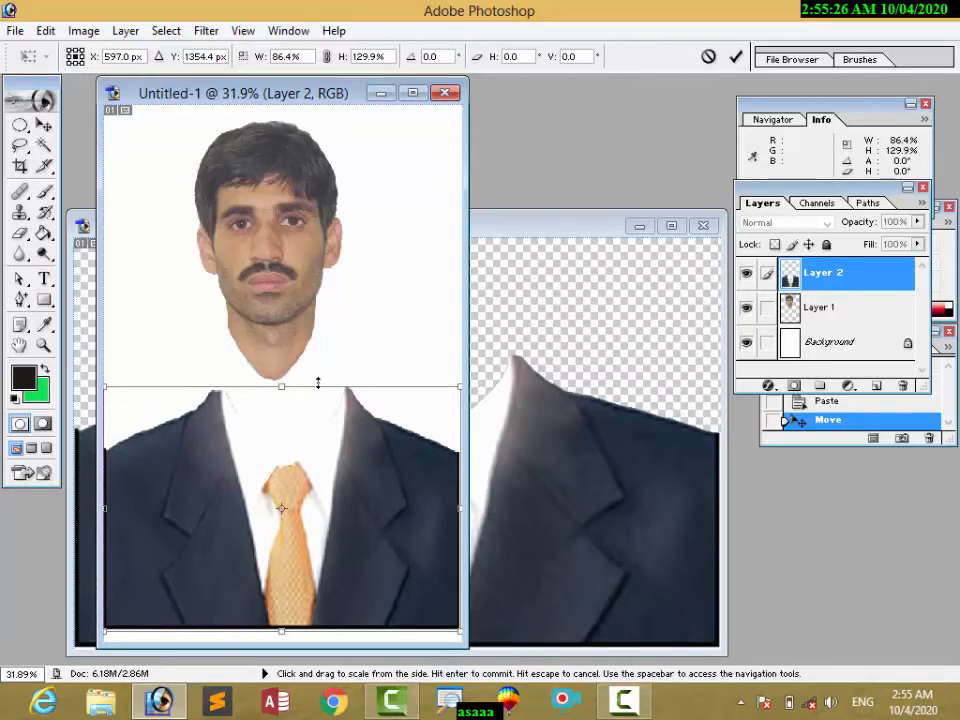
pyautogui.click(736, 57)
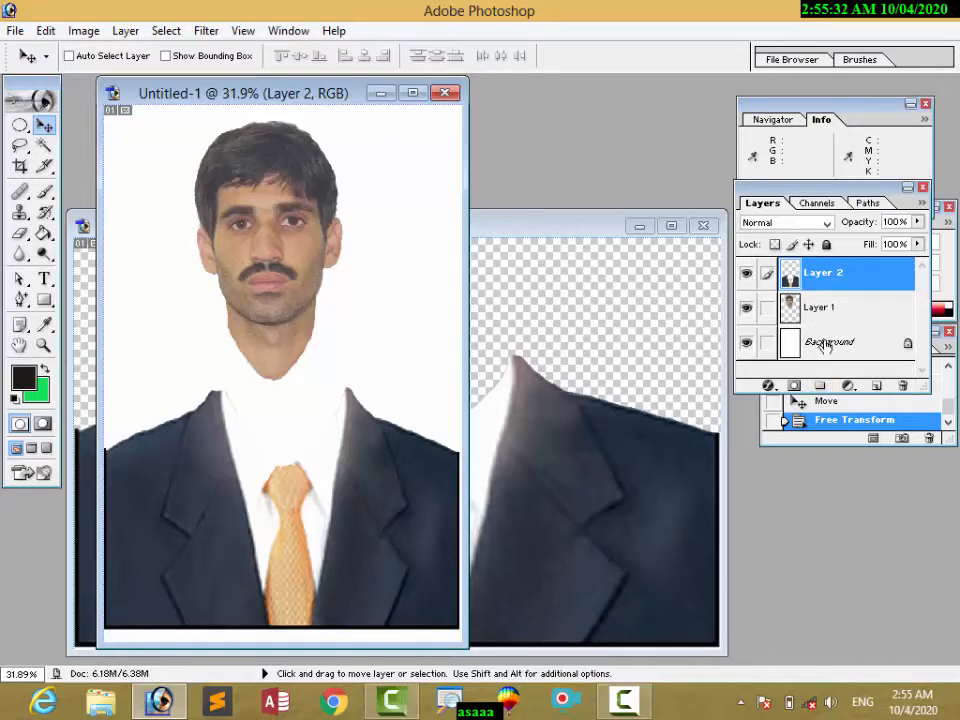
# Step: Lower the head on Layer 1 so the neck sits inside the coat's collar just above the tie
pyautogui.click(820, 307)
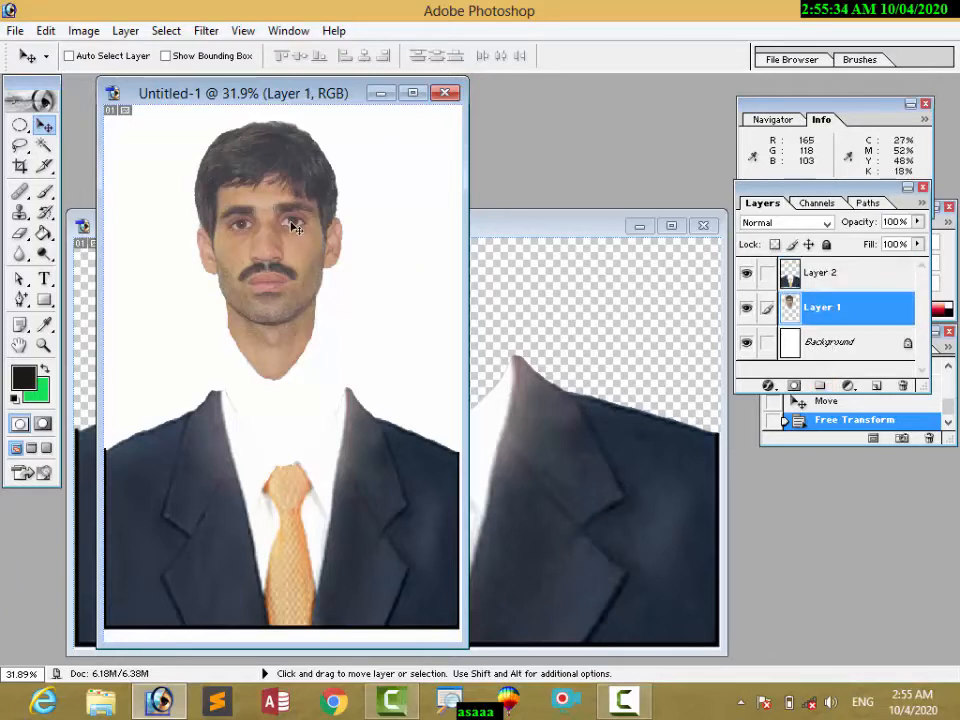
pyautogui.moveTo(280, 216); pyautogui.dragTo(283, 296)
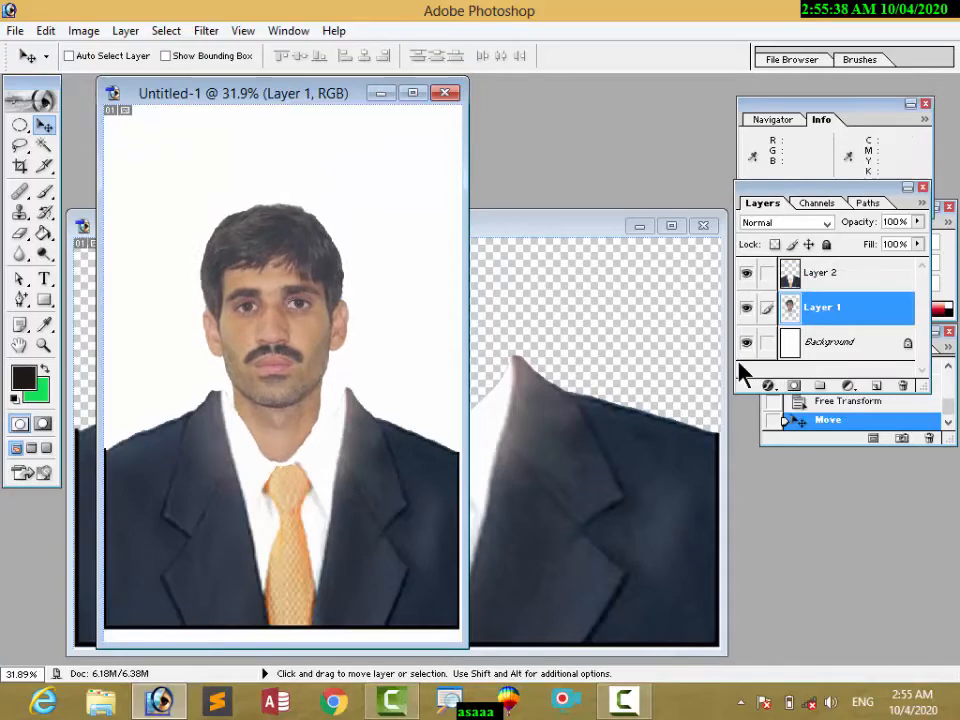
# Step: Select the Background layer and set the background colour to a vivid blue
pyautogui.click(794, 348)
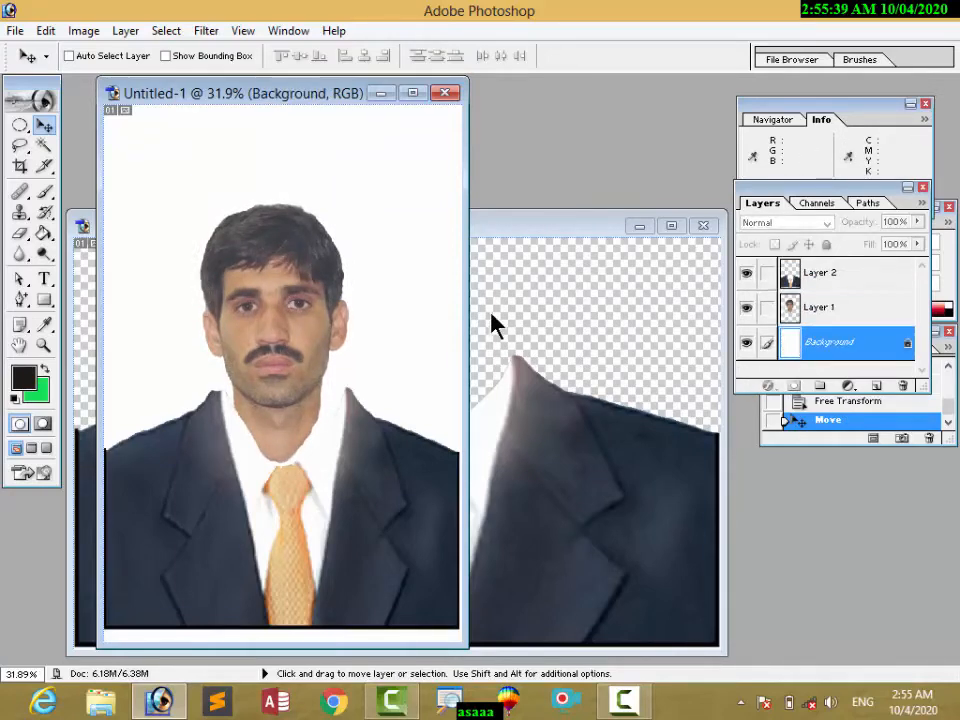
pyautogui.click(33, 386)
pyautogui.click(318, 237)
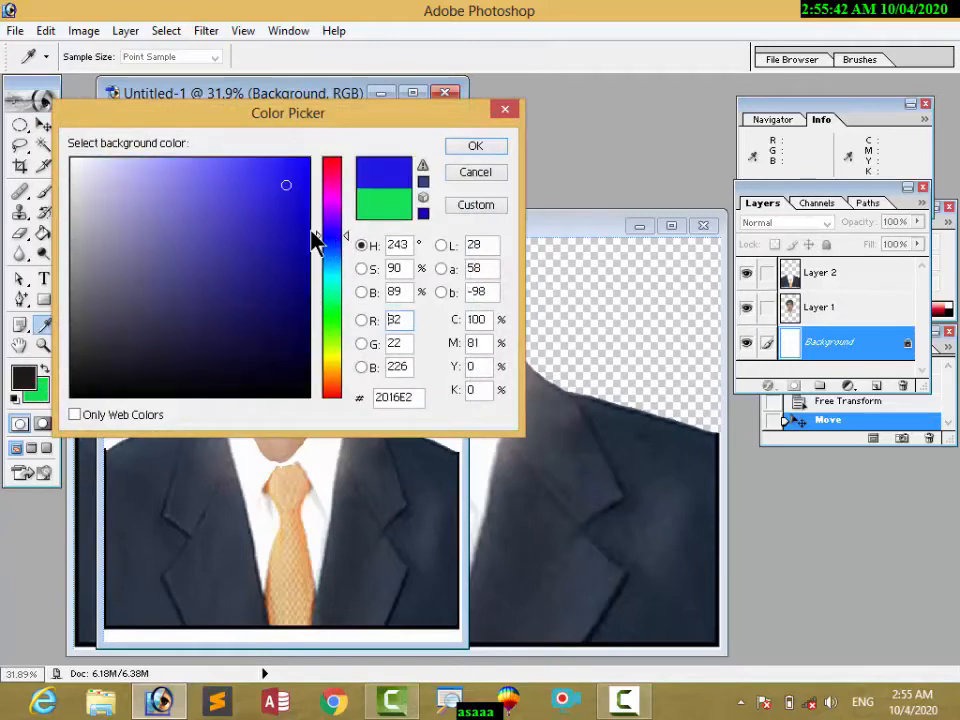
pyautogui.click(262, 166)
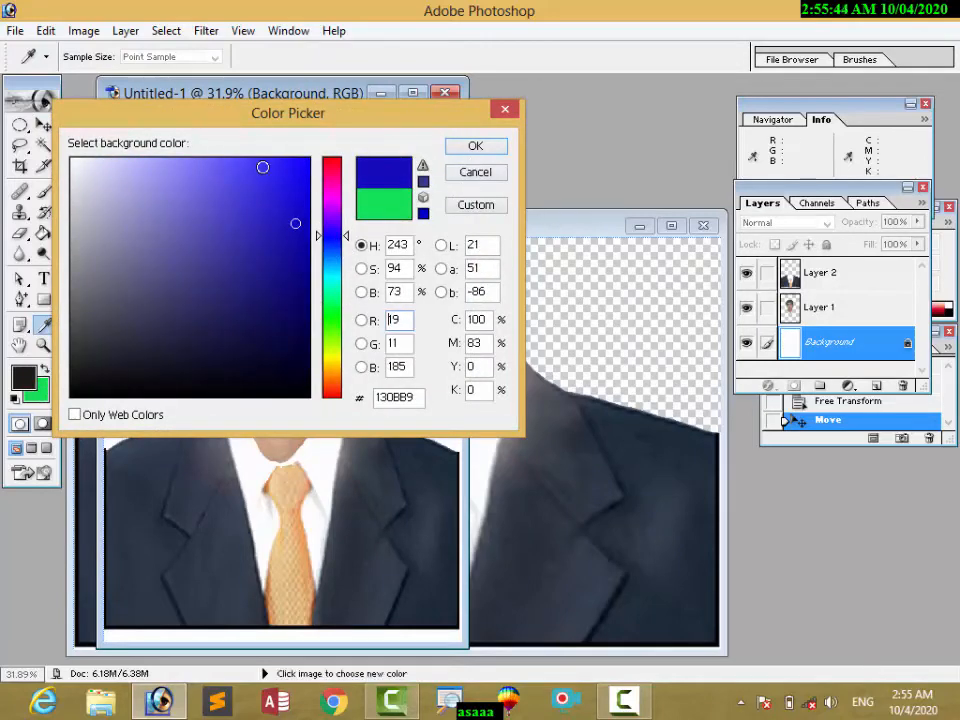
pyautogui.click(467, 150)
pyautogui.click(43, 233)
pyautogui.click(152, 182)
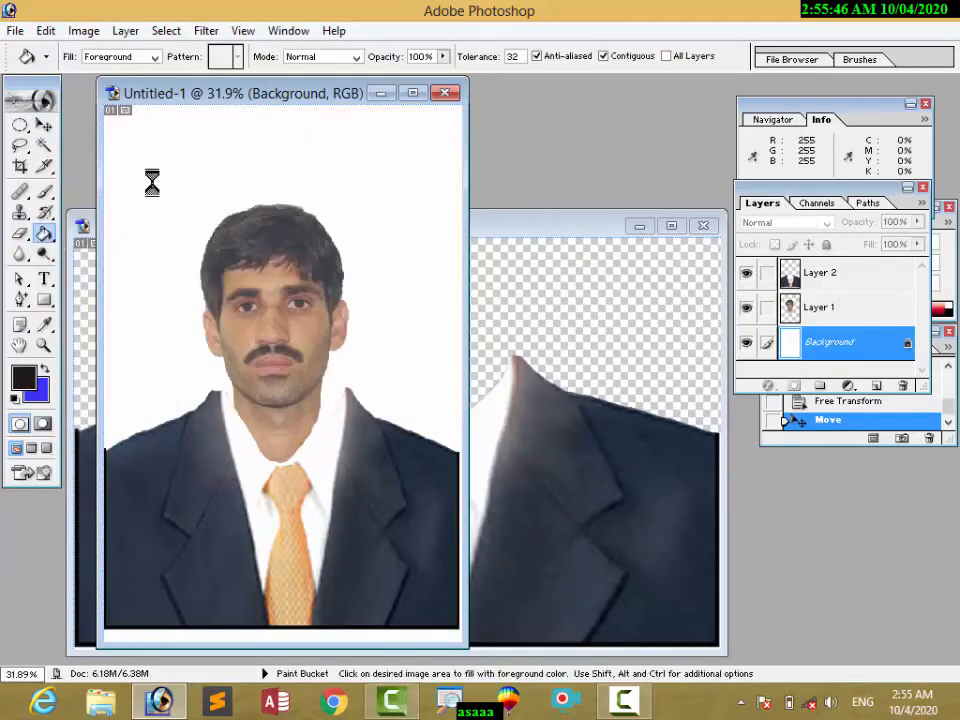
pyautogui.hotkey('ctrl', 'z')
# Step: Set the foreground colour to a vivid blue (RGB 13, 55, 237) and fill the Background layer with it
pyautogui.click(24, 378)
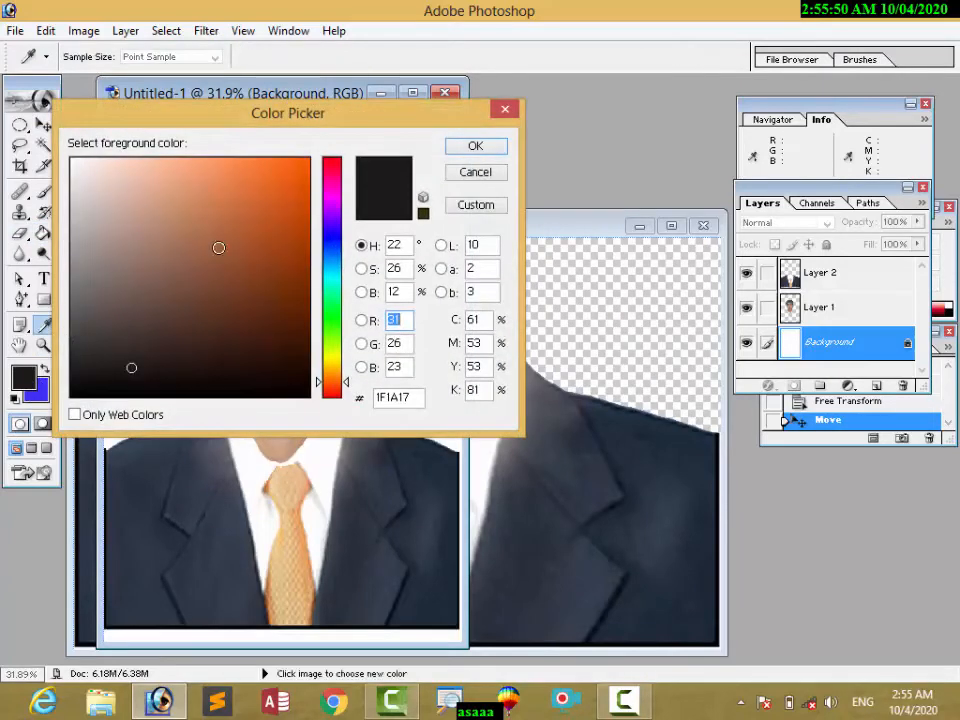
pyautogui.click(333, 219)
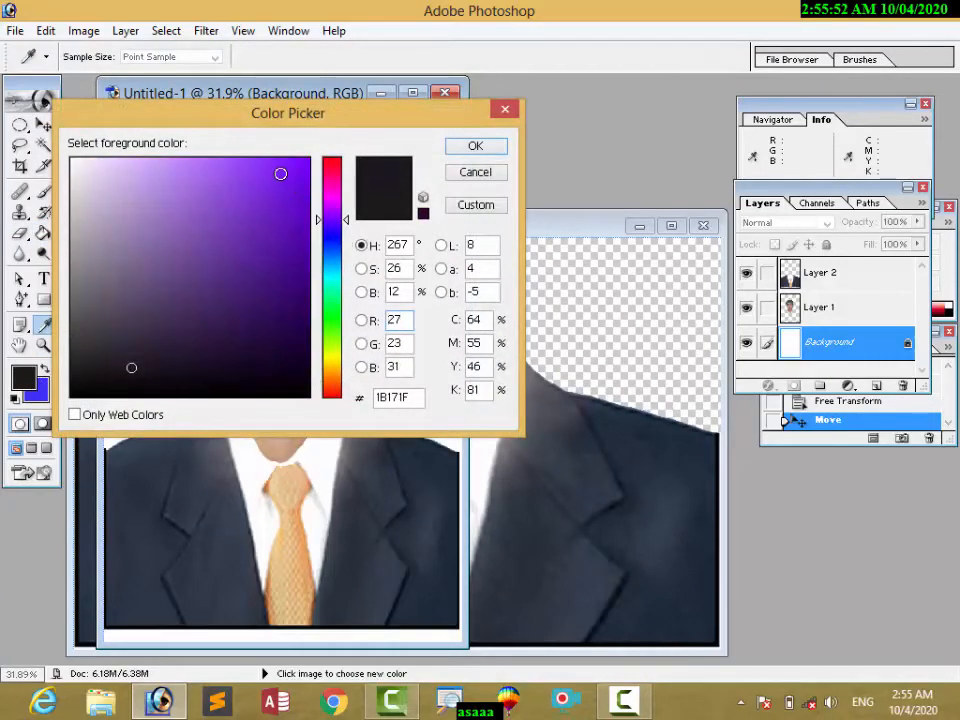
pyautogui.click(280, 174)
pyautogui.click(331, 245)
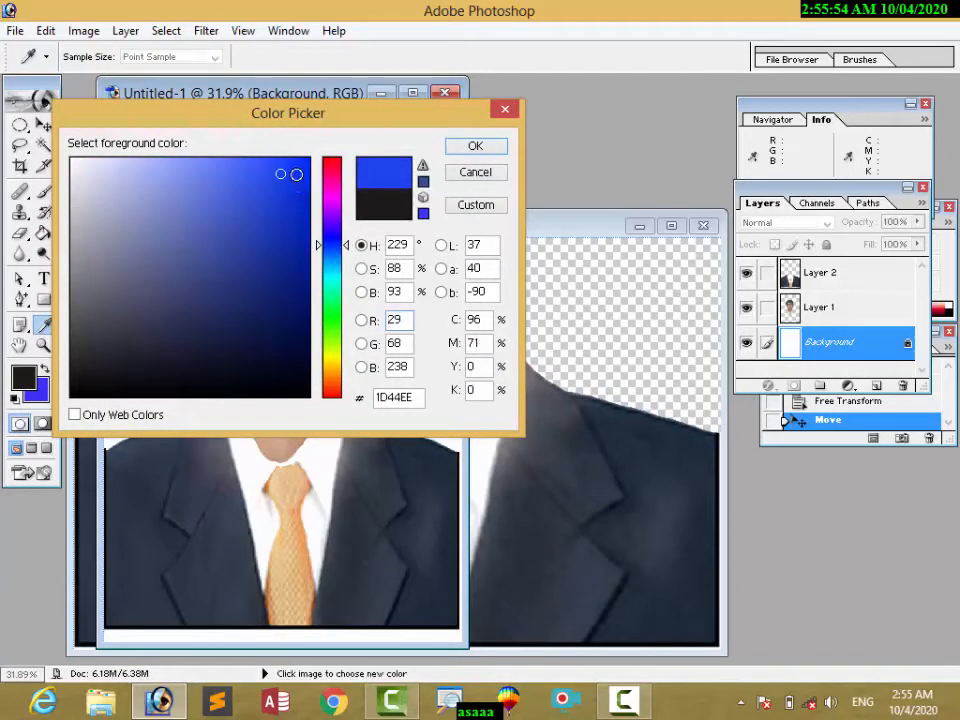
pyautogui.click(296, 174)
pyautogui.click(475, 147)
pyautogui.press('g')
pyautogui.click(365, 149)
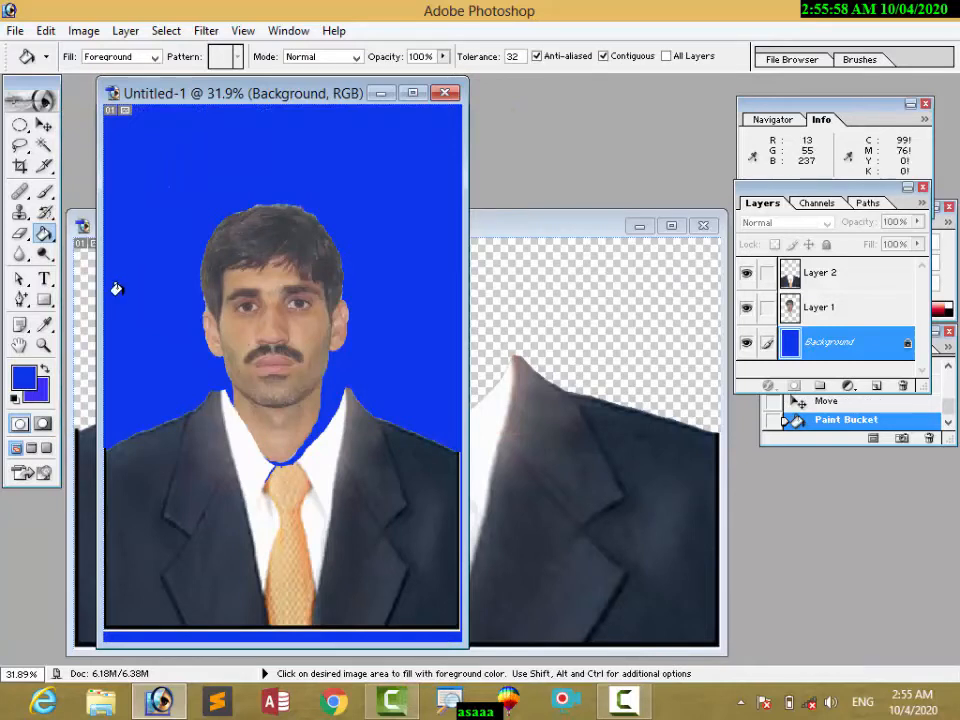
# Step: Nudge the head on Layer 1 slightly right and up to line the neck up with the coat's collar
pyautogui.click(46, 128)
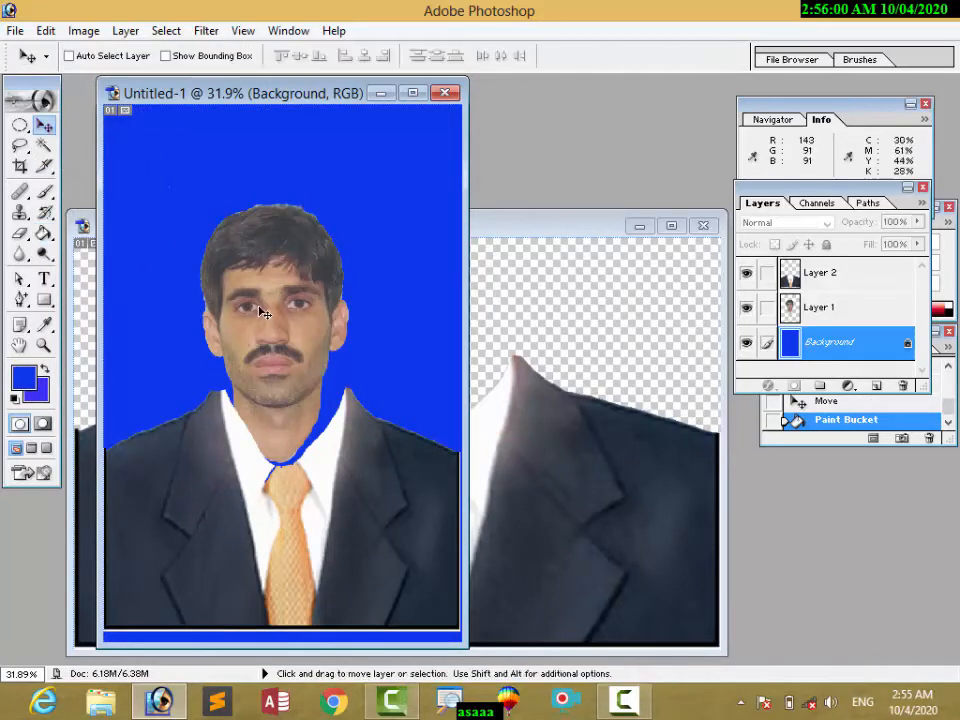
pyautogui.click(807, 311)
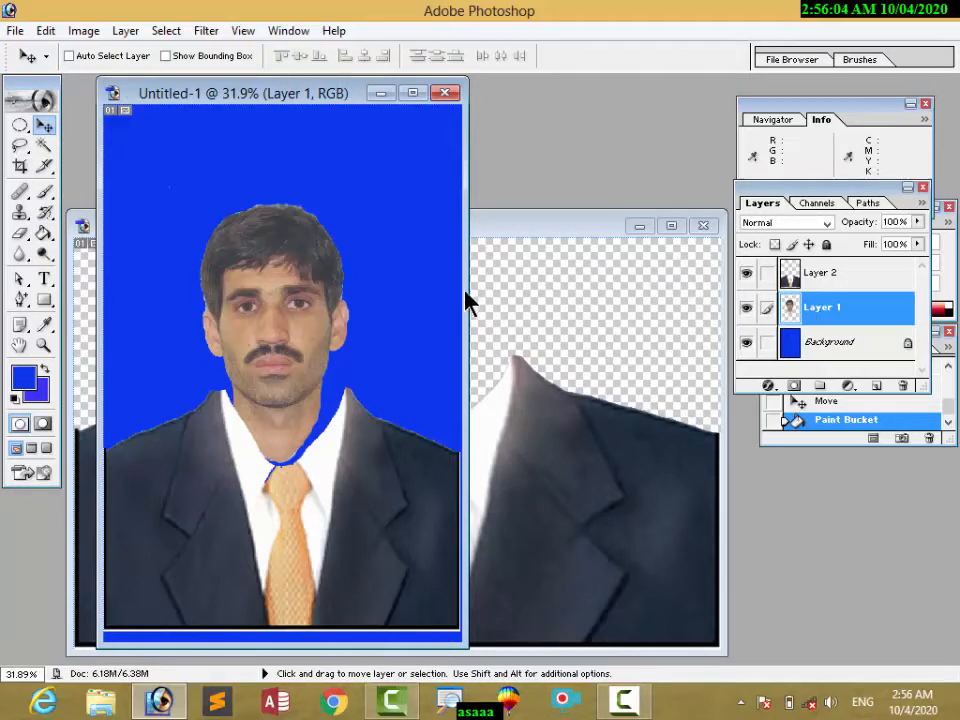
pyautogui.moveTo(260, 319); pyautogui.dragTo(266, 316)
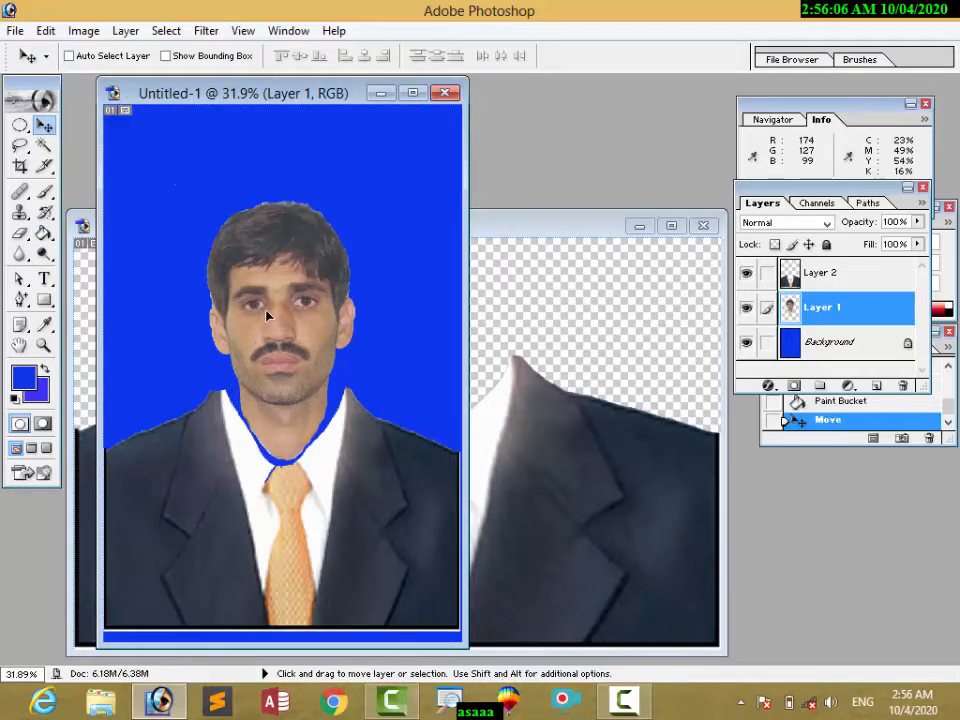
# Step: Scale the head on Layer 1 to 138.5% width and 113.2% height, raising it so the neck sits in the collar
pyautogui.hotkey('ctrl', 't')
pyautogui.moveTo(176, 306); pyautogui.dragTo(131, 306)
pyautogui.moveTo(354, 355); pyautogui.dragTo(388, 357)
pyautogui.moveTo(303, 457); pyautogui.dragTo(301, 467)
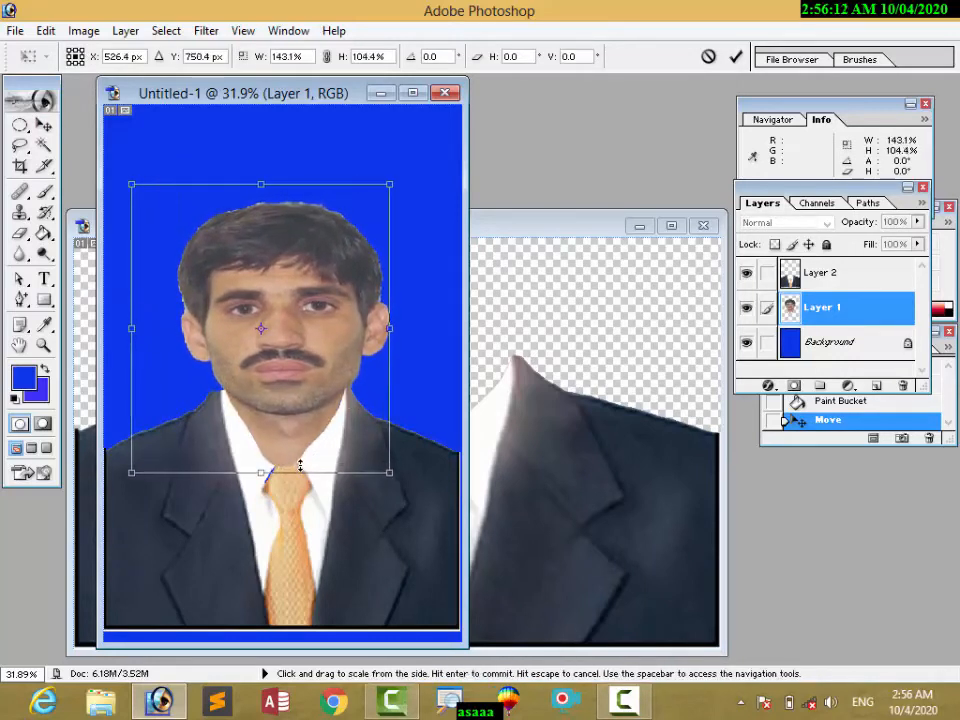
pyautogui.moveTo(297, 318); pyautogui.dragTo(294, 298)
pyautogui.moveTo(297, 448); pyautogui.dragTo(297, 459)
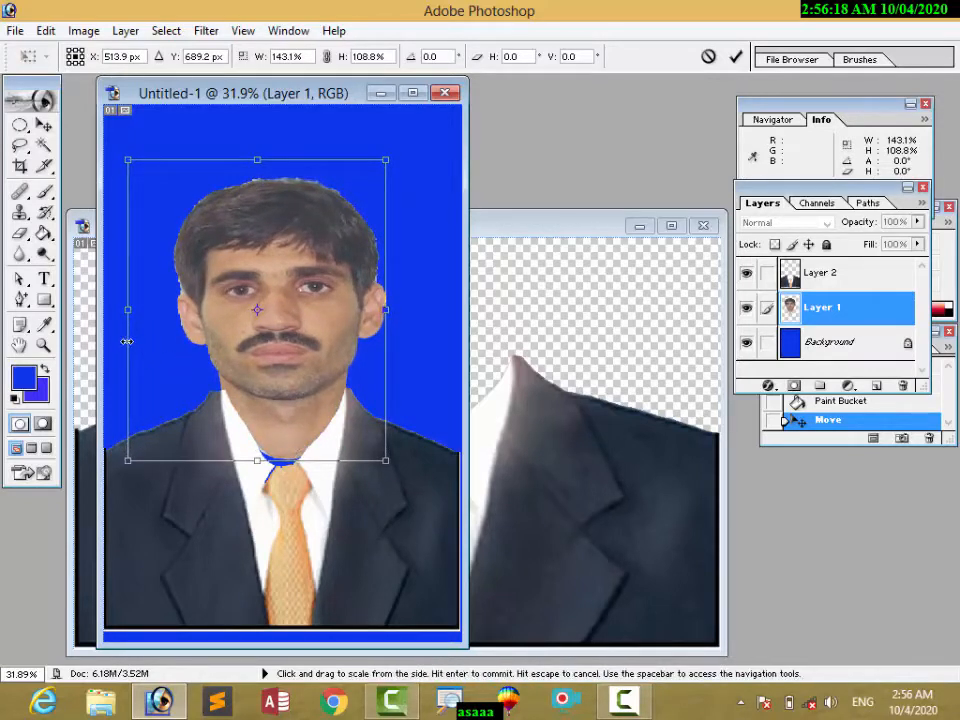
pyautogui.moveTo(129, 341); pyautogui.dragTo(133, 336)
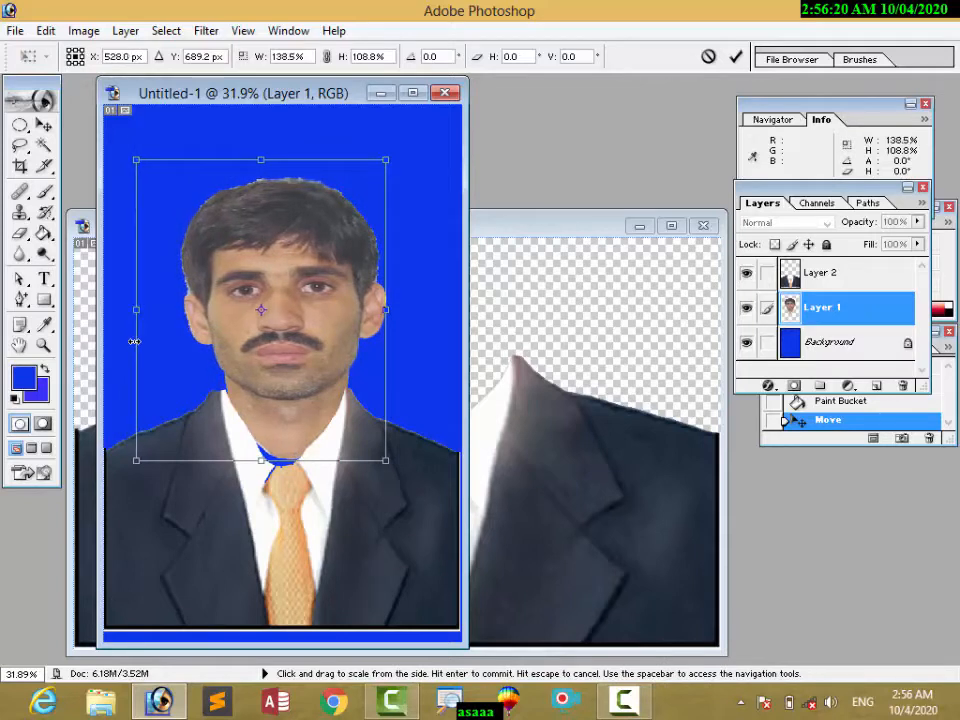
pyautogui.moveTo(270, 348); pyautogui.dragTo(272, 336)
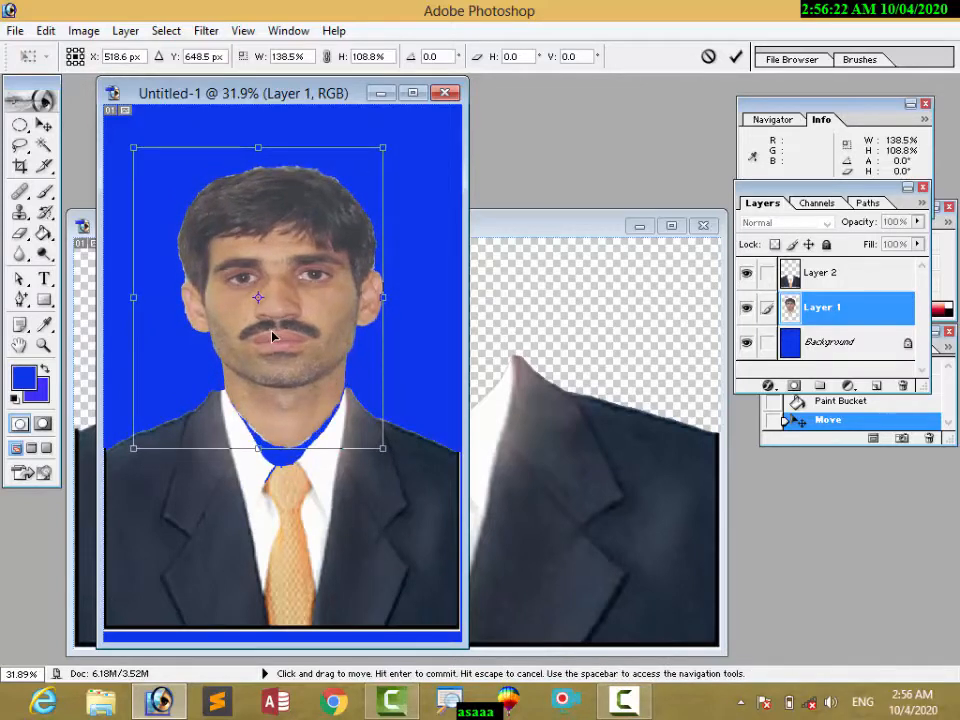
pyautogui.moveTo(310, 448); pyautogui.dragTo(313, 458)
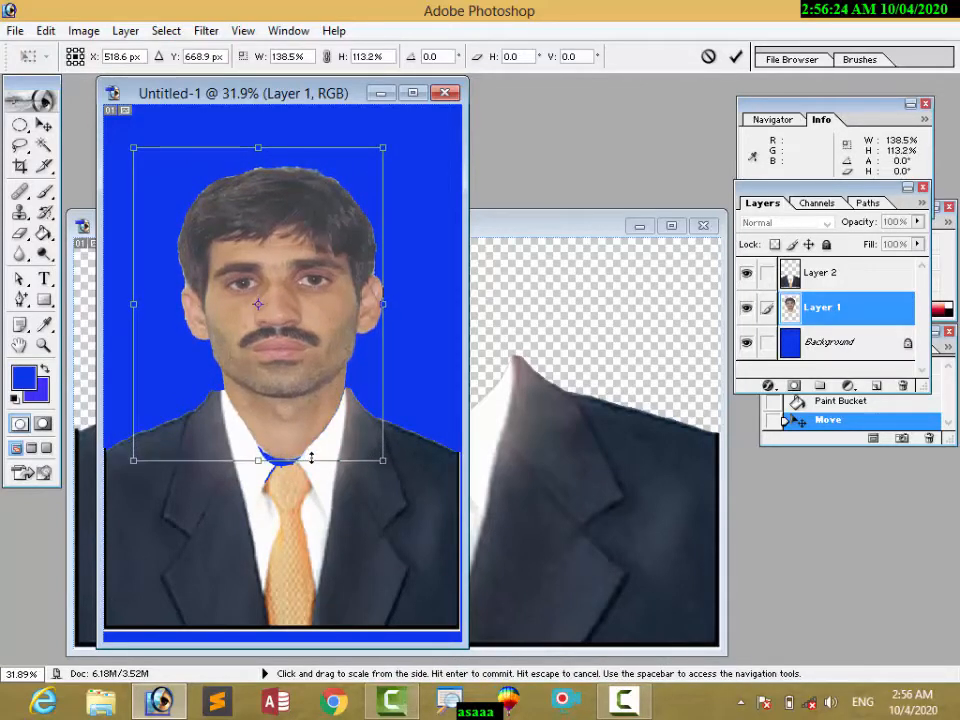
pyautogui.click(737, 57)
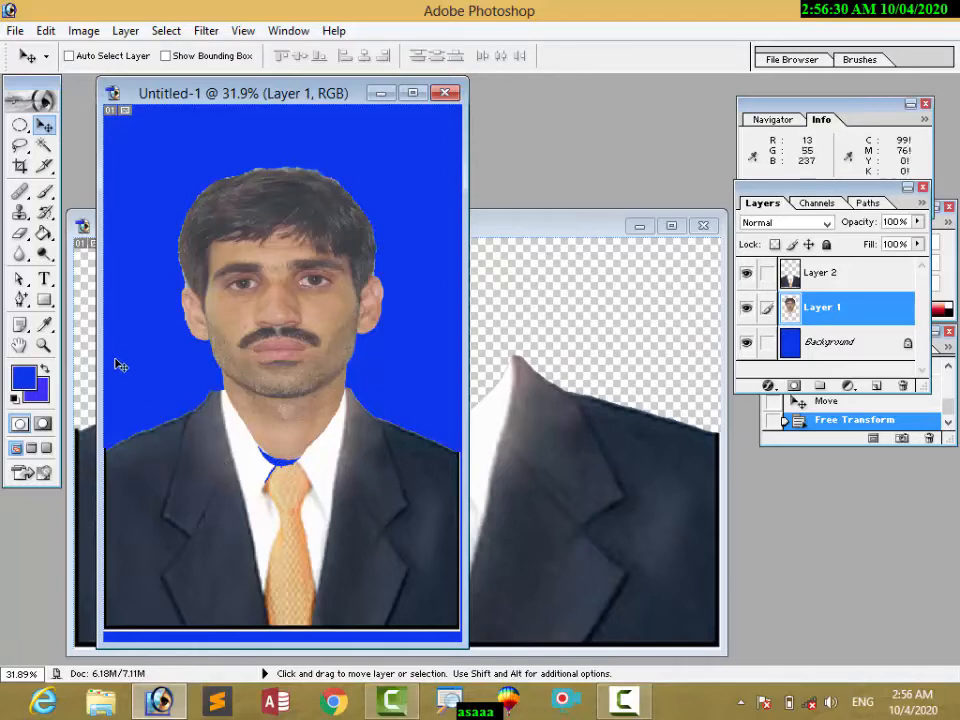
# Step: Clone neck skin with a 38 px Clone Stamp brush over the blue gap between the neck and the tie on Layer 1
pyautogui.click(43, 346)
pyautogui.moveTo(230, 412); pyautogui.dragTo(328, 501)
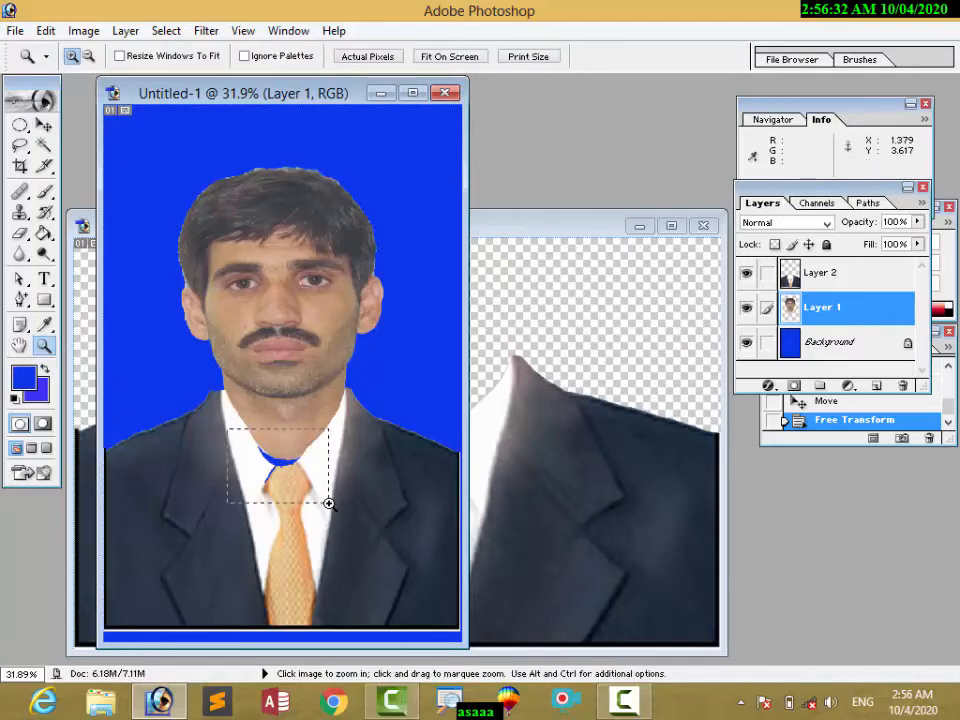
pyautogui.click(19, 213)
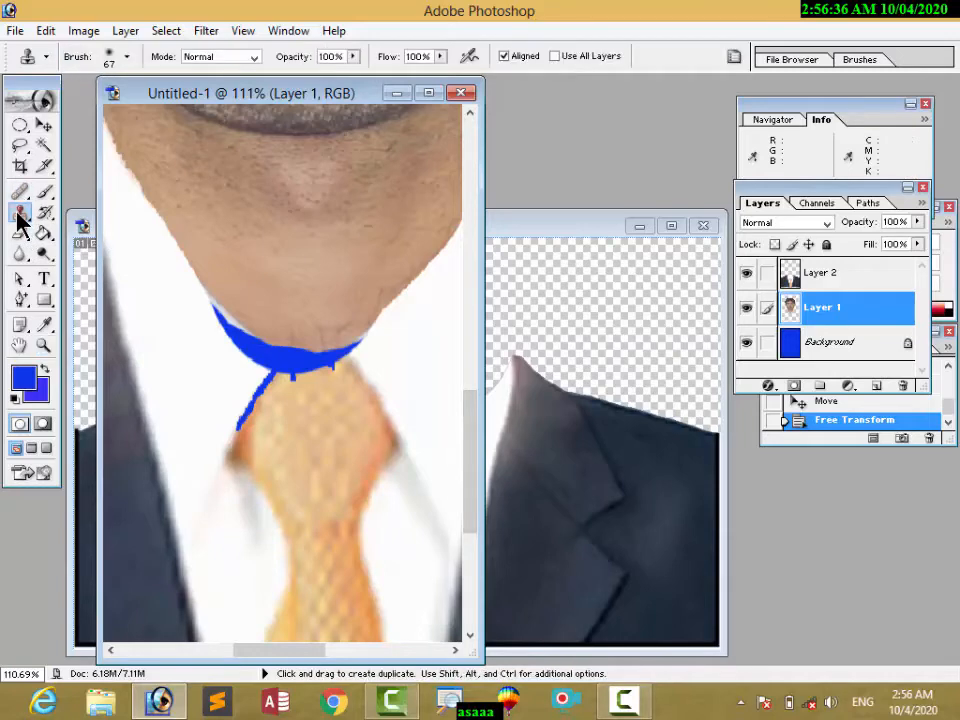
pyautogui.rightClick(308, 287)
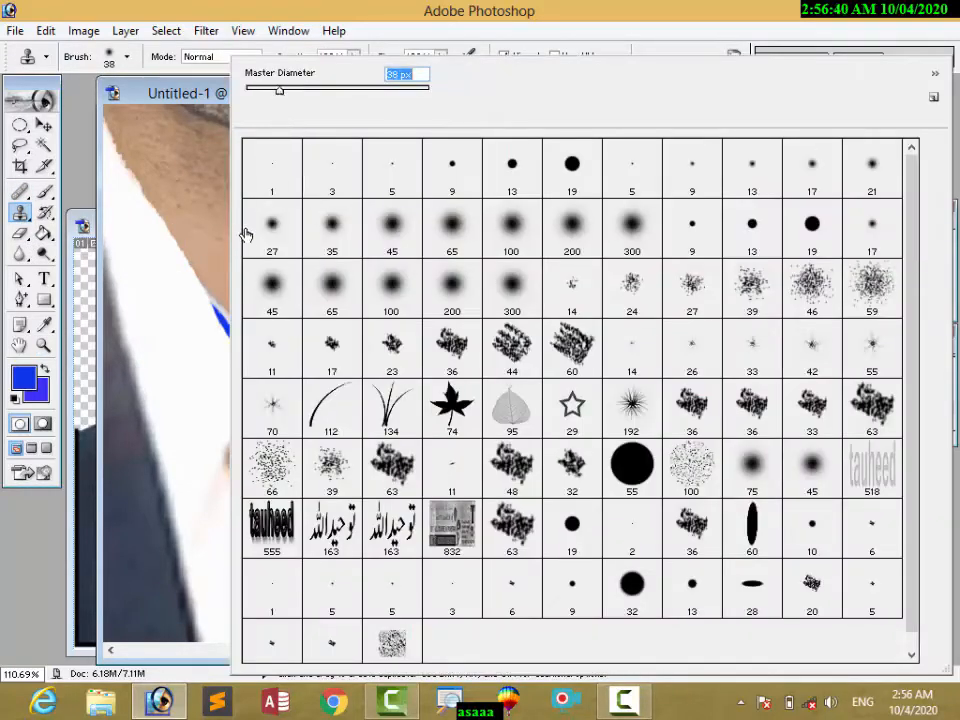
pyautogui.press('Return')
pyautogui.click(290, 287)
pyautogui.click(480, 282)
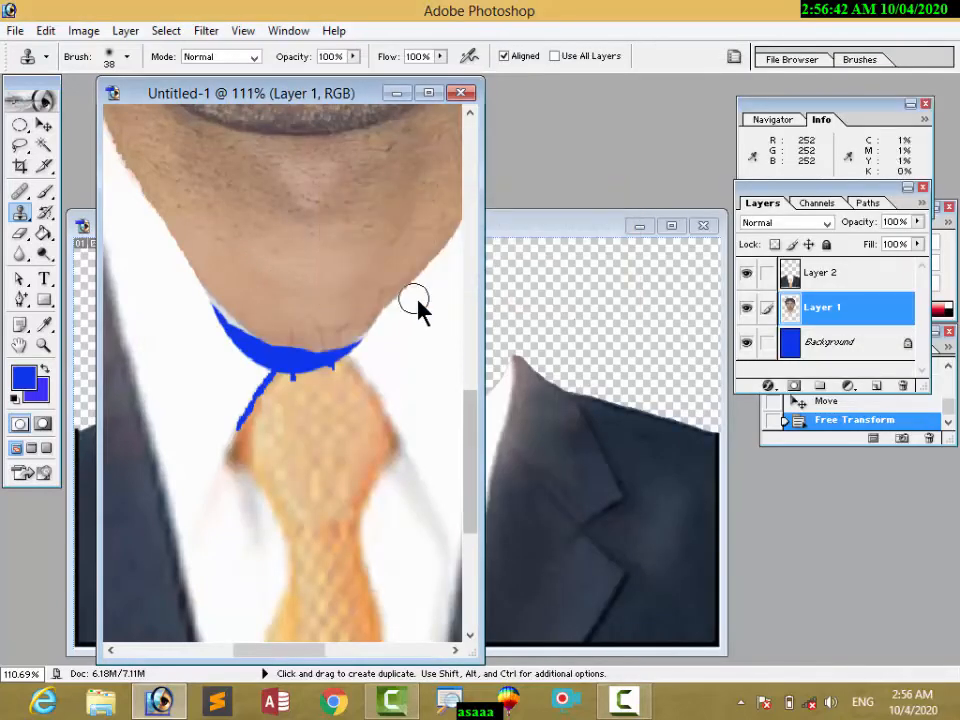
pyautogui.keyDown('alt'); pyautogui.click(320, 303); pyautogui.keyUp('alt')
pyautogui.moveTo(343, 354)
pyautogui.mouseDown()
pyautogui.moveTo(270, 357)
pyautogui.moveTo(219, 305)
pyautogui.moveTo(245, 341)
pyautogui.moveTo(269, 353)
pyautogui.moveTo(358, 341)
pyautogui.moveTo(320, 363)
pyautogui.moveTo(267, 364)
pyautogui.moveTo(238, 306)
pyautogui.mouseUp()
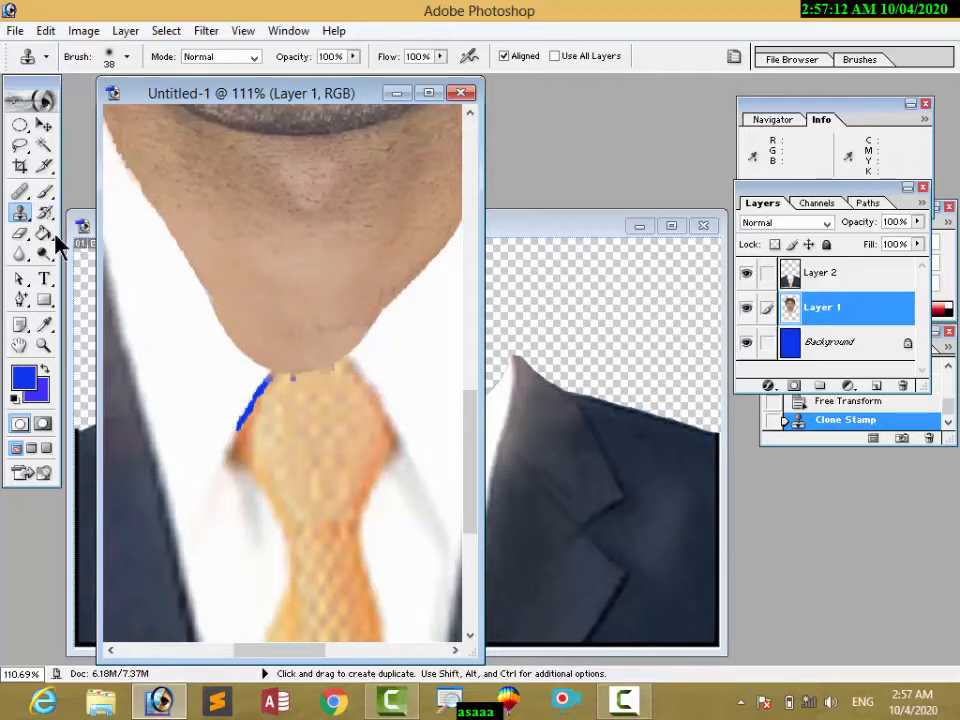
# Step: Soften the neck's edge along the white collar with the Blur tool, using a 16 px brush at 99% strength
pyautogui.click(20, 254)
pyautogui.click(72, 259)
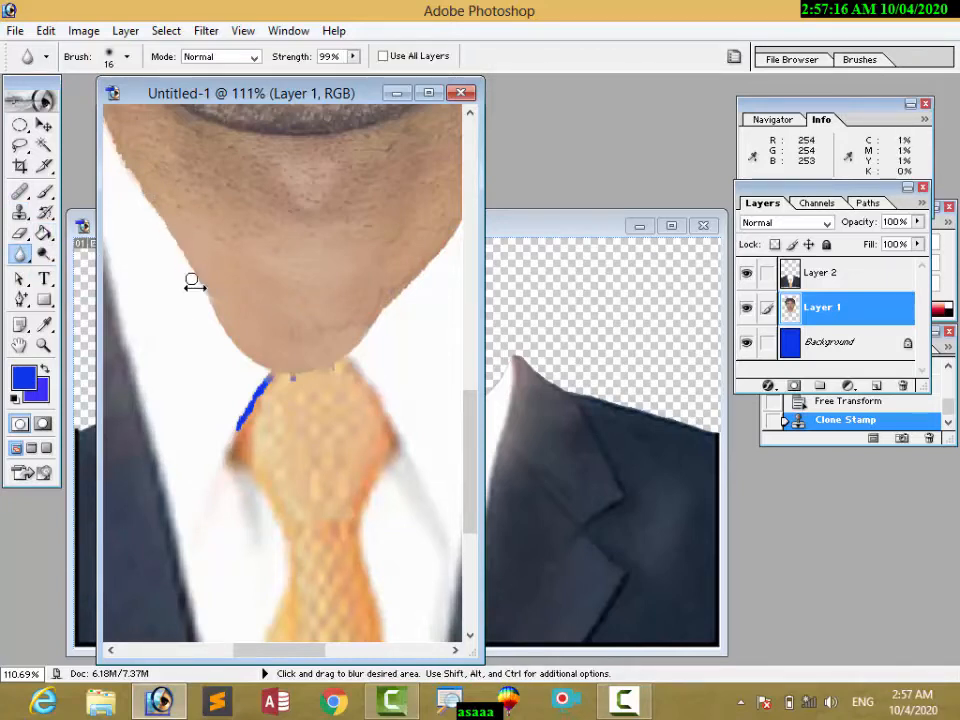
pyautogui.moveTo(128, 170)
pyautogui.mouseDown()
pyautogui.moveTo(129, 159)
pyautogui.moveTo(142, 188)
pyautogui.mouseUp()
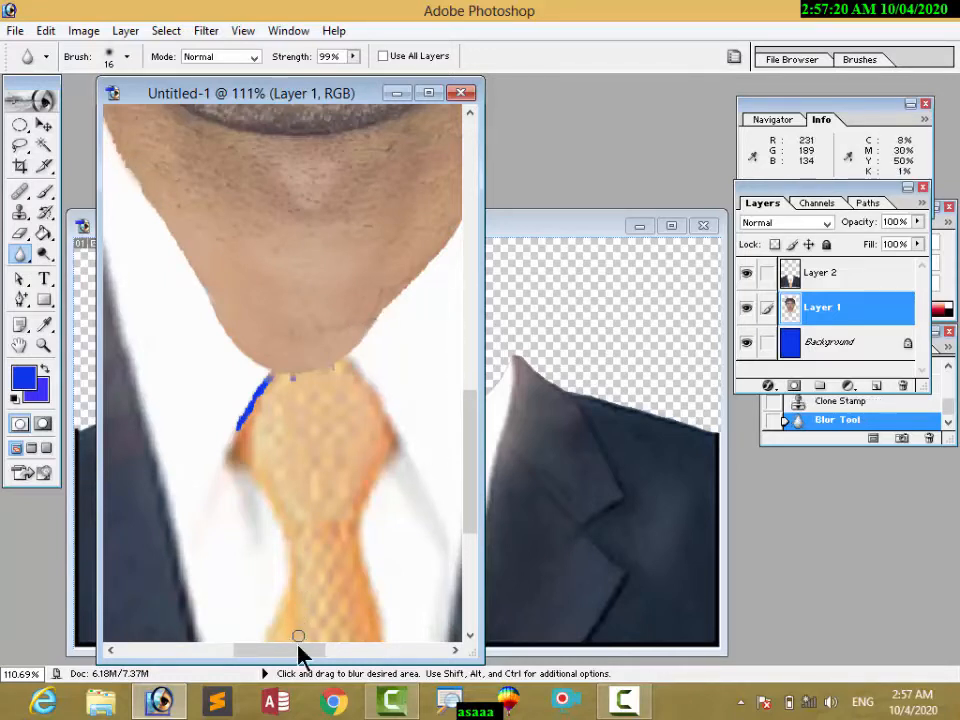
pyautogui.moveTo(298, 650); pyautogui.dragTo(324, 650)
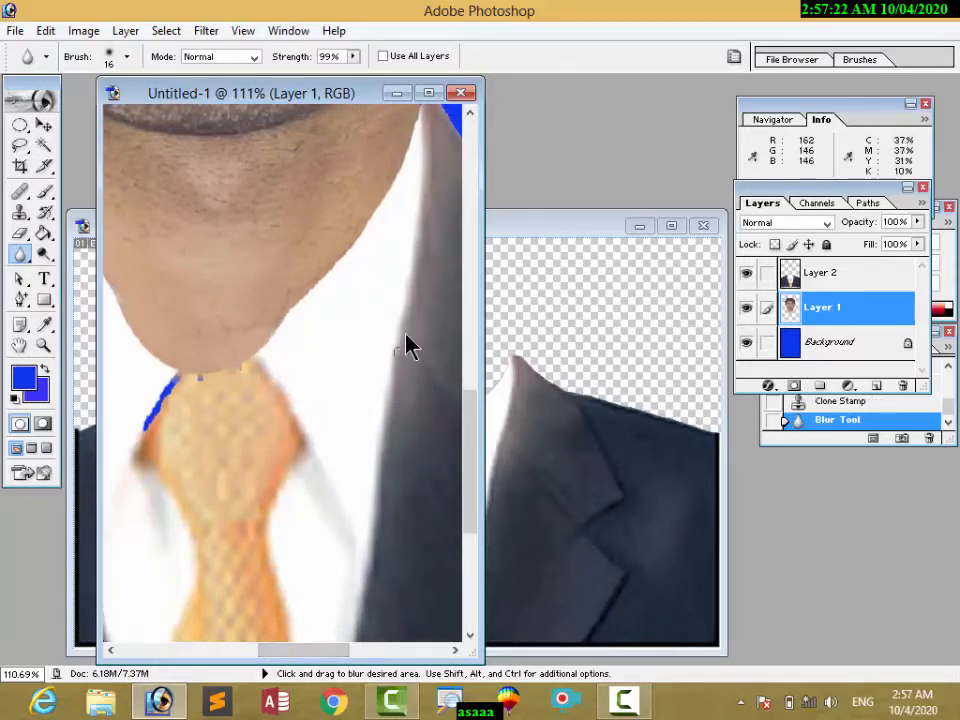
pyautogui.moveTo(480, 414); pyautogui.dragTo(491, 375)
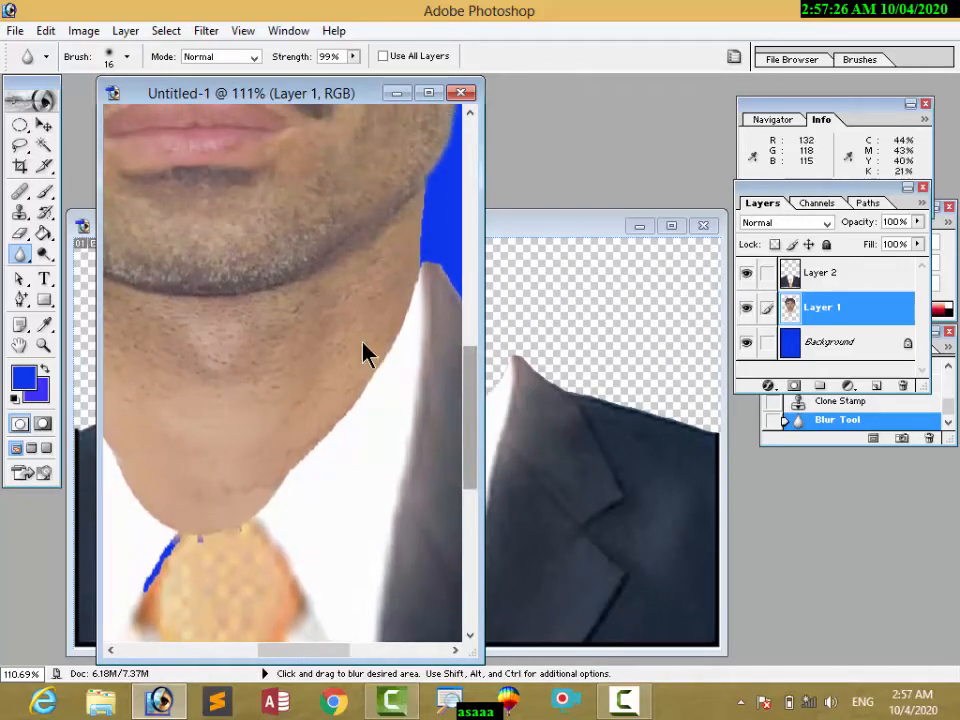
# Step: Crop the portrait around the head and shoulders to 2.9 x 4 in at 300 pixels/inch, cutting off the strip below the coat
pyautogui.click(43, 346)
pyautogui.rightClick(178, 304)
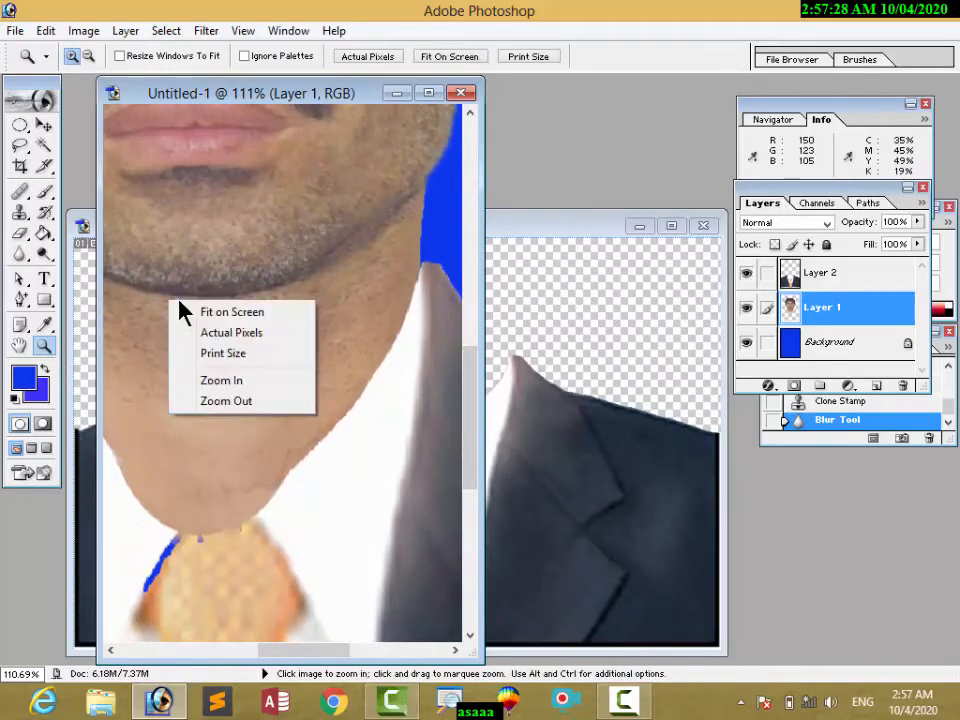
pyautogui.click(192, 313)
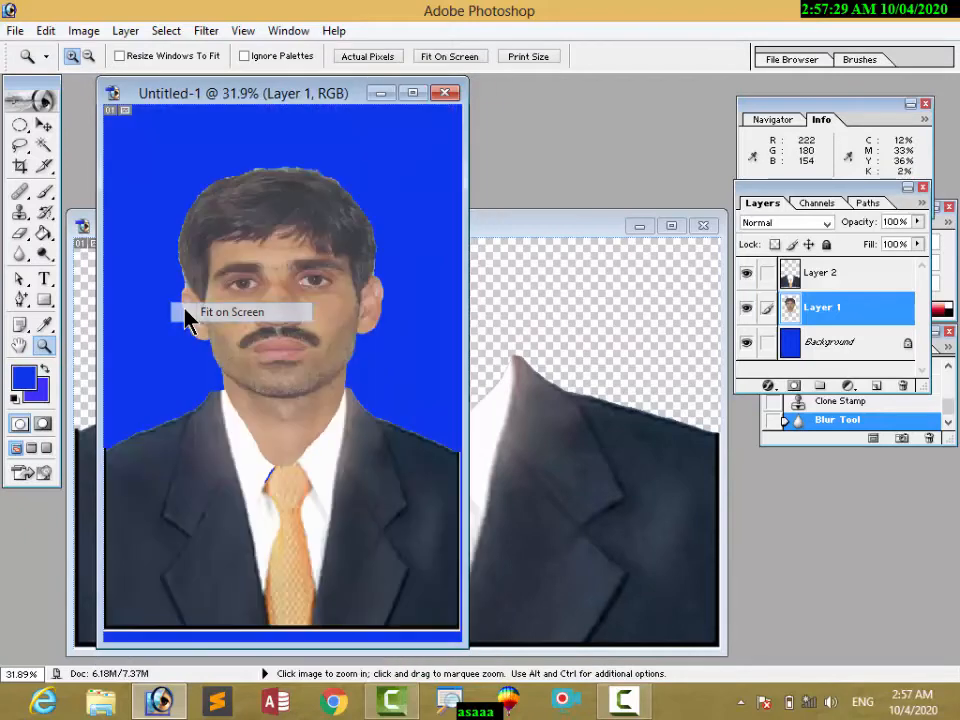
pyautogui.click(20, 166)
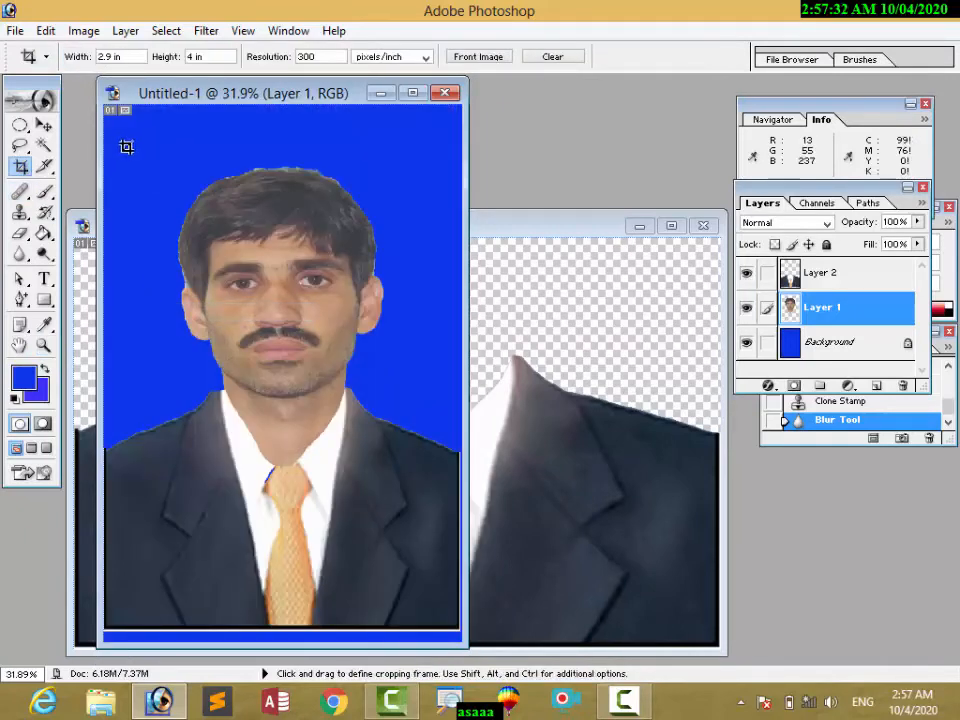
pyautogui.moveTo(122, 143); pyautogui.dragTo(196, 212)
pyautogui.moveTo(327, 398); pyautogui.dragTo(447, 591)
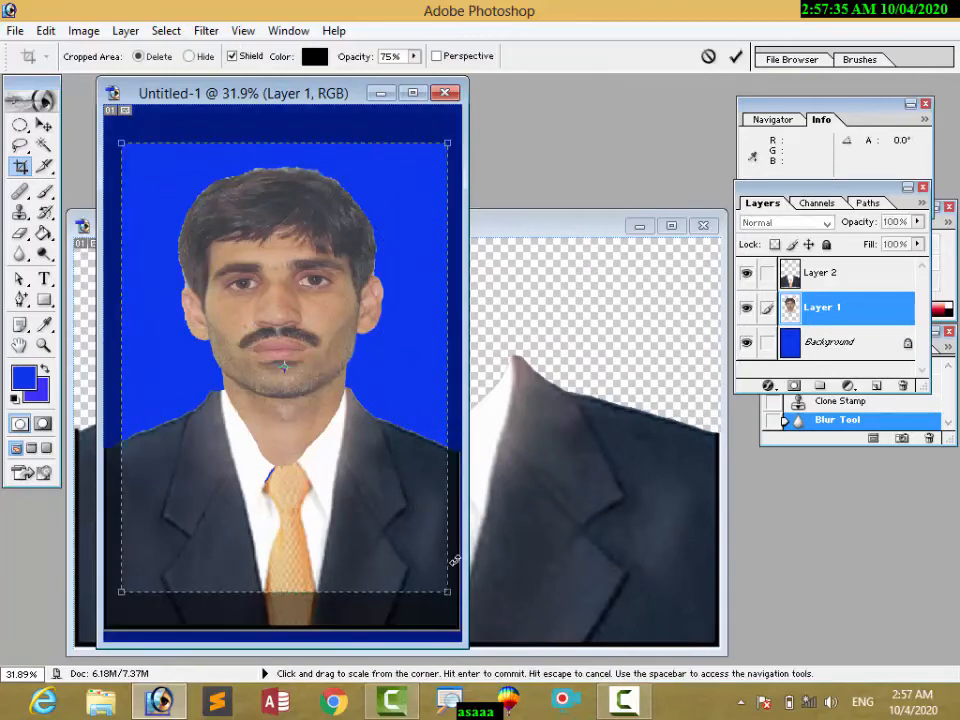
pyautogui.click(736, 56)
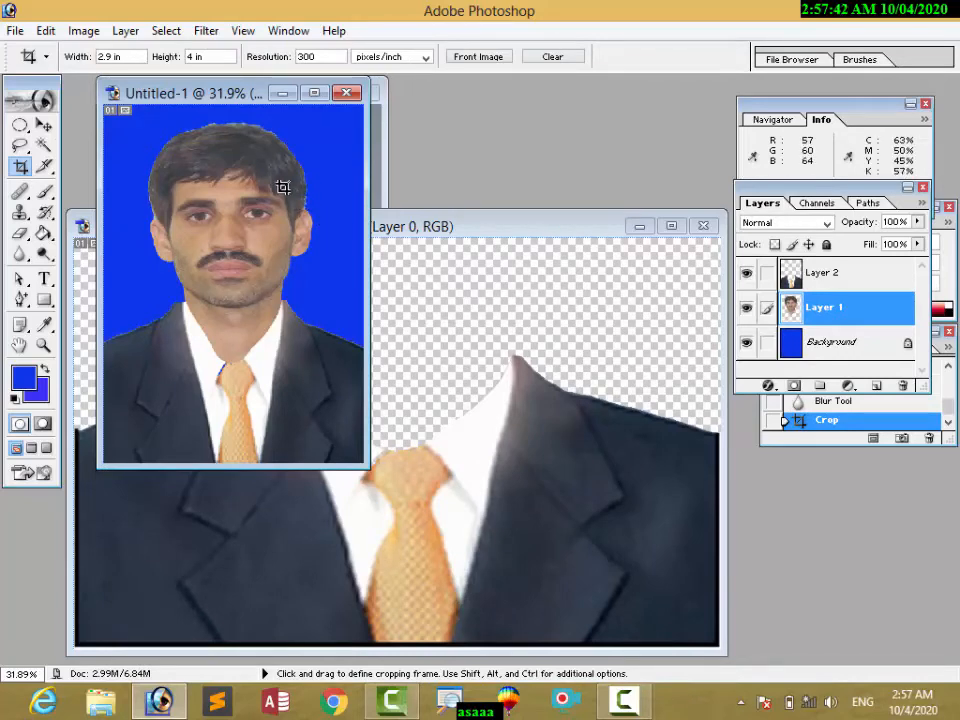
pyautogui.click(15, 30)
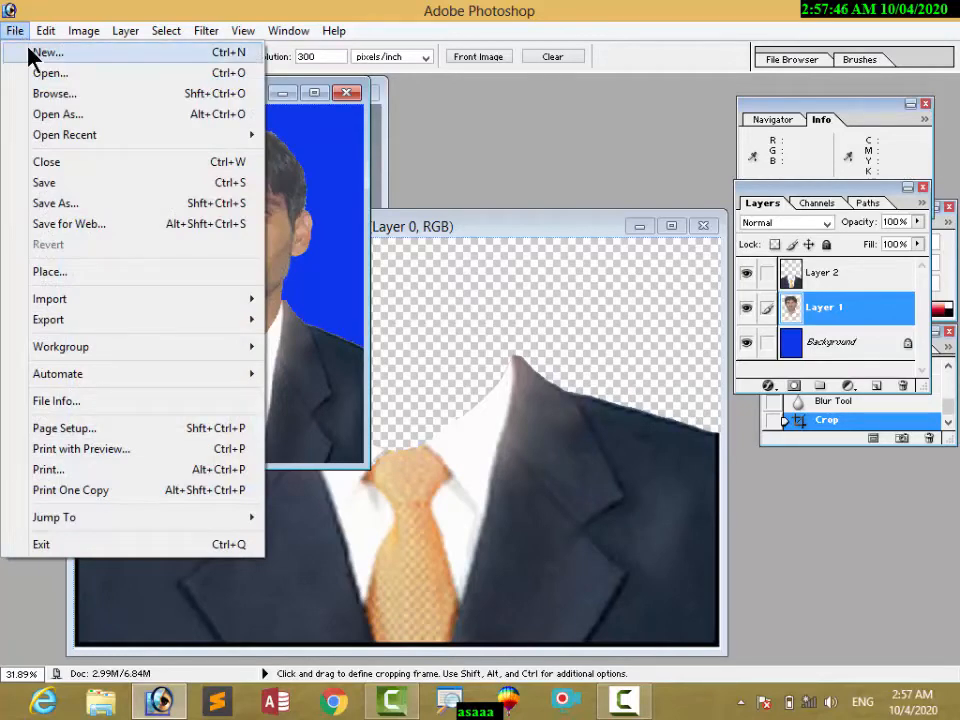
pyautogui.click(467, 236)
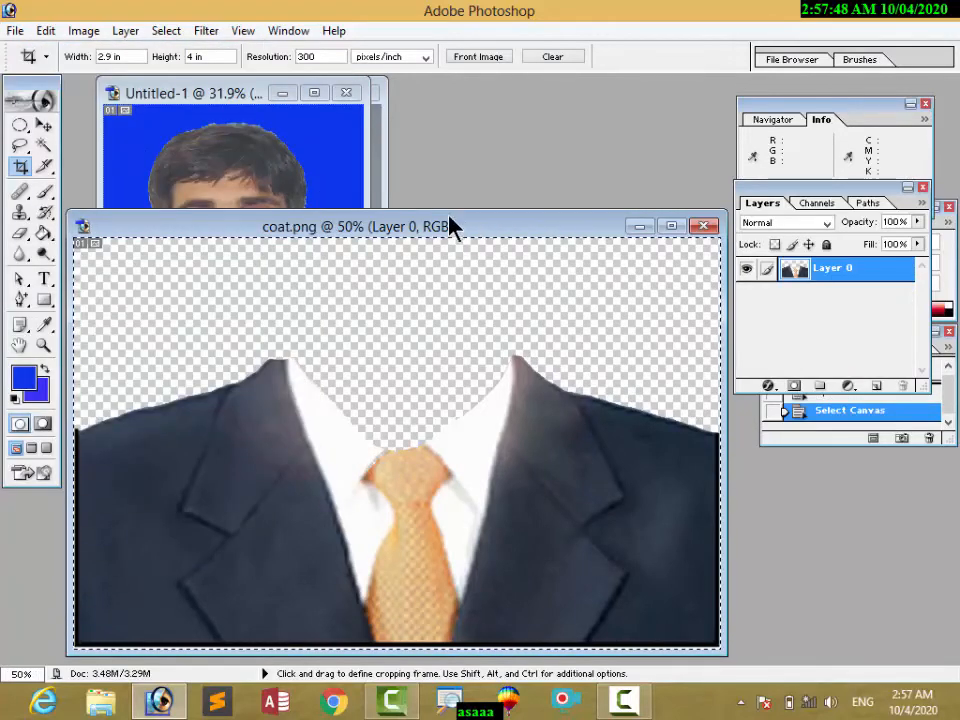
pyautogui.click(217, 92)
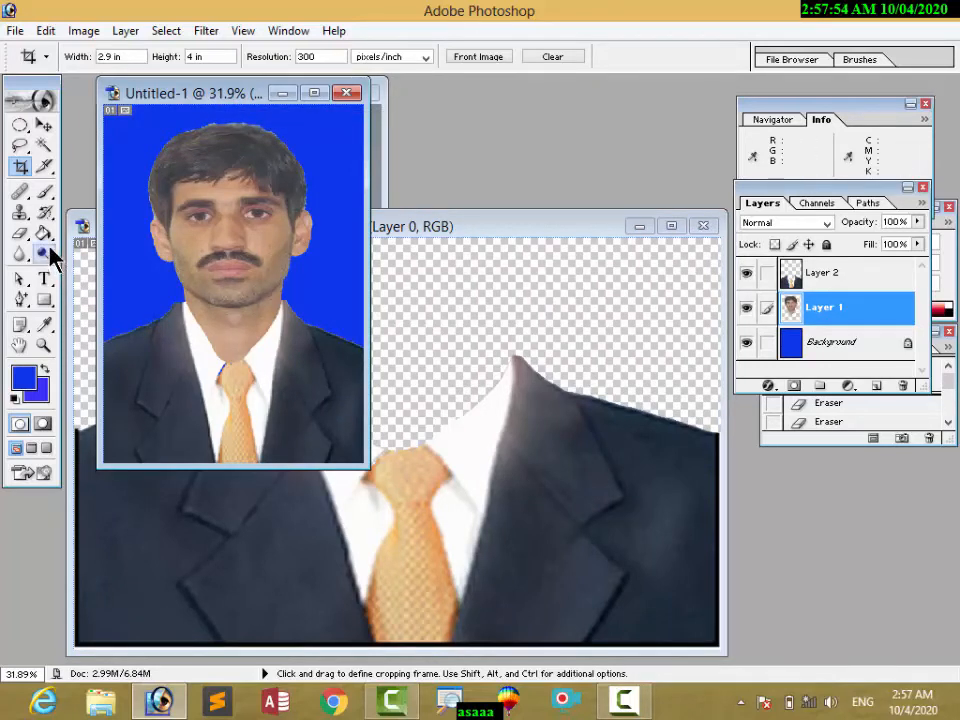
# Step: Erase the light, ragged fringe along the top of the hair on Layer 1 with a 93 px Eraser brush
pyautogui.click(43, 345)
pyautogui.click(193, 135)
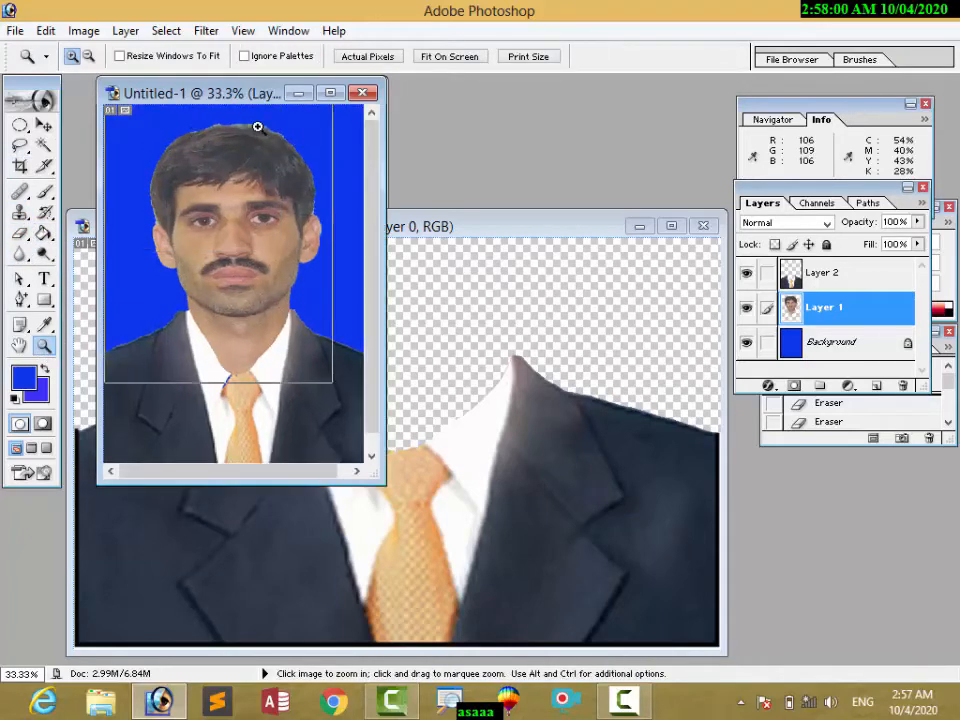
pyautogui.click(257, 126)
pyautogui.click(339, 94)
pyautogui.click(481, 122)
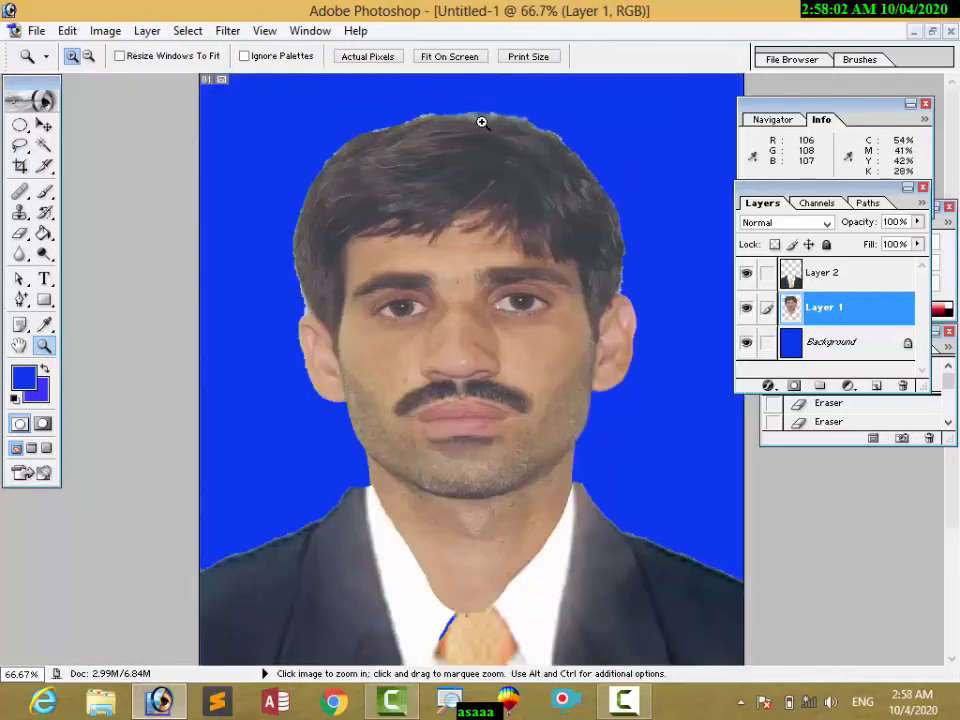
pyautogui.click(484, 111)
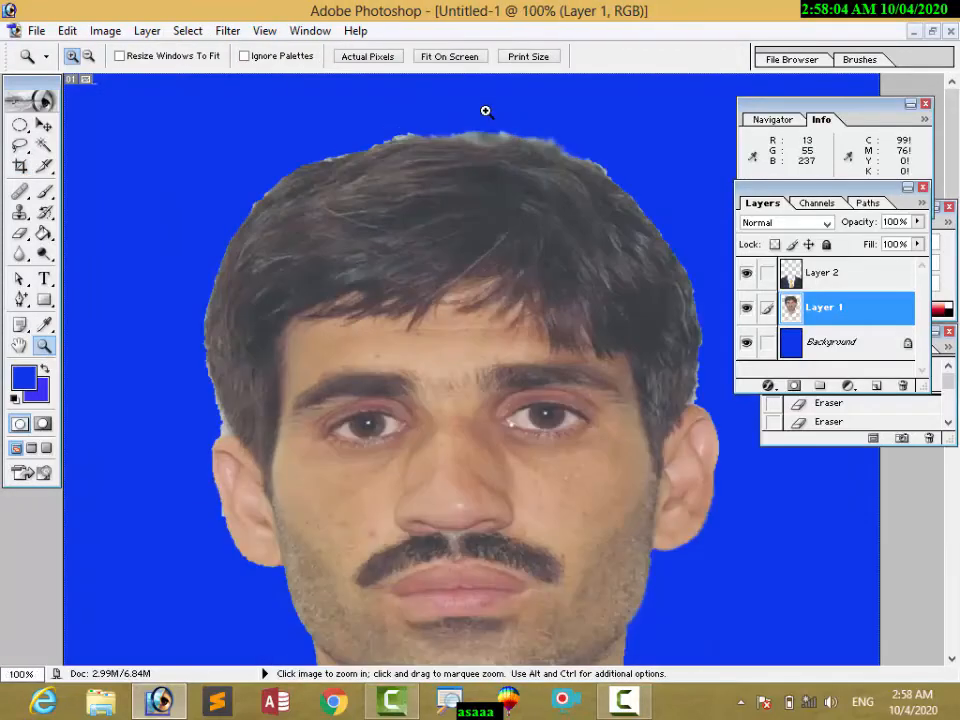
pyautogui.click(476, 120)
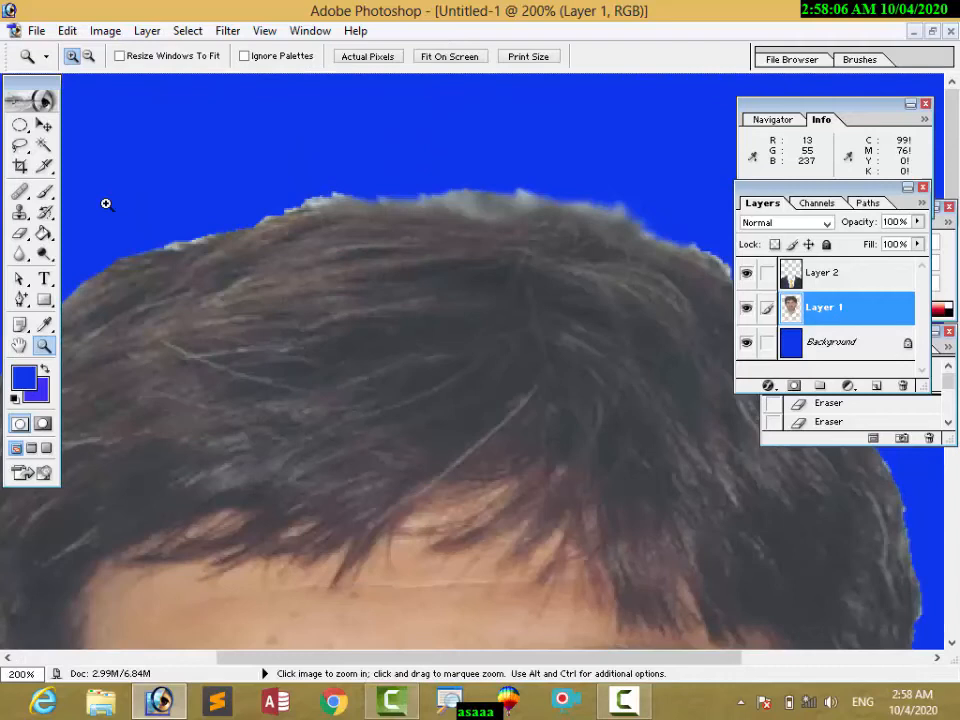
pyautogui.click(20, 233)
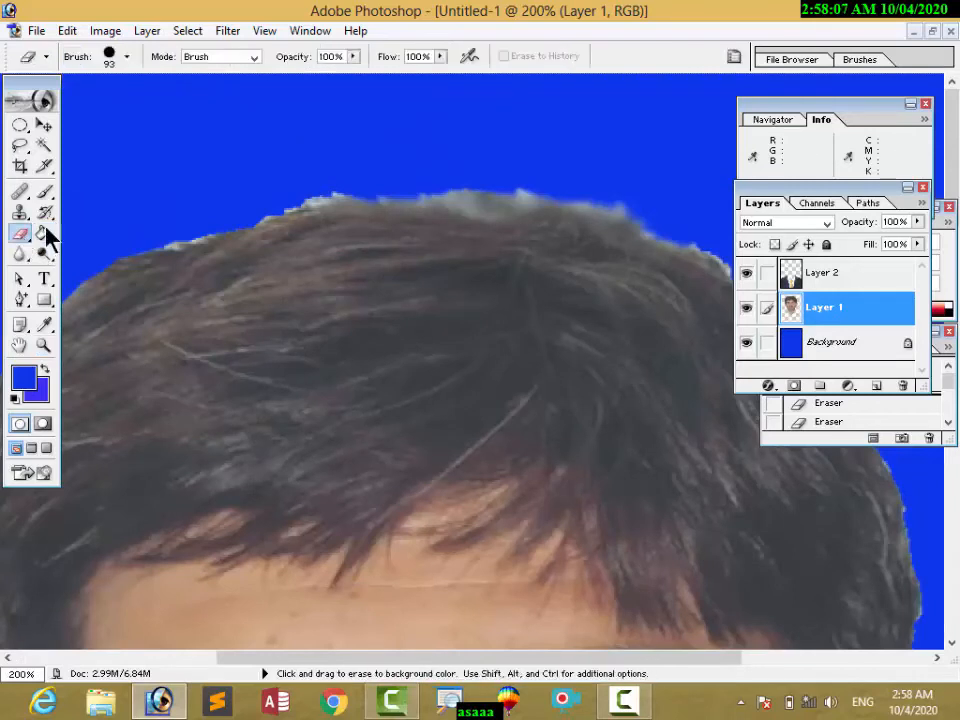
pyautogui.click(310, 133)
pyautogui.click(289, 122)
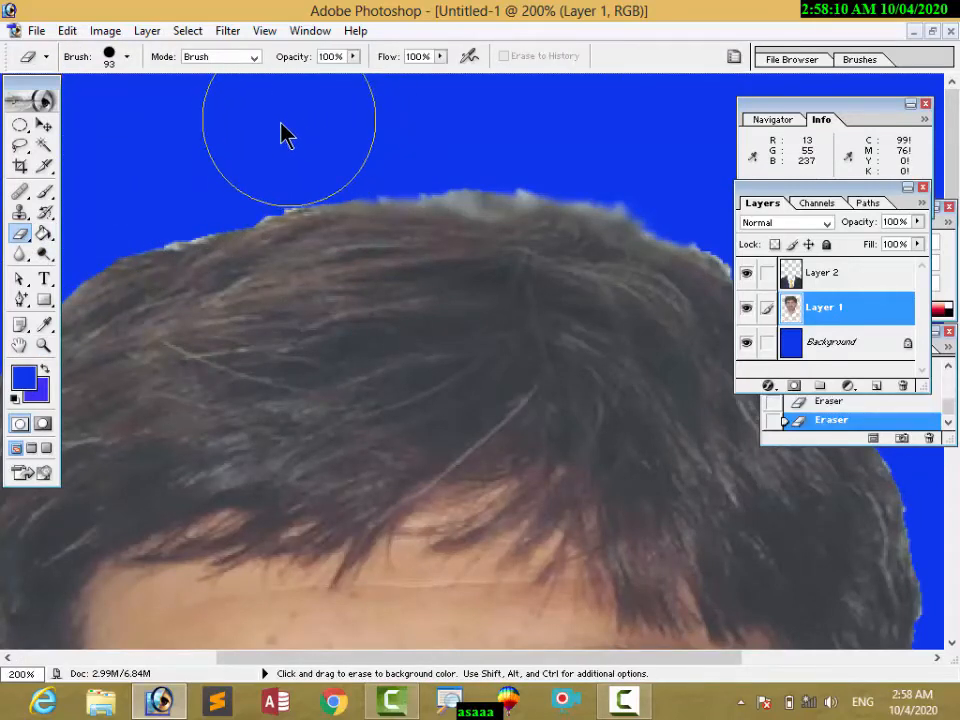
pyautogui.click(272, 129)
pyautogui.click(250, 133)
pyautogui.click(225, 142)
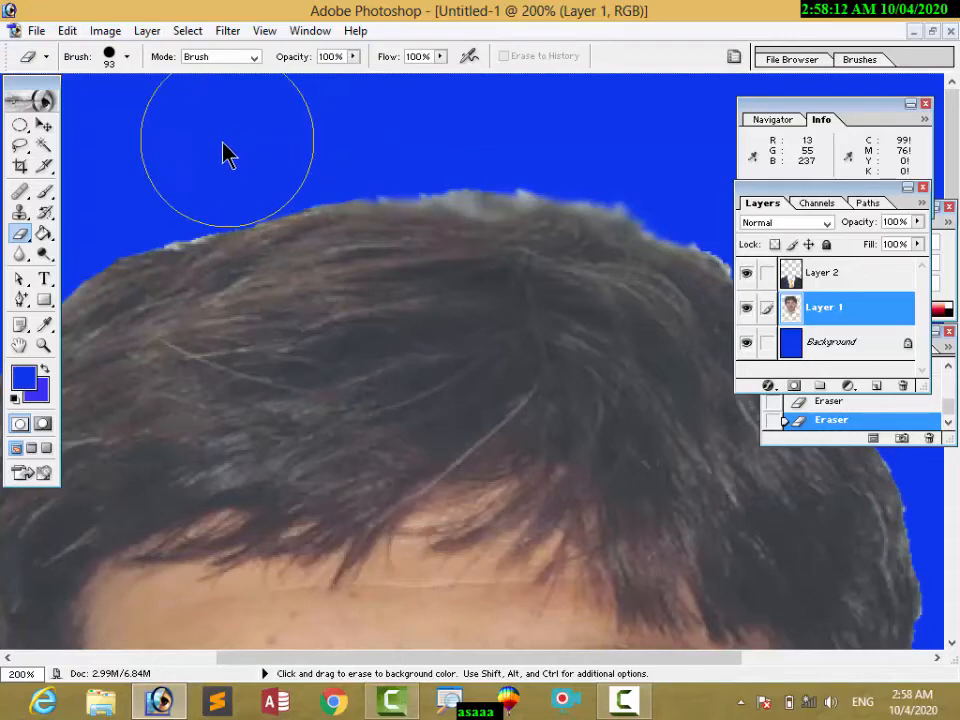
pyautogui.click(188, 153)
pyautogui.click(176, 158)
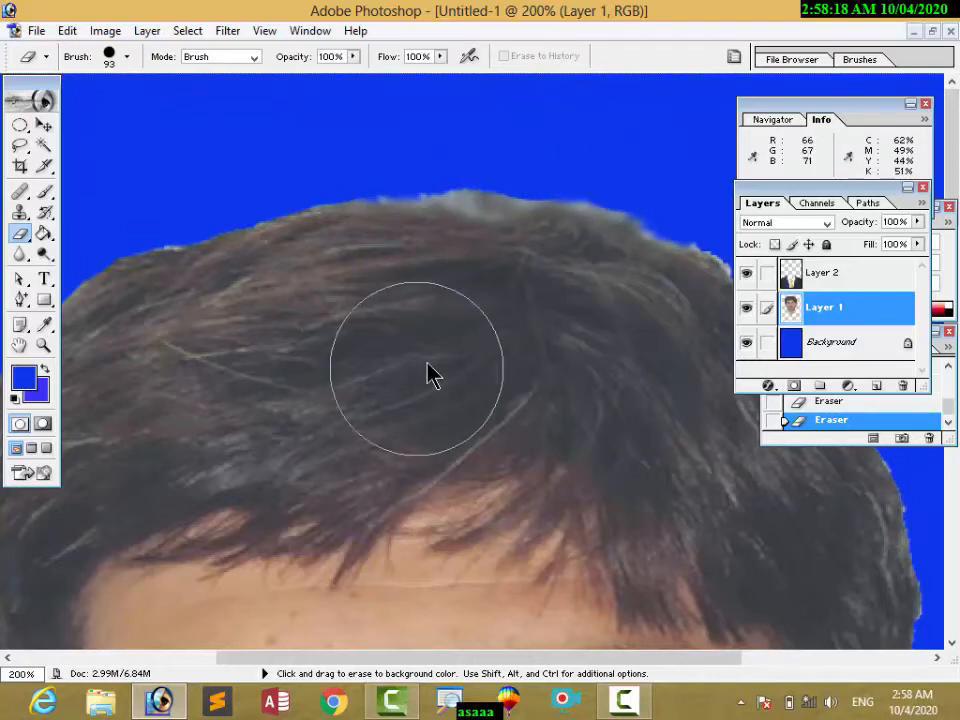
# Step: Soften the hair's outer edge around the top and both sides of the head with a 16 px Blur brush at 99% strength
pyautogui.press('space')
pyautogui.moveTo(527, 390); pyautogui.dragTo(303, 382)
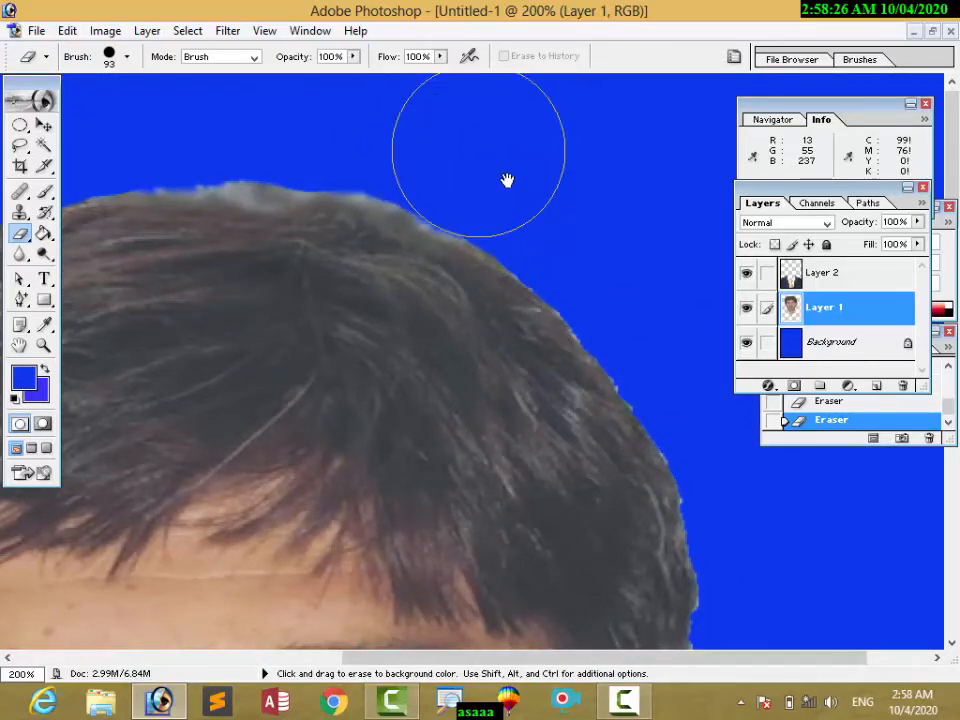
pyautogui.click(20, 254)
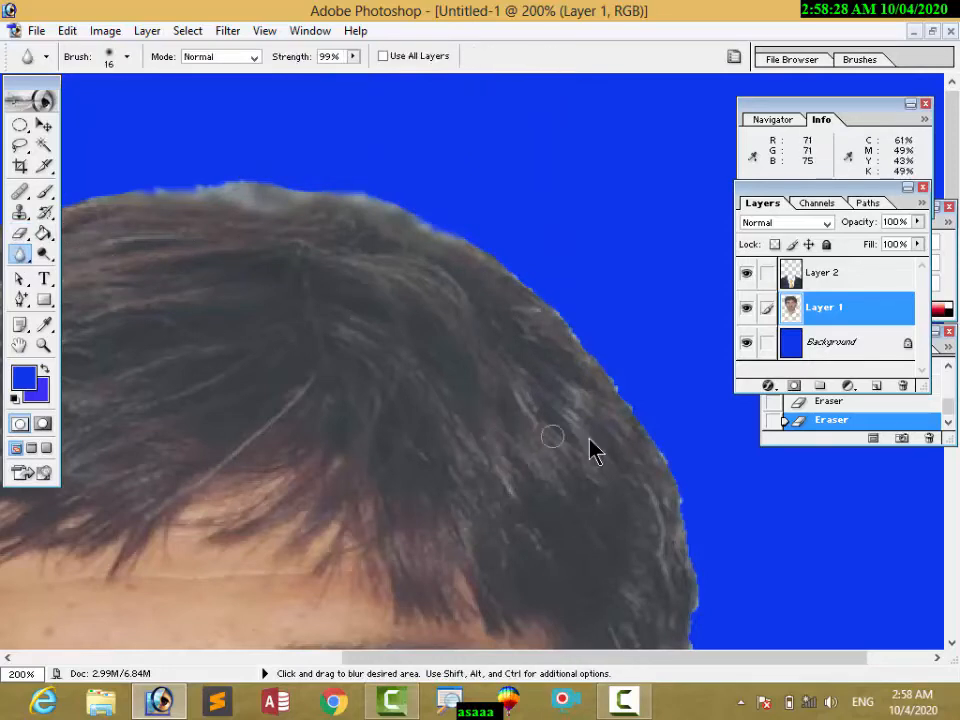
pyautogui.moveTo(671, 493)
pyautogui.mouseDown()
pyautogui.moveTo(684, 510)
pyautogui.moveTo(692, 613)
pyautogui.moveTo(670, 503)
pyautogui.moveTo(613, 396)
pyautogui.moveTo(575, 355)
pyautogui.mouseUp()
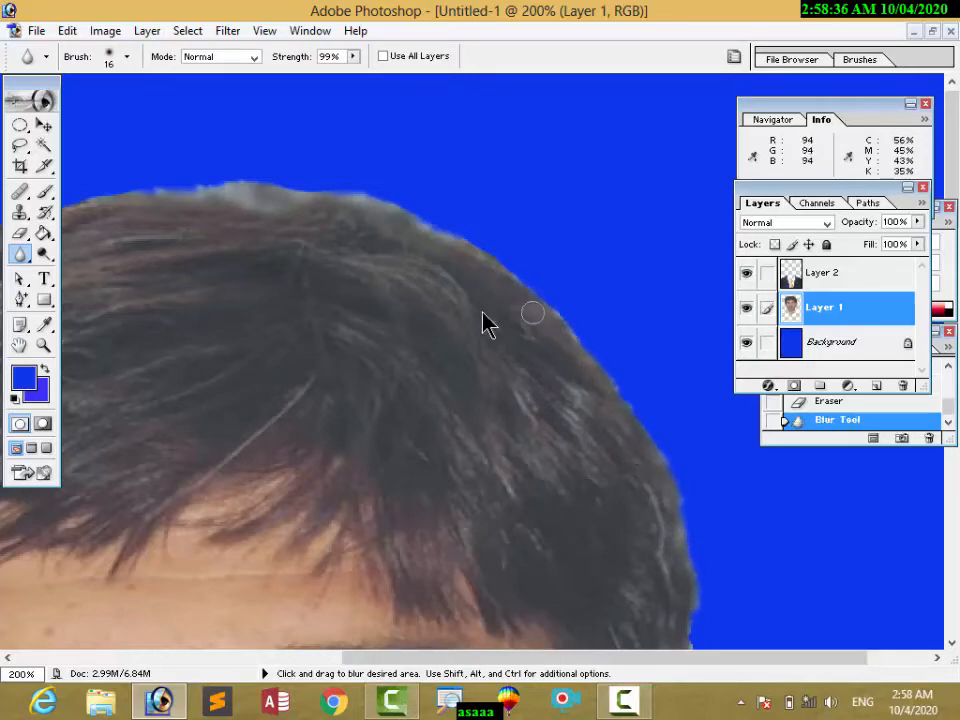
pyautogui.moveTo(211, 202); pyautogui.dragTo(100, 210)
pyautogui.press('space')
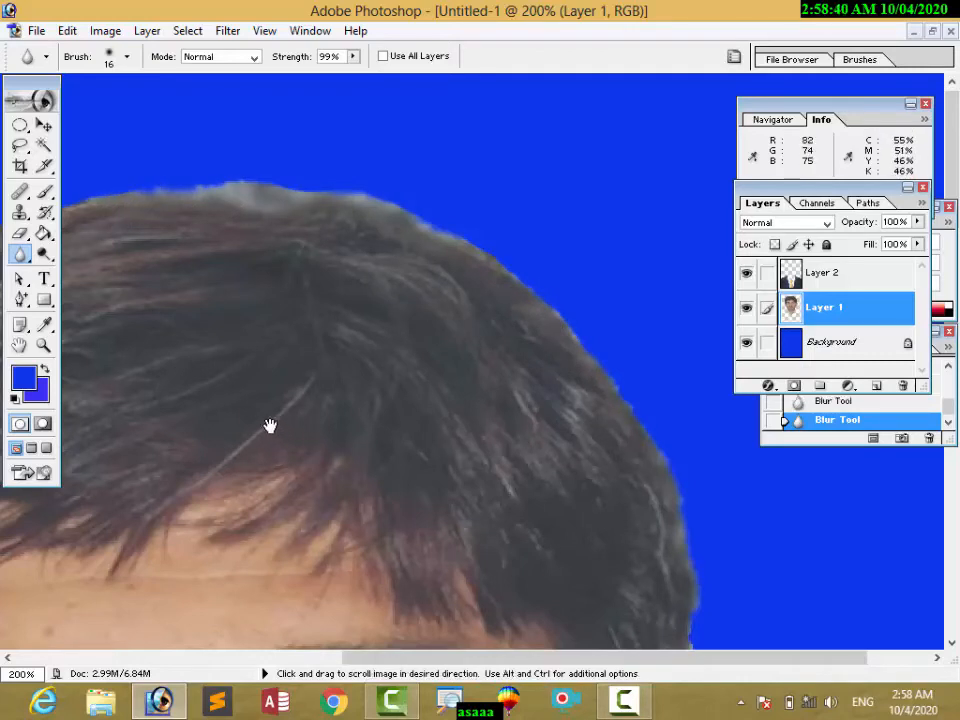
pyautogui.moveTo(270, 426); pyautogui.dragTo(530, 430)
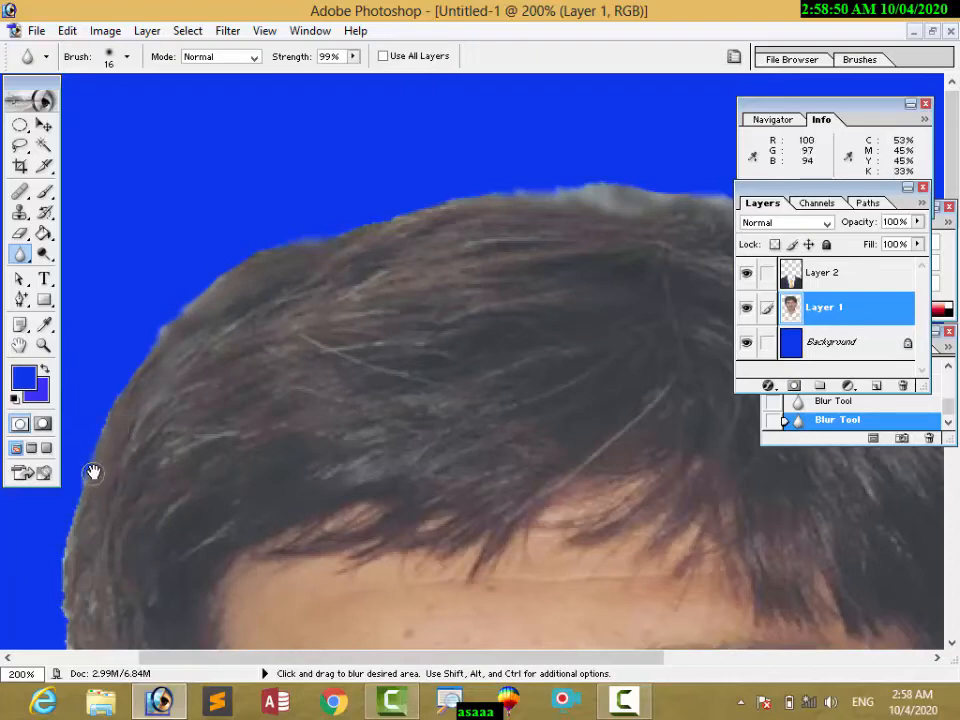
pyautogui.moveTo(86, 494); pyautogui.dragTo(306, 309)
pyautogui.moveTo(273, 481); pyautogui.dragTo(276, 492)
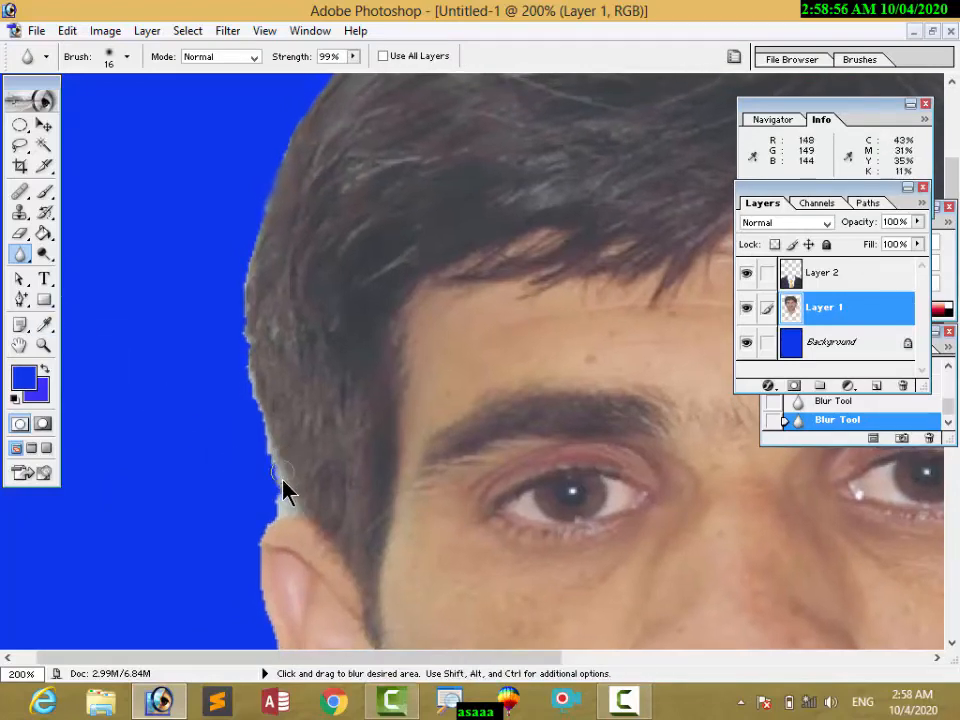
# Step: Erase the pale fringe between the hair and the man's right ear with a 20 px Eraser brush
pyautogui.click(21, 234)
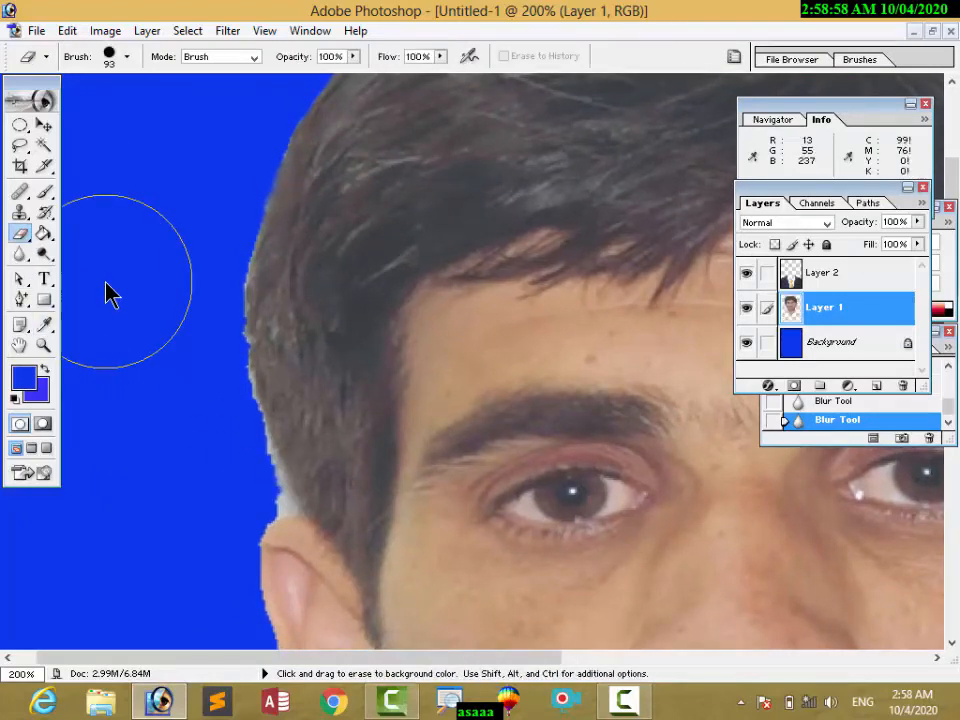
pyautogui.rightClick(107, 294)
pyautogui.click(156, 90)
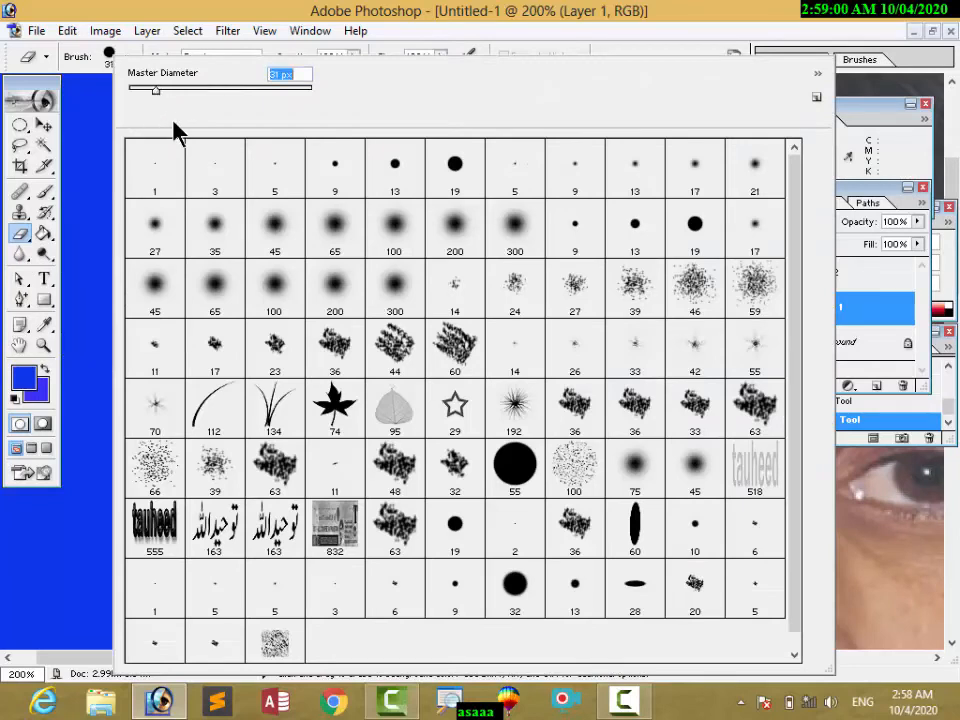
pyautogui.click(86, 190)
pyautogui.rightClick(109, 215)
pyautogui.moveTo(150, 90); pyautogui.dragTo(145, 89)
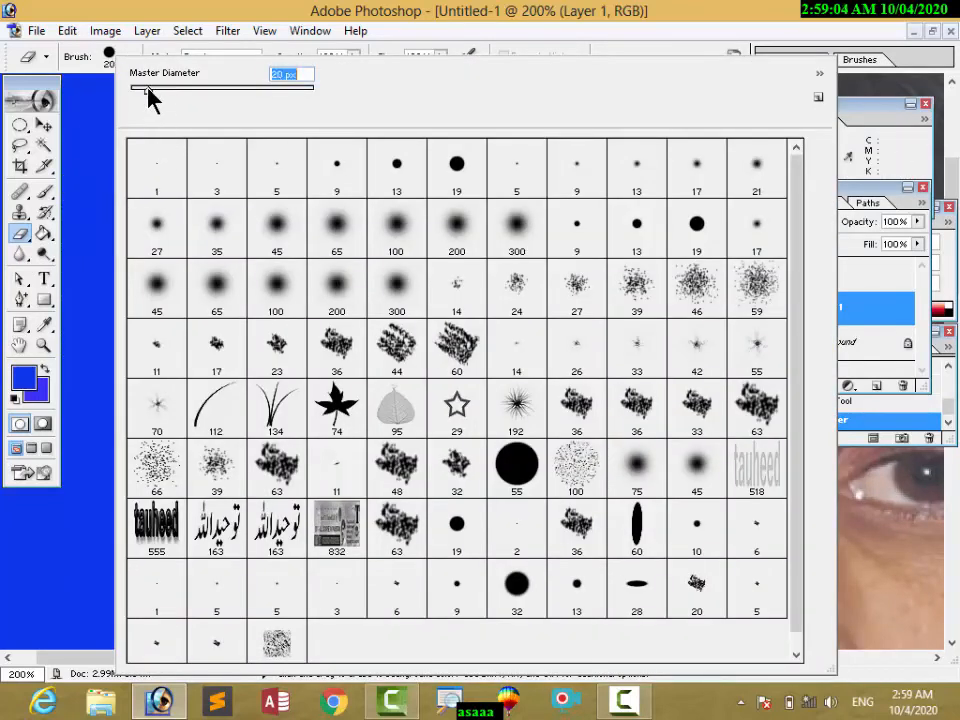
pyautogui.click(107, 165)
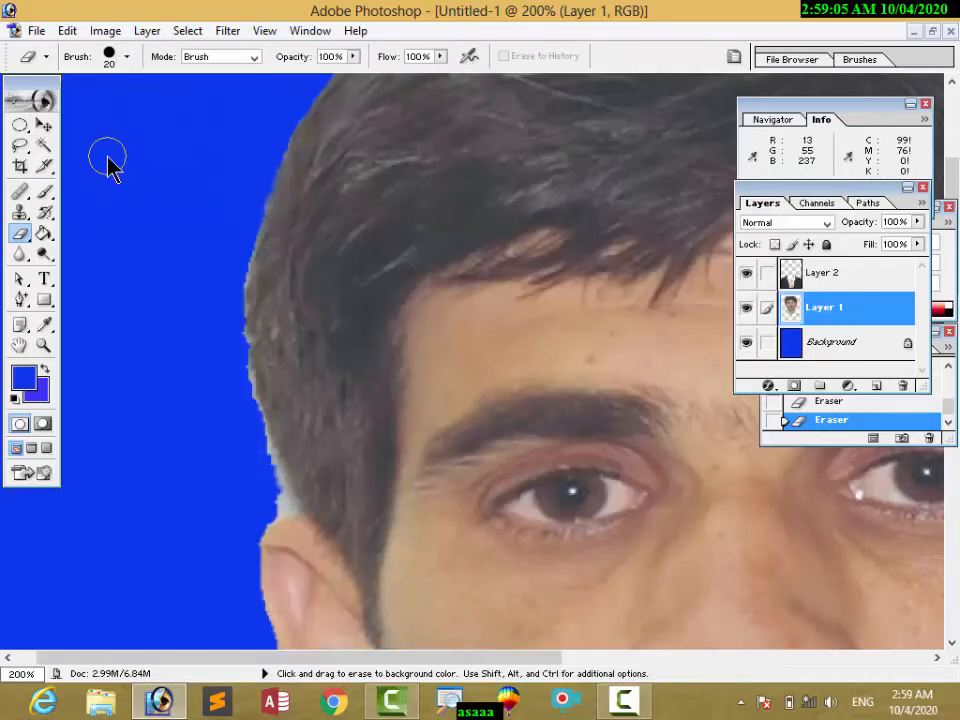
pyautogui.click(126, 56)
pyautogui.click(208, 14)
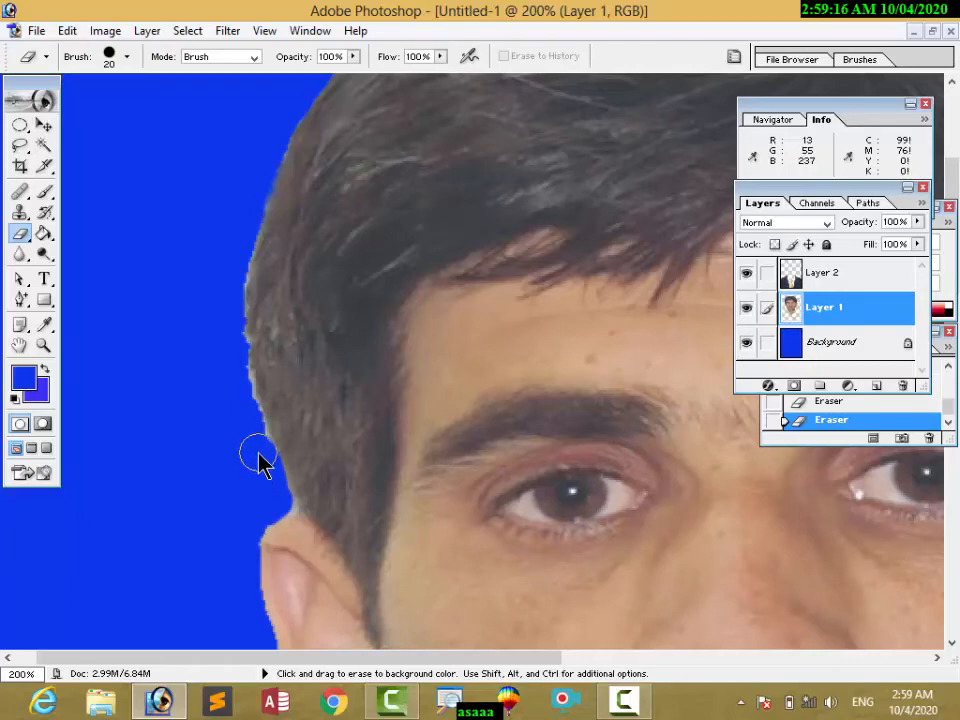
# Step: Smooth the side hair outline above the man's right ear with a 45 px Eraser, and soften it with the 16 px Blur brush
pyautogui.rightClick(231, 418)
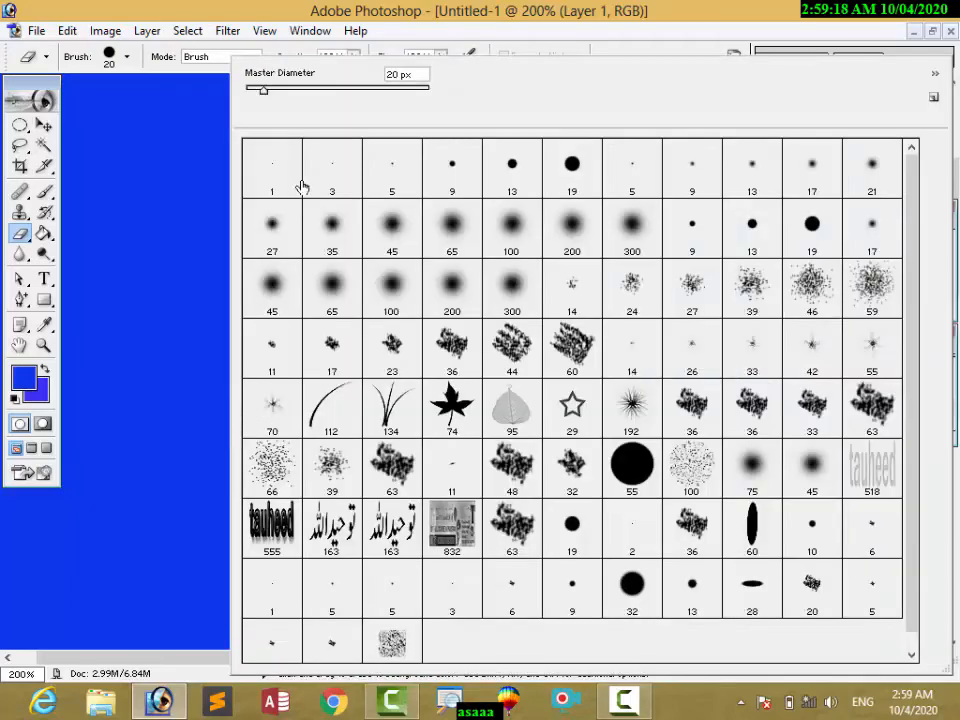
pyautogui.click(287, 88)
pyautogui.click(176, 211)
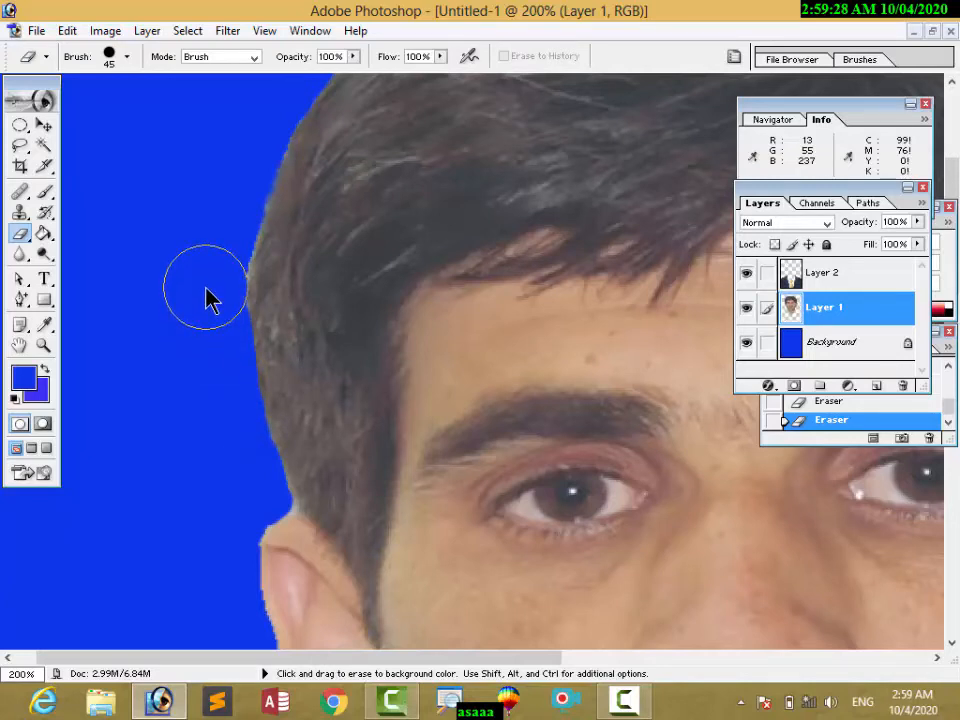
pyautogui.click(24, 255)
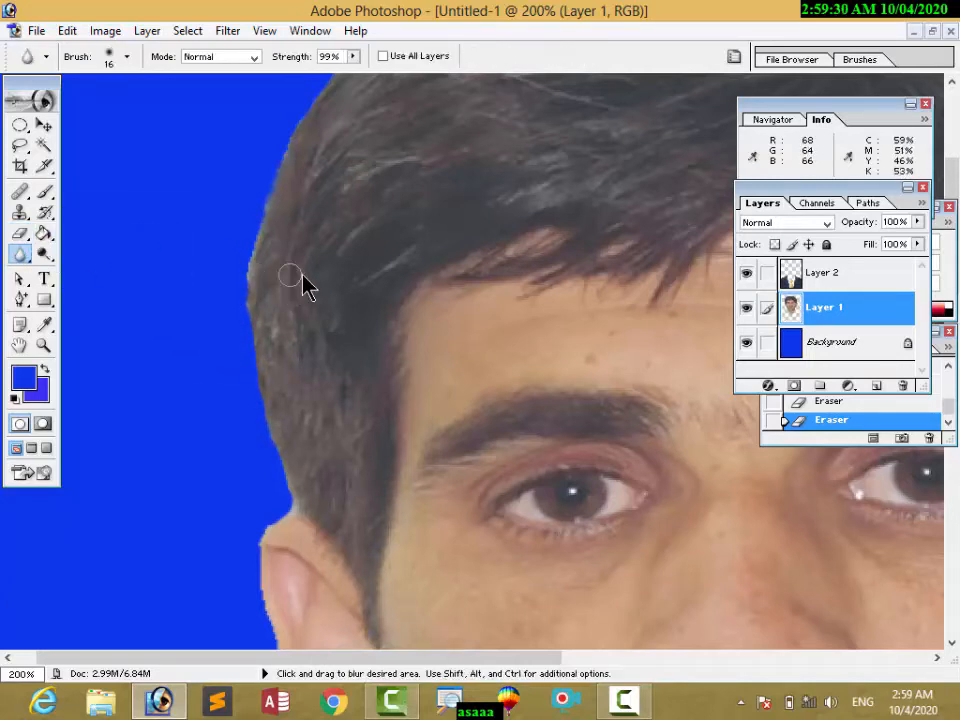
pyautogui.moveTo(259, 272)
pyautogui.mouseDown()
pyautogui.moveTo(267, 408)
pyautogui.moveTo(291, 497)
pyautogui.mouseUp()
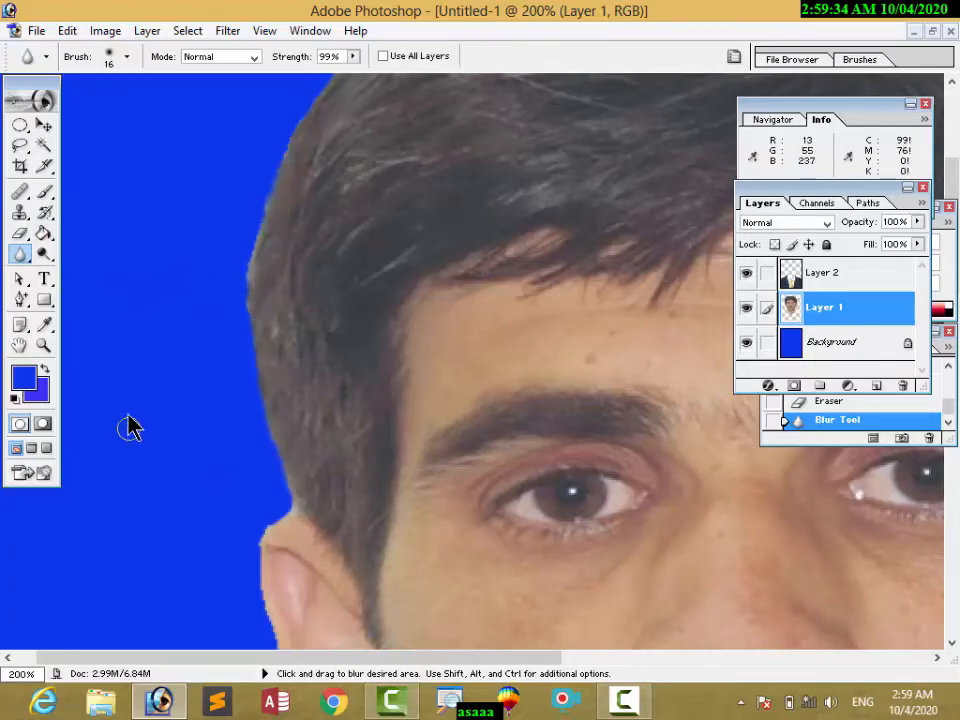
# Step: Trim the jagged outer edge of the man's right ear with the 45 px Eraser and soften it with the 16 px Blur brush
pyautogui.scroll(-5, 129, 424)
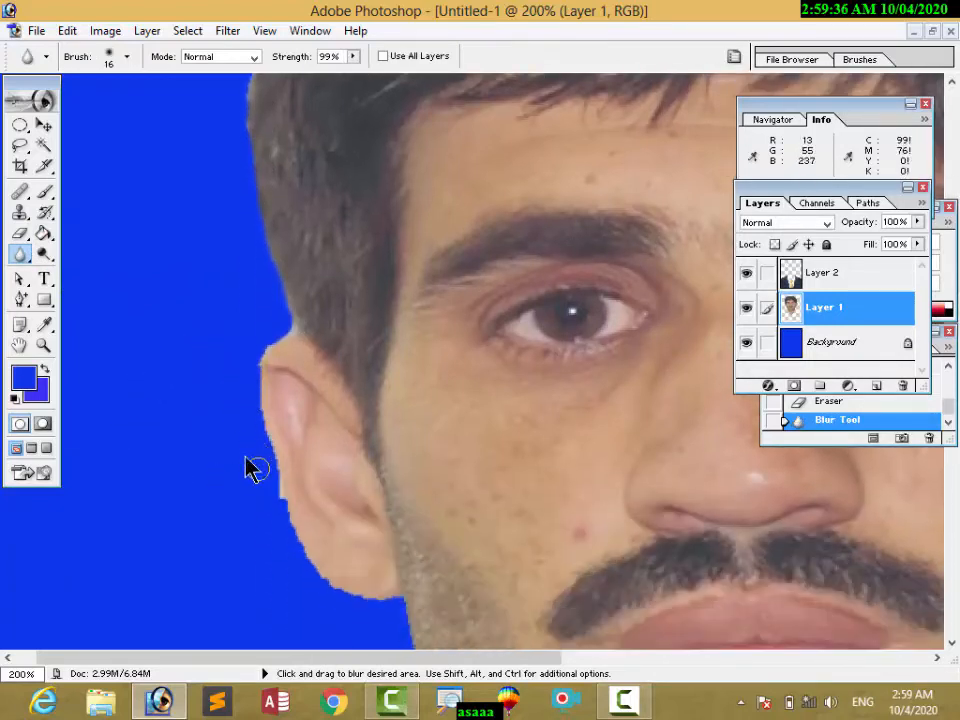
pyautogui.click(20, 233)
pyautogui.moveTo(210, 518)
pyautogui.mouseDown()
pyautogui.moveTo(246, 516)
pyautogui.moveTo(222, 515)
pyautogui.mouseUp()
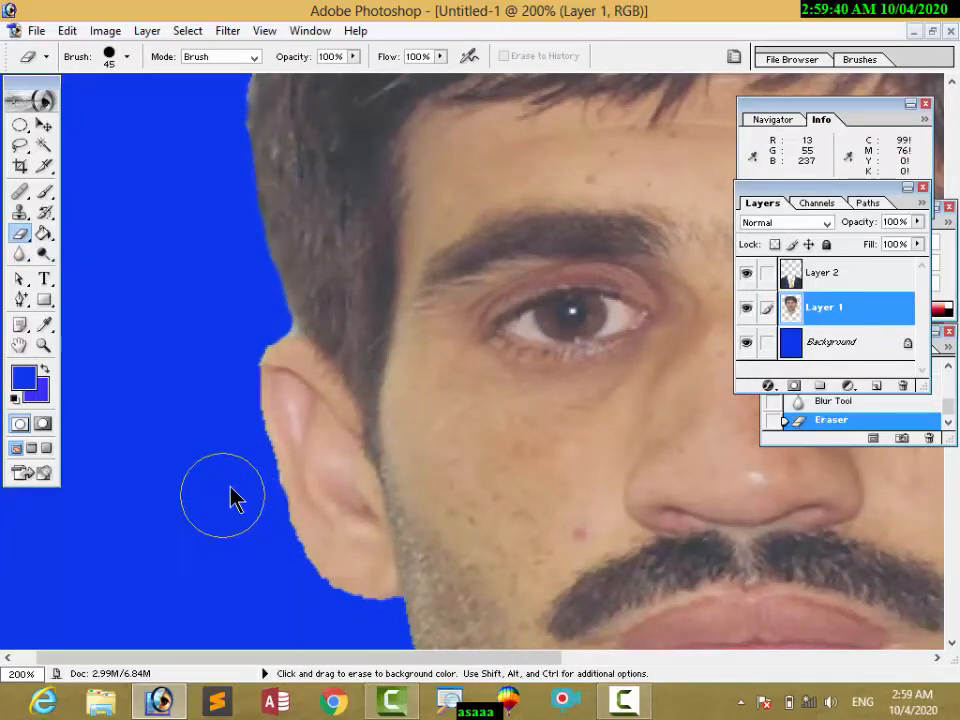
pyautogui.click(20, 253)
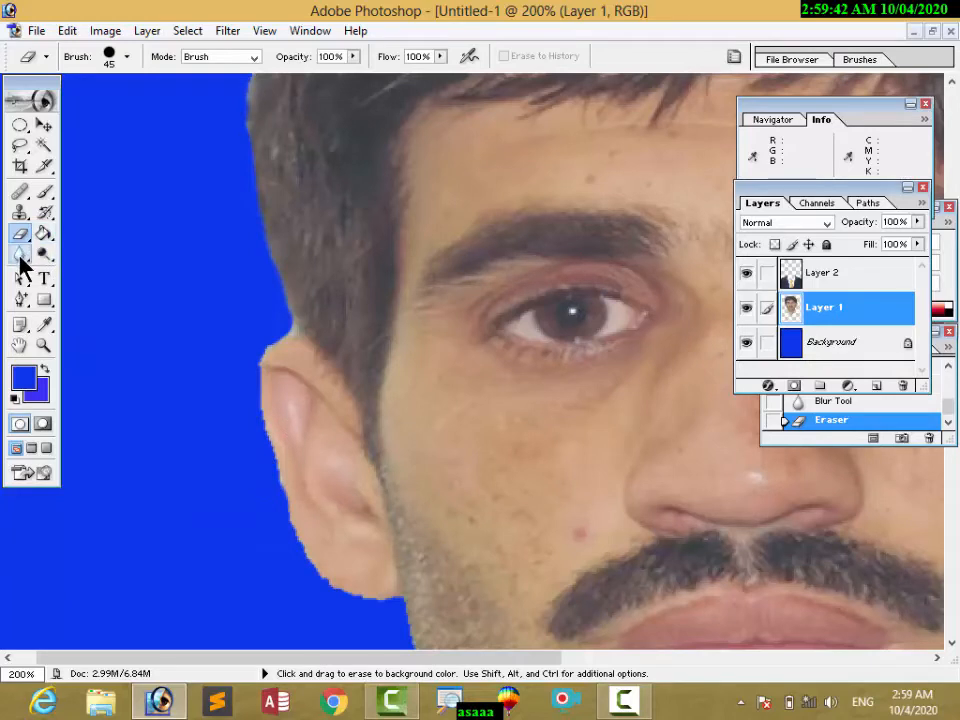
pyautogui.moveTo(269, 419); pyautogui.dragTo(273, 473)
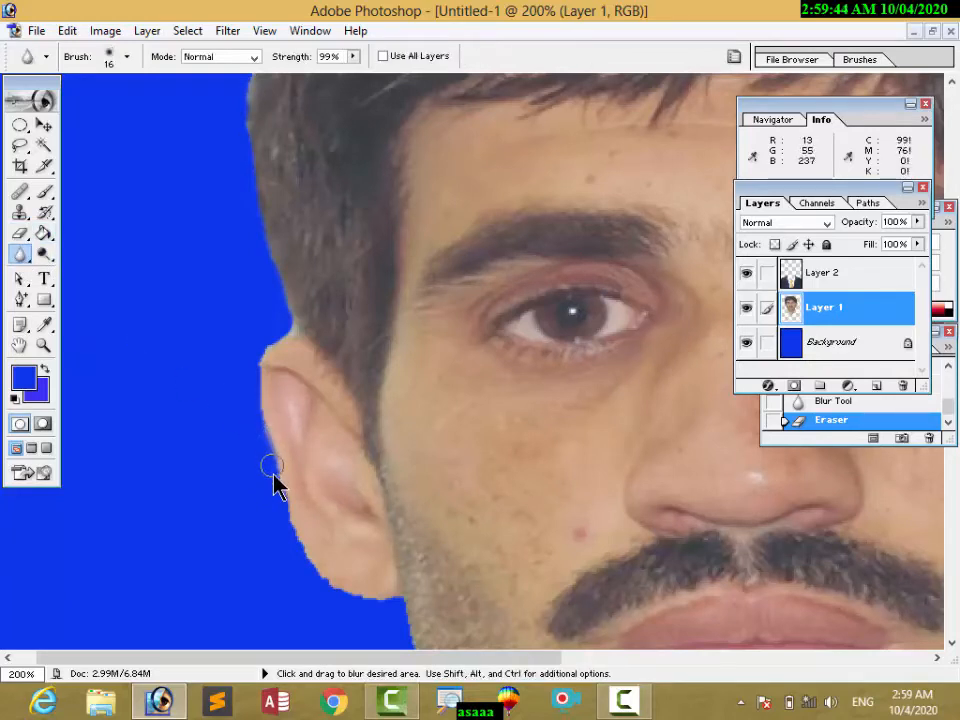
pyautogui.moveTo(300, 535)
pyautogui.mouseDown()
pyautogui.moveTo(337, 577)
pyautogui.moveTo(379, 602)
pyautogui.moveTo(312, 567)
pyautogui.moveTo(327, 577)
pyautogui.moveTo(312, 543)
pyautogui.mouseUp()
pyautogui.moveTo(280, 488); pyautogui.dragTo(274, 484)
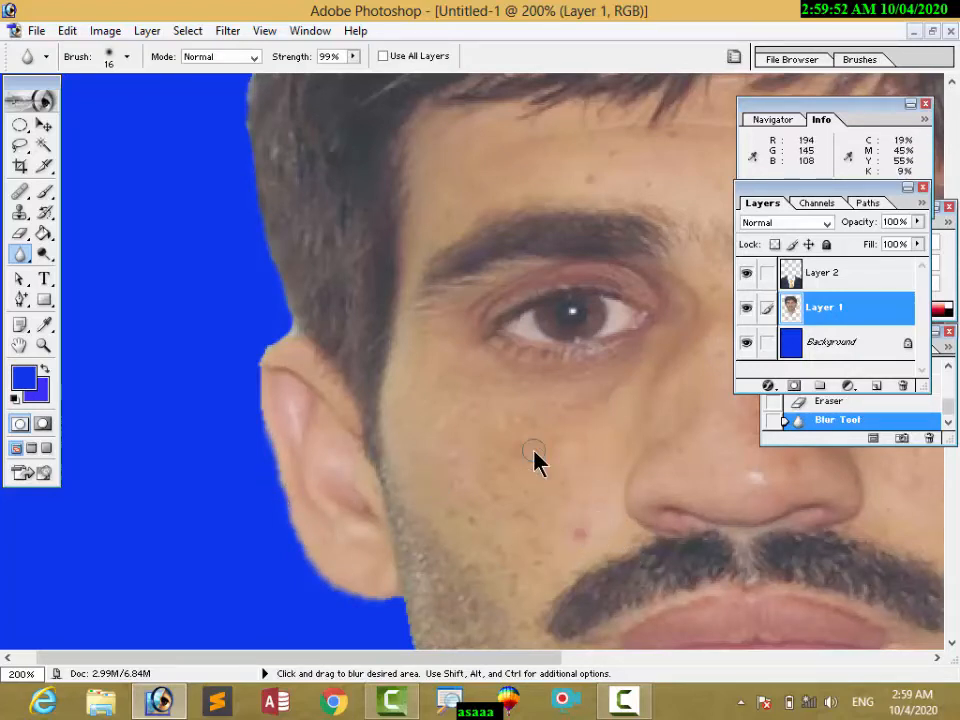
# Step: Patch the light spots on the cheek below the man's left eye with clear skin from just beneath, and clear the selection
pyautogui.moveTo(660, 480); pyautogui.dragTo(315, 405)
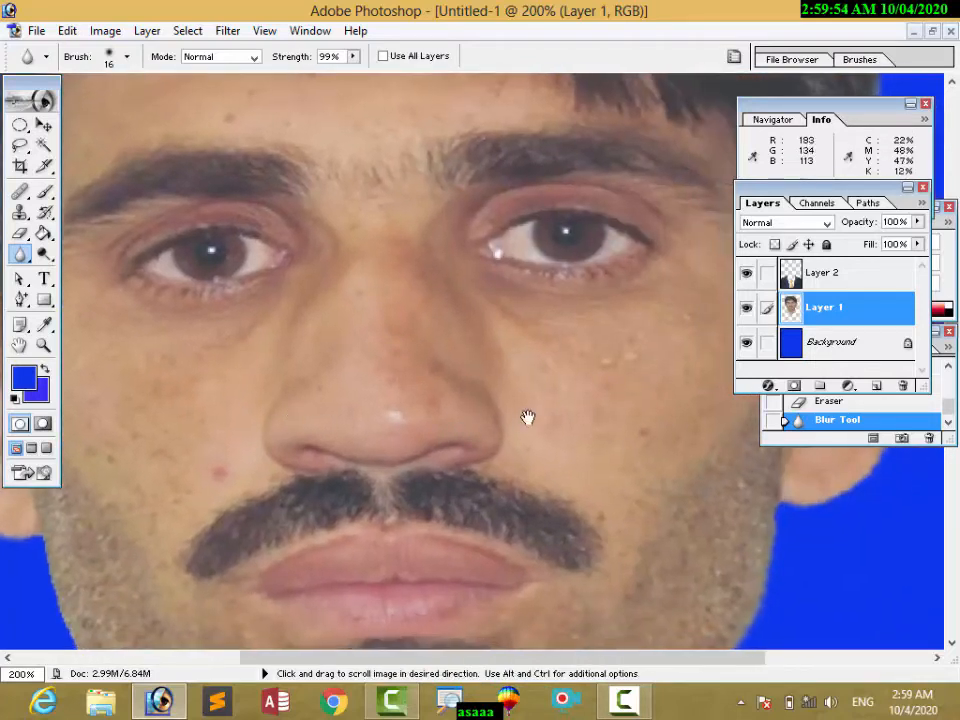
pyautogui.click(628, 367)
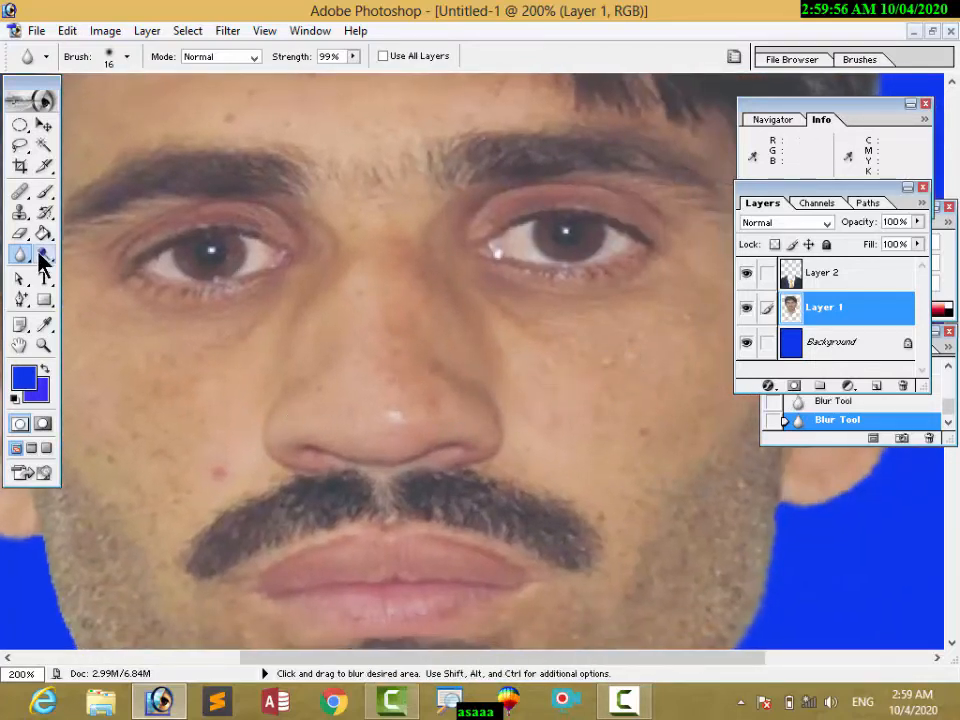
pyautogui.click(23, 213)
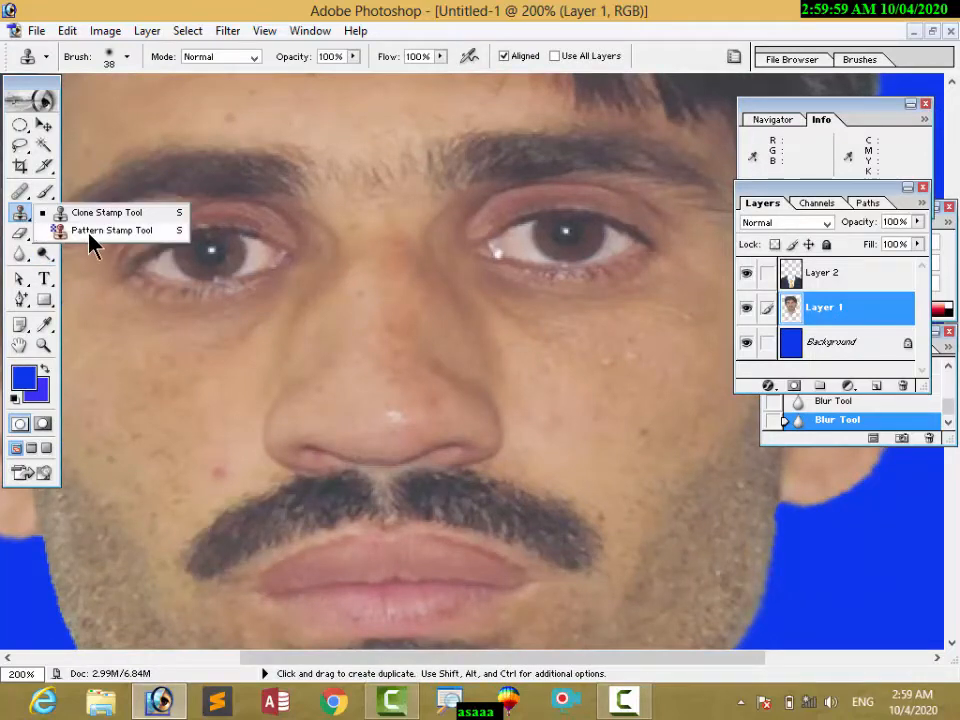
pyautogui.click(20, 193)
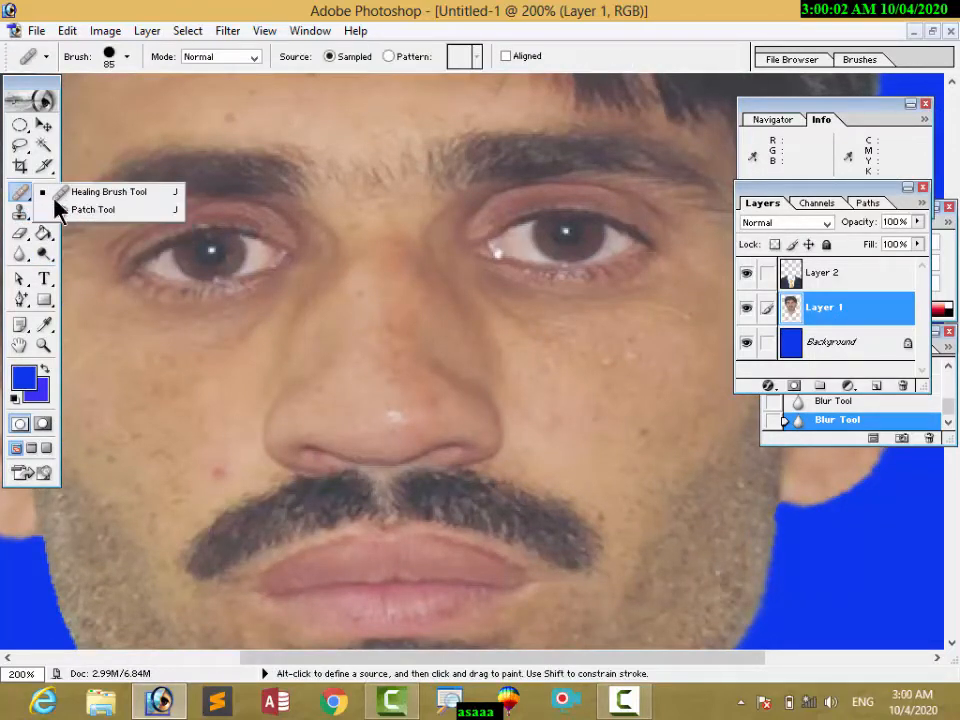
pyautogui.click(85, 210)
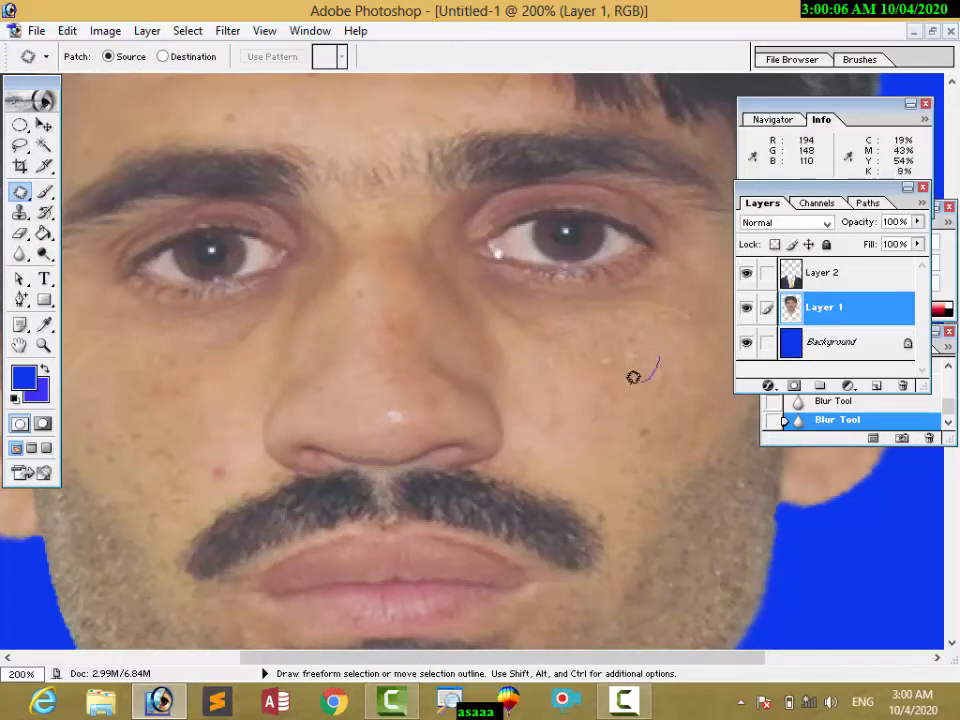
pyautogui.moveTo(633, 377)
pyautogui.mouseDown()
pyautogui.moveTo(584, 380)
pyautogui.moveTo(567, 346)
pyautogui.mouseUp()
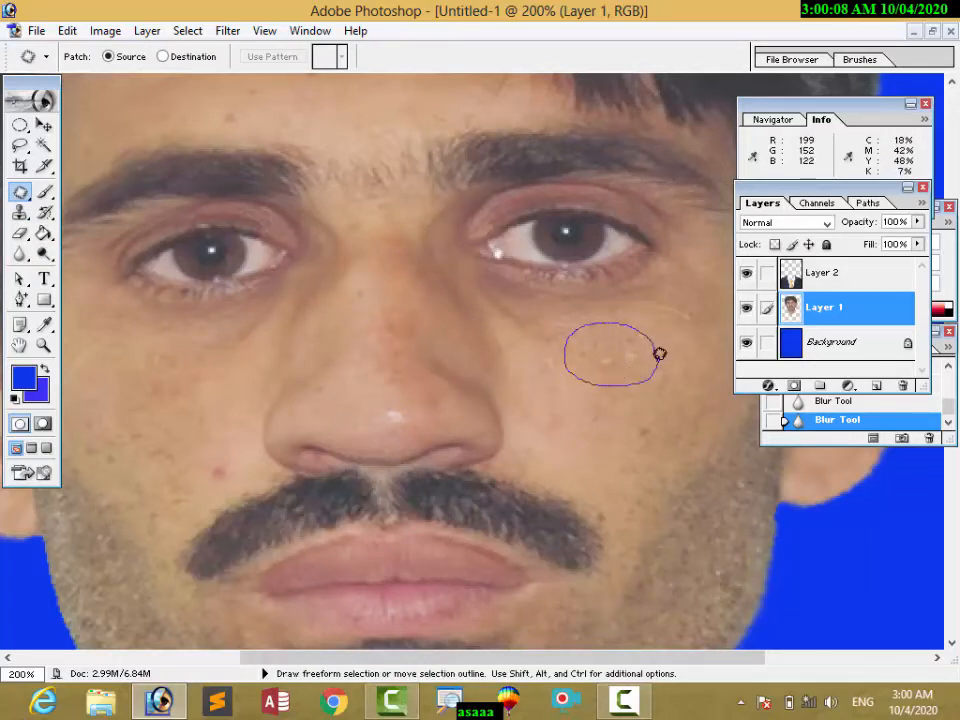
pyautogui.moveTo(659, 353); pyautogui.dragTo(628, 405)
pyautogui.hotkey('ctrl', 'd')
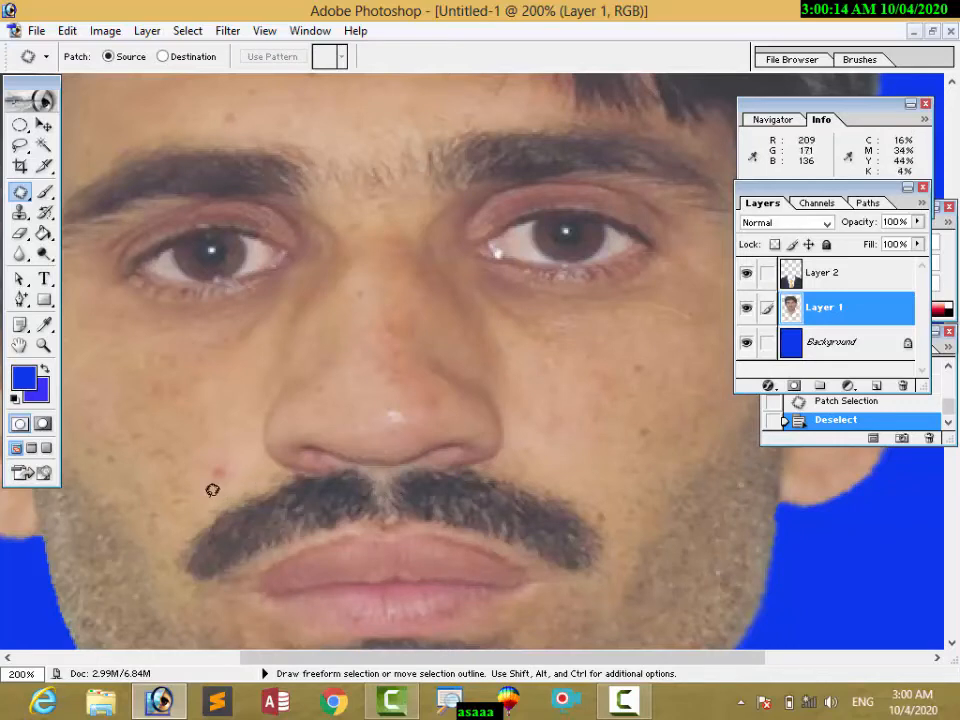
# Step: Patch the red spot on the man's right cheek above the mustache with clear skin from just above, and clear the selection
pyautogui.moveTo(234, 474)
pyautogui.mouseDown()
pyautogui.moveTo(213, 444)
pyautogui.moveTo(190, 466)
pyautogui.moveTo(212, 484)
pyautogui.moveTo(236, 467)
pyautogui.moveTo(214, 429)
pyautogui.mouseUp()
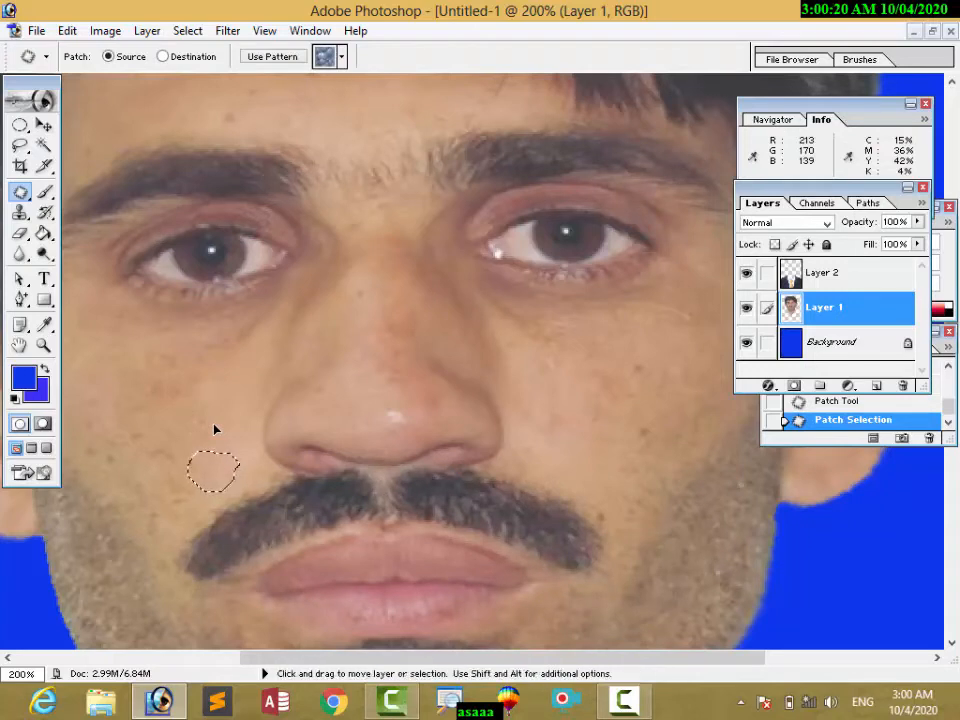
pyautogui.hotkey('ctrl', 'd')
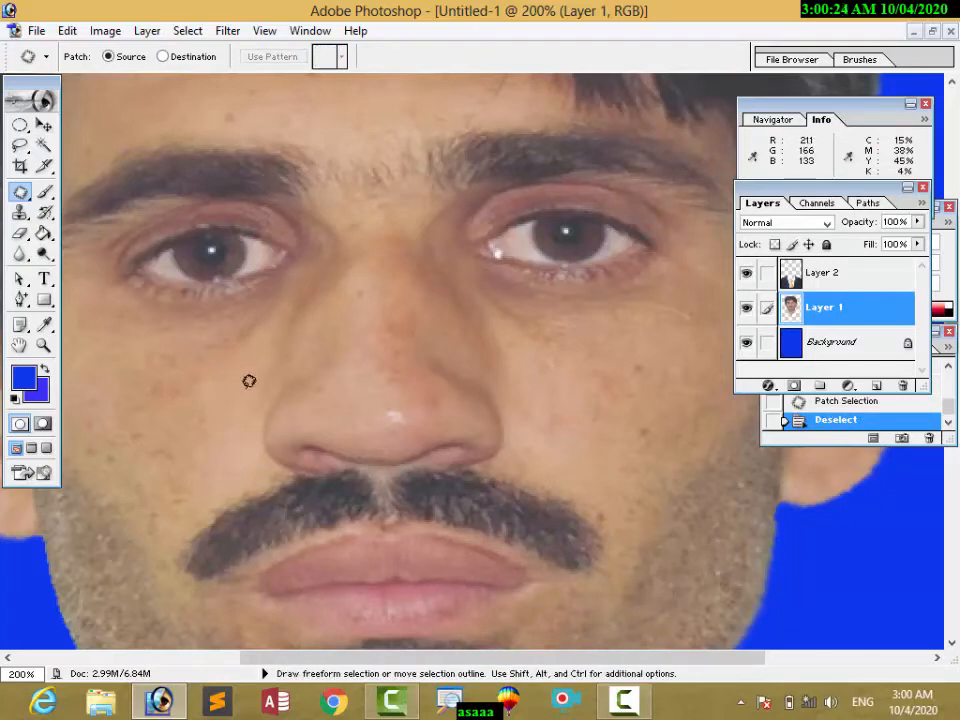
# Step: Try lightening the nose and both cheeks with a 47 px Dodge brush set to Midtones at 100% exposure
pyautogui.scroll(-3, 249, 377)
pyautogui.scroll(-10, 249, 377)
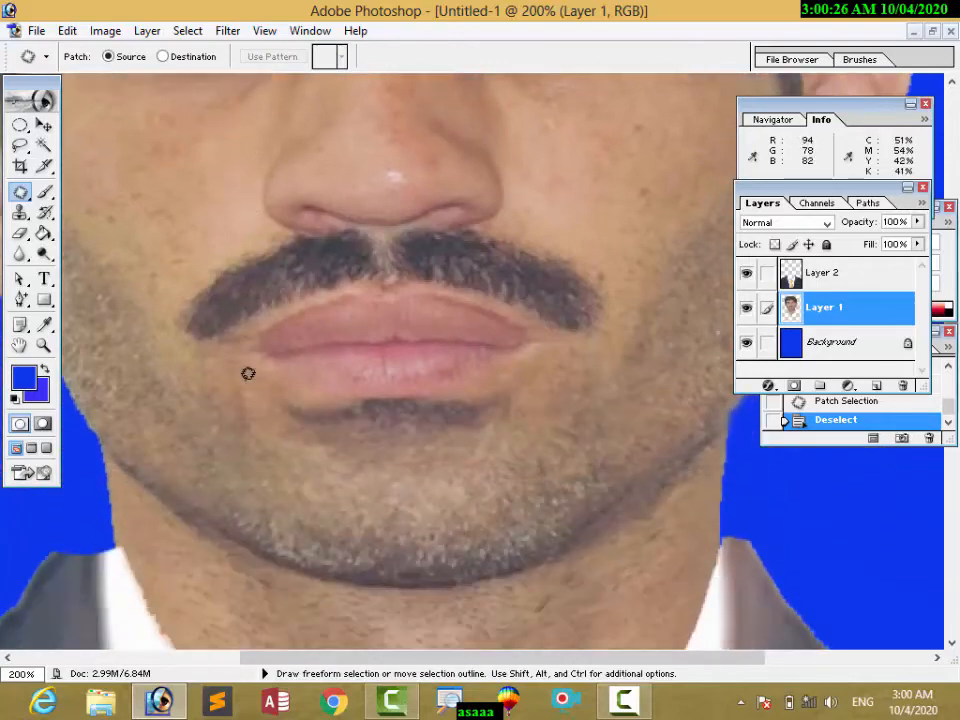
pyautogui.scroll(-5, 248, 373)
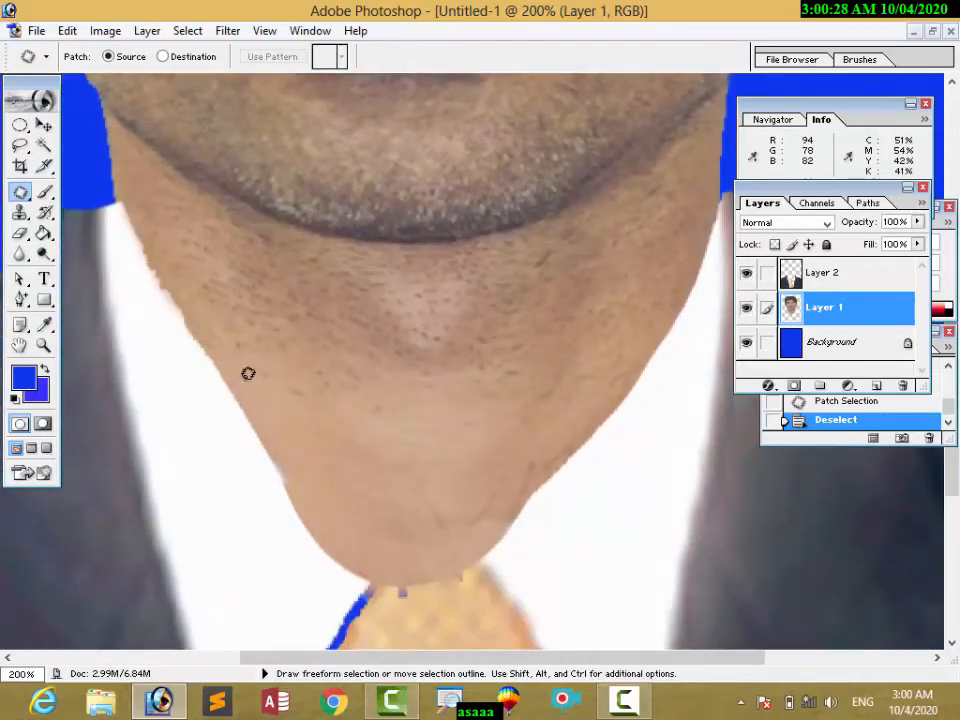
pyautogui.scroll(15, 248, 373)
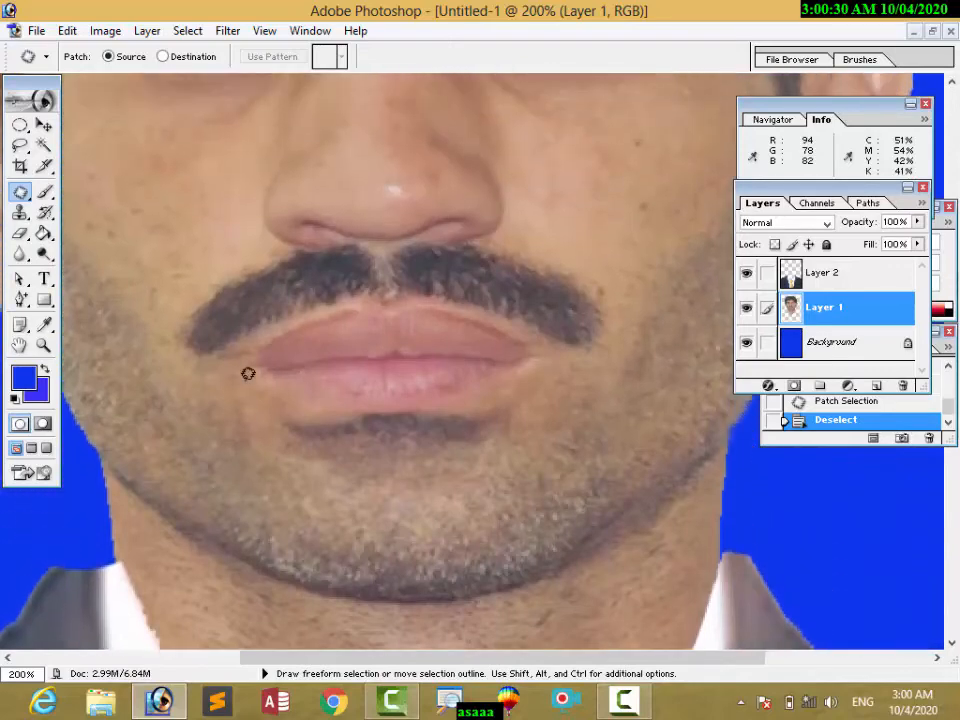
pyautogui.scroll(8, 248, 373)
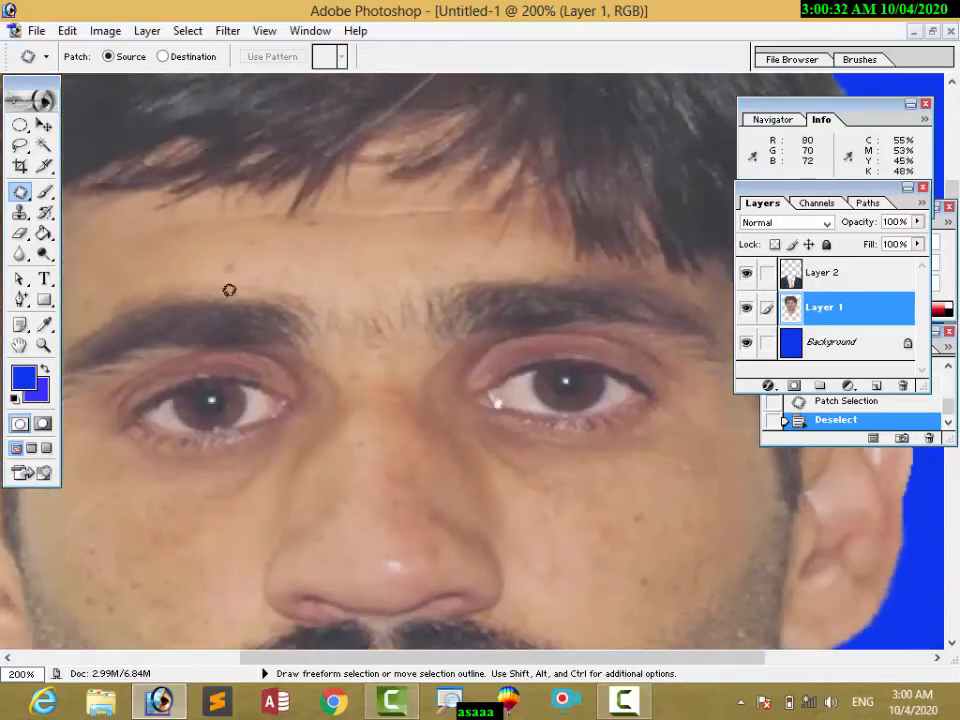
pyautogui.moveTo(44, 255); pyautogui.dragTo(81, 254)
pyautogui.scroll(-2, 175, 415)
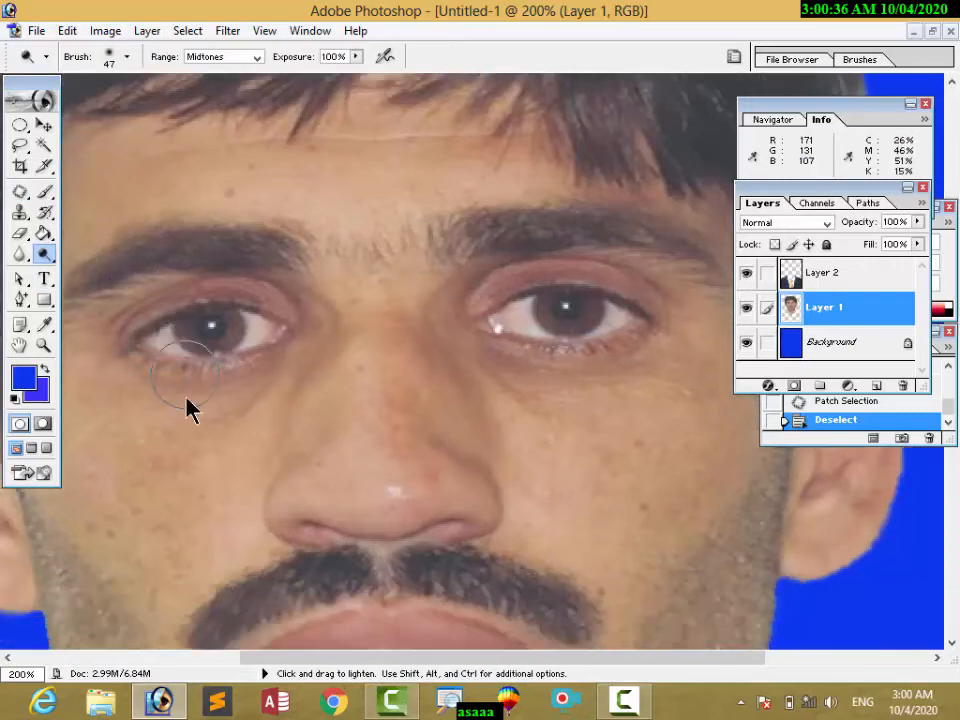
pyautogui.moveTo(197, 500)
pyautogui.mouseDown()
pyautogui.moveTo(258, 468)
pyautogui.moveTo(200, 480)
pyautogui.moveTo(198, 464)
pyautogui.moveTo(224, 478)
pyautogui.moveTo(629, 466)
pyautogui.moveTo(718, 447)
pyautogui.moveTo(296, 414)
pyautogui.moveTo(376, 363)
pyautogui.moveTo(330, 338)
pyautogui.moveTo(392, 343)
pyautogui.mouseUp()
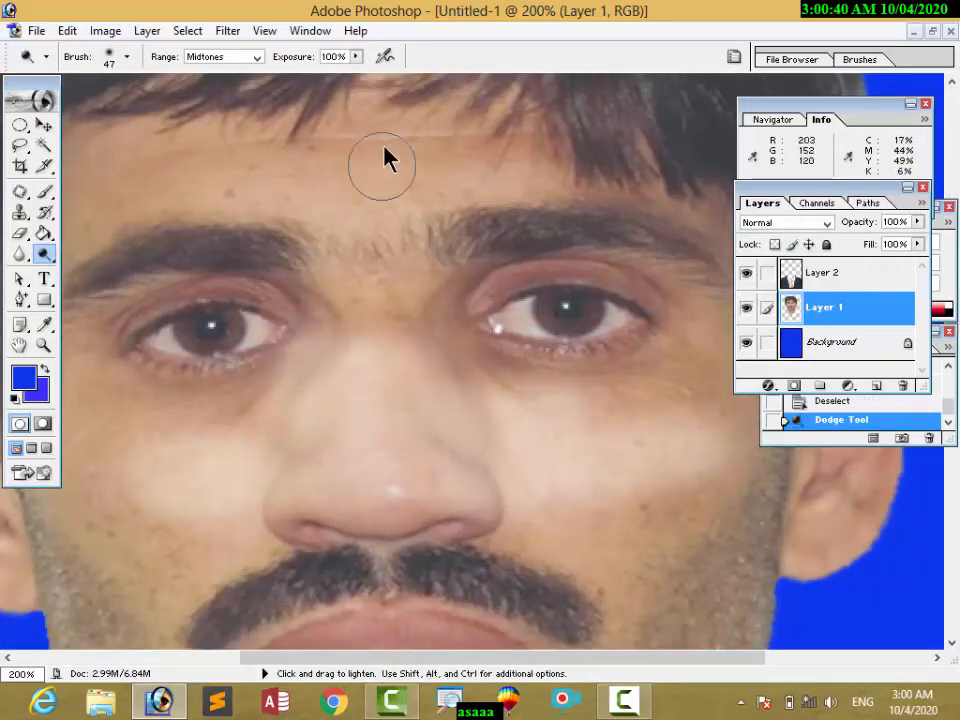
# Step: Try lightening the forehead with the Dodge tool at reduced exposure, and set the exposure to 36%
pyautogui.moveTo(356, 57); pyautogui.dragTo(320, 85)
pyautogui.moveTo(322, 170)
pyautogui.mouseDown()
pyautogui.moveTo(306, 182)
pyautogui.moveTo(101, 178)
pyautogui.moveTo(105, 160)
pyautogui.mouseUp()
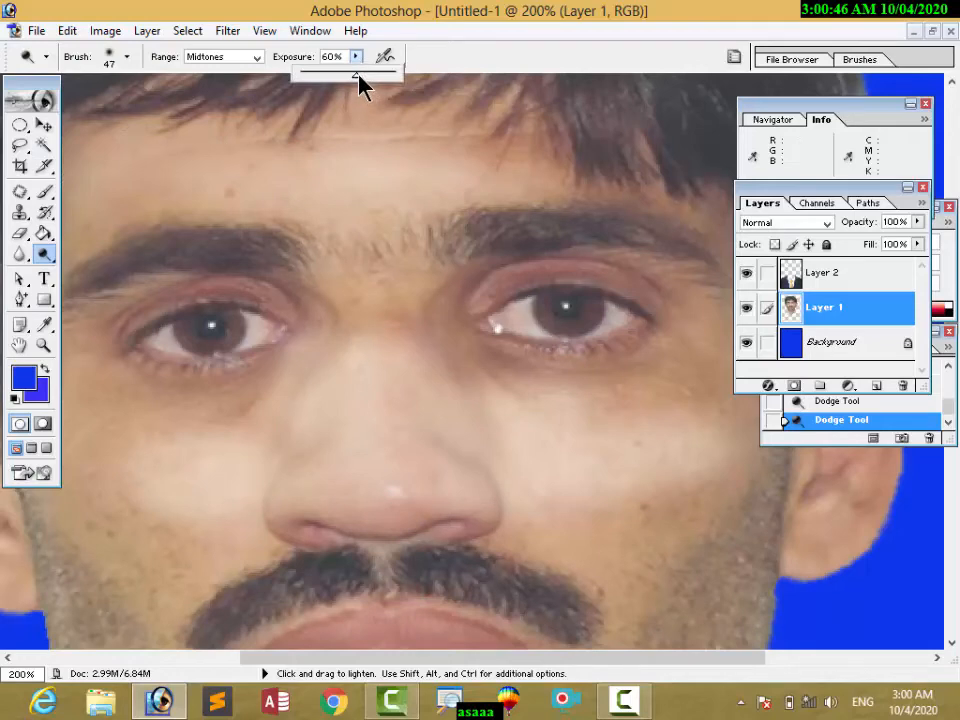
pyautogui.moveTo(356, 57); pyautogui.dragTo(333, 76)
pyautogui.scroll(-1, 354, 210)
pyautogui.scroll(-3, 354, 220)
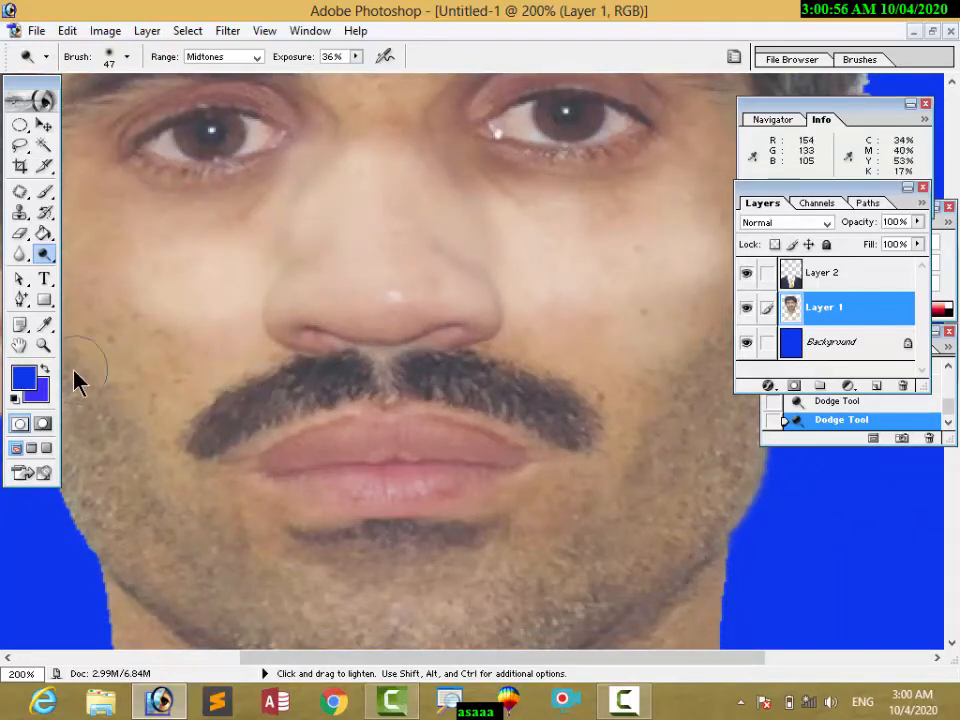
# Step: Fit the whole portrait on screen to examine the lightened face
pyautogui.click(43, 345)
pyautogui.rightClick(152, 318)
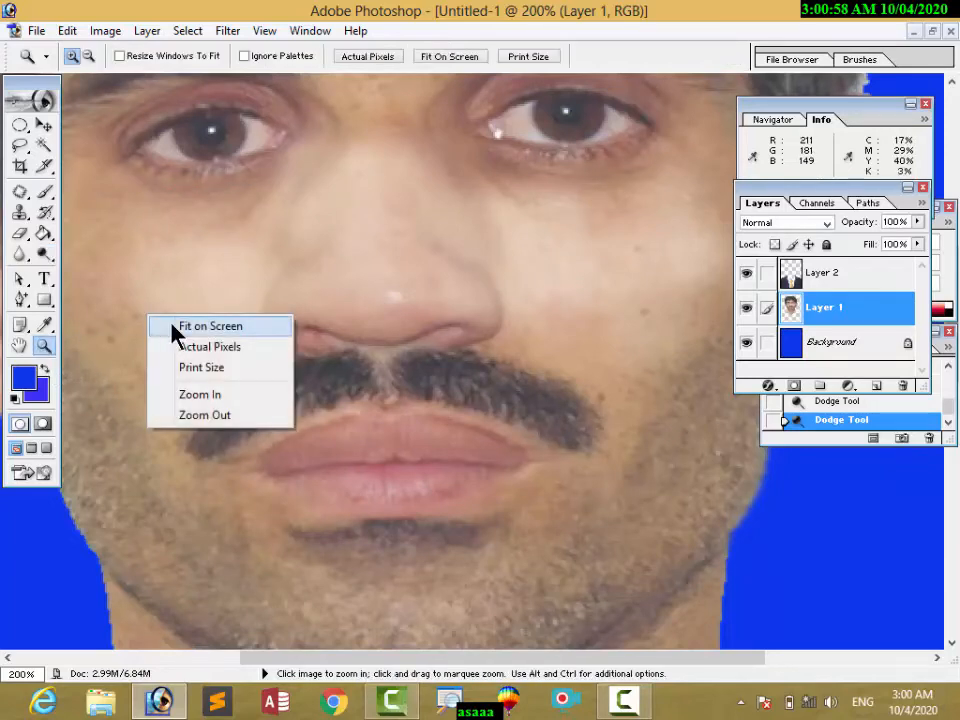
pyautogui.click(172, 326)
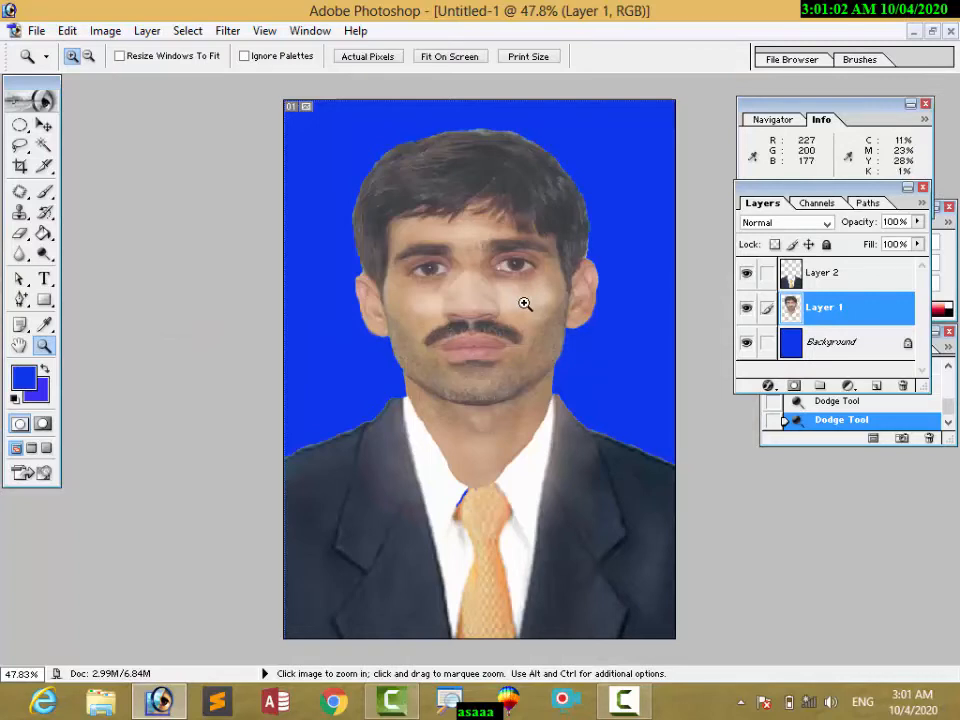
pyautogui.click(50, 203)
pyautogui.click(437, 302)
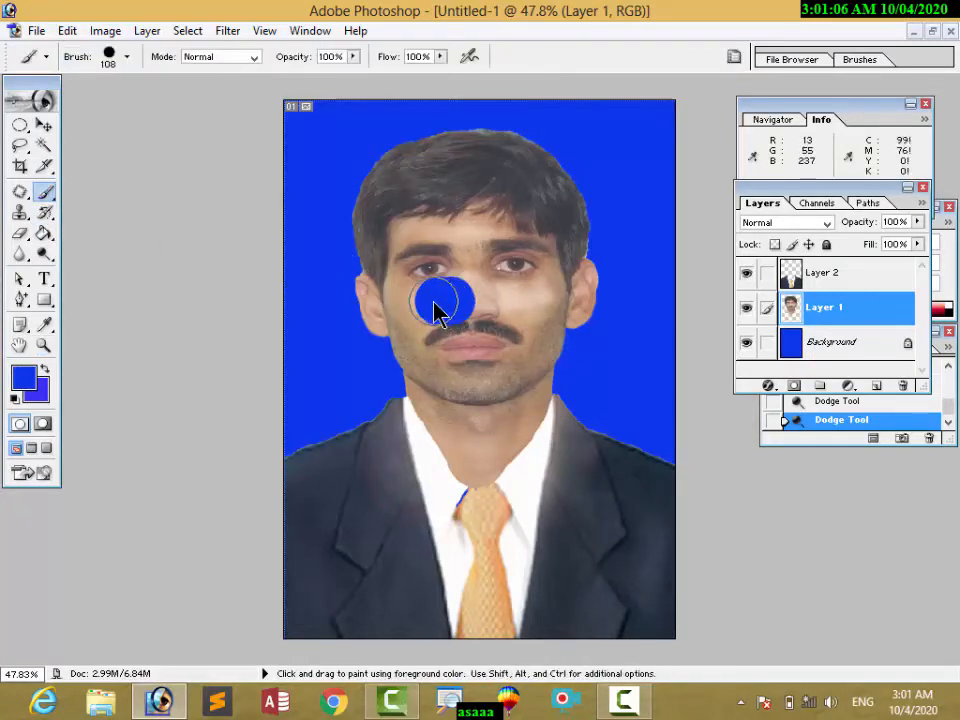
pyautogui.hotkey('ctrl', 'z')
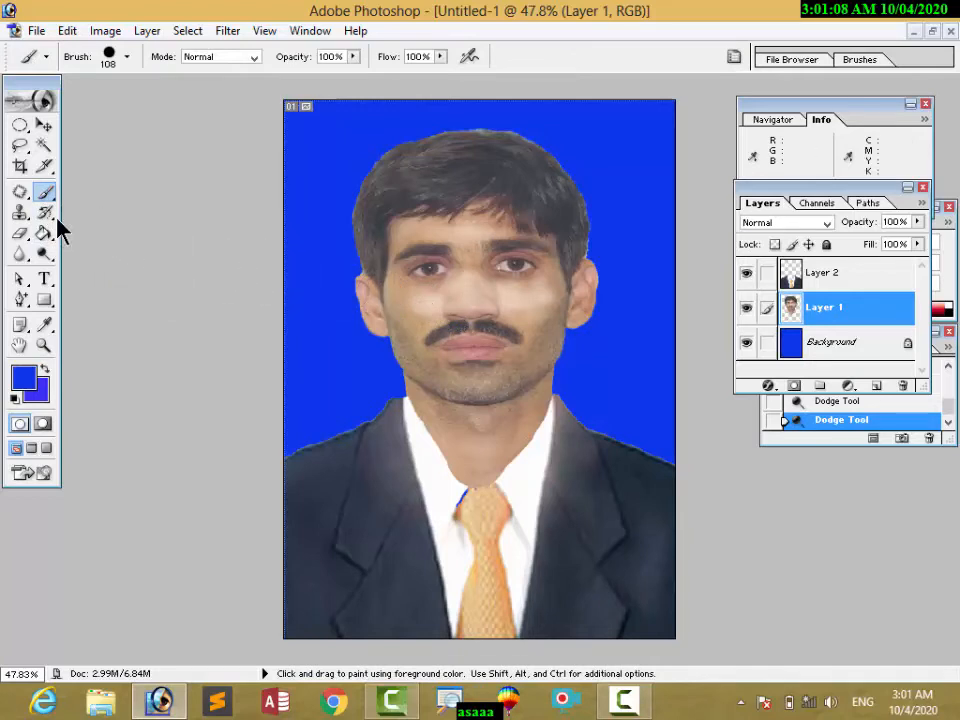
# Step: Undo the Dodge tool lightening on the face and the last patch on the man's right cheek
pyautogui.click(45, 213)
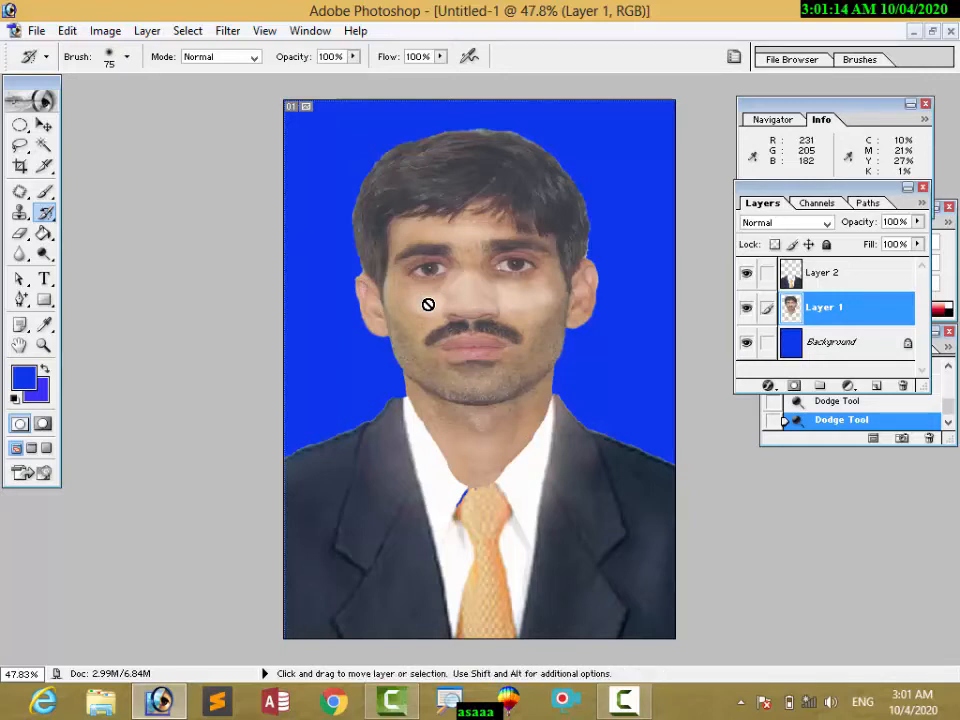
pyautogui.hotkey('ctrl', 'alt', 'z')
pyautogui.hotkey('ctrl', 'alt', 'z')
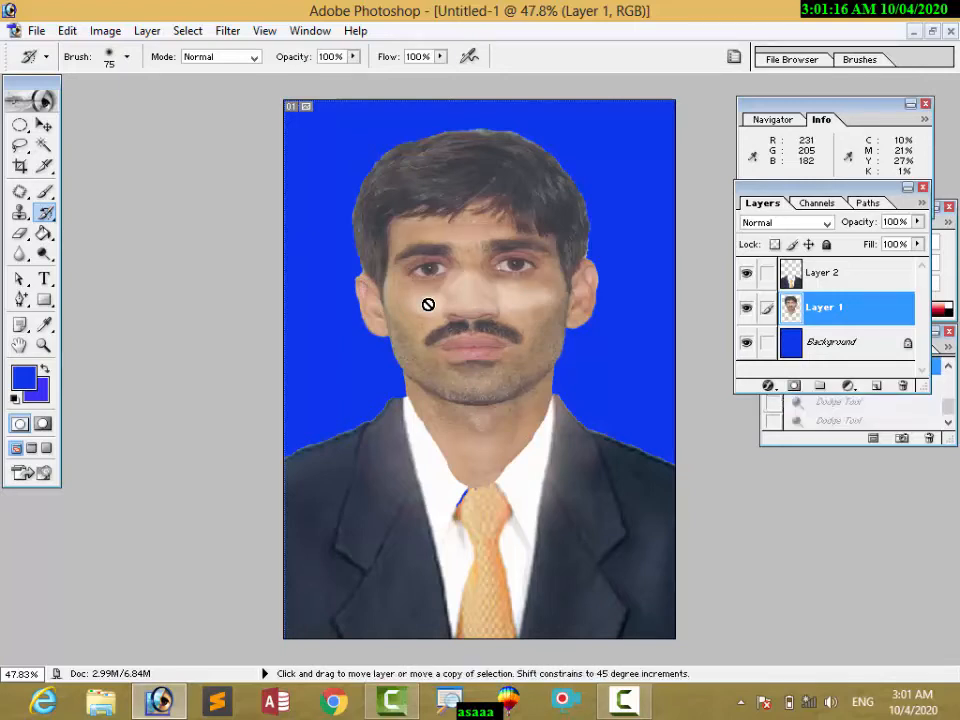
pyautogui.hotkey('ctrl', 'alt', 'z')
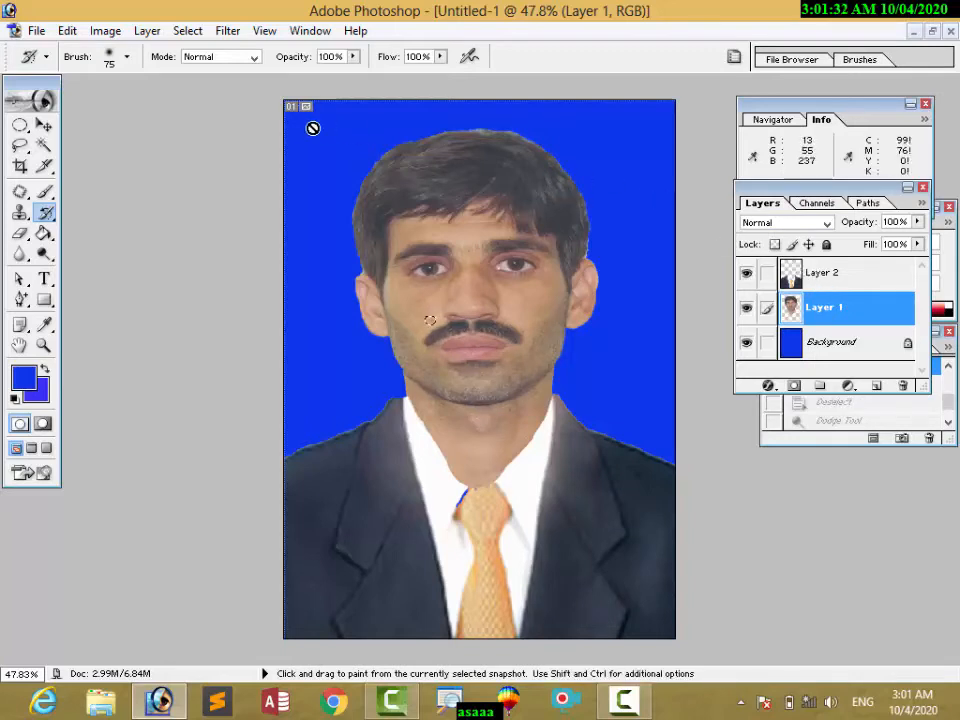
pyautogui.click(20, 166)
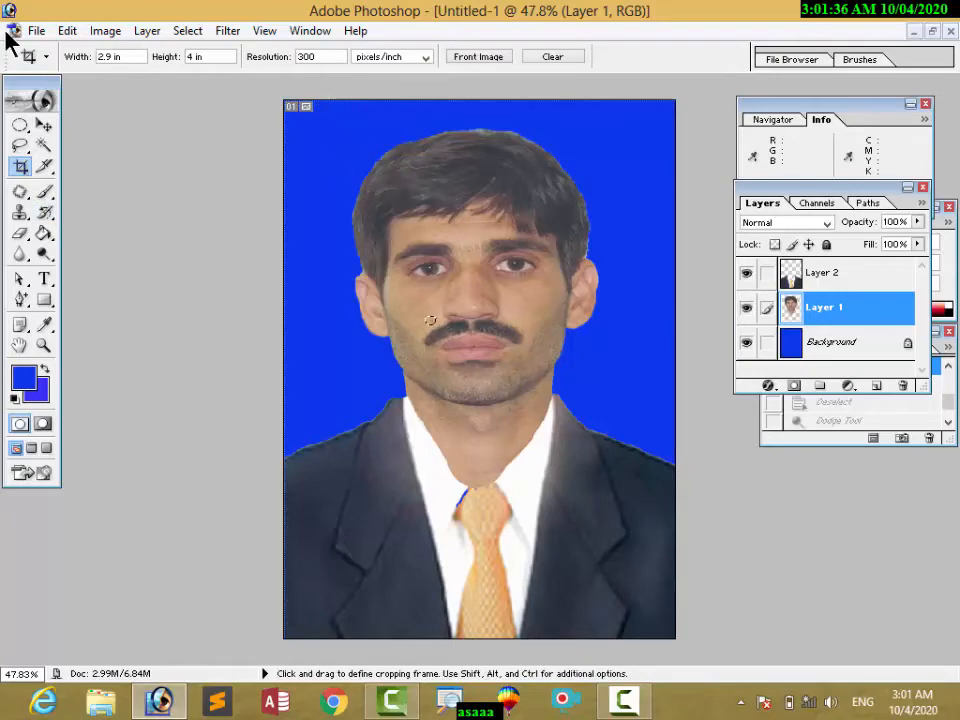
pyautogui.click(38, 32)
pyautogui.click(40, 33)
pyautogui.click(36, 32)
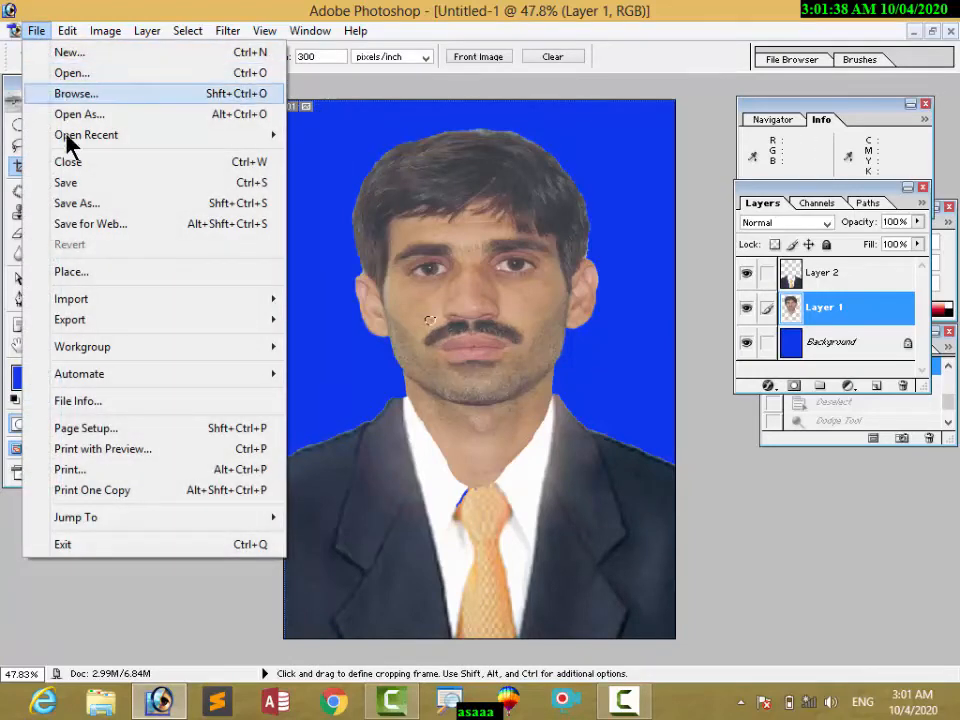
pyautogui.click(72, 203)
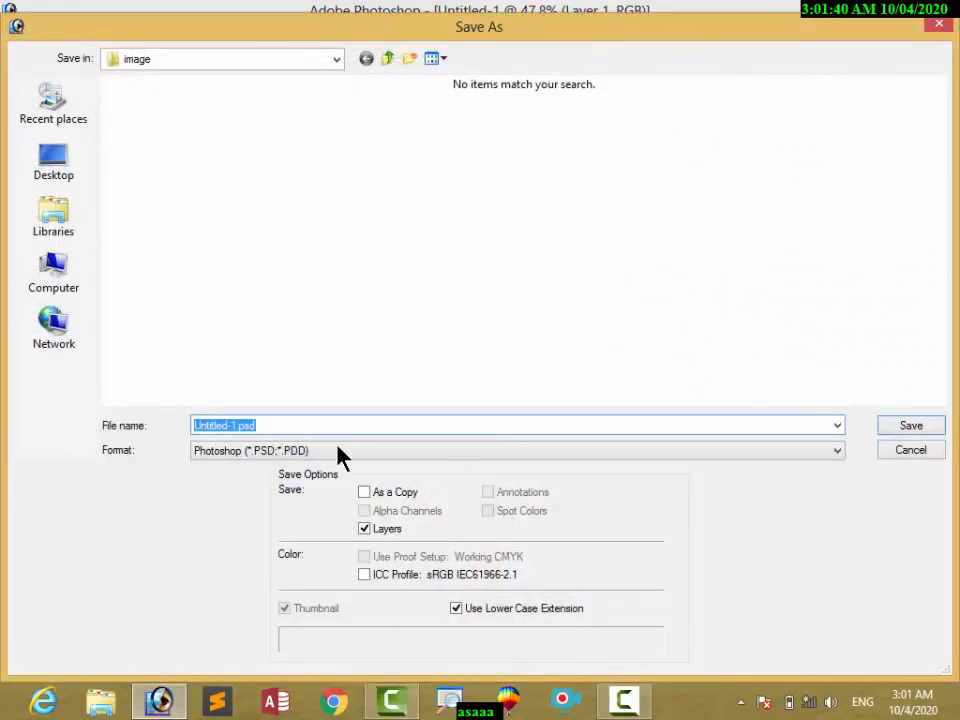
pyautogui.click(338, 456)
pyautogui.click(905, 460)
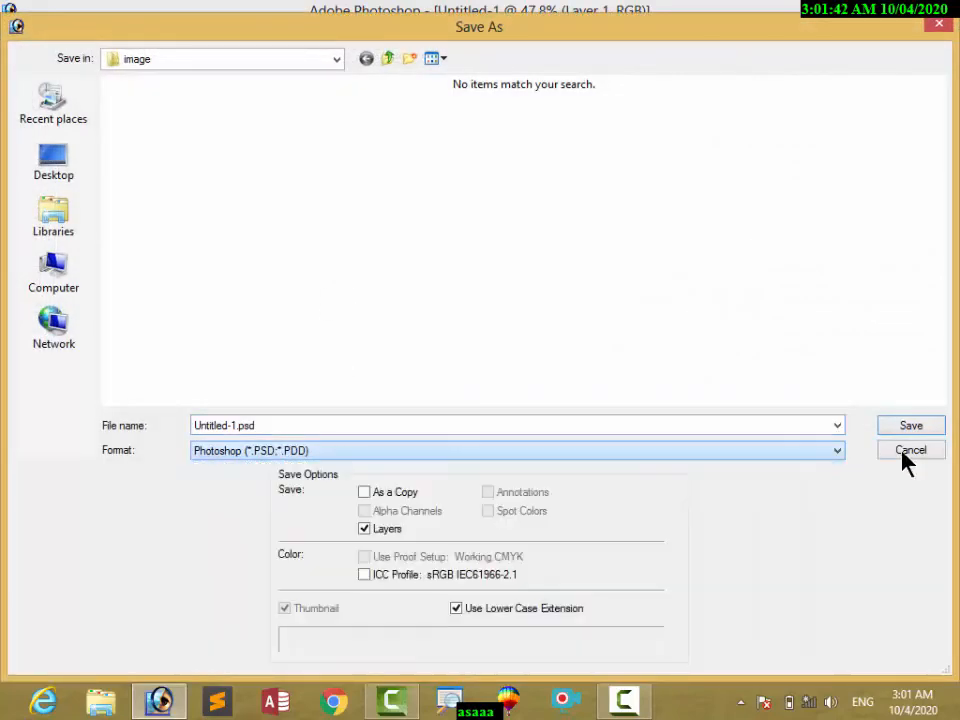
pyautogui.click(906, 452)
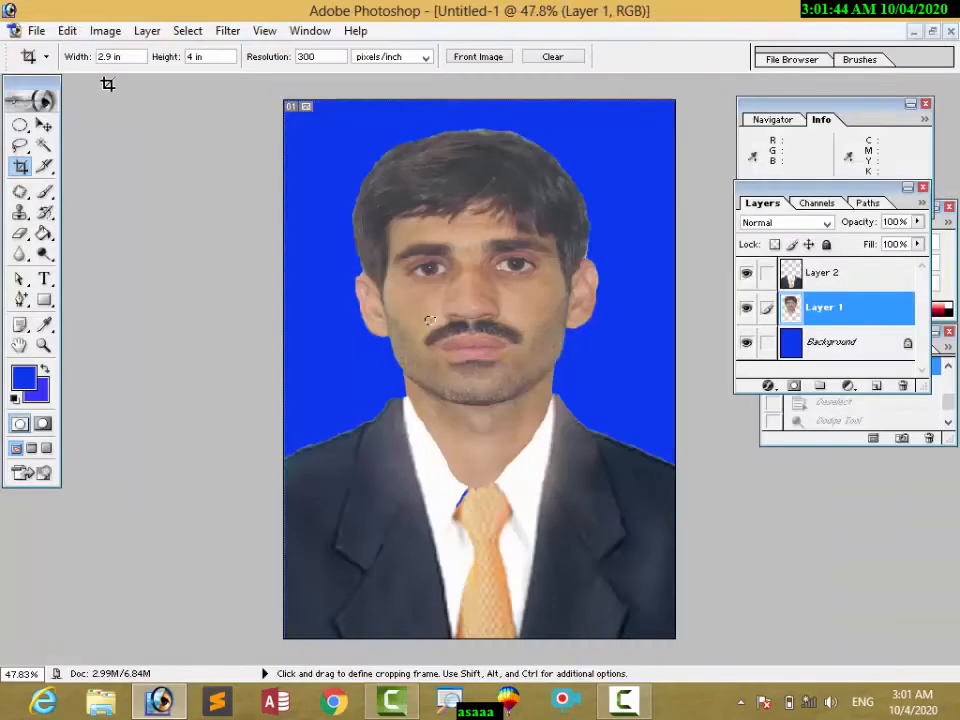
# Step: Save the layered portrait in Photoshop format as Untitled-1.psd in the image folder
pyautogui.click(38, 34)
pyautogui.click(72, 206)
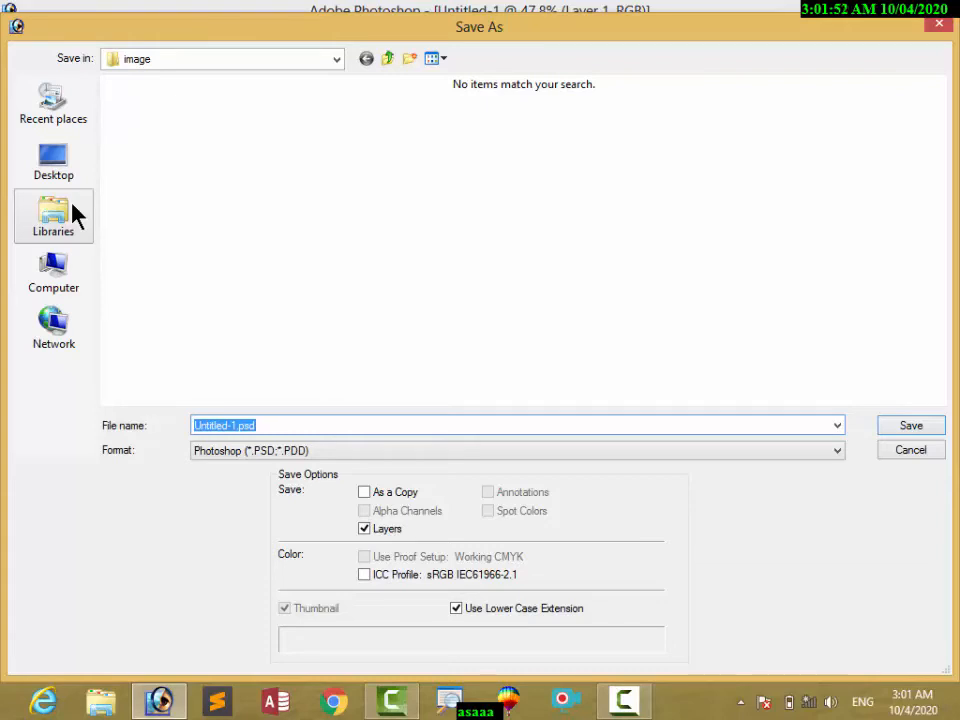
pyautogui.click(912, 428)
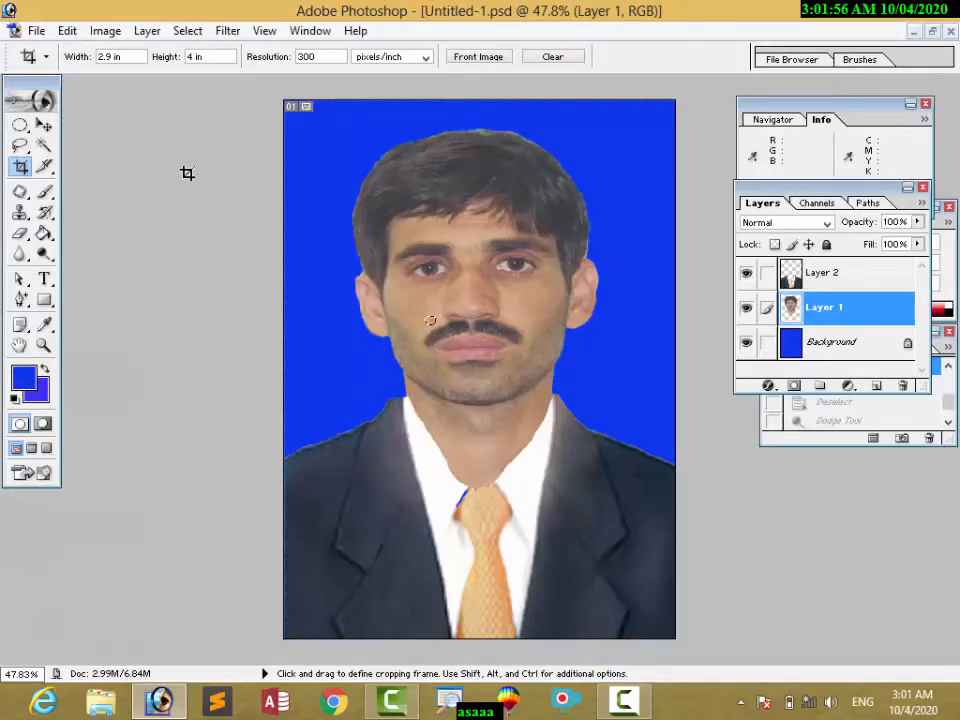
pyautogui.click(40, 34)
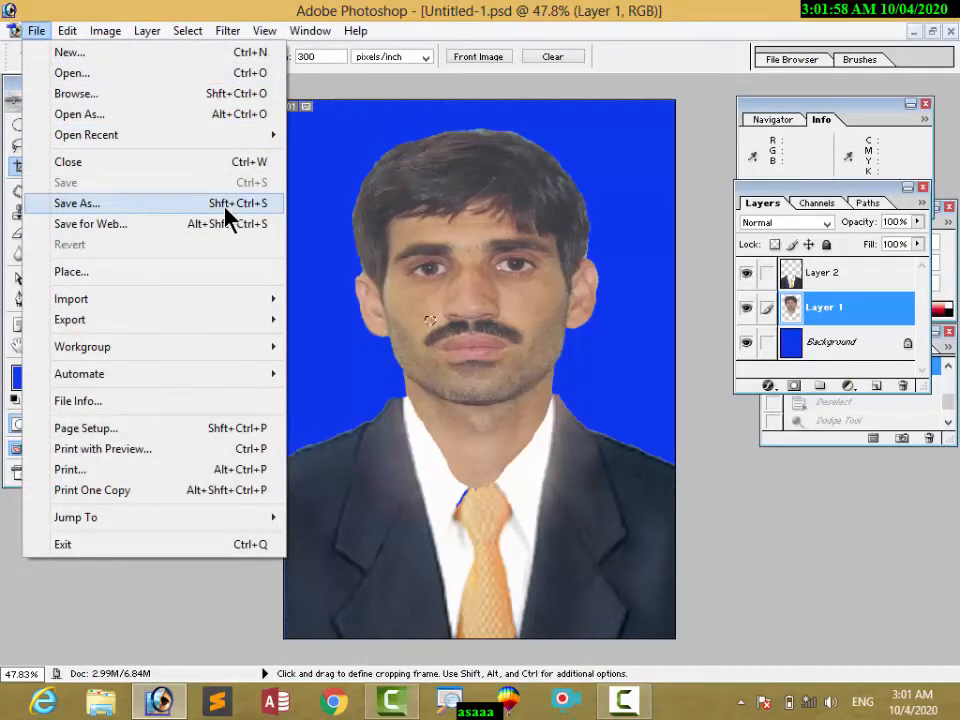
pyautogui.click(318, 205)
pyautogui.click(47, 280)
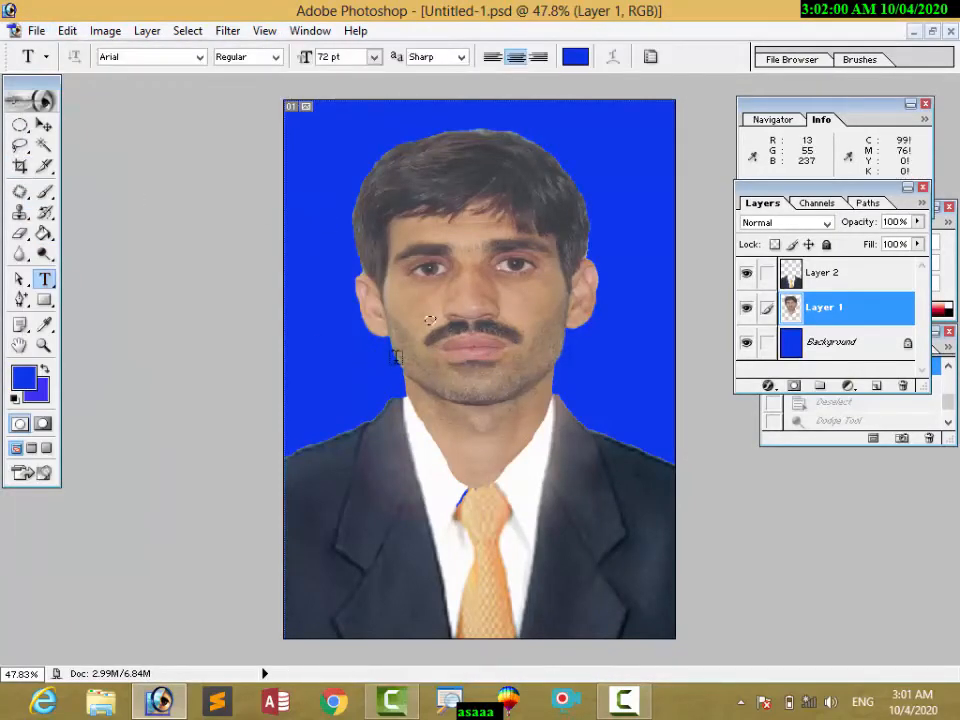
pyautogui.click(431, 355)
pyautogui.write('rer')
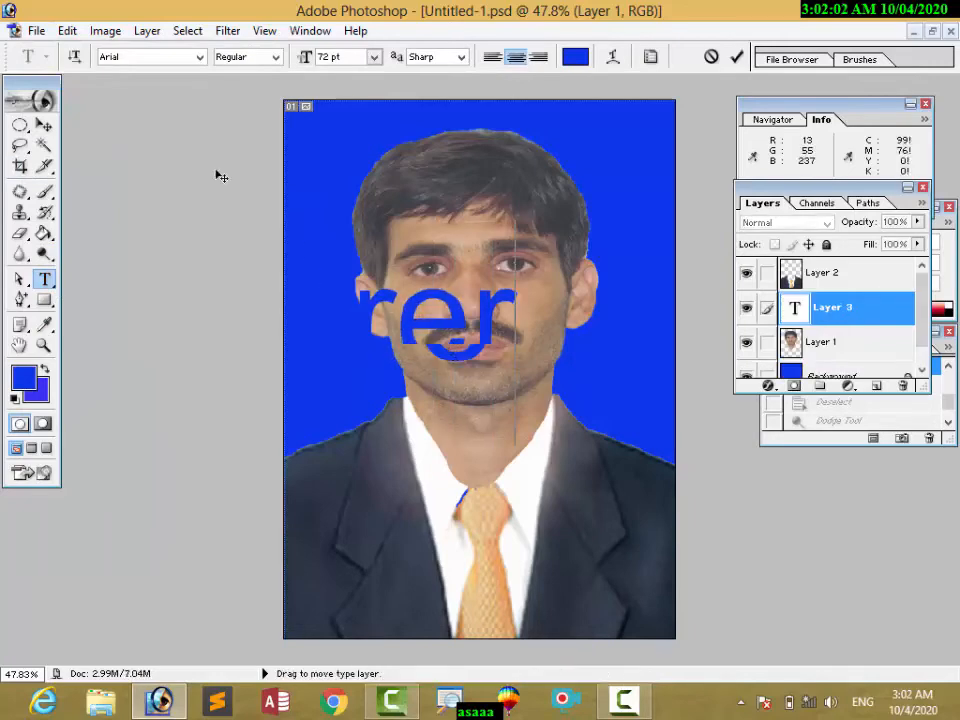
pyautogui.click(34, 32)
pyautogui.click(83, 190)
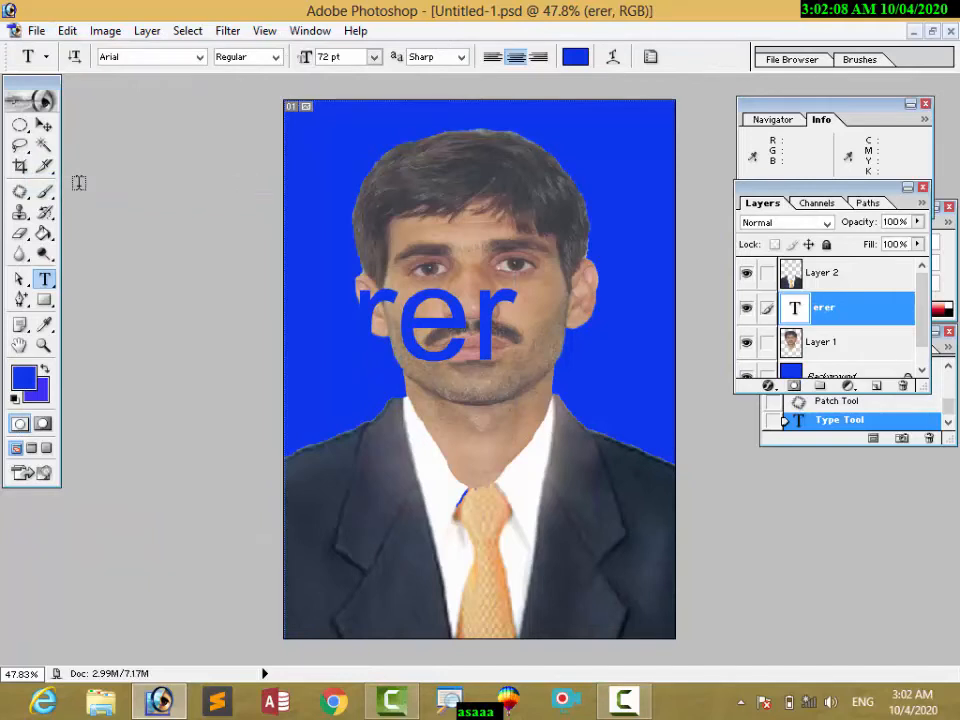
pyautogui.hotkey('ctrl', 'z')
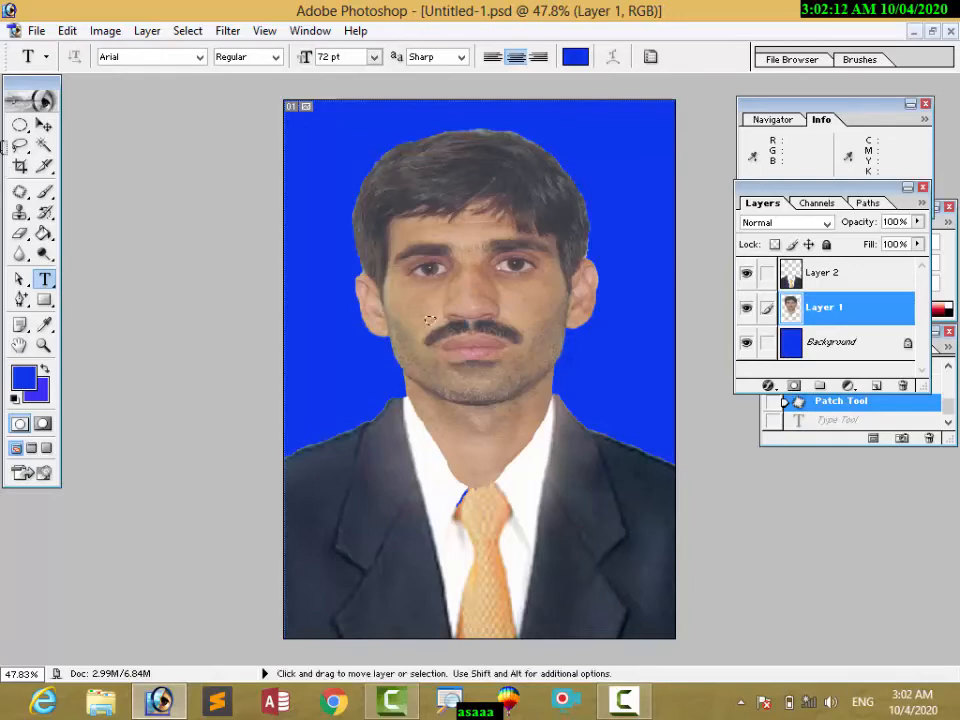
# Step: Clear the selection and set up a flattened copy of the portrait named picture in JPEG format
pyautogui.hotkey('ctrl', 'd')
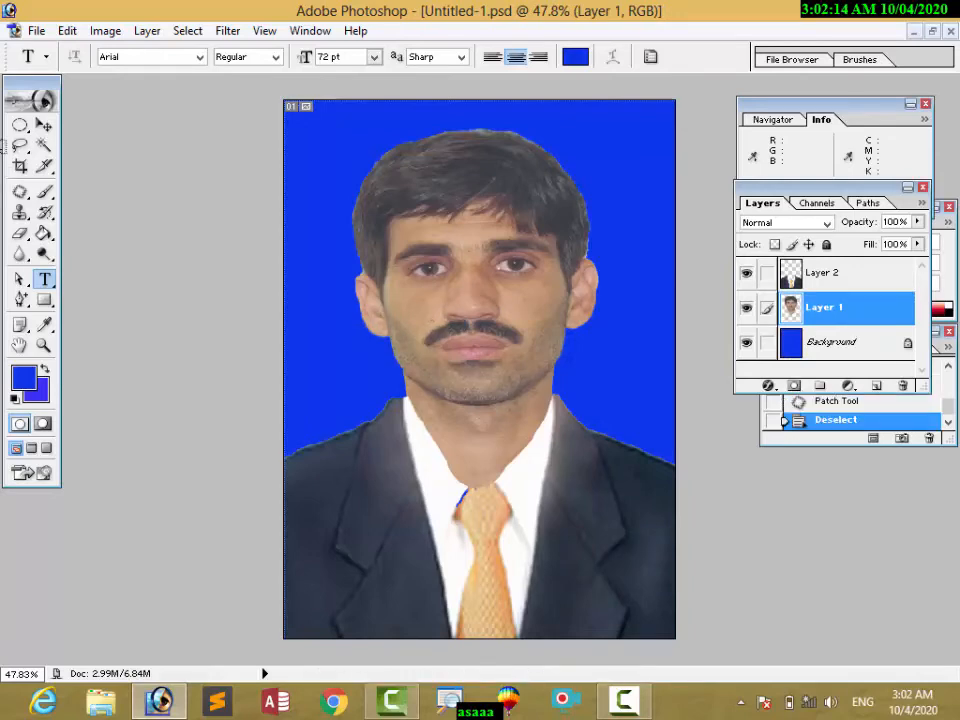
pyautogui.click(38, 31)
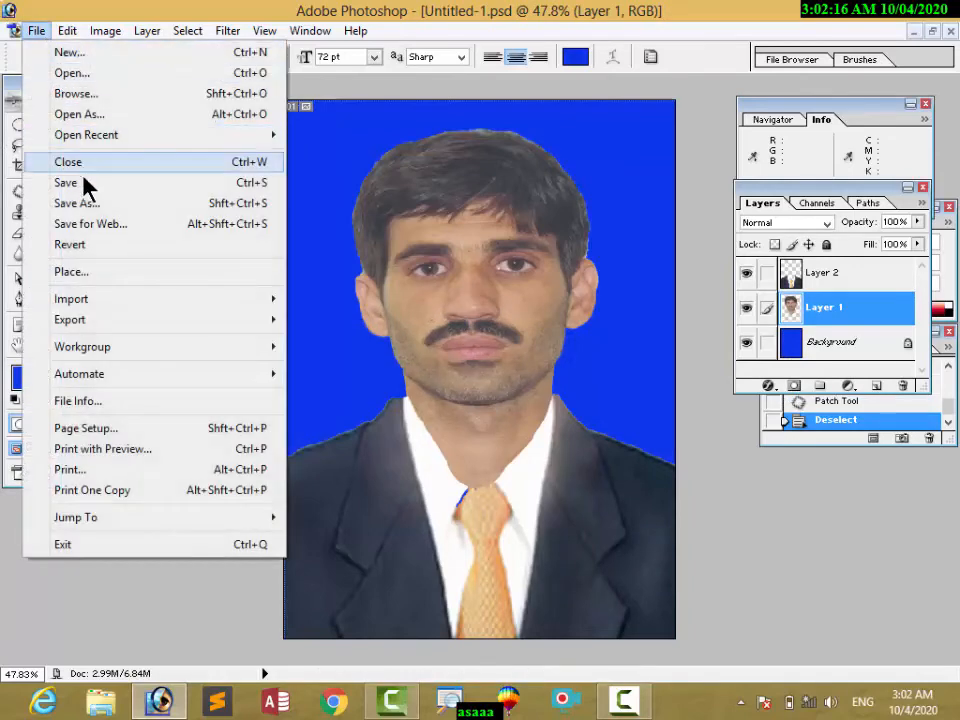
pyautogui.click(88, 201)
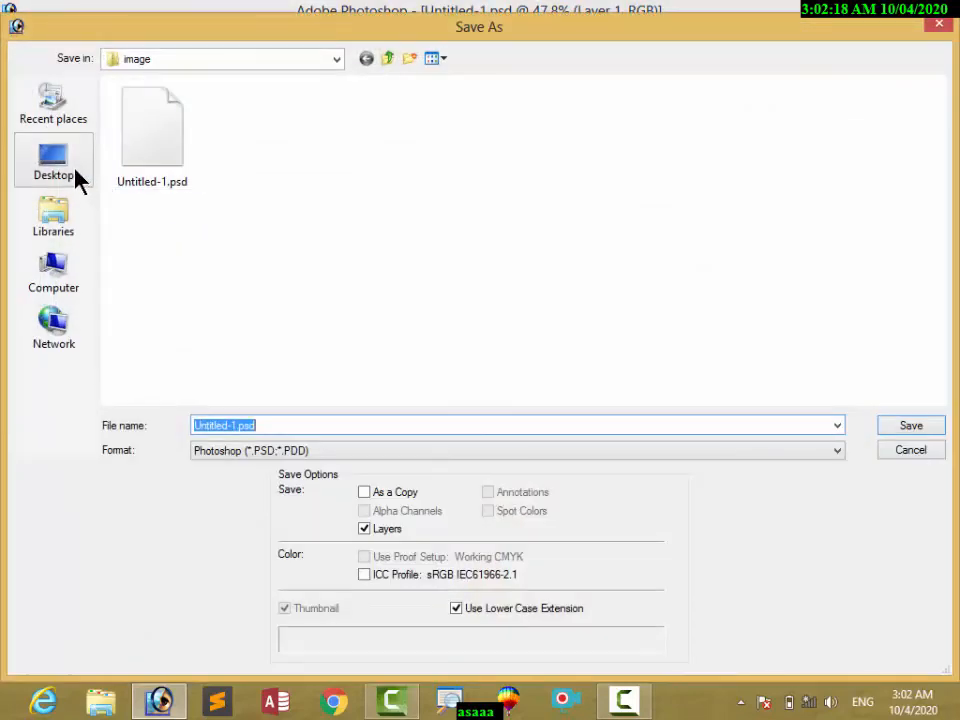
pyautogui.click(66, 171)
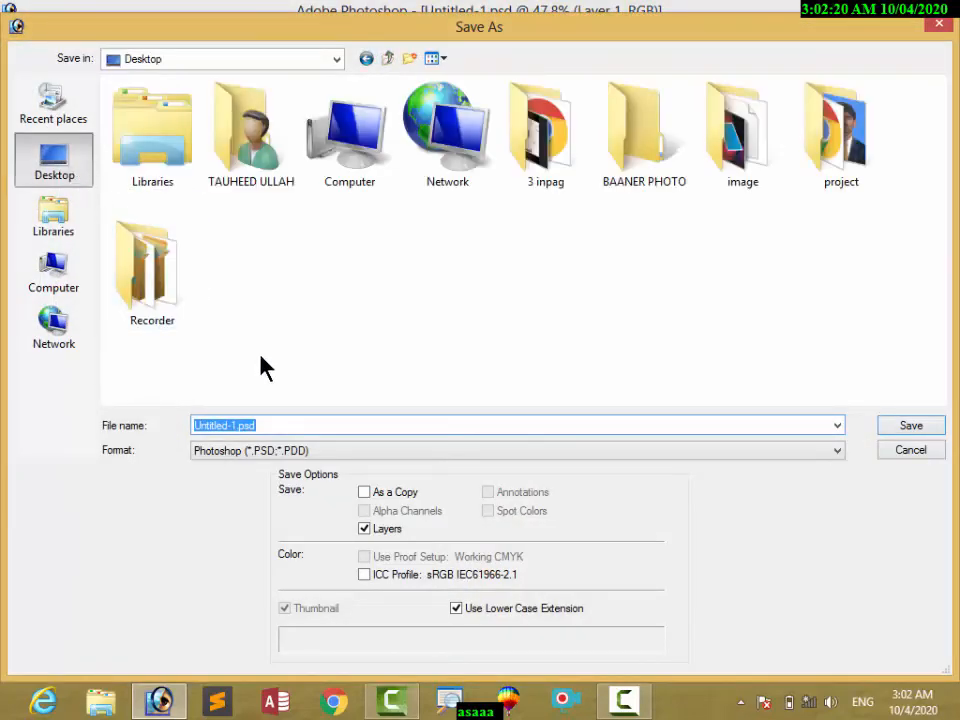
pyautogui.write('picture')
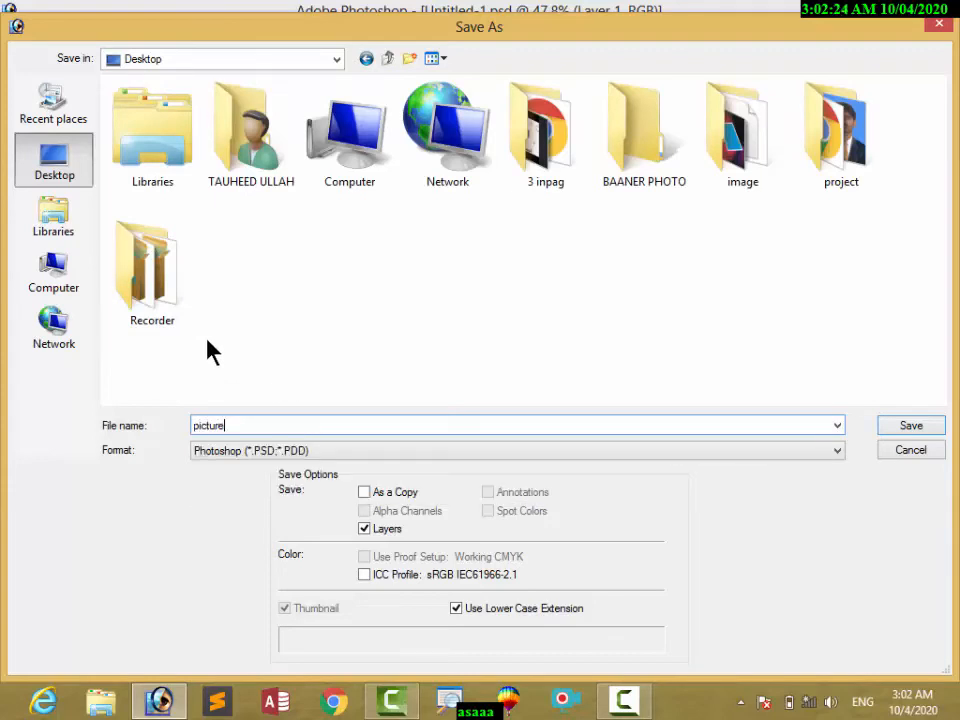
pyautogui.click(314, 452)
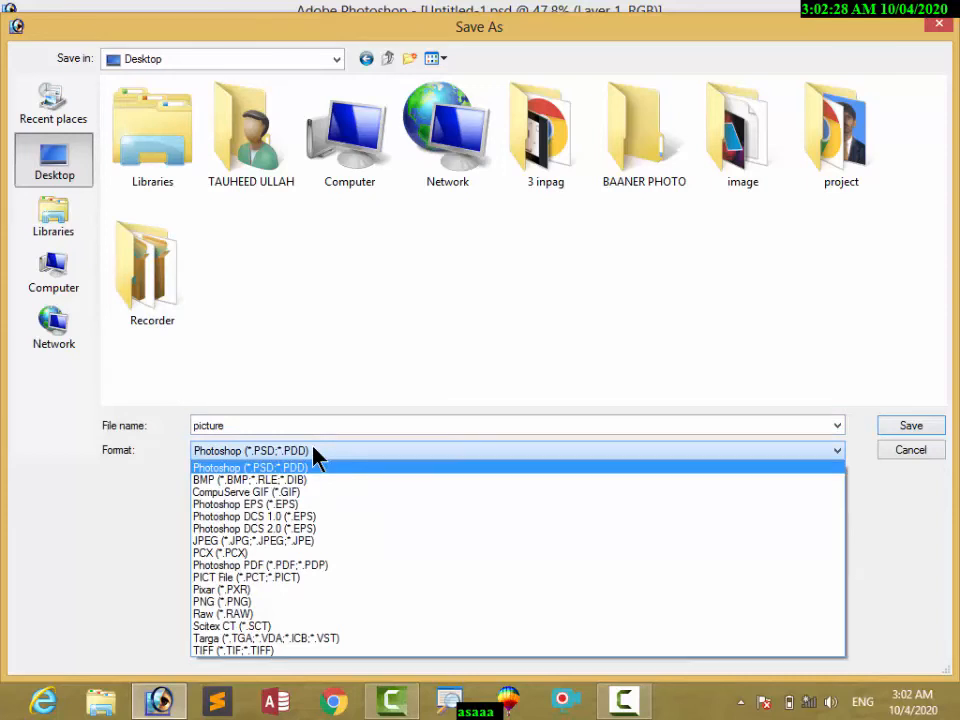
pyautogui.click(293, 545)
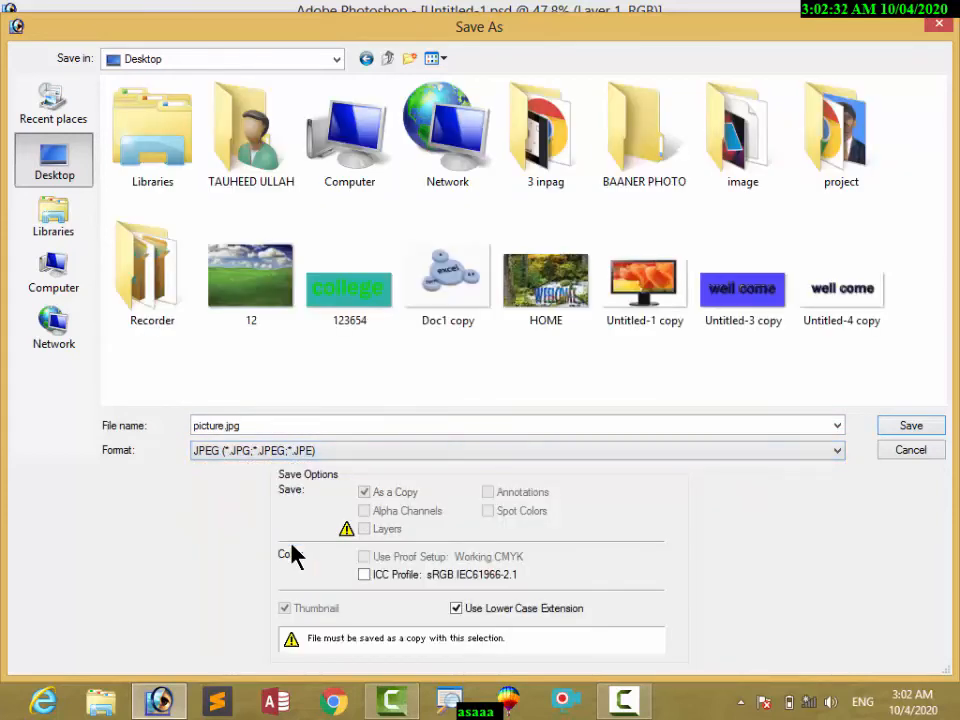
pyautogui.click(289, 456)
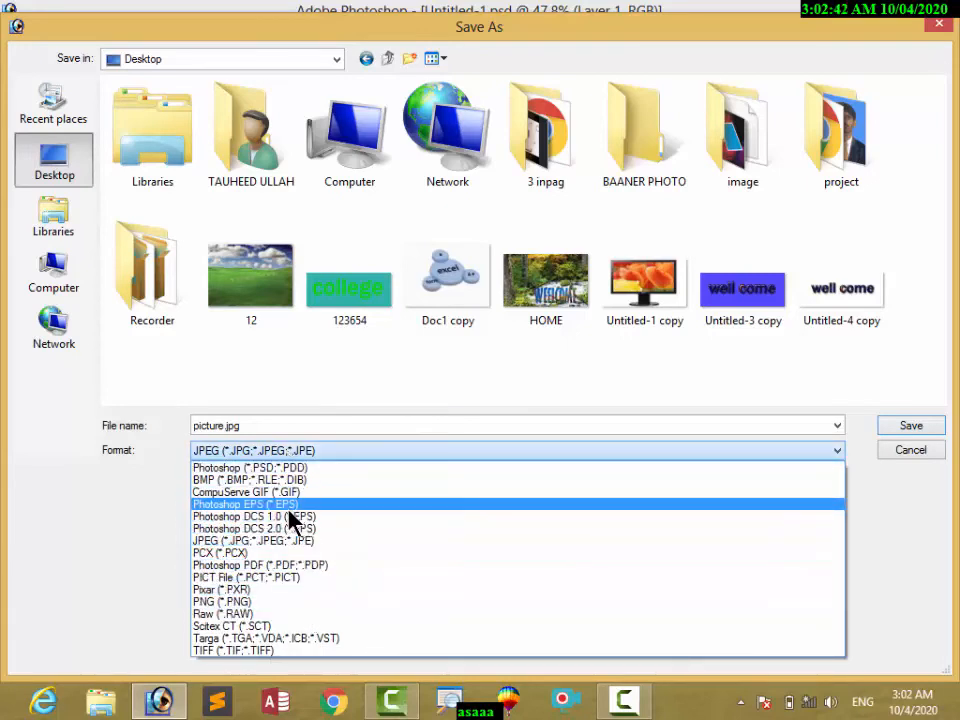
pyautogui.click(290, 541)
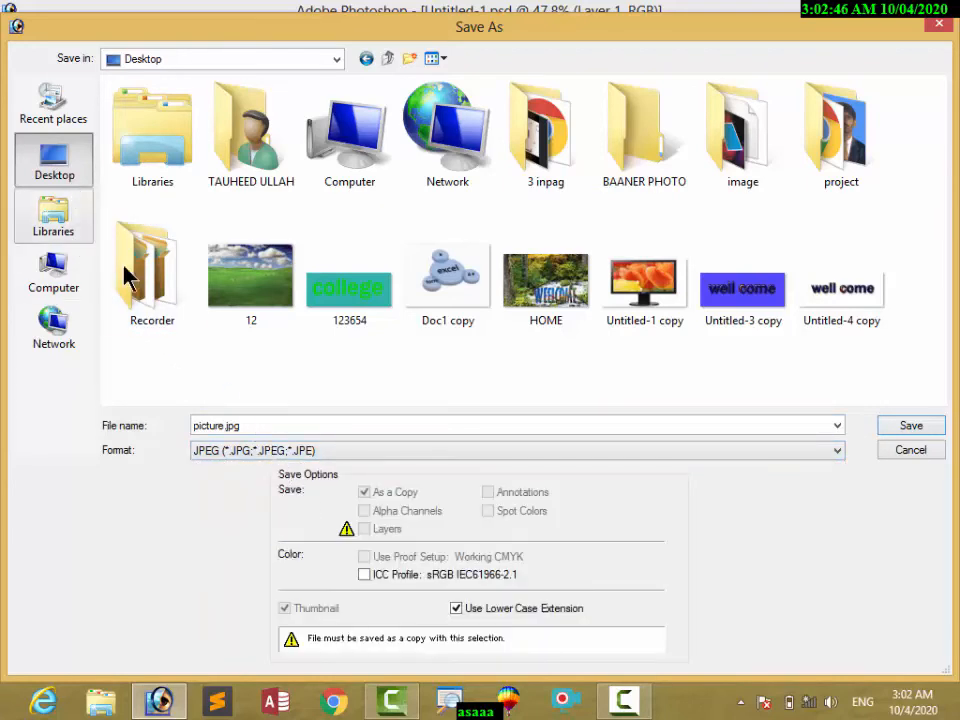
# Step: Save the JPEG copy in the image folder at quality 12 (Maximum) with the Baseline ("Standard") option
pyautogui.doubleClick(740, 170)
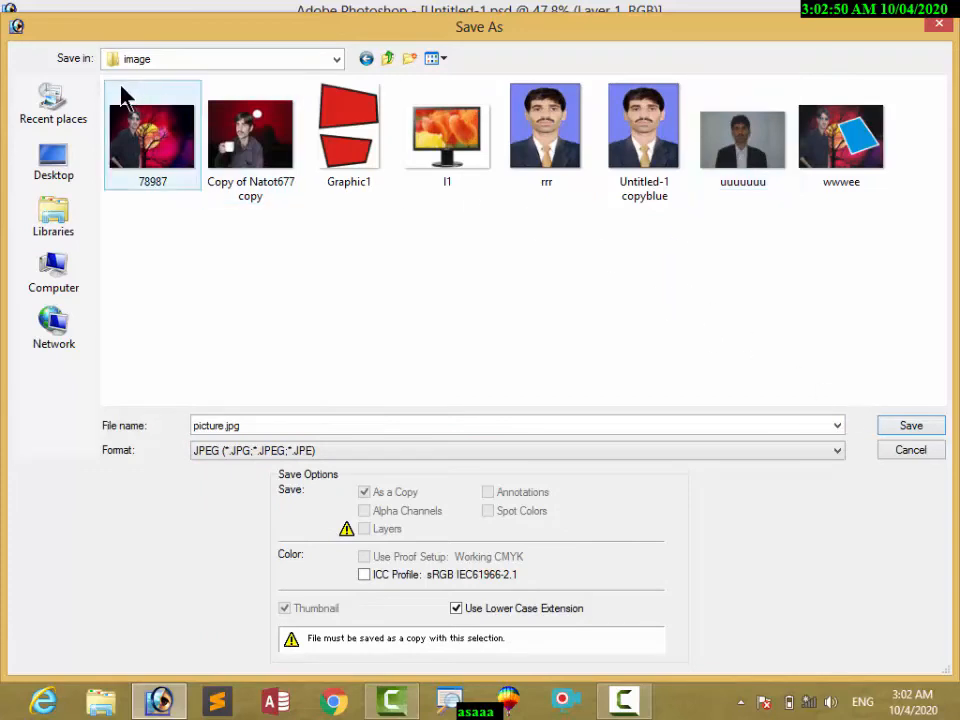
pyautogui.click(370, 62)
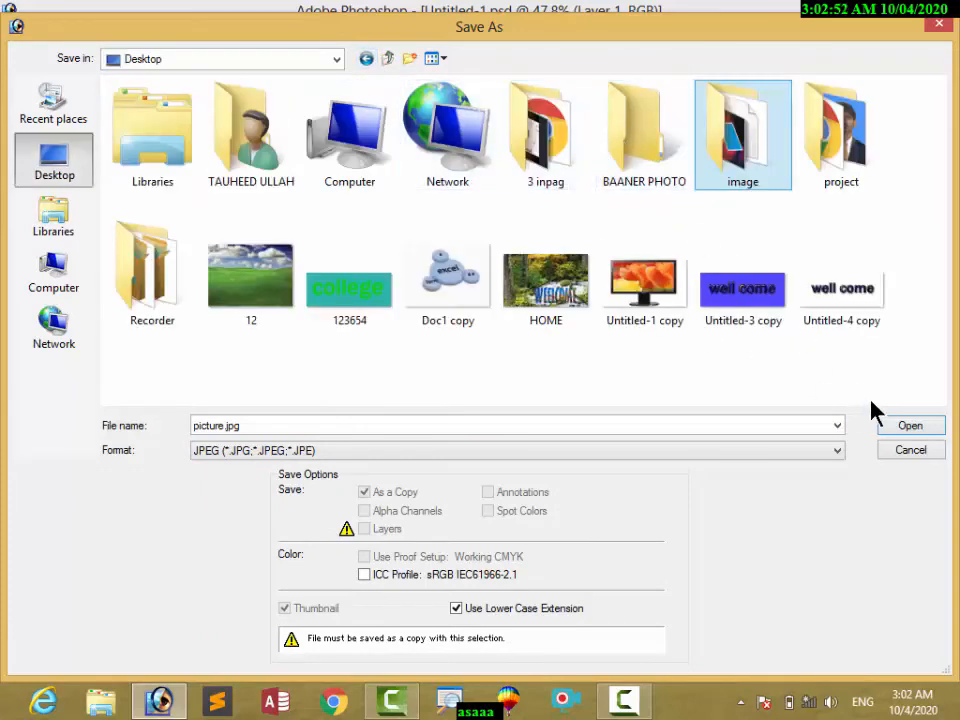
pyautogui.click(903, 431)
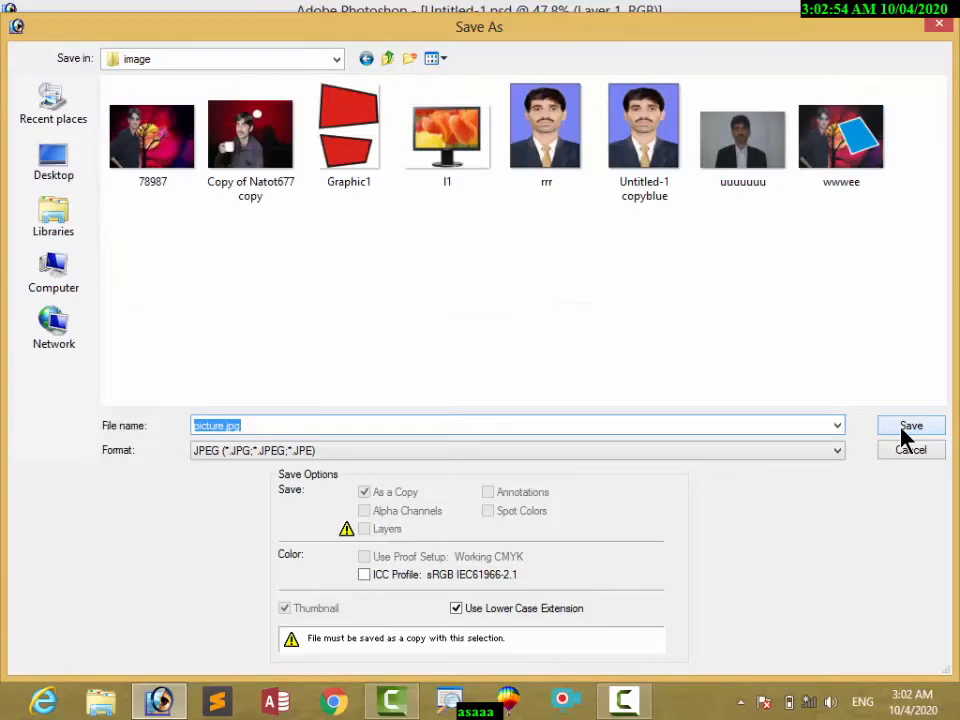
pyautogui.click(905, 430)
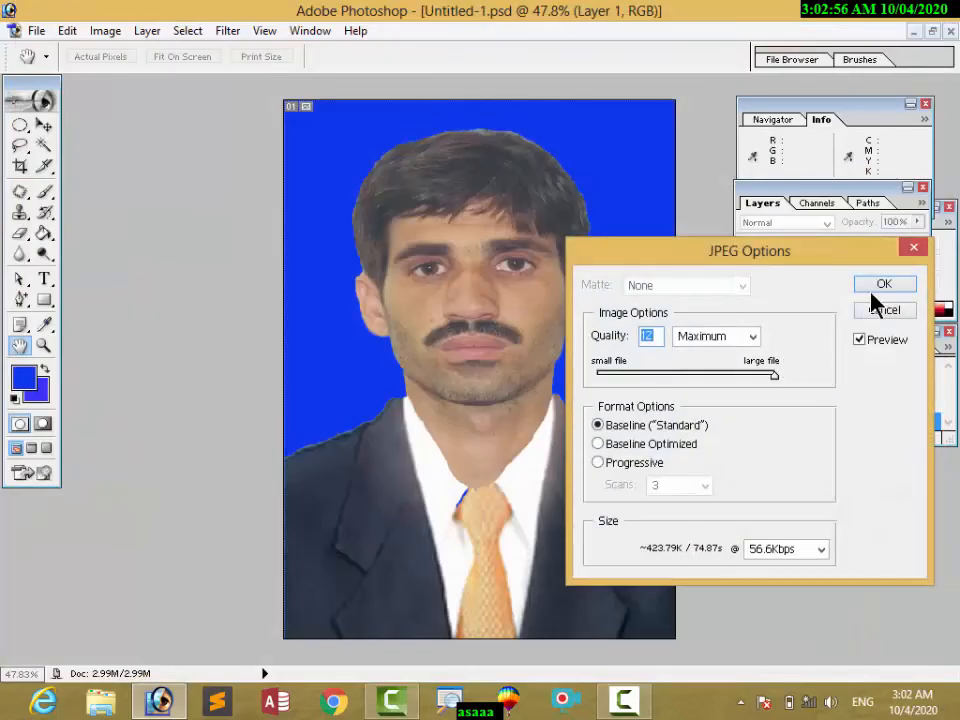
pyautogui.click(874, 289)
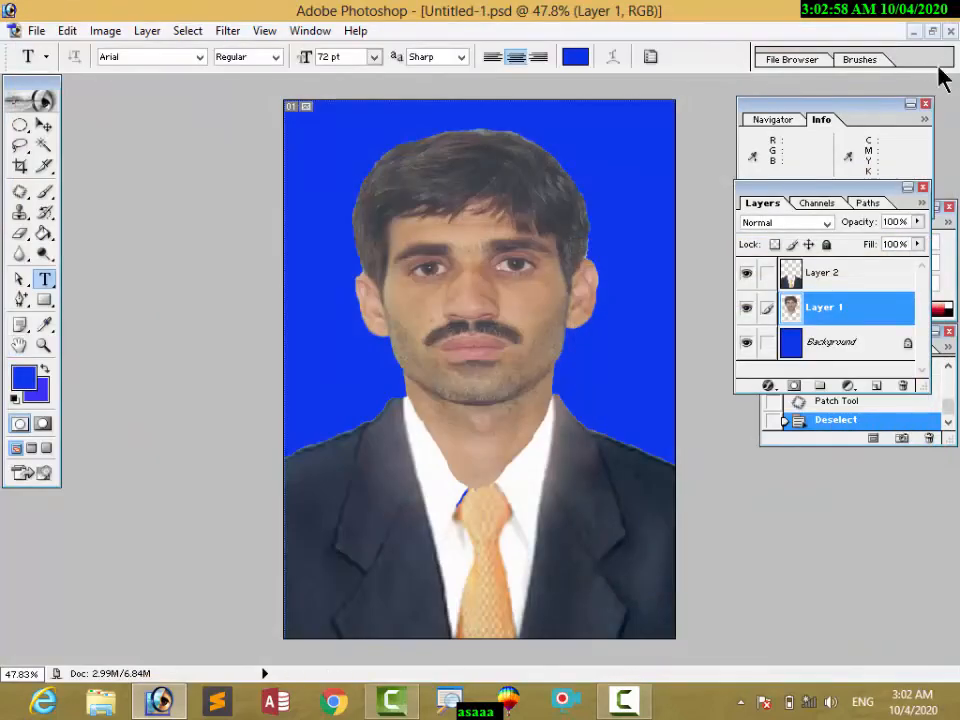
# Step: Close Untitled-1.psd and uuuuuuu.JPG without saving their changes
pyautogui.click(950, 32)
pyautogui.click(488, 273)
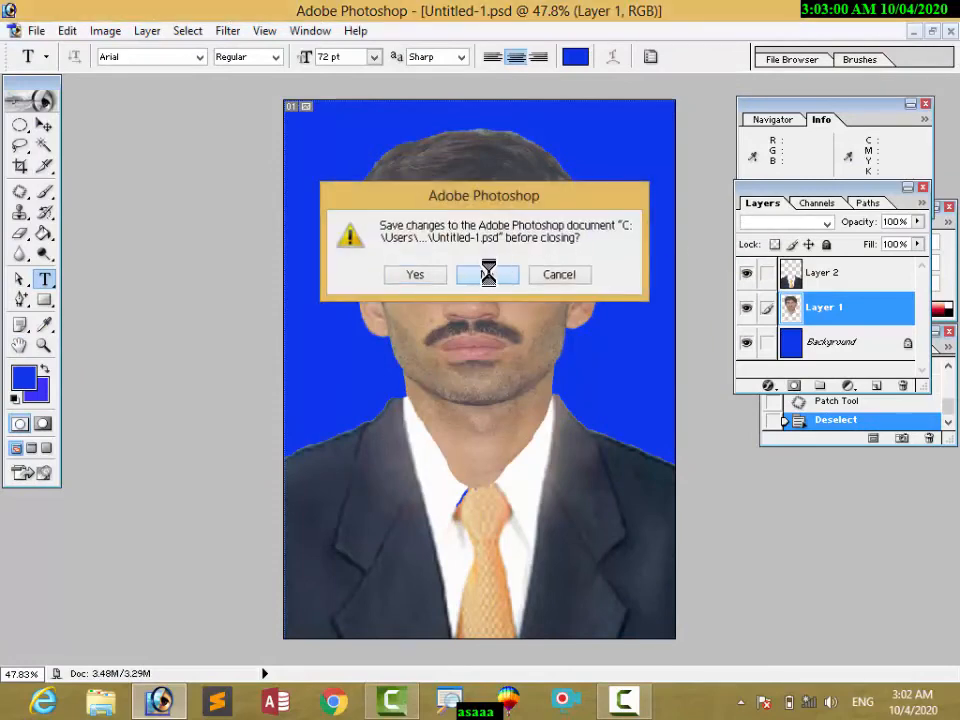
pyautogui.click(950, 32)
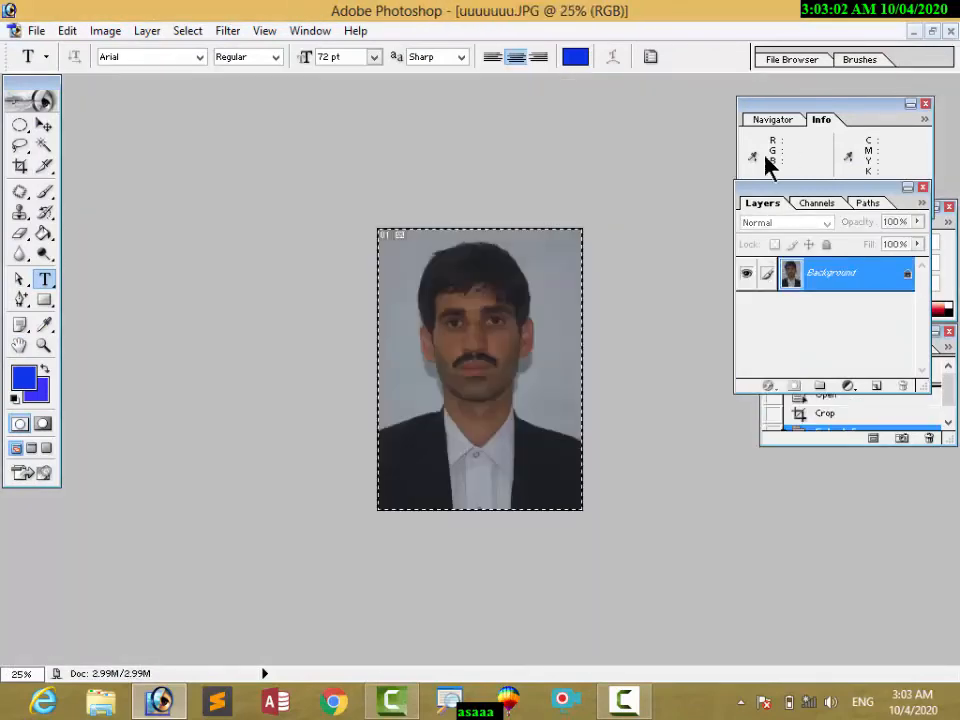
pyautogui.click(950, 32)
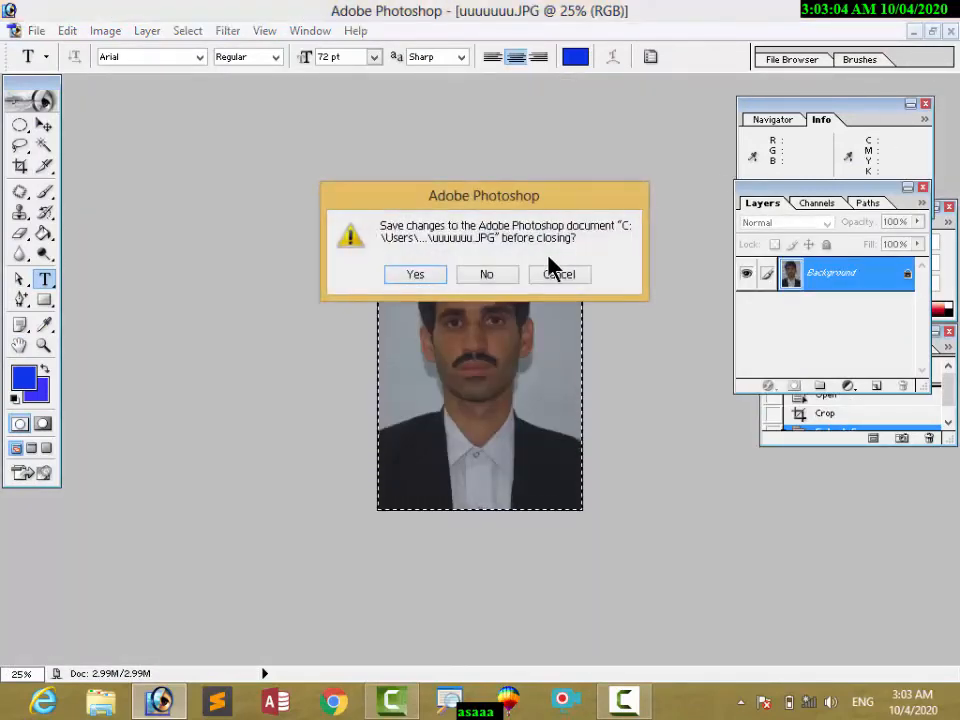
pyautogui.click(481, 274)
# Step: Open picture.jpg from the image folder and shift its document window clear of the toolbox
pyautogui.doubleClick(440, 249)
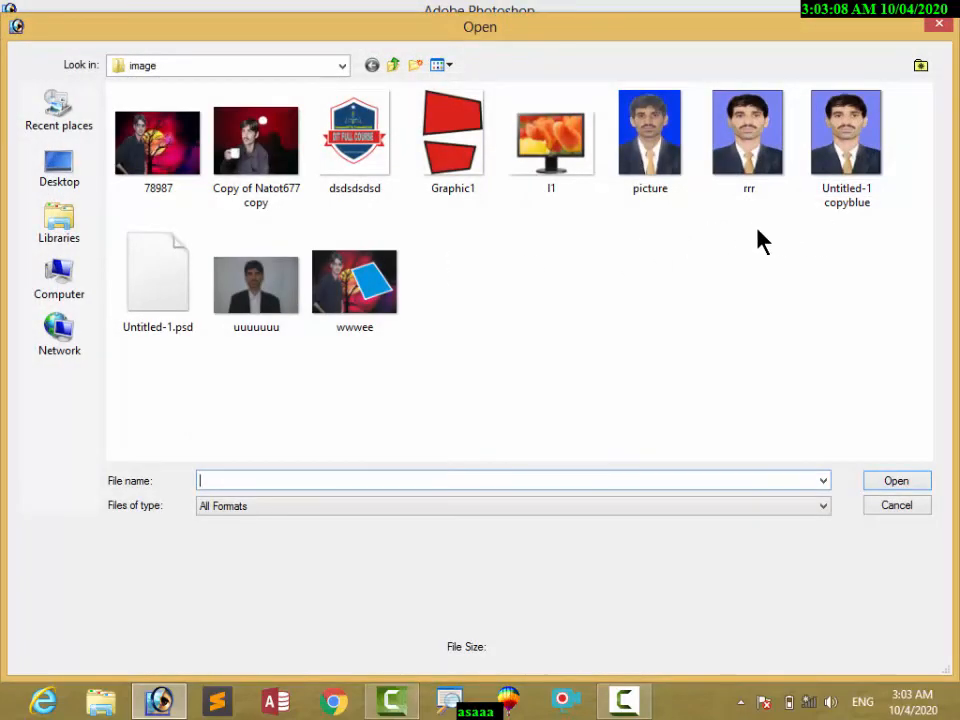
pyautogui.click(665, 168)
pyautogui.doubleClick(665, 168)
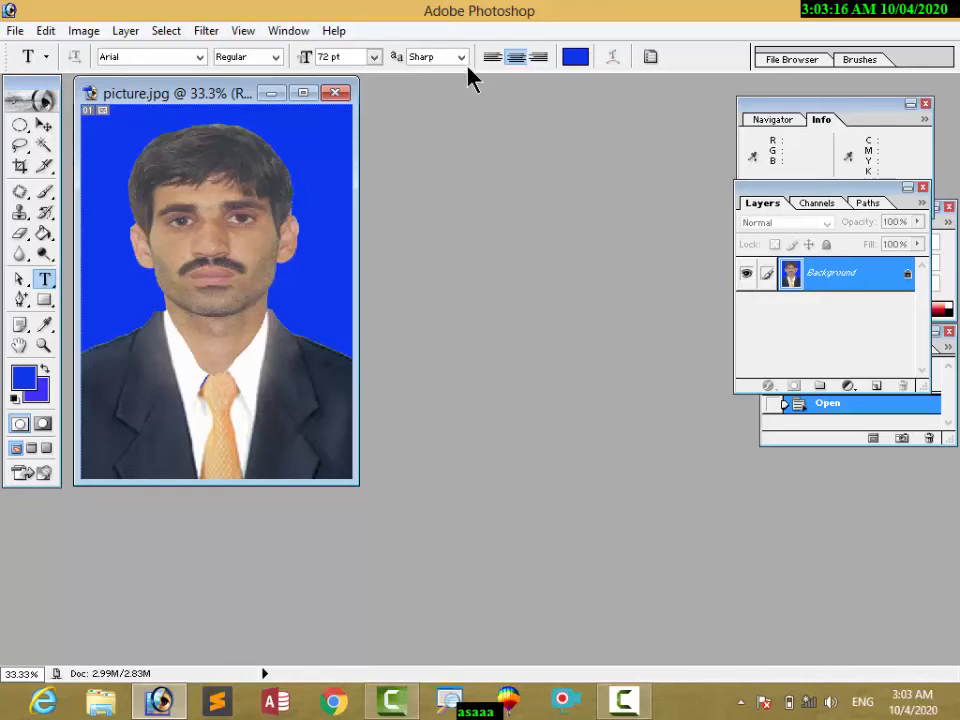
pyautogui.moveTo(214, 93); pyautogui.dragTo(277, 94)
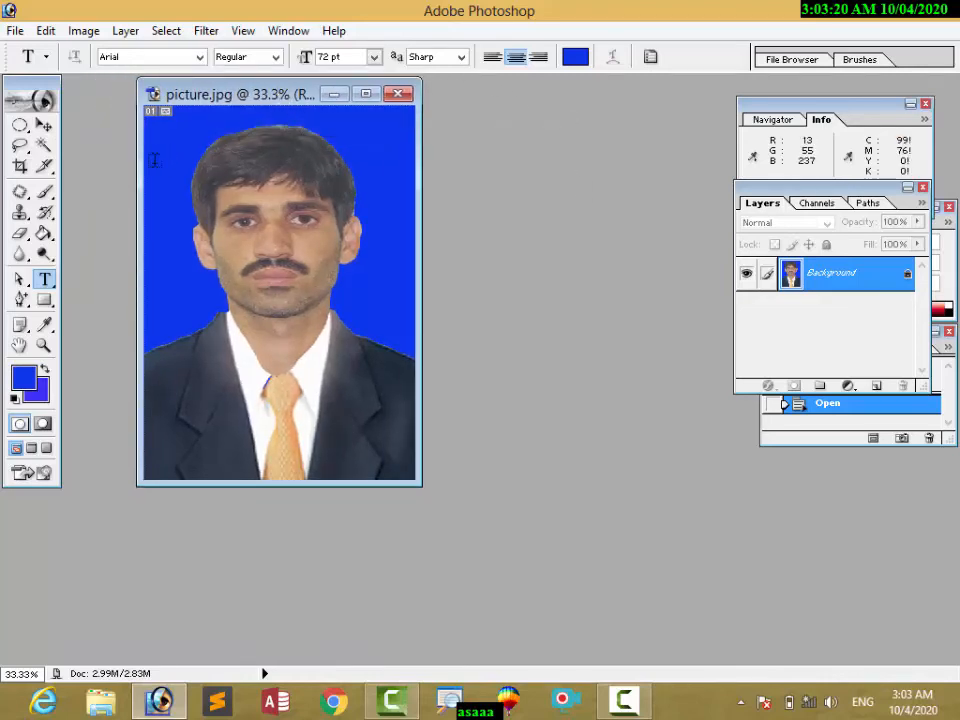
# Step: Crop a narrow strip off the bottom of picture.jpg, keeping the image's full width
pyautogui.click(27, 167)
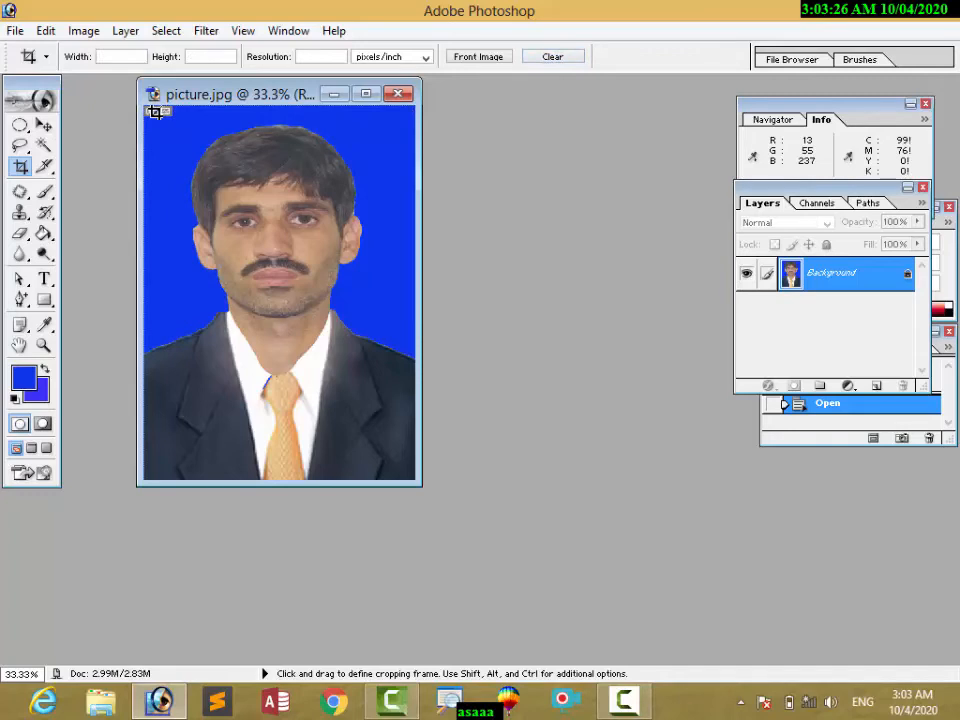
pyautogui.moveTo(151, 111); pyautogui.dragTo(318, 252)
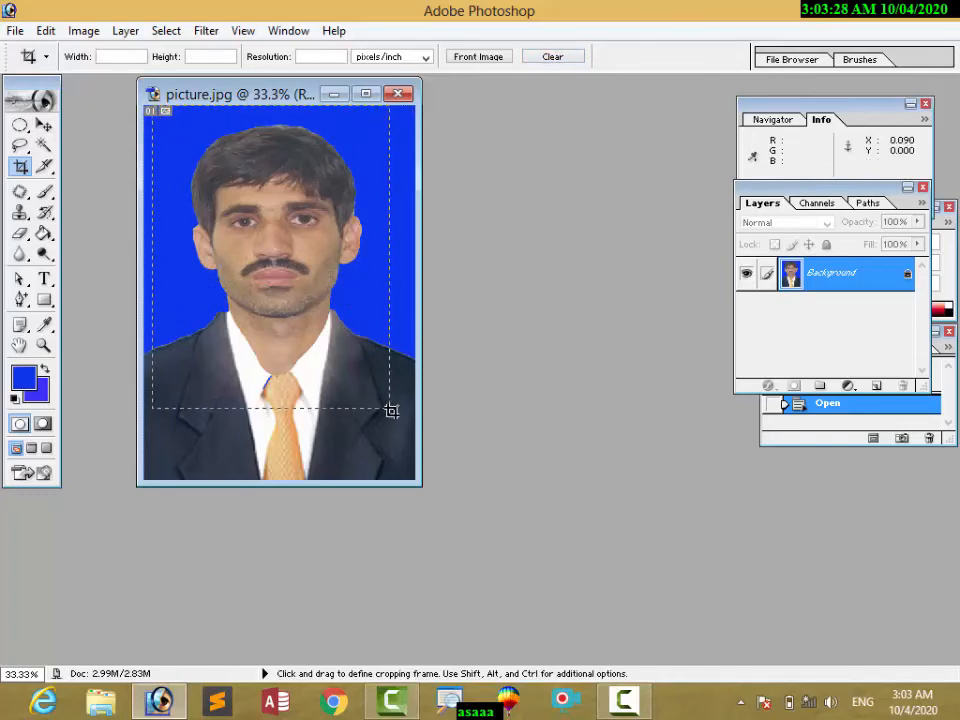
pyautogui.moveTo(398, 432); pyautogui.dragTo(399, 452)
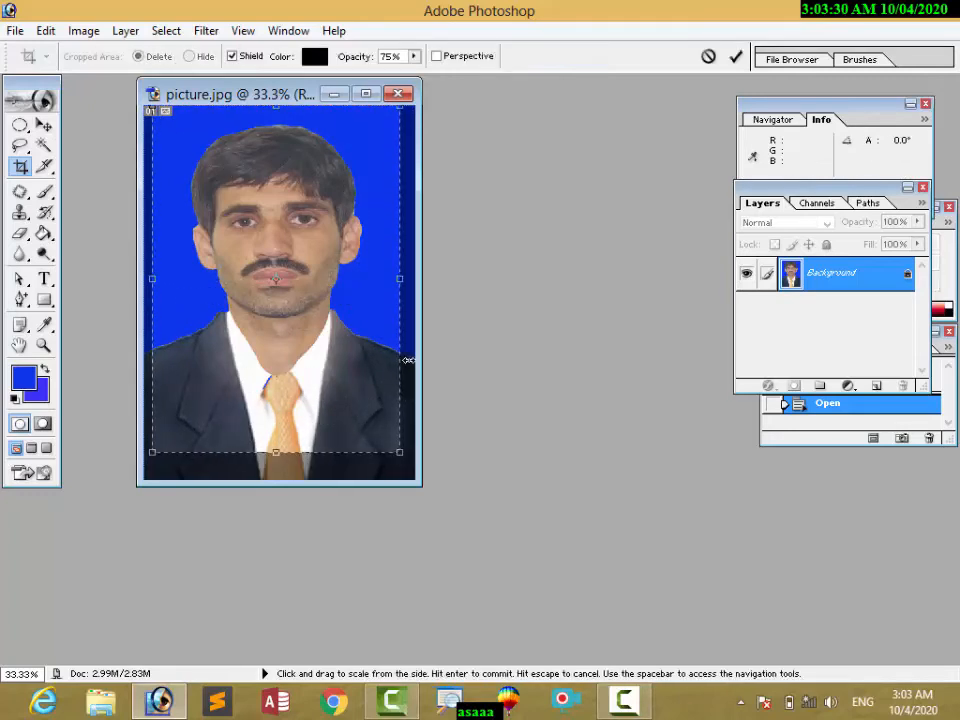
pyautogui.moveTo(397, 313); pyautogui.dragTo(415, 313)
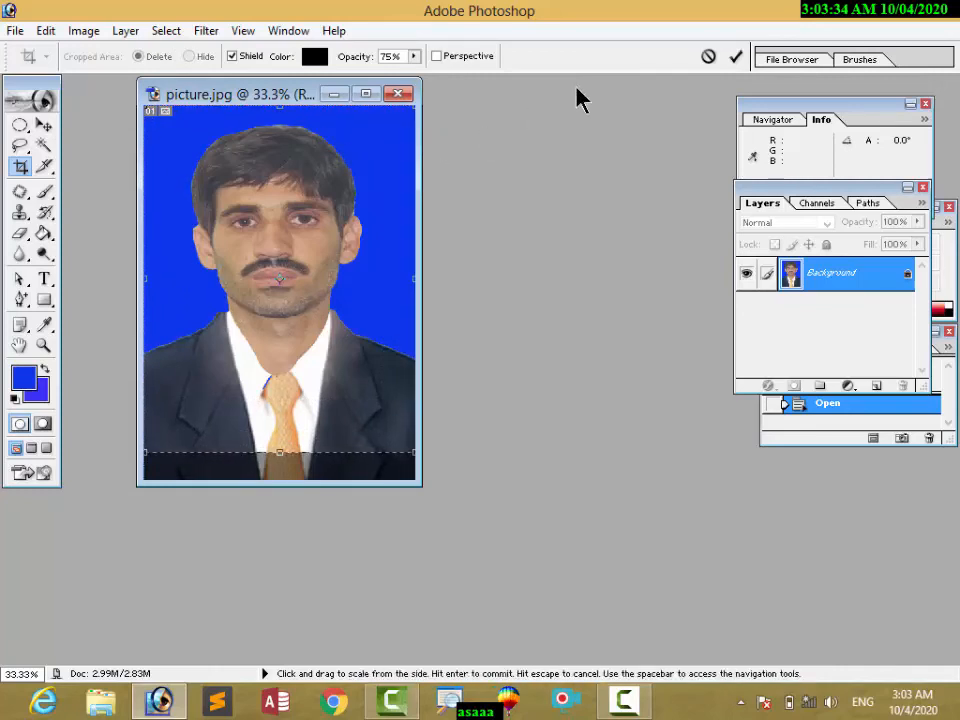
pyautogui.click(735, 58)
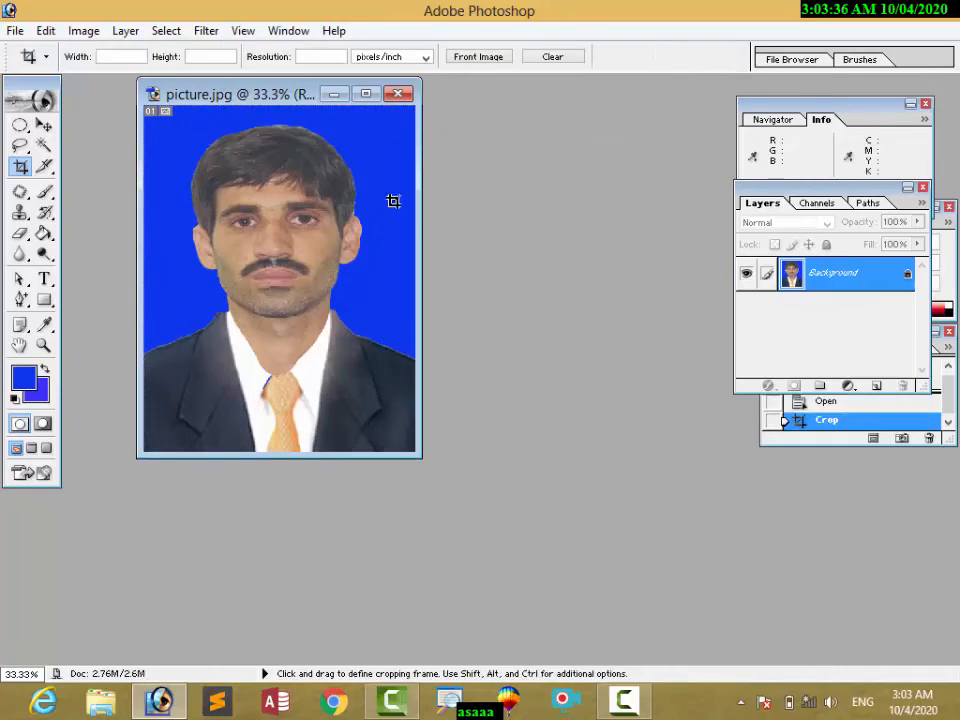
# Step: Try a midtone Color Balance on the portrait with +36 red, +41 green and a shift toward yellow
pyautogui.click(84, 31)
pyautogui.moveTo(205, 81)
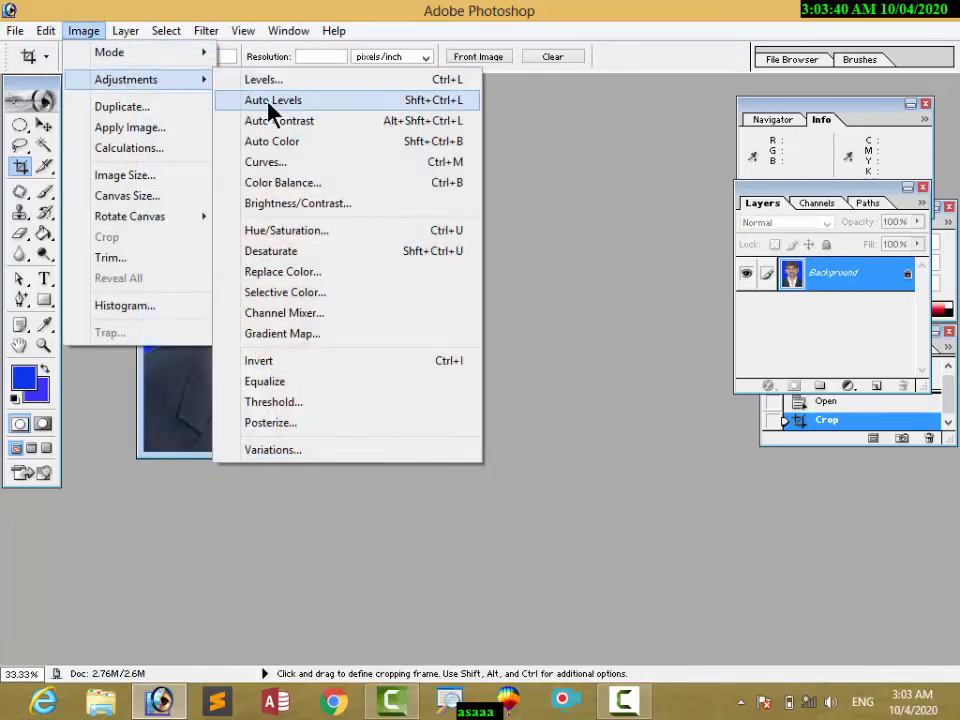
pyautogui.click(400, 184)
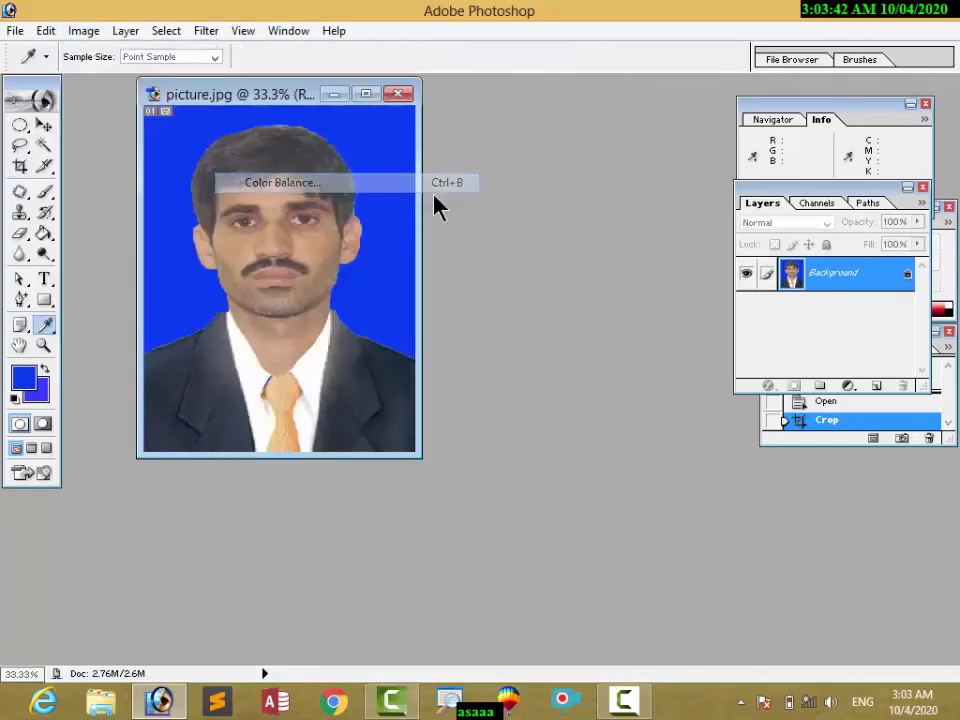
pyautogui.moveTo(453, 142); pyautogui.dragTo(732, 211)
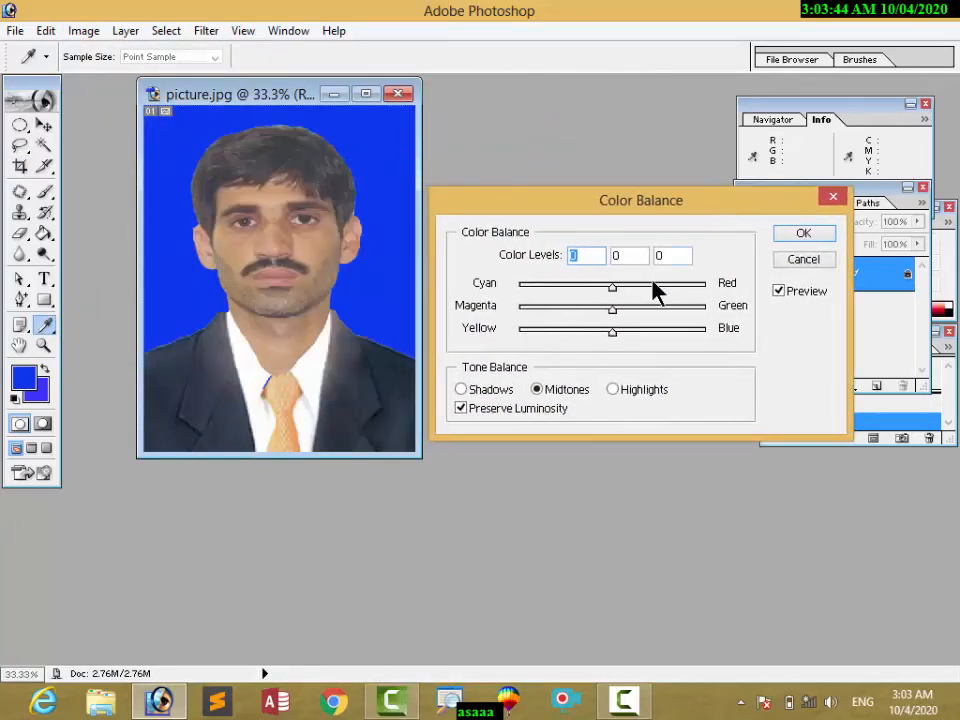
pyautogui.click(647, 288)
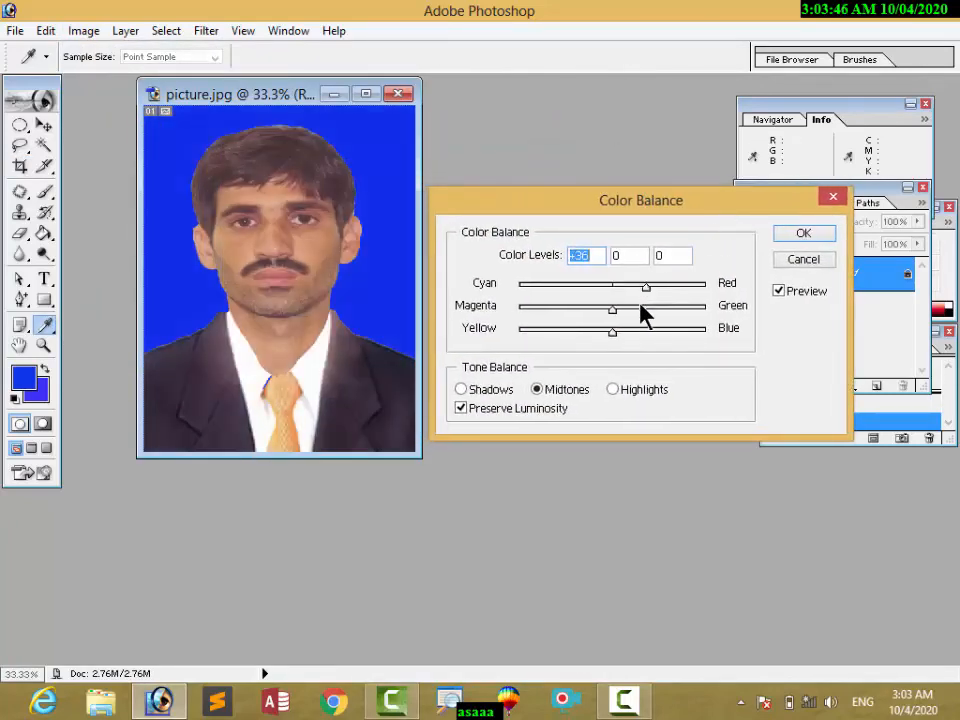
pyautogui.moveTo(590, 311); pyautogui.dragTo(654, 319)
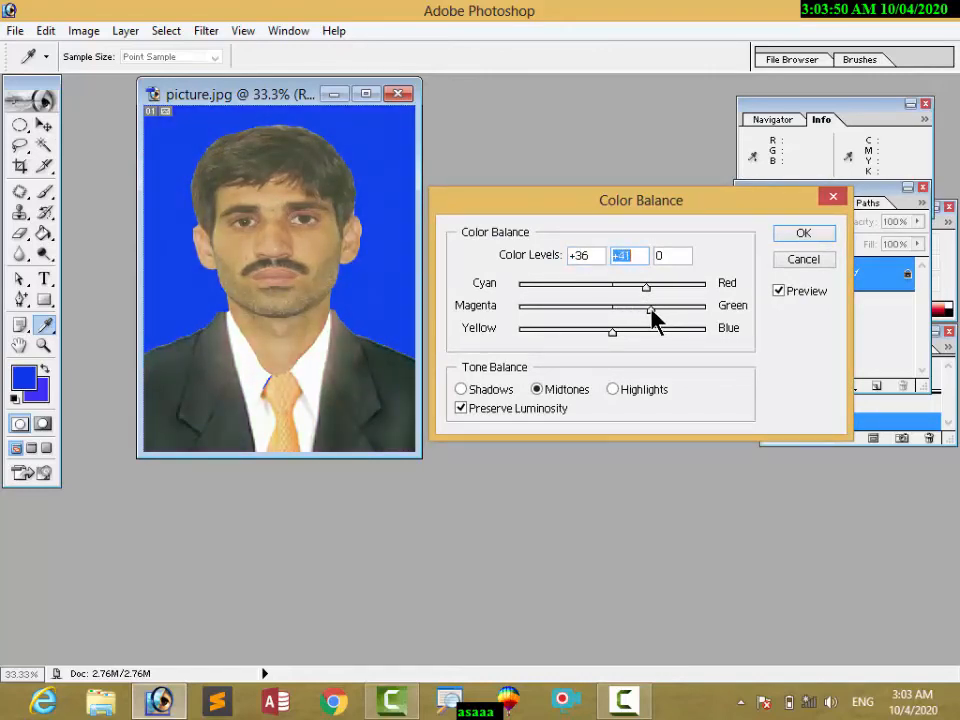
pyautogui.click(642, 331)
pyautogui.moveTo(562, 331); pyautogui.dragTo(540, 330)
pyautogui.click(805, 262)
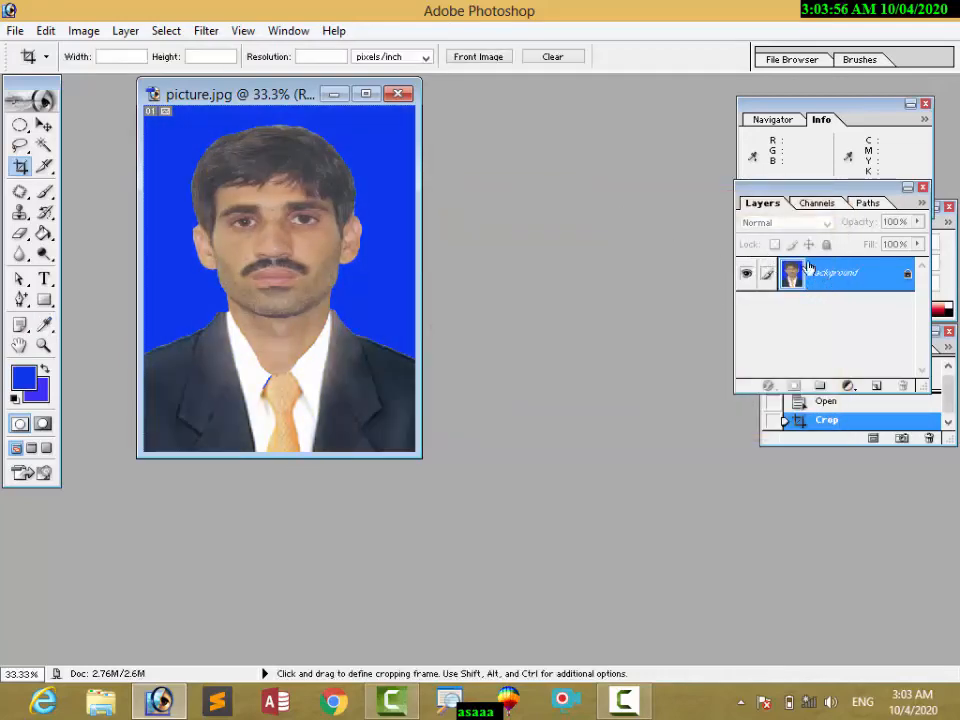
# Step: Discard the crop by closing picture.jpg without saving, and reopen the file from the image folder
pyautogui.click(398, 94)
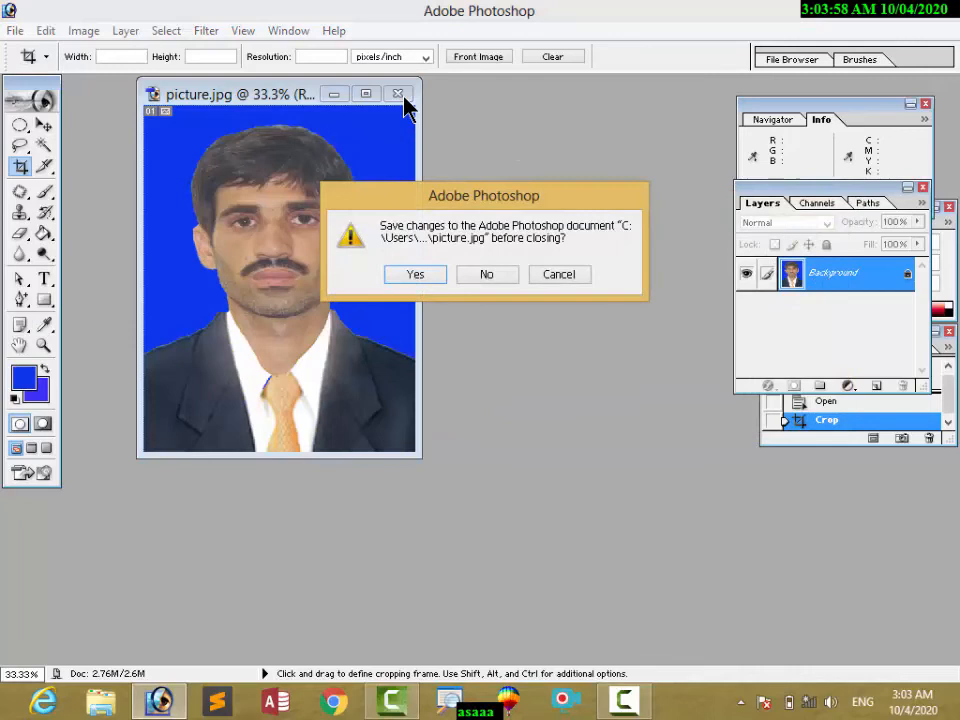
pyautogui.click(487, 275)
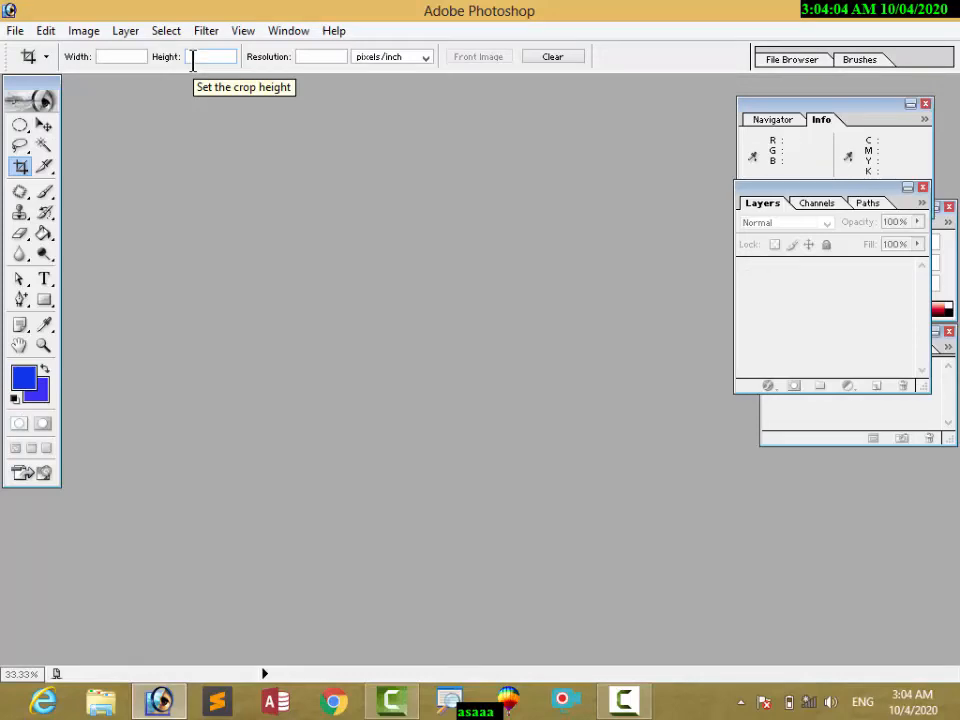
pyautogui.doubleClick(210, 180)
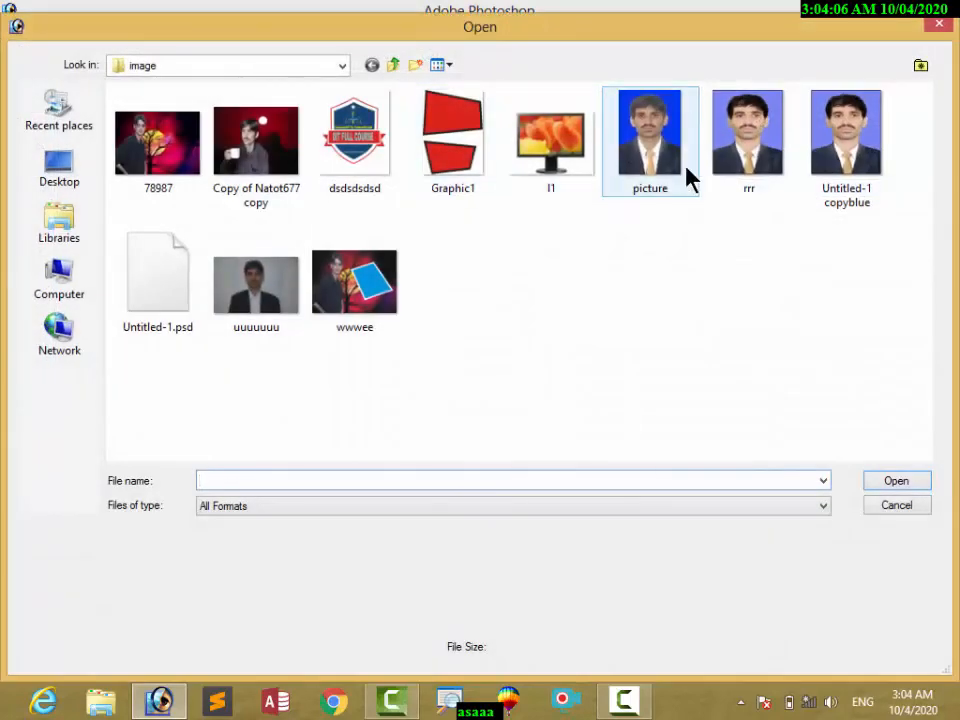
pyautogui.doubleClick(668, 167)
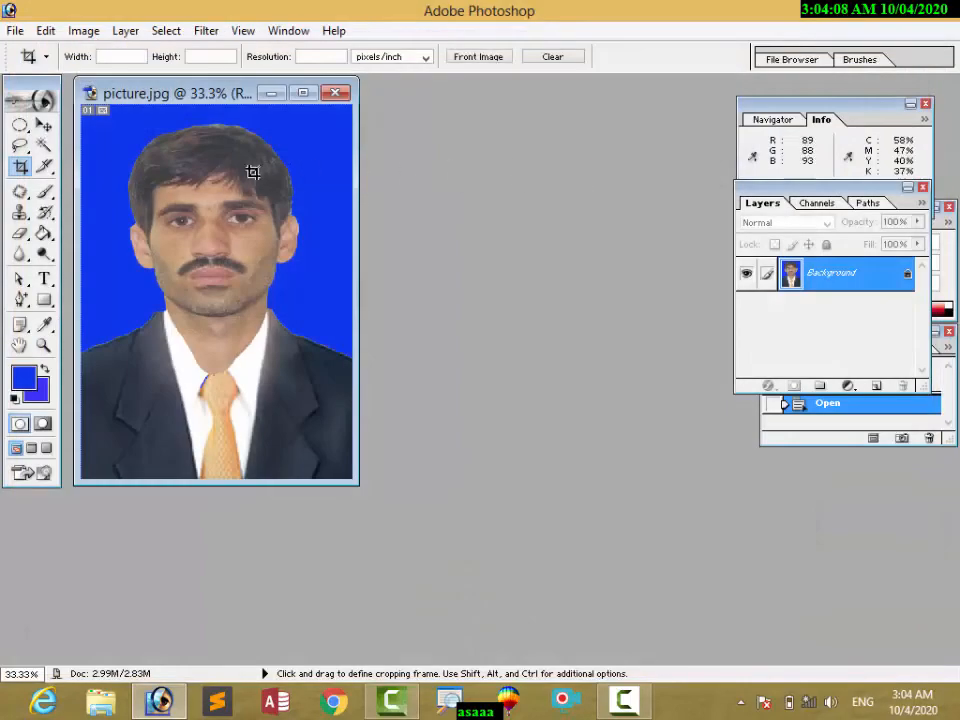
# Step: Try lightening the cheeks, nose, jaw and the blue area beside the jaw with the Dodge tool, midtones at 36% exposure
pyautogui.click(44, 345)
pyautogui.click(210, 238)
pyautogui.click(210, 238)
pyautogui.click(210, 236)
pyautogui.click(309, 124)
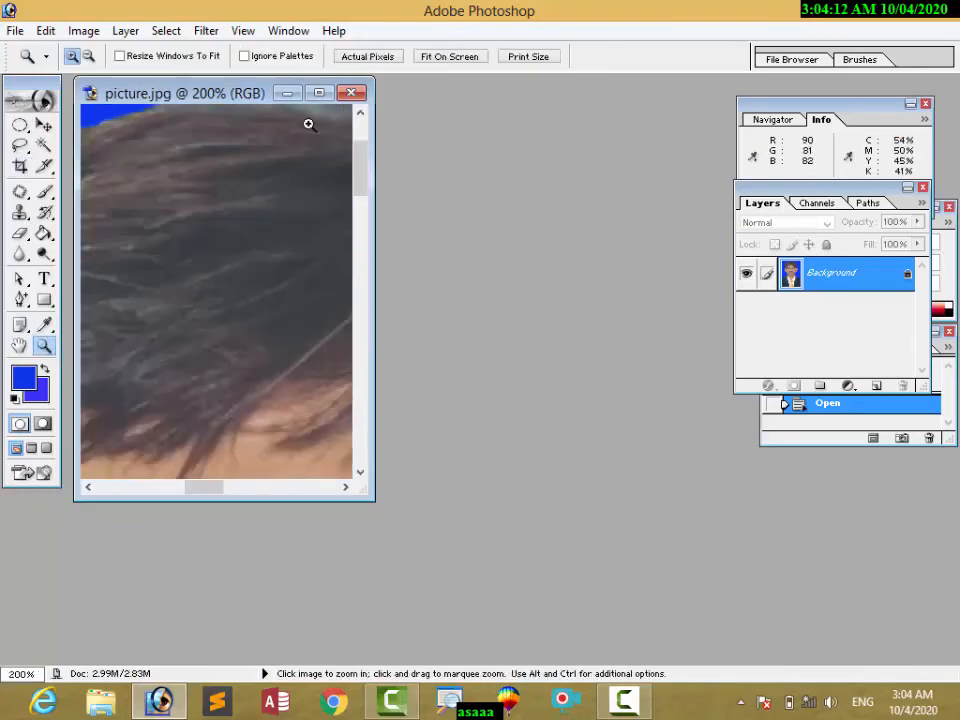
pyautogui.click(319, 93)
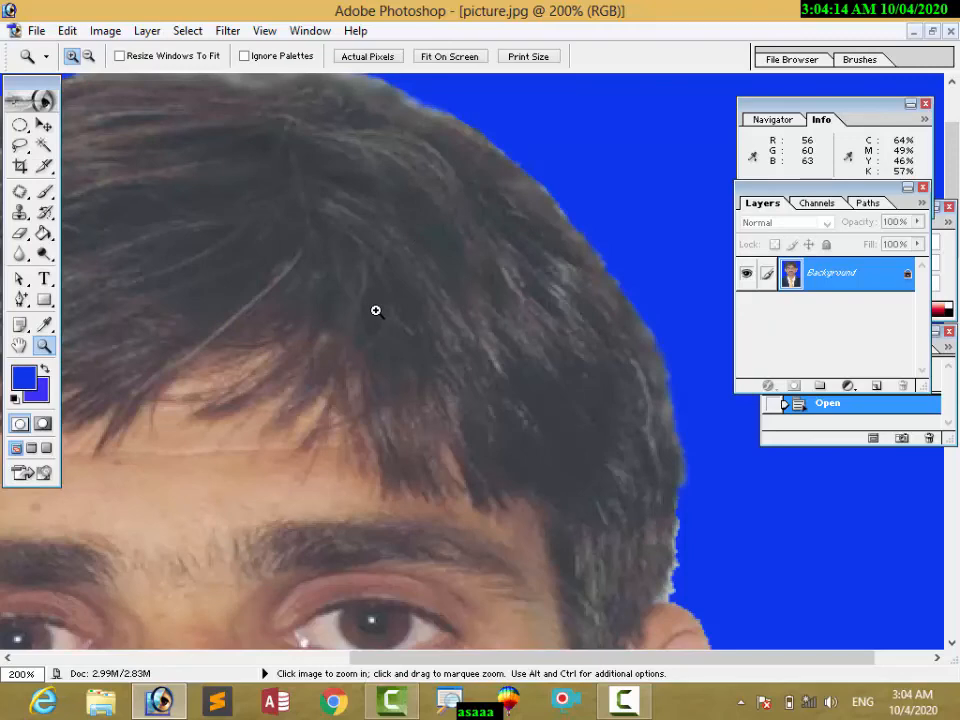
pyautogui.press('space')
pyautogui.moveTo(312, 525); pyautogui.dragTo(430, 105)
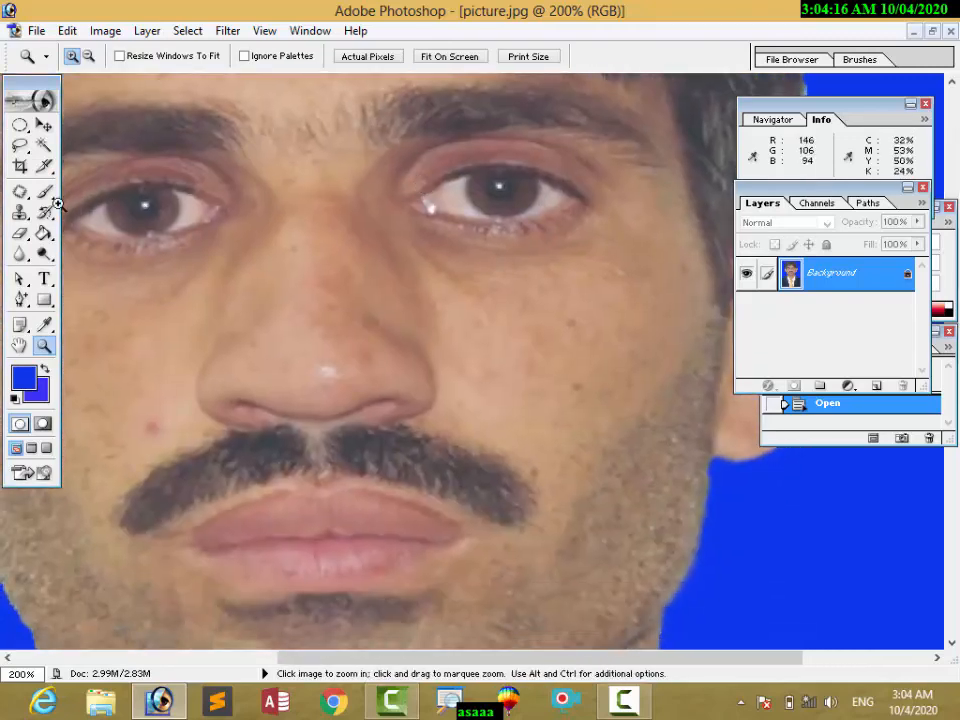
pyautogui.click(44, 255)
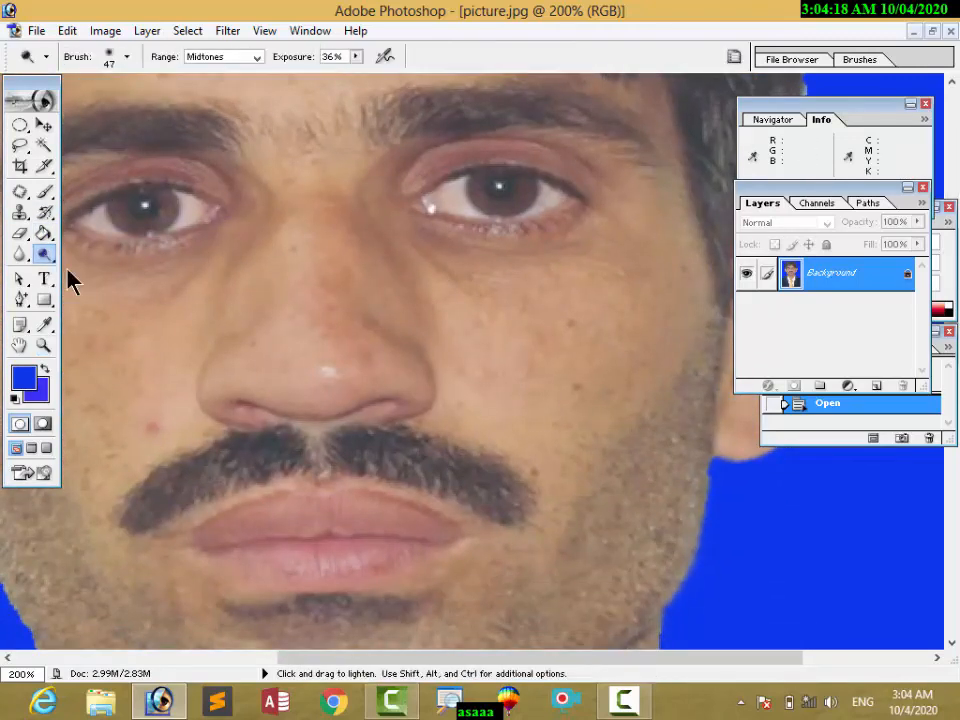
pyautogui.moveTo(162, 368)
pyautogui.mouseDown()
pyautogui.moveTo(247, 352)
pyautogui.moveTo(555, 332)
pyautogui.mouseUp()
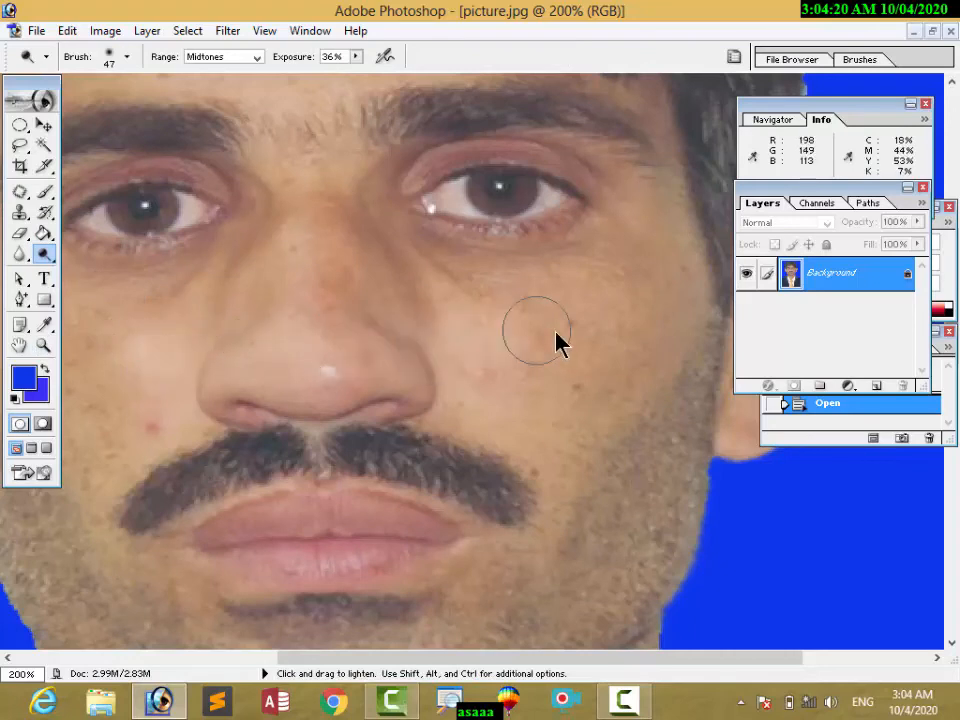
pyautogui.moveTo(627, 347); pyautogui.dragTo(628, 314)
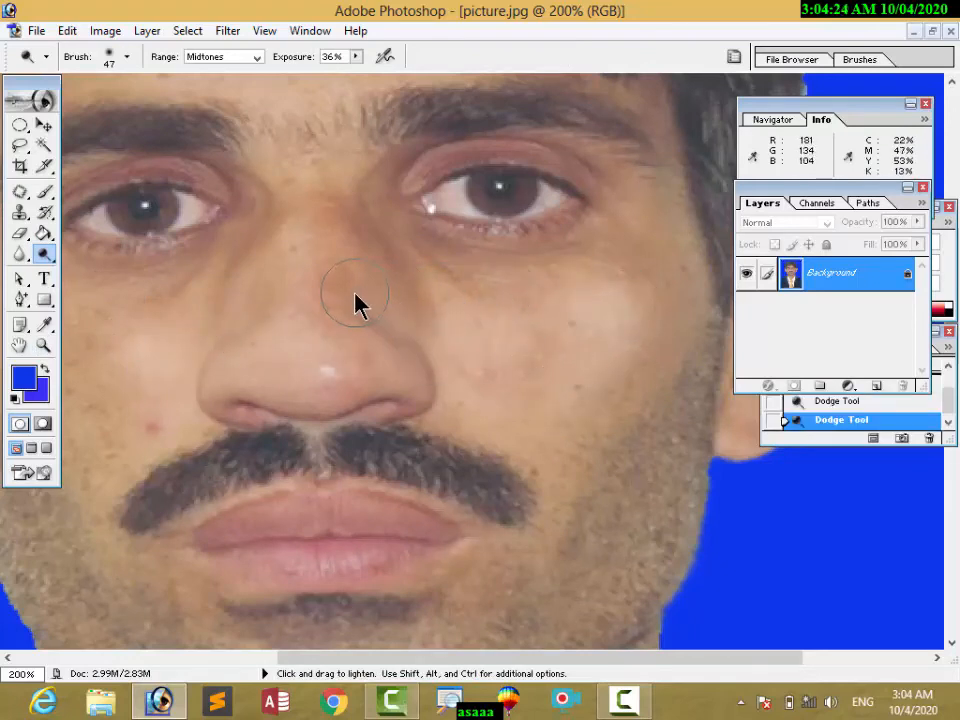
pyautogui.scroll(-1, 368, 300)
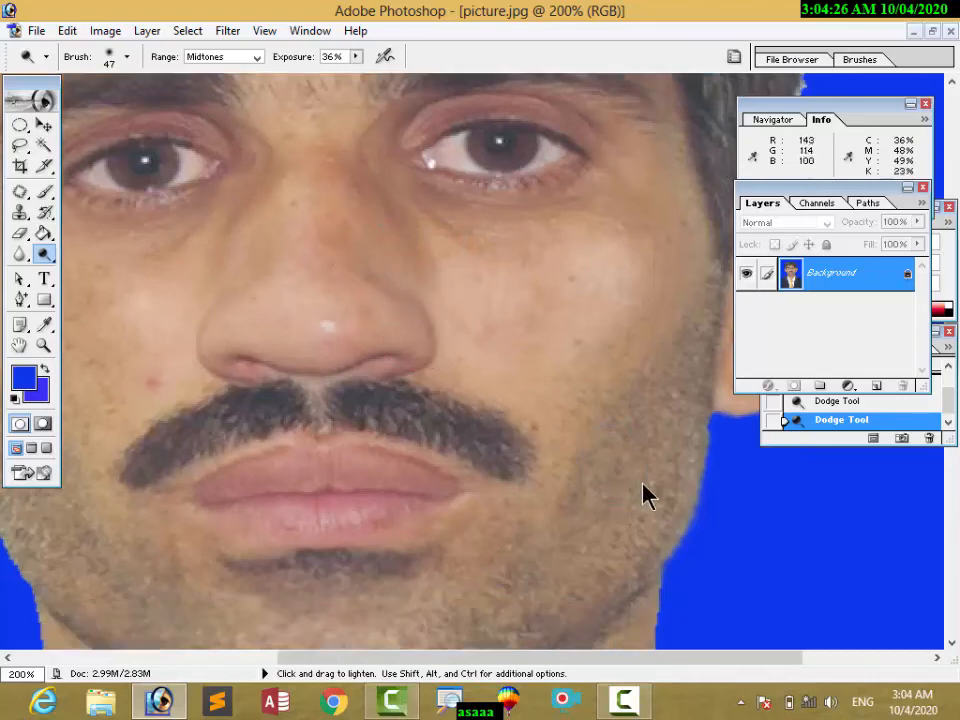
pyautogui.moveTo(710, 468)
pyautogui.mouseDown()
pyautogui.moveTo(736, 497)
pyautogui.moveTo(763, 484)
pyautogui.moveTo(762, 522)
pyautogui.moveTo(767, 499)
pyautogui.moveTo(784, 491)
pyautogui.moveTo(760, 530)
pyautogui.moveTo(776, 538)
pyautogui.moveTo(777, 530)
pyautogui.moveTo(772, 544)
pyautogui.moveTo(771, 523)
pyautogui.moveTo(728, 500)
pyautogui.mouseUp()
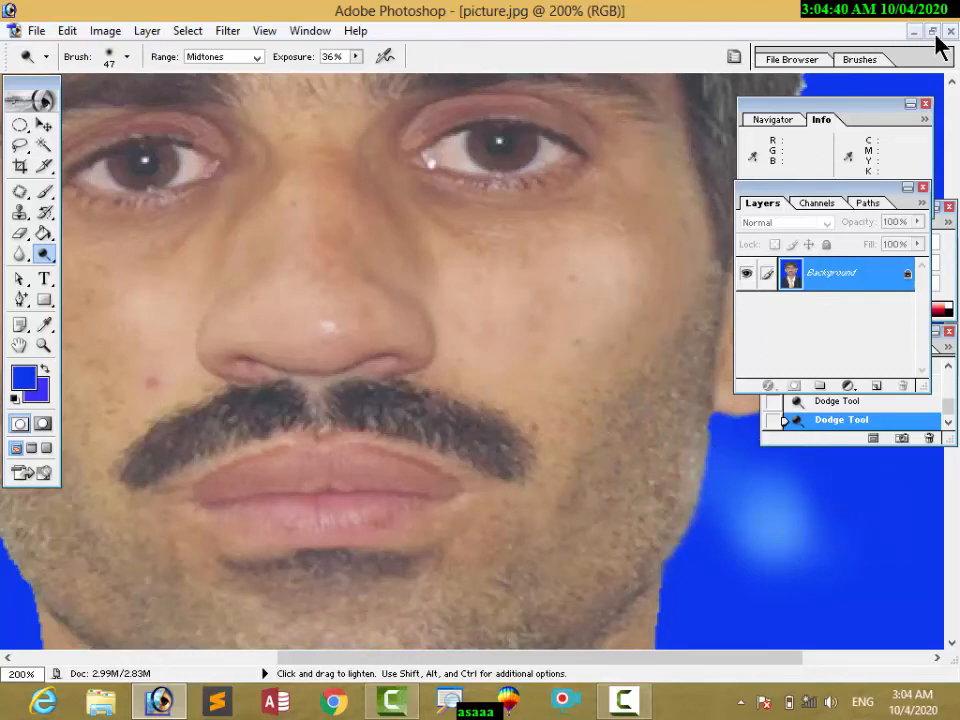
# Step: Discard the dodging by reverting picture.jpg to its saved version, with the whole image fitted on screen
pyautogui.click(44, 345)
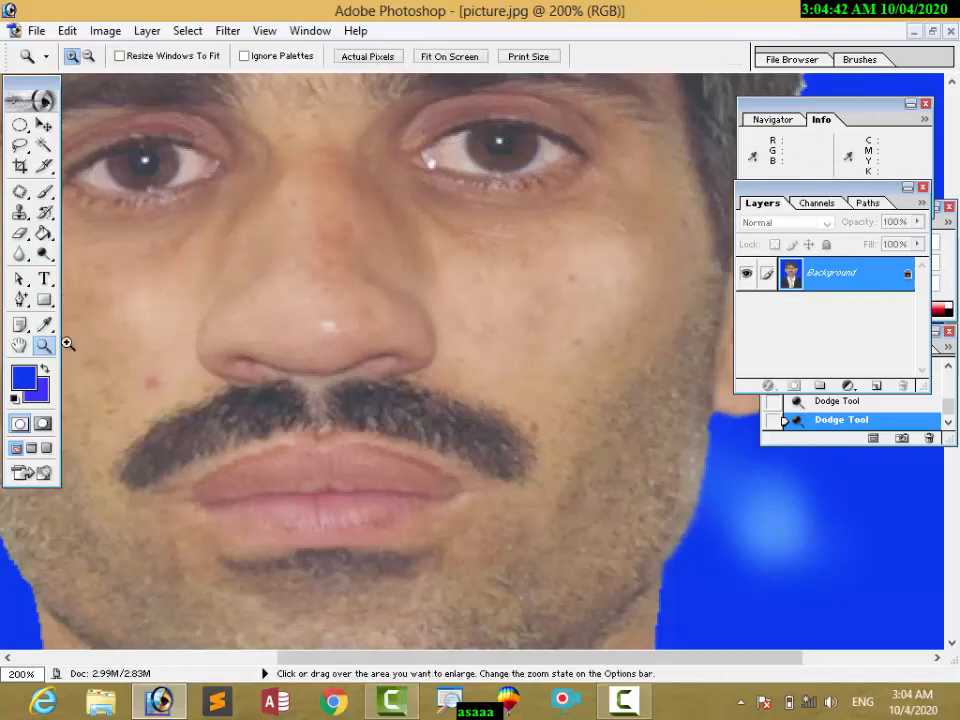
pyautogui.rightClick(90, 348)
pyautogui.click(123, 350)
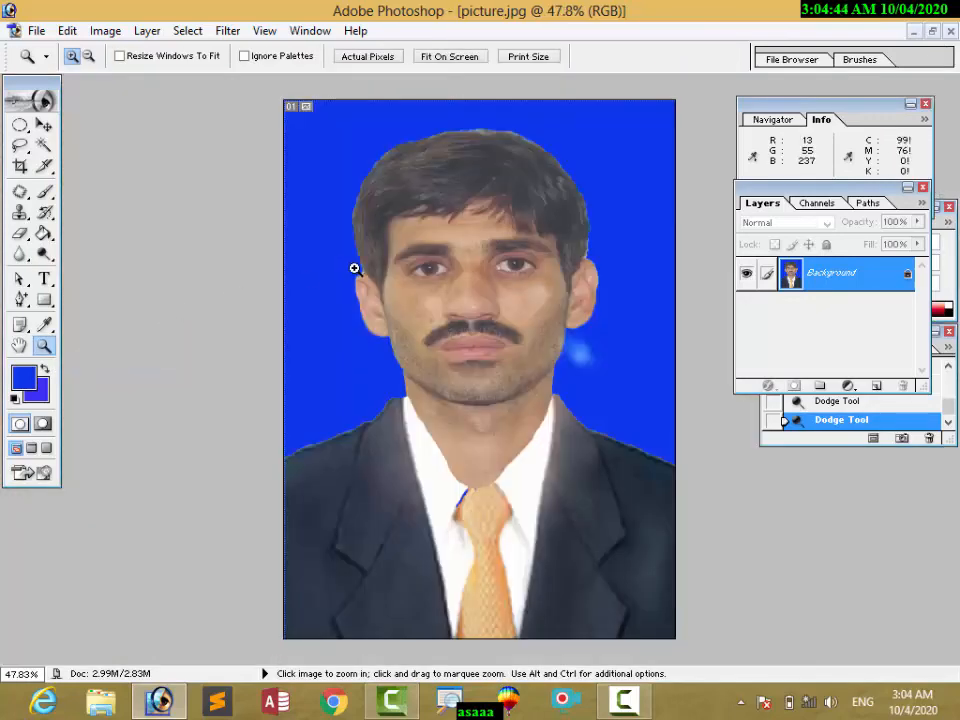
pyautogui.press('F12')
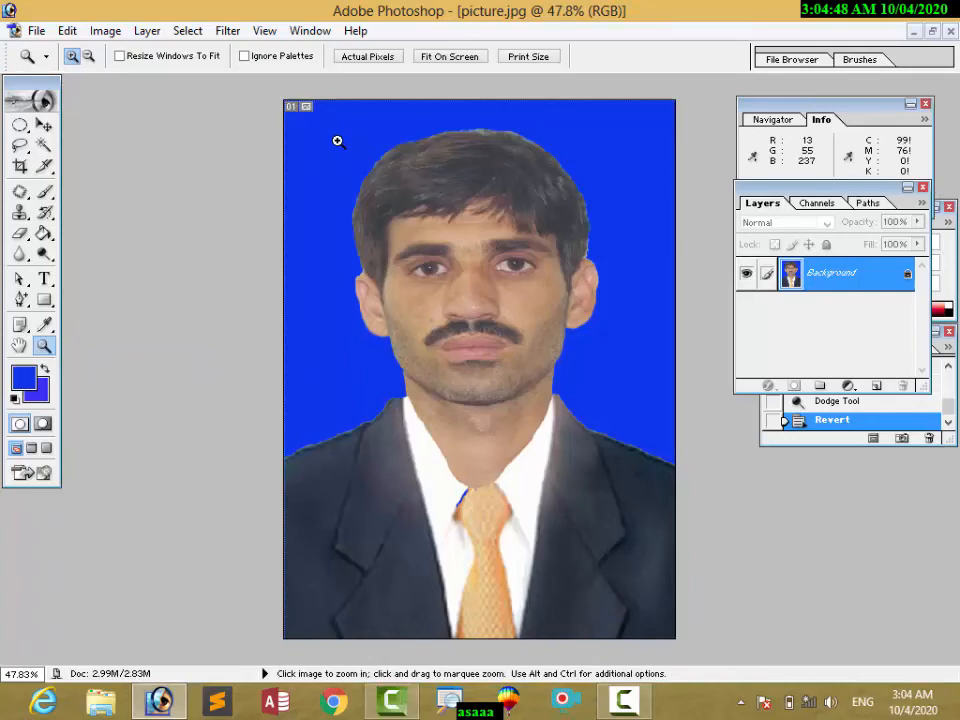
# Step: Select the blue backdrop with the Magic Wand at tolerance 32 and replace it with near-white F9F9FC as the background colour
pyautogui.click(45, 146)
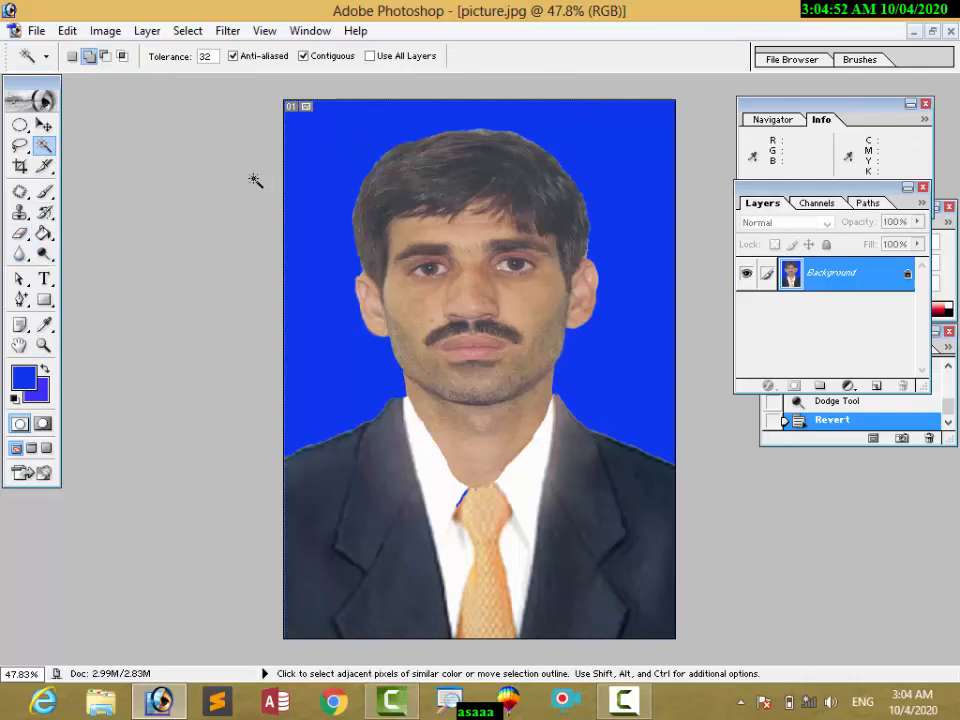
pyautogui.click(320, 163)
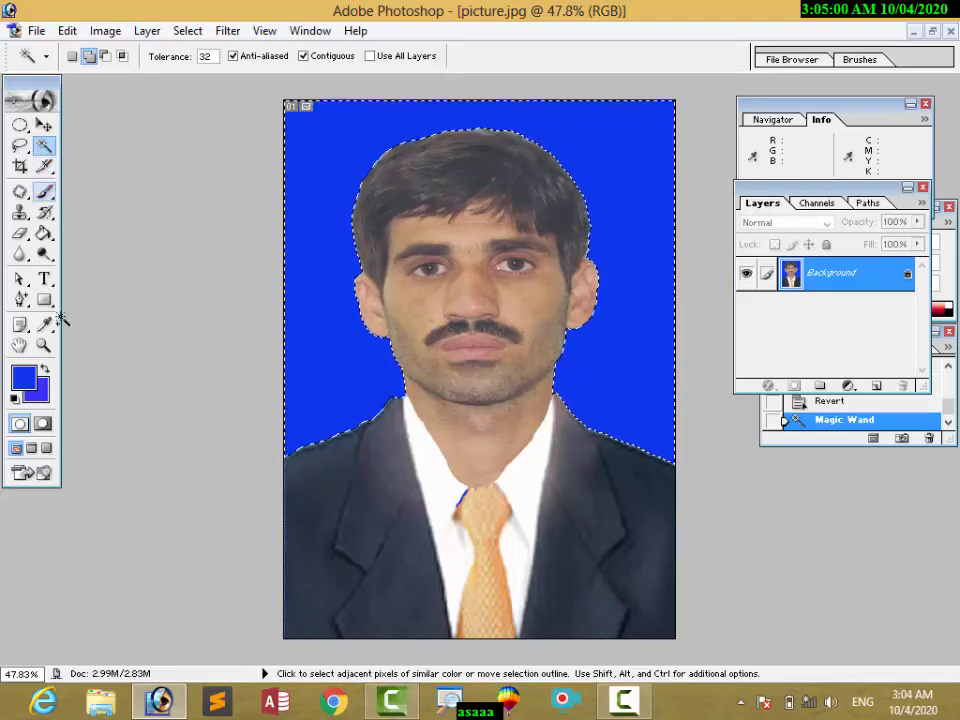
pyautogui.click(49, 386)
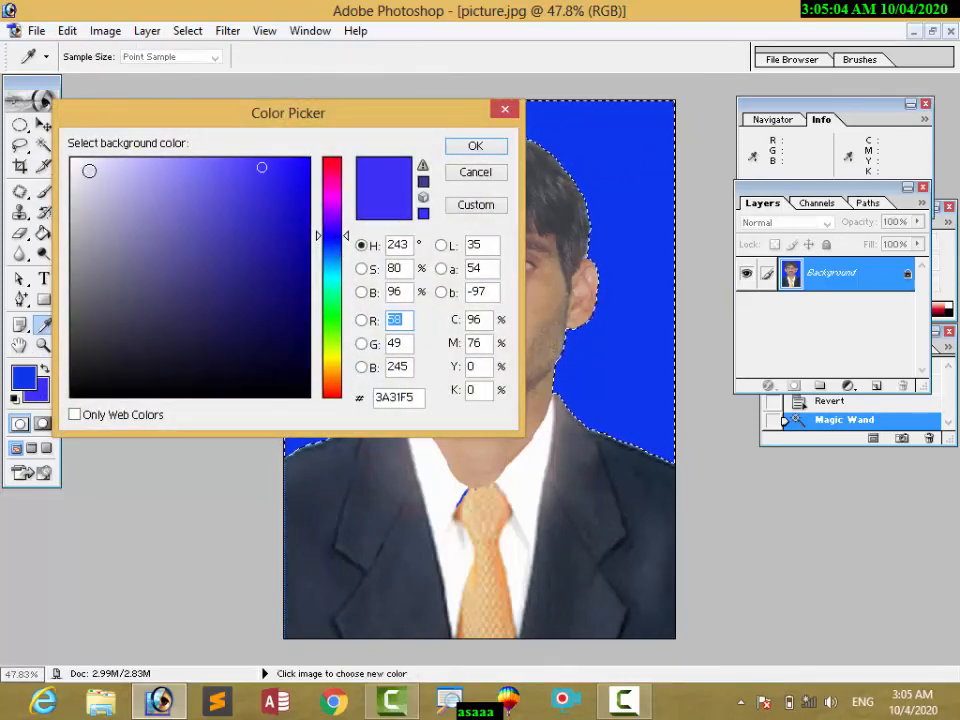
pyautogui.click(73, 160)
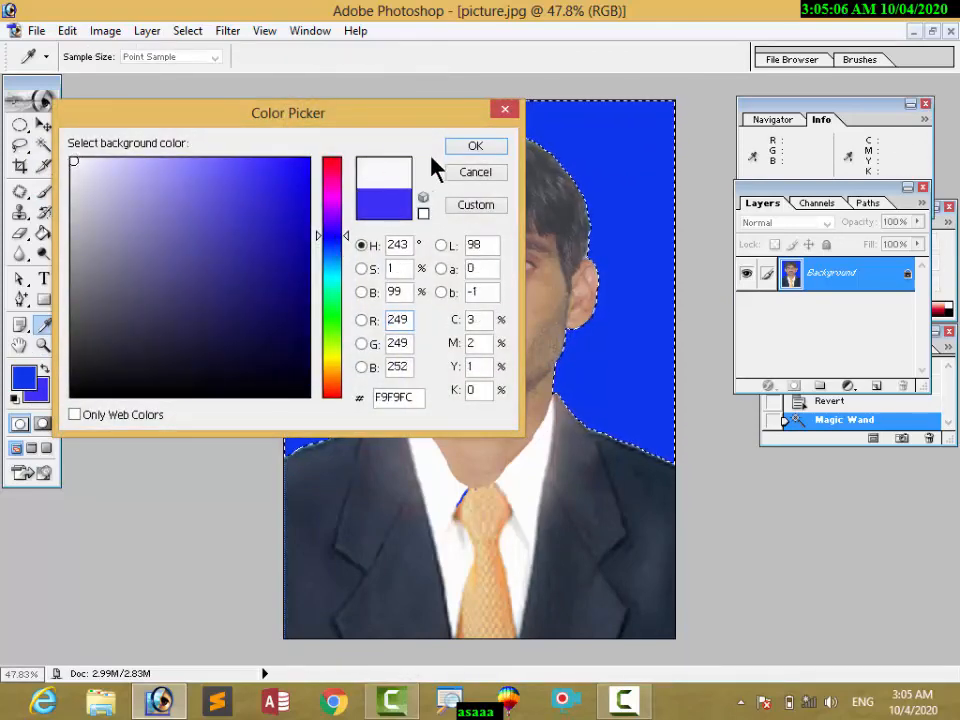
pyautogui.click(476, 148)
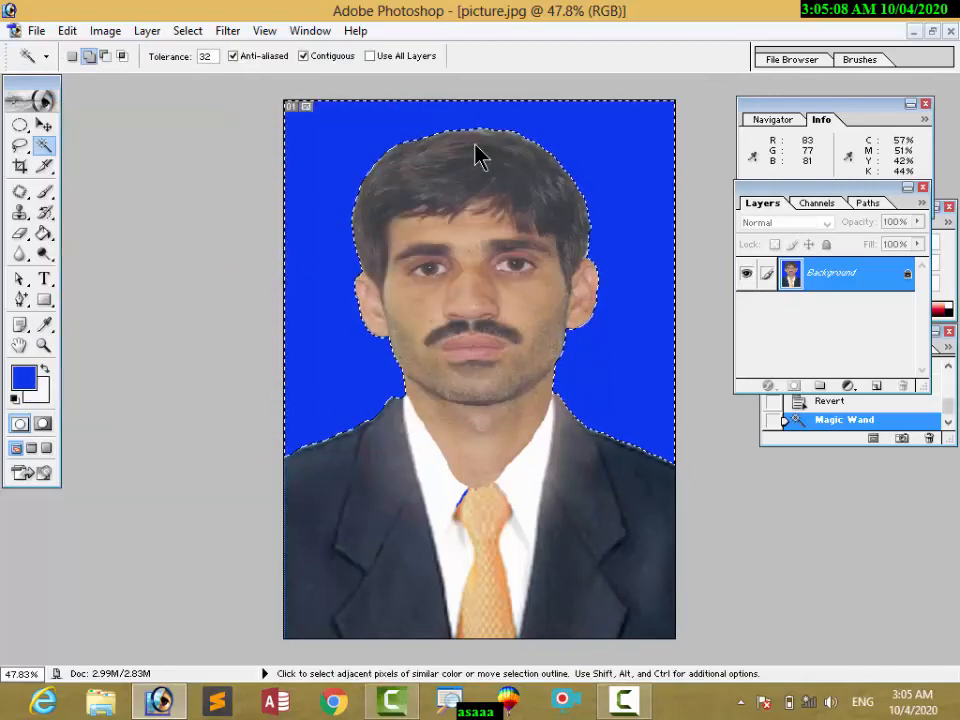
pyautogui.press('Delete')
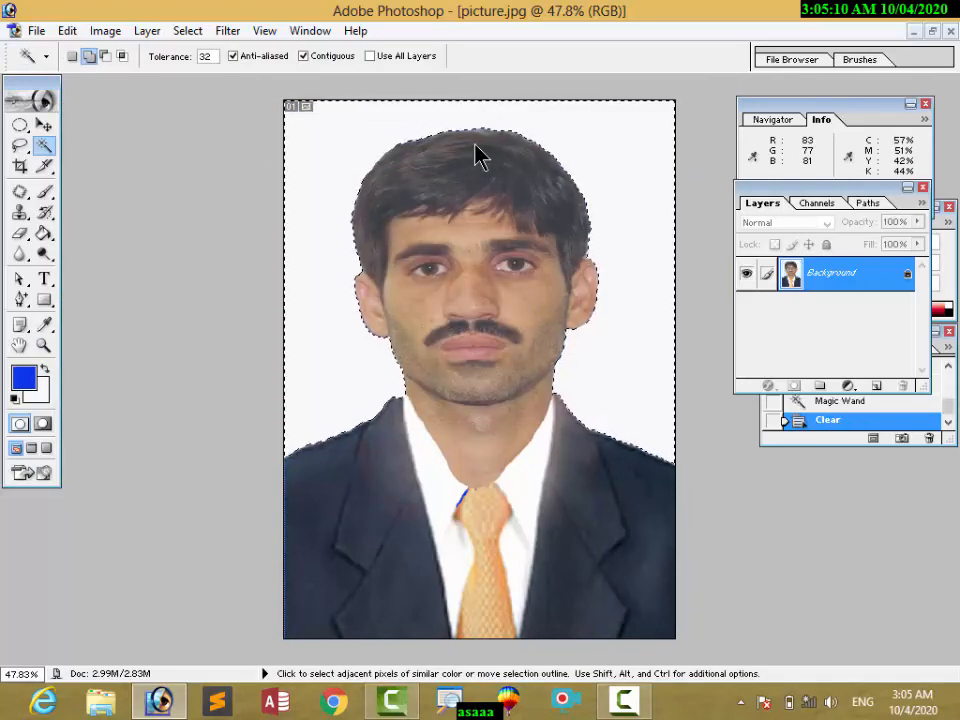
# Step: Set the background colour to a mint green, RGB 44, 231, 159, and clear the selected backdrop to it
pyautogui.click(44, 396)
pyautogui.click(330, 291)
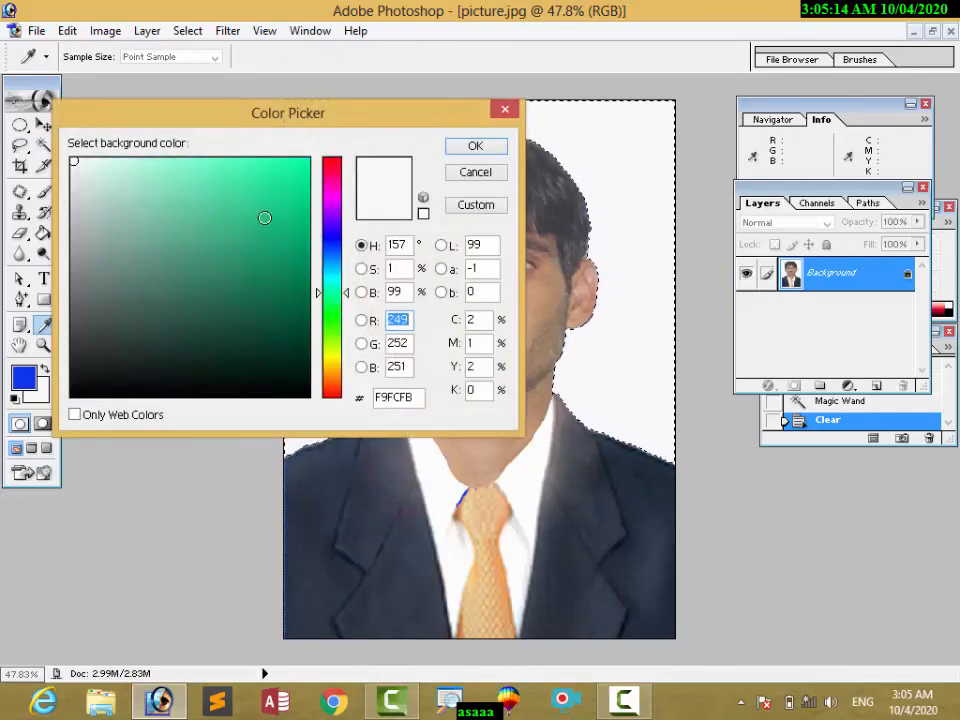
pyautogui.click(263, 180)
pyautogui.click(496, 153)
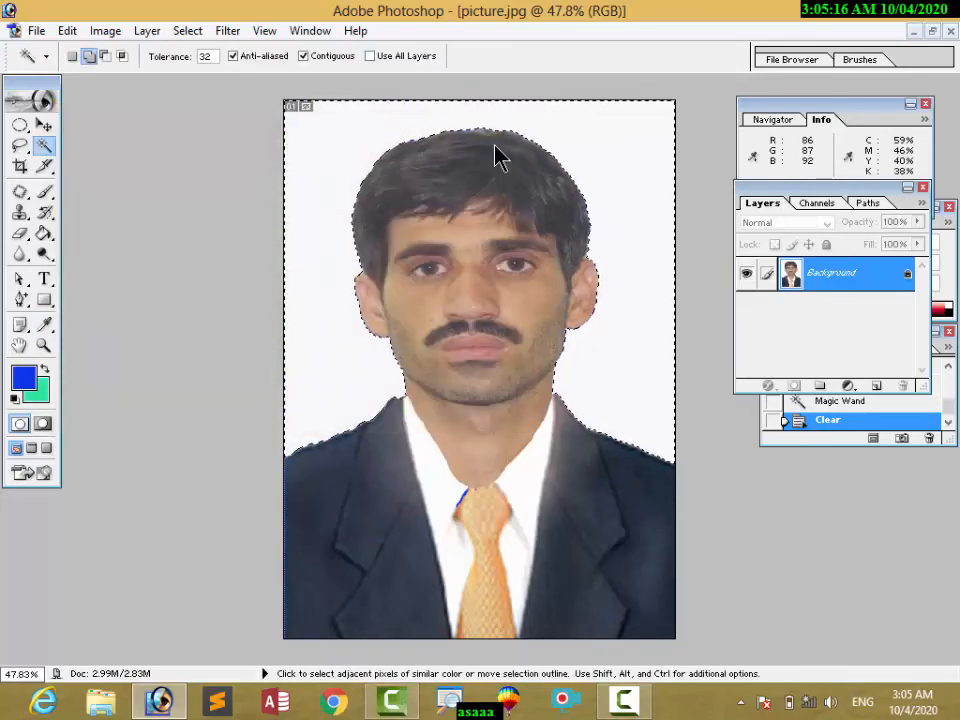
pyautogui.press('Delete')
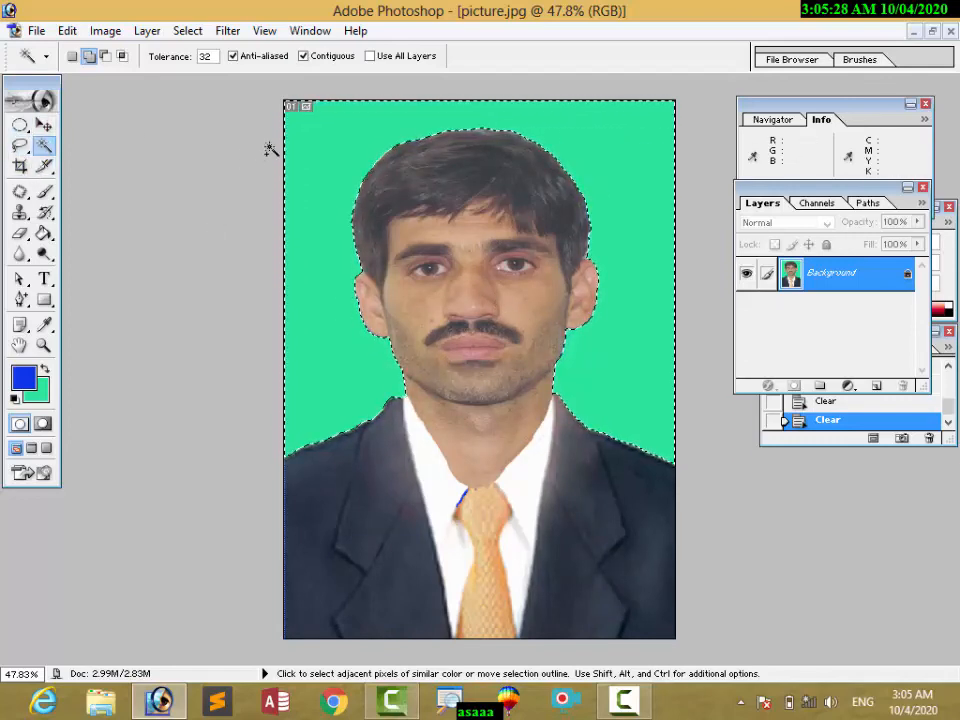
# Step: Try inverting the selection from the green backdrop to the man, and undo the inversion
pyautogui.click(187, 31)
pyautogui.click(215, 115)
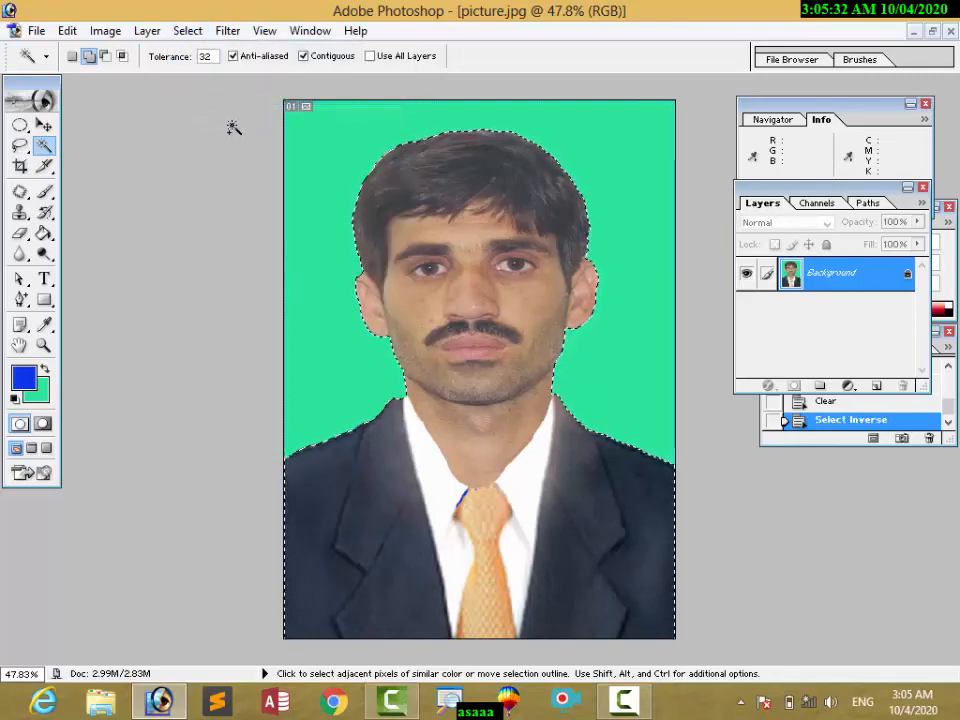
pyautogui.hotkey('ctrl', 'z')
# Step: Create a new blank document and move its window clear of picture.jpg
pyautogui.click(37, 32)
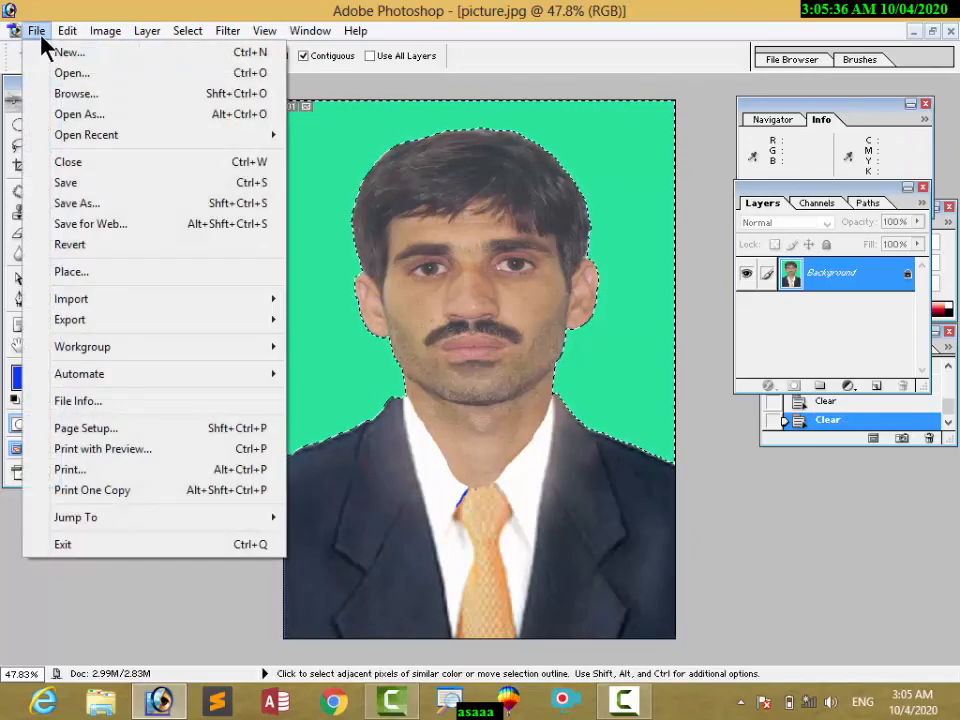
pyautogui.click(45, 51)
pyautogui.click(514, 159)
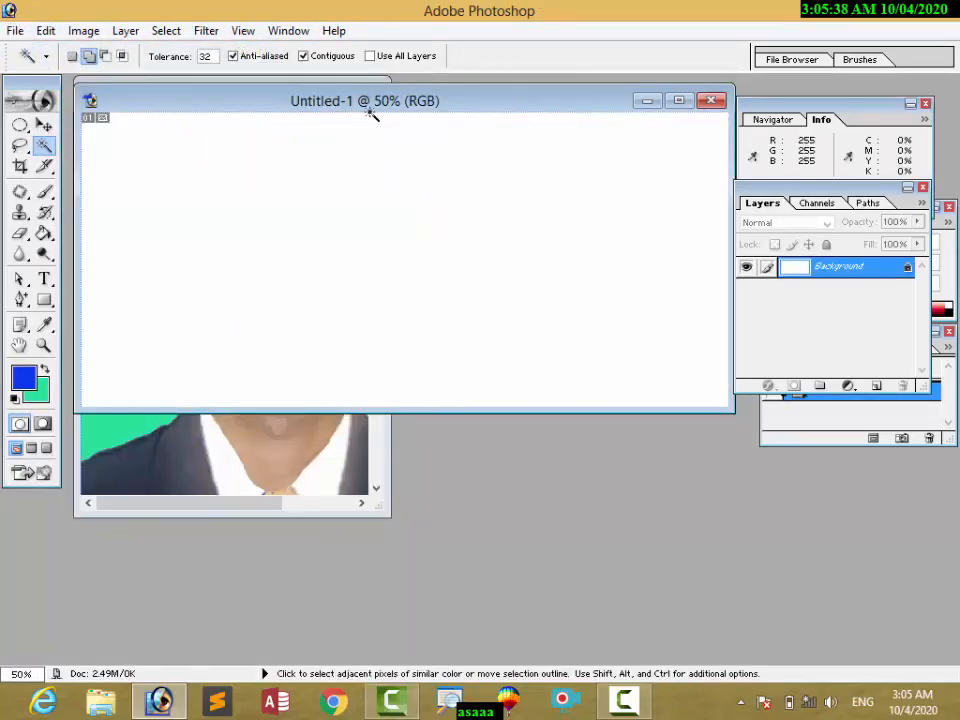
# Step: Bring picture.jpg back to the front and maximize its window with the whole portrait fitted on screen
pyautogui.click(330, 170)
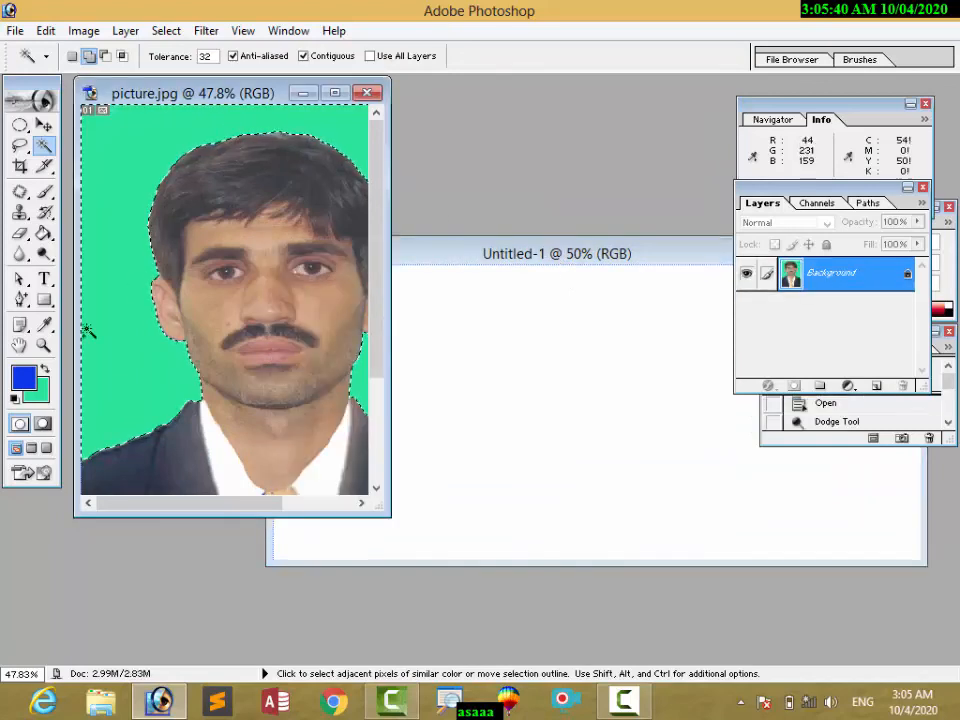
pyautogui.click(43, 345)
pyautogui.rightClick(131, 262)
pyautogui.click(143, 274)
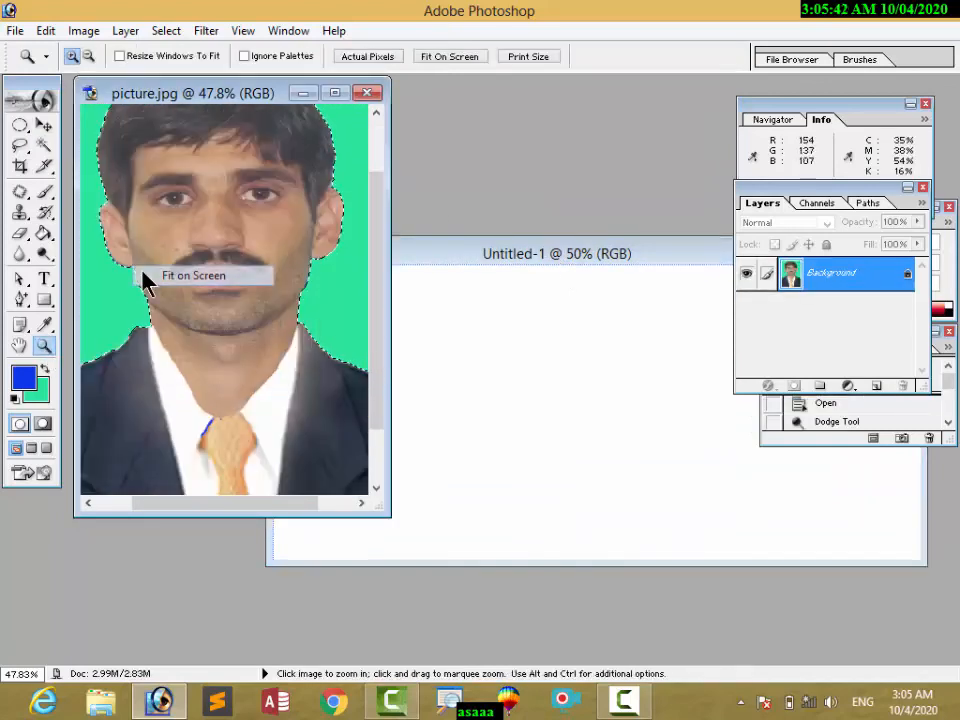
pyautogui.rightClick(203, 217)
pyautogui.click(210, 226)
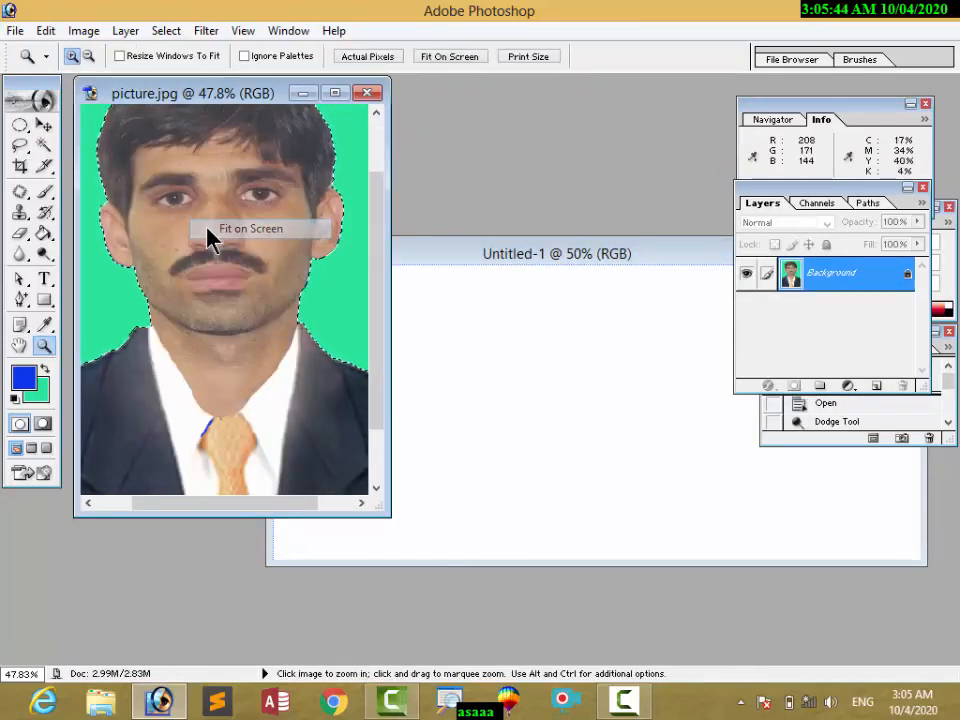
pyautogui.rightClick(197, 217)
pyautogui.click(222, 250)
pyautogui.rightClick(200, 199)
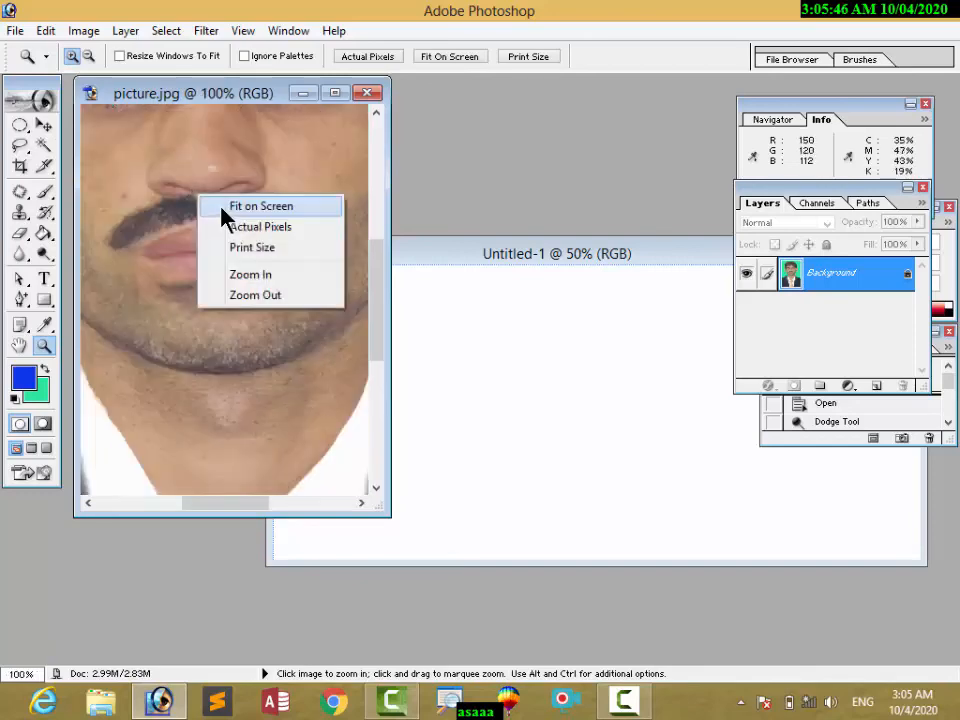
pyautogui.click(220, 210)
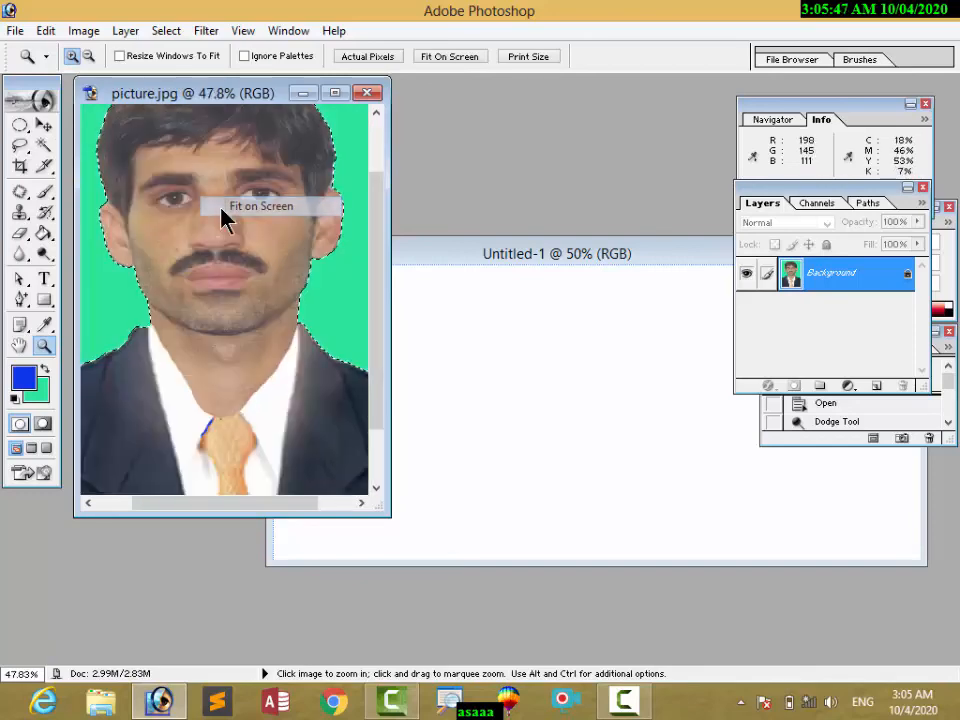
pyautogui.click(336, 93)
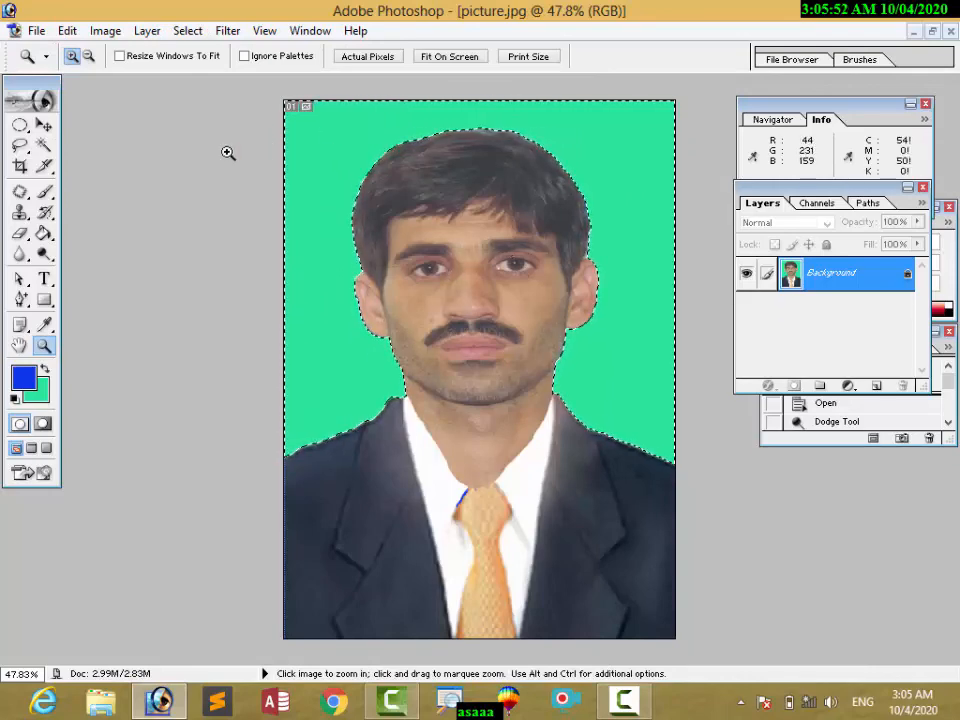
# Step: Try moving the selected green backdrop sideways over the portrait with the Move tool, and undo the move
pyautogui.click(44, 125)
pyautogui.moveTo(343, 192); pyautogui.dragTo(384, 169)
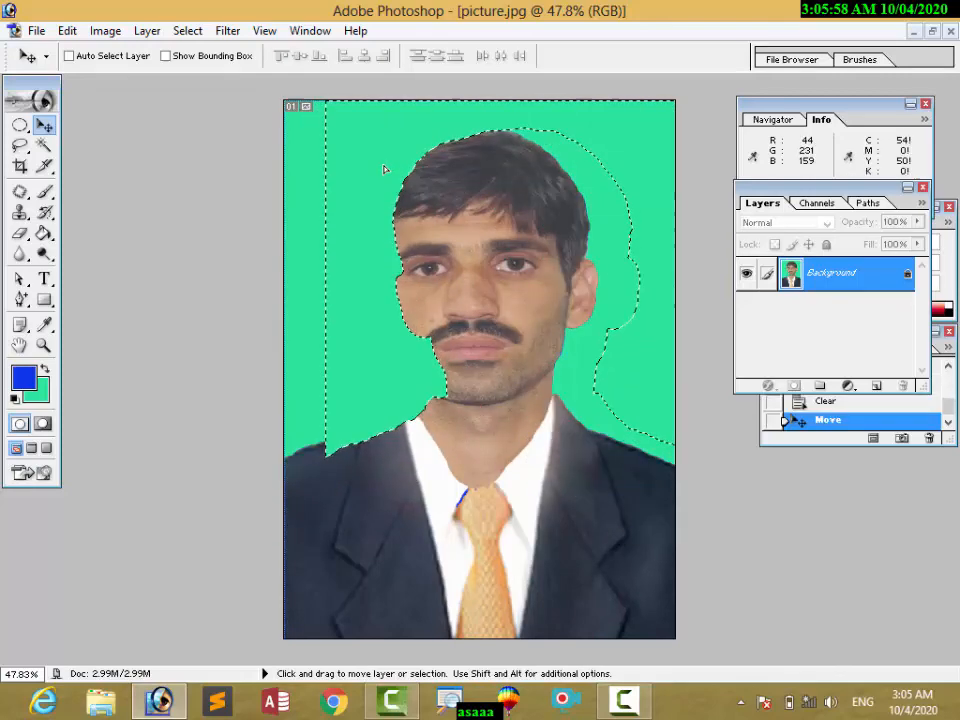
pyautogui.hotkey('ctrl', 'z')
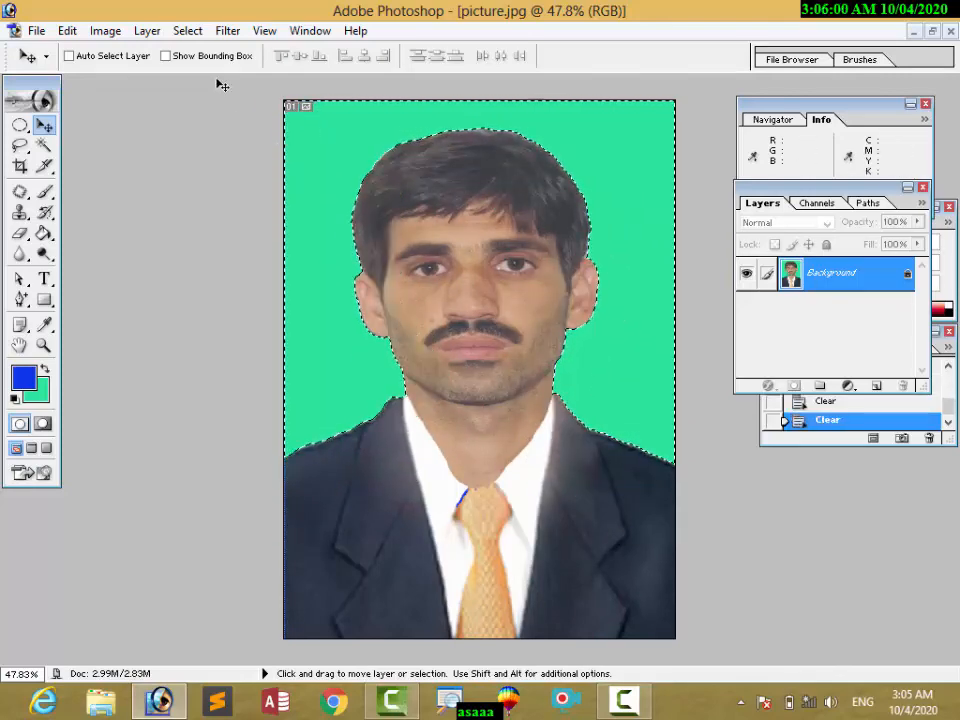
# Step: Invert the selection to the man and shift him down and to the left within the green backdrop
pyautogui.click(187, 32)
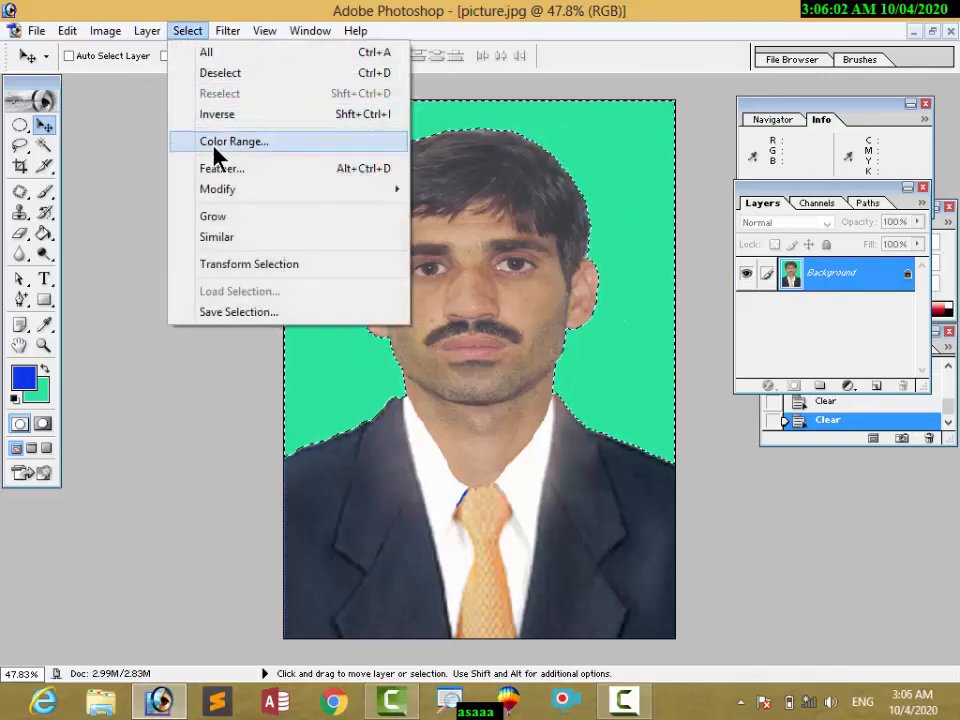
pyautogui.click(225, 116)
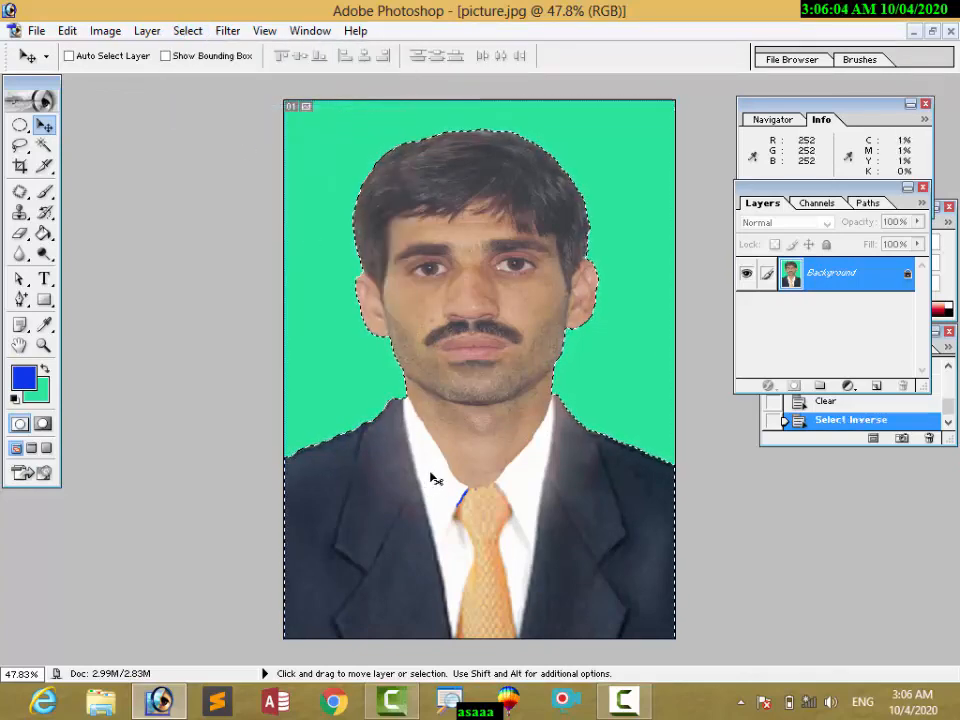
pyautogui.moveTo(431, 480); pyautogui.dragTo(481, 438)
pyautogui.moveTo(453, 473); pyautogui.dragTo(429, 461)
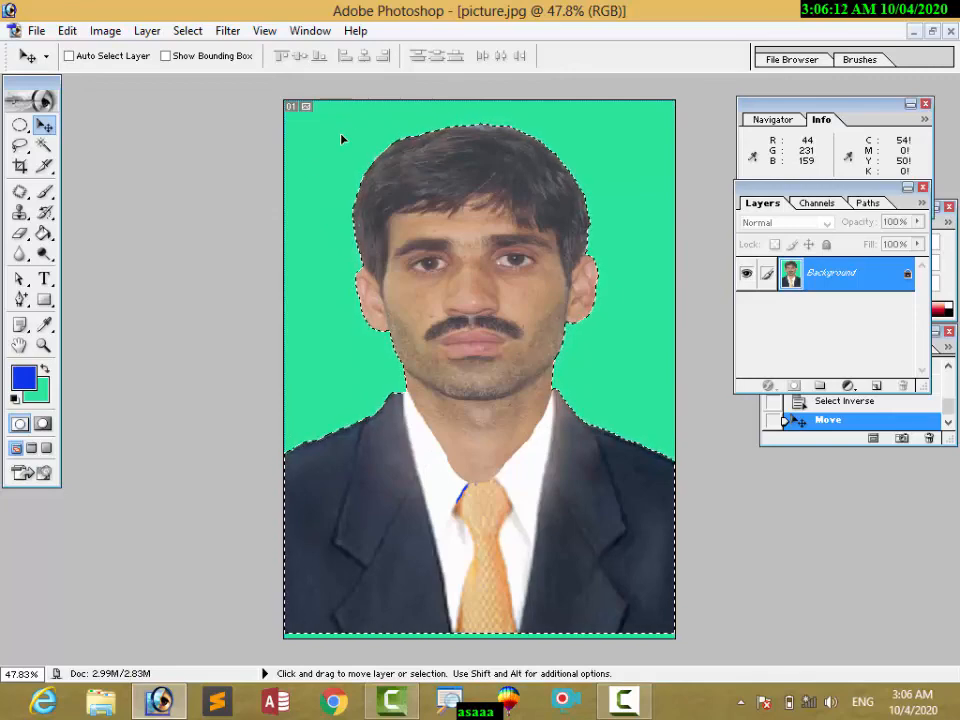
pyautogui.moveTo(545, 333); pyautogui.dragTo(515, 387)
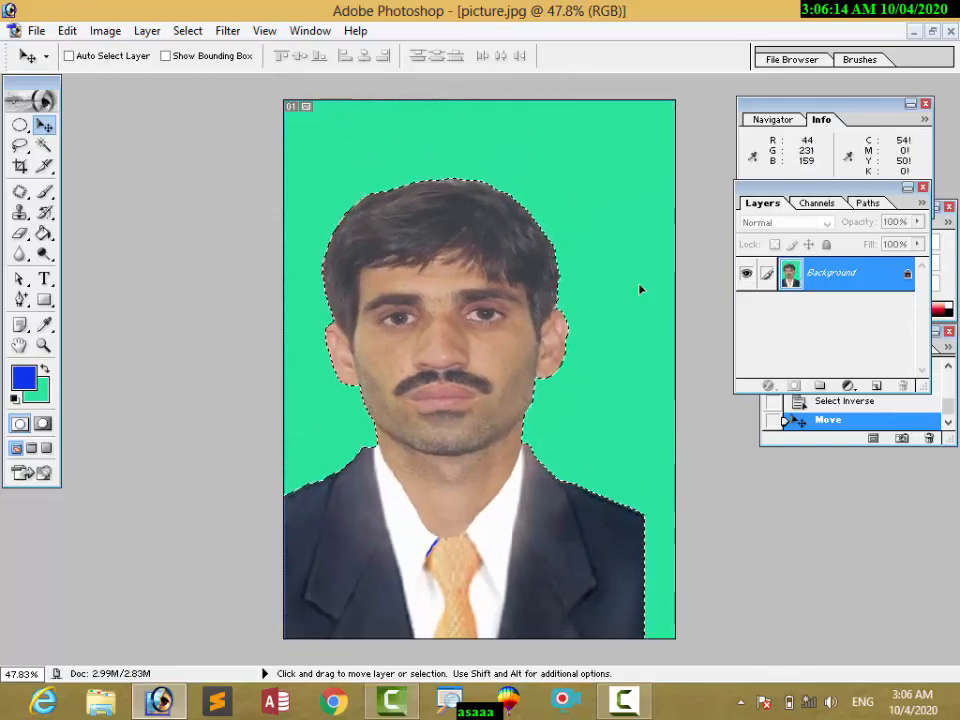
# Step: Close picture.jpg without saving its changes and close the blank Untitled-1 document
pyautogui.click(951, 32)
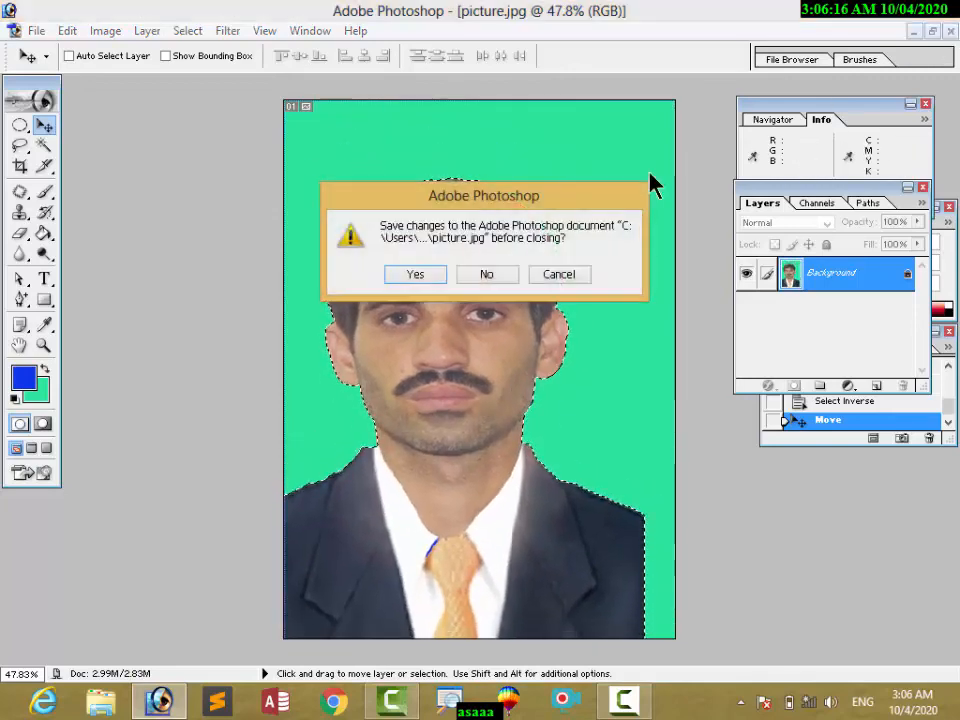
pyautogui.click(486, 274)
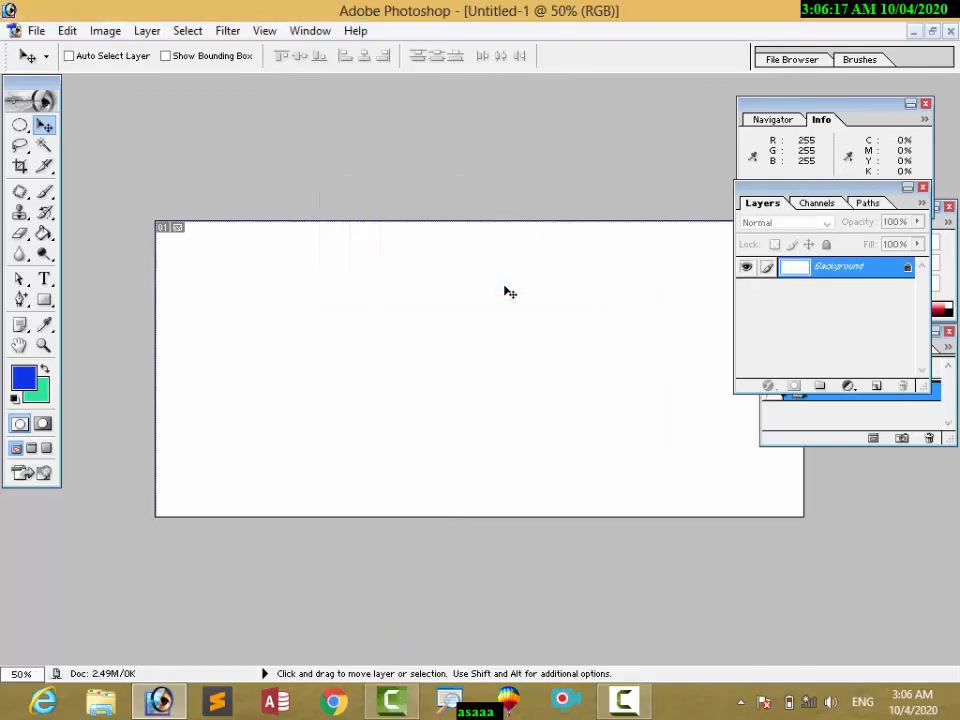
pyautogui.click(950, 32)
# Step: Open the image 78987.jpg from the image folder
pyautogui.hotkey('ctrl', 'o')
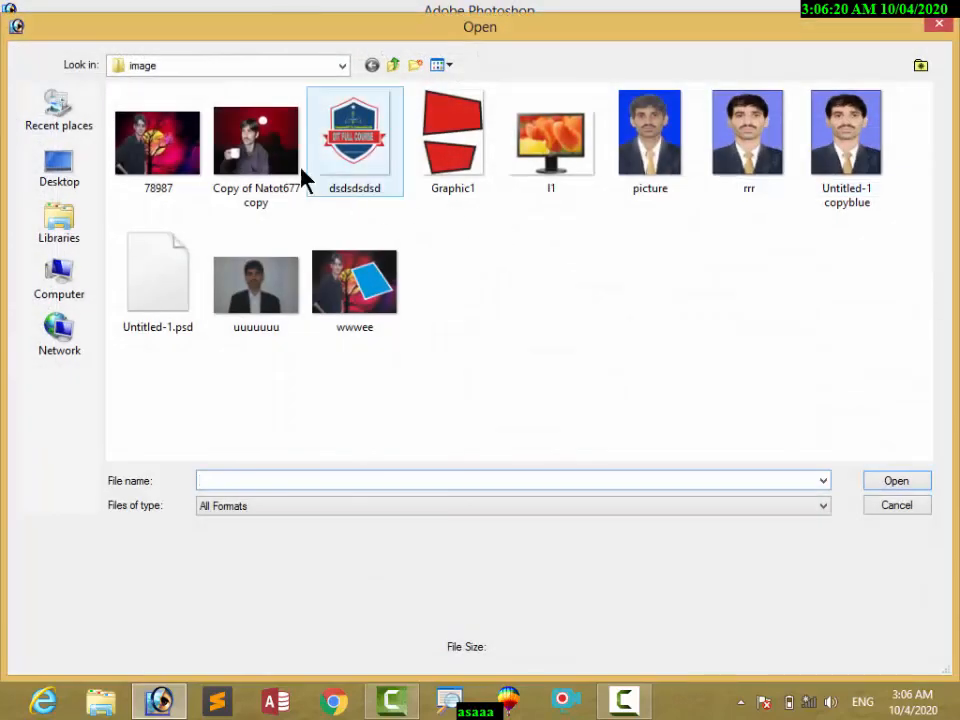
pyautogui.click(169, 163)
pyautogui.doubleClick(175, 162)
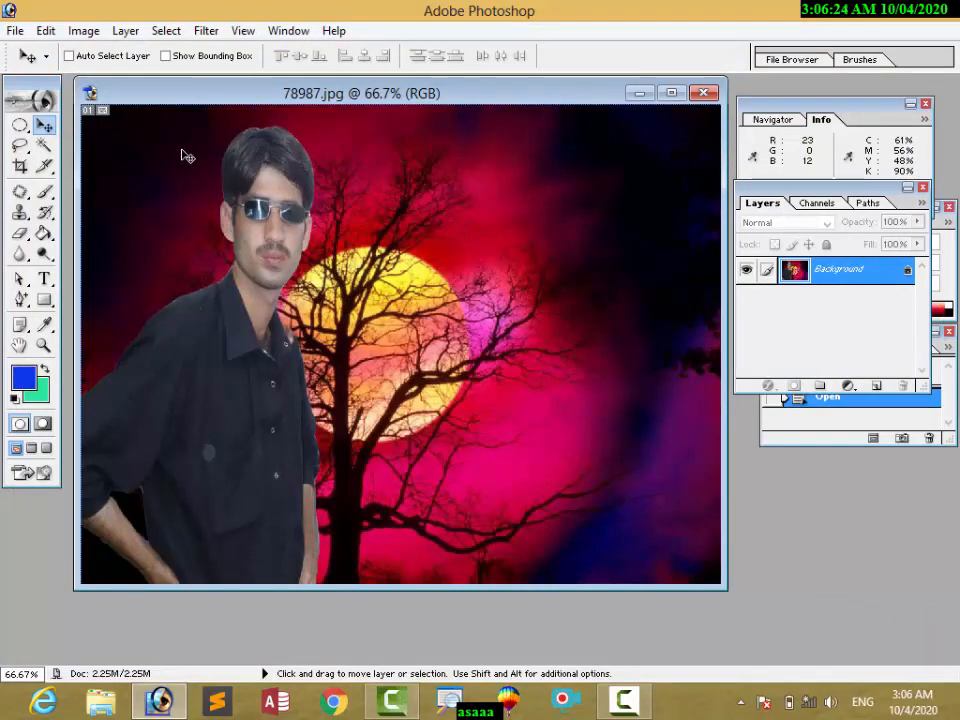
# Step: Try selecting the man's torso and arms in 78987.jpg with the Magnetic Lasso tool, and undo the selection
pyautogui.click(29, 148)
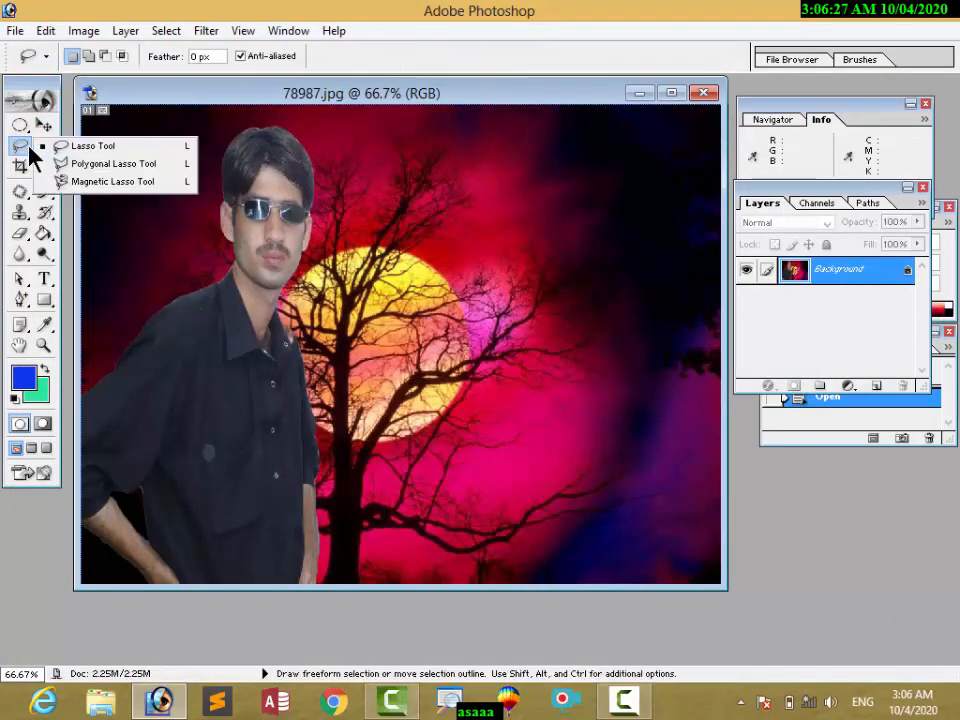
pyautogui.click(85, 166)
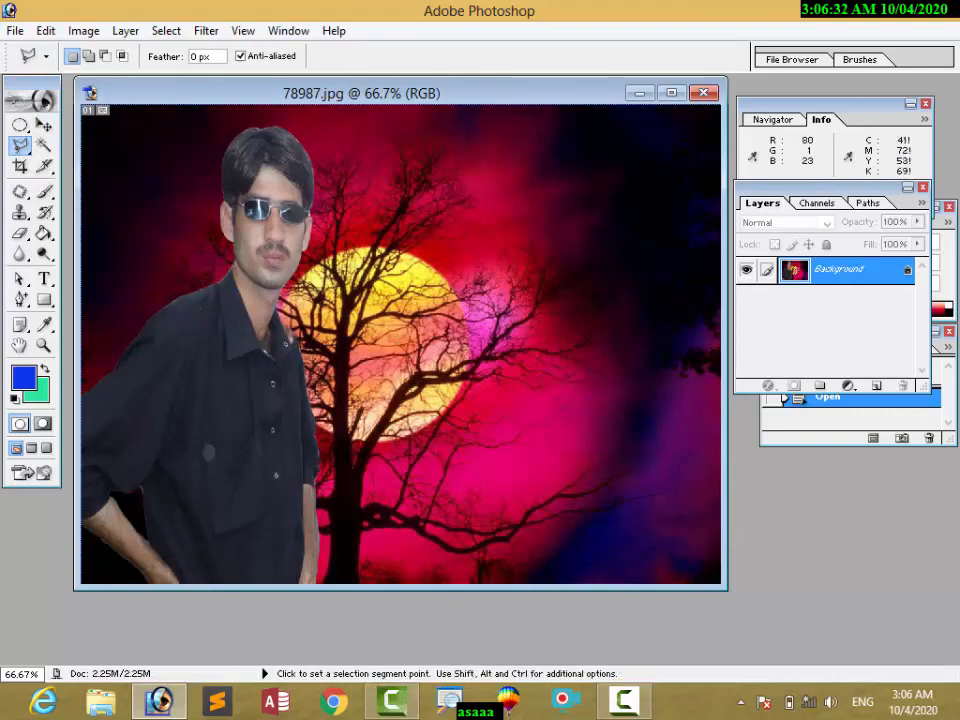
pyautogui.click(20, 145)
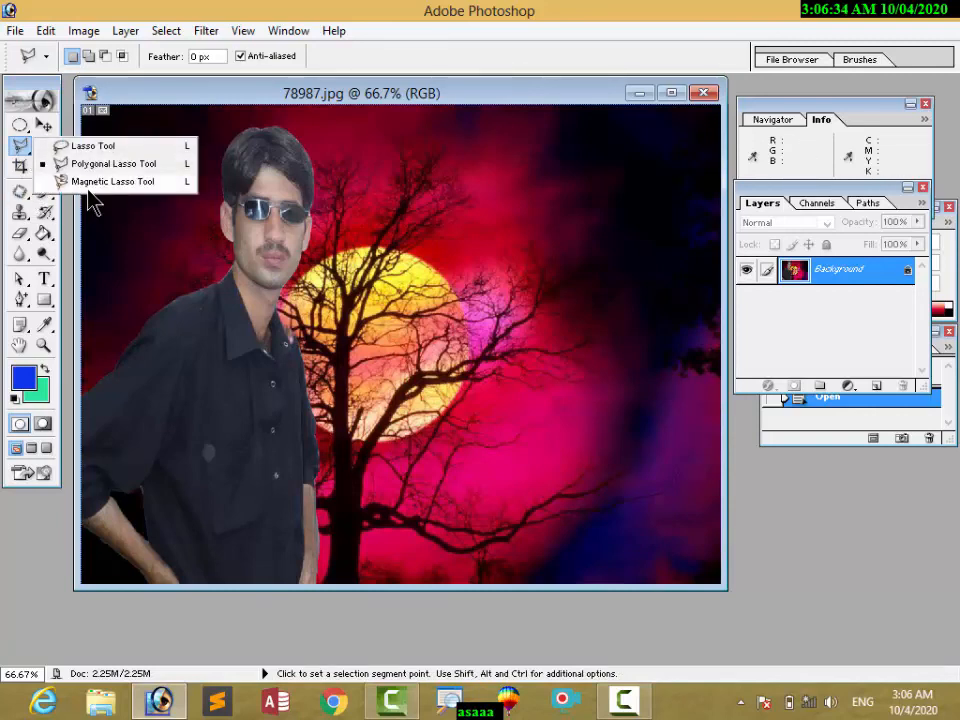
pyautogui.click(95, 182)
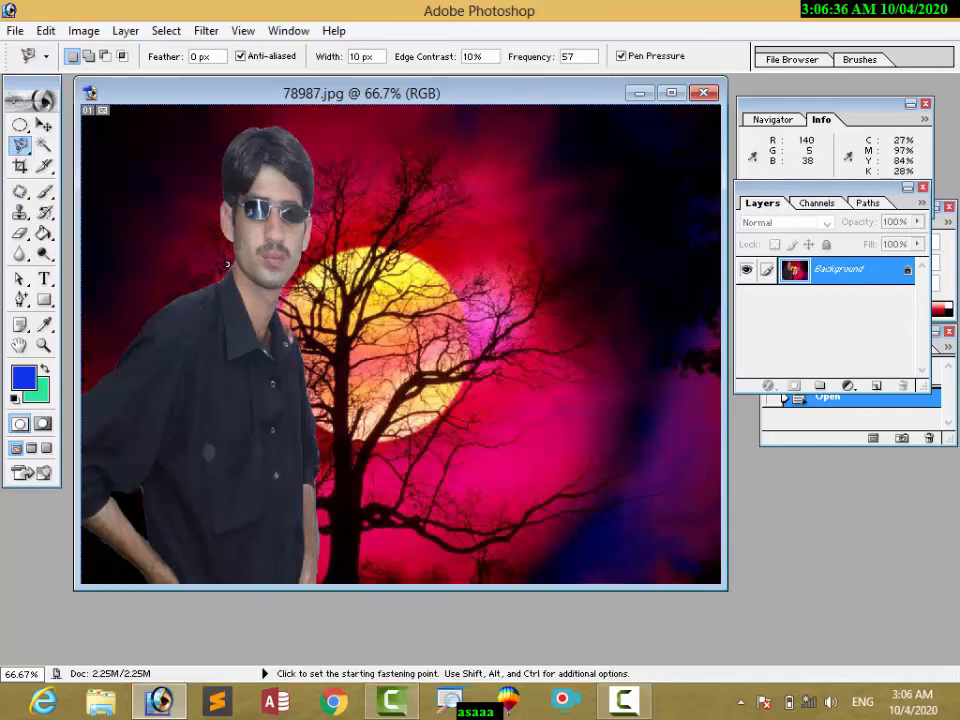
pyautogui.moveTo(207, 275)
pyautogui.mouseDown()
pyautogui.moveTo(163, 300)
pyautogui.moveTo(79, 406)
pyautogui.mouseUp()
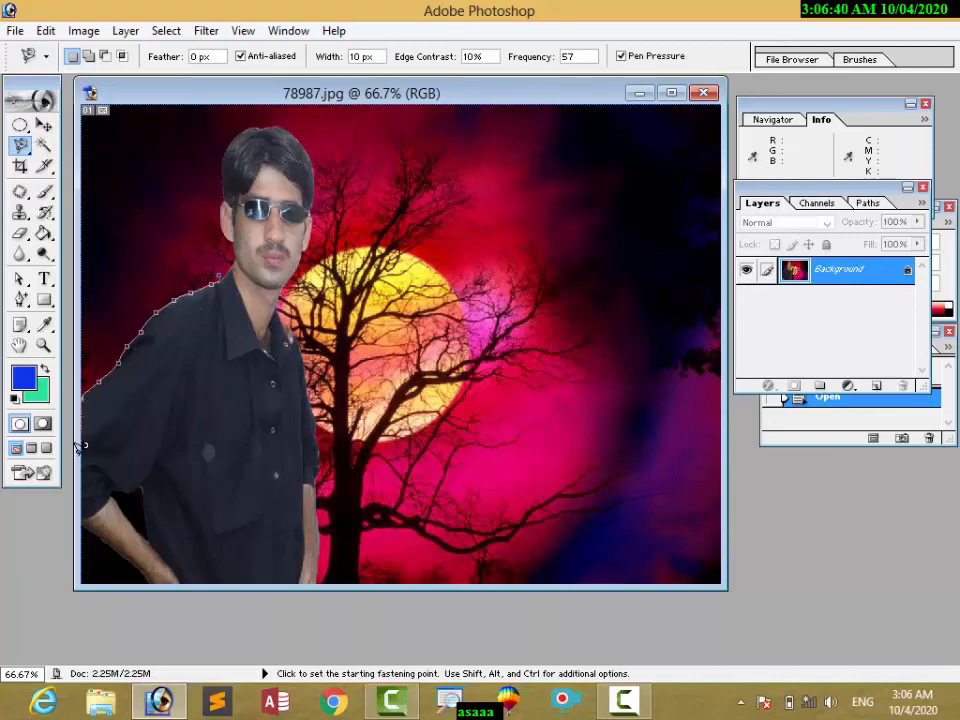
pyautogui.moveTo(79, 487); pyautogui.dragTo(89, 520)
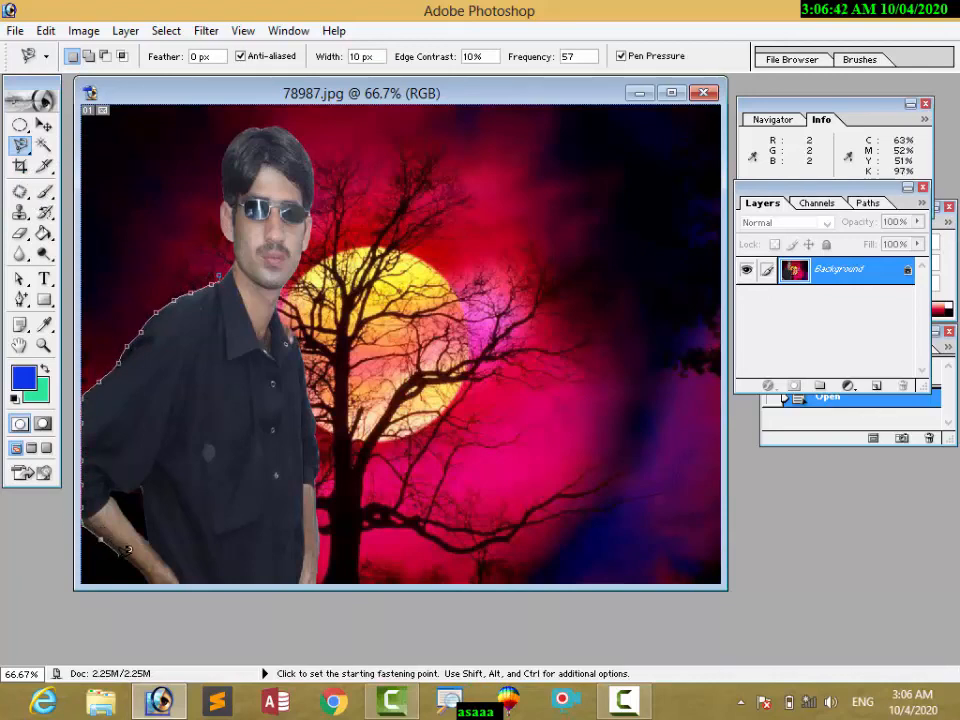
pyautogui.moveTo(145, 566); pyautogui.dragTo(229, 590)
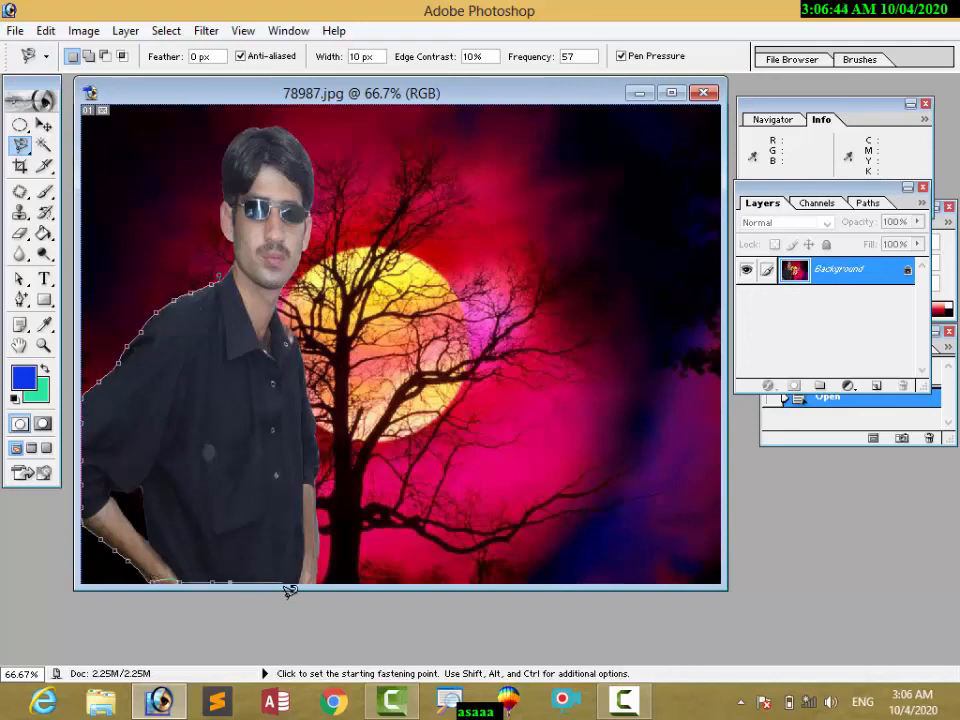
pyautogui.moveTo(320, 603)
pyautogui.mouseDown()
pyautogui.moveTo(321, 461)
pyautogui.moveTo(304, 454)
pyautogui.moveTo(321, 448)
pyautogui.moveTo(321, 427)
pyautogui.moveTo(314, 410)
pyautogui.moveTo(237, 416)
pyautogui.mouseUp()
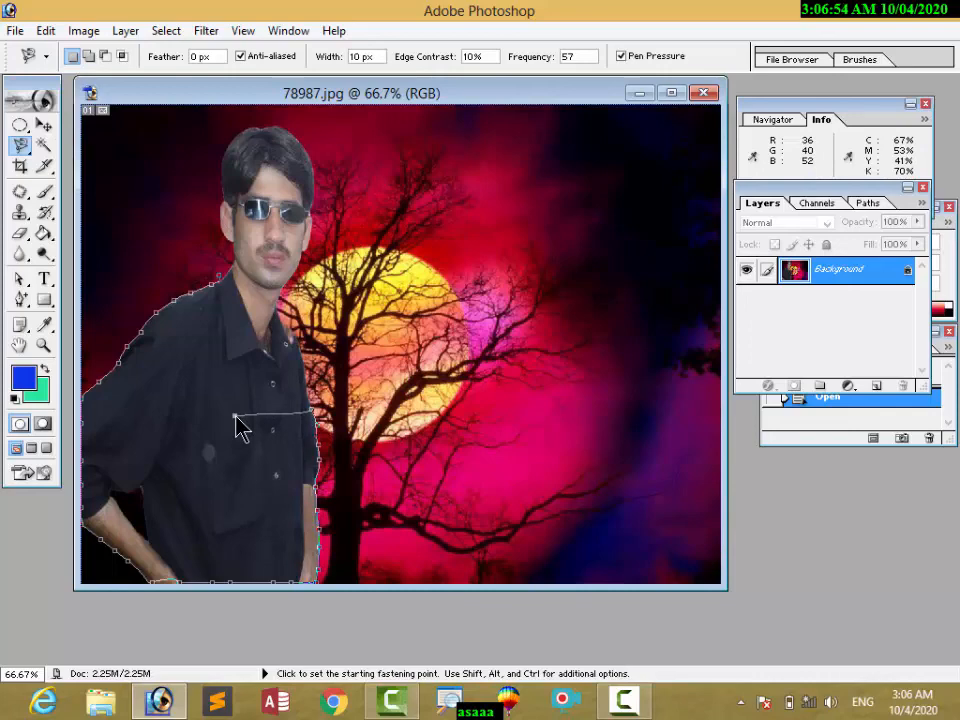
pyautogui.doubleClick(237, 418)
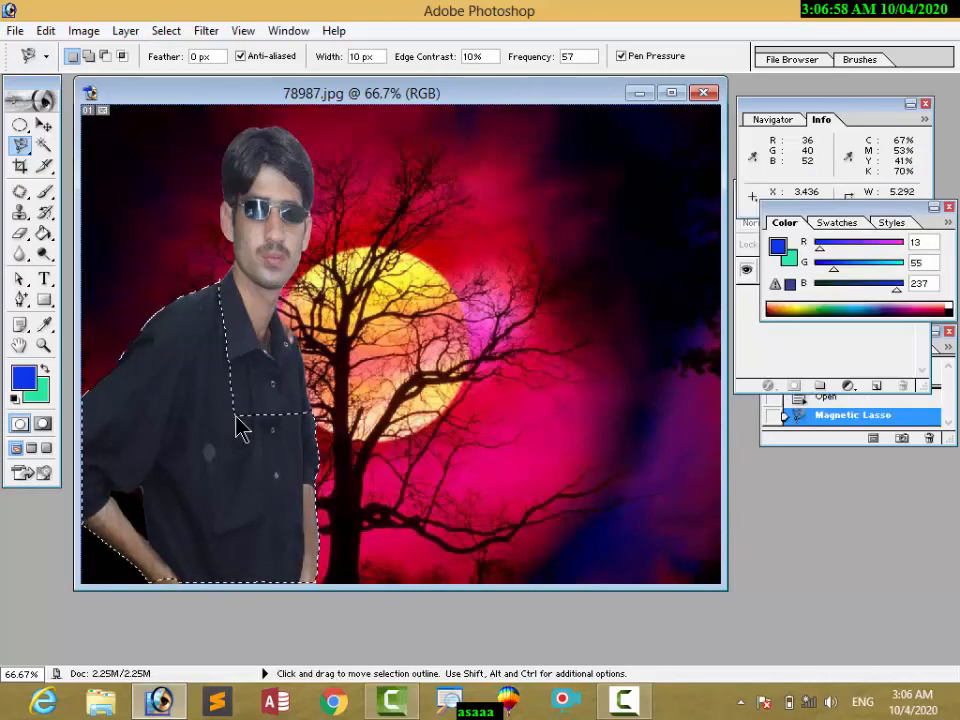
pyautogui.hotkey('ctrl', 'z')
pyautogui.click(306, 375)
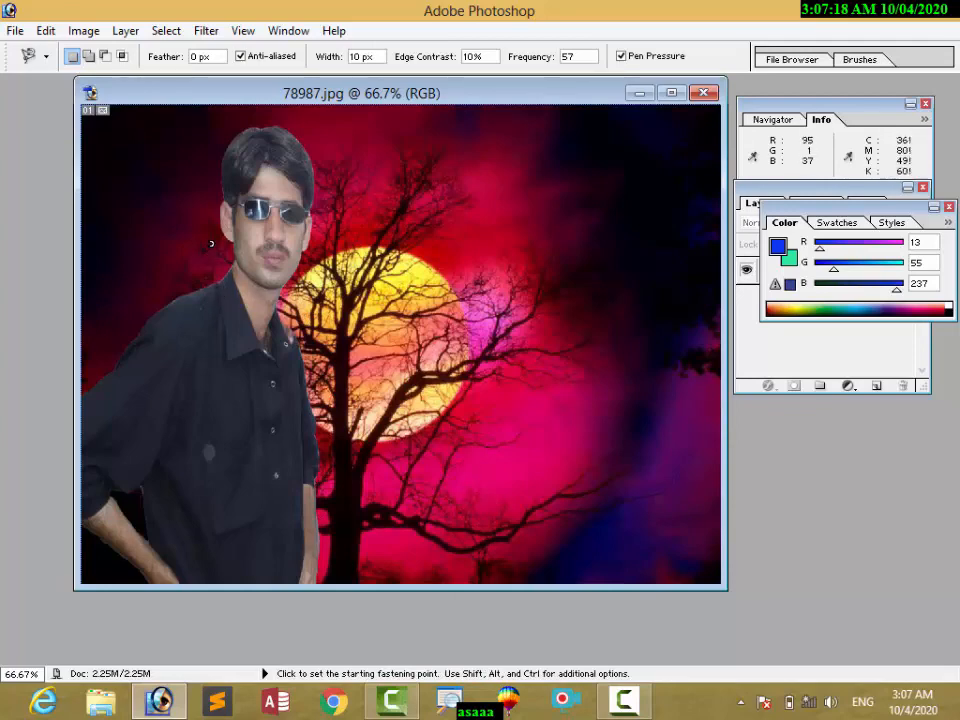
# Step: Quit Photoshop without saving changes to 78987.jpg
pyautogui.click(284, 31)
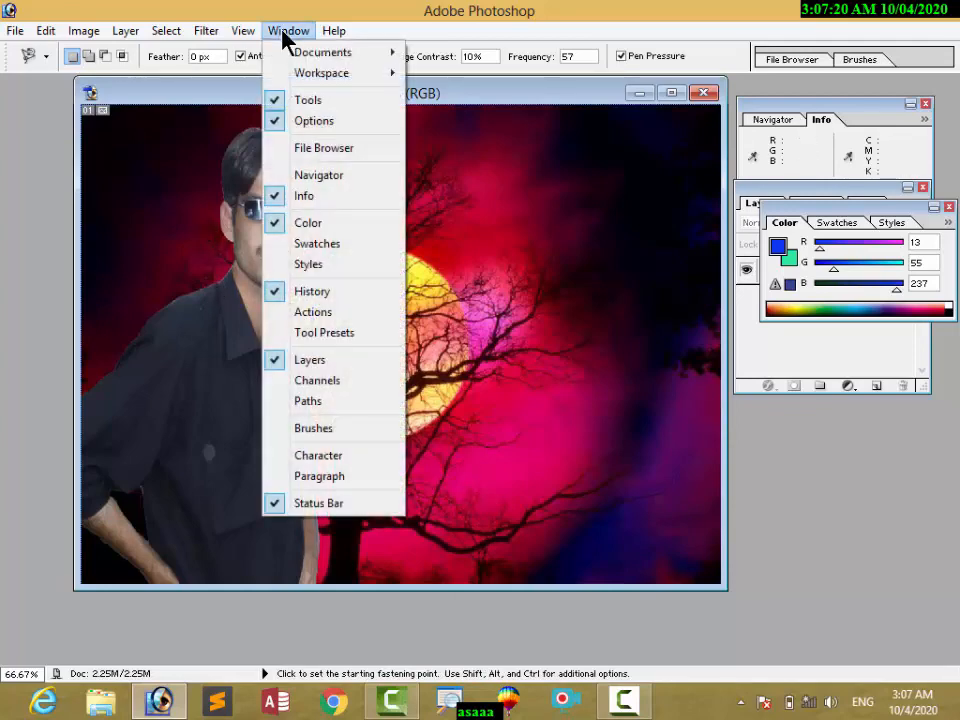
pyautogui.click(938, 9)
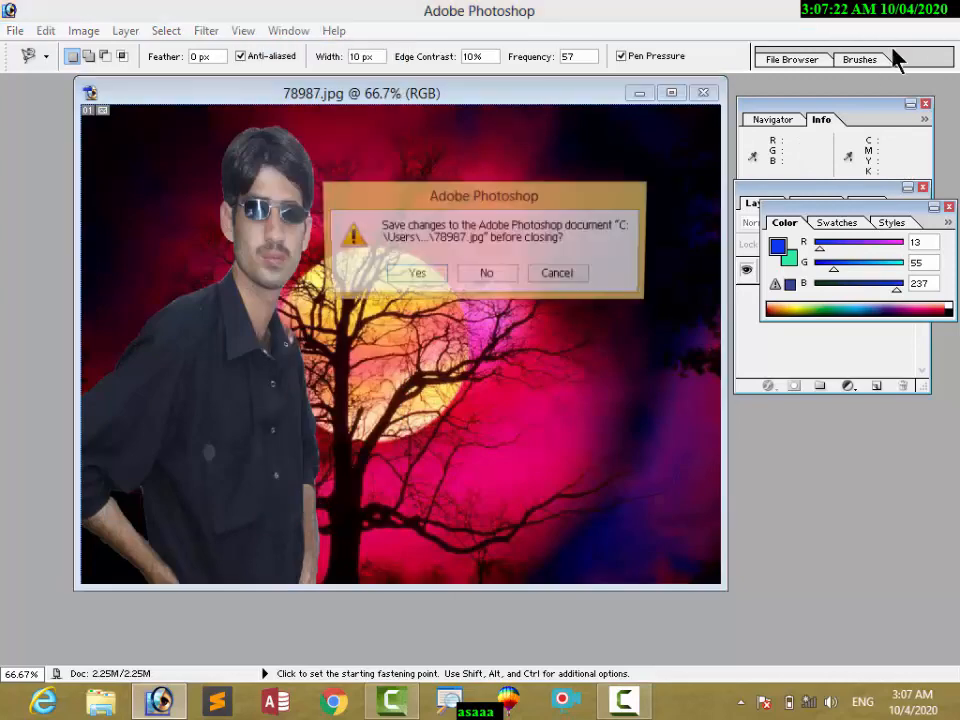
pyautogui.click(484, 273)
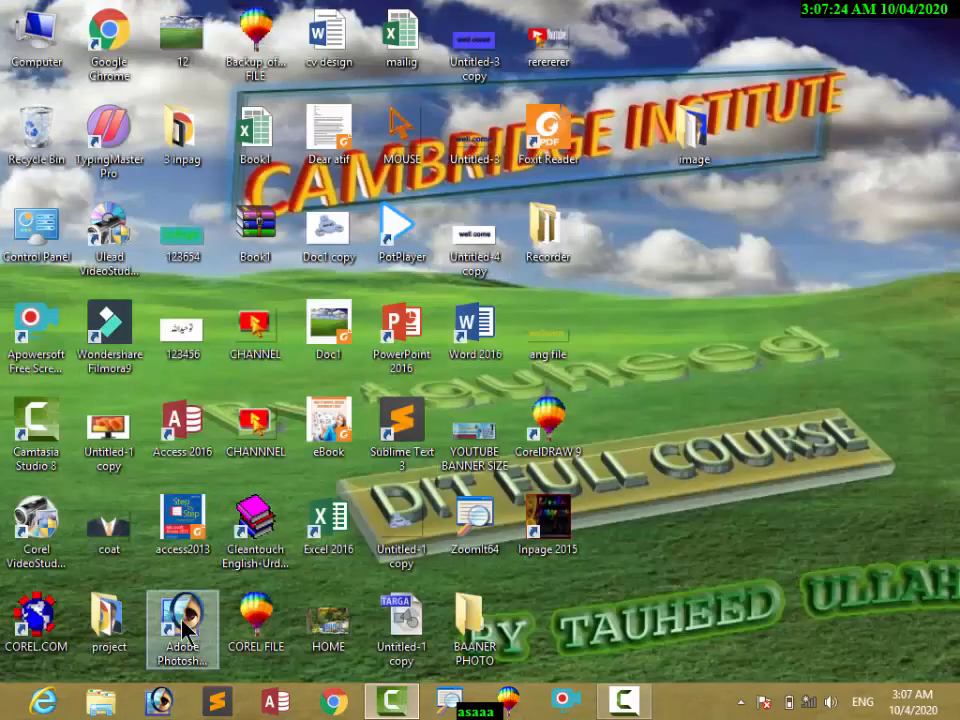
# Step: Relaunch Photoshop to show the lasso tool variants, and quit the program again
pyautogui.doubleClick(182, 628)
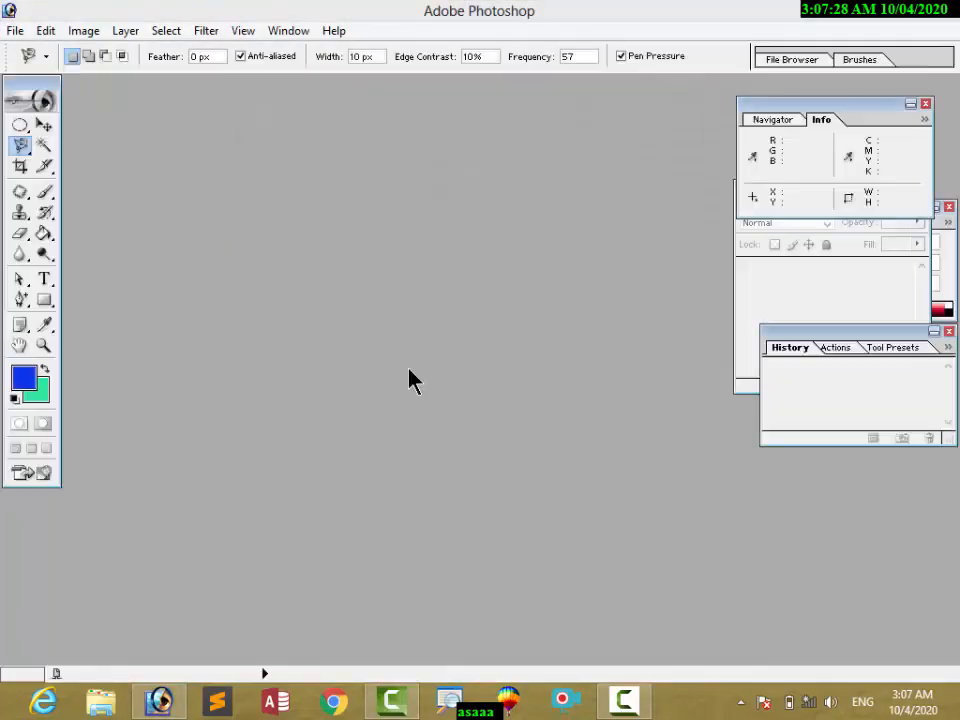
pyautogui.click(22, 148)
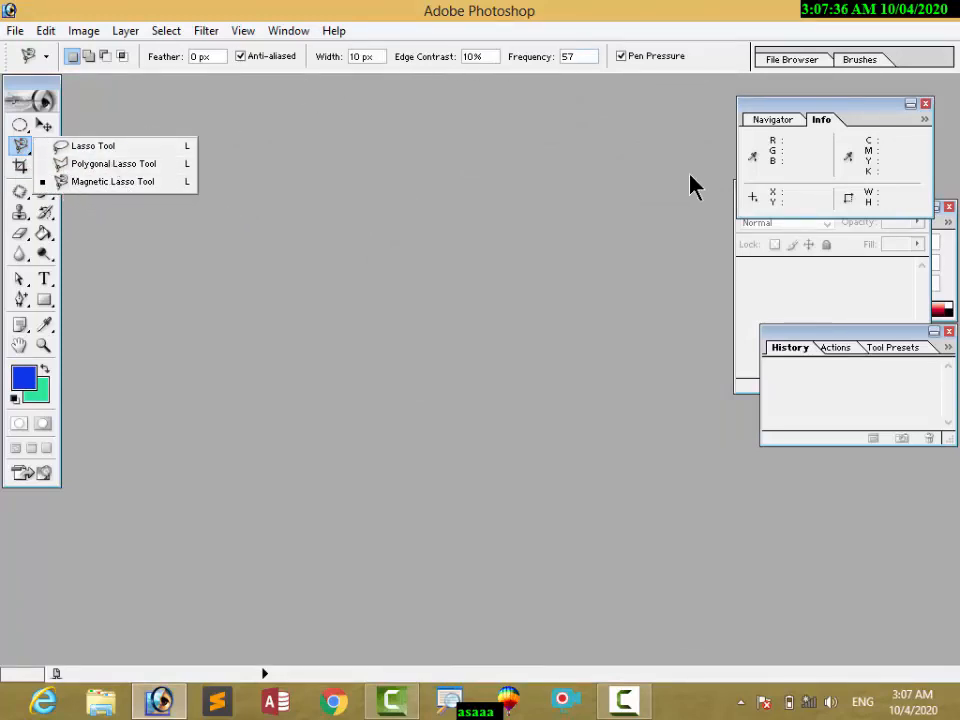
pyautogui.click(924, 12)
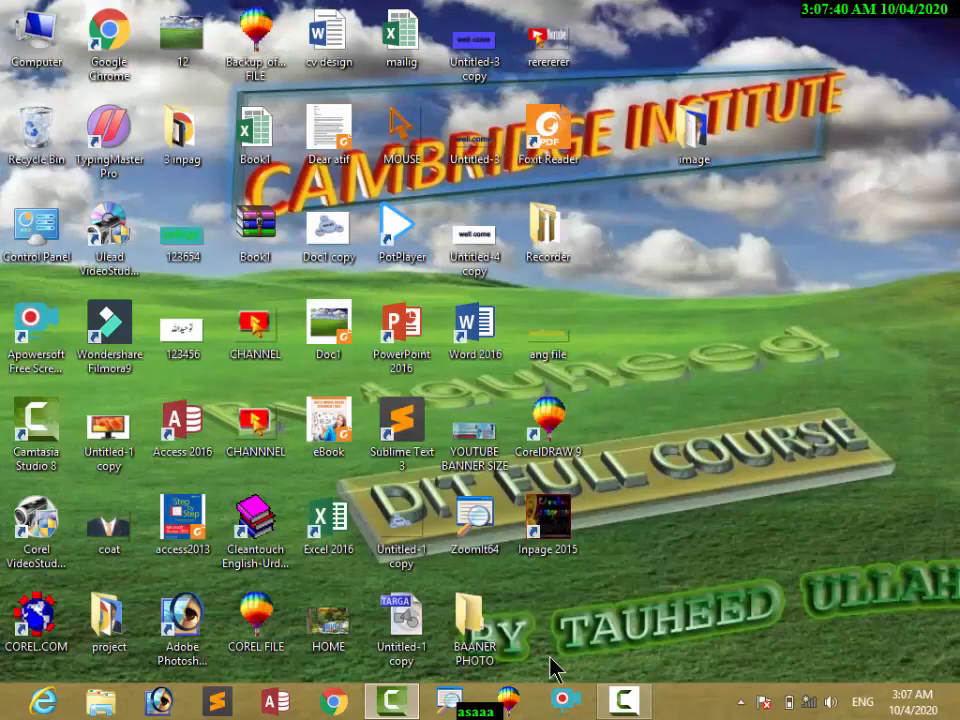
pyautogui.click(174, 710)
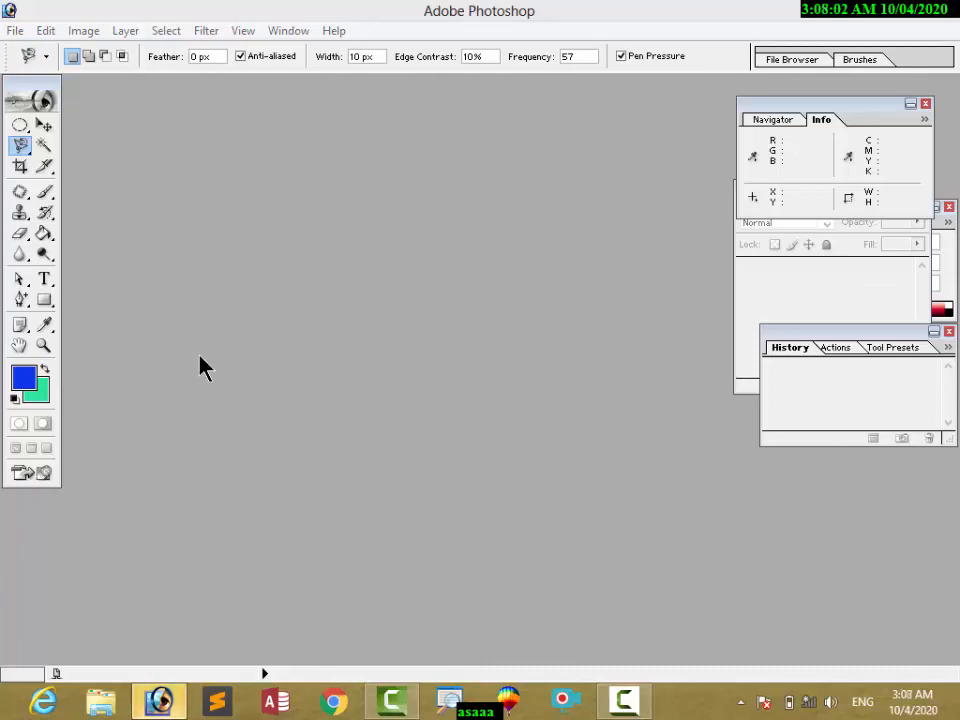
pyautogui.click(936, 17)
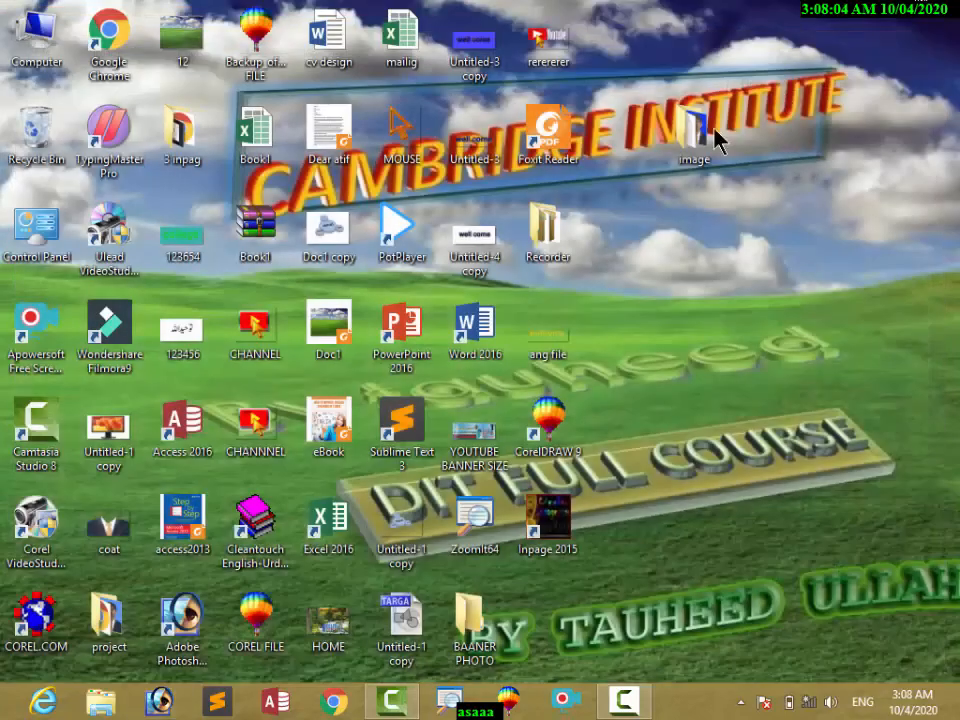